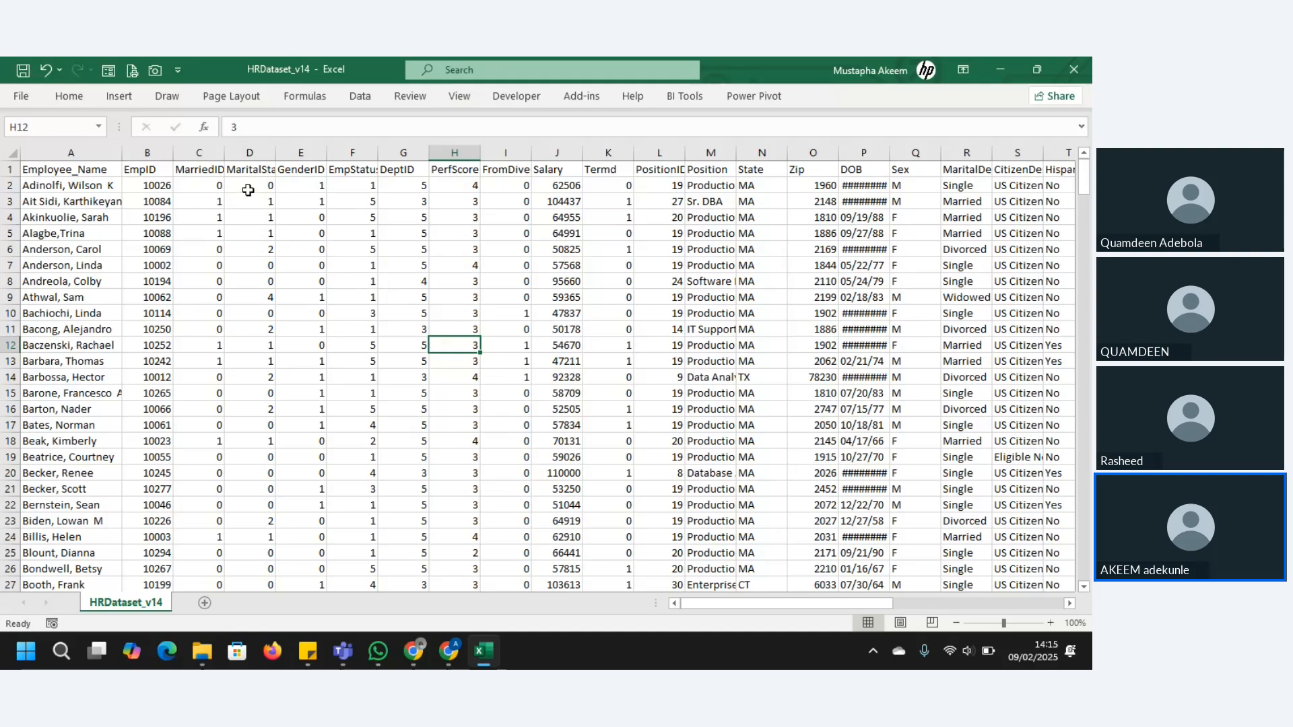
Create a new blank workbook alongside the open HRDataset_v14 file
{"action": "left_click", "coordinate": [20, 98]}
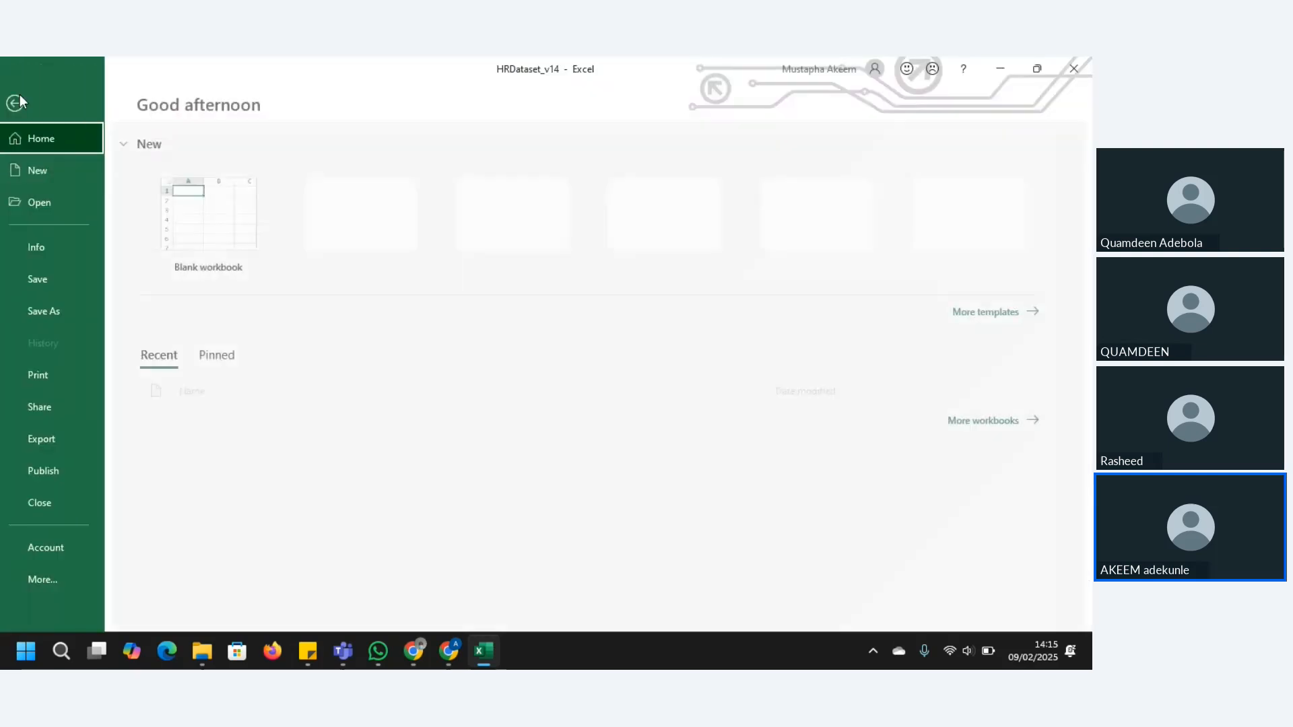
{"action": "left_click", "coordinate": [234, 214]}
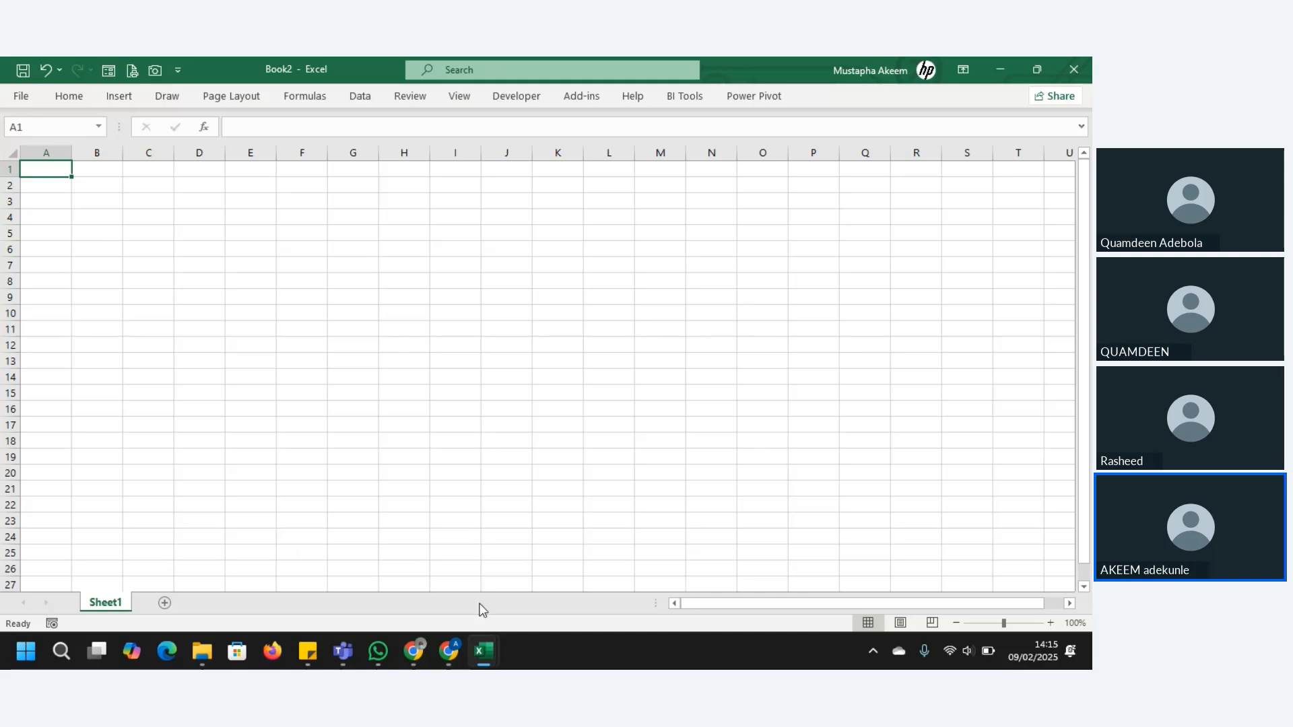
{"action": "mouse_move", "coordinate": [483, 651]}
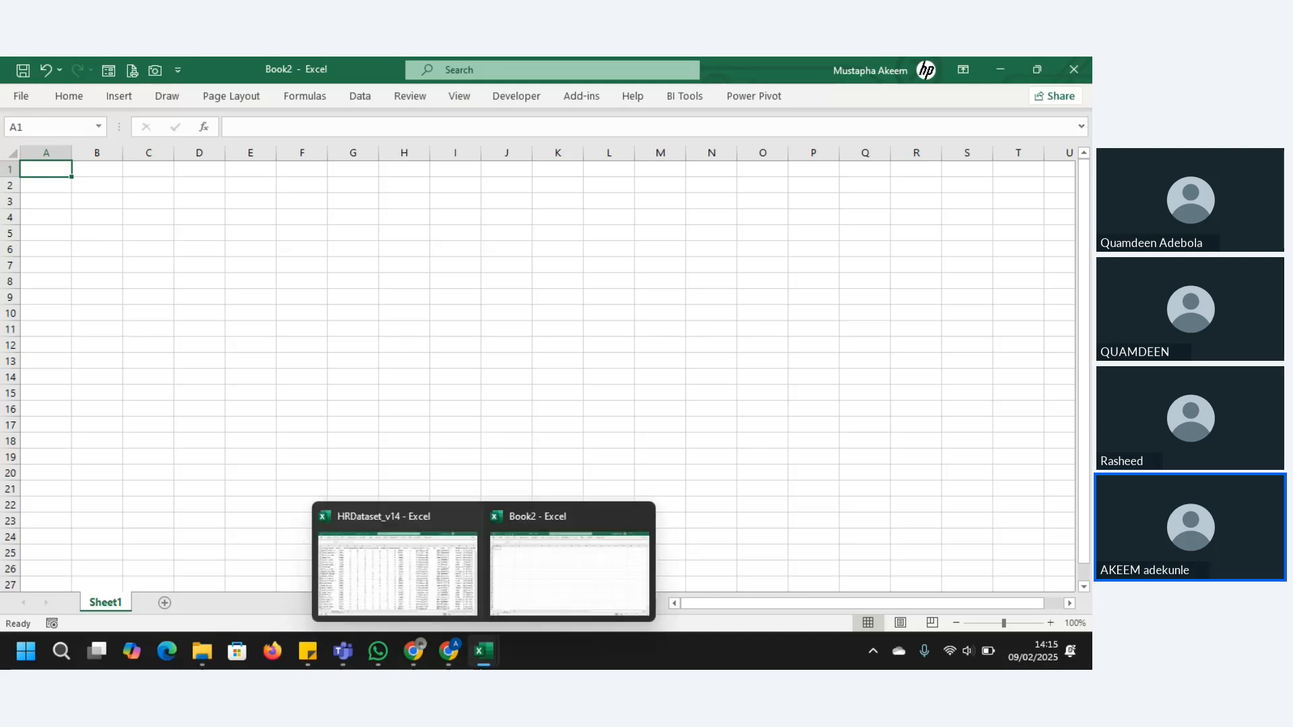
{"action": "left_click", "coordinate": [443, 601]}
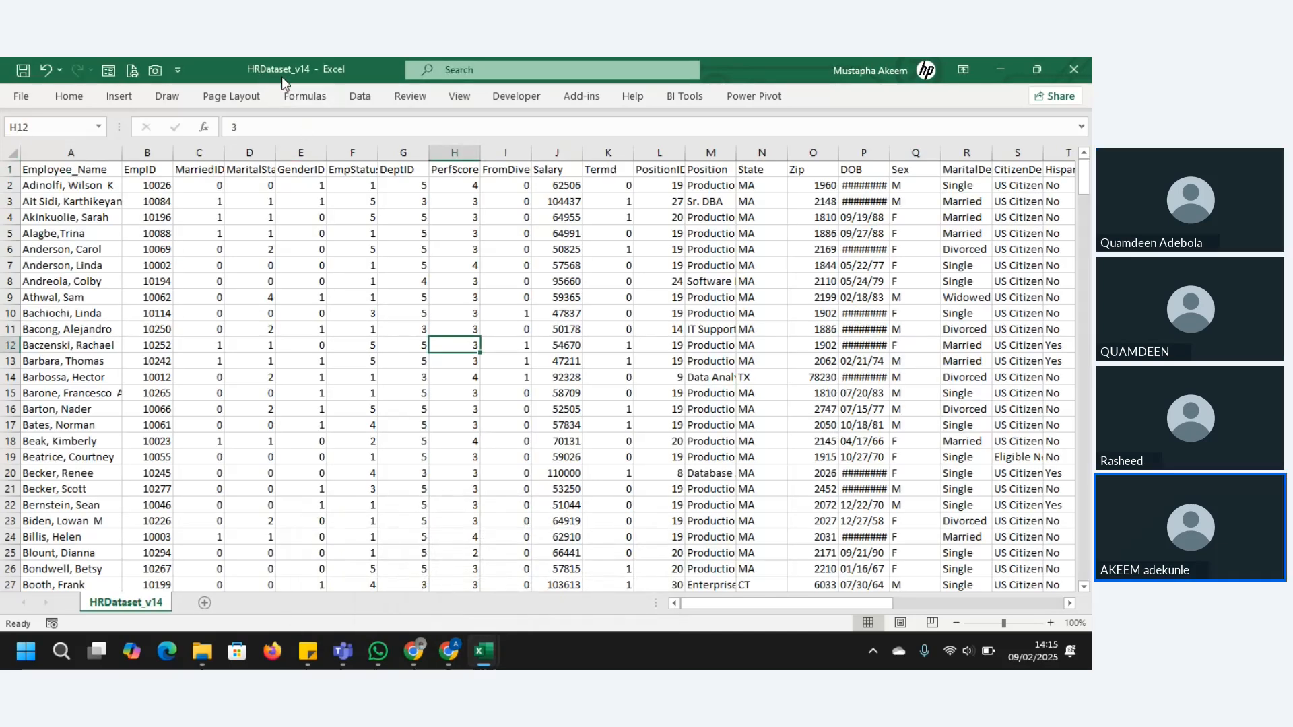
{"action": "mouse_move", "coordinate": [494, 653]}
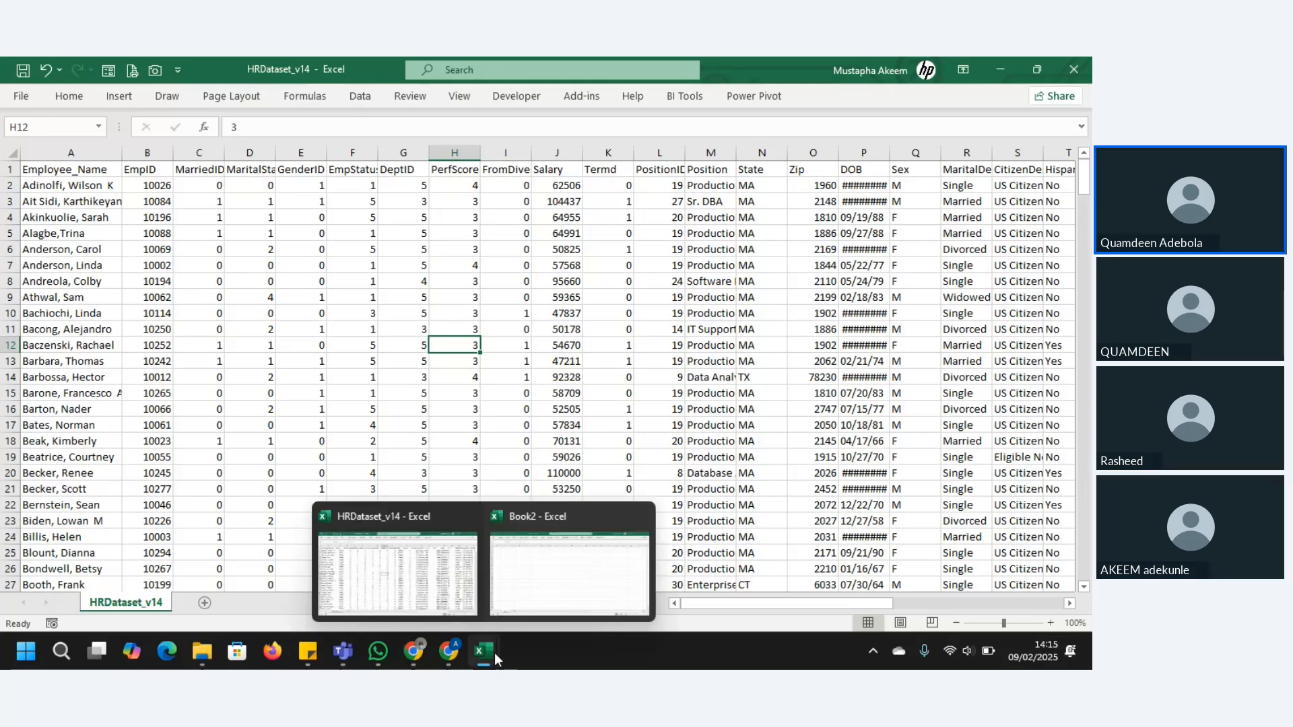
{"action": "left_click", "coordinate": [563, 587]}
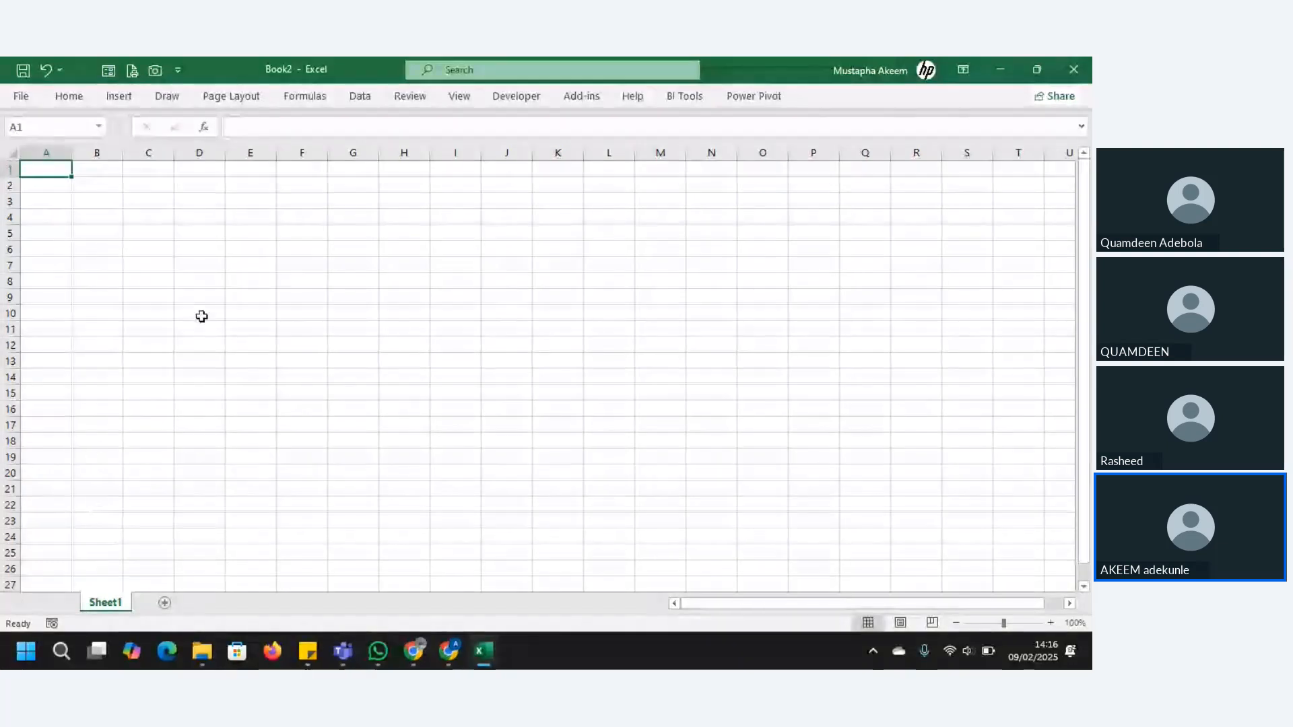
{"action": "left_click", "coordinate": [21, 95]}
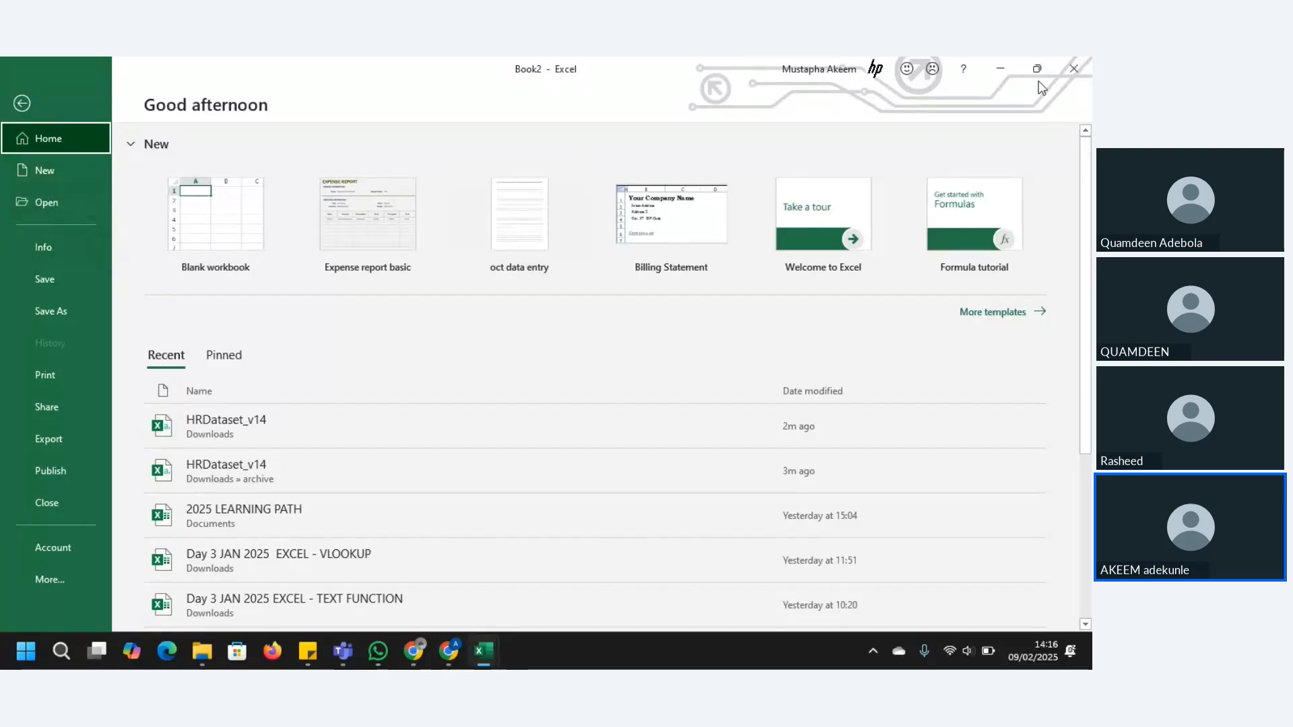
{"action": "left_click", "coordinate": [1003, 71]}
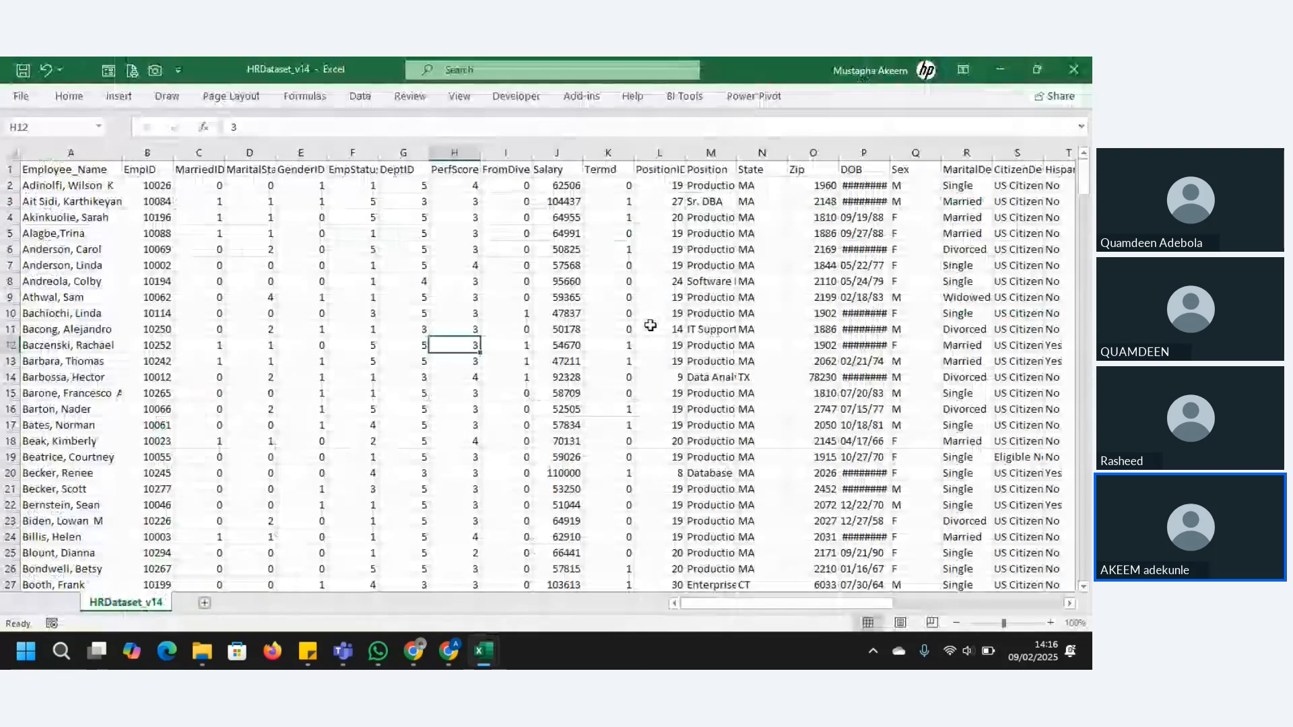
{"action": "mouse_move", "coordinate": [483, 651]}
{"action": "left_click", "coordinate": [566, 590]}
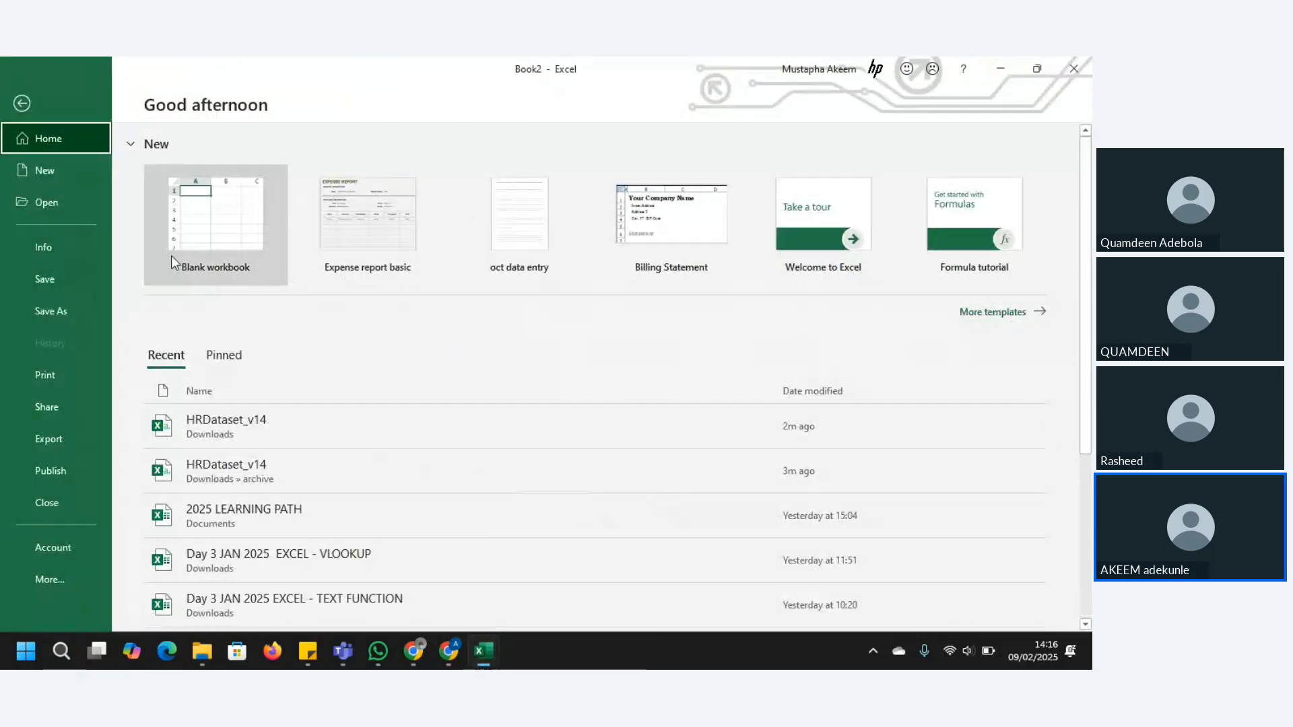
{"action": "left_click", "coordinate": [22, 104]}
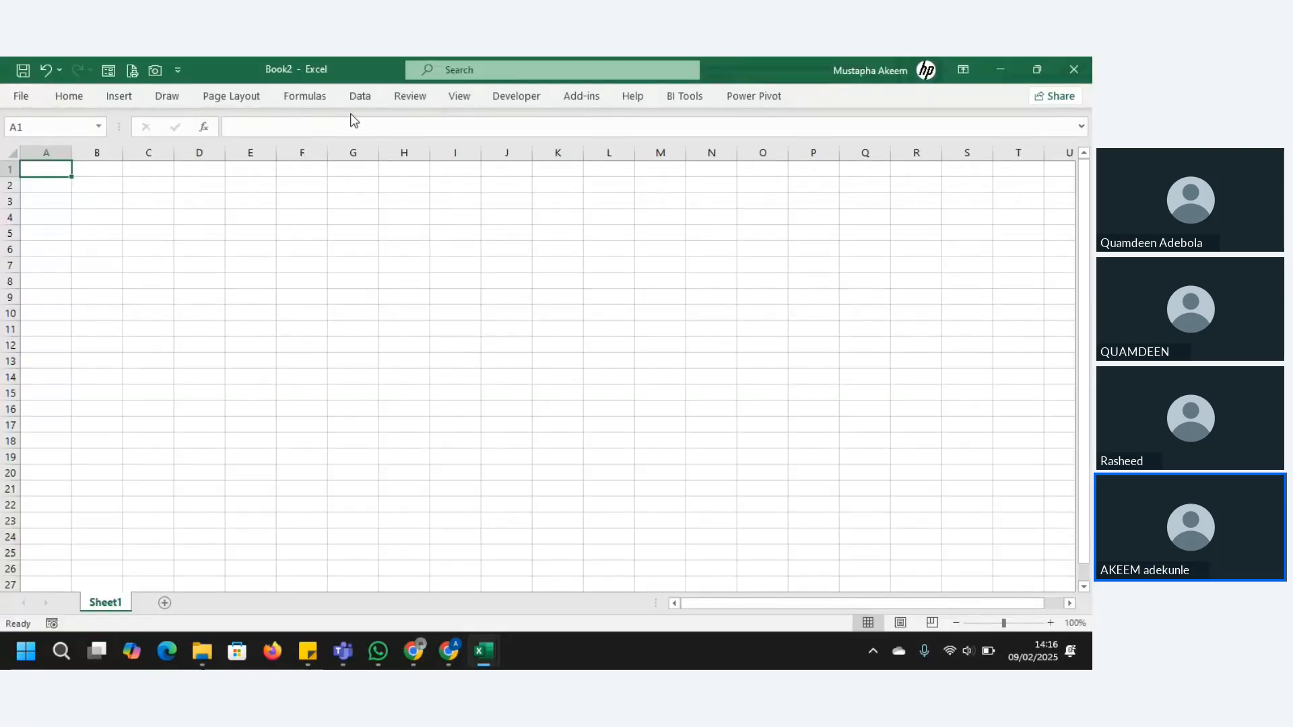
Import the HRDataset_v14 CSV file from the Downloads folder into the blank workbook and open it for transformation in Power Query
{"action": "left_click", "coordinate": [360, 98]}
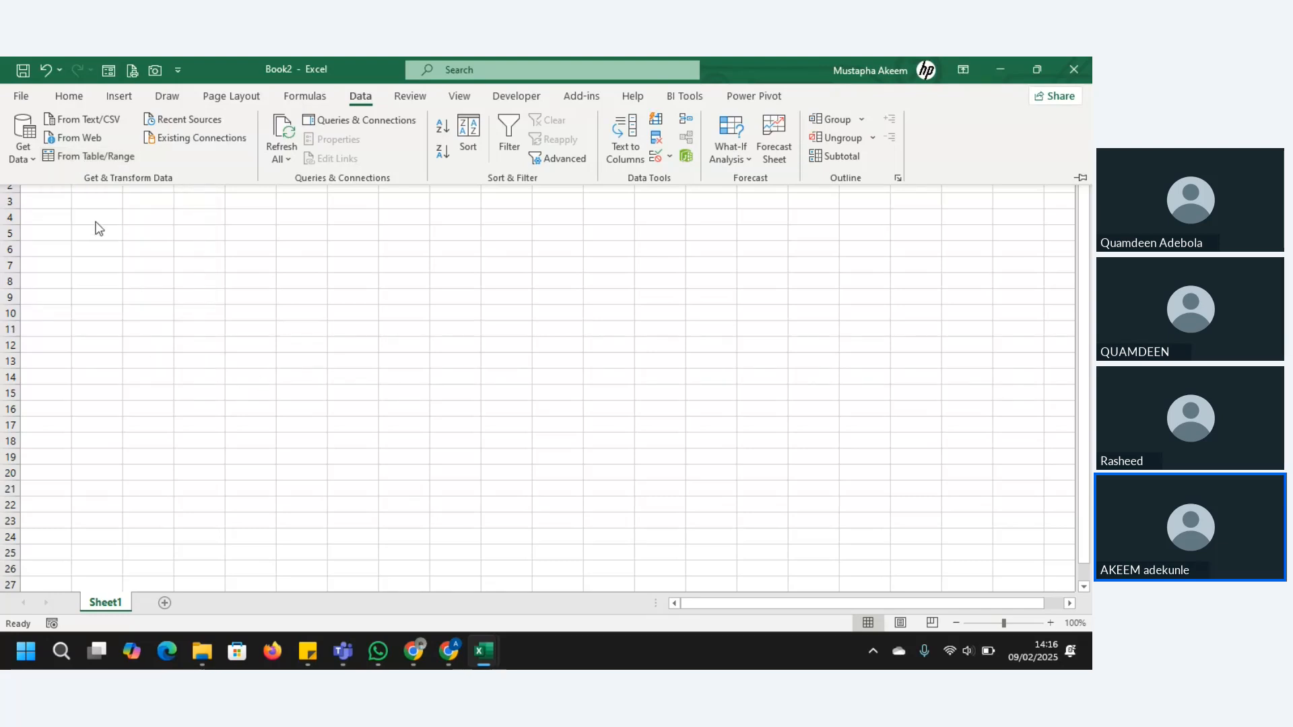
{"action": "left_click", "coordinate": [28, 161]}
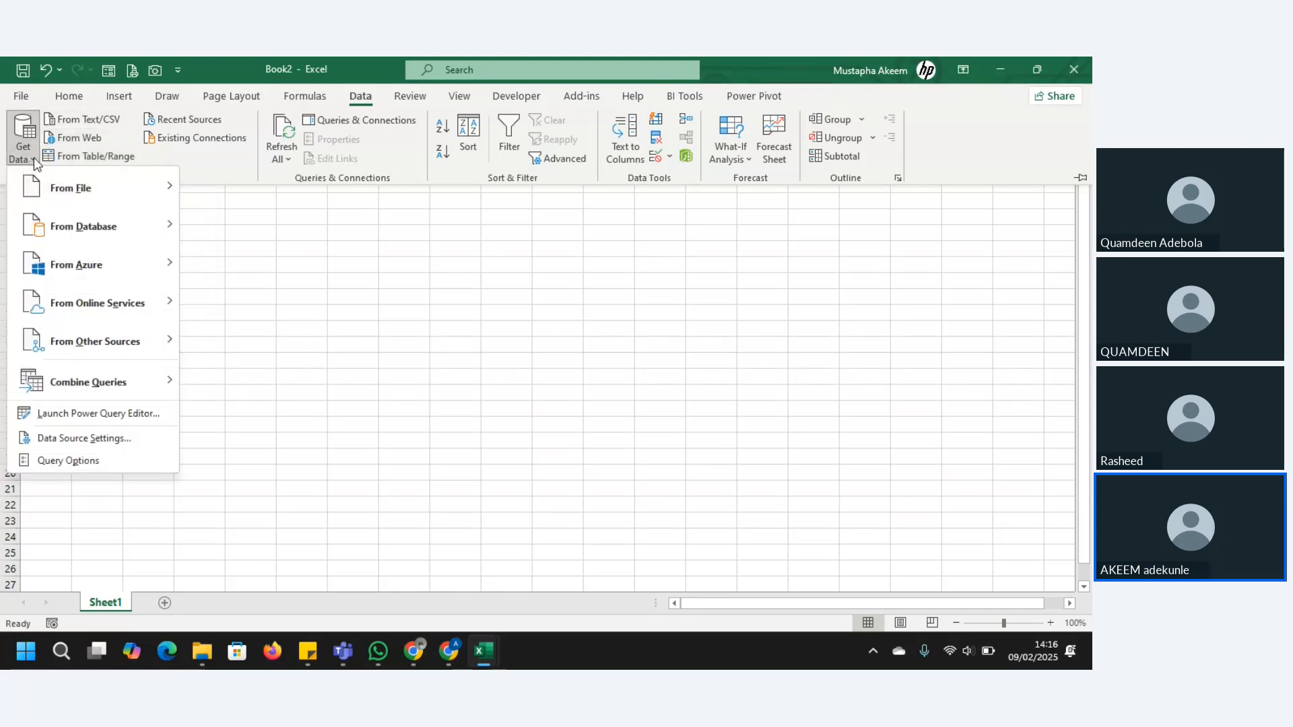
{"action": "left_click", "coordinate": [85, 119]}
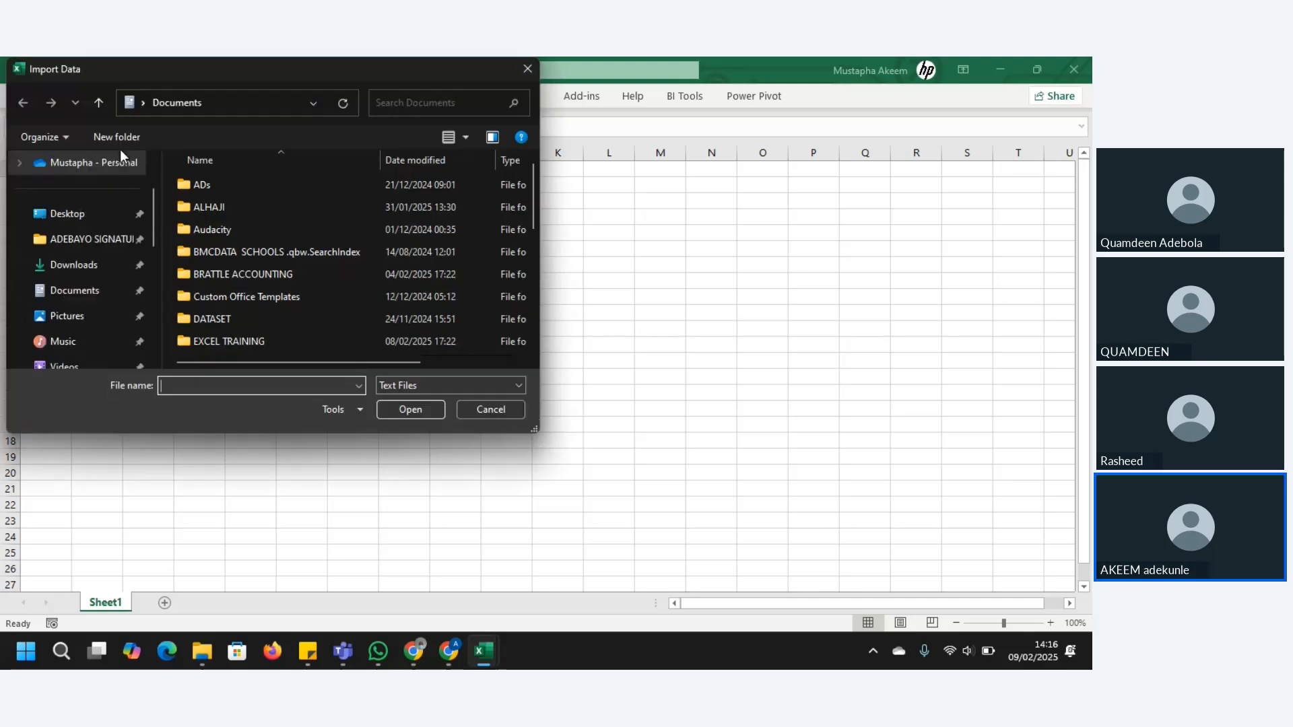
{"action": "left_click", "coordinate": [89, 272]}
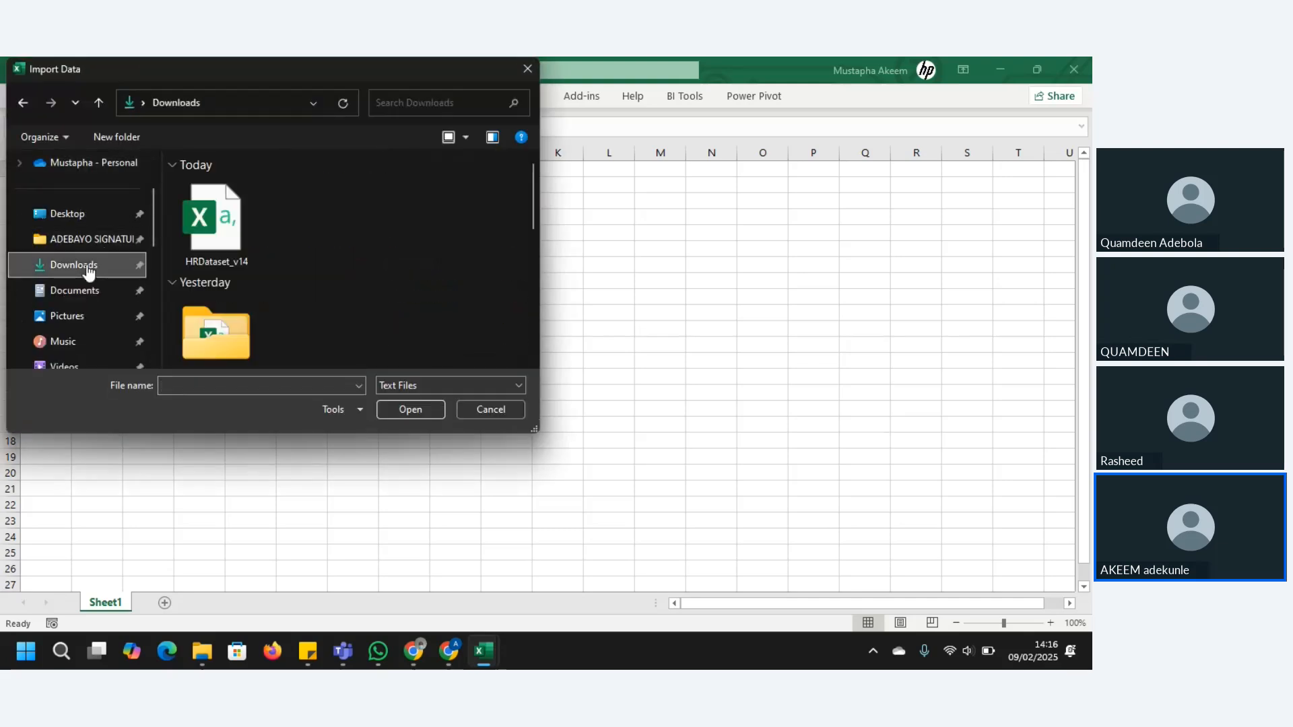
{"action": "left_click", "coordinate": [217, 232]}
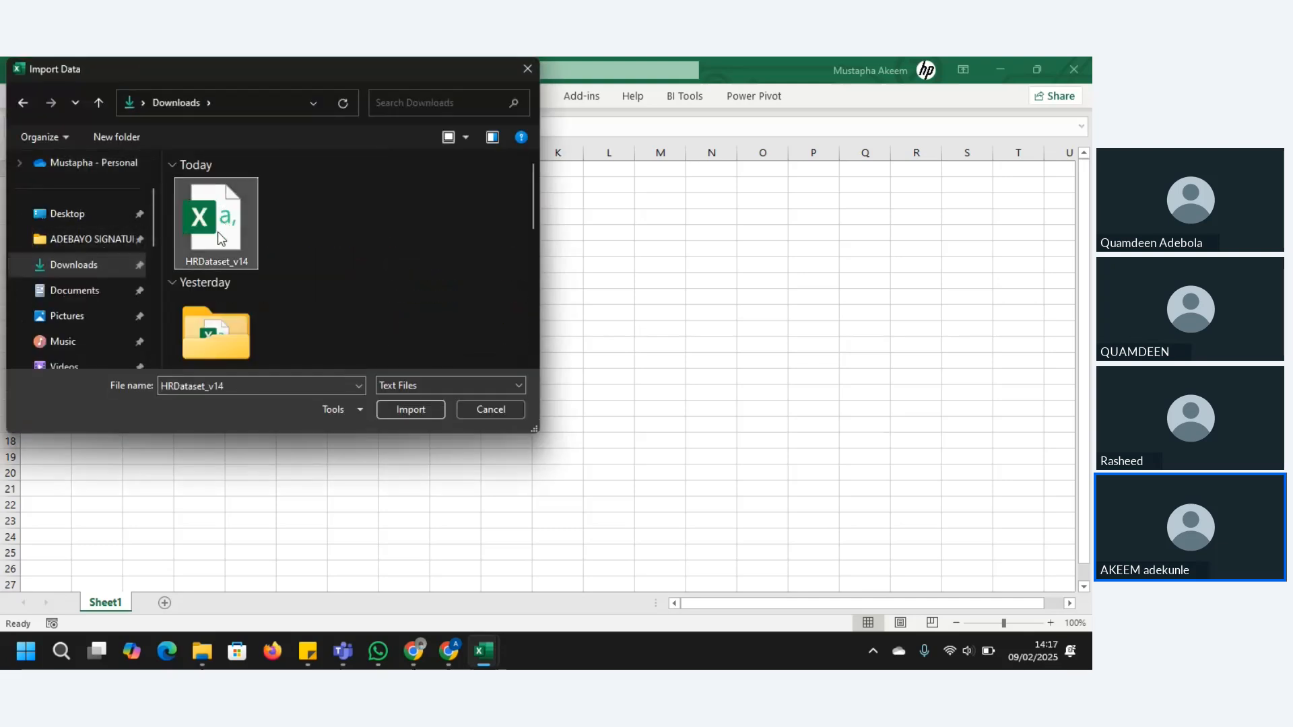
{"action": "double_click", "coordinate": [217, 231]}
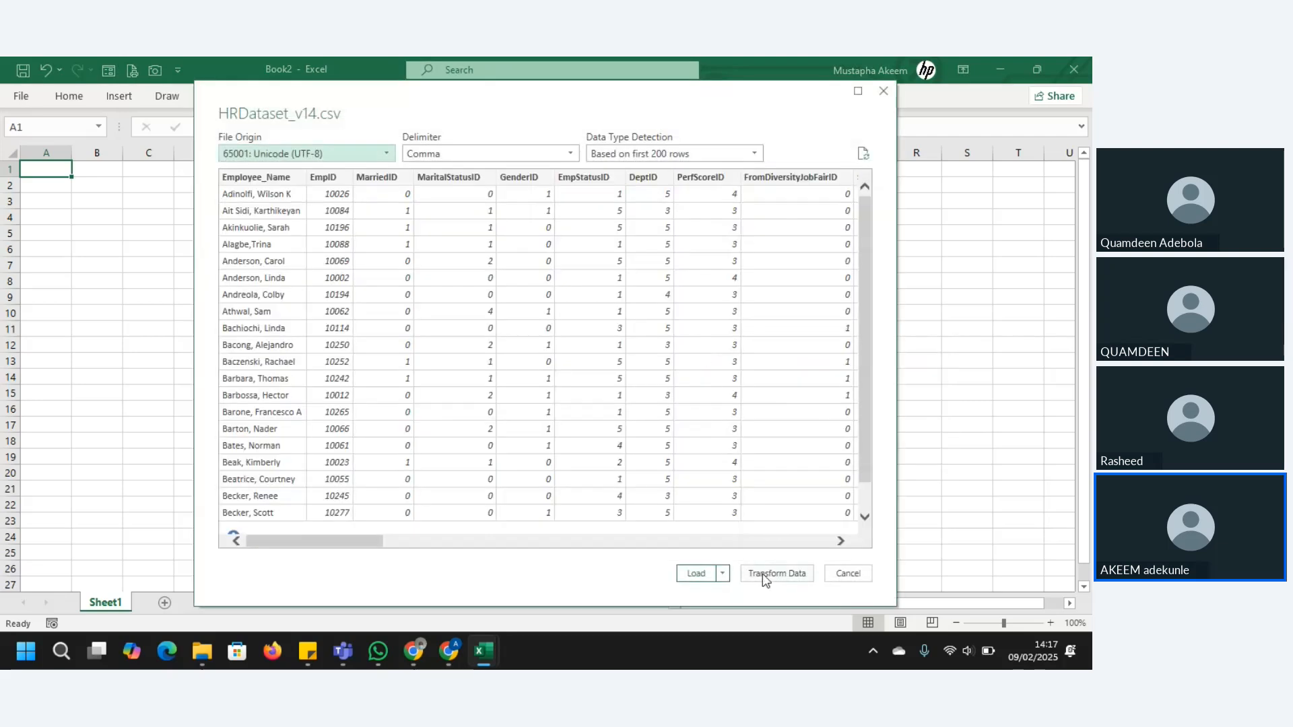
{"action": "left_click", "coordinate": [765, 576]}
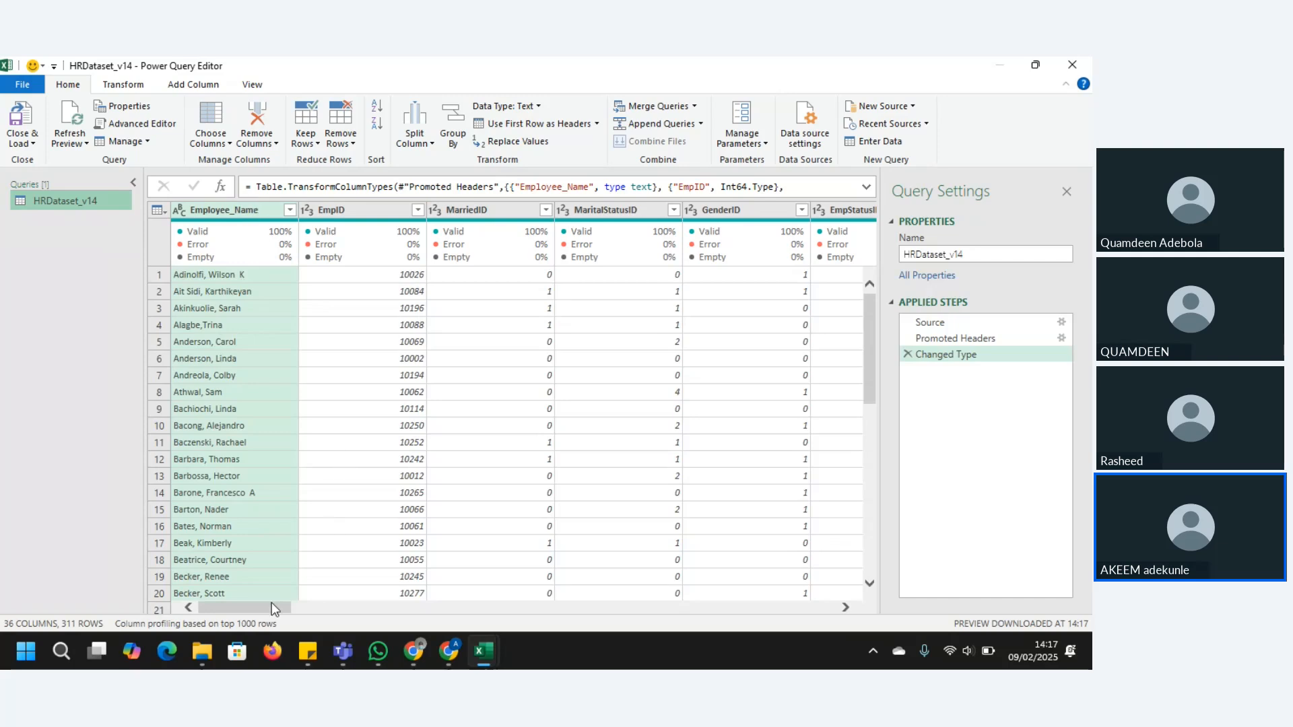
Remove the columns from EmpID through FromDiversityJobFairID, and also the PositionID column
{"action": "left_click_drag", "start_coordinate": [269, 604], "coordinate": [277, 606]}
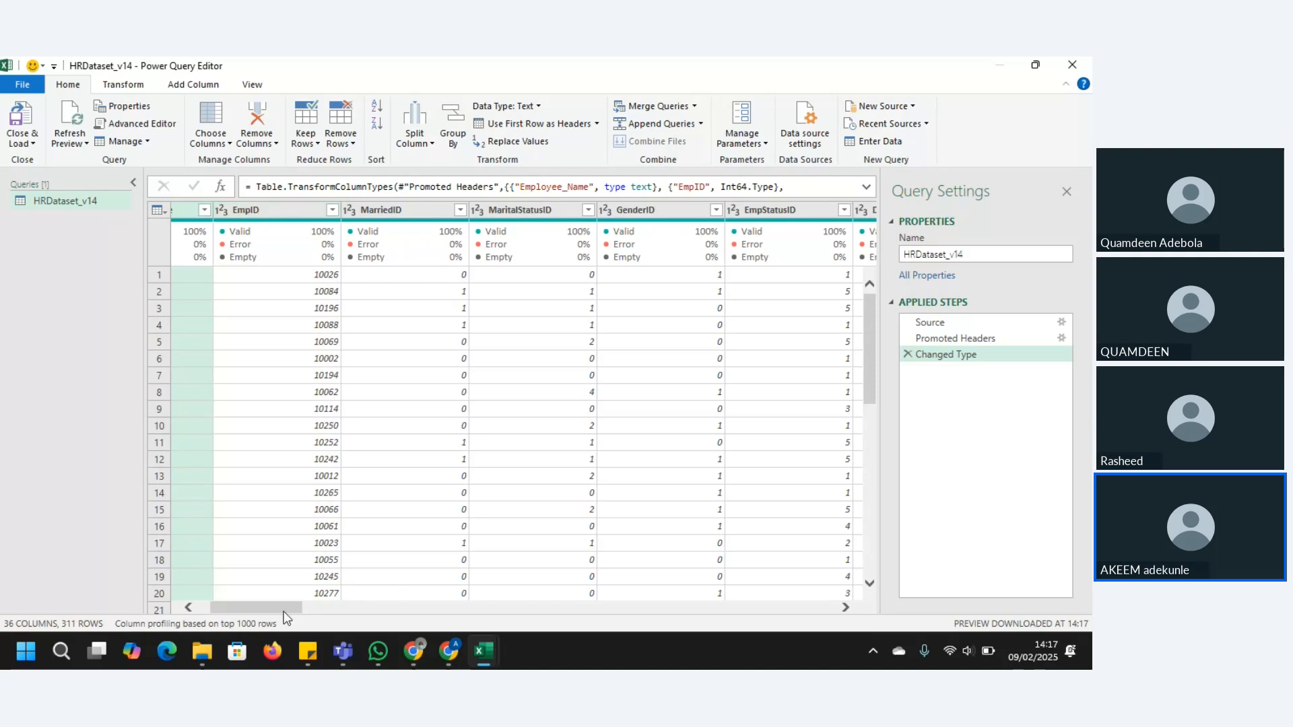
{"action": "left_click_drag", "start_coordinate": [277, 610], "coordinate": [239, 609]}
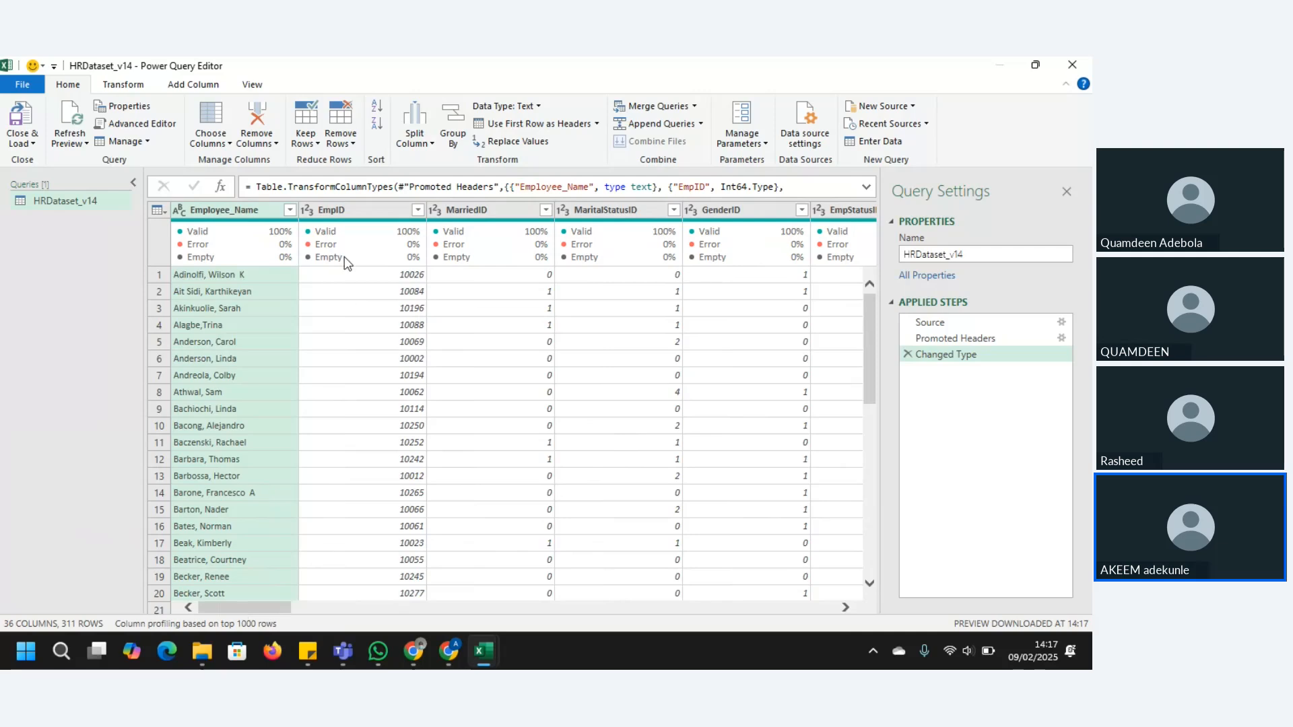
{"action": "left_click", "coordinate": [357, 206]}
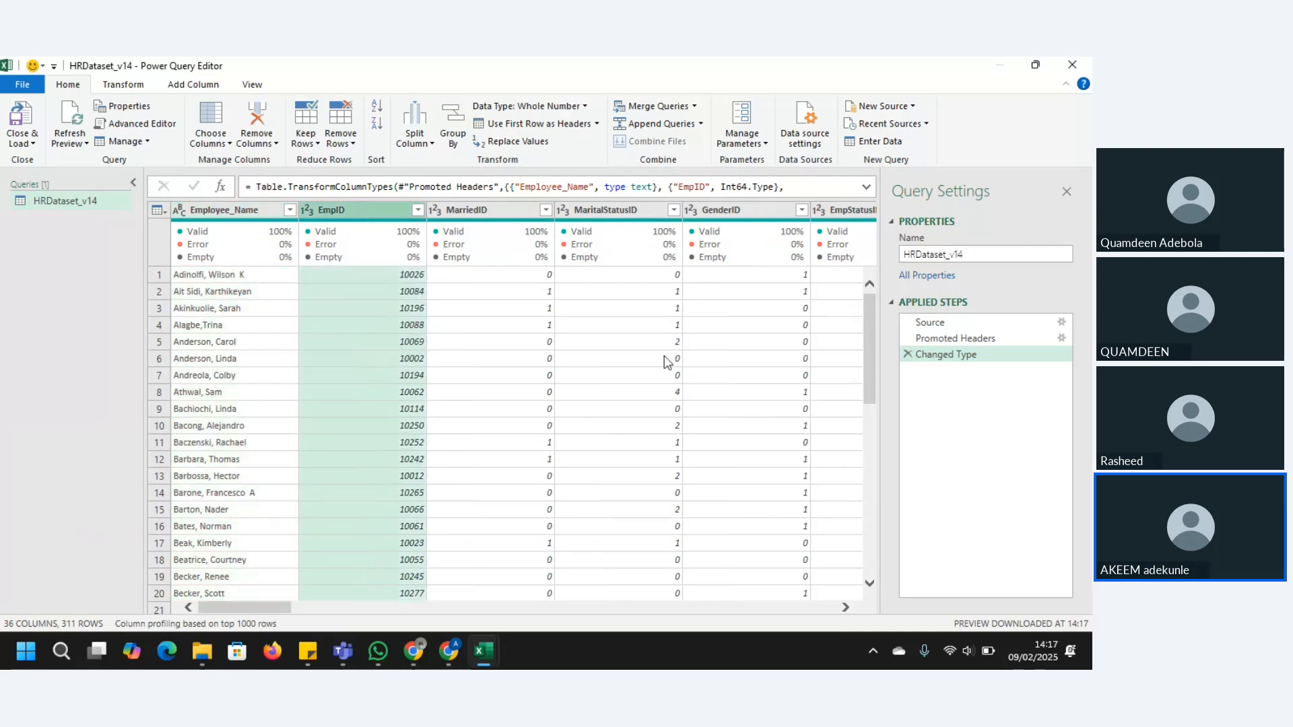
{"action": "left_click_drag", "start_coordinate": [238, 609], "coordinate": [341, 609]}
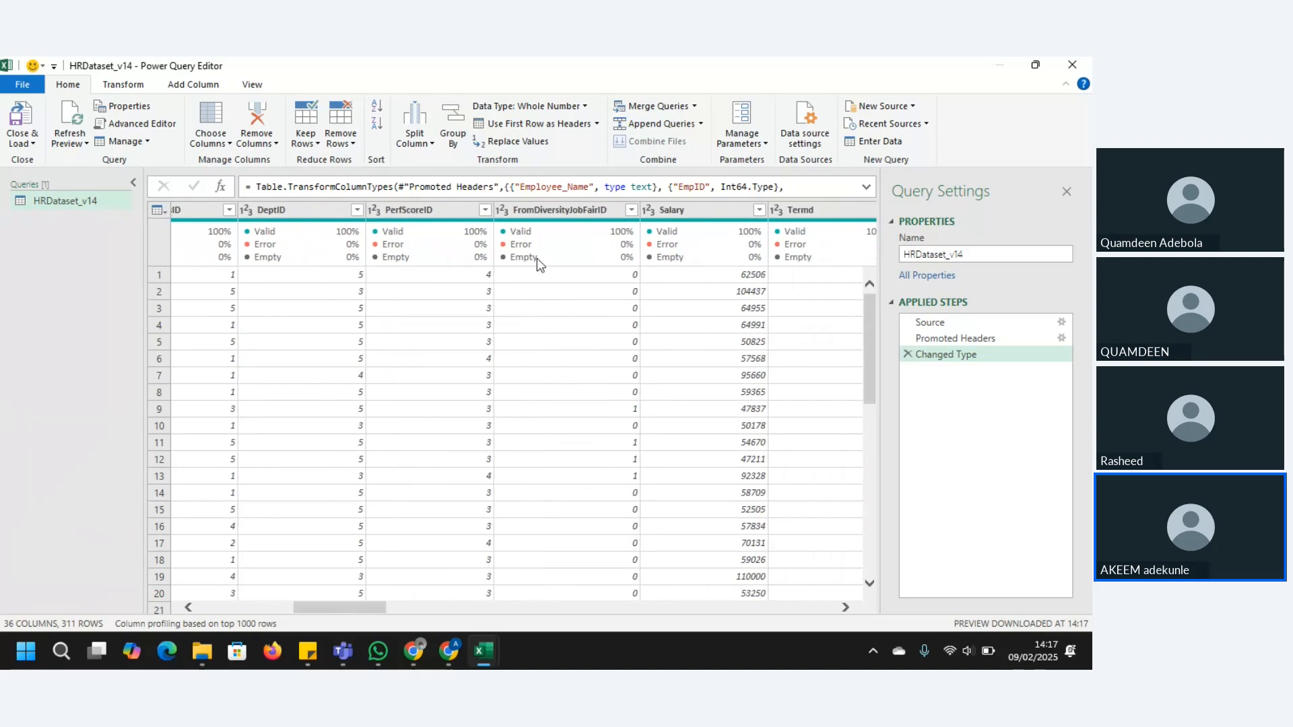
{"action": "left_click", "coordinate": [553, 209], "text": "shift"}
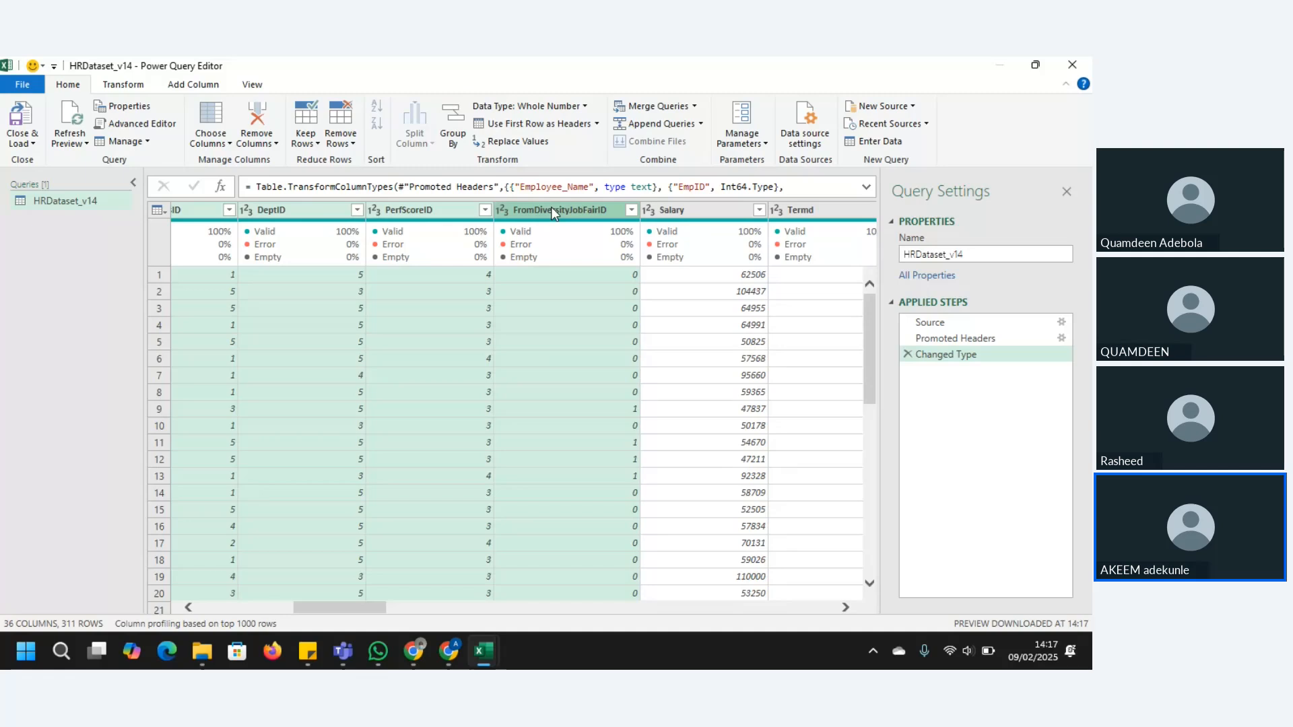
{"action": "right_click", "coordinate": [551, 211]}
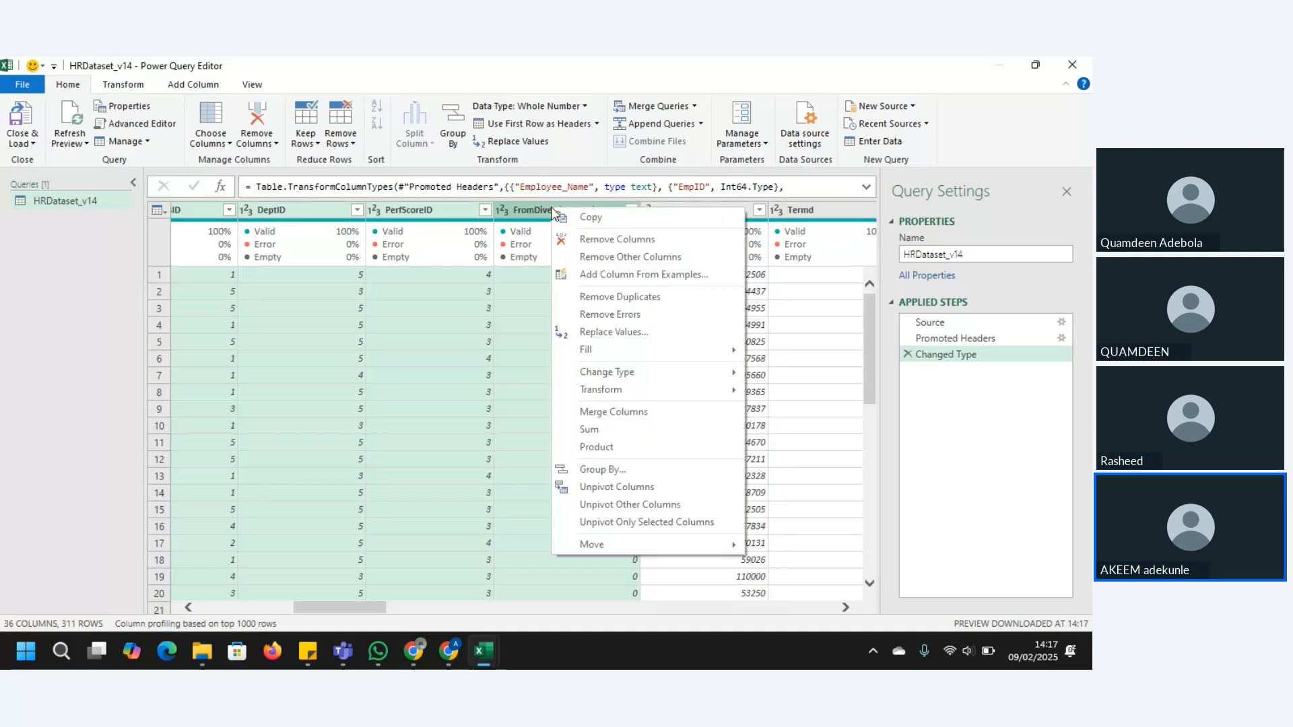
{"action": "left_click", "coordinate": [614, 240]}
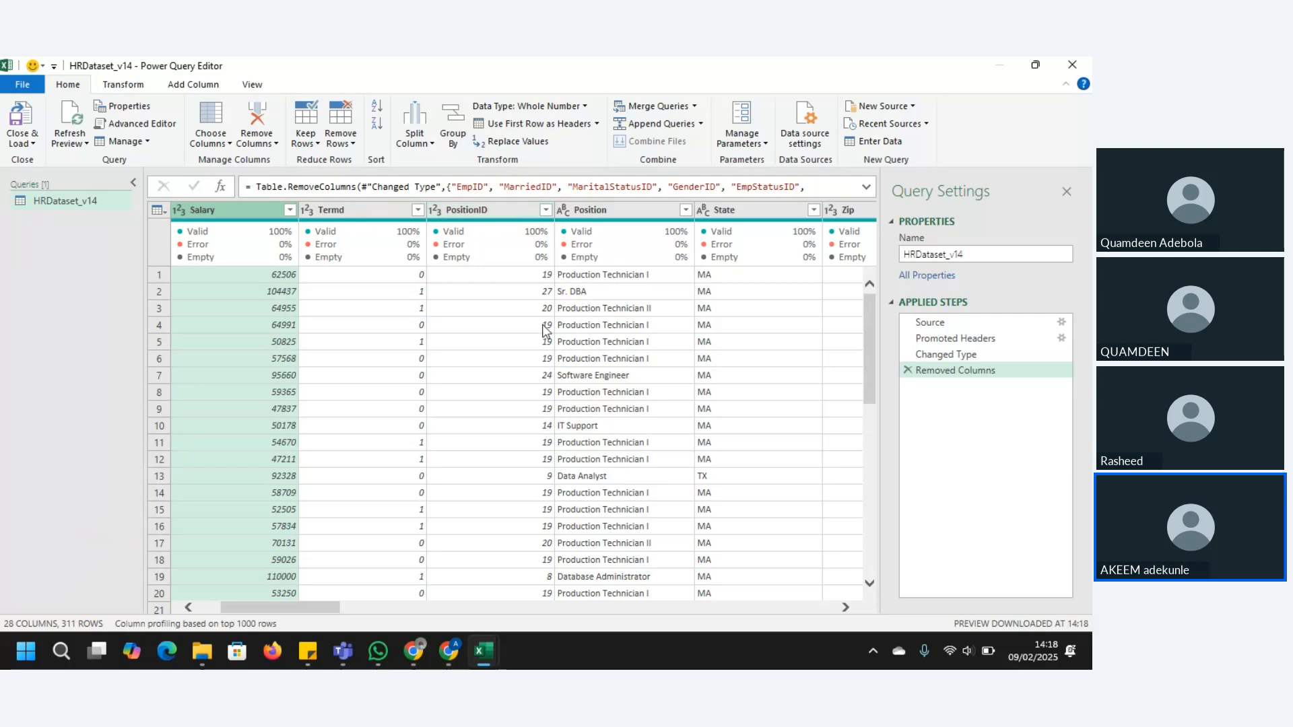
{"action": "left_click", "coordinate": [476, 209]}
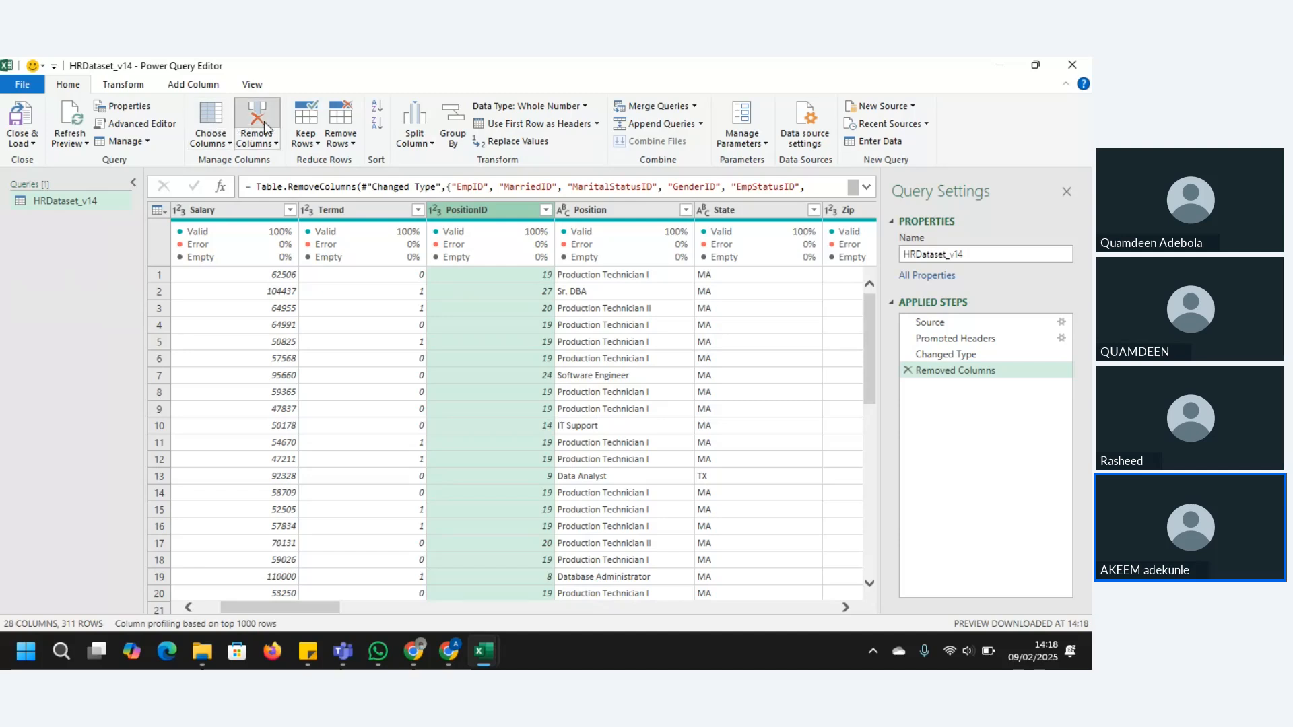
{"action": "left_click", "coordinate": [264, 127]}
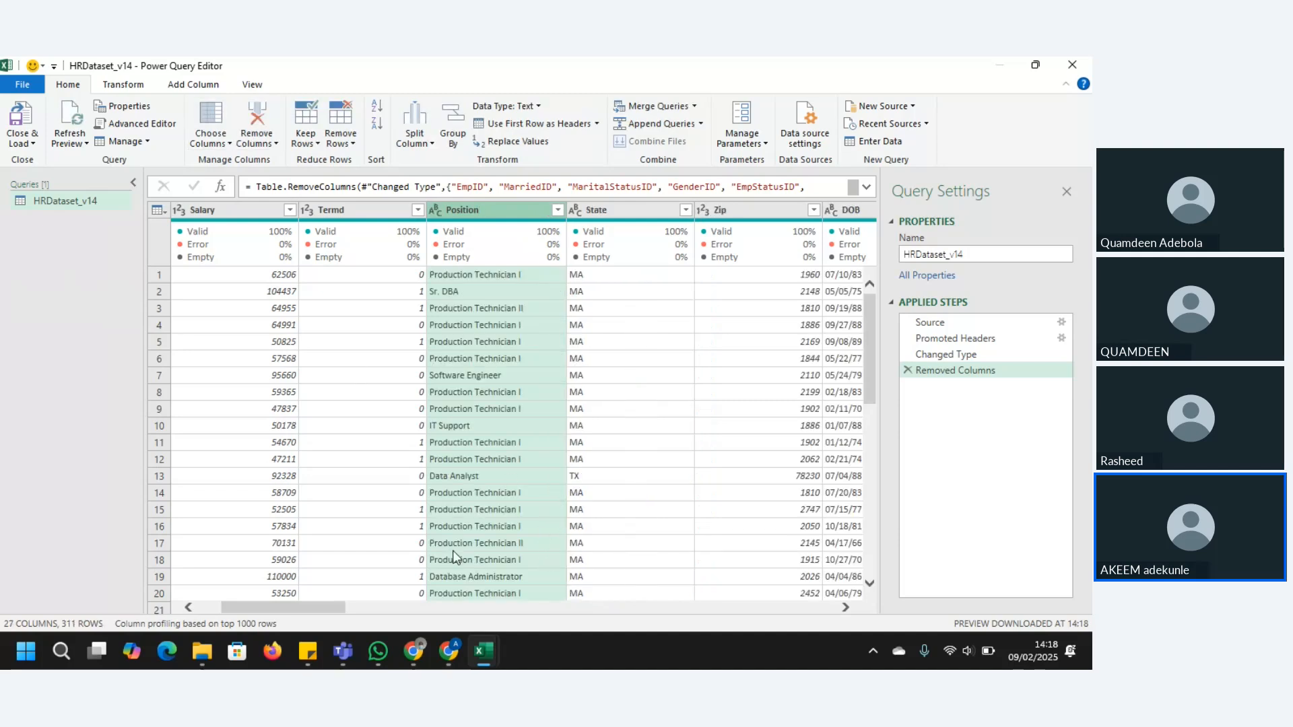
Convert the DOB column to the Date type using the English (United States) locale
{"action": "left_click_drag", "start_coordinate": [332, 613], "coordinate": [413, 609]}
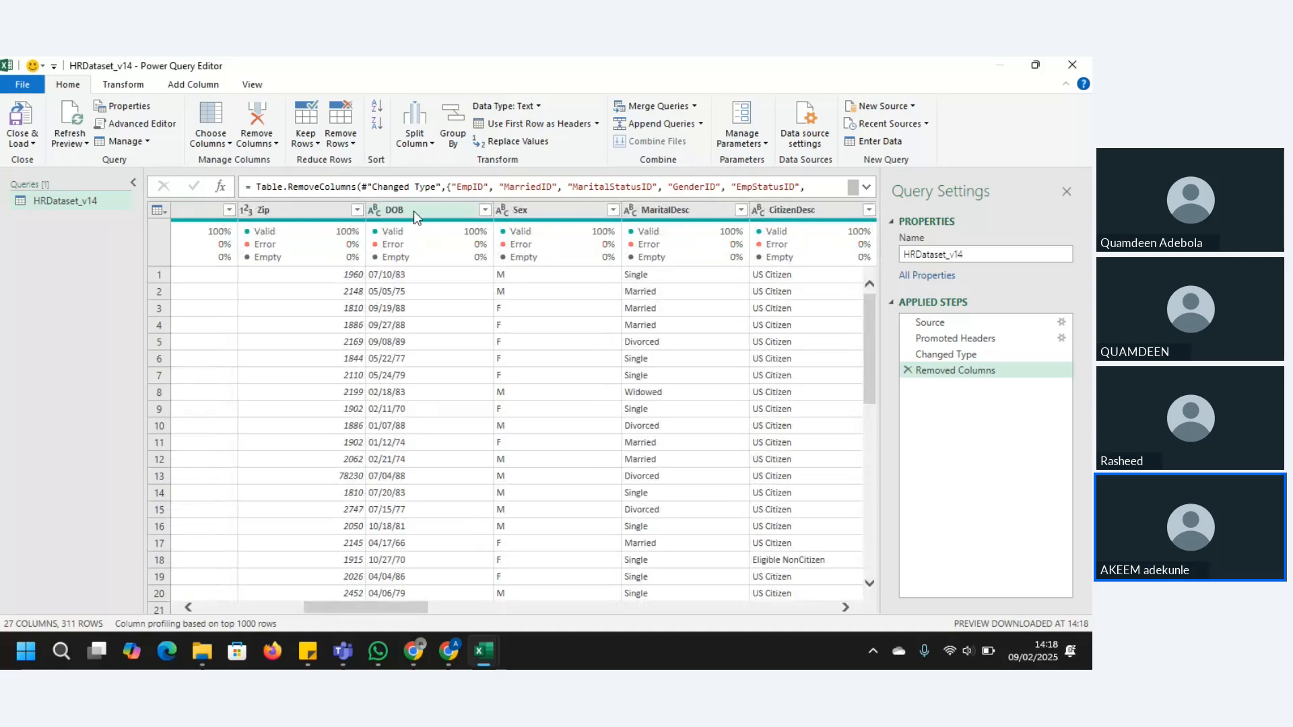
{"action": "left_click", "coordinate": [374, 211]}
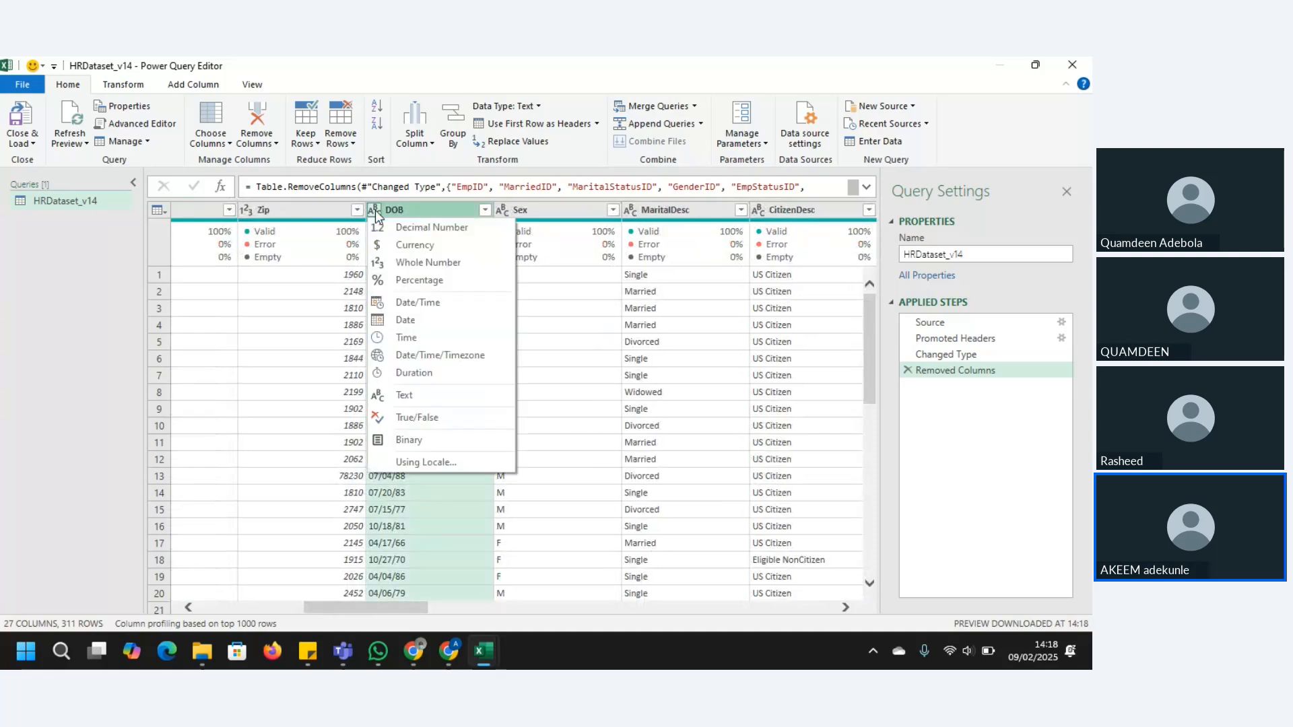
{"action": "left_click", "coordinate": [421, 462]}
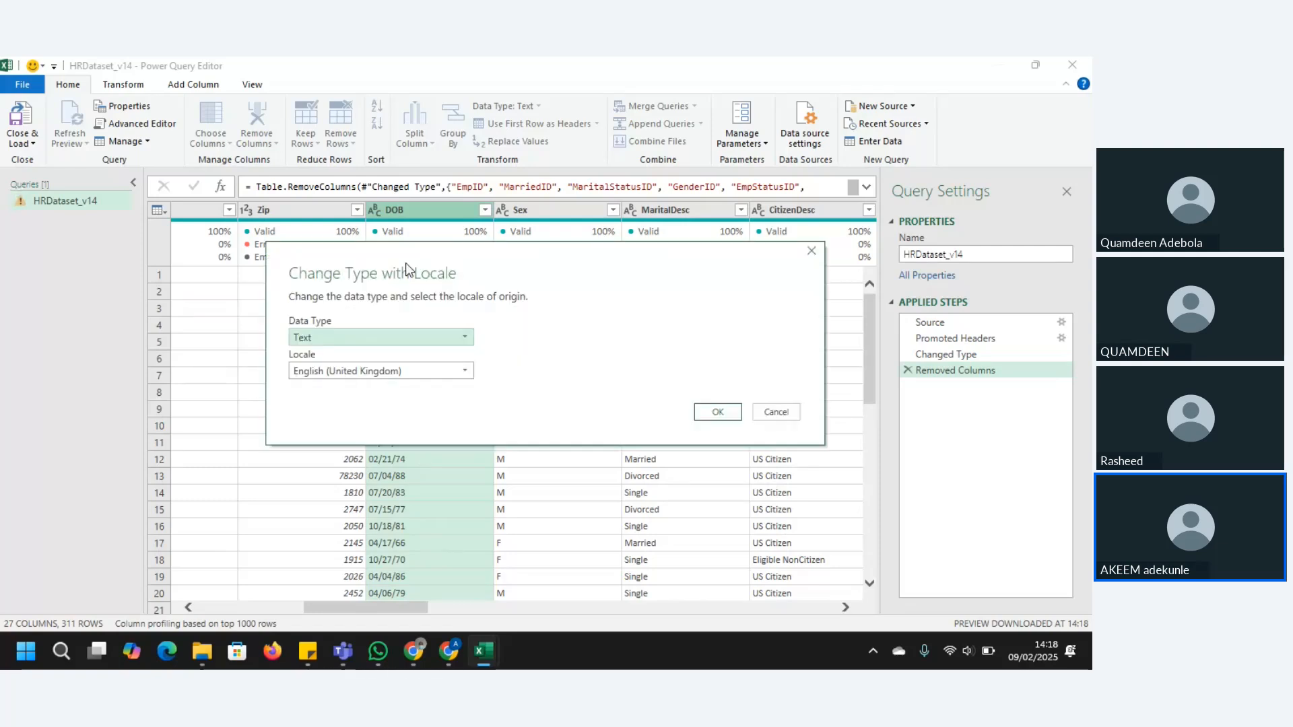
{"action": "left_click", "coordinate": [362, 345]}
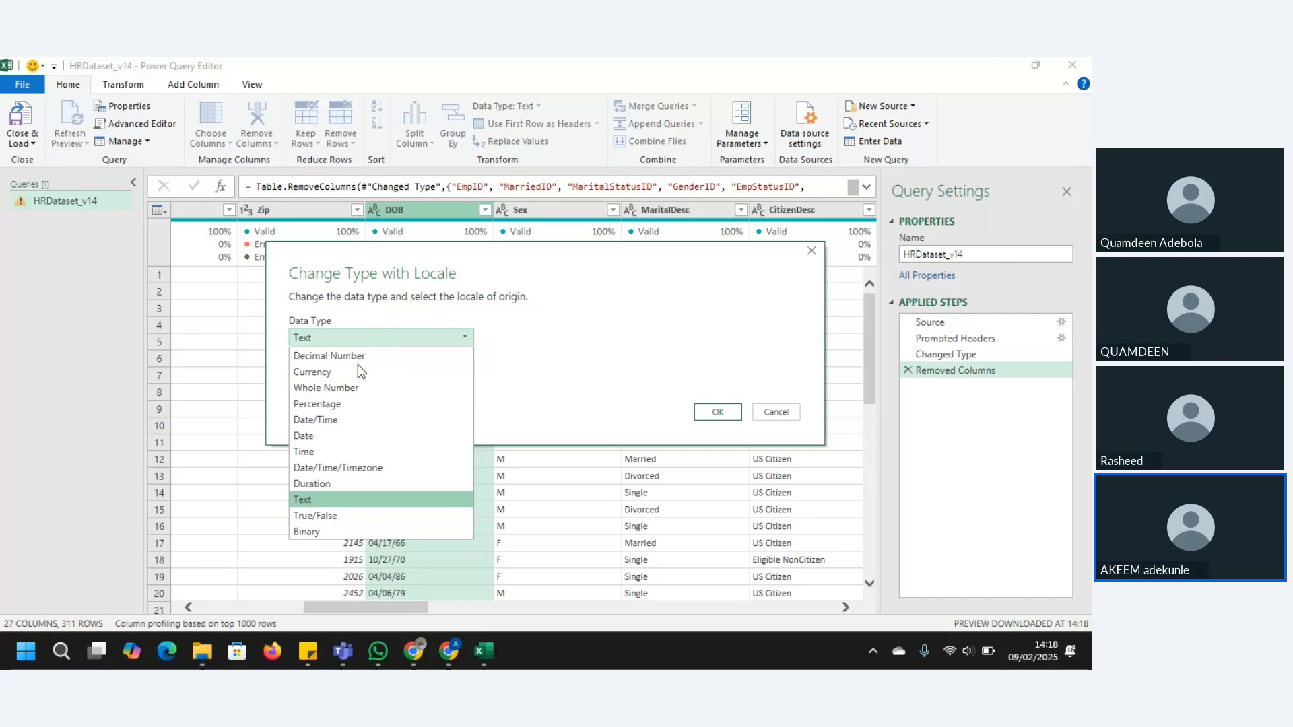
{"action": "left_click", "coordinate": [330, 438]}
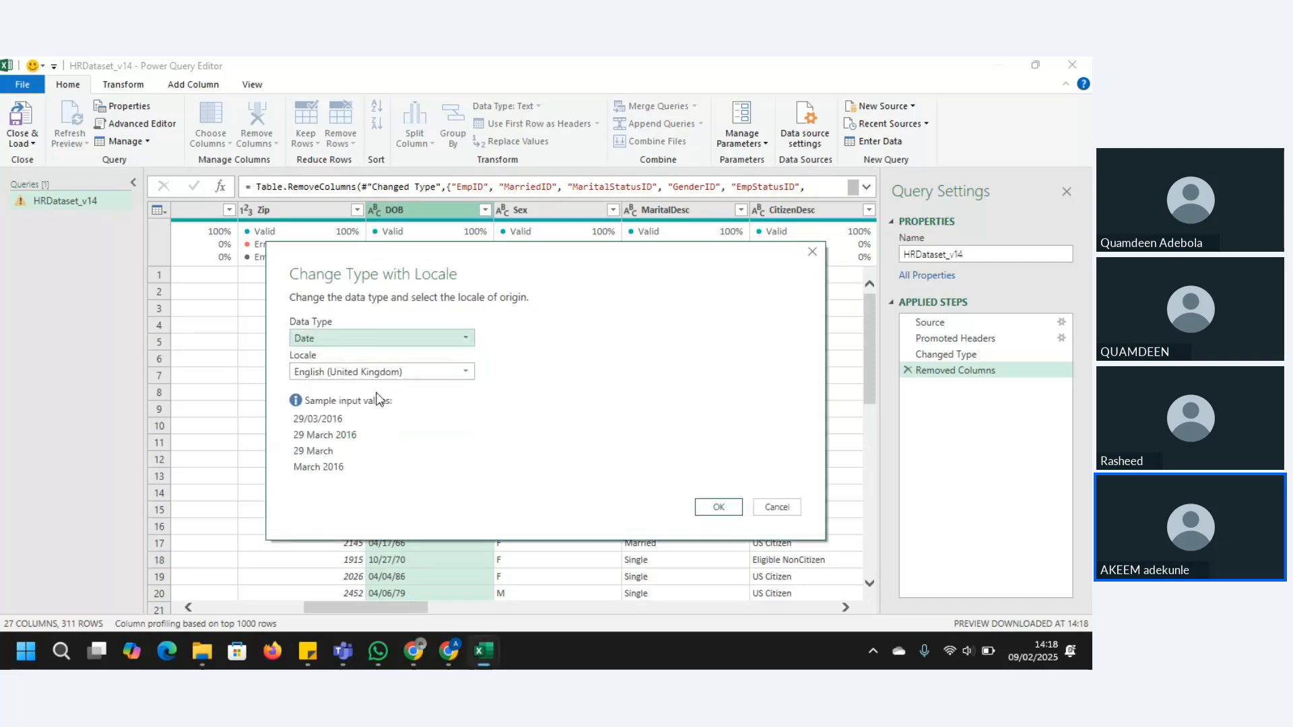
{"action": "left_click", "coordinate": [425, 375]}
{"action": "scroll", "coordinate": [426, 372], "scroll_direction": "down", "scroll_amount": 2}
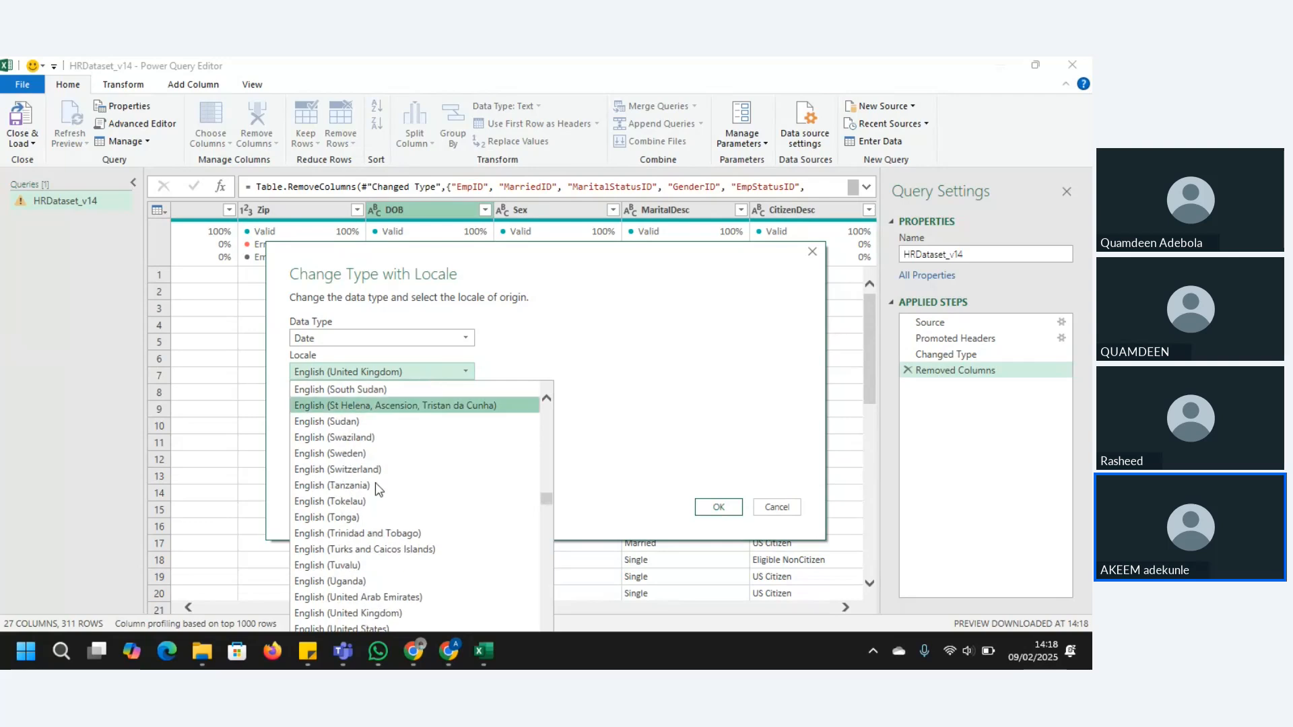
{"action": "left_click", "coordinate": [341, 625]}
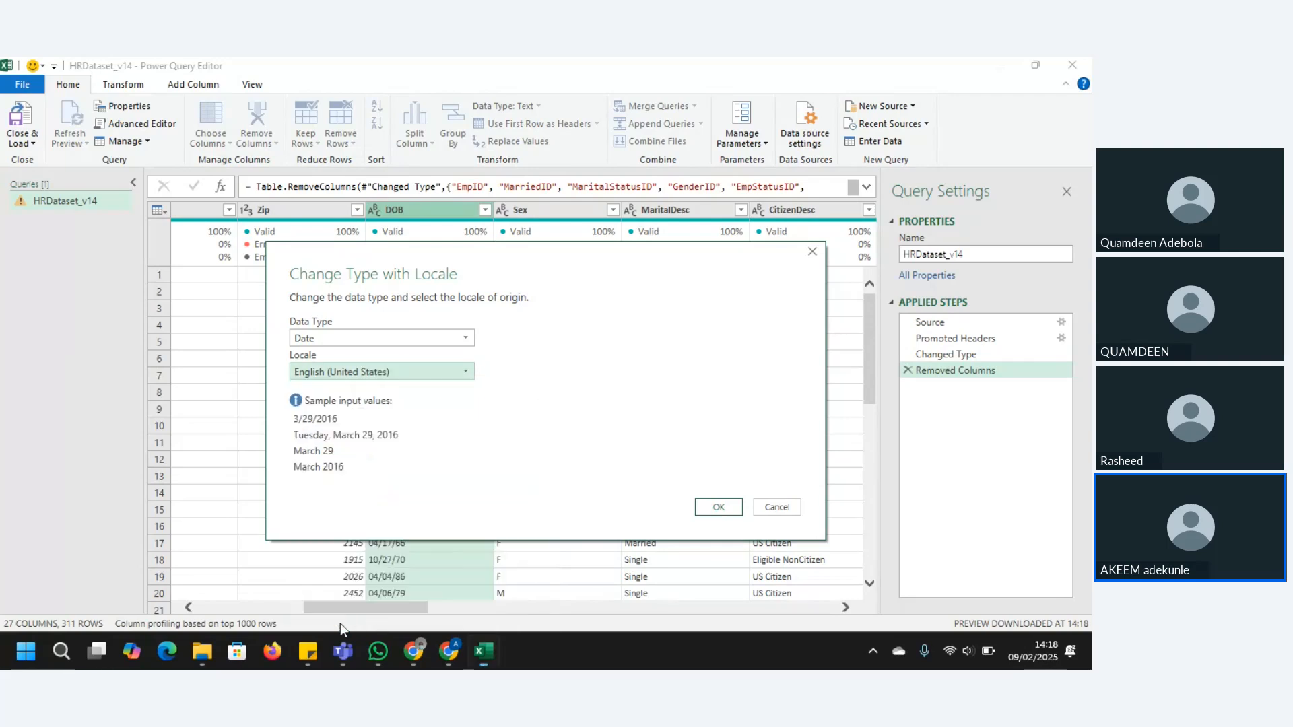
{"action": "left_click", "coordinate": [717, 507]}
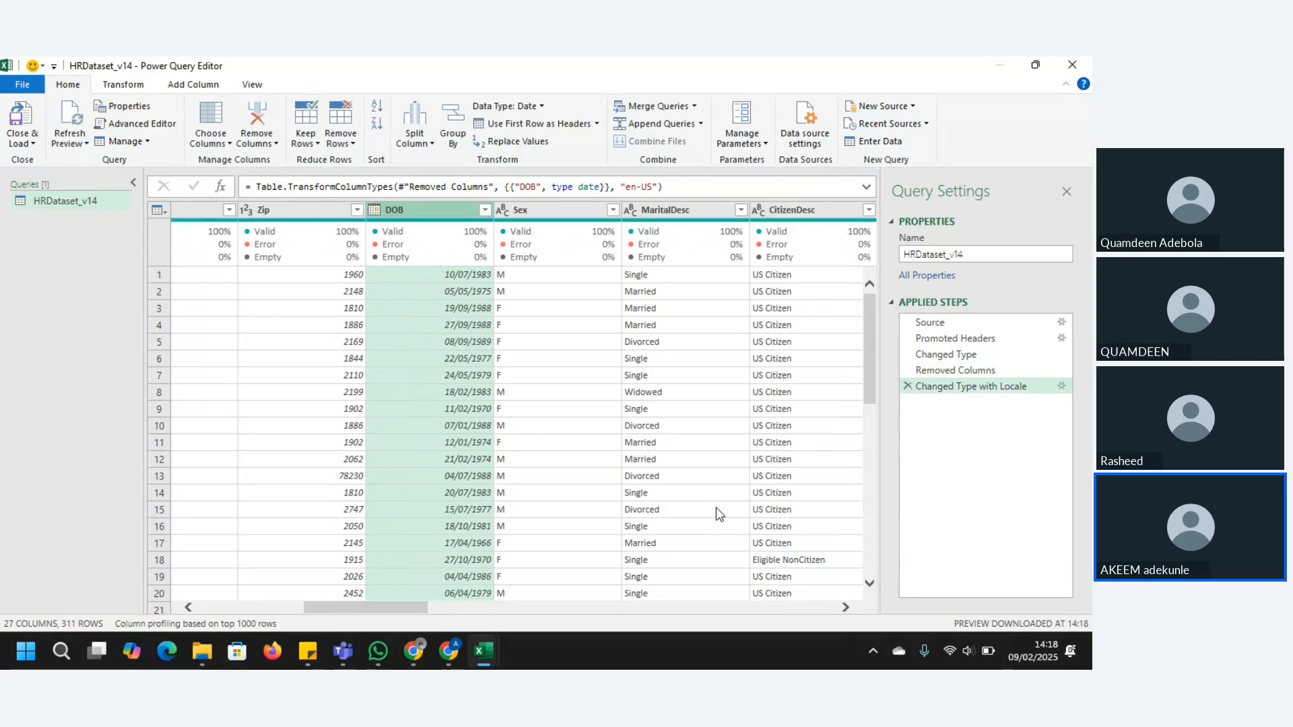
Replace the value M with Male throughout the Sex column
{"action": "left_click", "coordinate": [552, 210]}
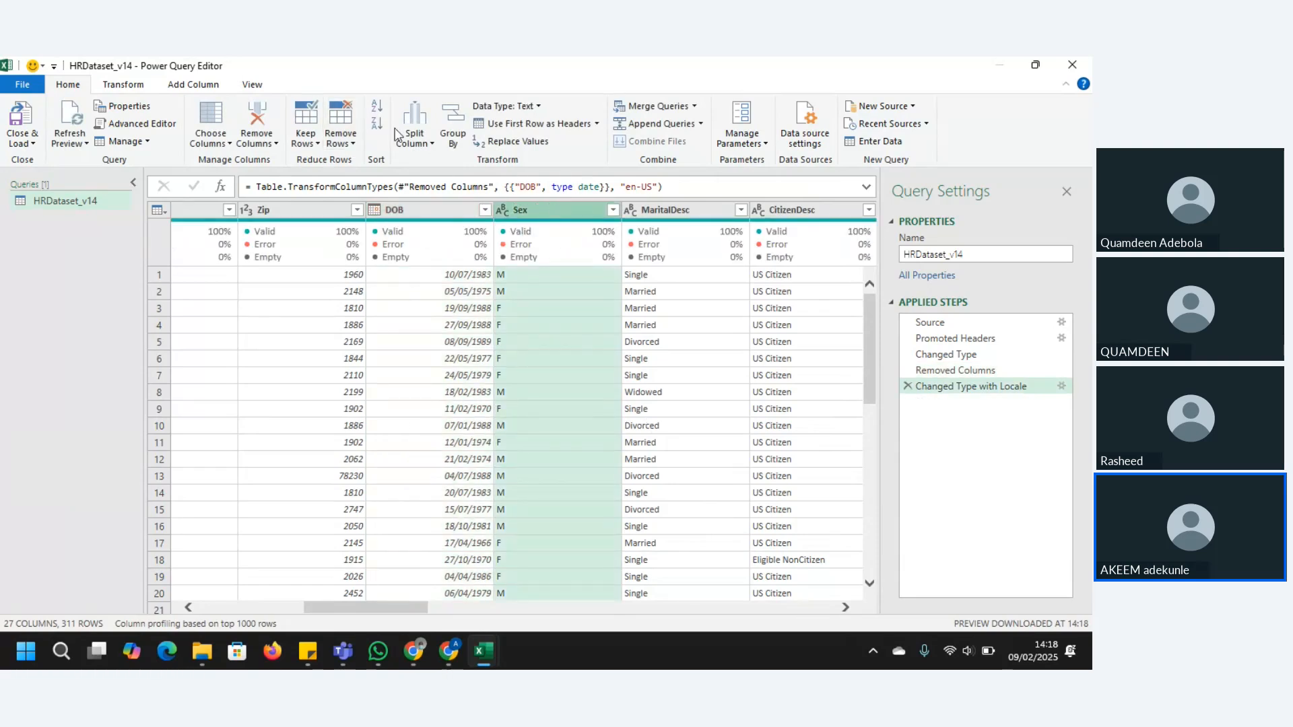
{"action": "left_click", "coordinate": [519, 141]}
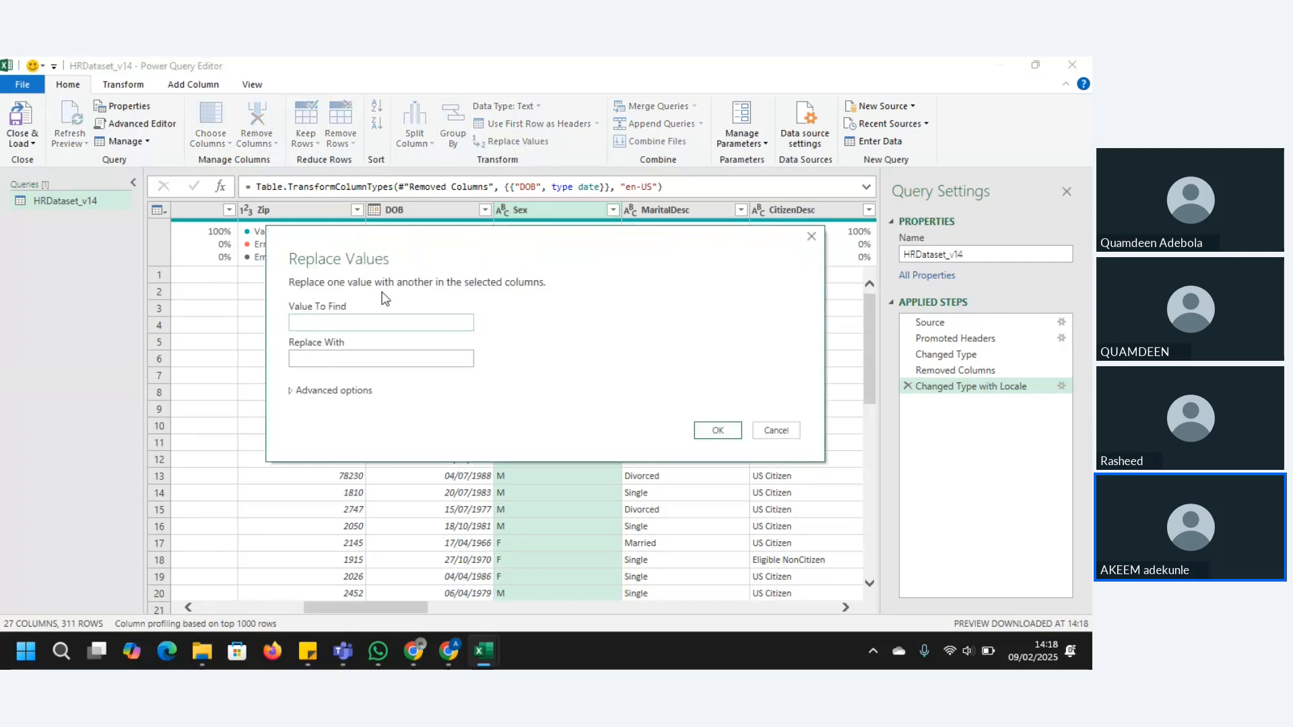
{"action": "key", "text": "BackSpace"}
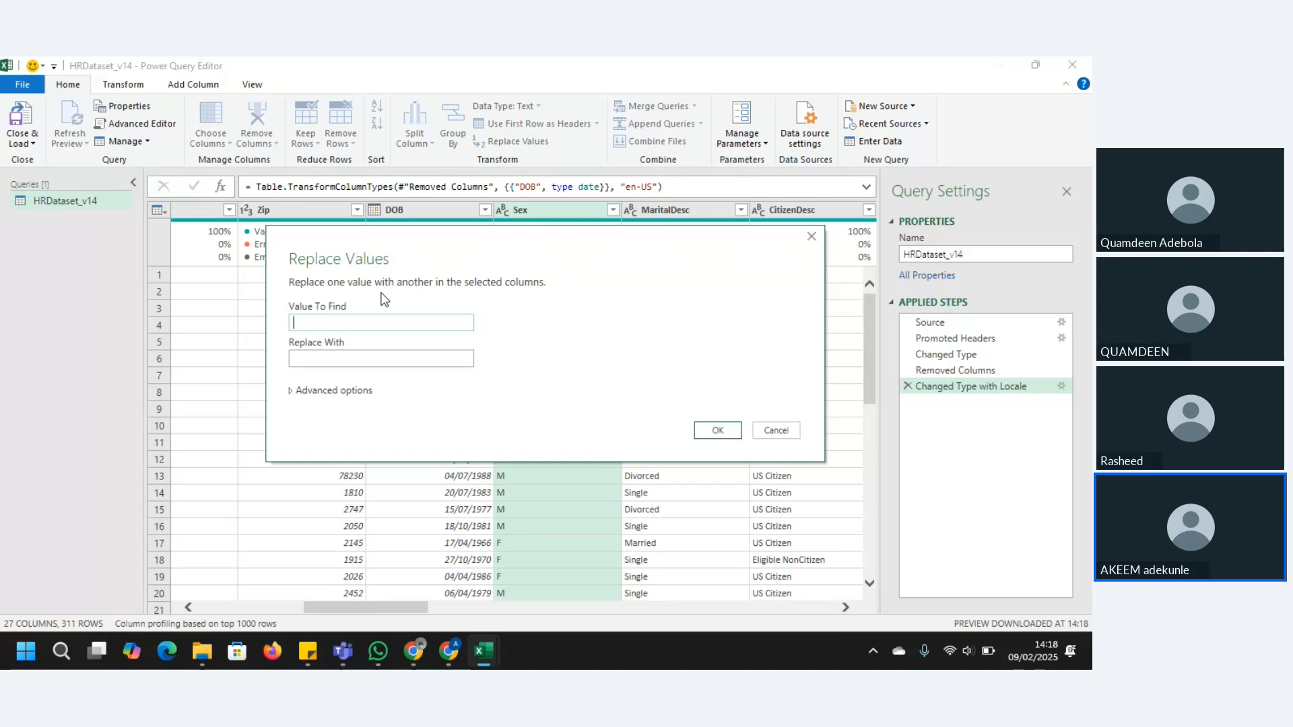
{"action": "left_click", "coordinate": [384, 357]}
{"action": "type", "text": "Male"}
{"action": "left_click", "coordinate": [717, 431]}
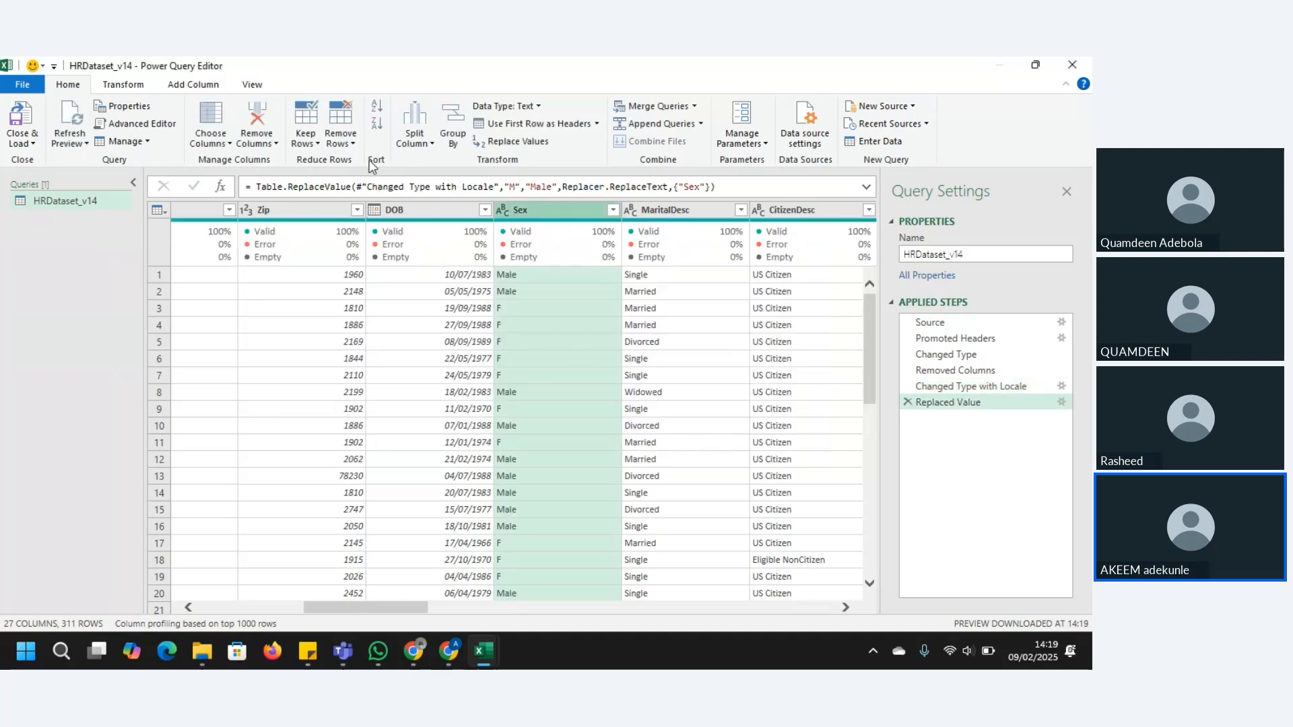
Replace the value F with Female throughout the Sex column
{"action": "left_click", "coordinate": [499, 144]}
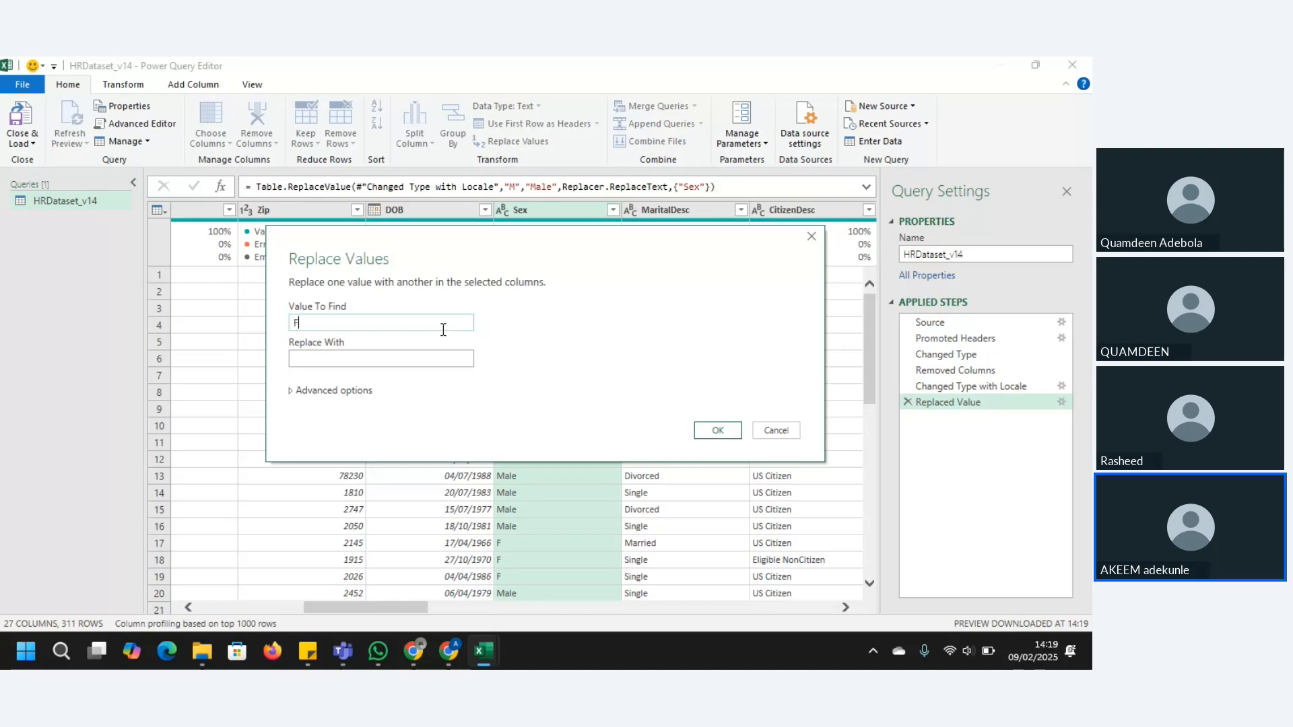
{"action": "left_click", "coordinate": [436, 363]}
{"action": "type", "text": "Female"}
{"action": "left_click", "coordinate": [717, 430]}
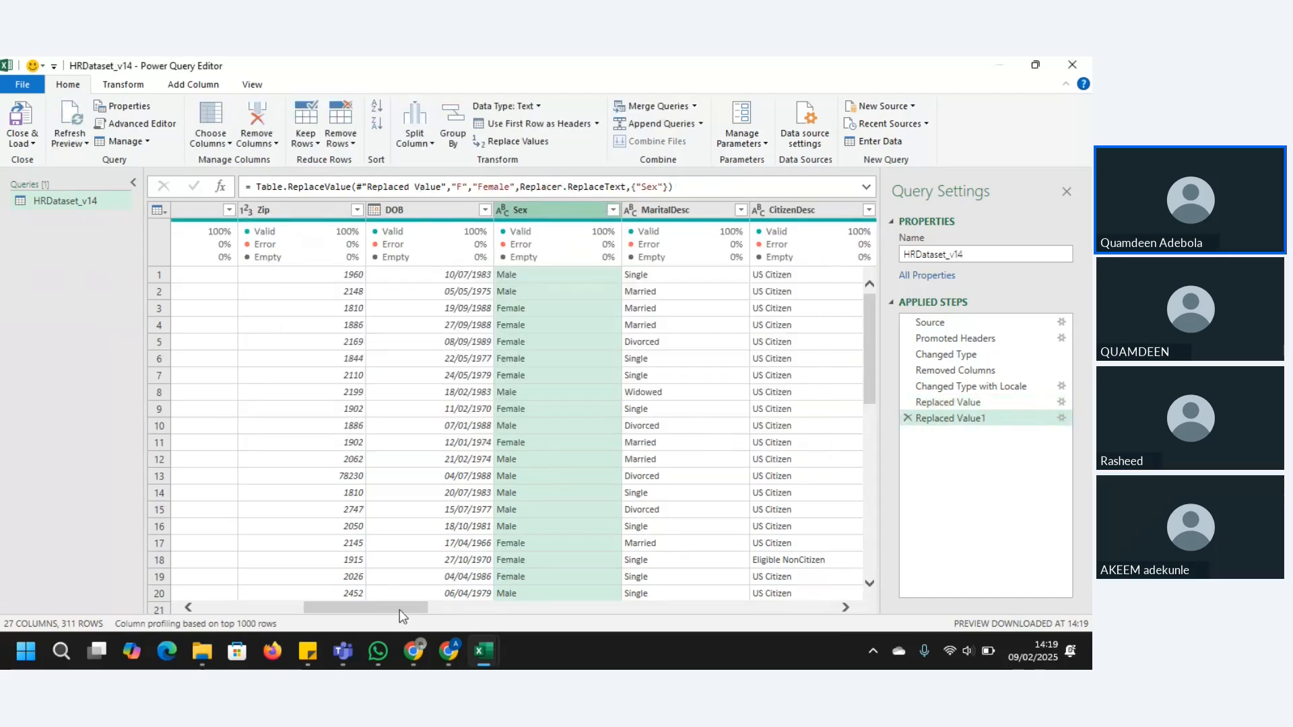
Convert the DateofHire column to the Date type using the English (United States) locale
{"action": "left_click_drag", "start_coordinate": [400, 611], "coordinate": [521, 611]}
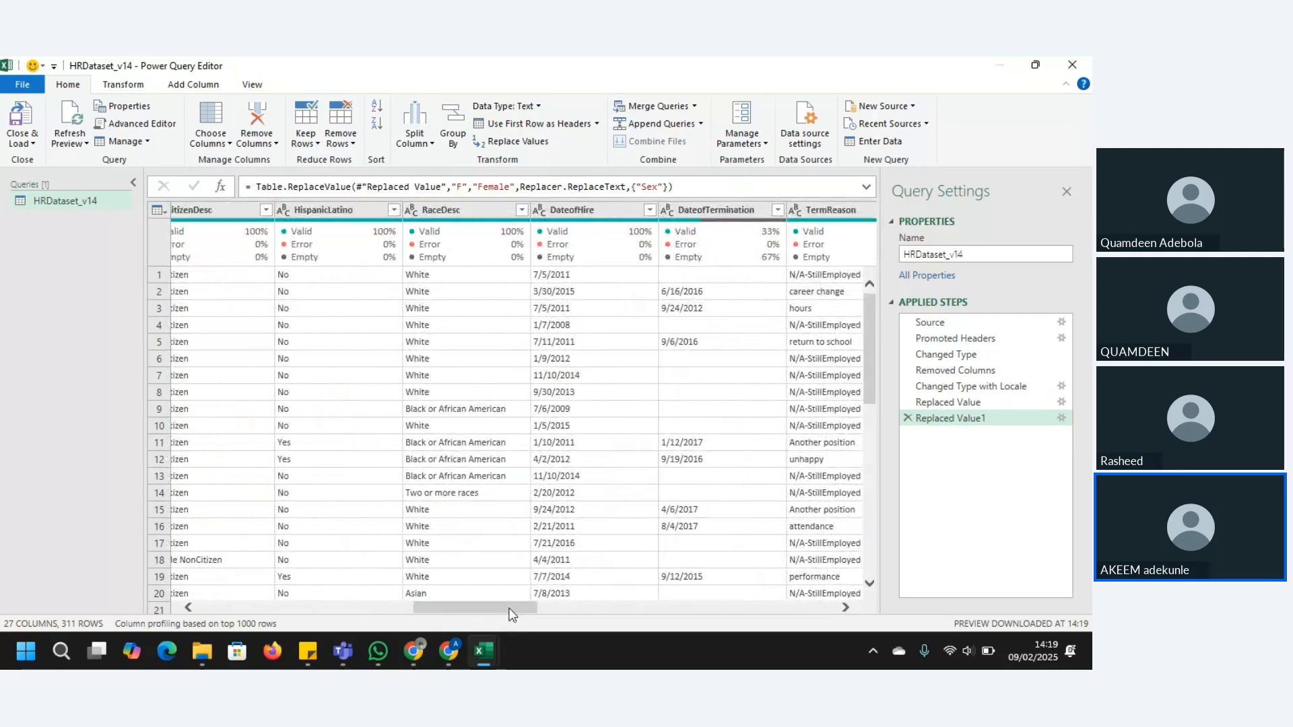
{"action": "left_click", "coordinate": [540, 214]}
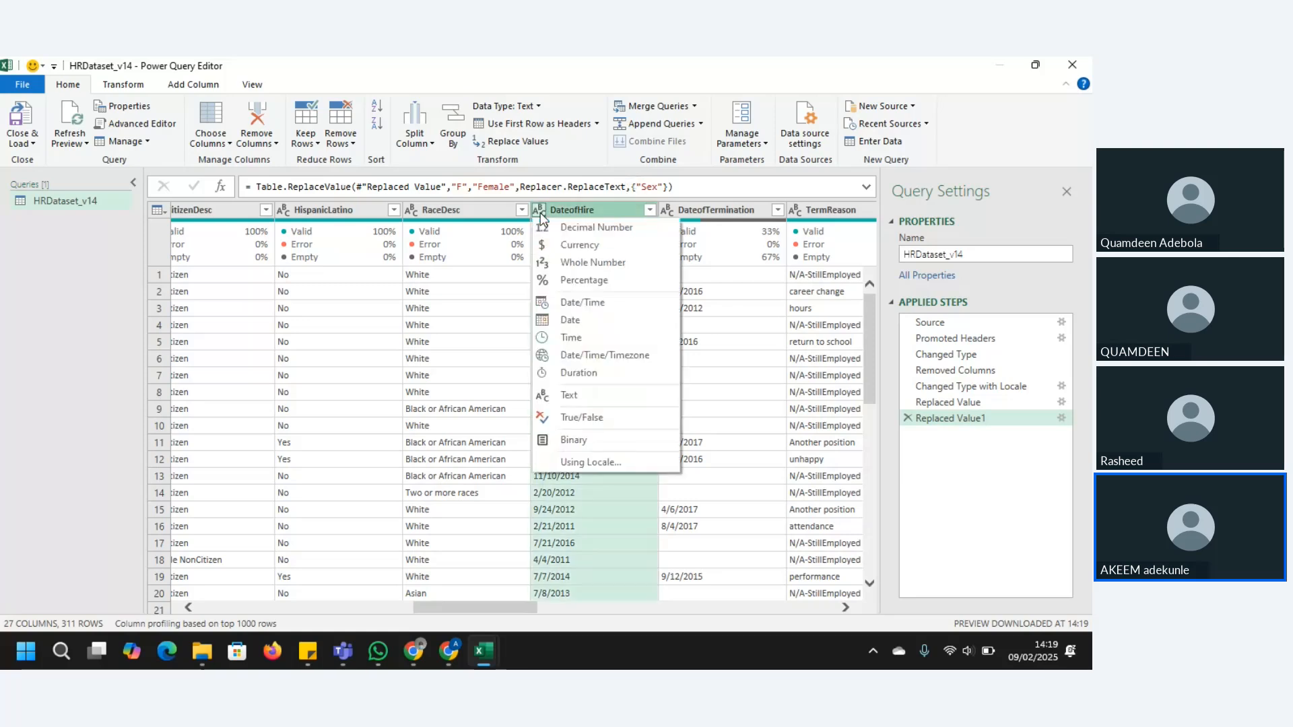
{"action": "left_click", "coordinate": [586, 462]}
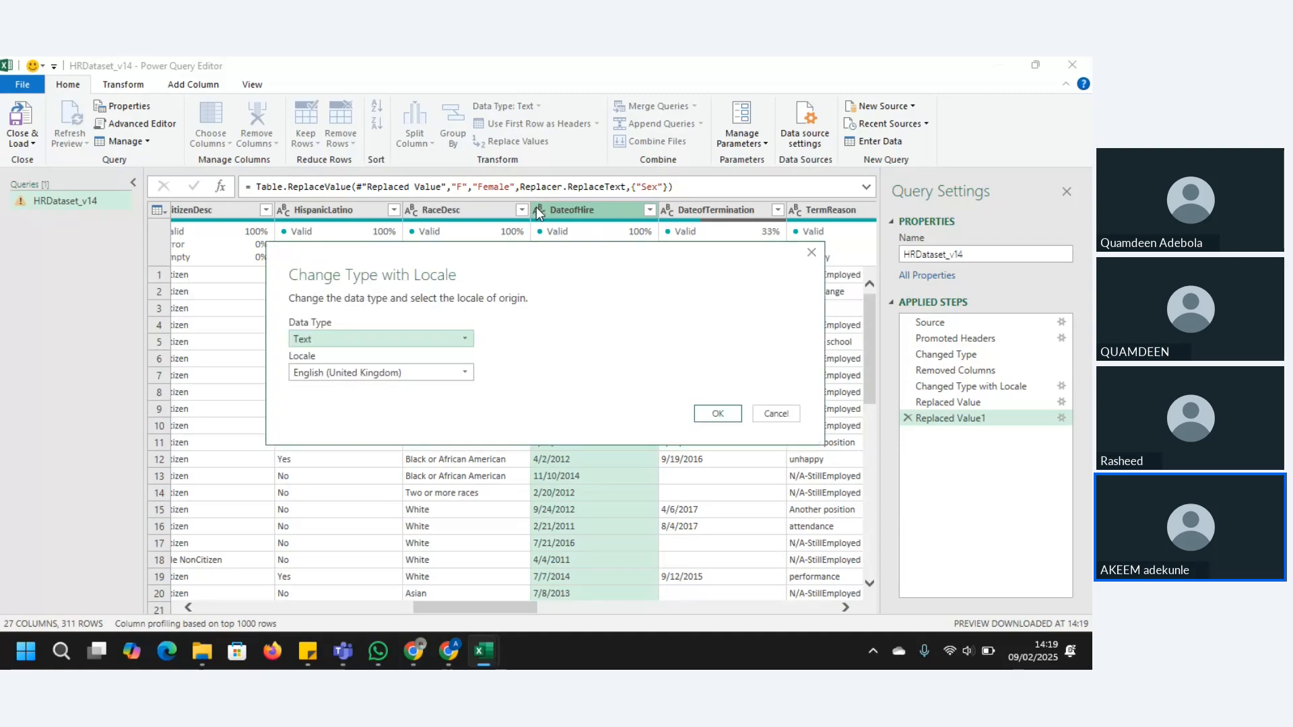
{"action": "left_click", "coordinate": [464, 339]}
{"action": "left_click", "coordinate": [368, 438]}
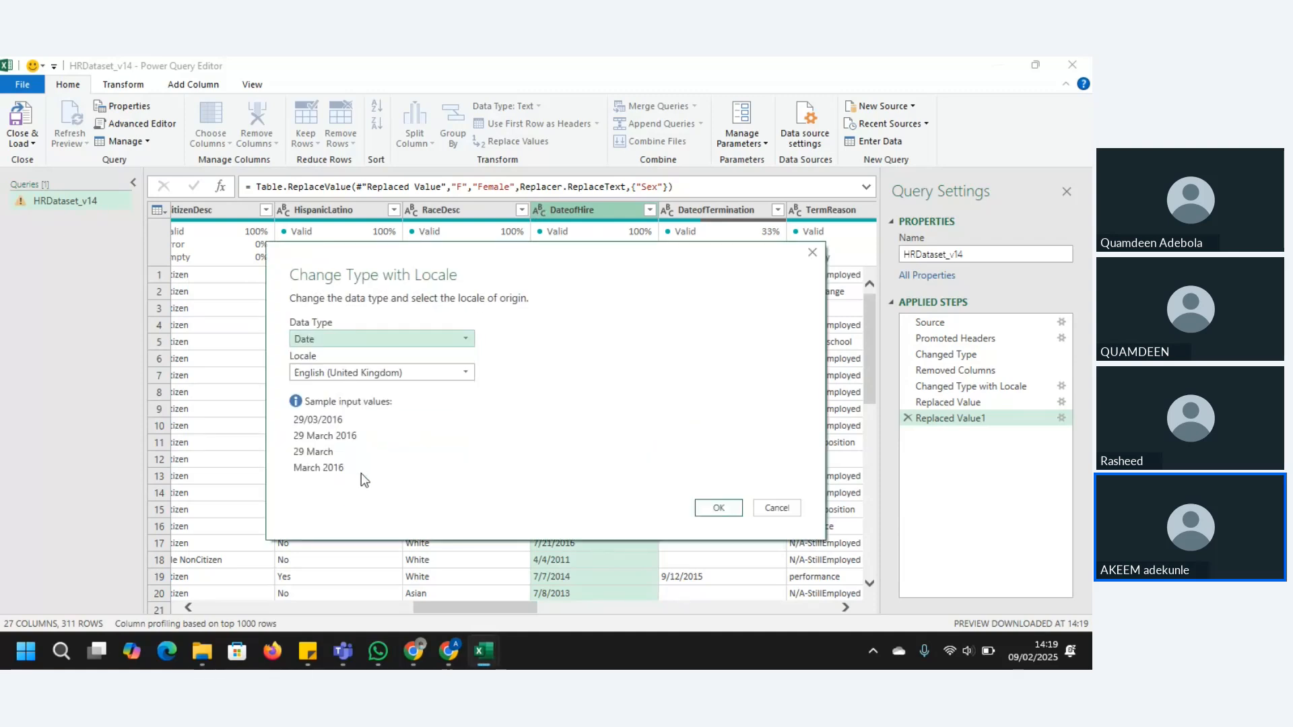
{"action": "left_click", "coordinate": [390, 377]}
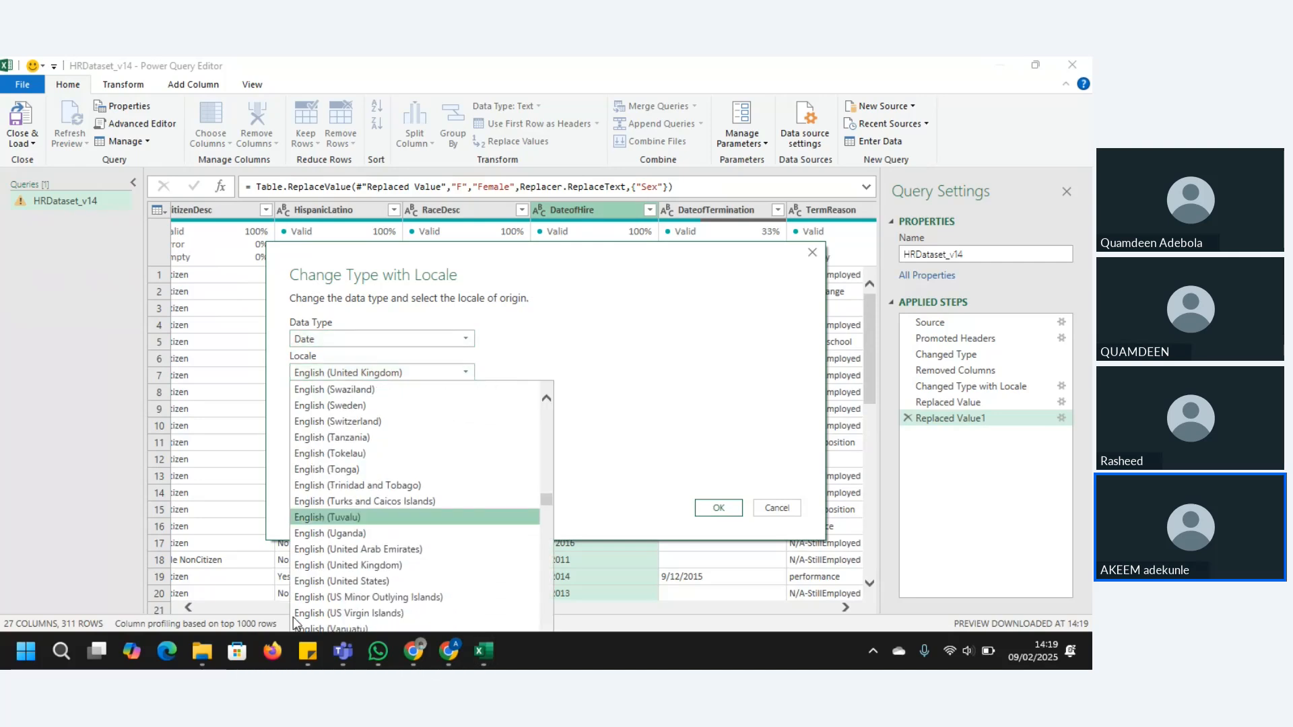
{"action": "left_click", "coordinate": [327, 581]}
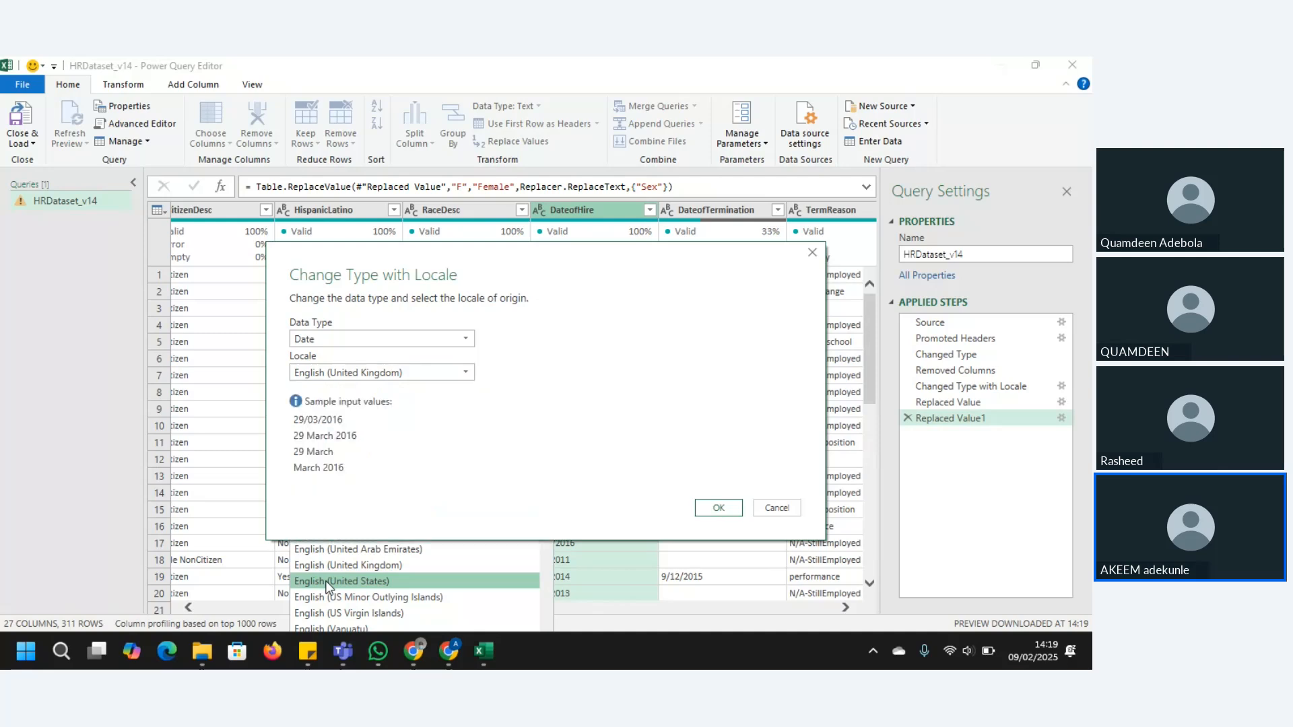
{"action": "left_click", "coordinate": [704, 510]}
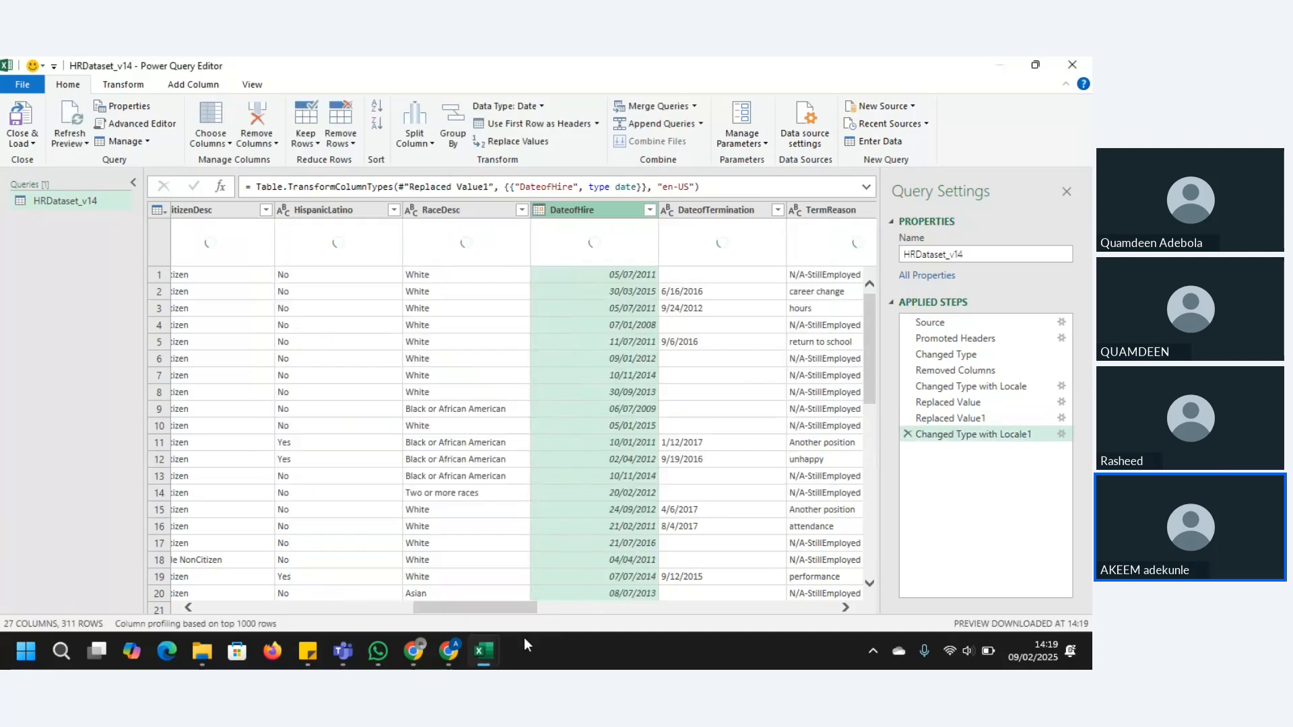
Convert the DateofTermination column to the Date type using the English (United States) locale
{"action": "left_click", "coordinate": [669, 210]}
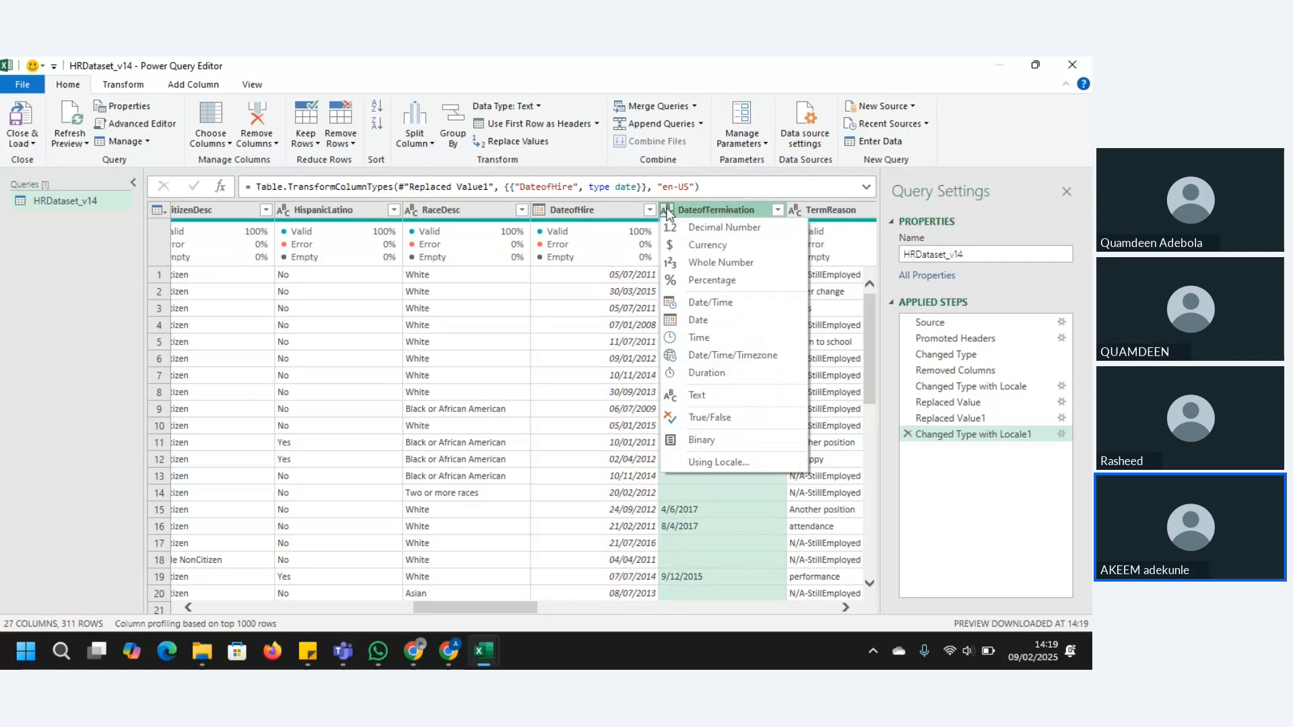
{"action": "left_click", "coordinate": [719, 461]}
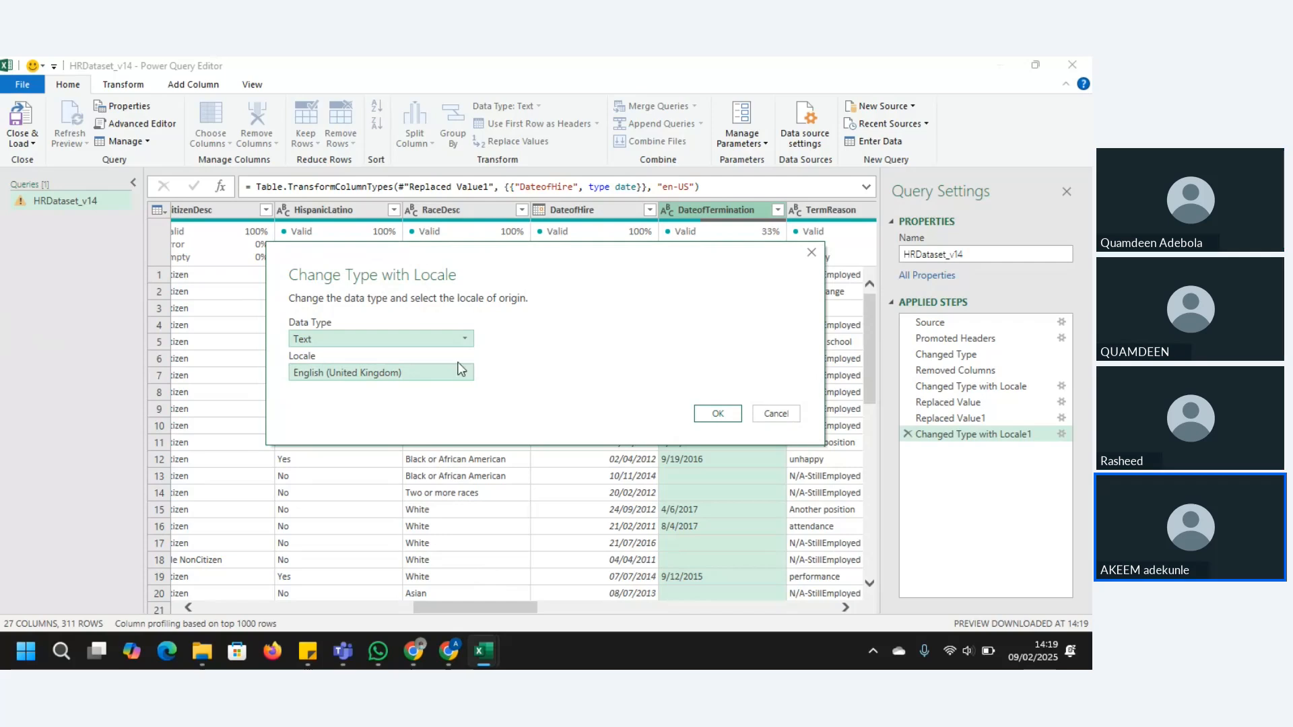
{"action": "left_click", "coordinate": [458, 339]}
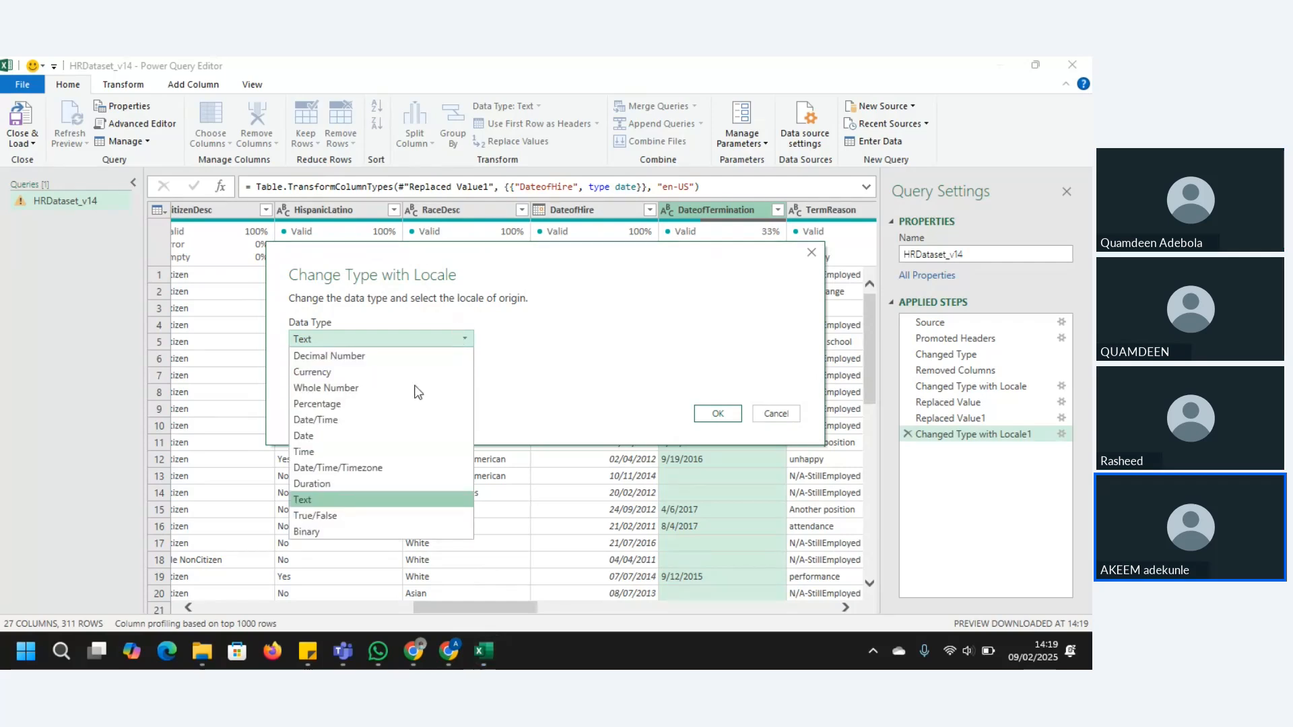
{"action": "left_click", "coordinate": [382, 436]}
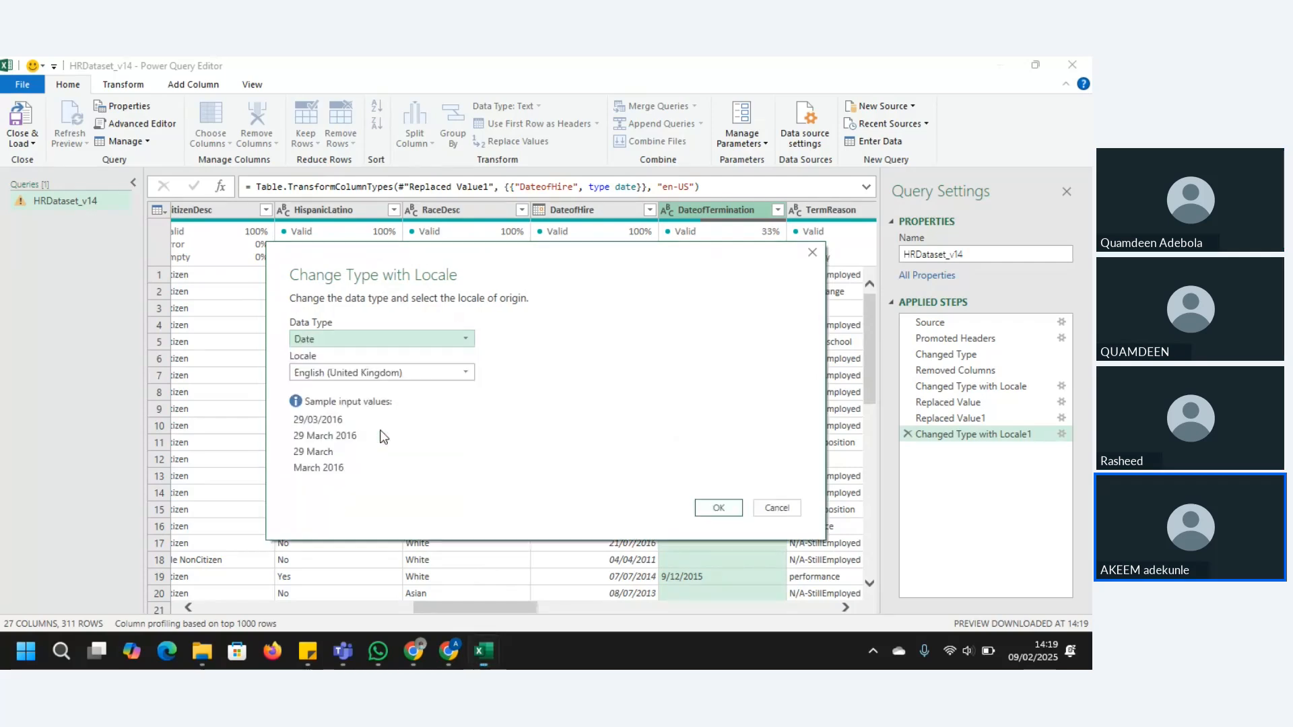
{"action": "left_click", "coordinate": [450, 378]}
{"action": "scroll", "coordinate": [450, 388], "scroll_direction": "down", "scroll_amount": 2}
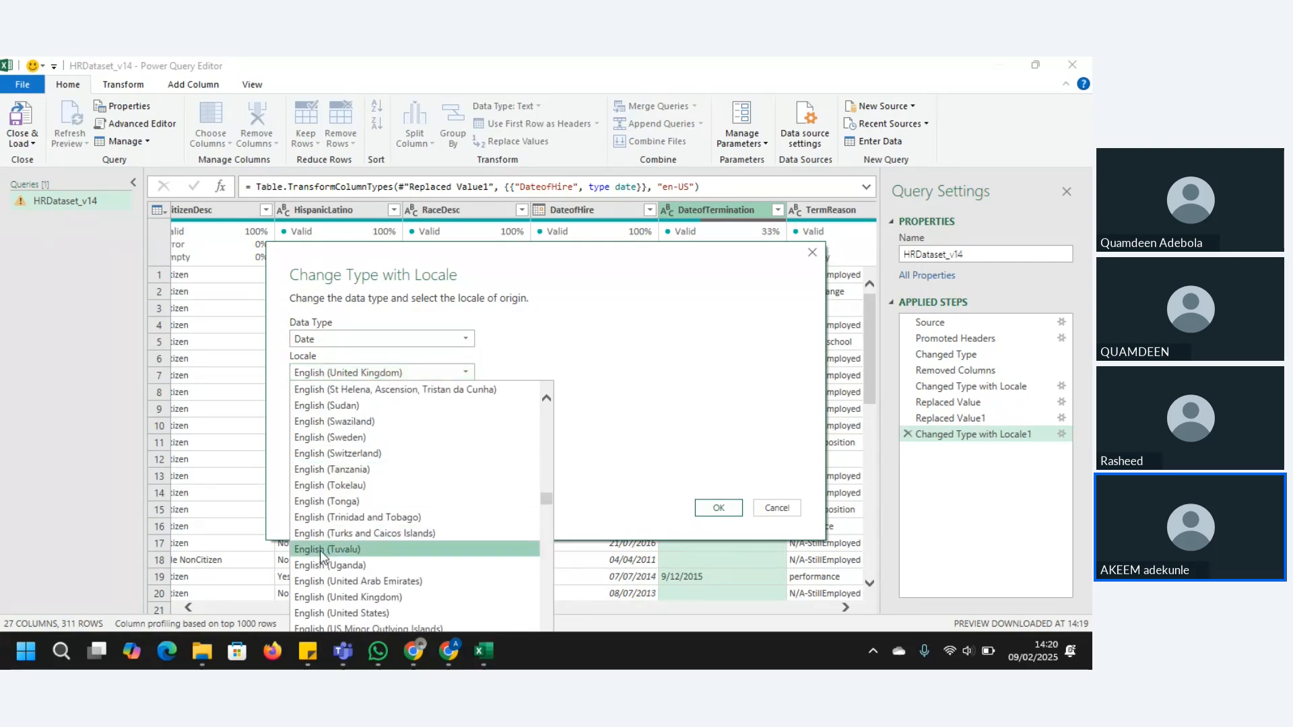
{"action": "left_click", "coordinate": [353, 613]}
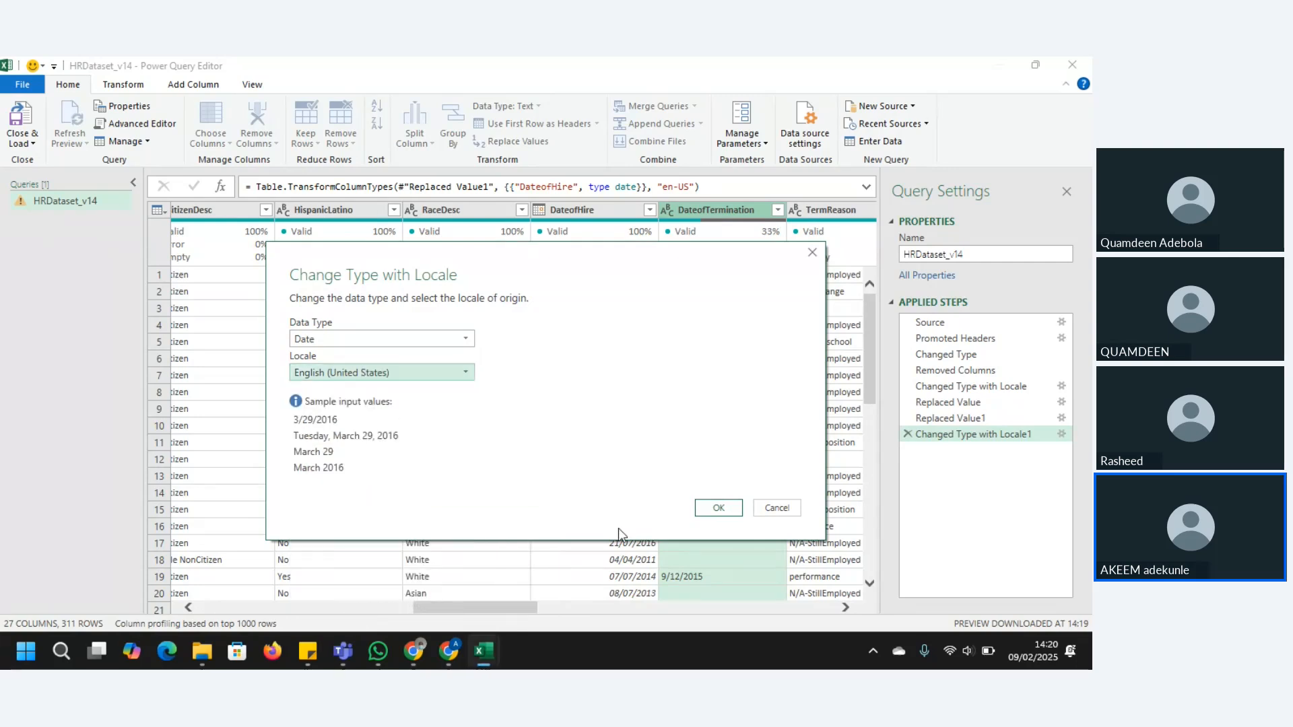
{"action": "left_click", "coordinate": [719, 508]}
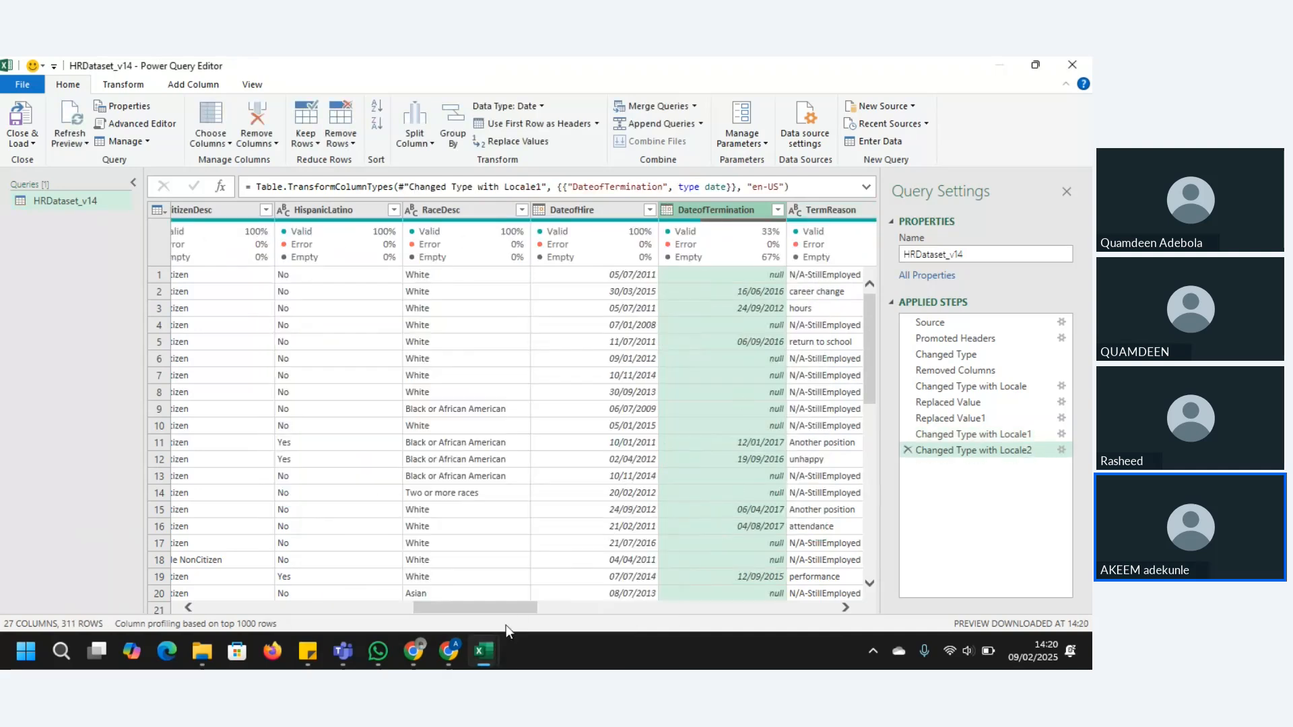
Convert the LastPerformanceReview_Date column to the Date type using the English (United States) locale
{"action": "left_click_drag", "start_coordinate": [509, 608], "coordinate": [775, 596]}
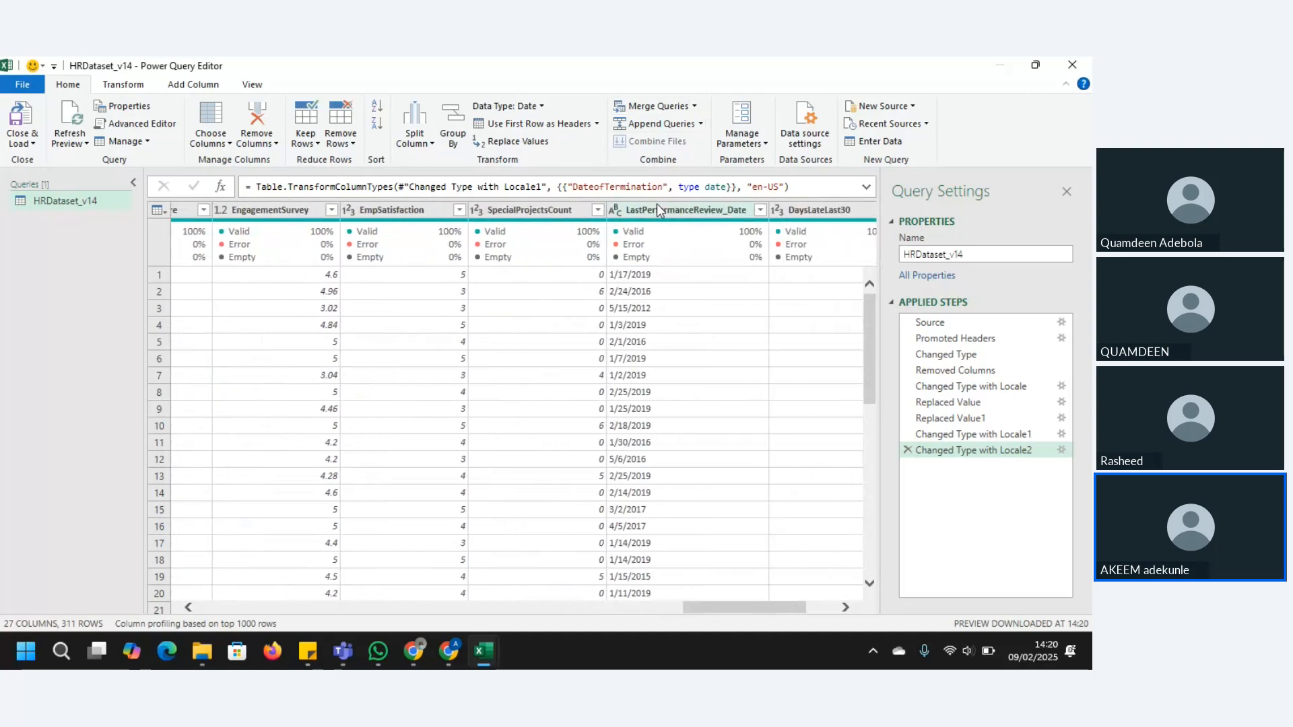
{"action": "left_click", "coordinate": [614, 212]}
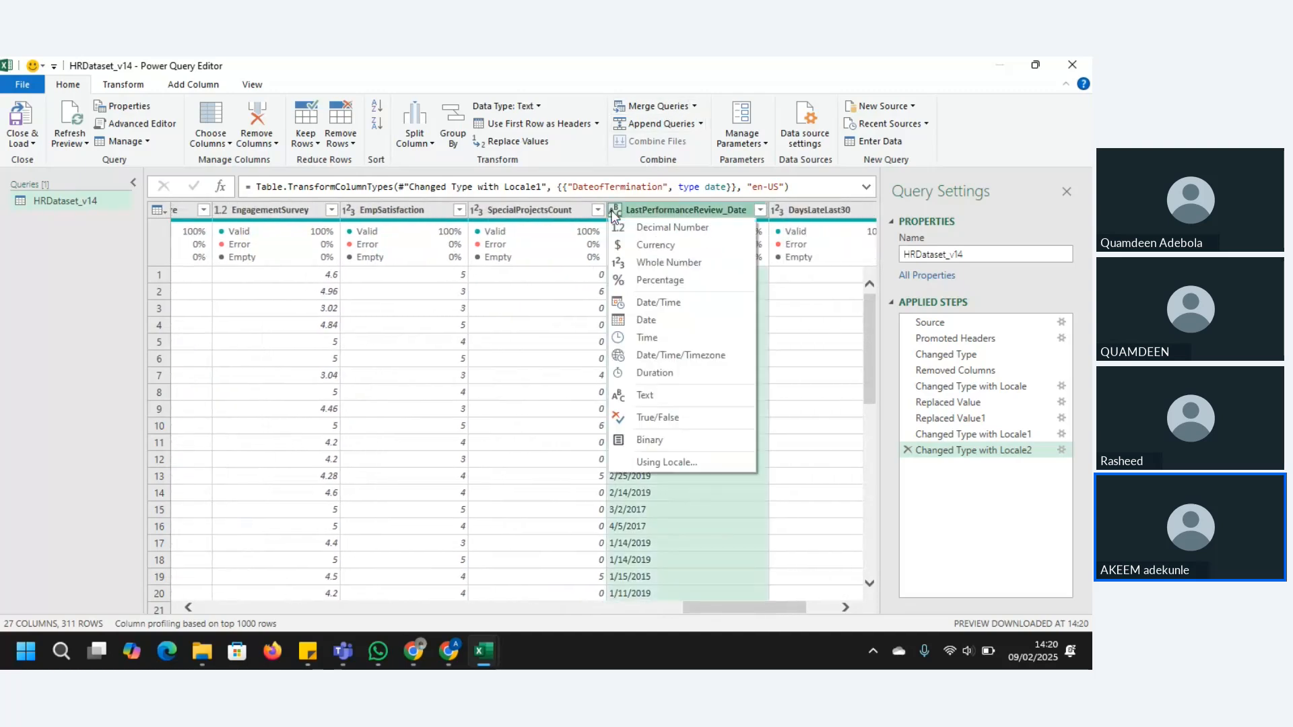
{"action": "left_click", "coordinate": [672, 460]}
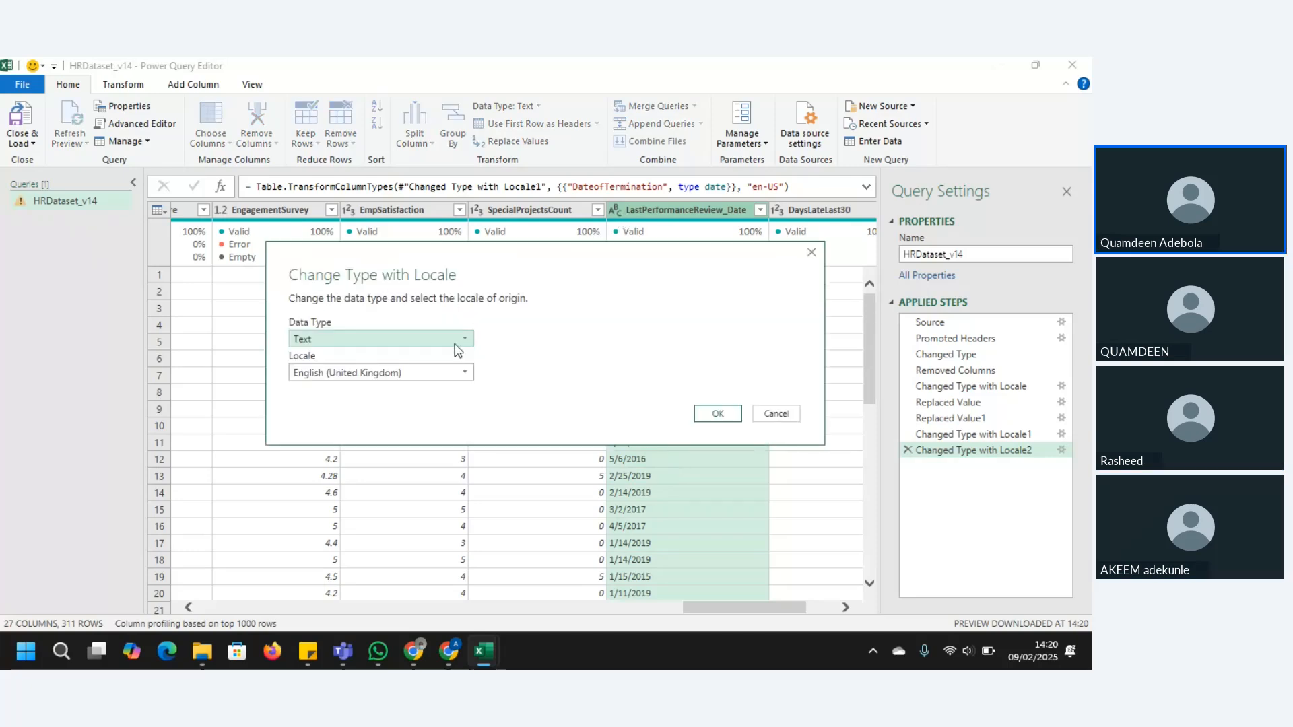
{"action": "left_click", "coordinate": [455, 342]}
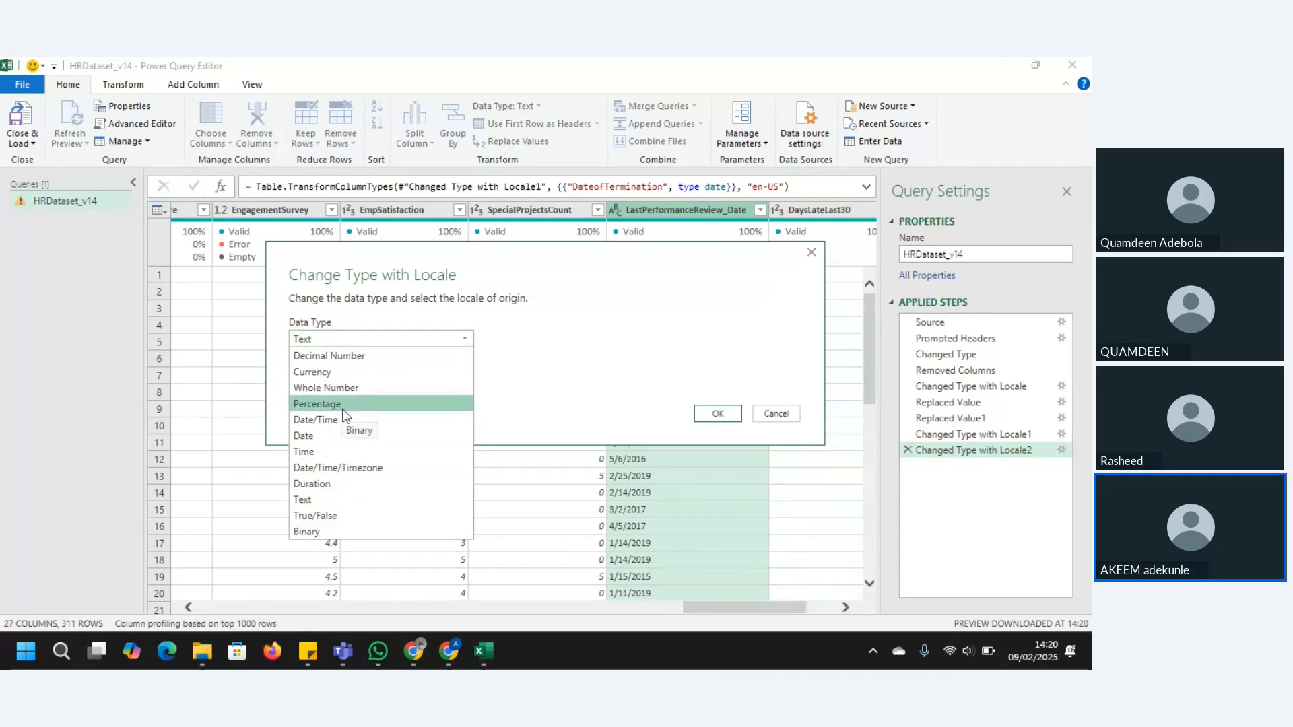
{"action": "left_click", "coordinate": [345, 437]}
{"action": "left_click", "coordinate": [464, 375]}
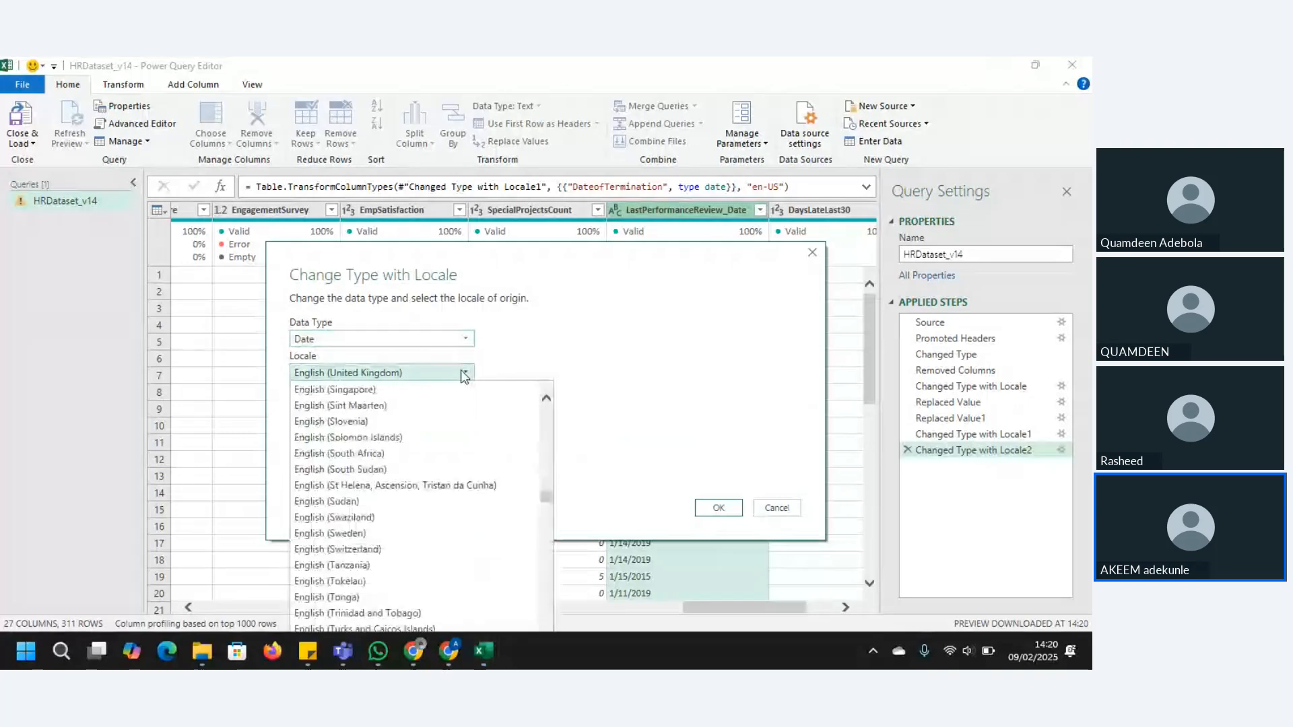
{"action": "scroll", "coordinate": [463, 376], "scroll_direction": "down", "scroll_amount": 3}
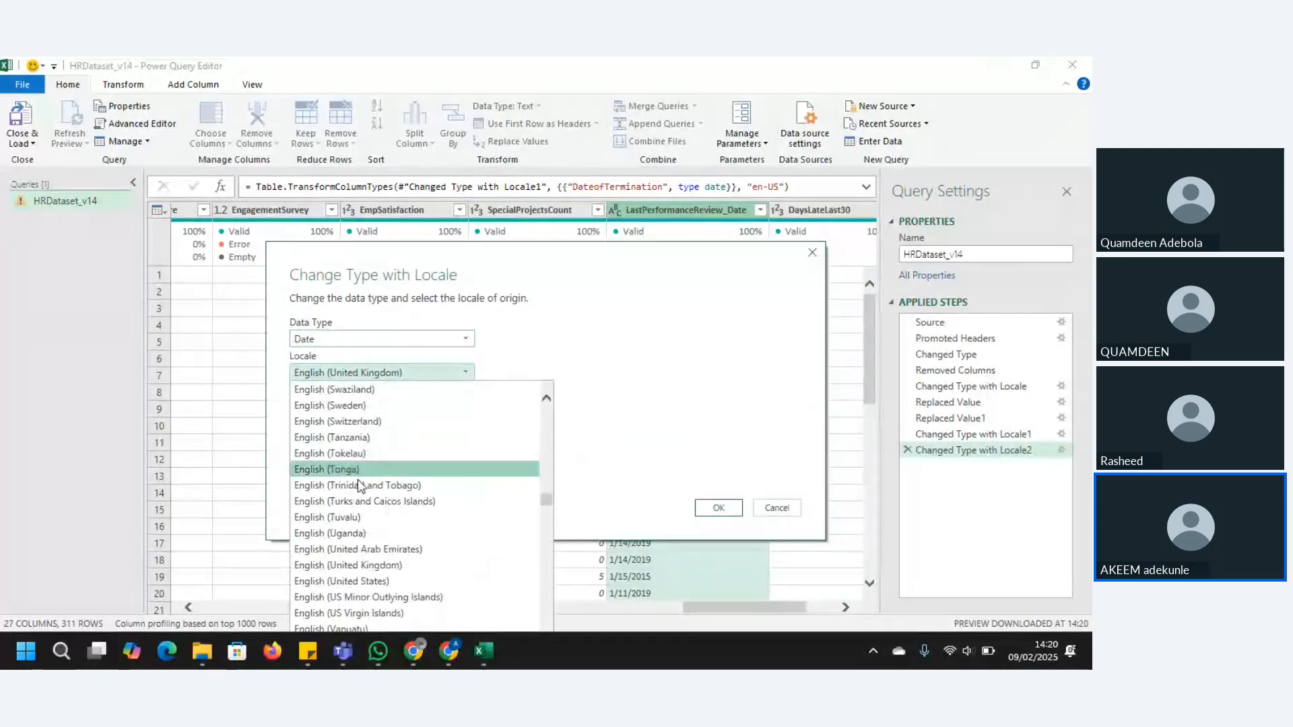
{"action": "left_click", "coordinate": [363, 580]}
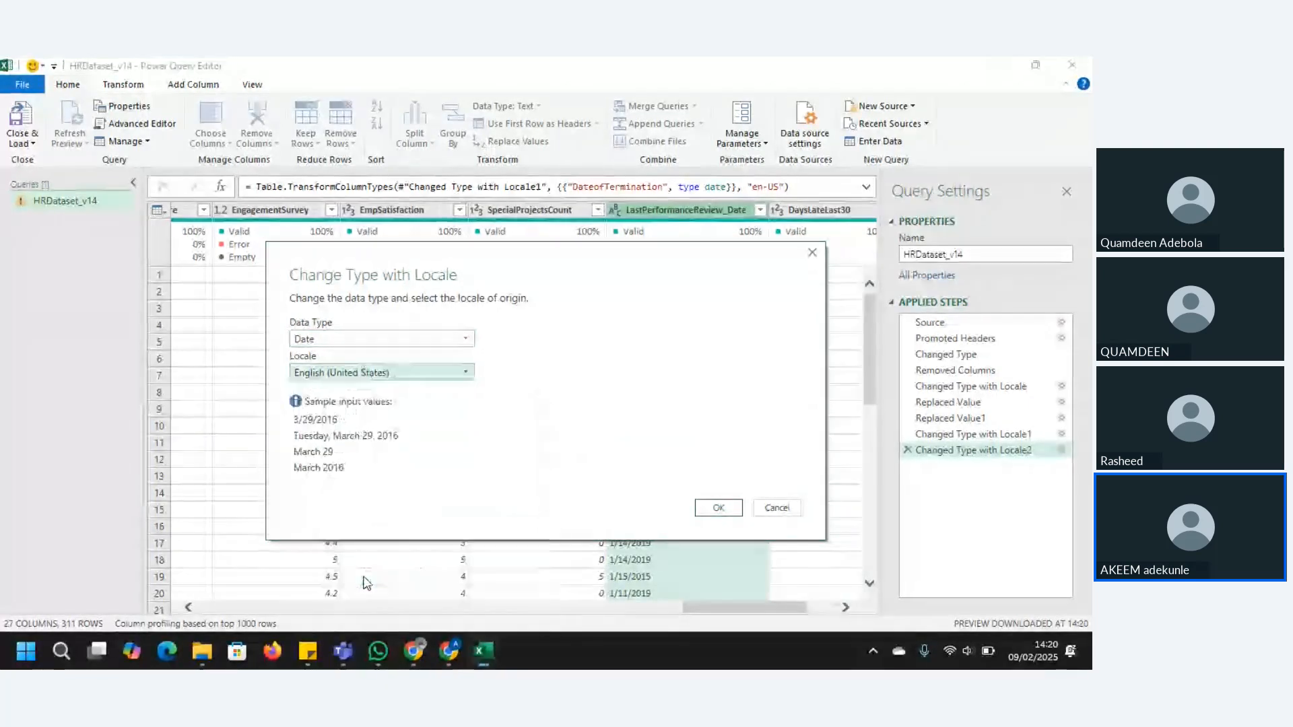
{"action": "left_click", "coordinate": [718, 508]}
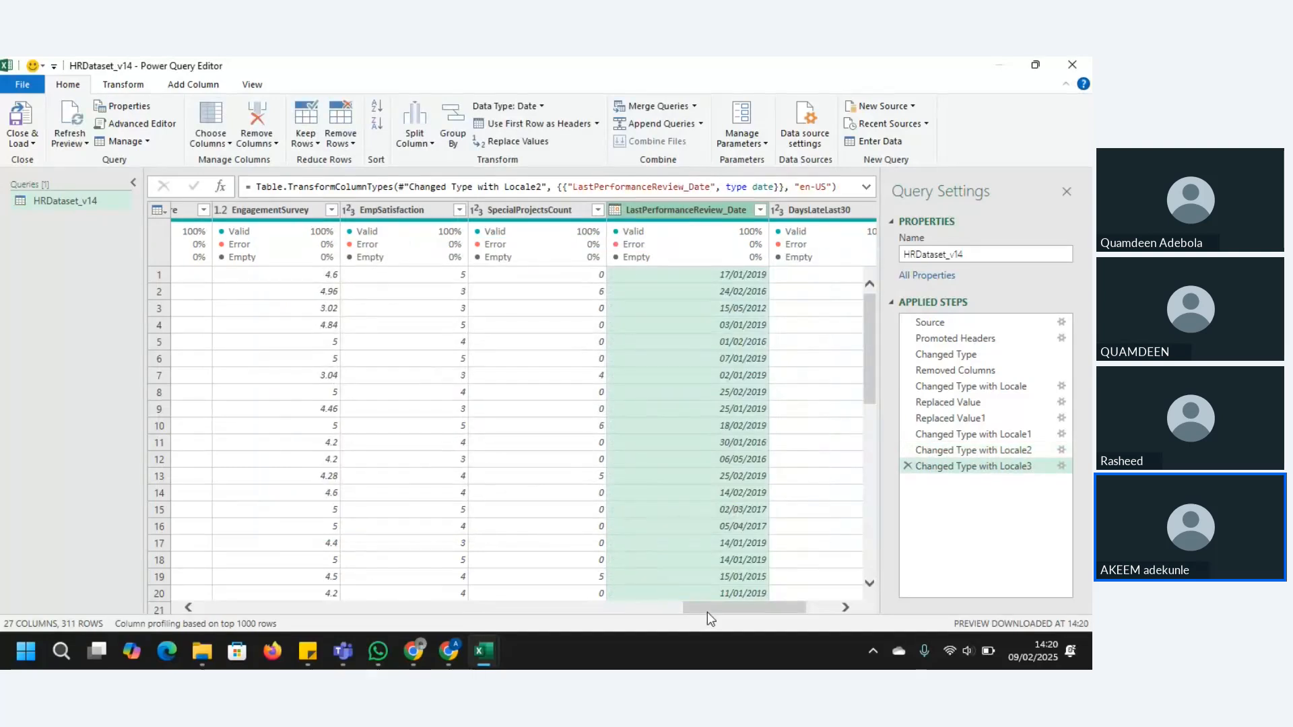
Remove the ManagerID column from the query
{"action": "left_click_drag", "start_coordinate": [707, 613], "coordinate": [781, 608]}
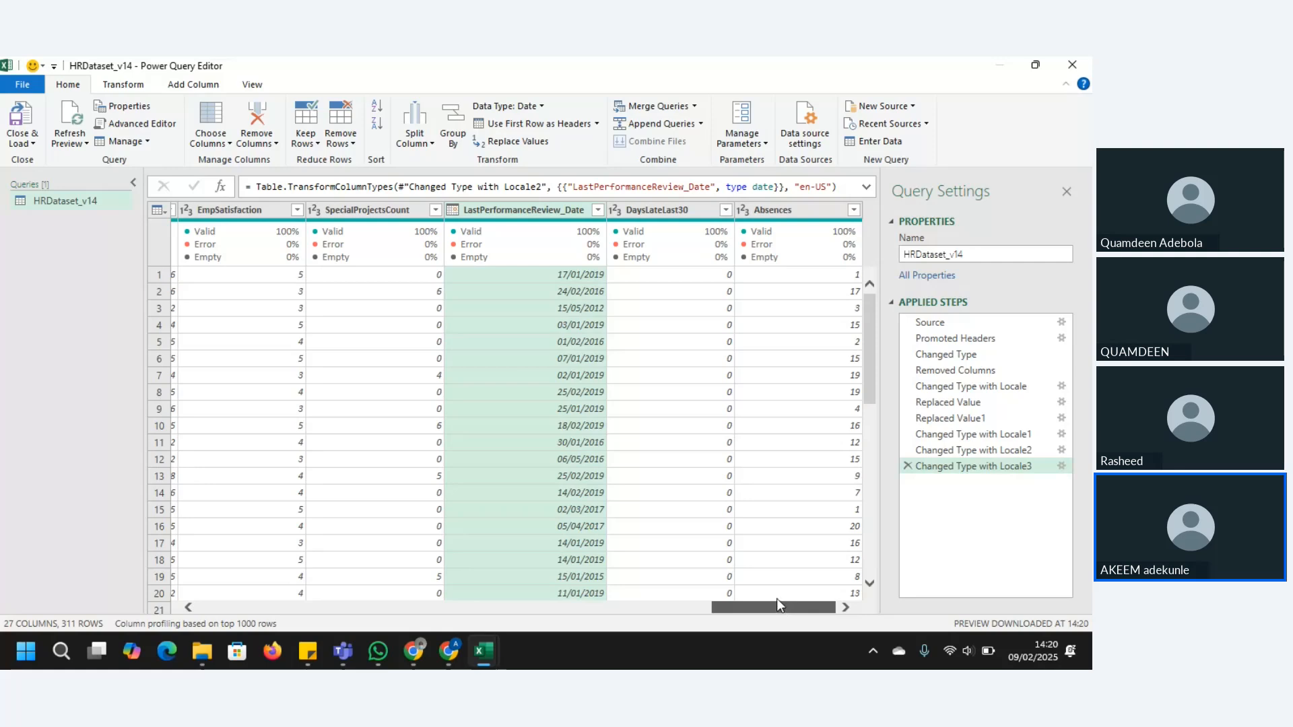
{"action": "left_click", "coordinate": [777, 599]}
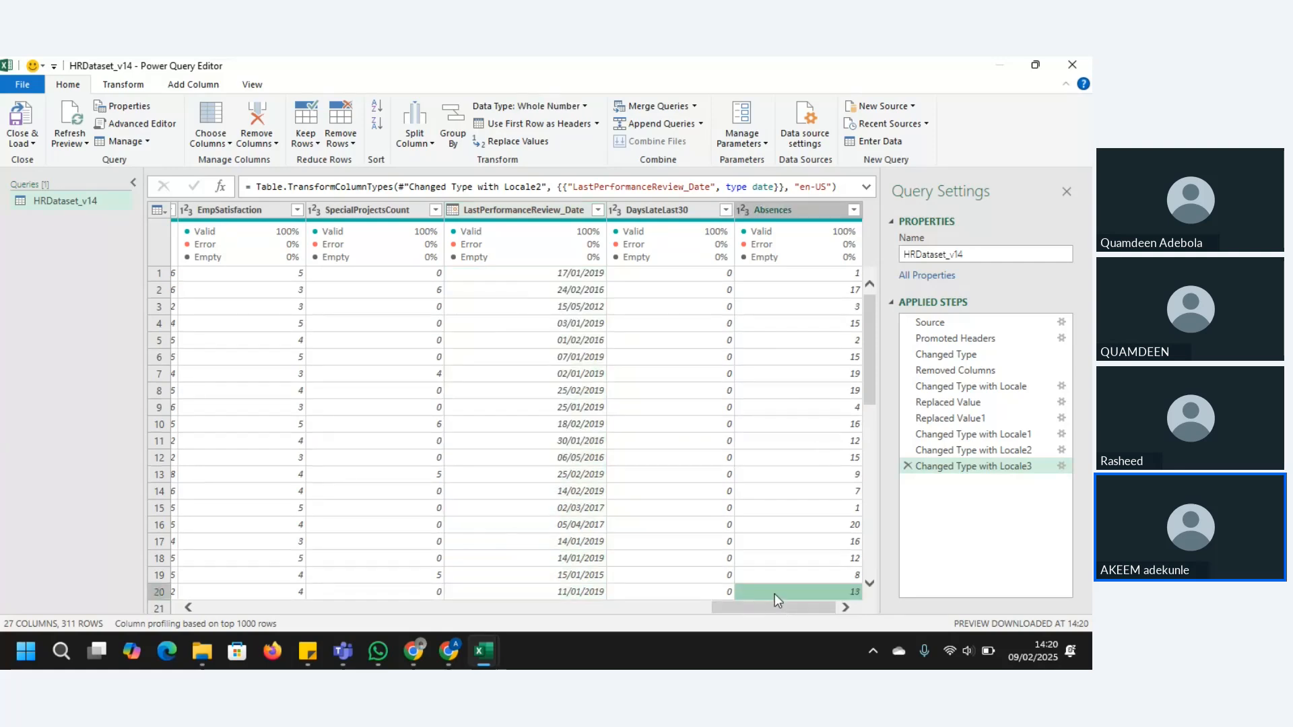
{"action": "left_click", "coordinate": [762, 593]}
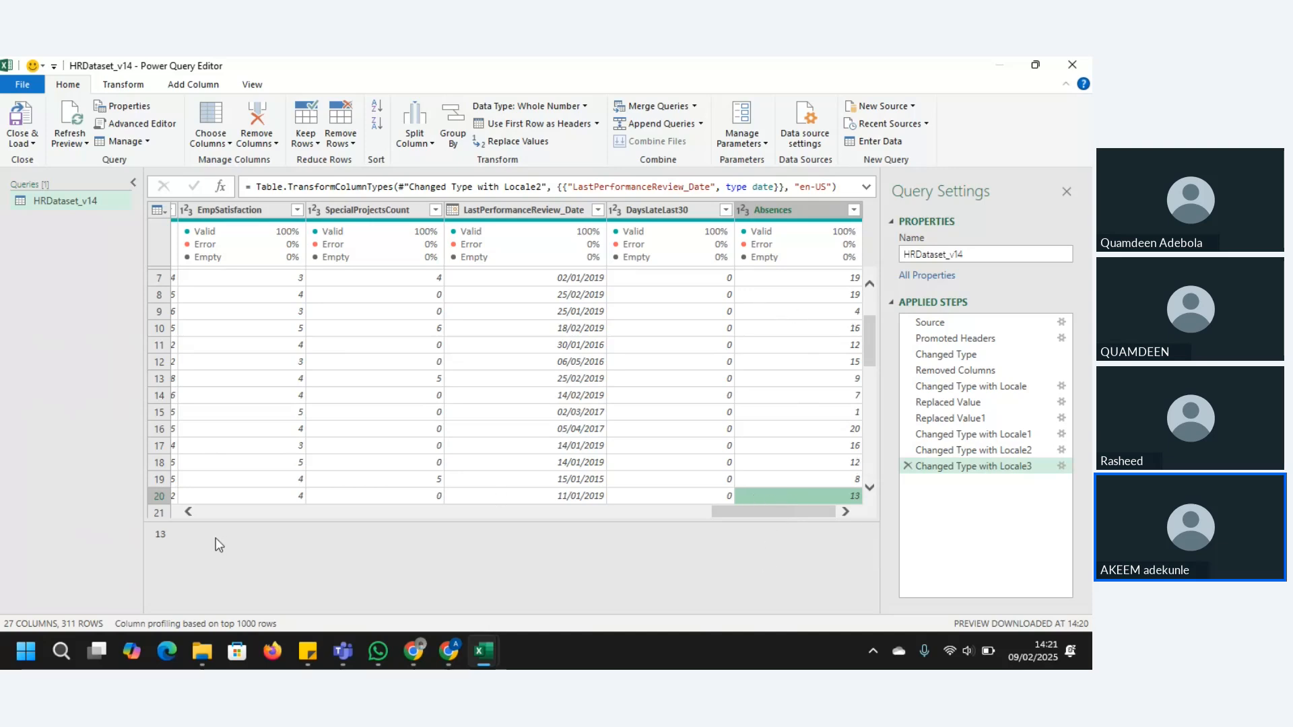
{"action": "left_click", "coordinate": [189, 512]}
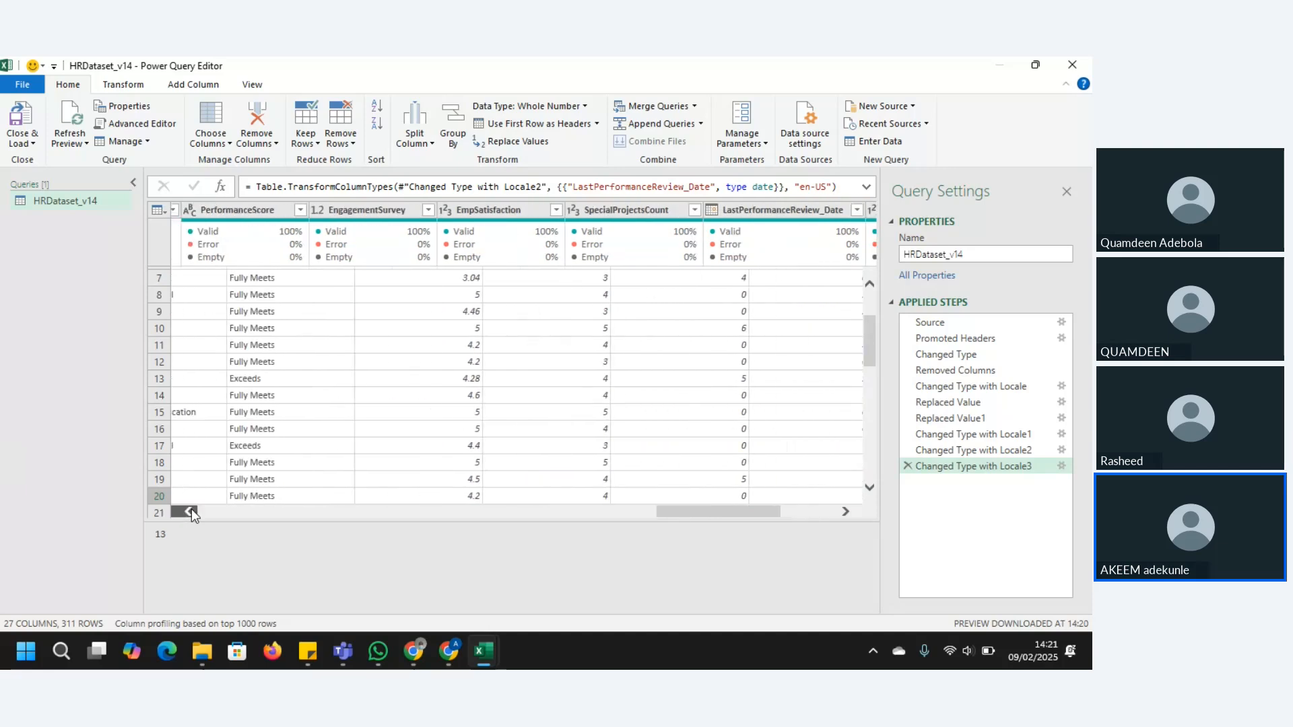
{"action": "left_click", "coordinate": [190, 512]}
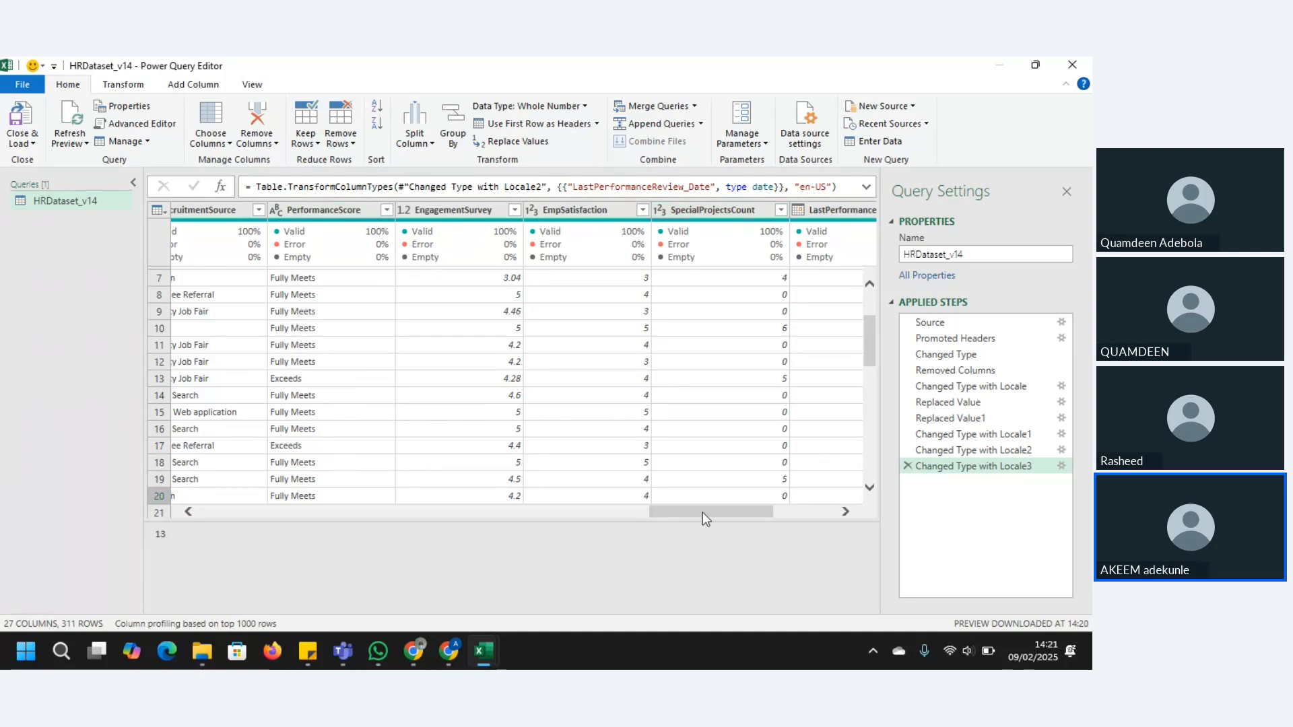
{"action": "left_click_drag", "start_coordinate": [702, 515], "coordinate": [623, 505]}
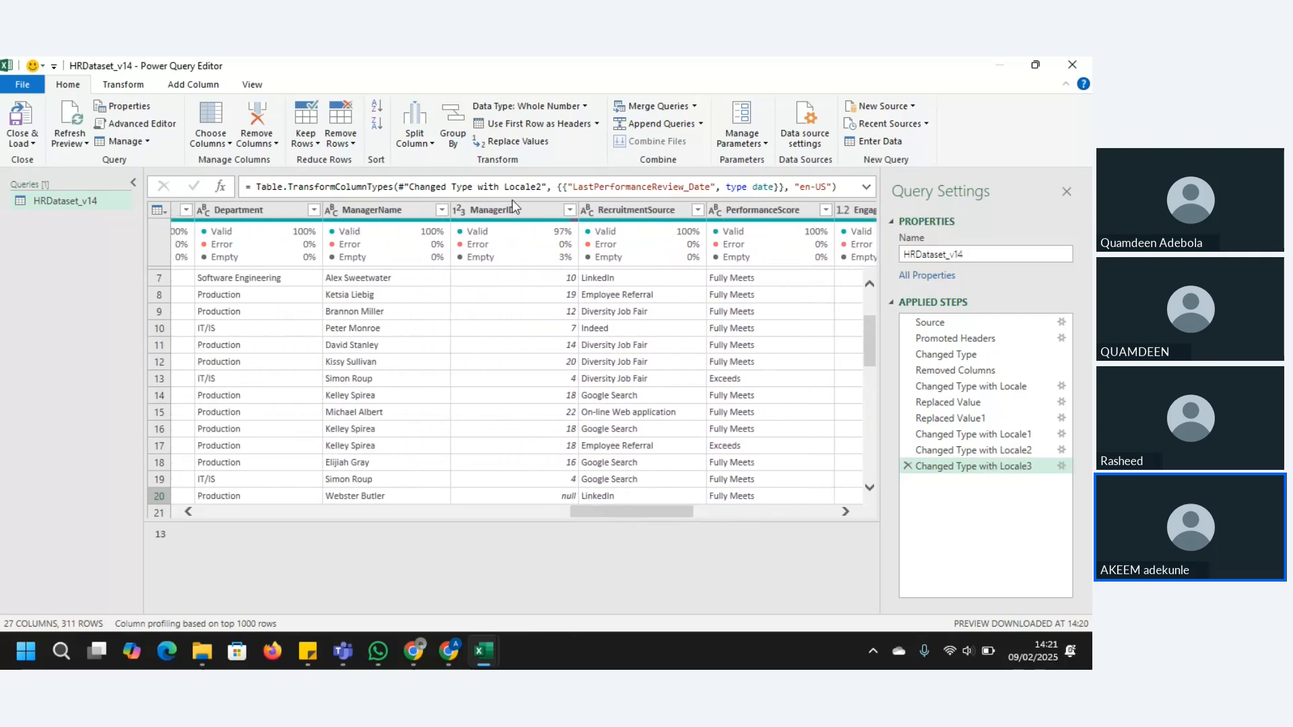
{"action": "left_click", "coordinate": [512, 207]}
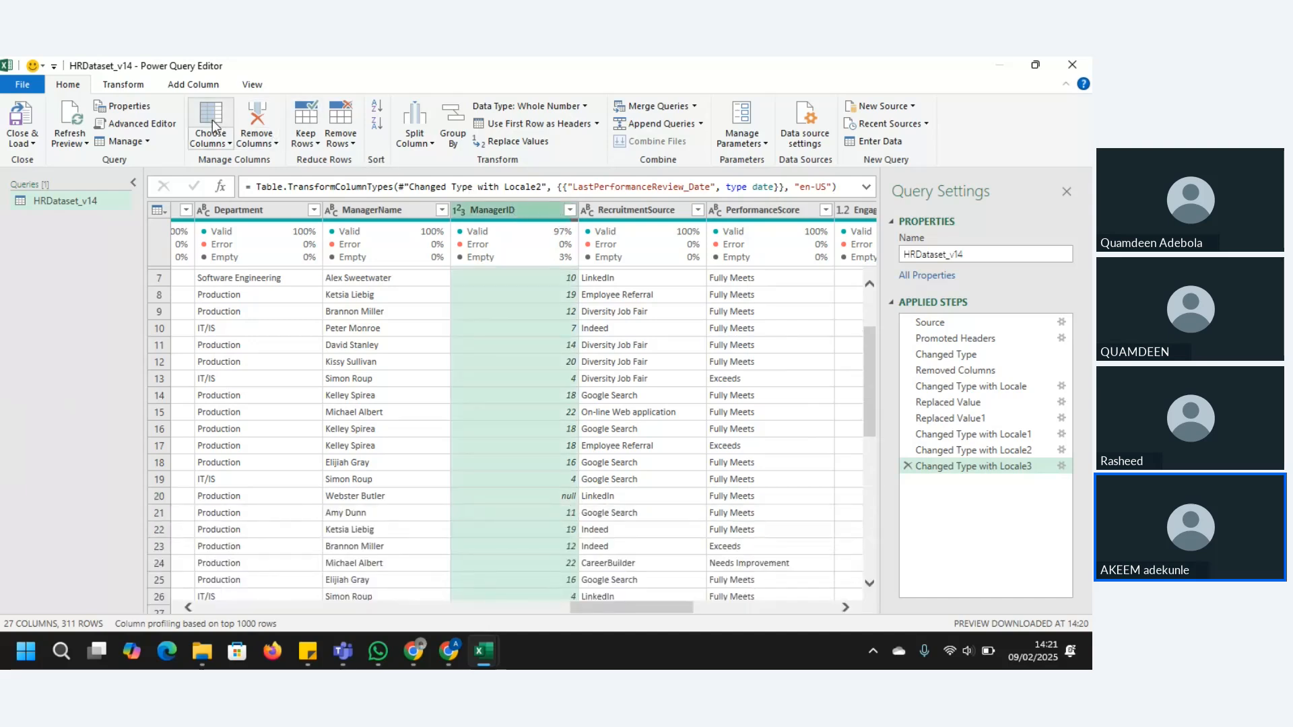
{"action": "left_click", "coordinate": [257, 121]}
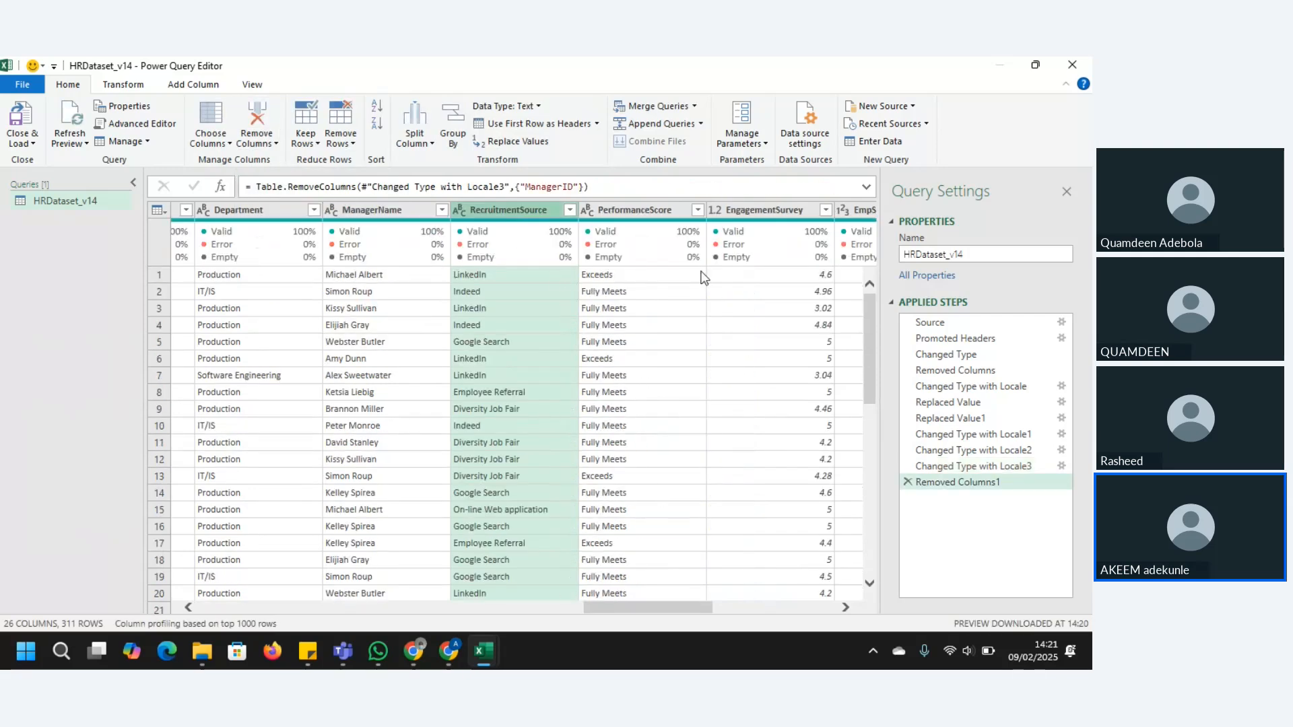
Replace the text N/A with an empty value in the TermReason column
{"action": "left_click", "coordinate": [790, 209]}
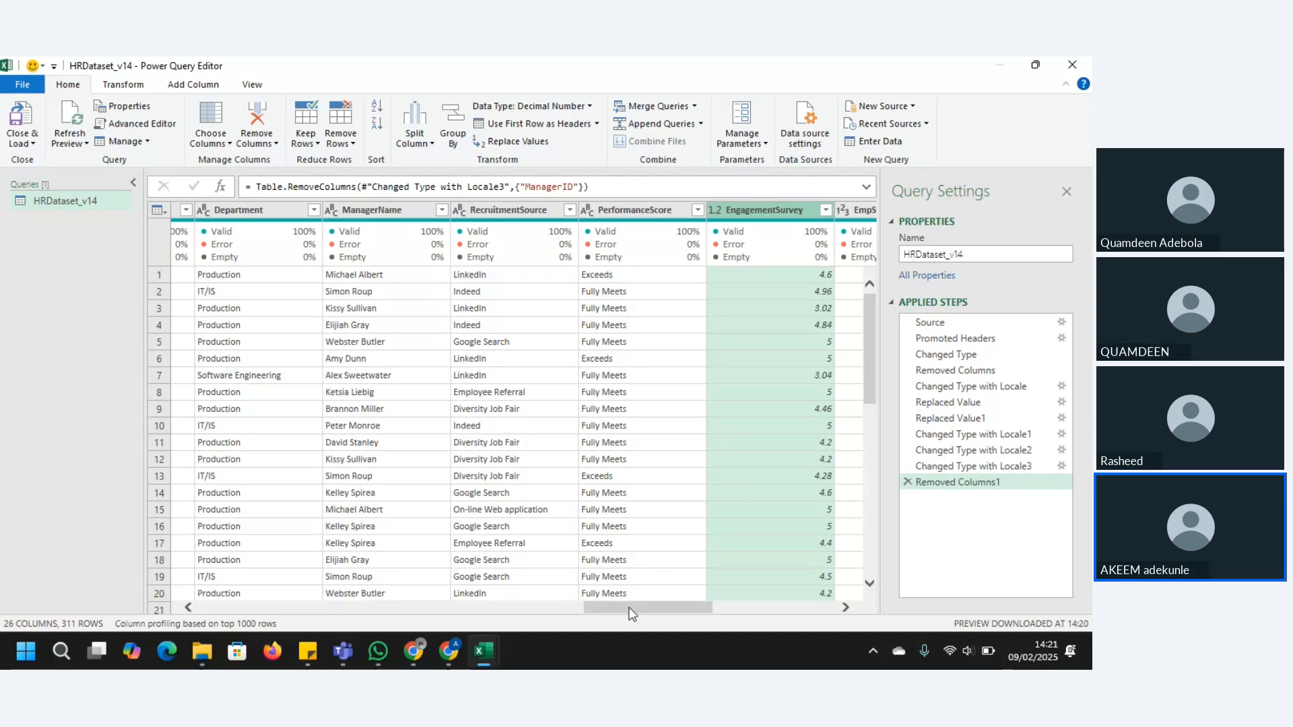
{"action": "left_click_drag", "start_coordinate": [633, 608], "coordinate": [489, 627]}
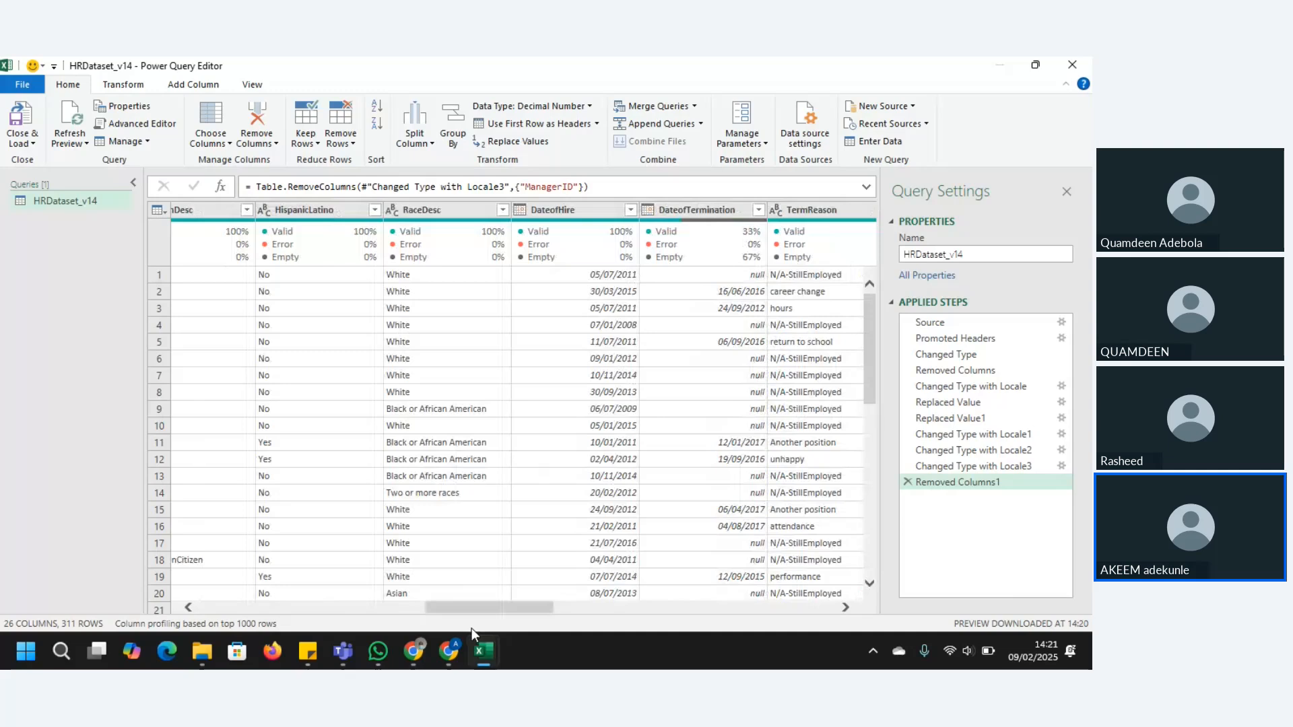
{"action": "scroll", "coordinate": [477, 613], "scroll_direction": "left", "scroll_amount": 2}
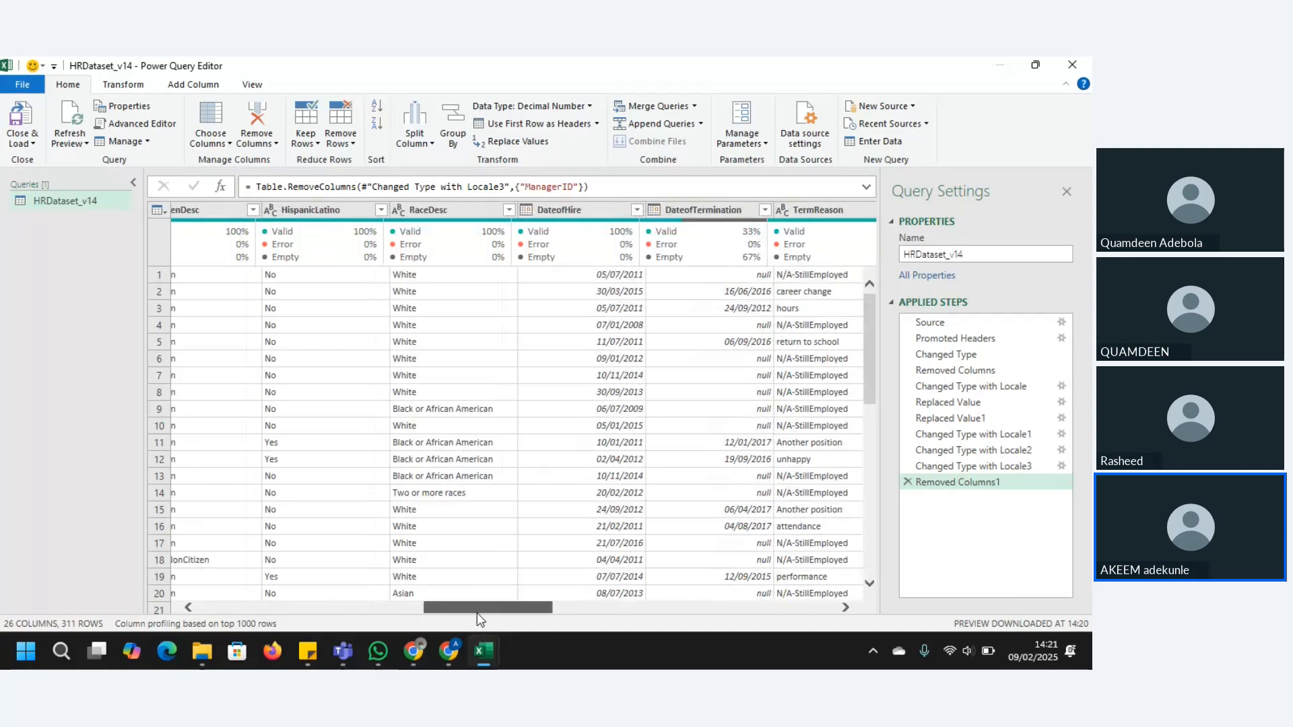
{"action": "scroll", "coordinate": [463, 614], "scroll_direction": "left", "scroll_amount": 5}
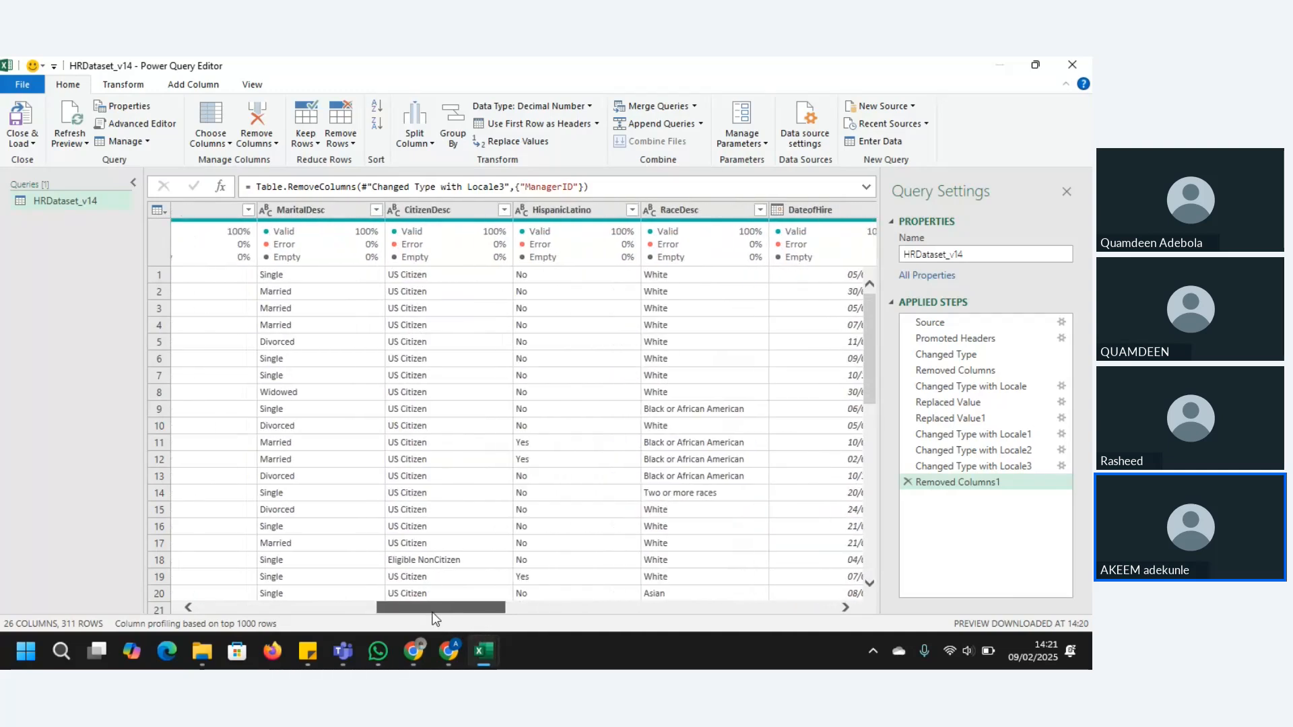
{"action": "left_click_drag", "start_coordinate": [433, 613], "coordinate": [892, 605]}
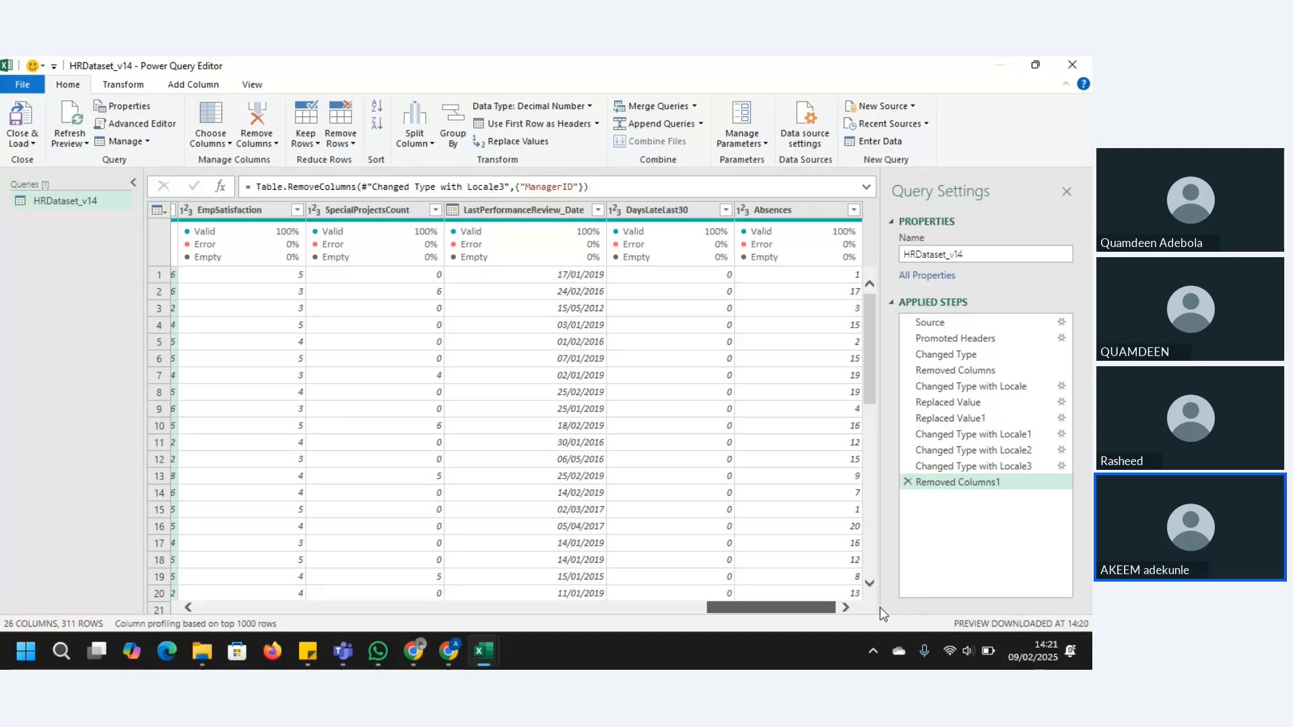
{"action": "left_click_drag", "start_coordinate": [810, 605], "coordinate": [584, 610]}
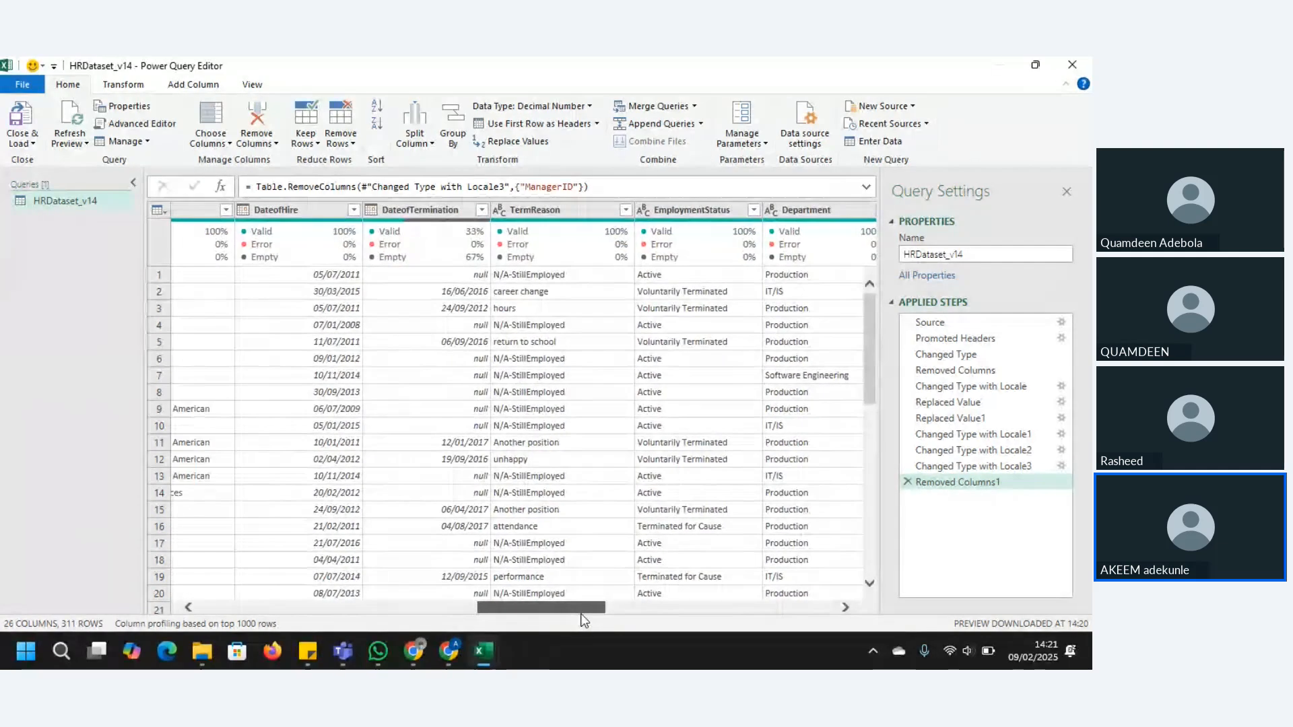
{"action": "left_click", "coordinate": [533, 209]}
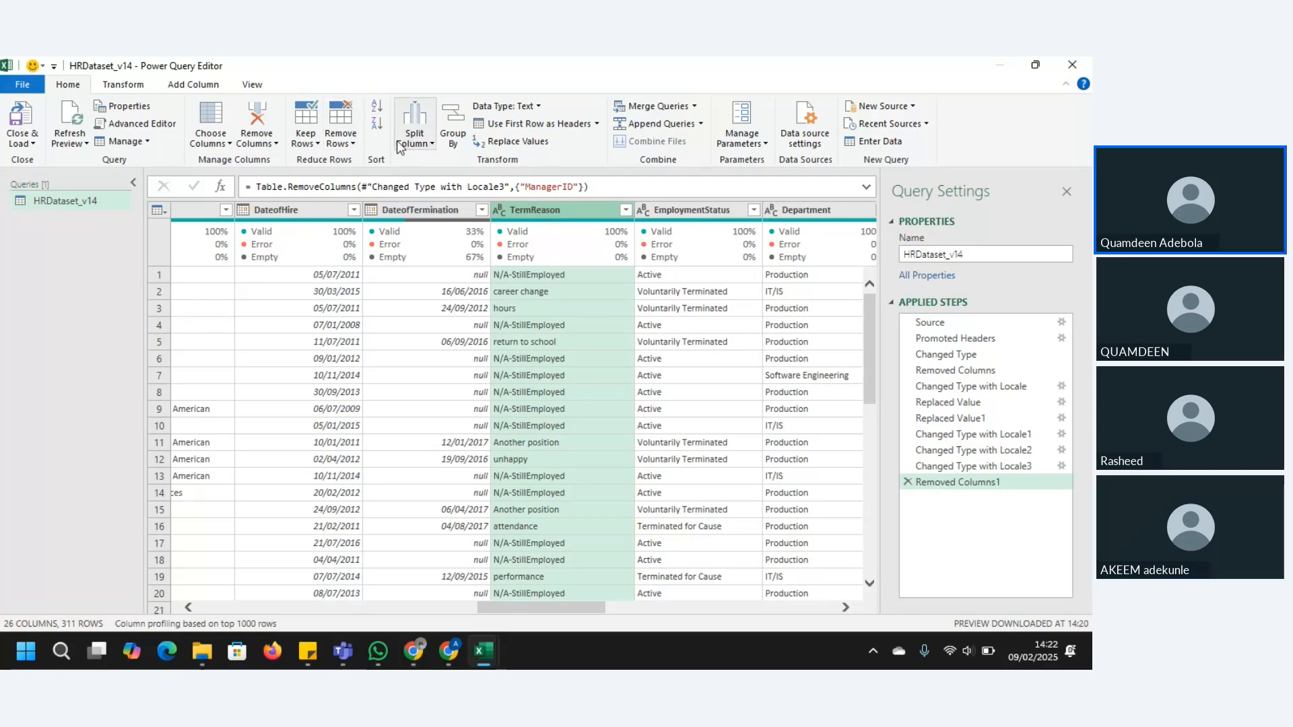
{"action": "left_click", "coordinate": [507, 145]}
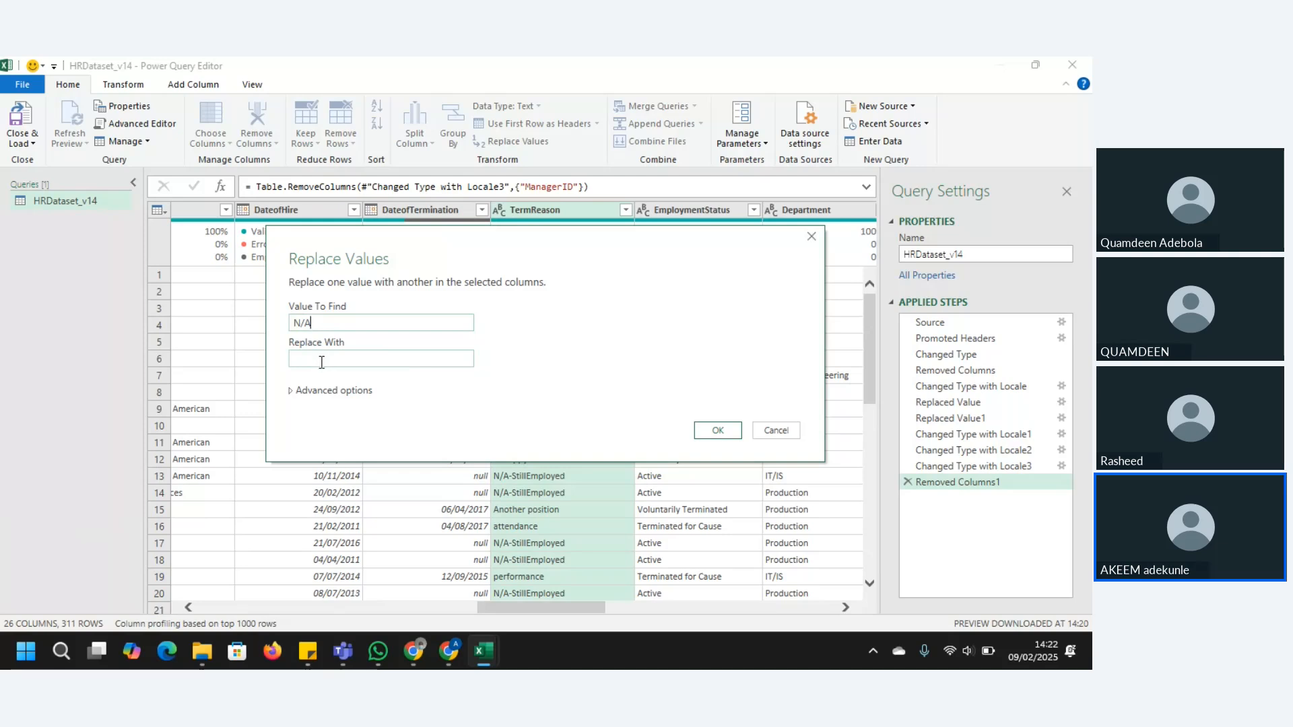
{"action": "left_click", "coordinate": [718, 431]}
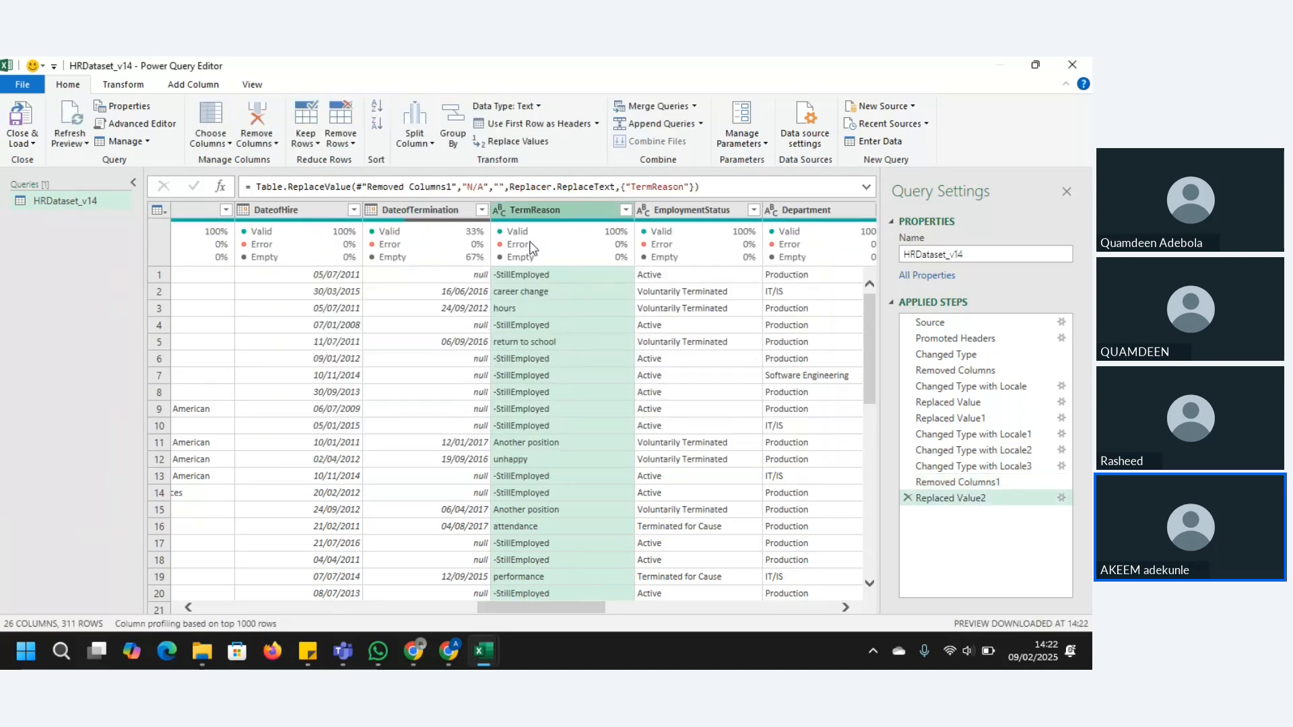
Edit the TermReason replacement step so that the value to find is N/A-
{"action": "left_click", "coordinate": [1061, 499]}
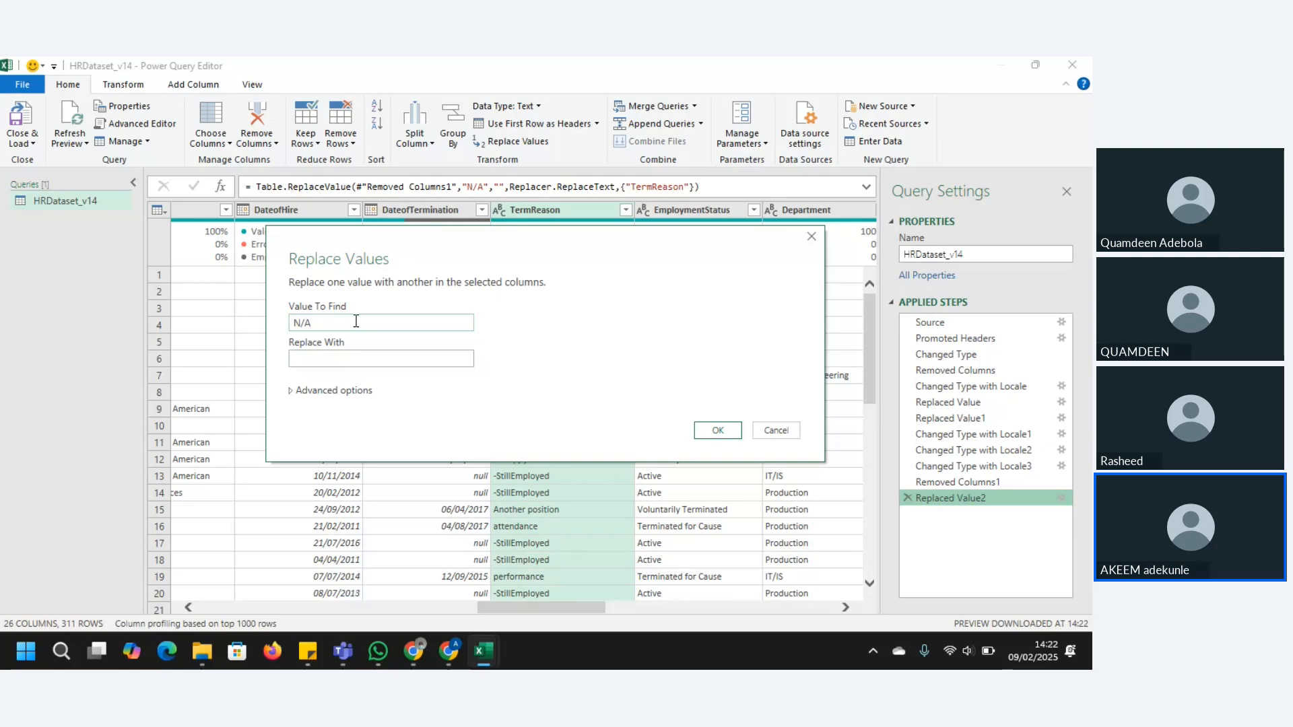
{"action": "left_click", "coordinate": [729, 426]}
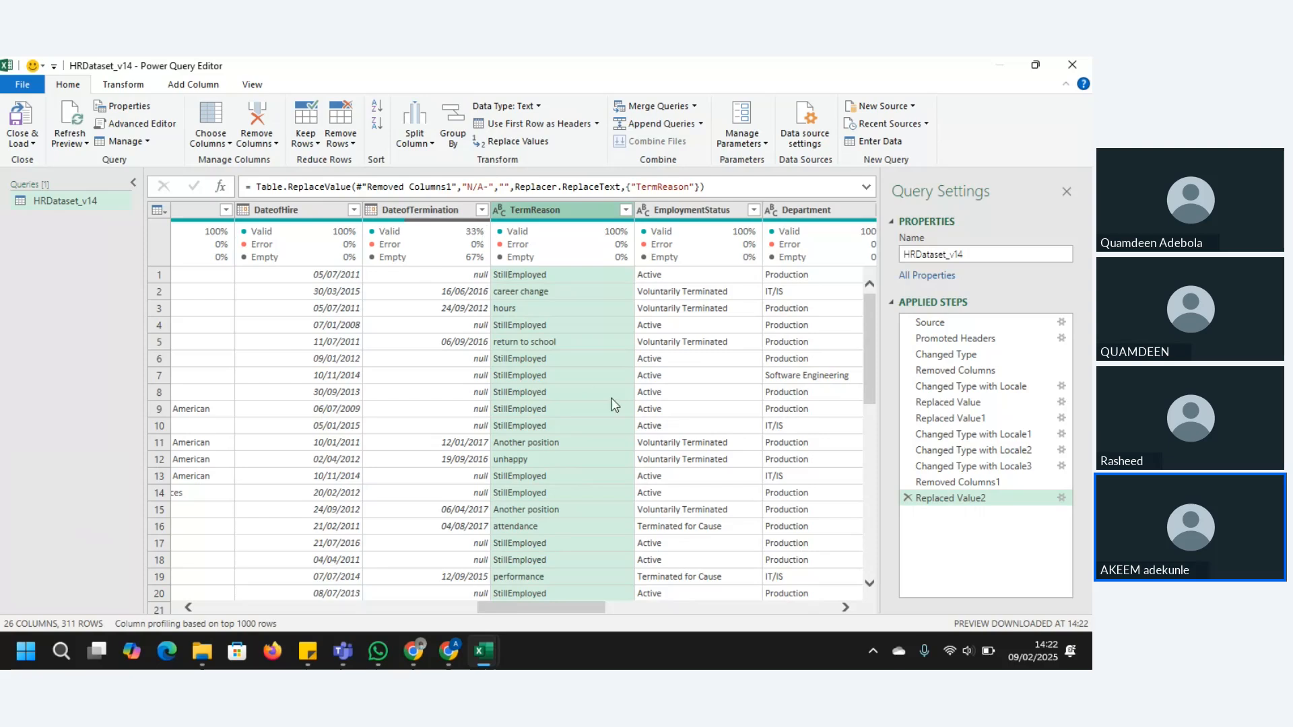
{"action": "left_click_drag", "start_coordinate": [591, 608], "coordinate": [263, 608]}
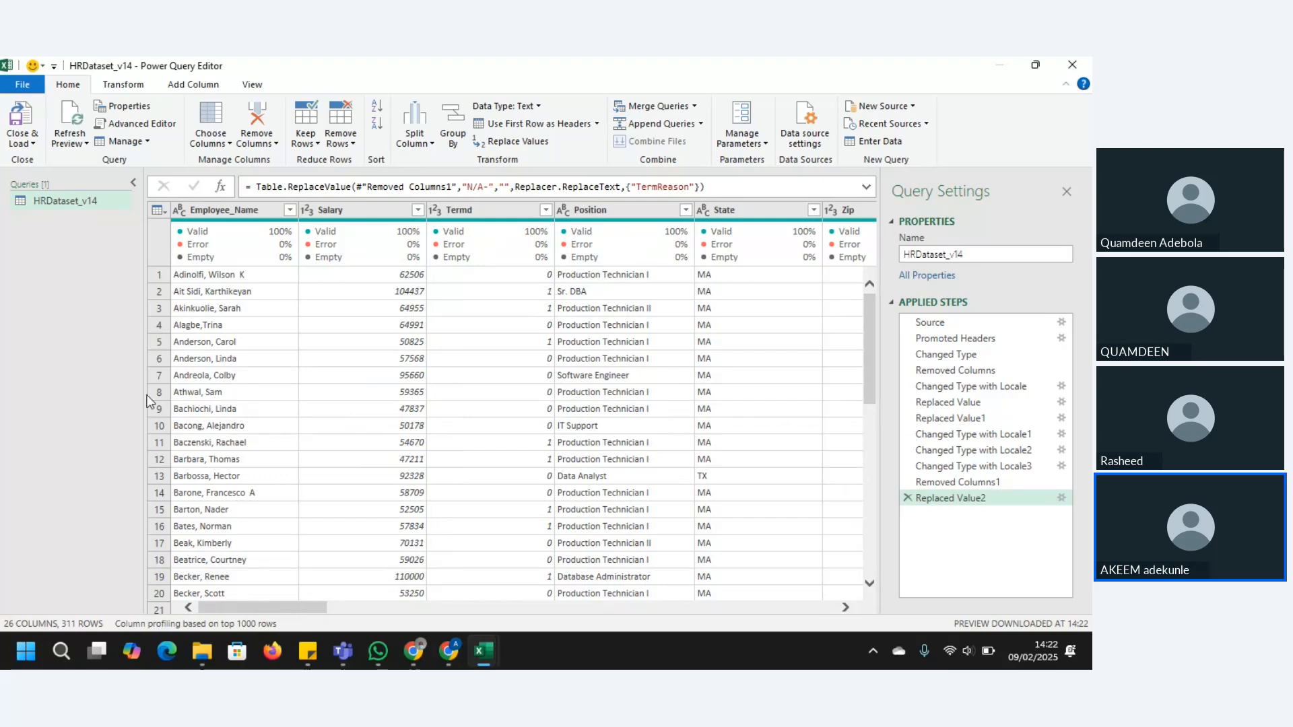
Close the query editor and load the query with Only Create Connection, without adding the data to the Data Model
{"action": "left_click", "coordinate": [33, 143]}
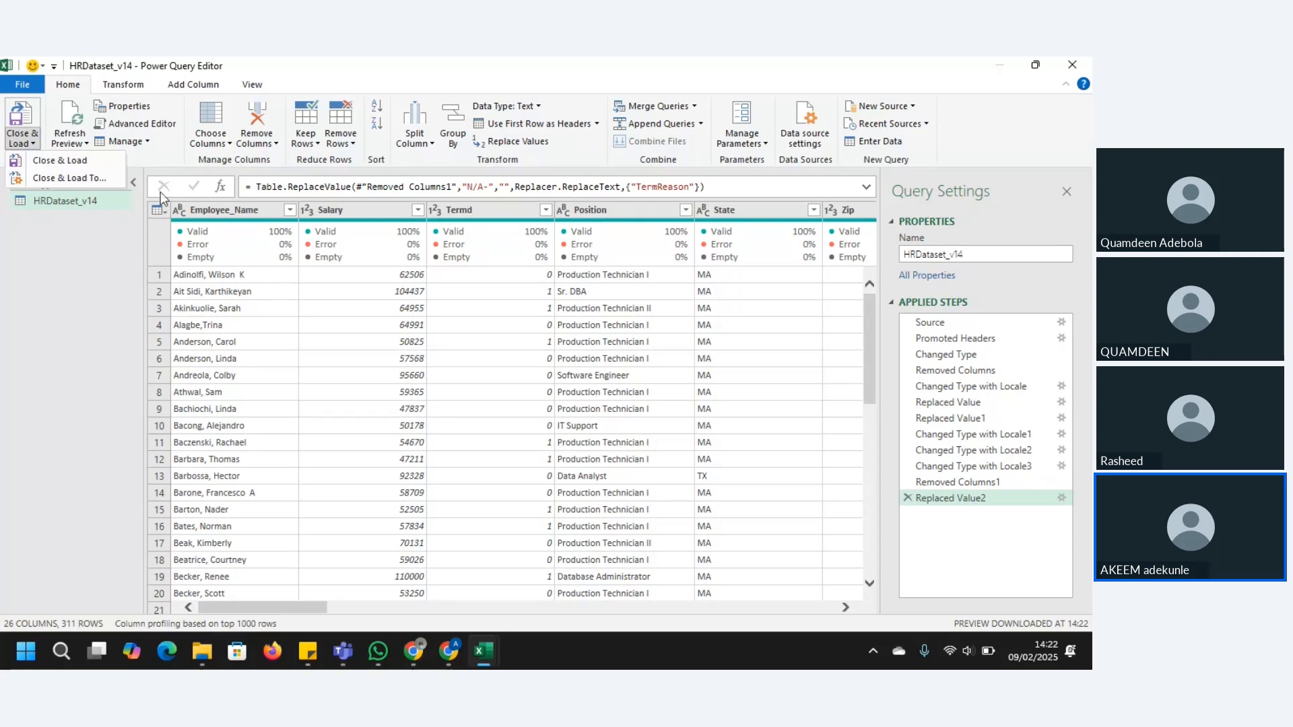
{"action": "left_click", "coordinate": [85, 179]}
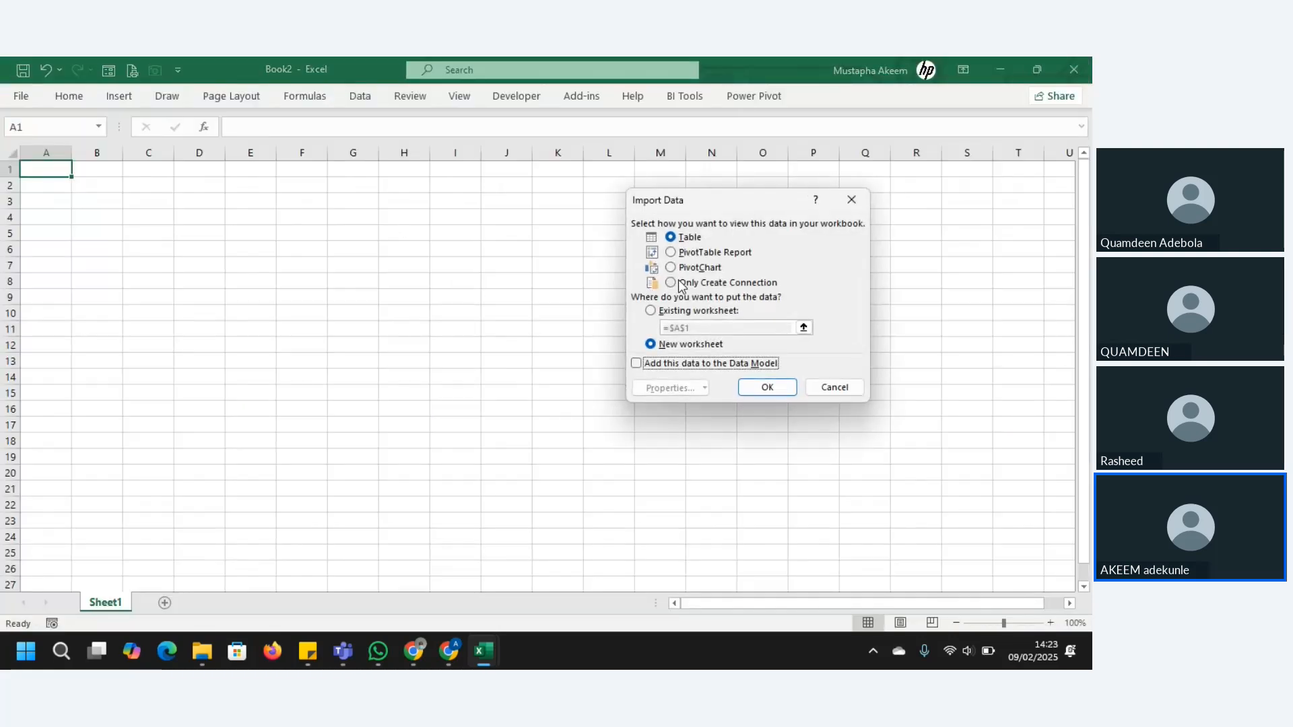
{"action": "left_click", "coordinate": [675, 283]}
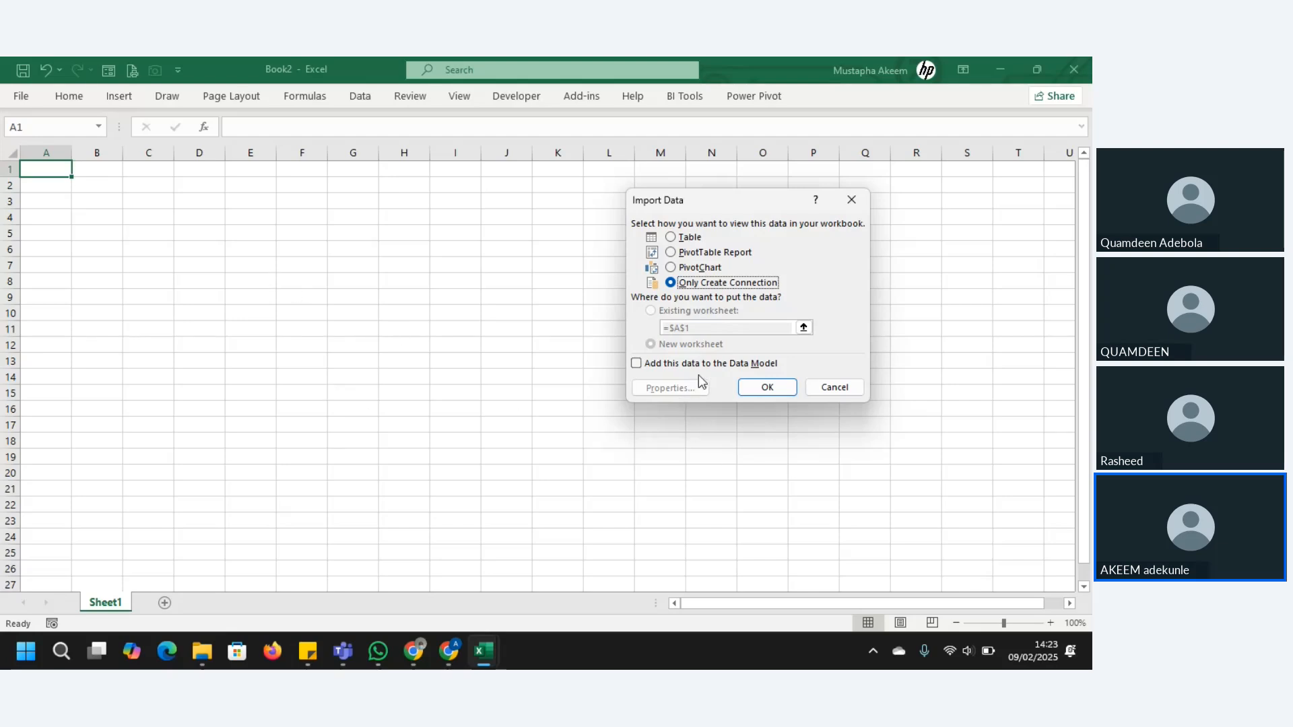
{"action": "left_click", "coordinate": [640, 369]}
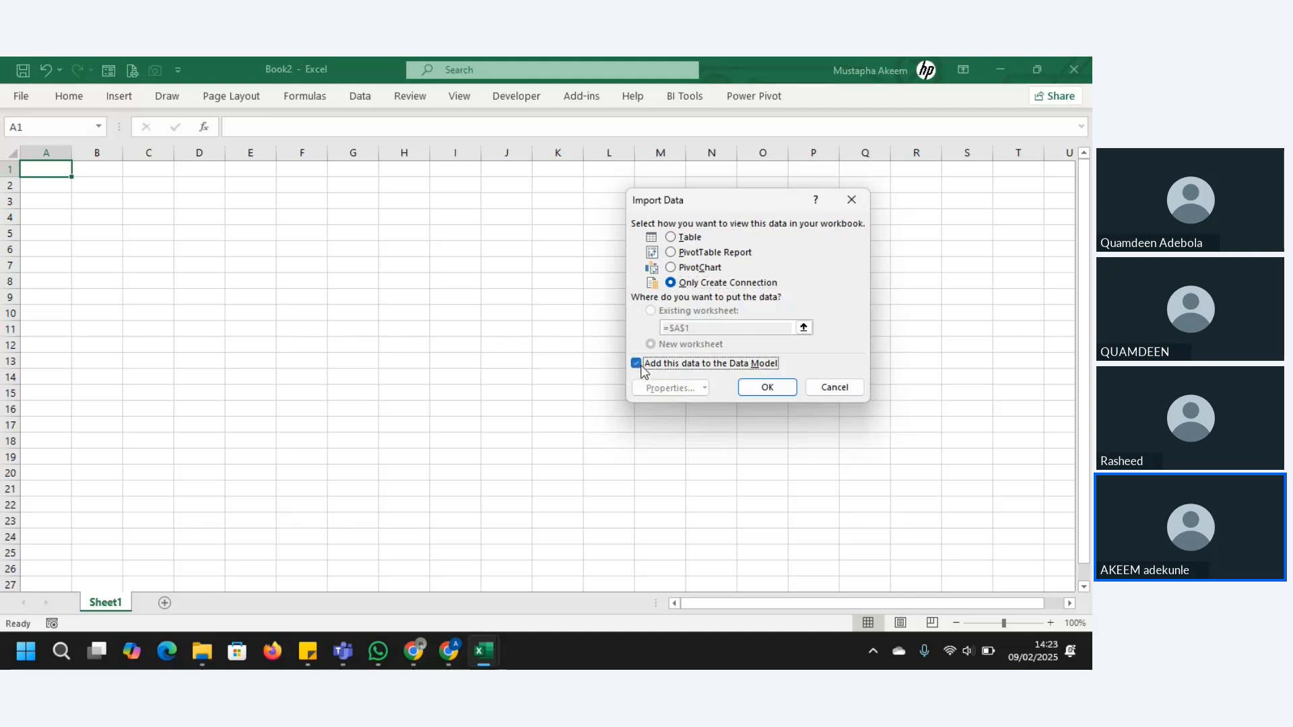
{"action": "left_click", "coordinate": [640, 365]}
{"action": "left_click", "coordinate": [766, 388]}
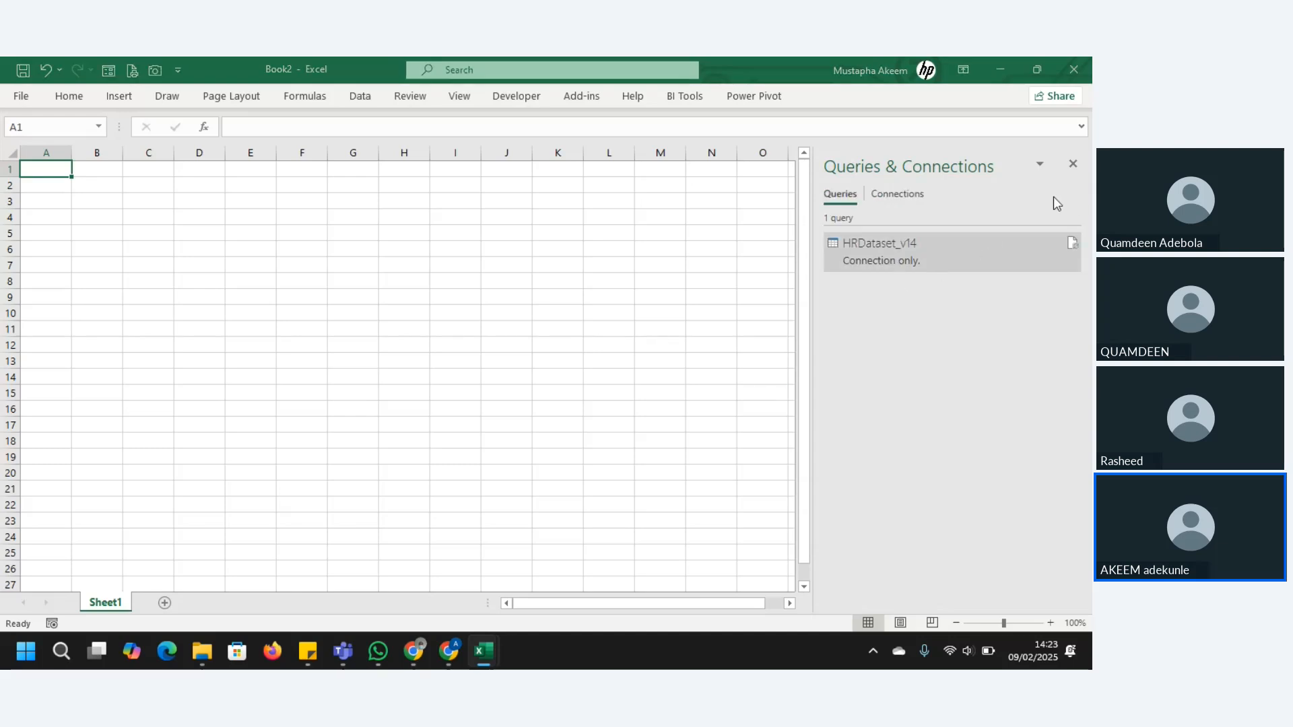
Create a PivotTable at Sheet1!$A$1 using the external connection Query - HRDataset_v14 as its data source
{"action": "mouse_move", "coordinate": [912, 259]}
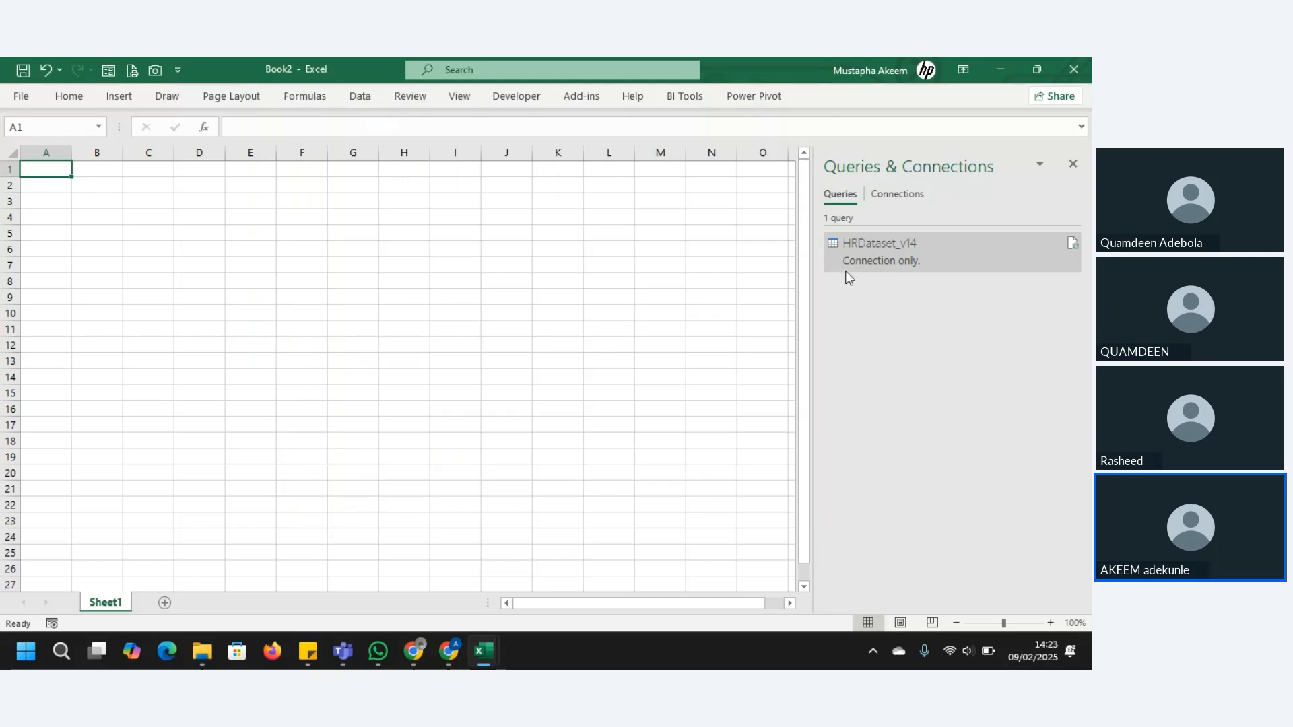
{"action": "left_click", "coordinate": [120, 97]}
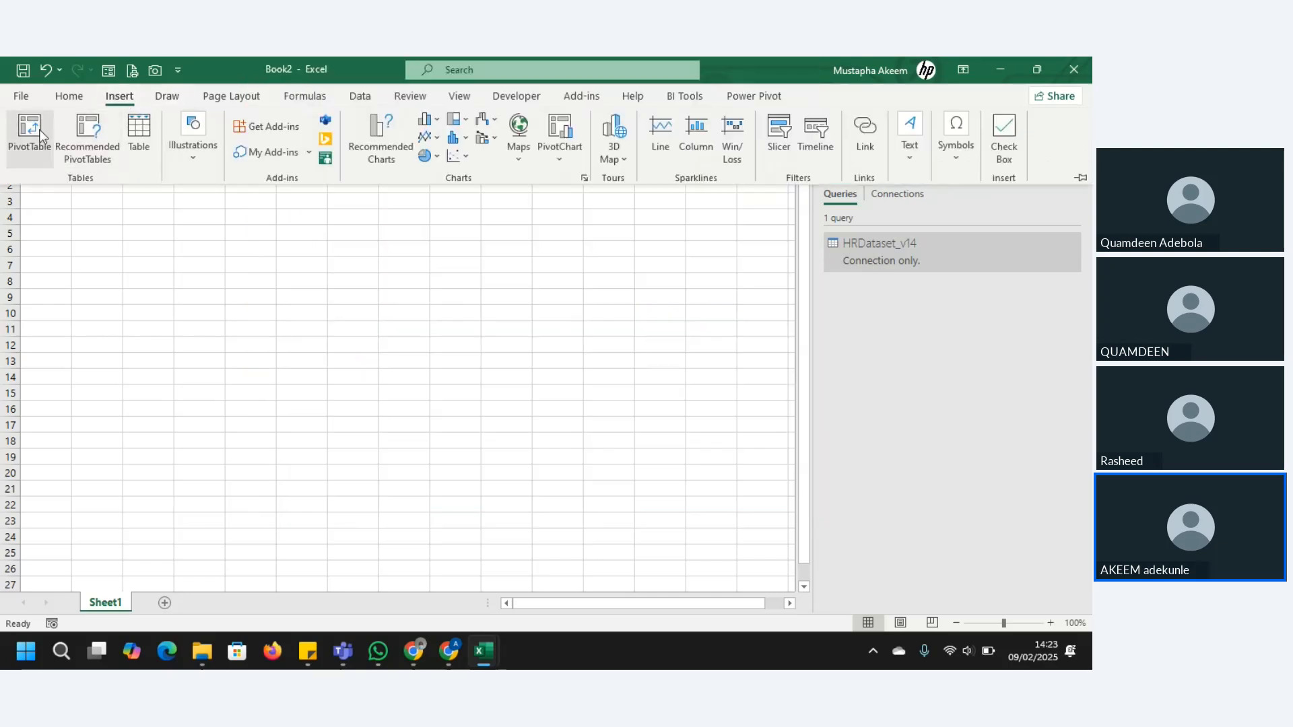
{"action": "left_click", "coordinate": [37, 130]}
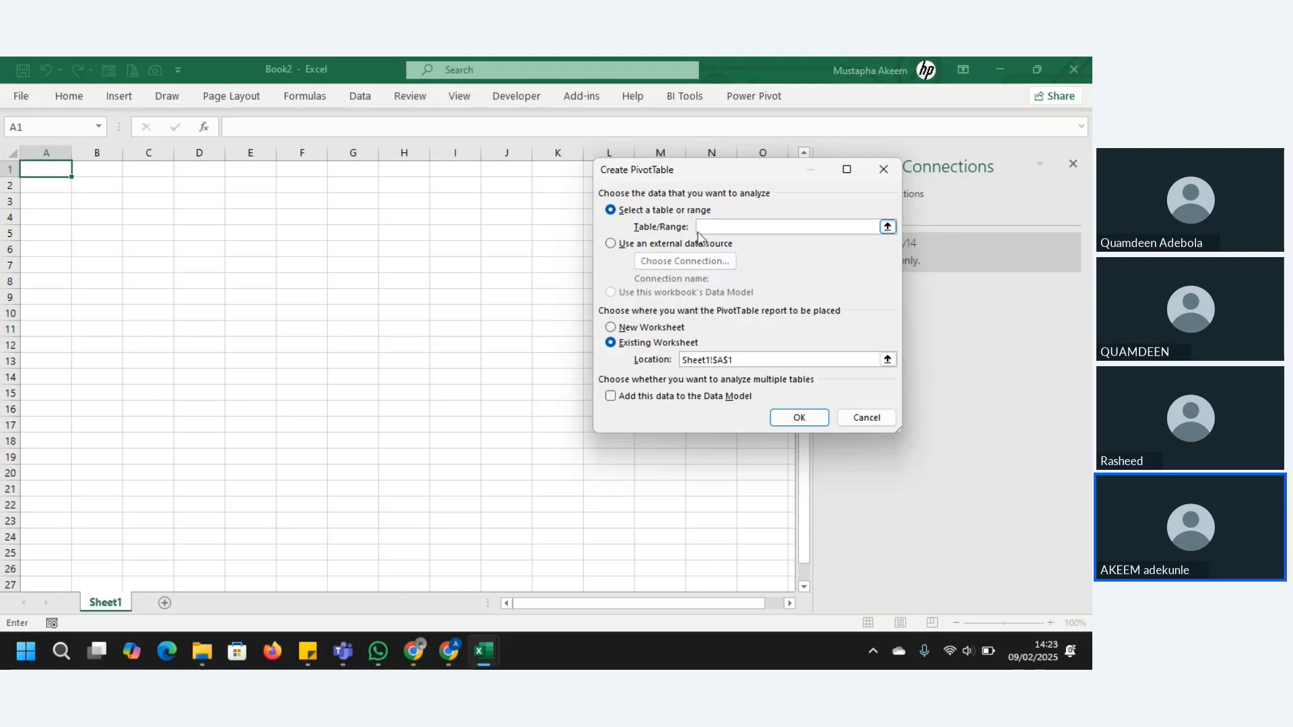
{"action": "left_click", "coordinate": [611, 244]}
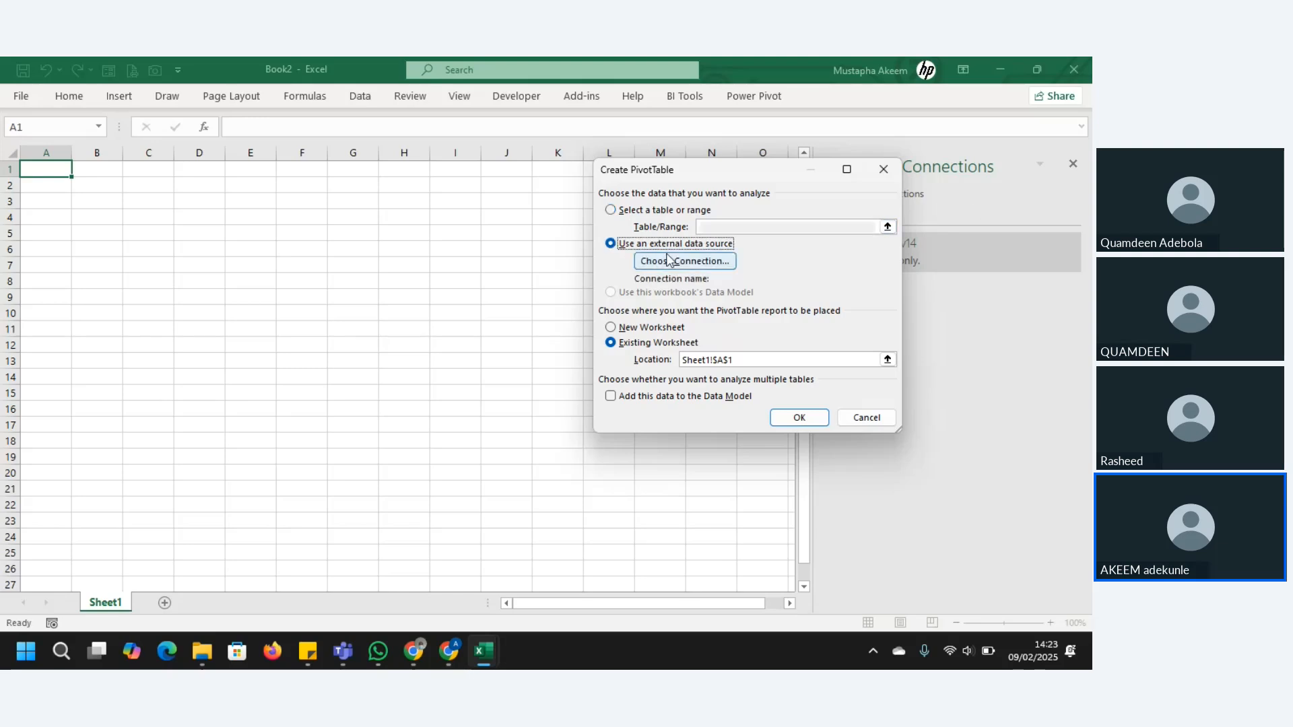
{"action": "left_click", "coordinate": [668, 261]}
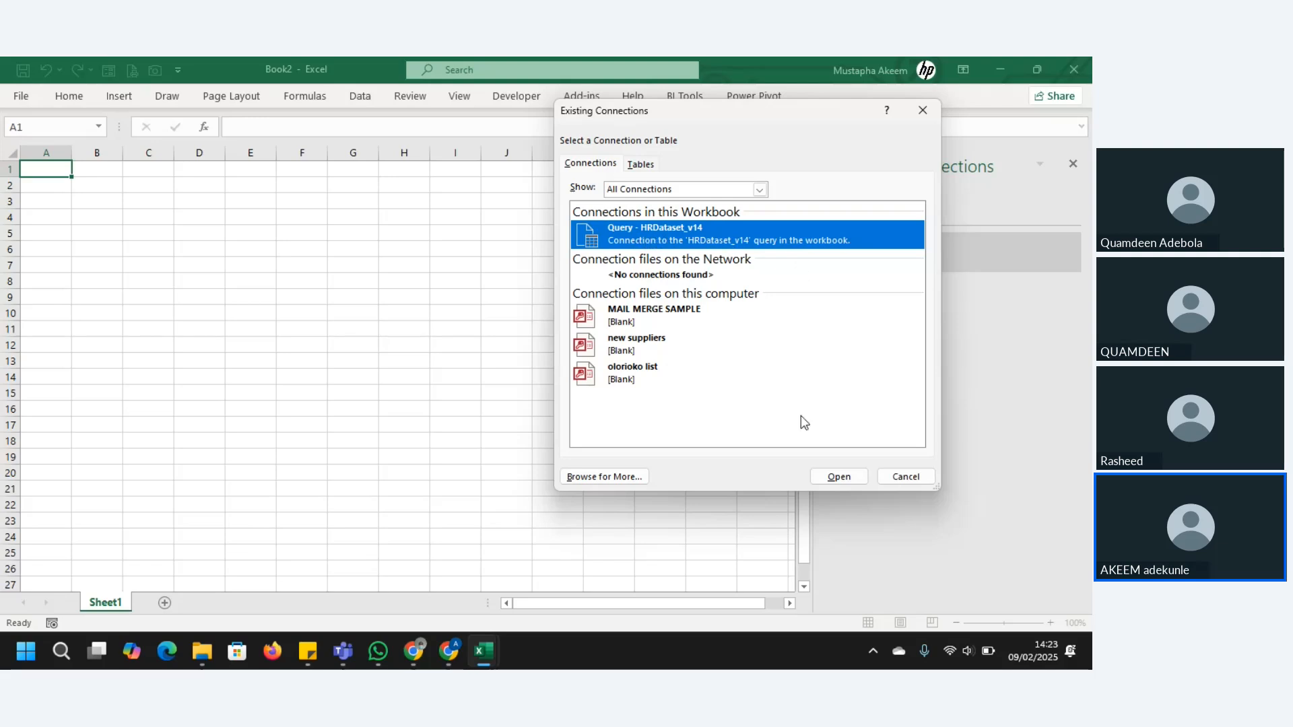
{"action": "left_click", "coordinate": [846, 479]}
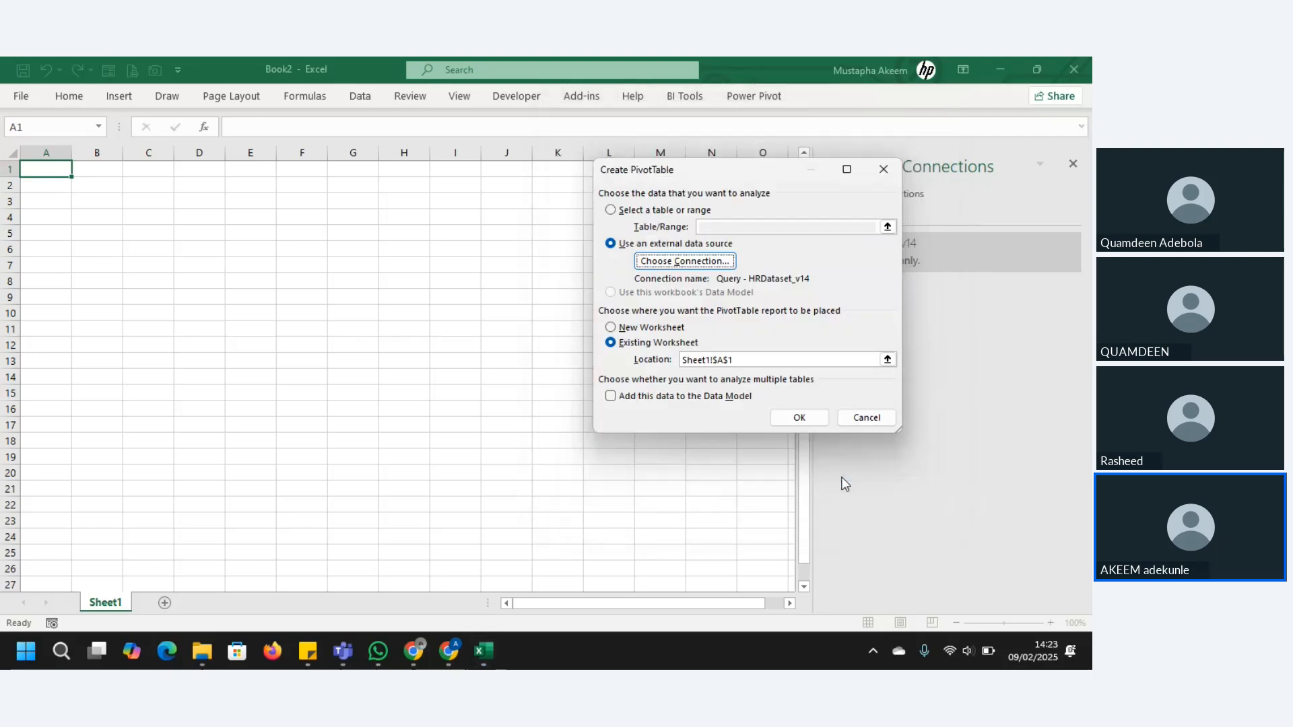
{"action": "left_click", "coordinate": [796, 418]}
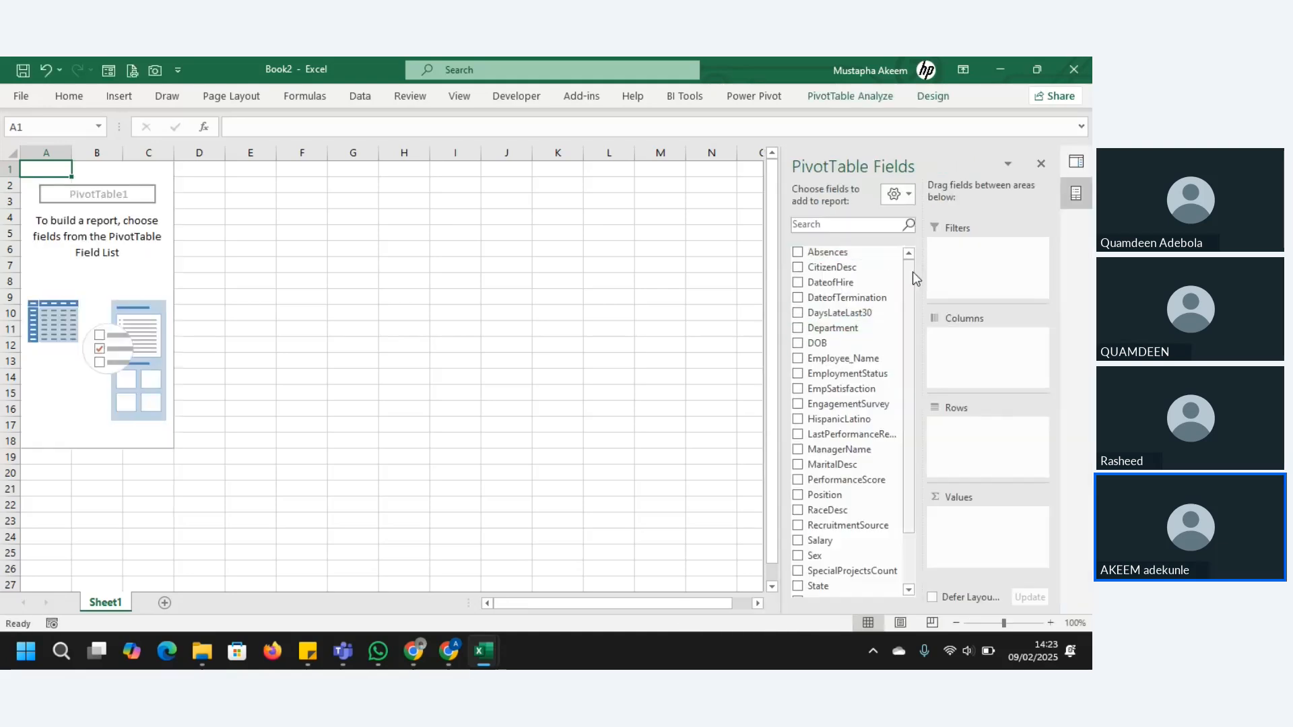
Review the fields available for the PivotTable and the list of queries in the workbook
{"action": "left_click_drag", "start_coordinate": [911, 276], "coordinate": [922, 360]}
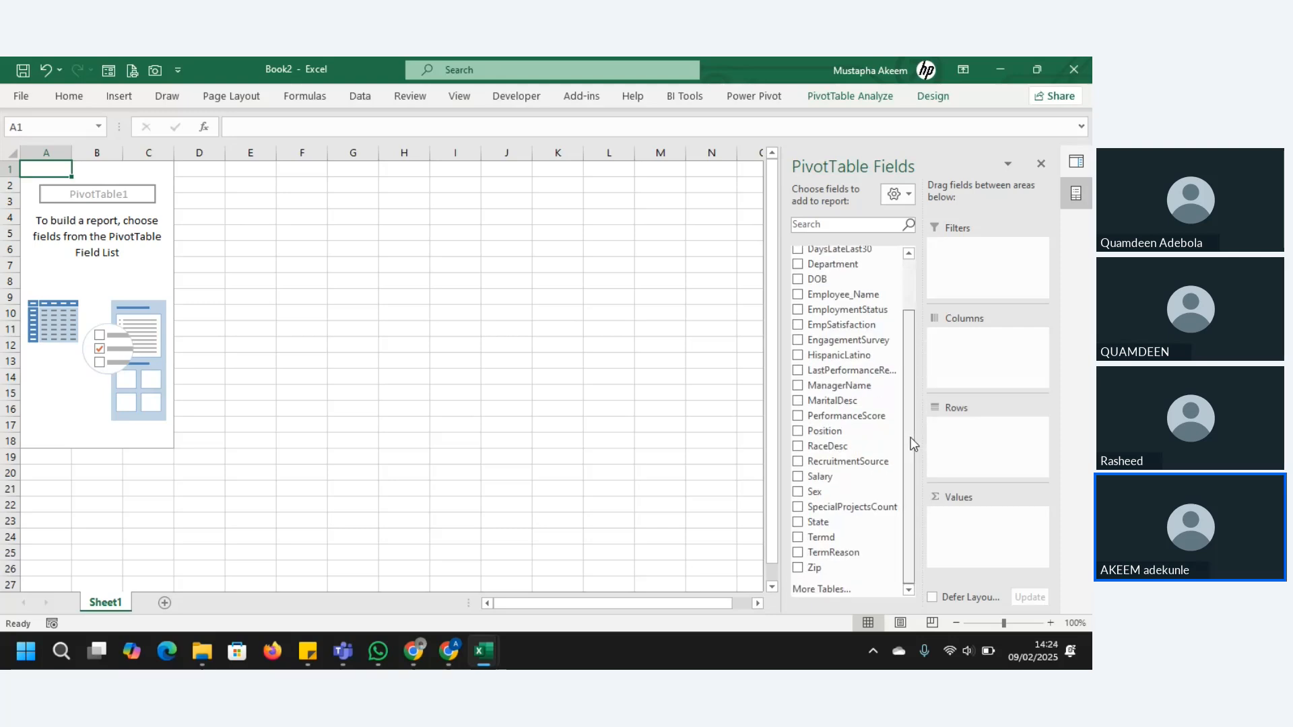
{"action": "left_click_drag", "start_coordinate": [913, 443], "coordinate": [899, 378]}
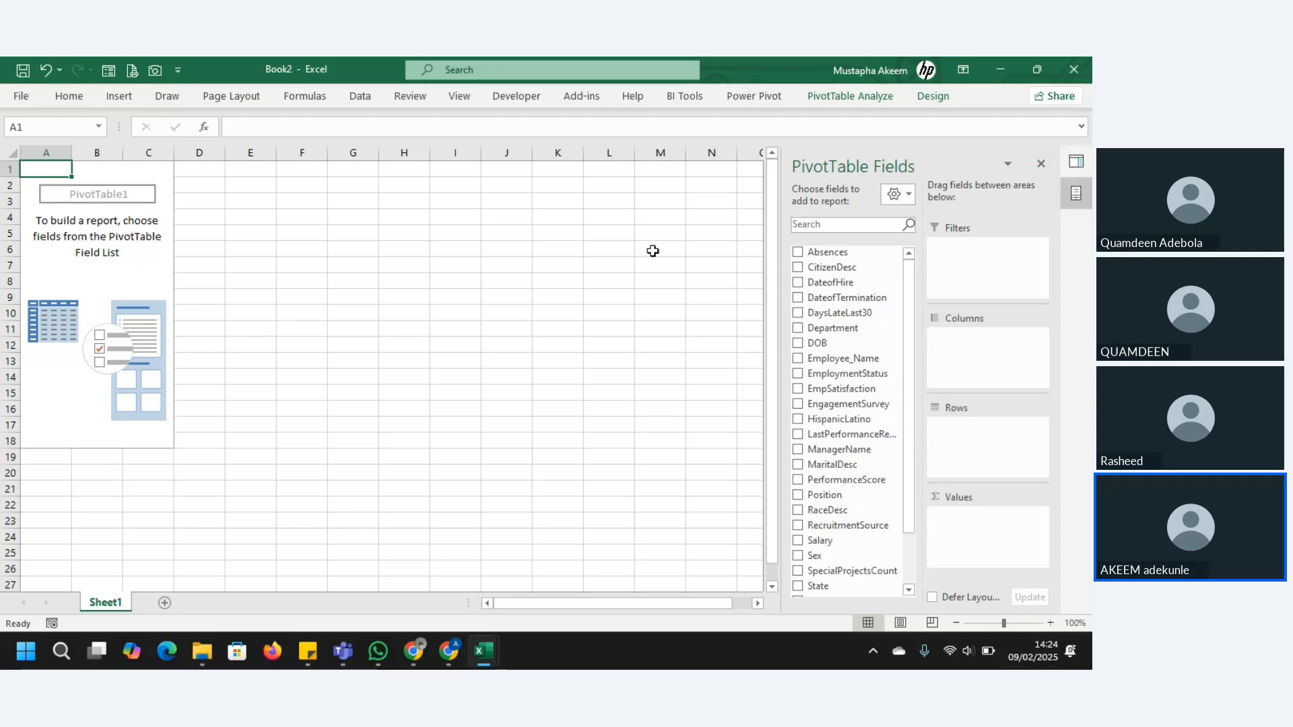
{"action": "left_click", "coordinate": [372, 349]}
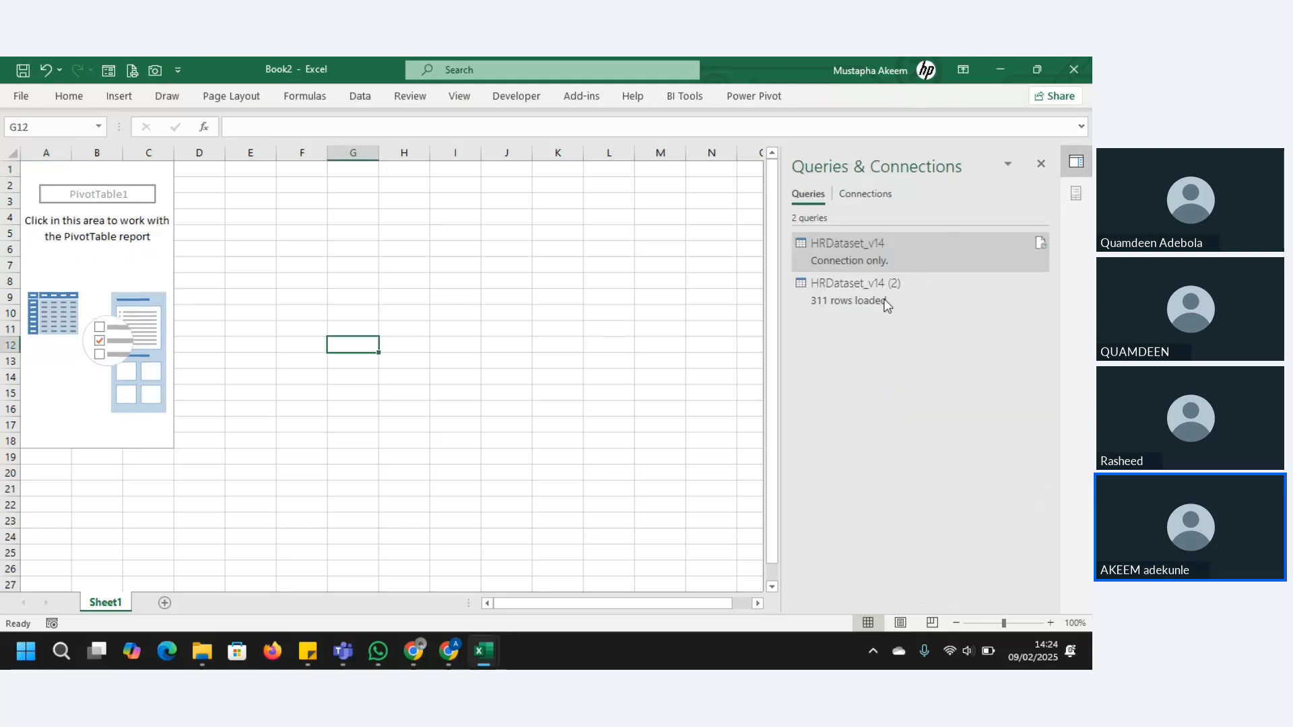
Compare the previews and load status of the HRDataset_v14 and HRDataset_v14 (2) queries
{"action": "mouse_move", "coordinate": [887, 304]}
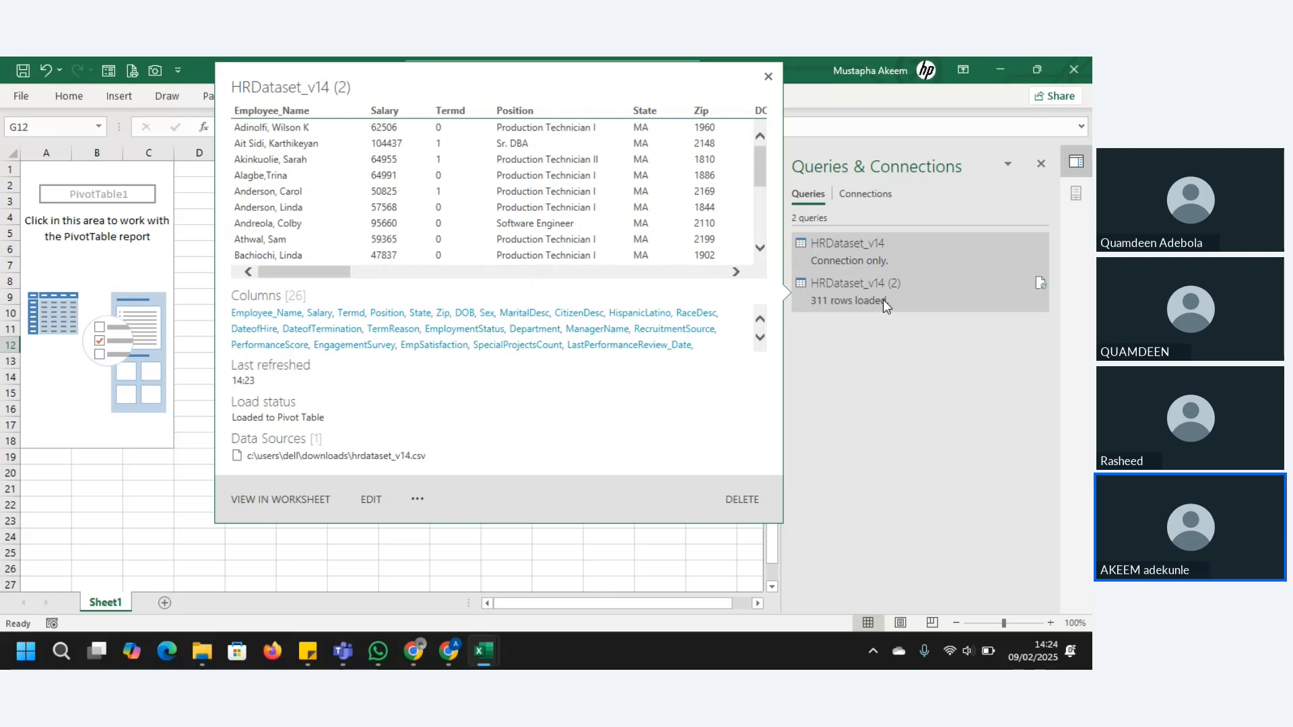
{"action": "left_click", "coordinate": [883, 297]}
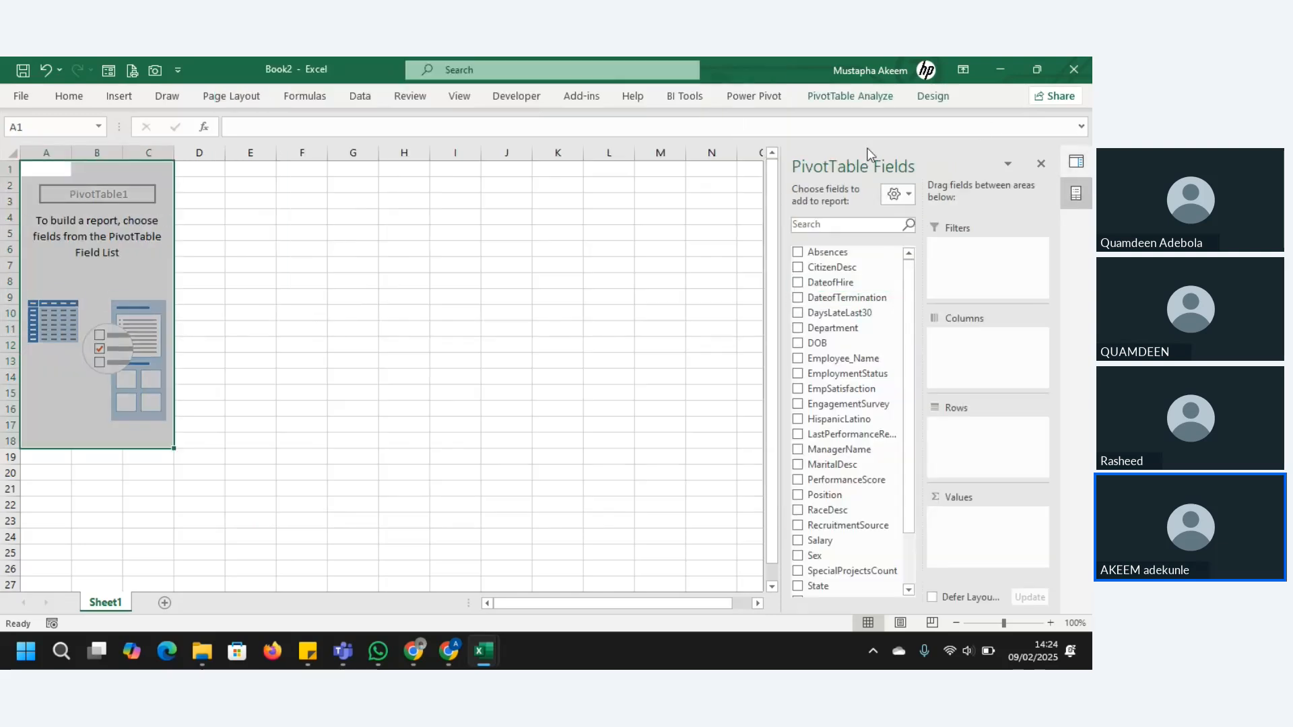
{"action": "left_click", "coordinate": [1075, 164]}
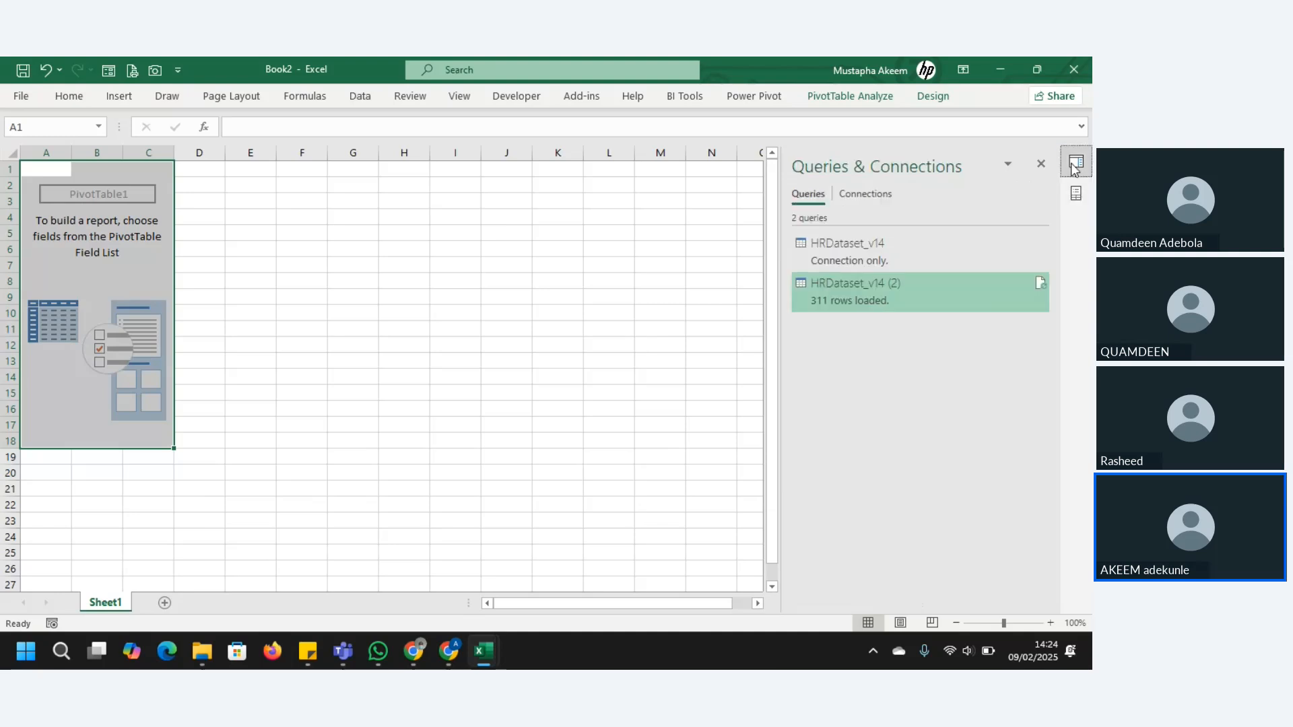
{"action": "left_click", "coordinate": [886, 251]}
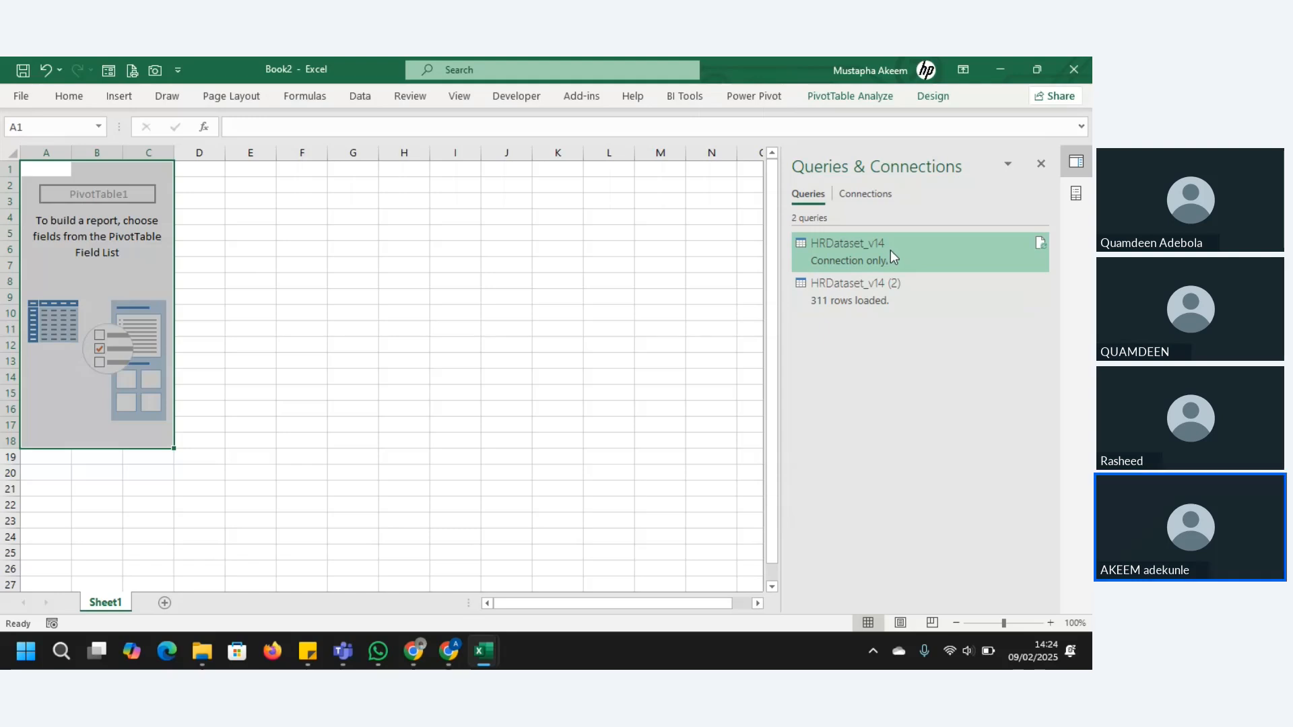
{"action": "right_click", "coordinate": [890, 251]}
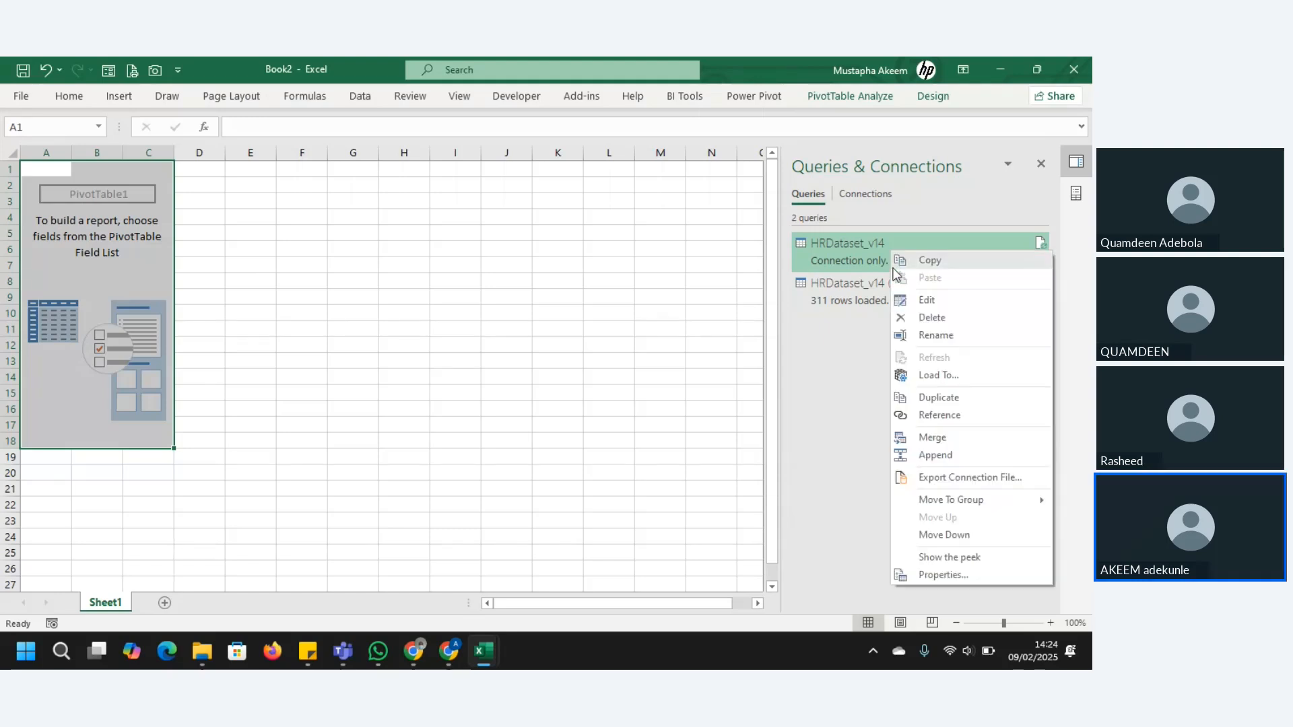
{"action": "left_click", "coordinate": [871, 296]}
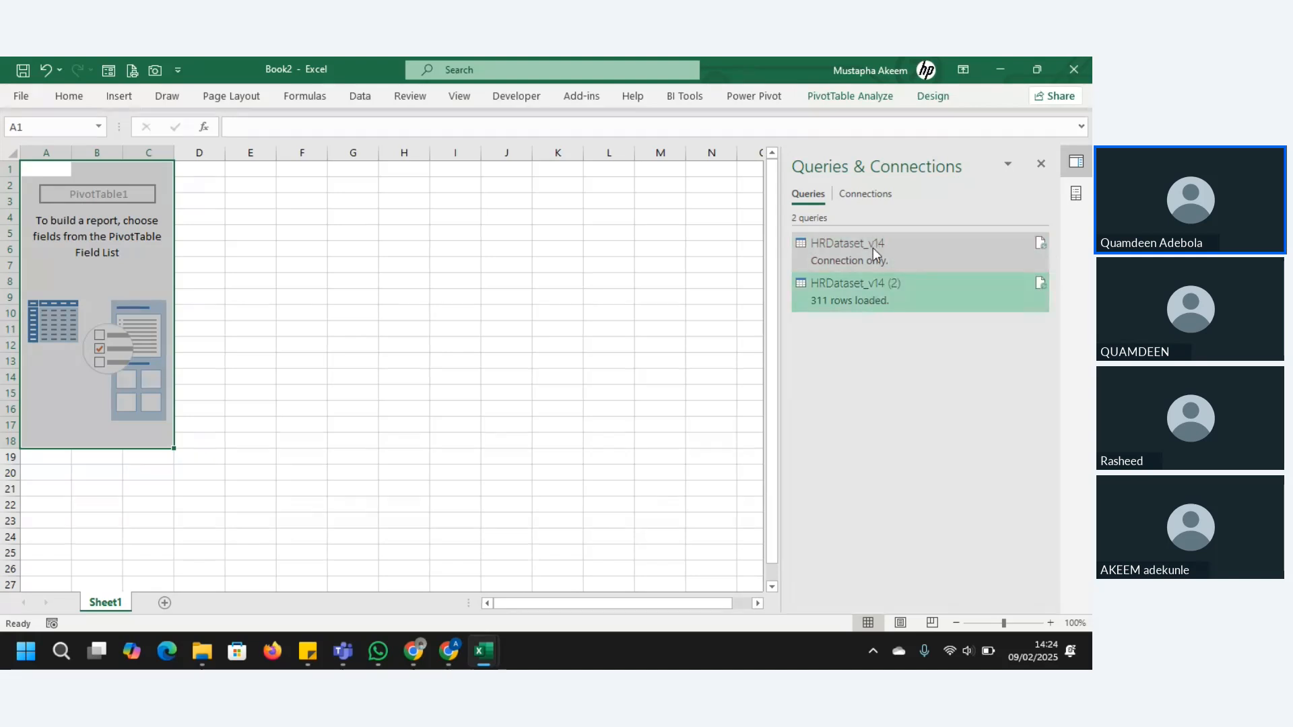
{"action": "mouse_move", "coordinate": [873, 247]}
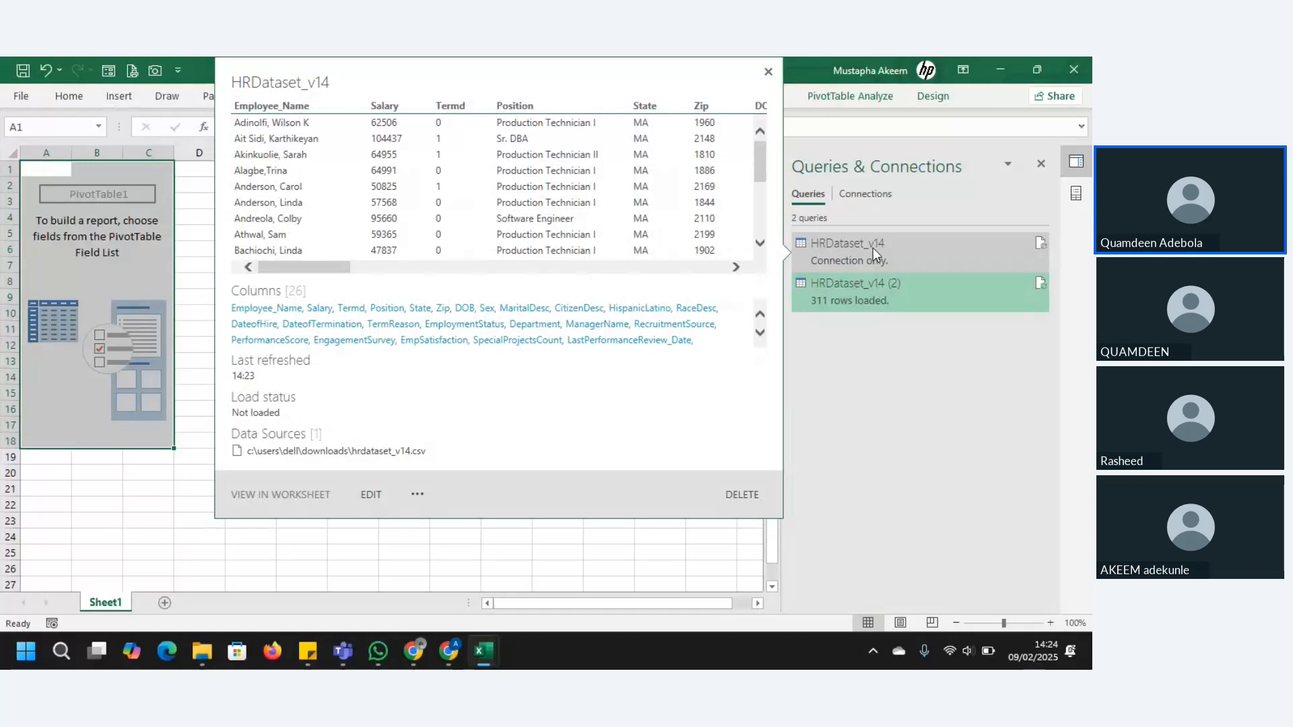
Check the query properties of the connection-only HRDataset_v14 query and close them without changes
{"action": "right_click", "coordinate": [873, 248]}
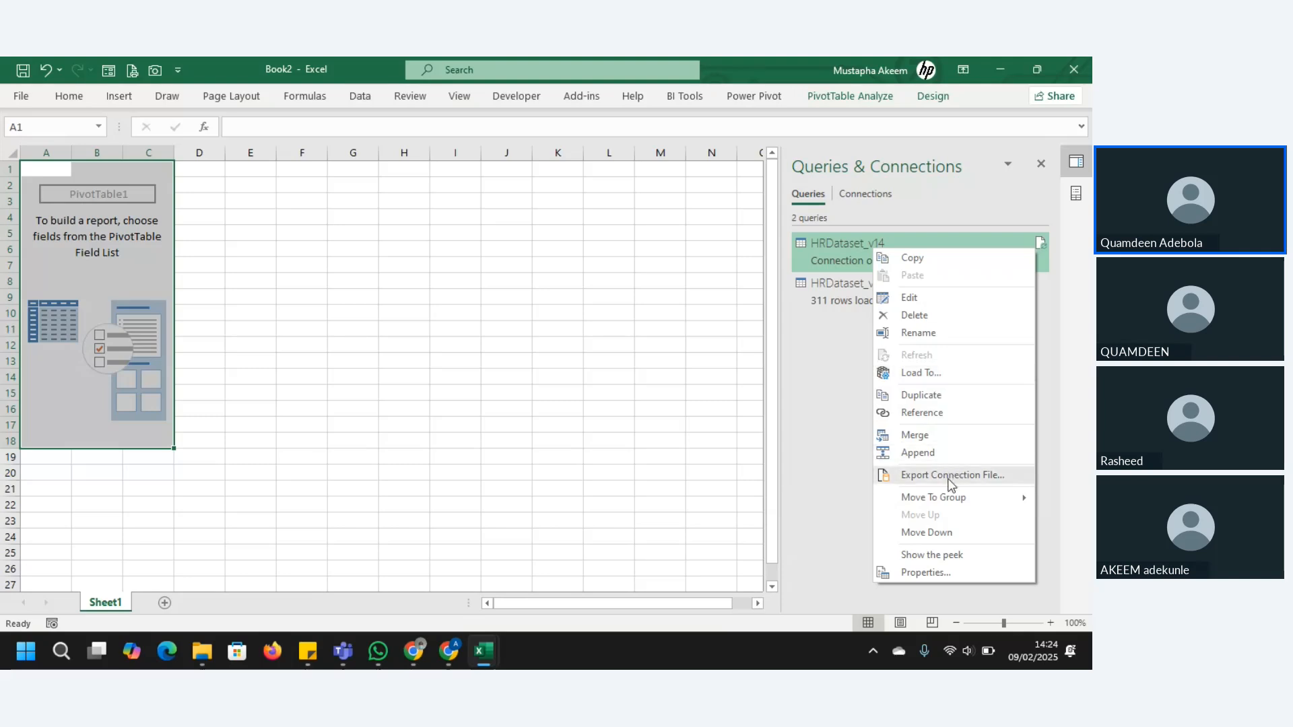
{"action": "mouse_move", "coordinate": [940, 503]}
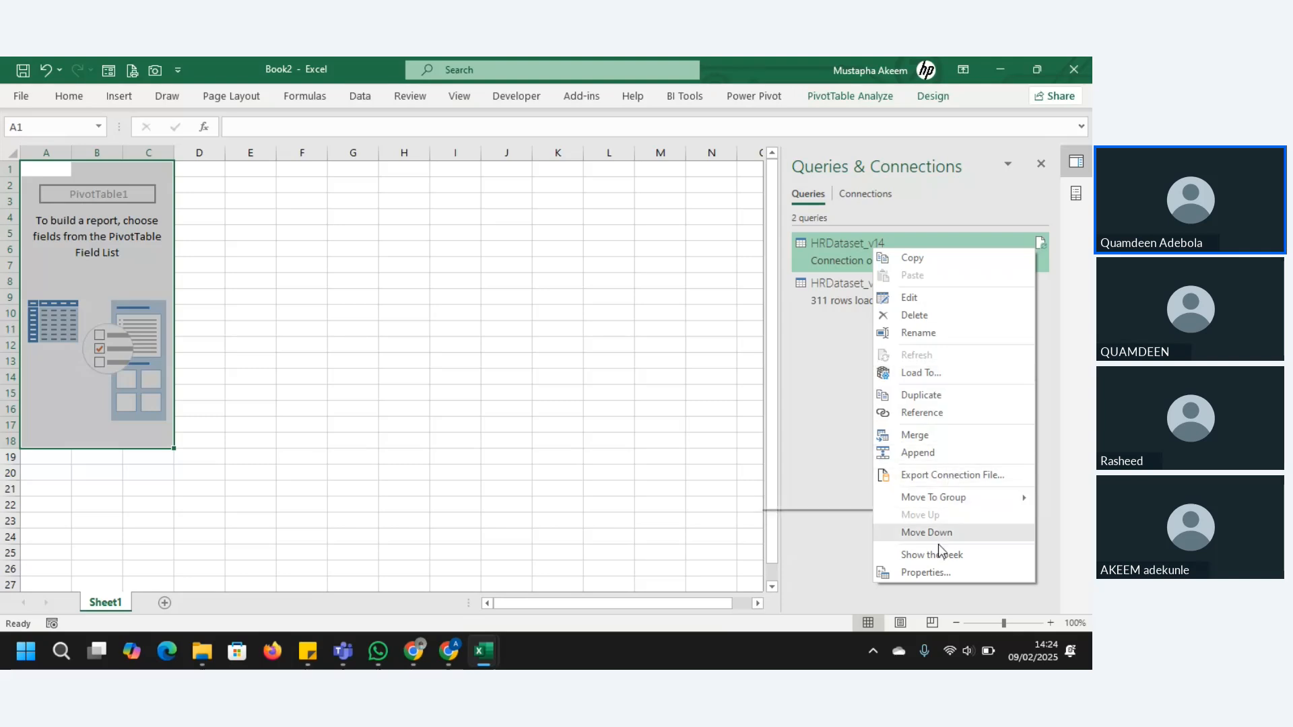
{"action": "left_click", "coordinate": [939, 571]}
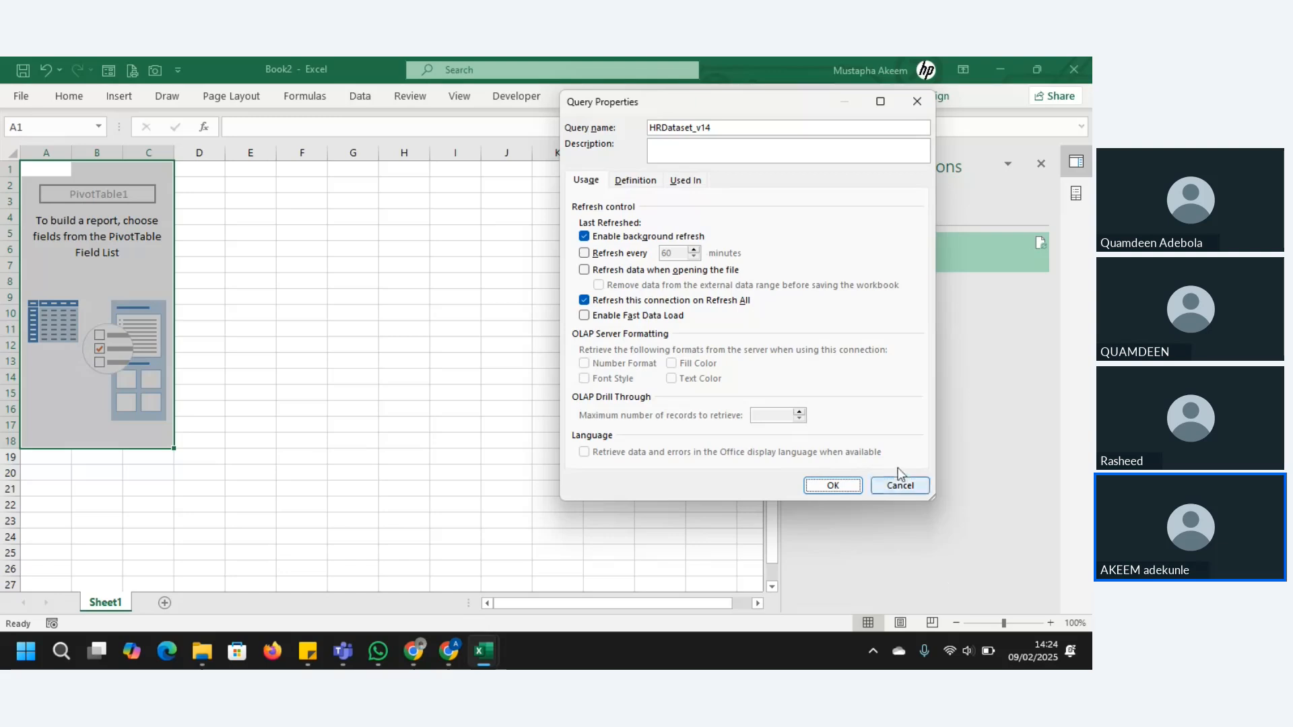
{"action": "left_click", "coordinate": [922, 105]}
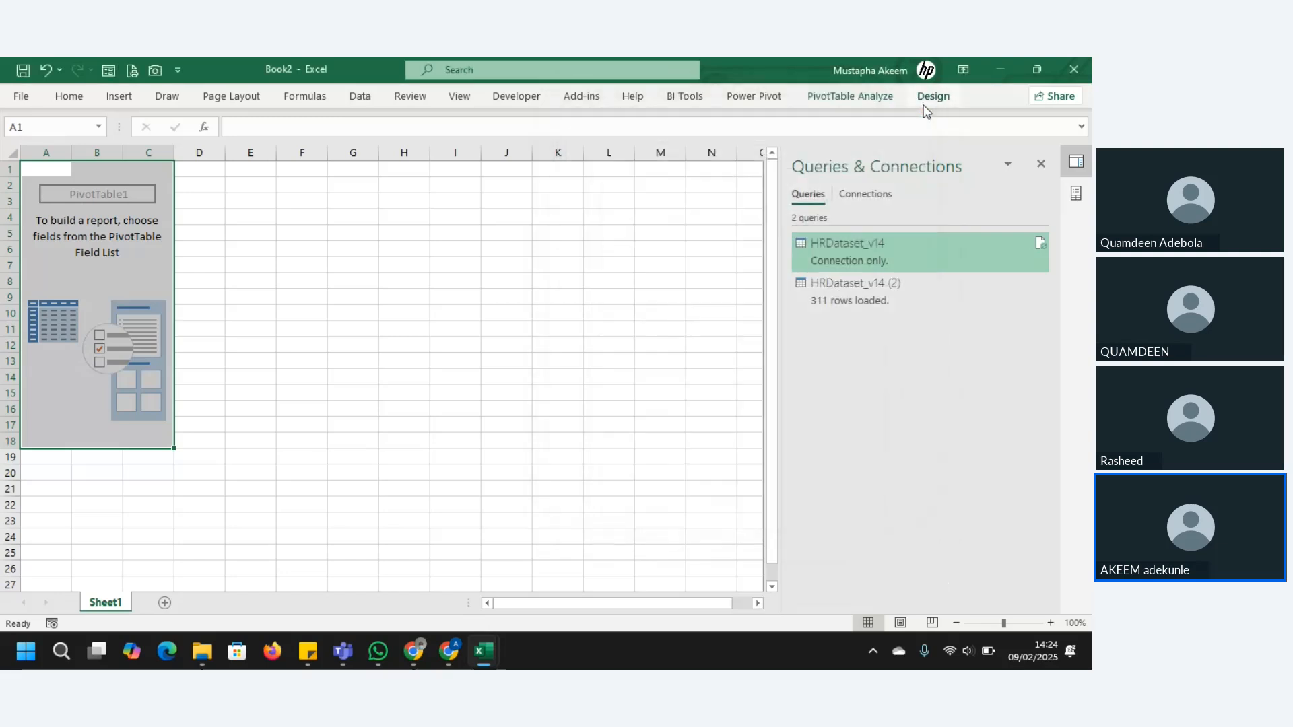
{"action": "left_click", "coordinate": [850, 295]}
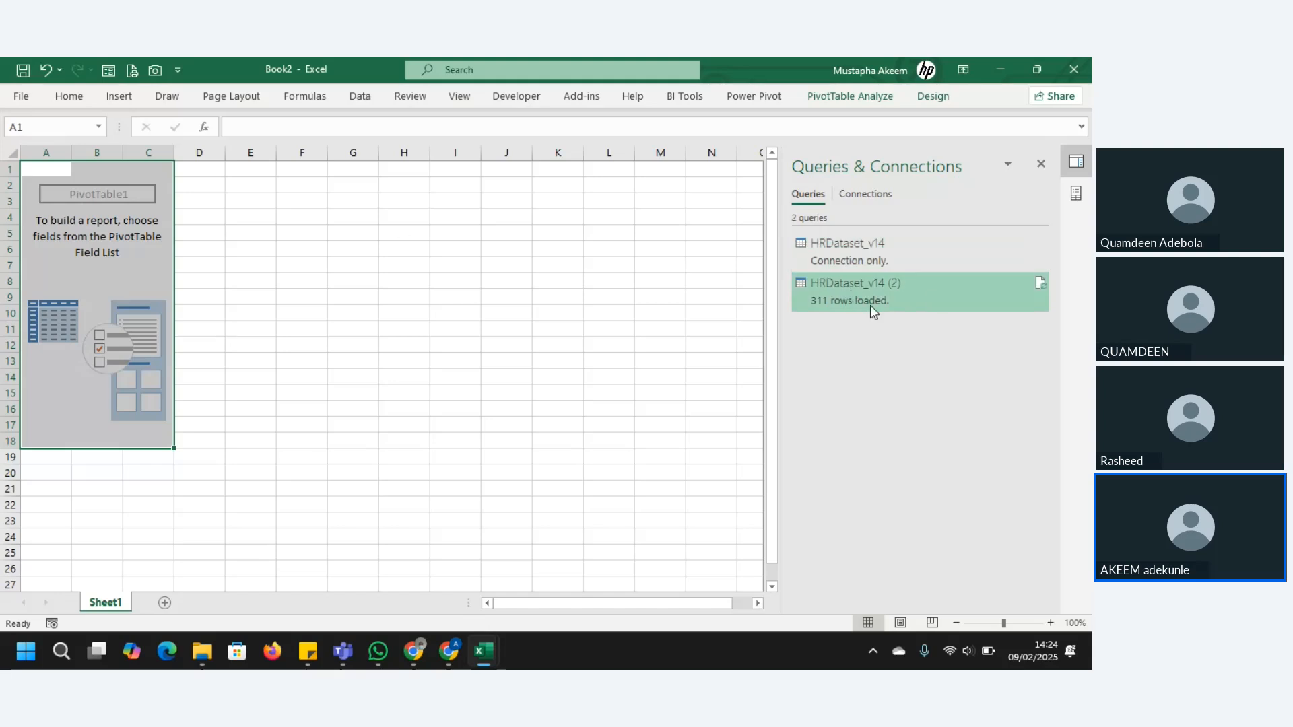
Review the PivotTable's field list down to its end and check the option for more tables without creating a new PivotTable
{"action": "left_click", "coordinate": [56, 264]}
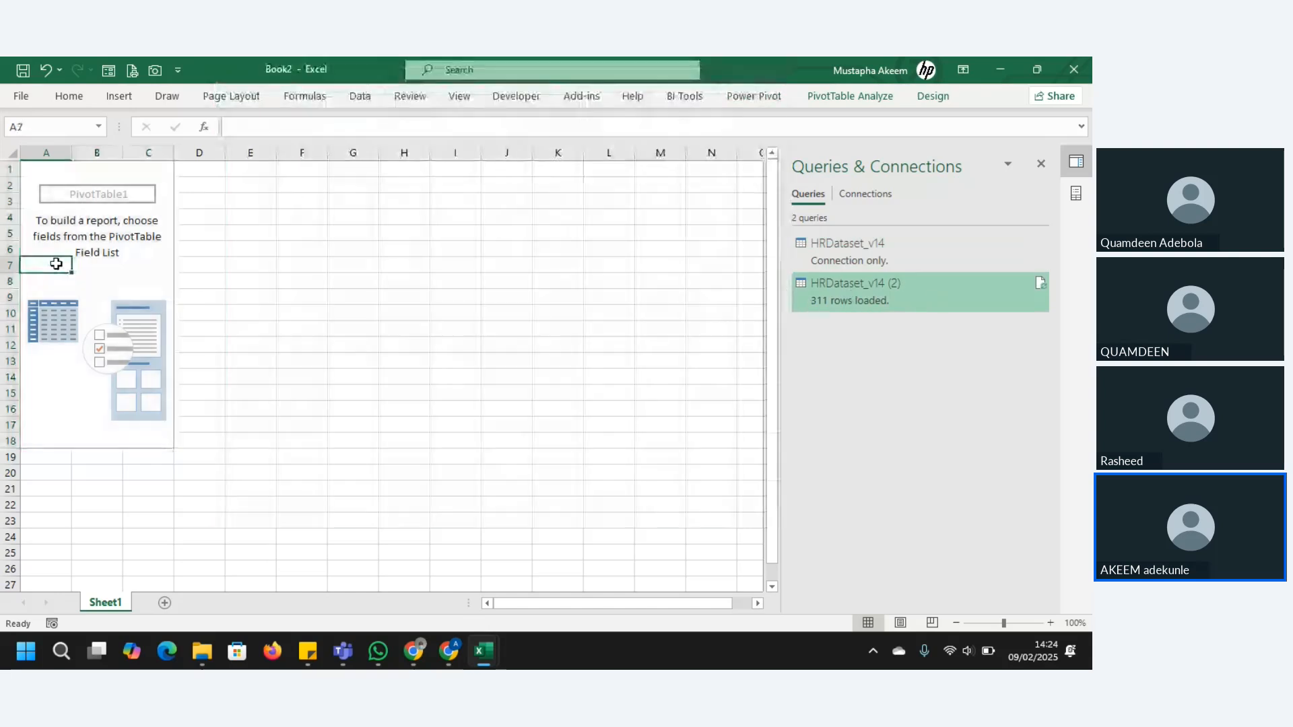
{"action": "left_click", "coordinate": [1076, 193]}
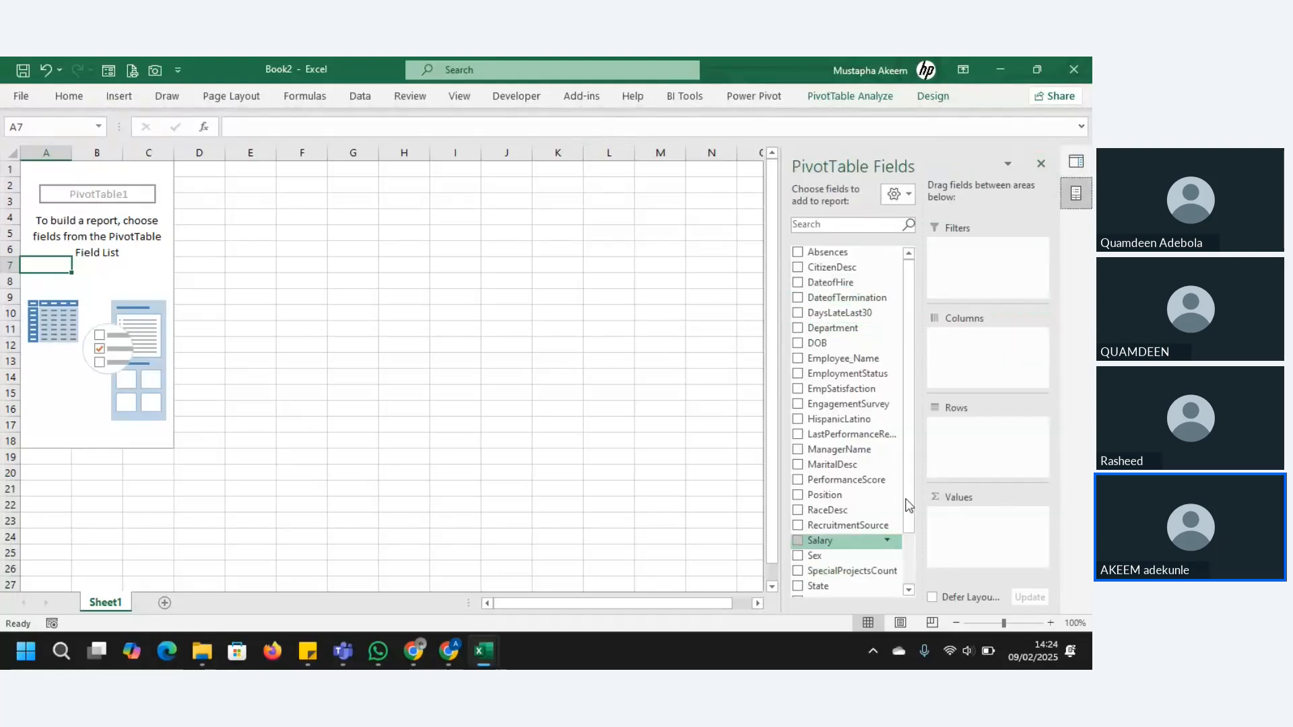
{"action": "left_click_drag", "start_coordinate": [909, 409], "coordinate": [913, 512]}
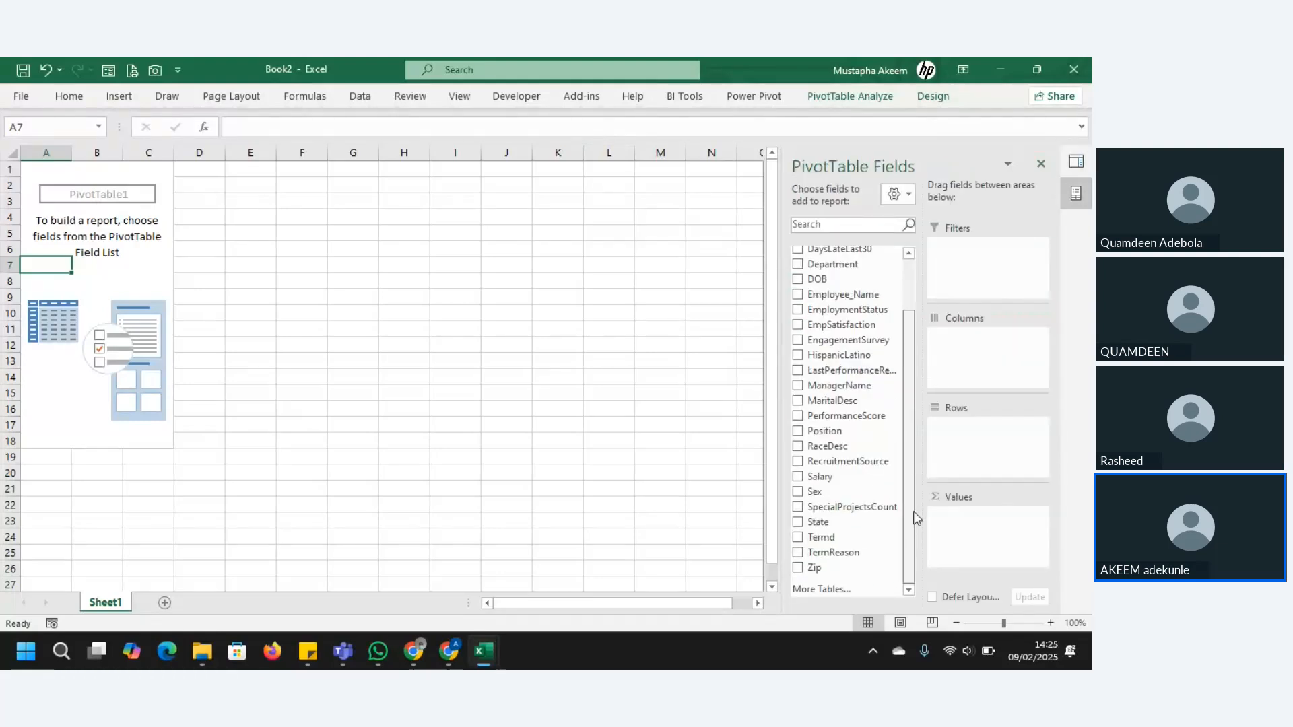
{"action": "left_click", "coordinate": [839, 591]}
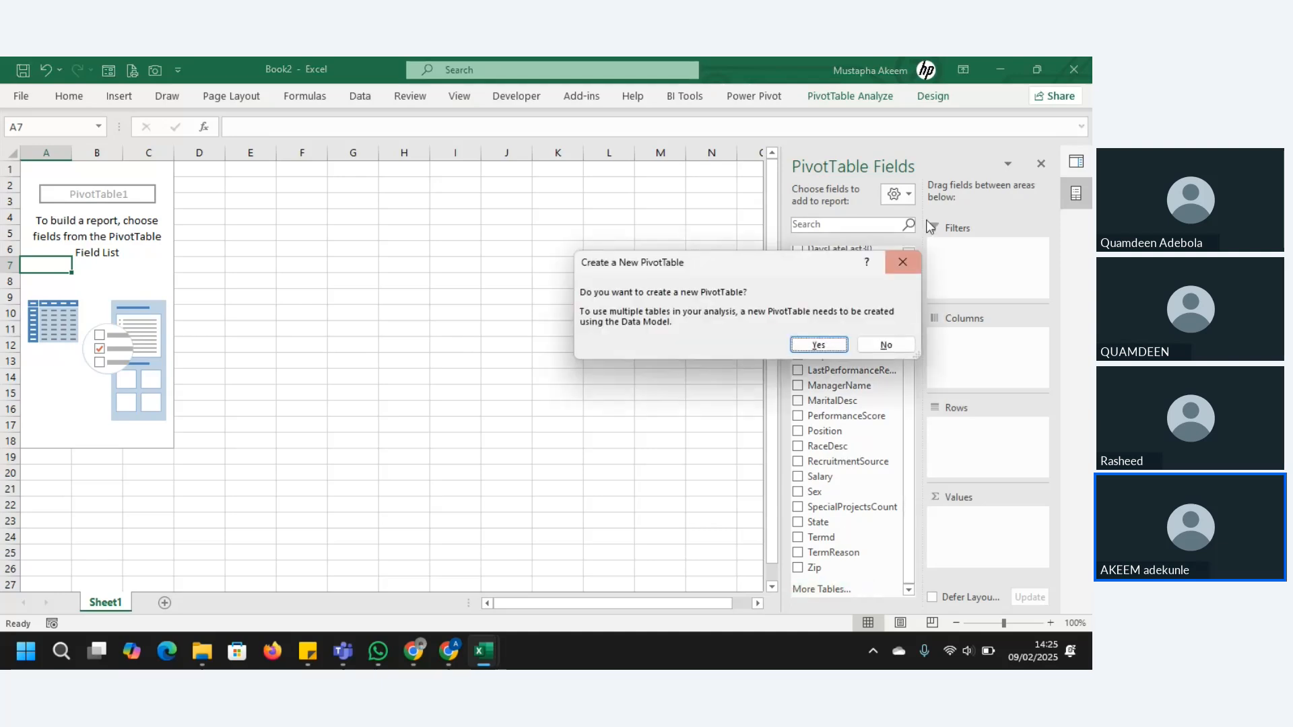
{"action": "left_click", "coordinate": [903, 262]}
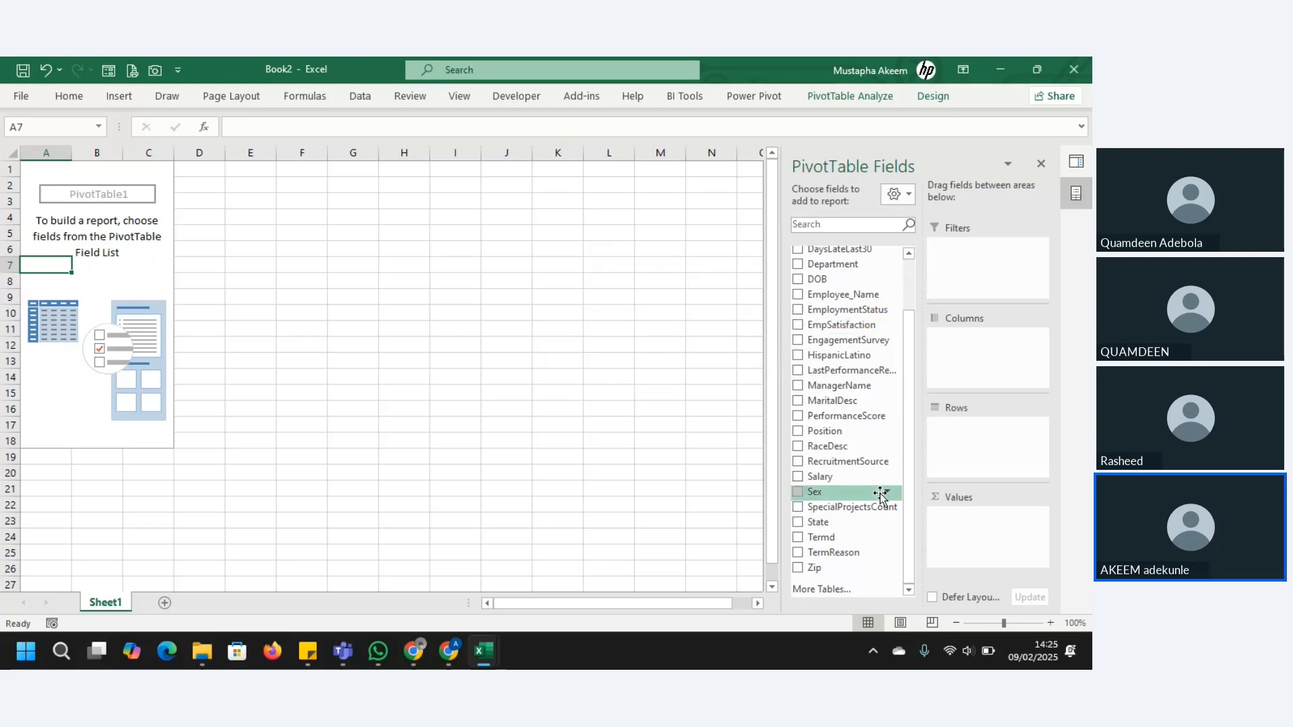
Switch to the HRDataset_v14 workbook to examine its column headers, and return to Book2
{"action": "mouse_move", "coordinate": [485, 657]}
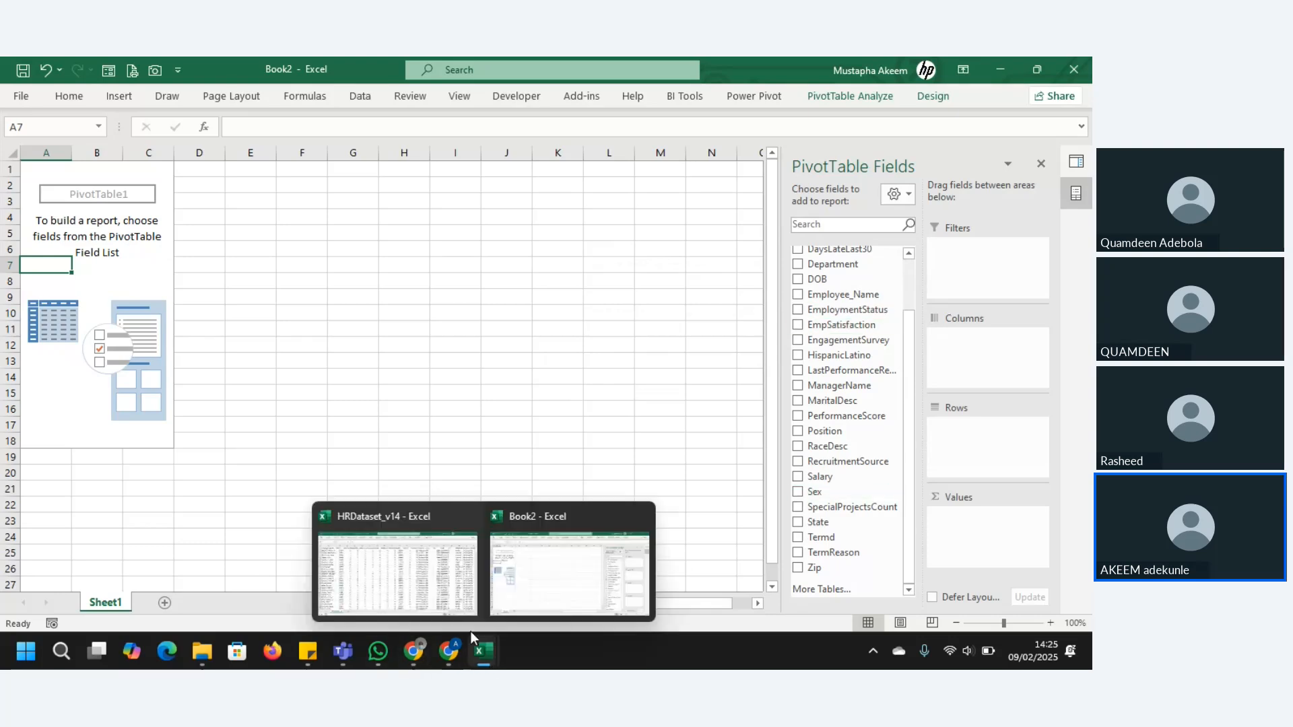
{"action": "left_click", "coordinate": [424, 577]}
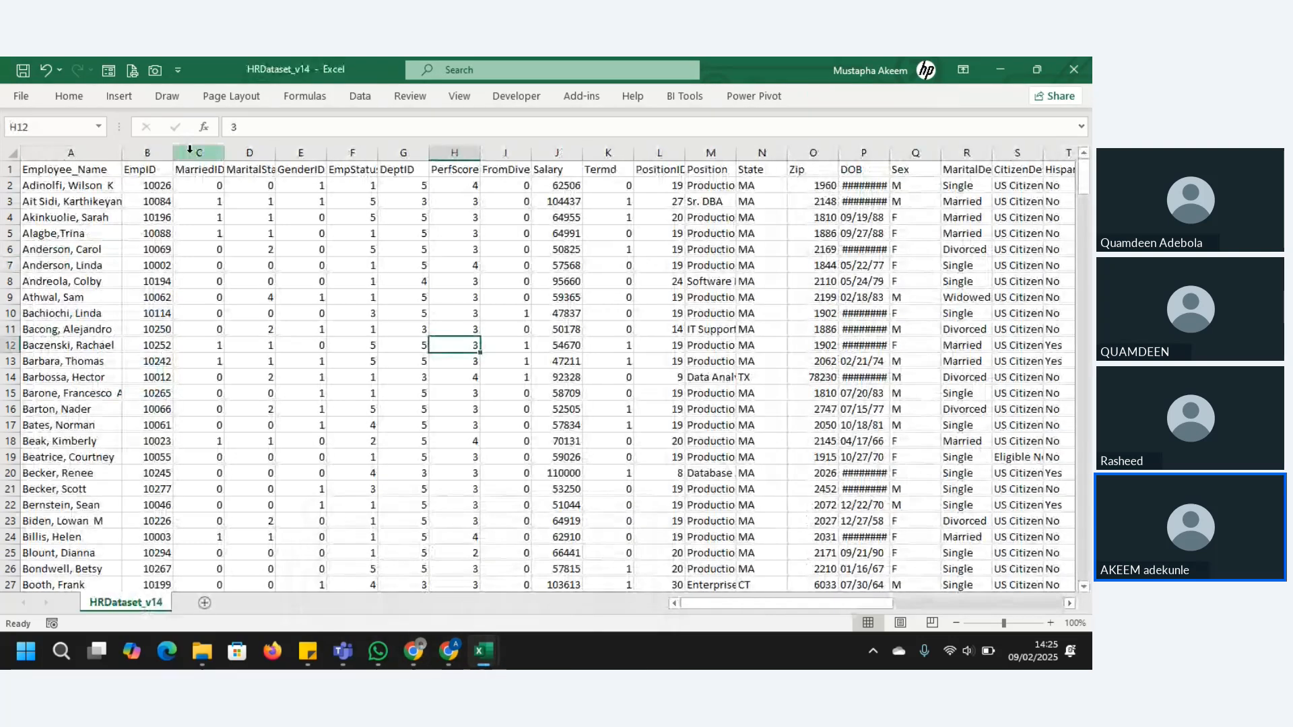
{"action": "left_click", "coordinate": [93, 169]}
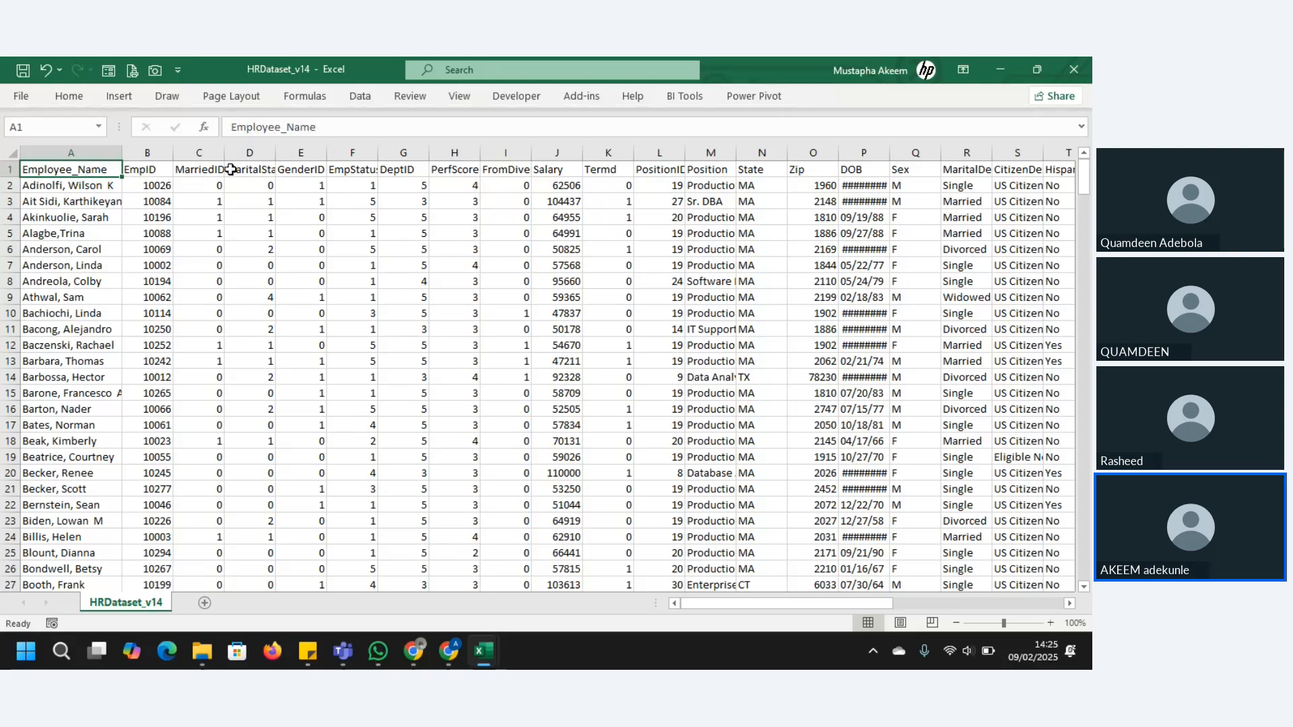
{"action": "left_click", "coordinate": [1009, 63]}
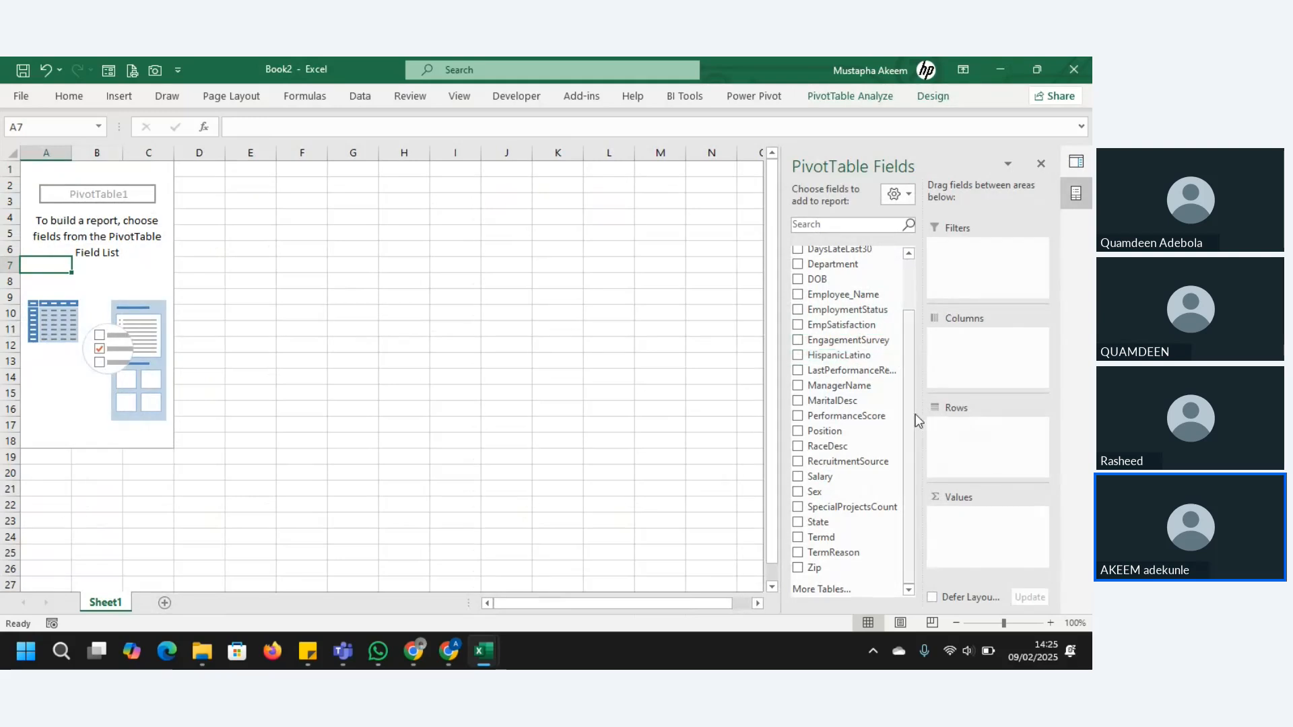
Add the Salary field to the PivotTable's Values area
{"action": "left_click_drag", "start_coordinate": [913, 415], "coordinate": [902, 323]}
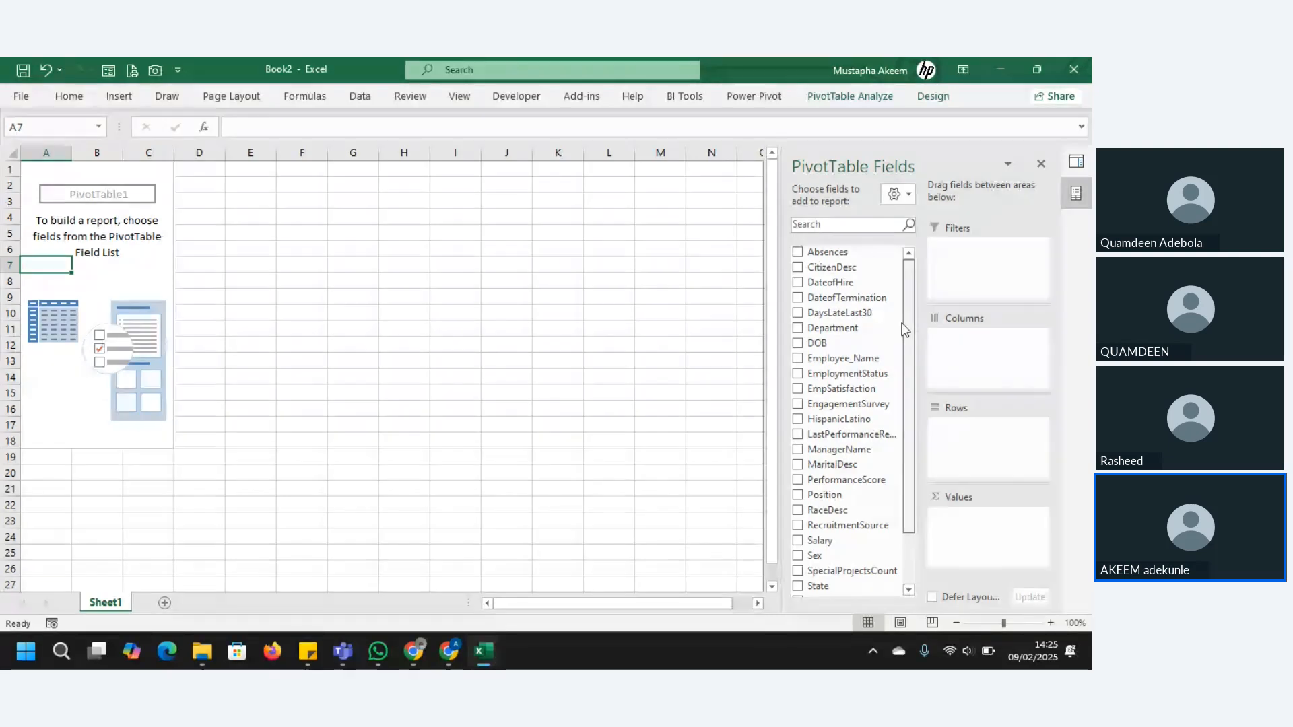
{"action": "left_click_drag", "start_coordinate": [905, 330], "coordinate": [908, 303]}
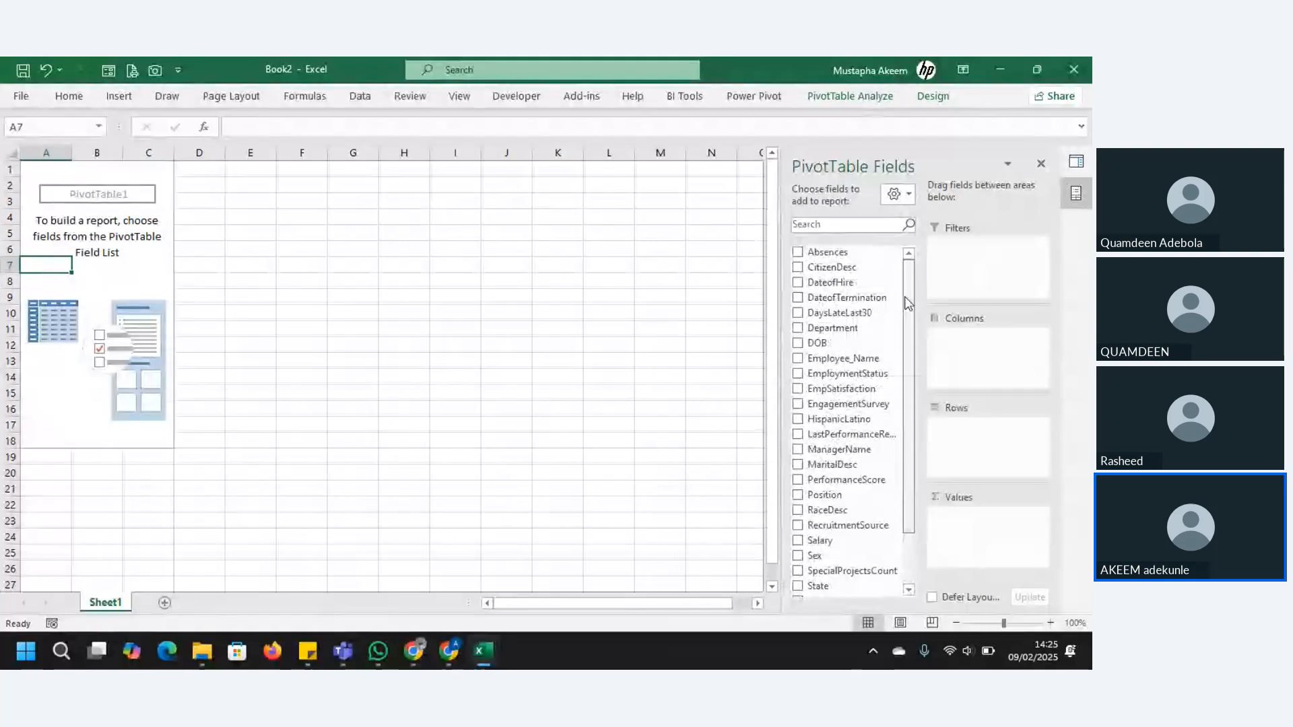
{"action": "left_click", "coordinate": [89, 266]}
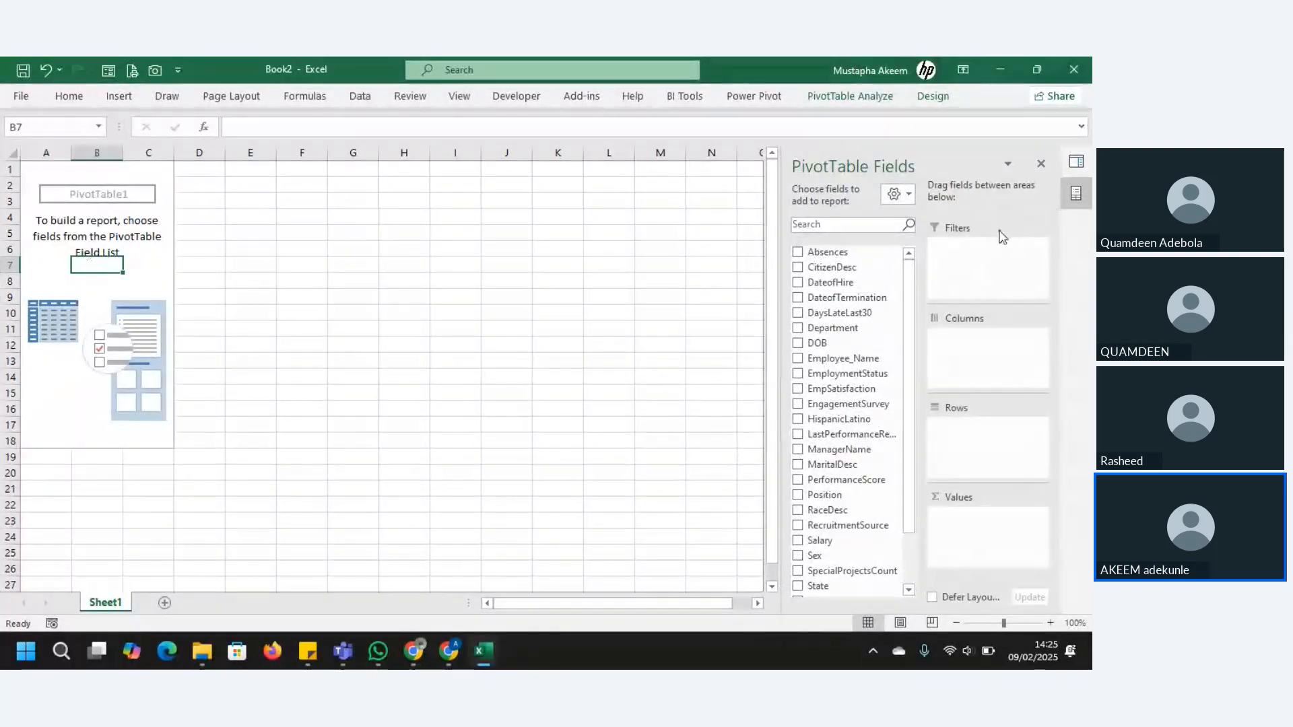
{"action": "left_click_drag", "start_coordinate": [910, 378], "coordinate": [906, 452]}
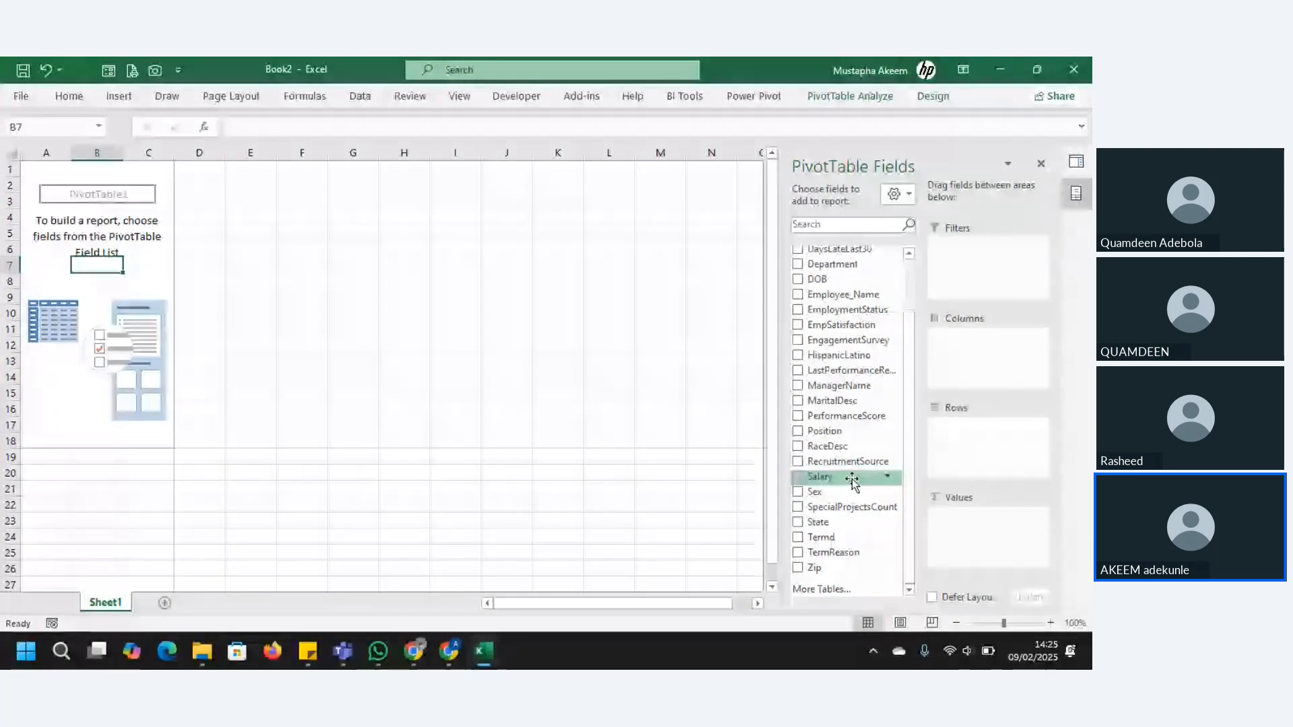
{"action": "left_click_drag", "start_coordinate": [852, 479], "coordinate": [996, 542]}
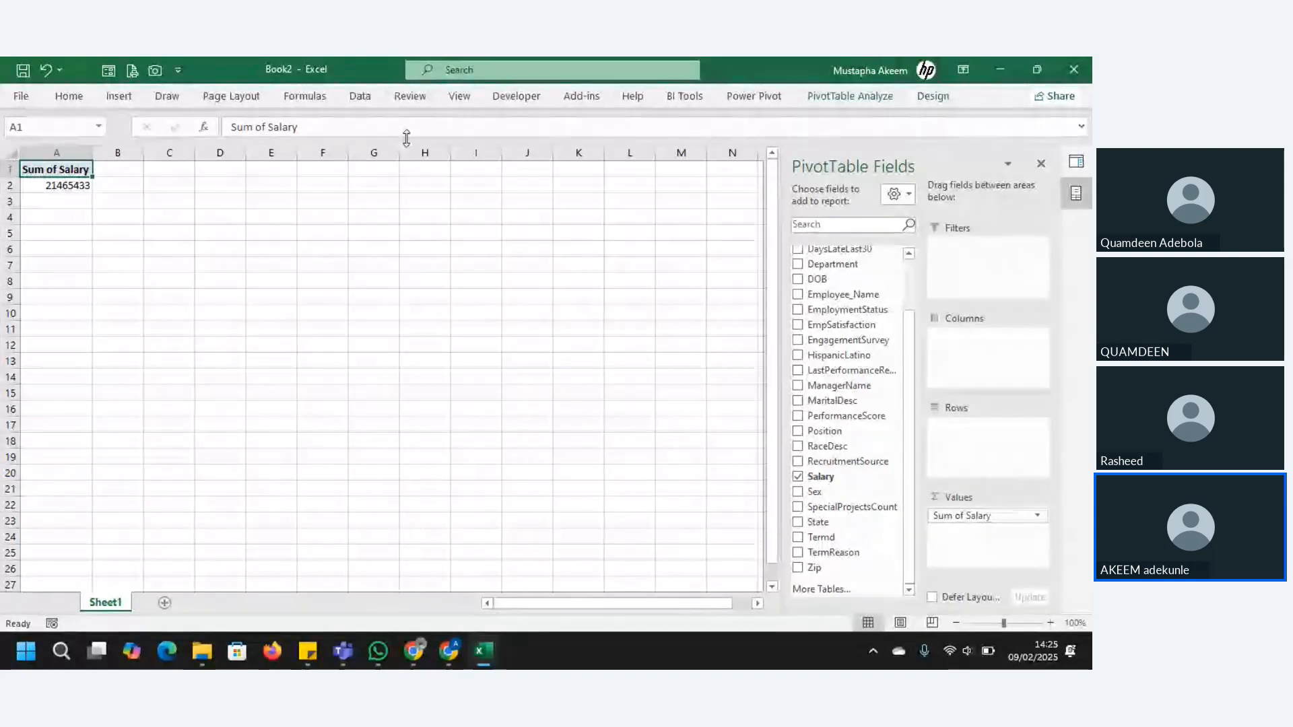
Rename the salary value field's heading in cell A1 to Total Salary
{"action": "left_click_drag", "start_coordinate": [268, 126], "coordinate": [189, 128]}
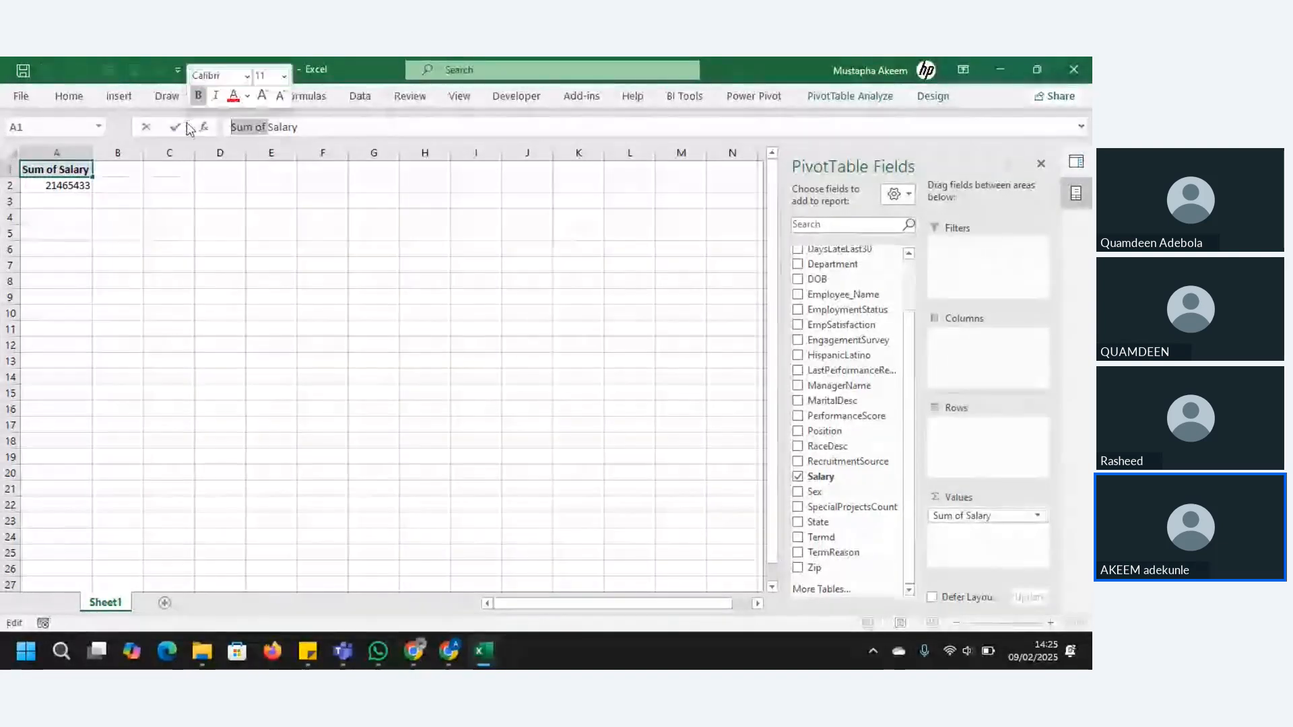
{"action": "type", "text": "tO"}
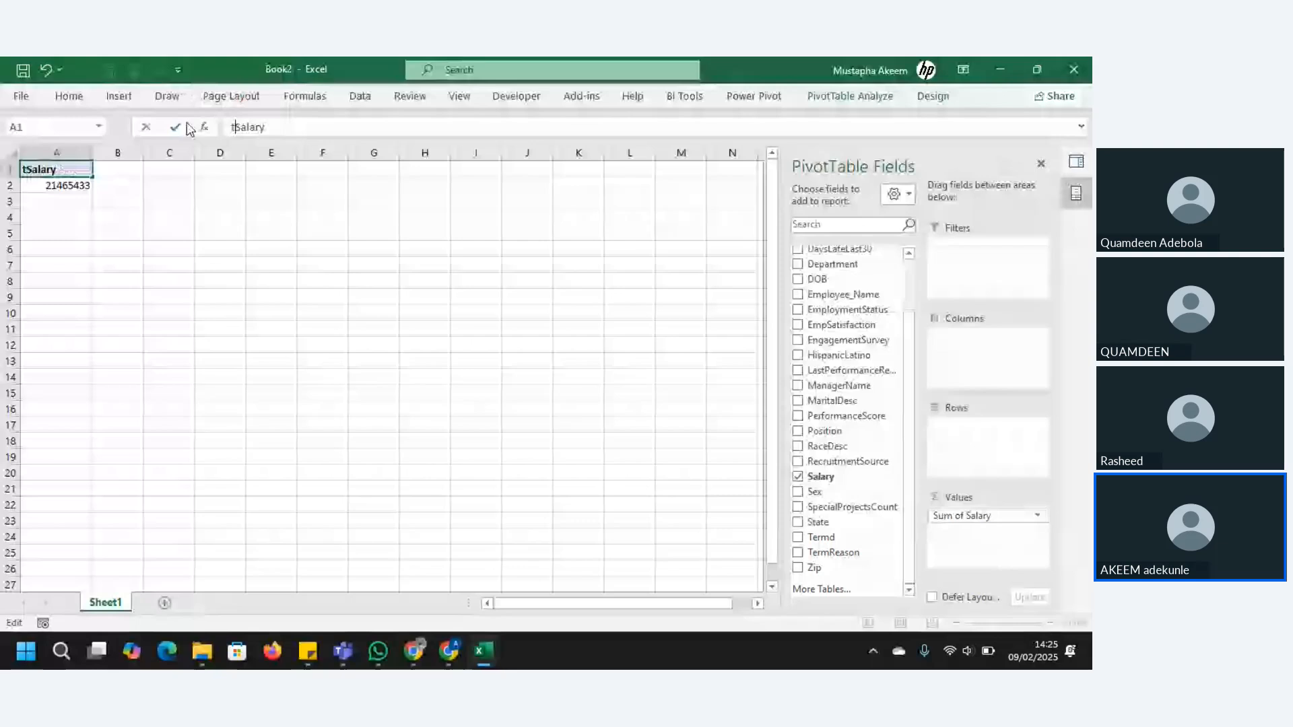
{"action": "type", "text": "tal"}
{"action": "left_click", "coordinate": [70, 187]}
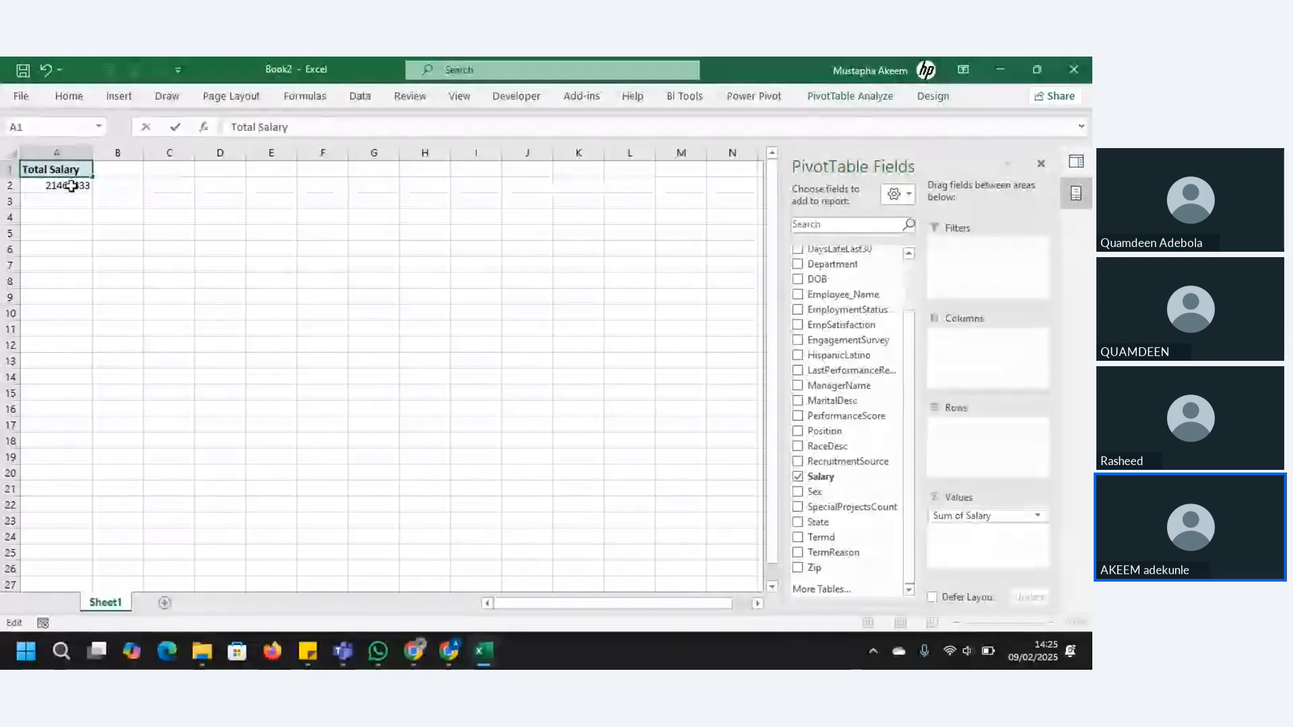
Format the Total Salary value as Number with a thousands separator and 0 decimal places
{"action": "right_click", "coordinate": [70, 187]}
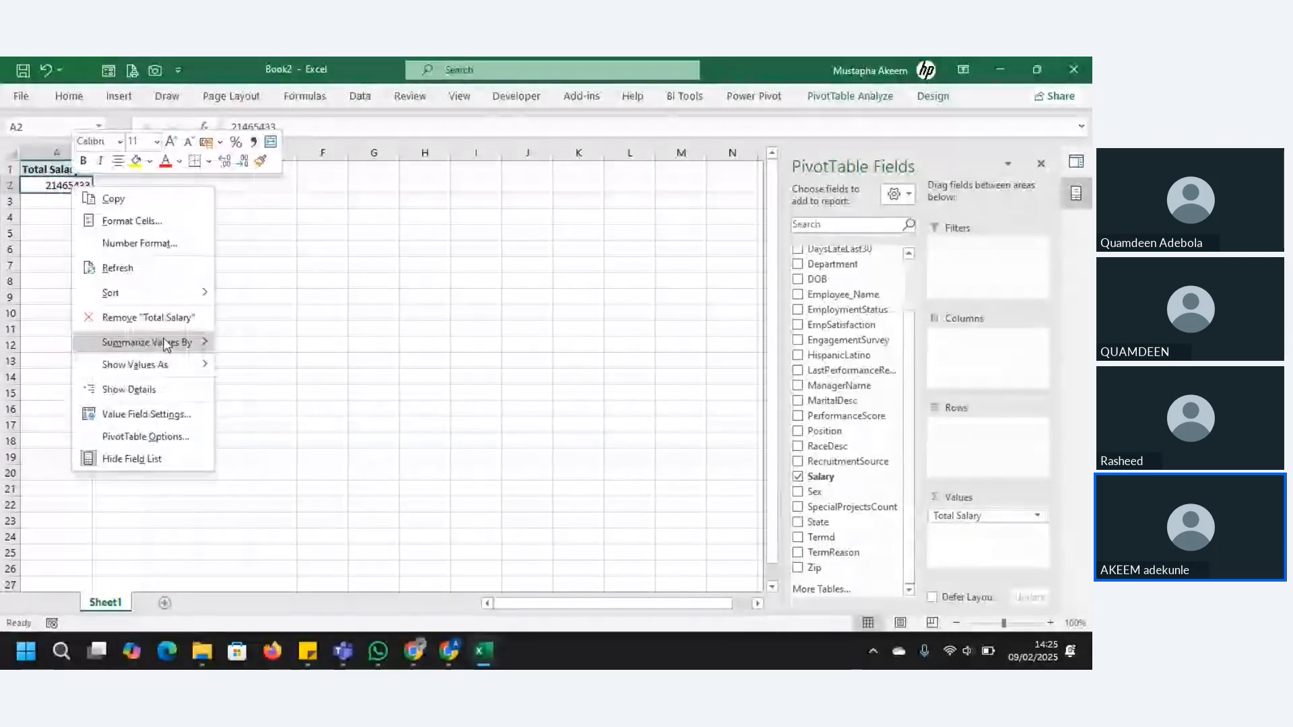
{"action": "mouse_move", "coordinate": [163, 337]}
{"action": "left_click", "coordinate": [161, 243]}
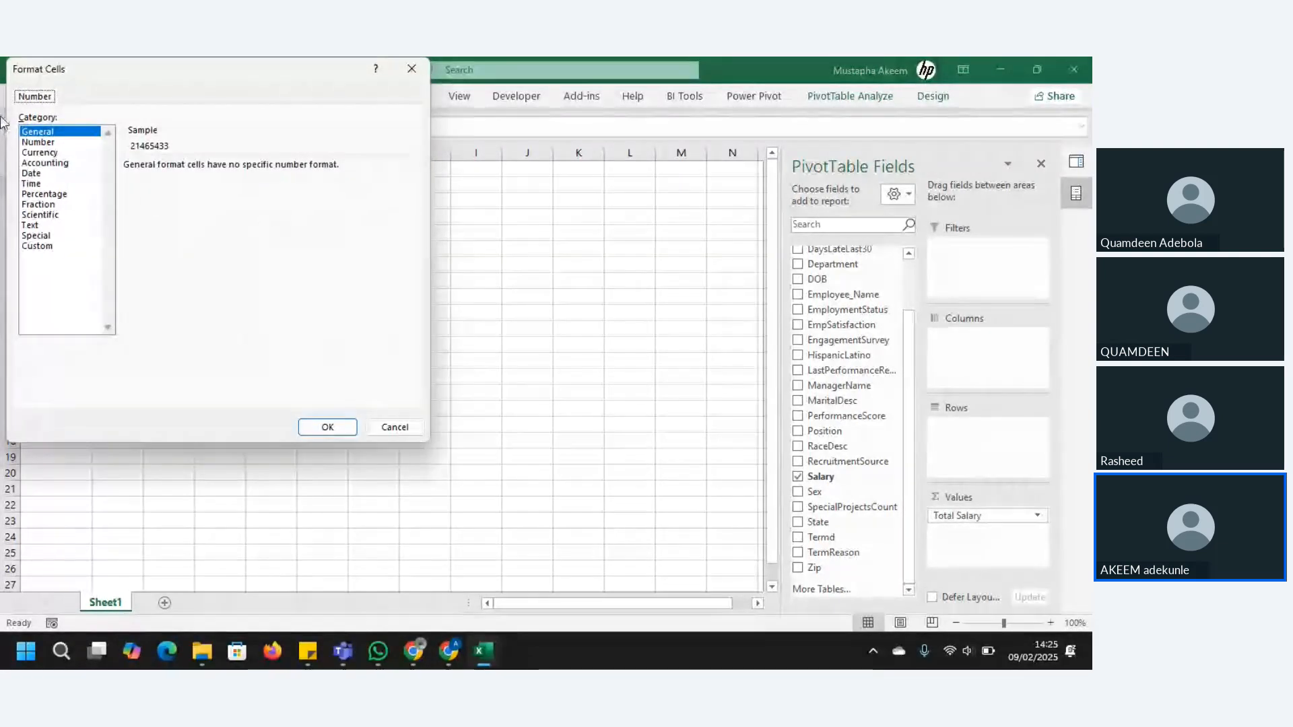
{"action": "left_click", "coordinate": [38, 144]}
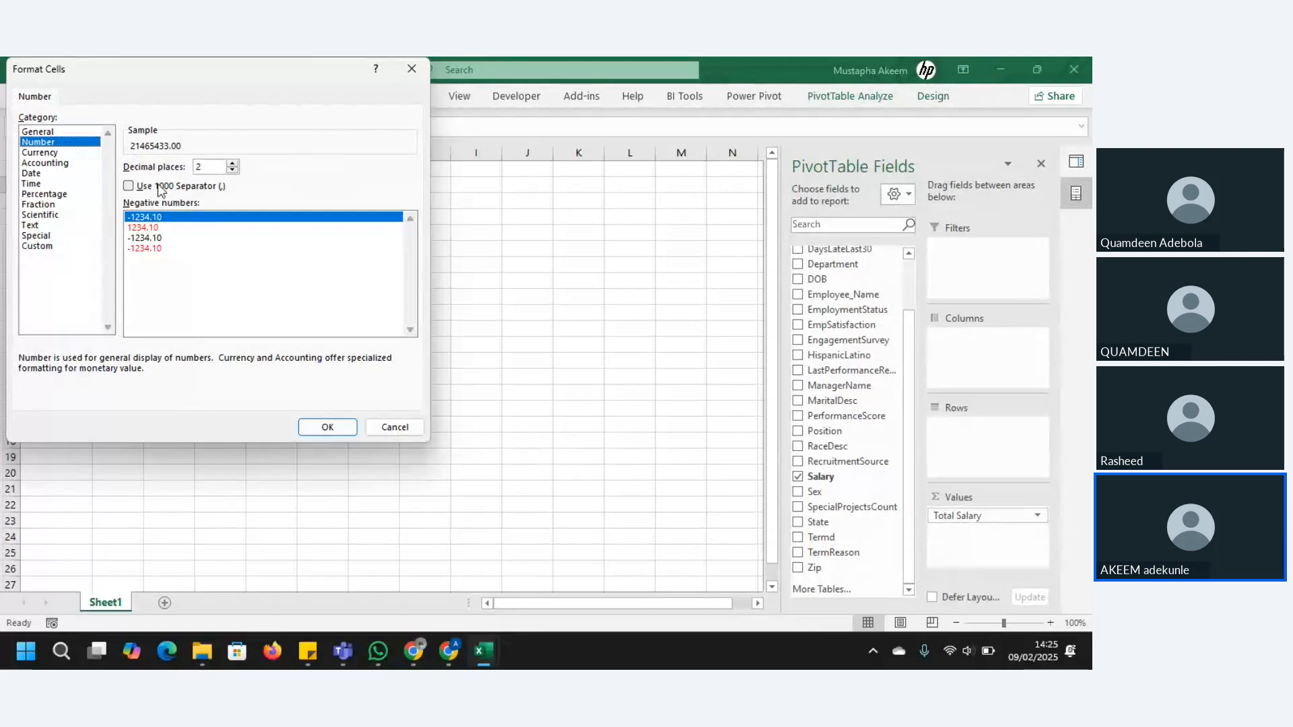
{"action": "left_click", "coordinate": [41, 153]}
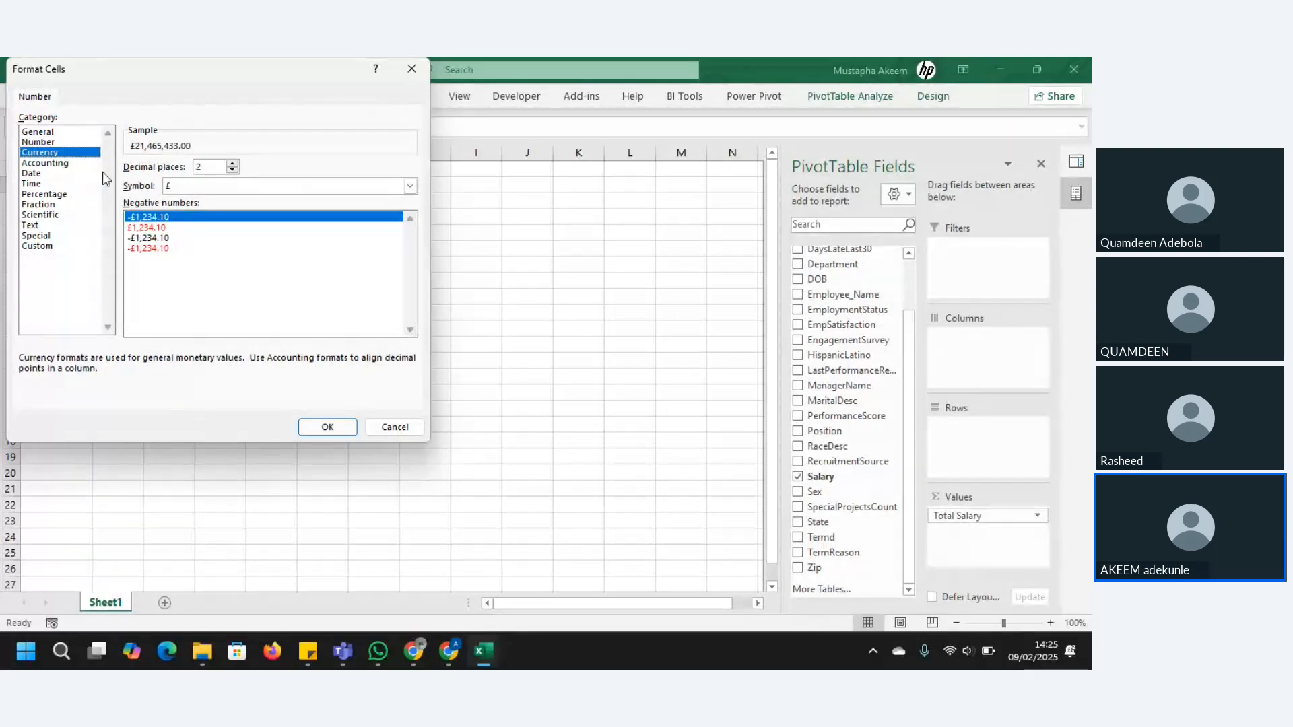
{"action": "left_click", "coordinate": [75, 143]}
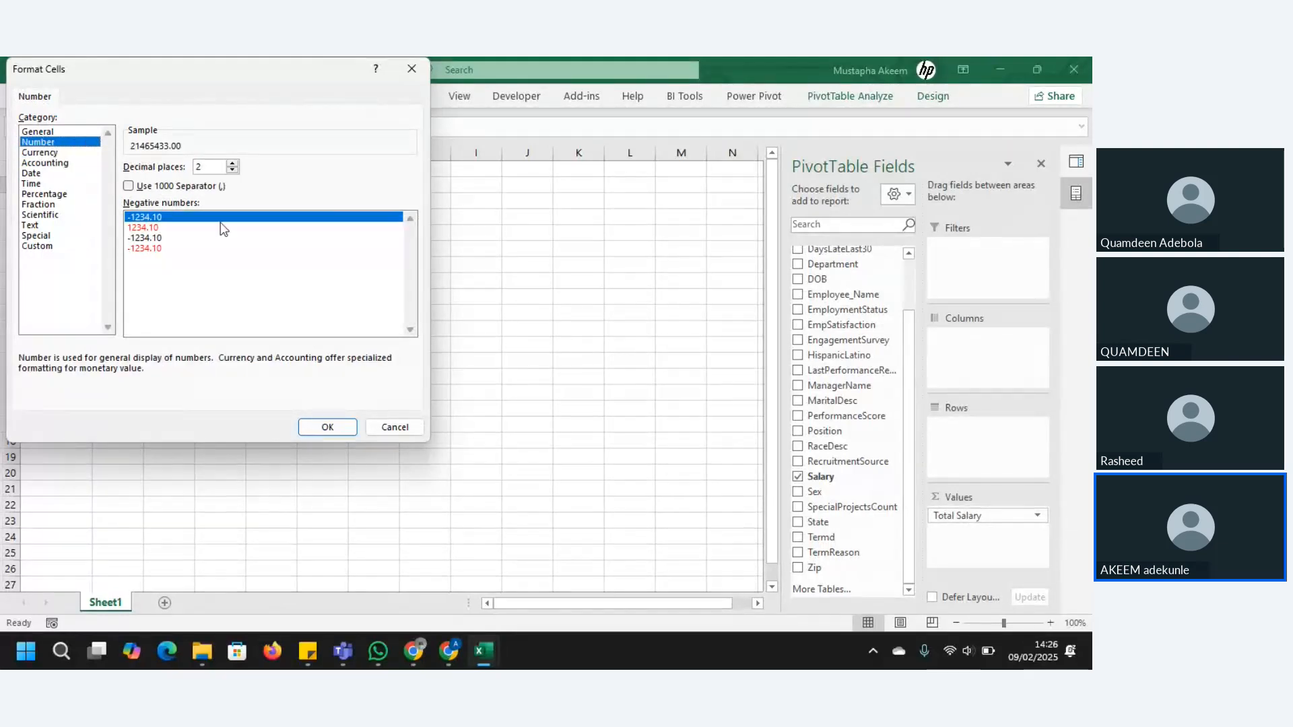
{"action": "left_click", "coordinate": [146, 188]}
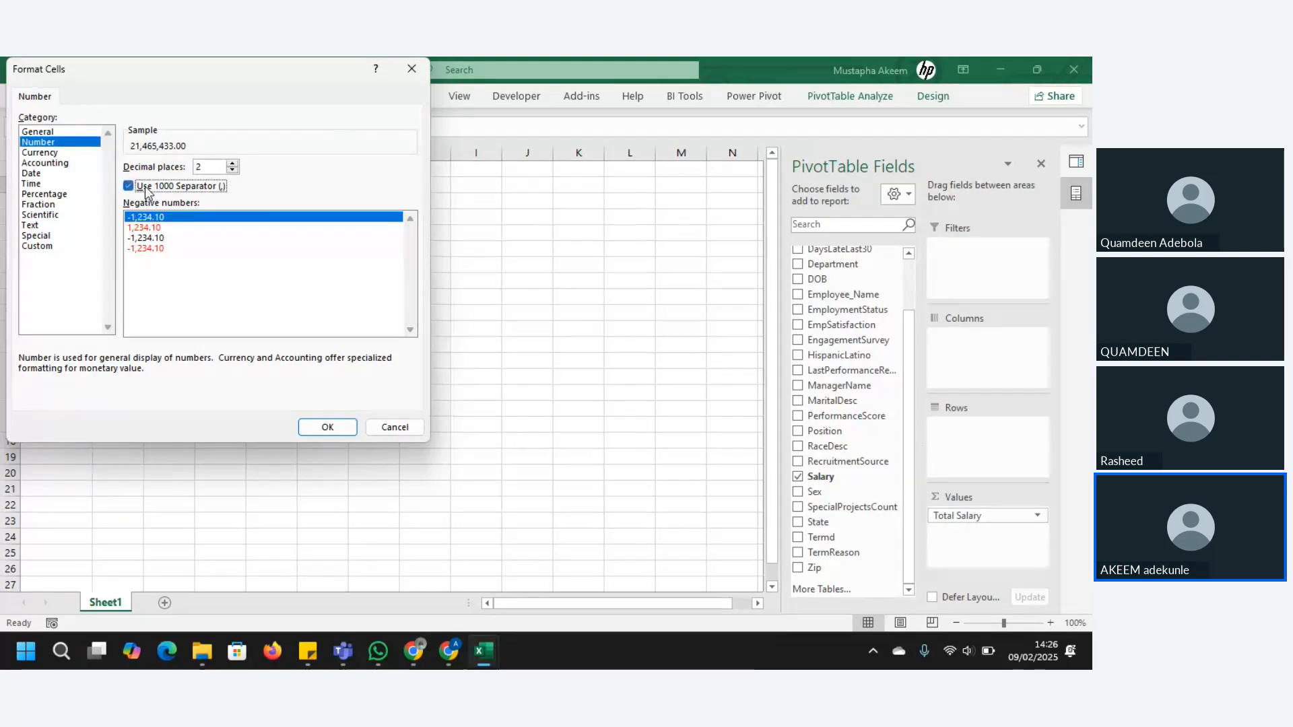
{"action": "left_click", "coordinate": [232, 170]}
{"action": "left_click", "coordinate": [233, 169]}
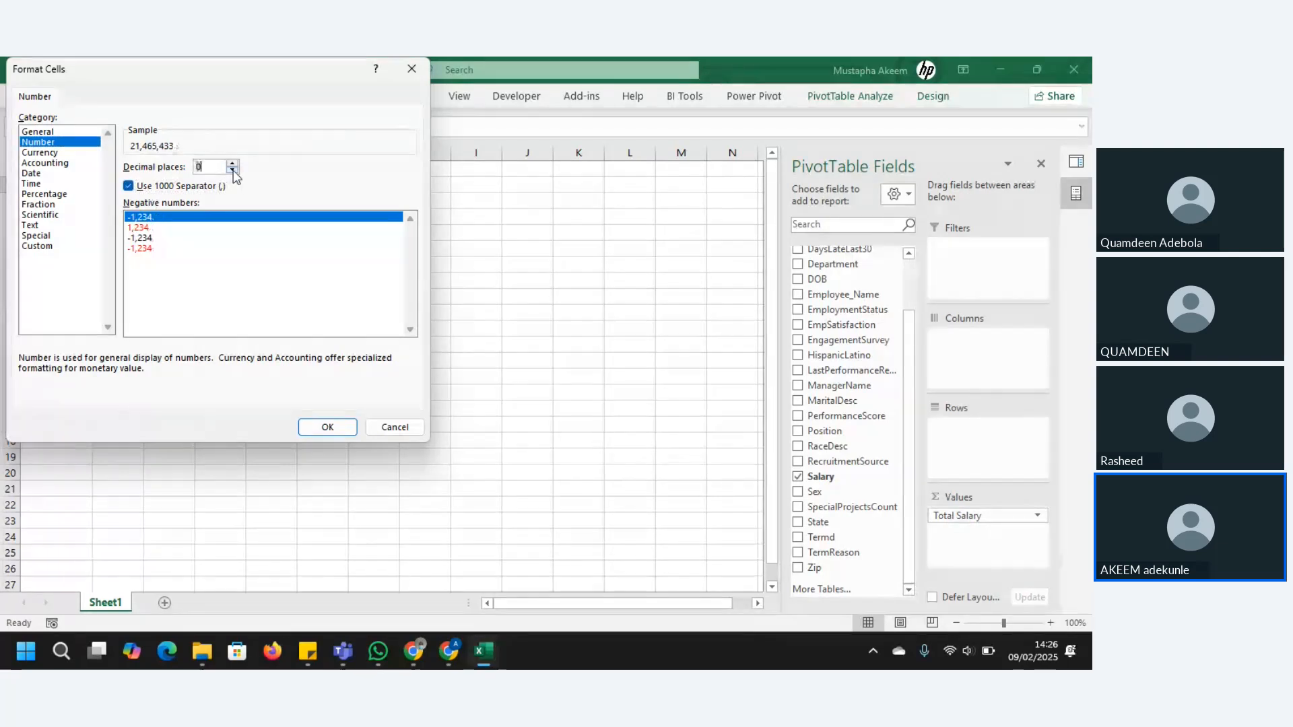
{"action": "left_click", "coordinate": [327, 431]}
{"action": "left_click", "coordinate": [195, 249]}
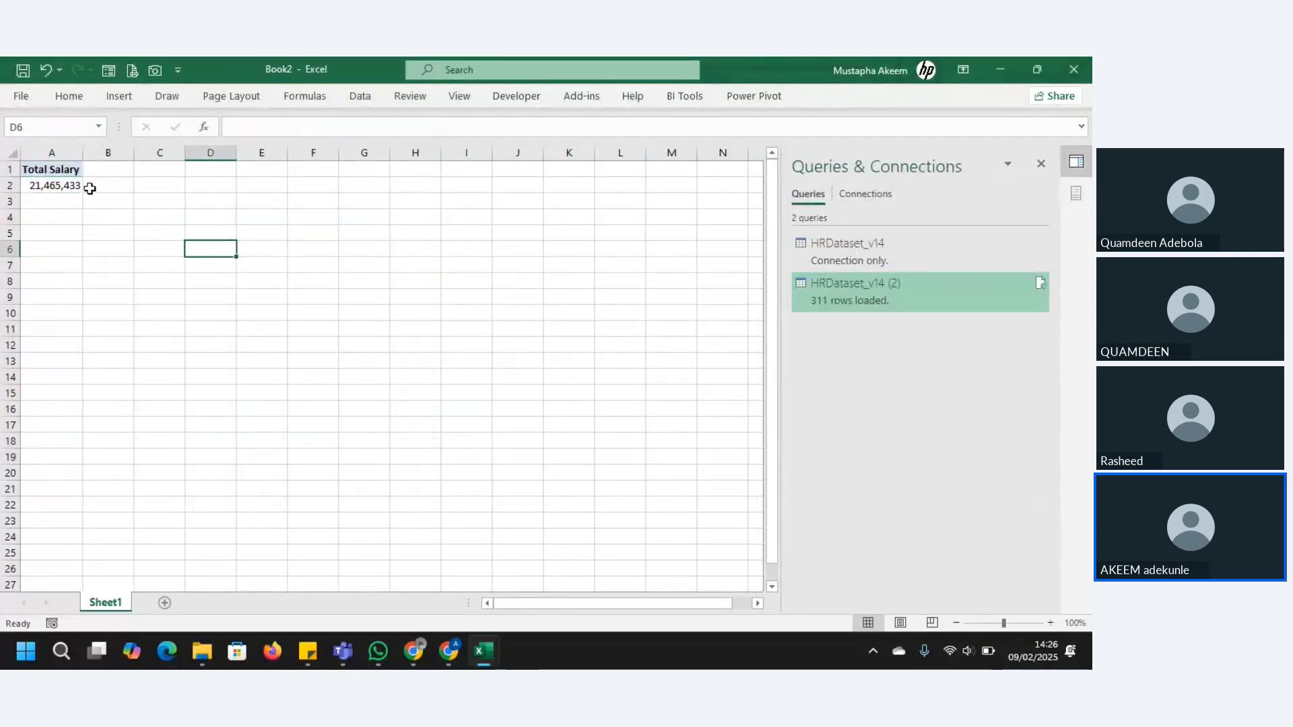
Duplicate the Total Salary PivotTable by copying A1:A2 to cell A4
{"action": "left_click_drag", "start_coordinate": [64, 170], "coordinate": [67, 182]}
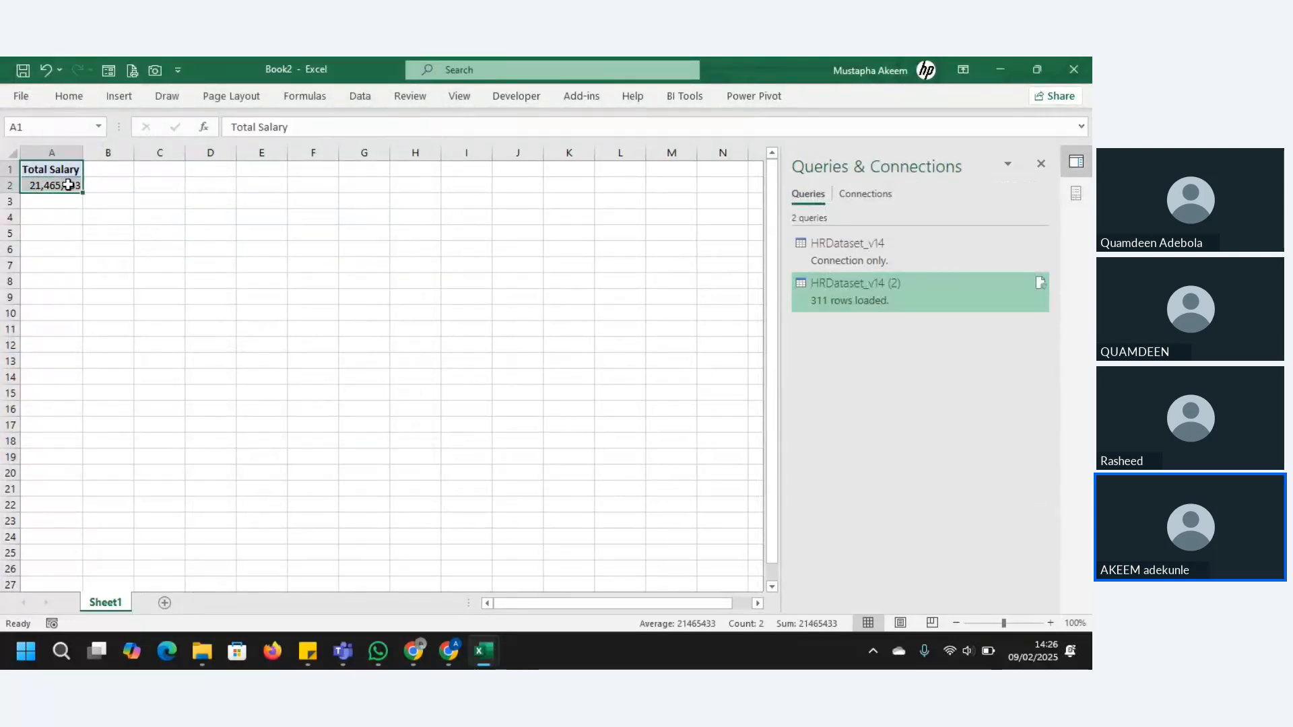
{"action": "key", "text": "ctrl+c"}
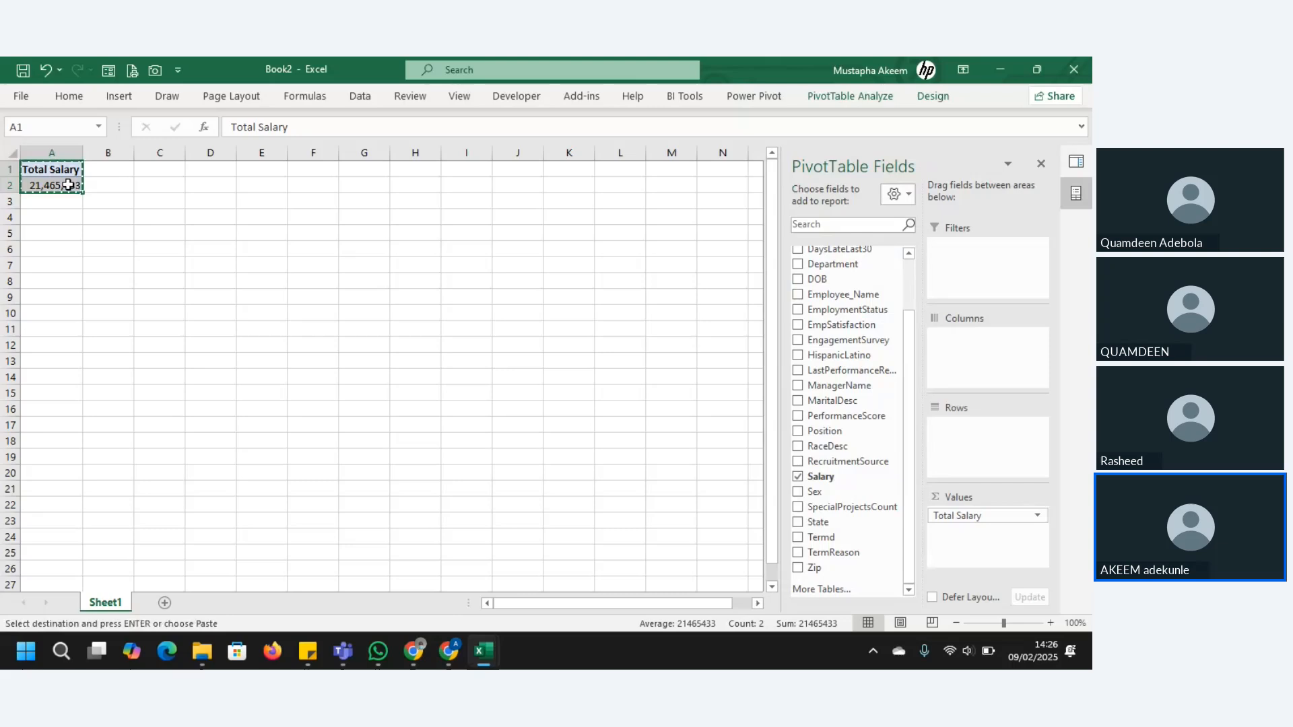
{"action": "left_click", "coordinate": [50, 221]}
{"action": "key", "text": "ctrl+v"}
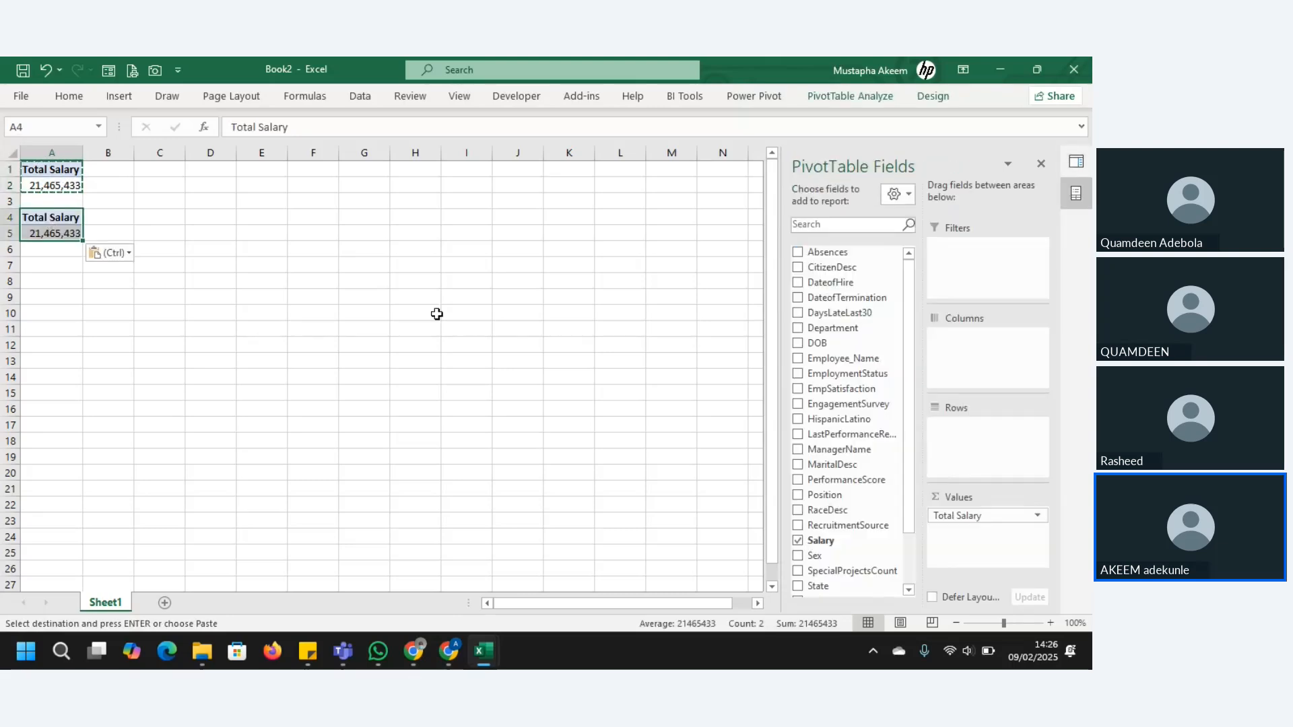
Replace the salary field in the copied PivotTable's Values area with the Employee_Name field
{"action": "left_click_drag", "start_coordinate": [977, 514], "coordinate": [699, 532]}
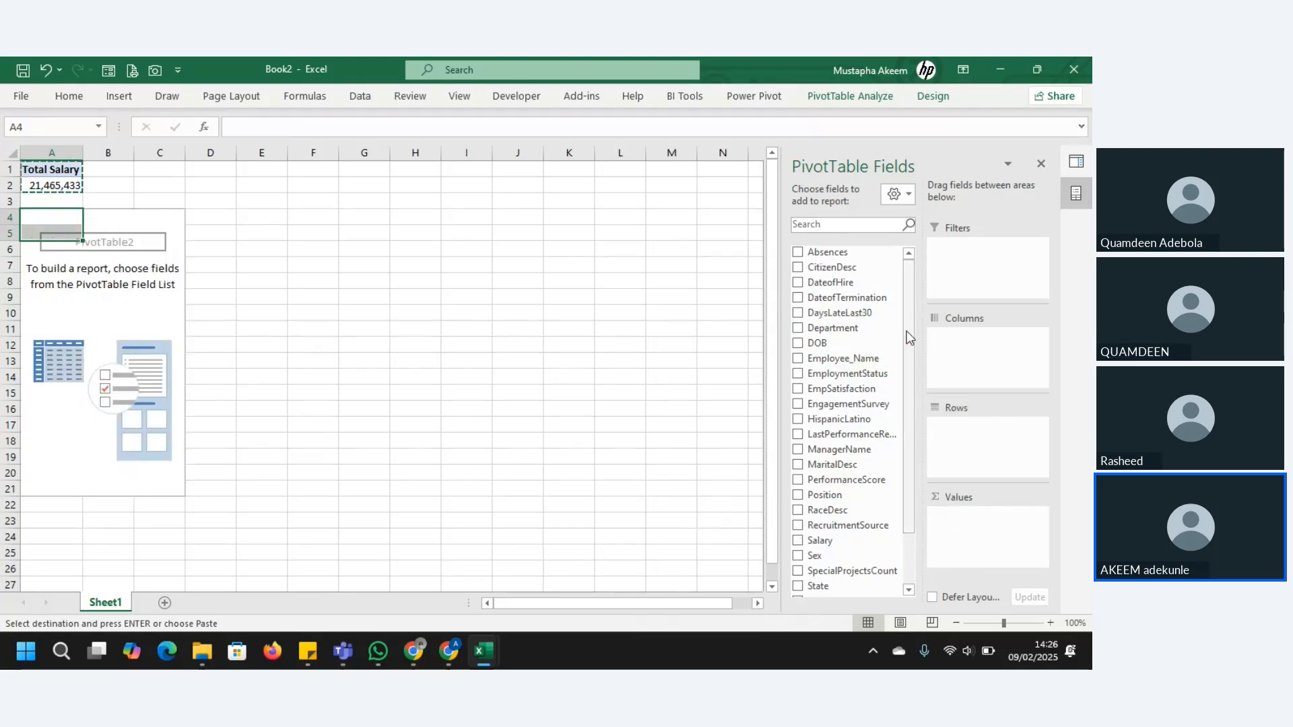
{"action": "left_click_drag", "start_coordinate": [908, 333], "coordinate": [907, 427]}
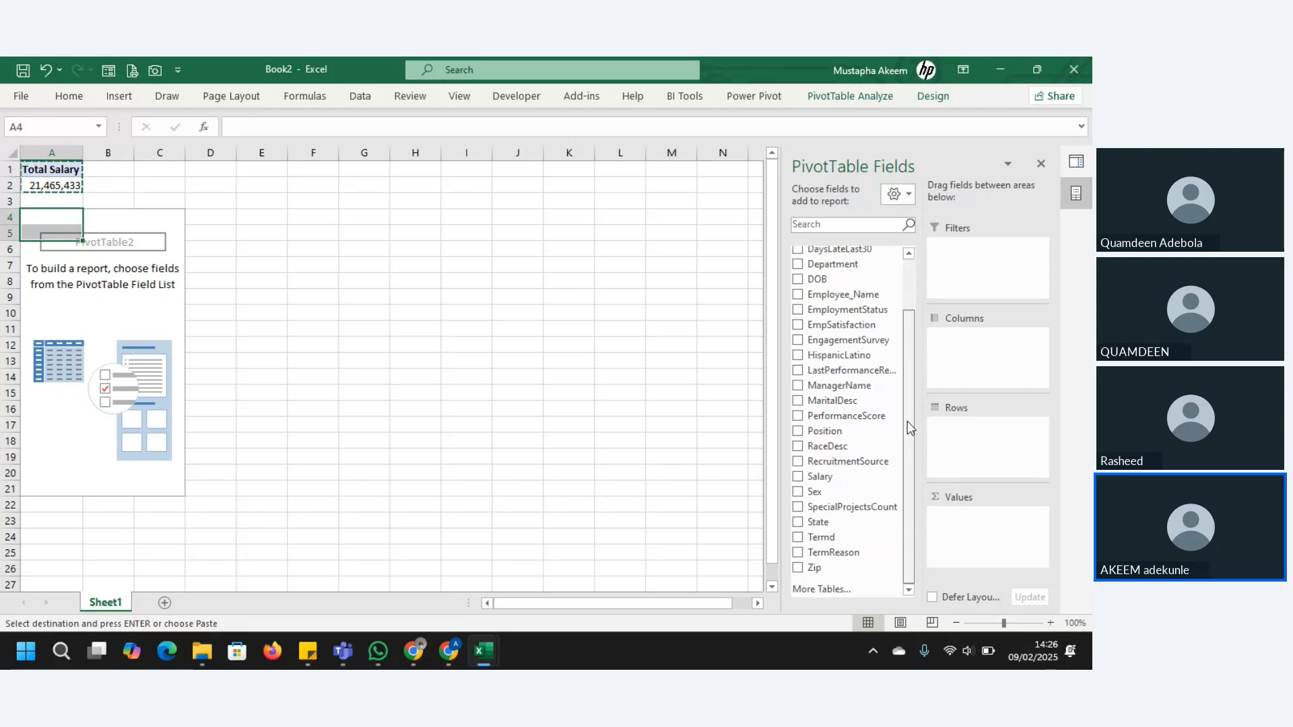
{"action": "scroll", "coordinate": [907, 422], "scroll_direction": "up", "scroll_amount": 1}
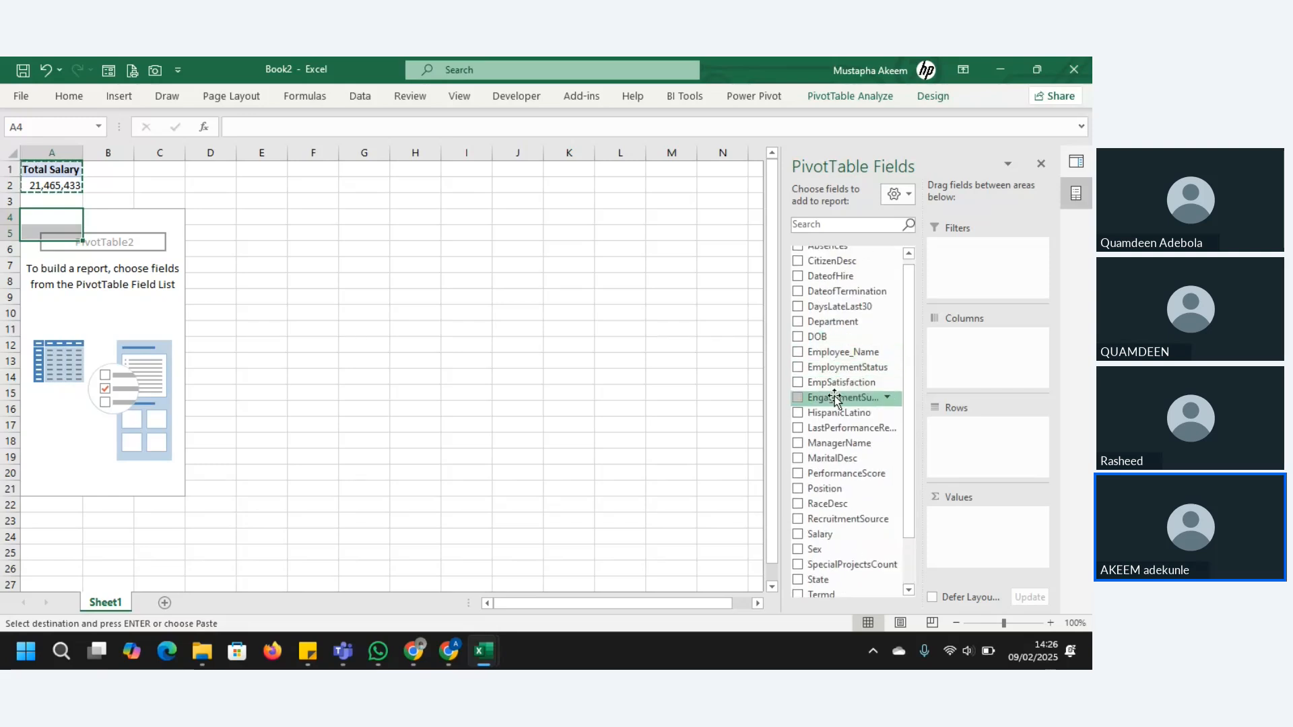
{"action": "left_click_drag", "start_coordinate": [850, 353], "coordinate": [982, 535]}
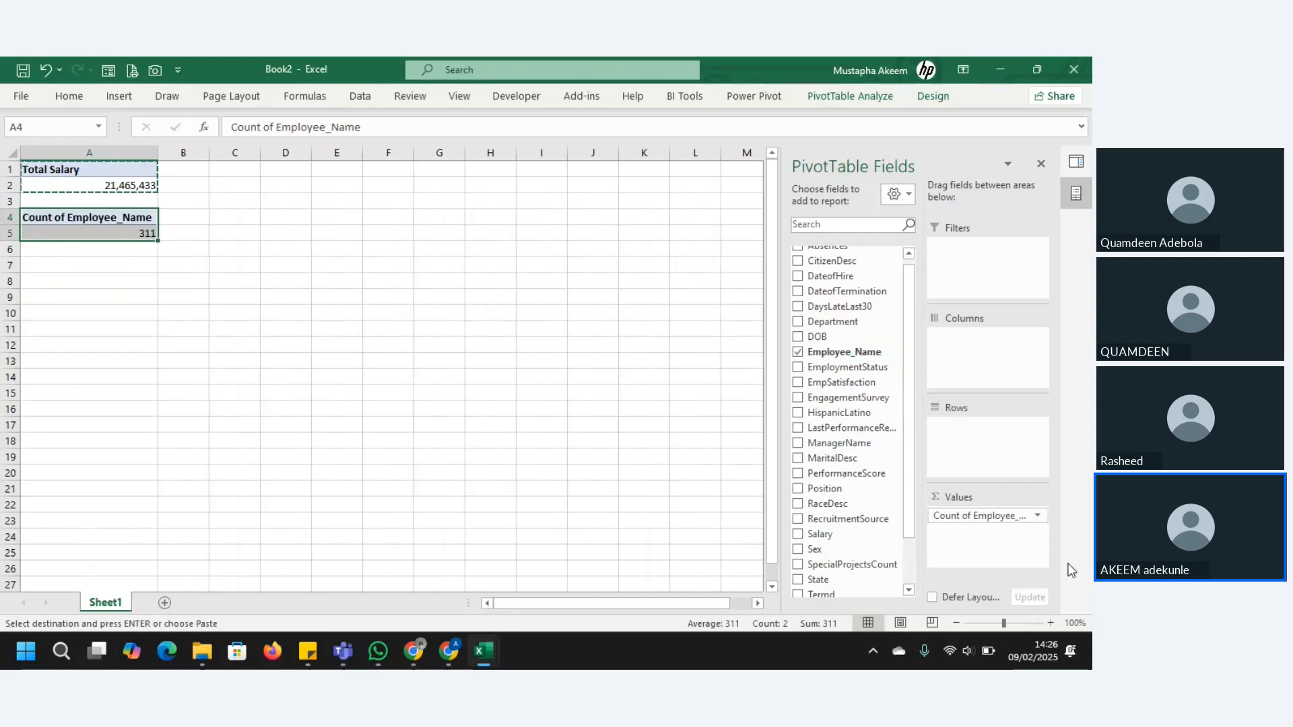
Rename the employee count heading in cell A4 to No of Employee
{"action": "left_click", "coordinate": [119, 221]}
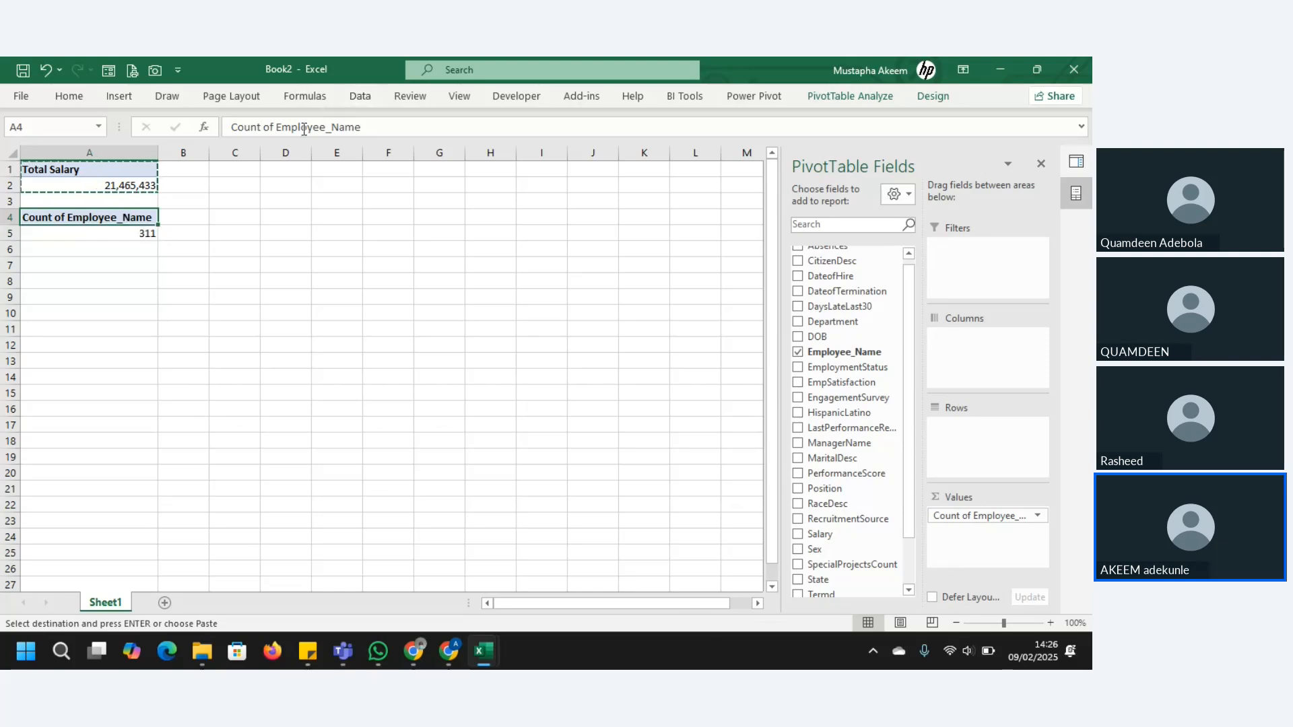
{"action": "left_click_drag", "start_coordinate": [338, 133], "coordinate": [204, 123]}
{"action": "key", "text": "BackSpace"}
{"action": "type", "text": "No "}
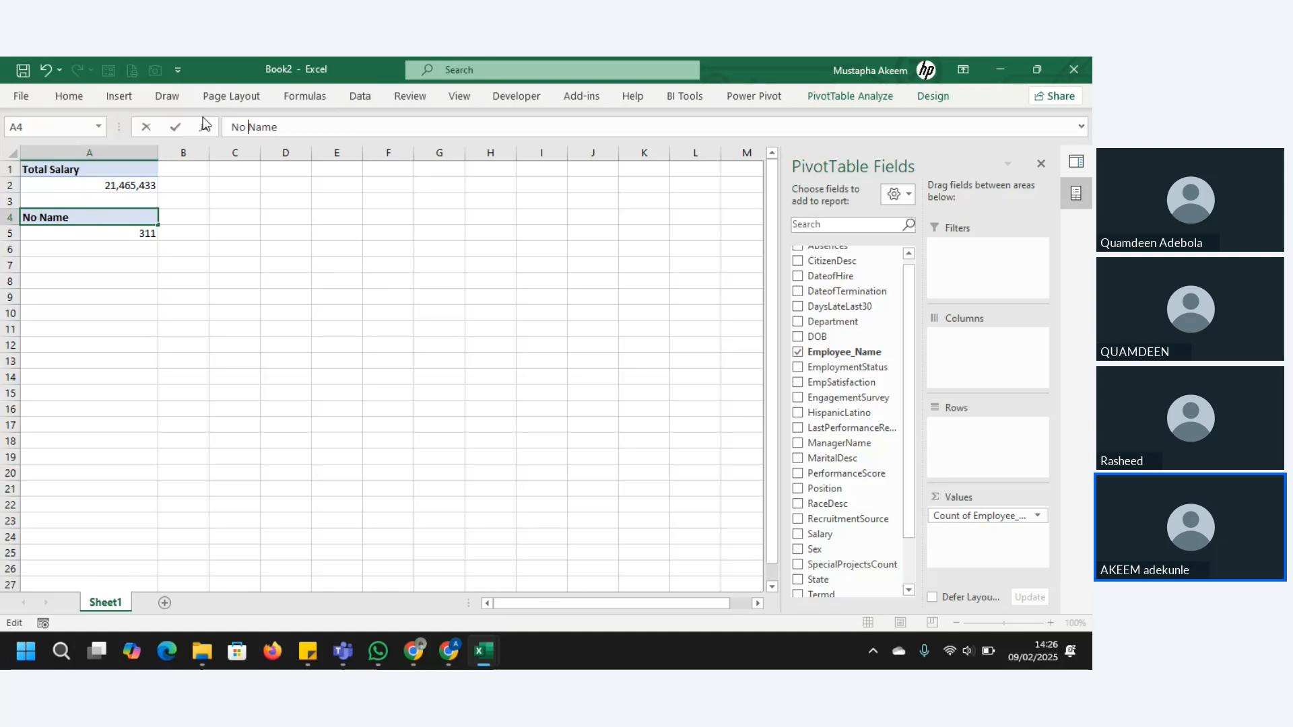
{"action": "type", "text": "of"}
{"action": "key", "text": "Delete"}
{"action": "key", "text": "Delete"}
{"action": "key", "text": "Delete"}
{"action": "type", "text": "Employee"}
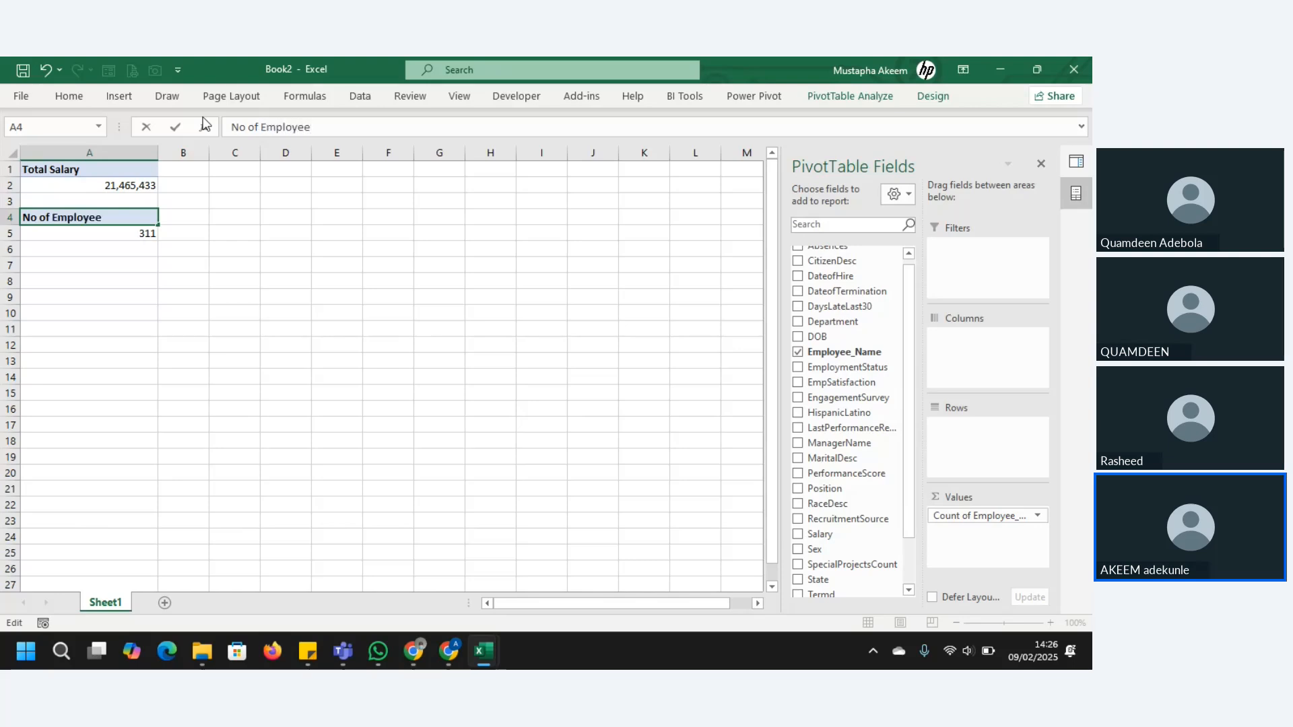
{"action": "key", "text": "Return"}
Check the PivotTable names of the Total Salary and No of Employee PivotTables
{"action": "left_click", "coordinate": [80, 169]}
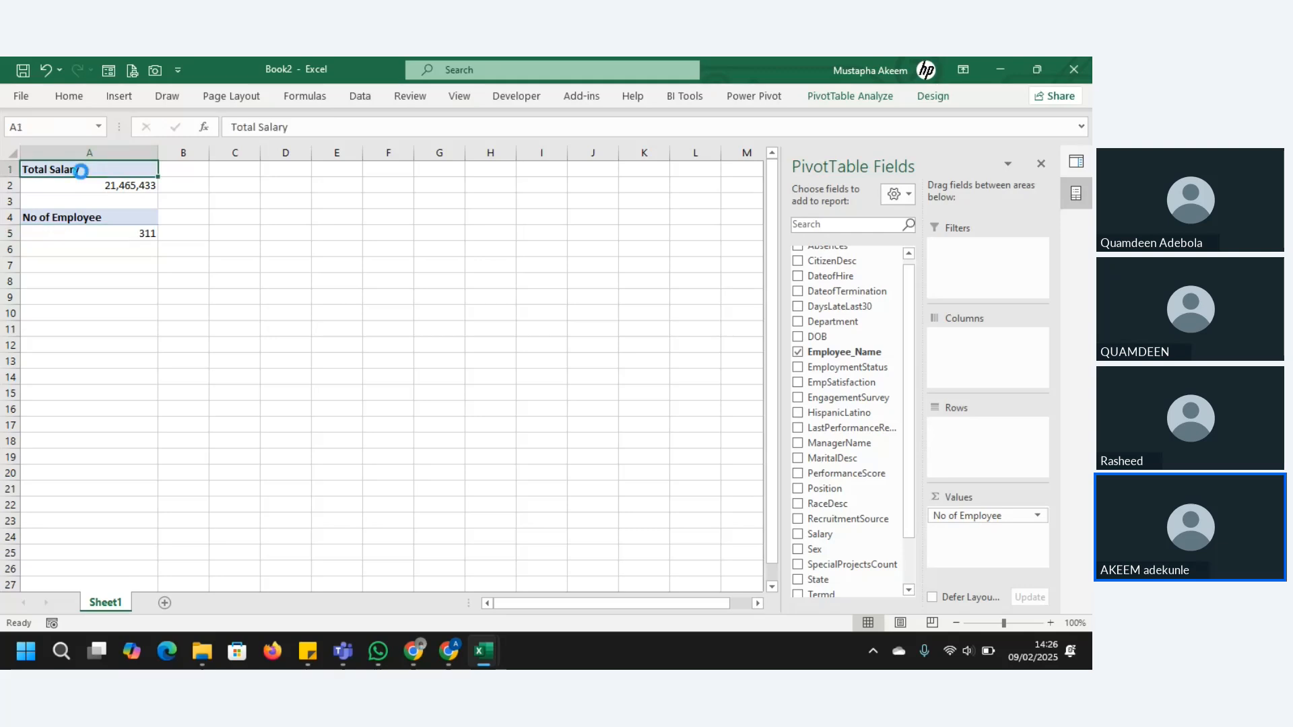
{"action": "left_click", "coordinate": [872, 96]}
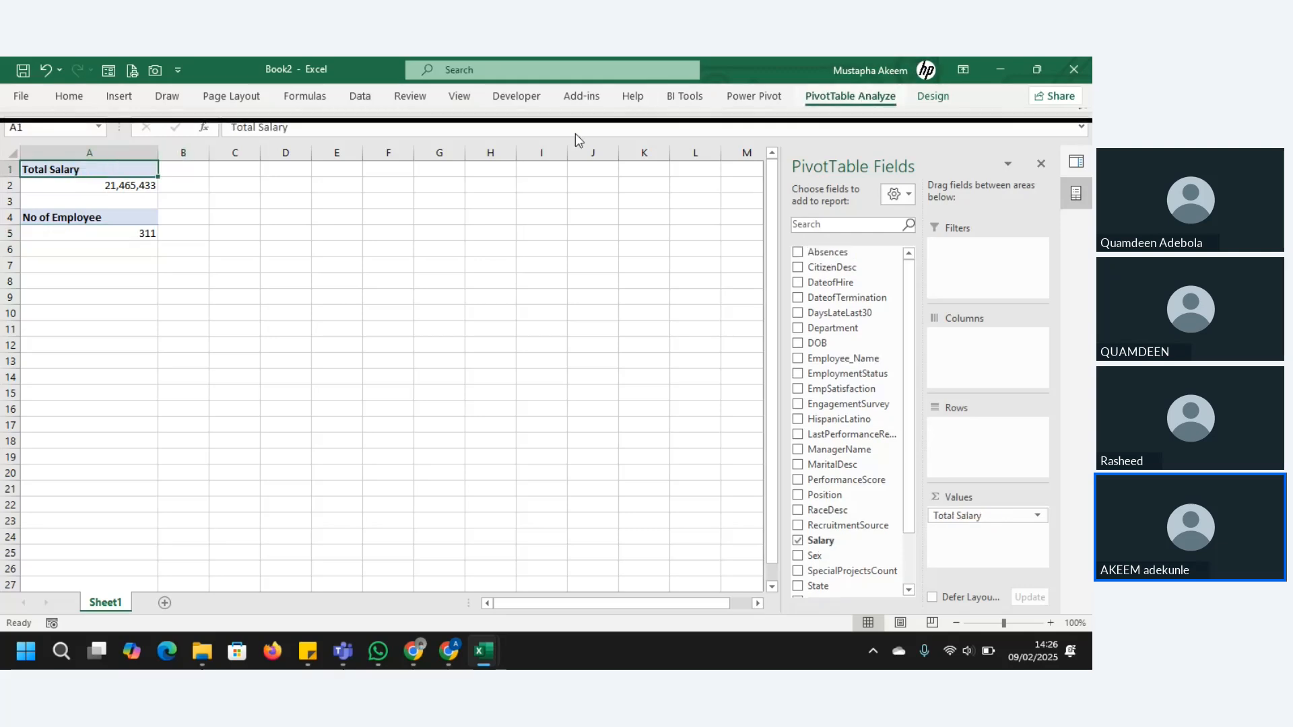
{"action": "left_click", "coordinate": [67, 201]}
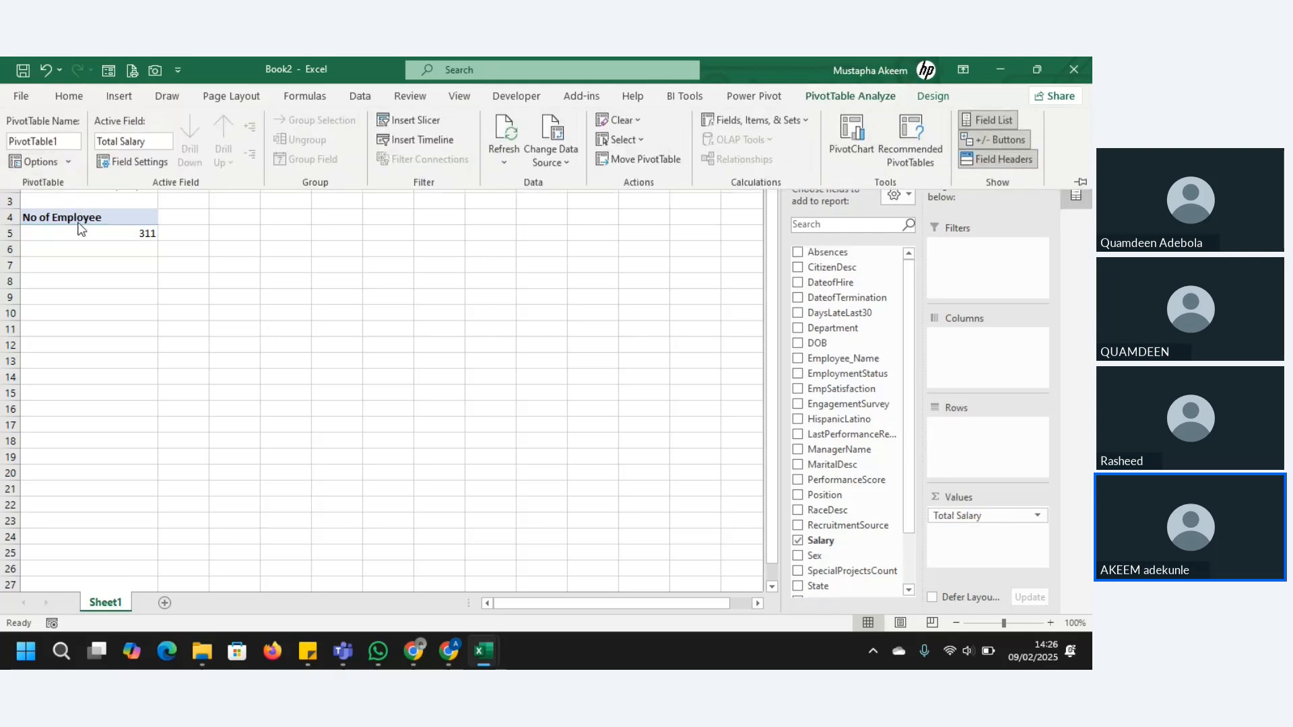
{"action": "left_click", "coordinate": [78, 222]}
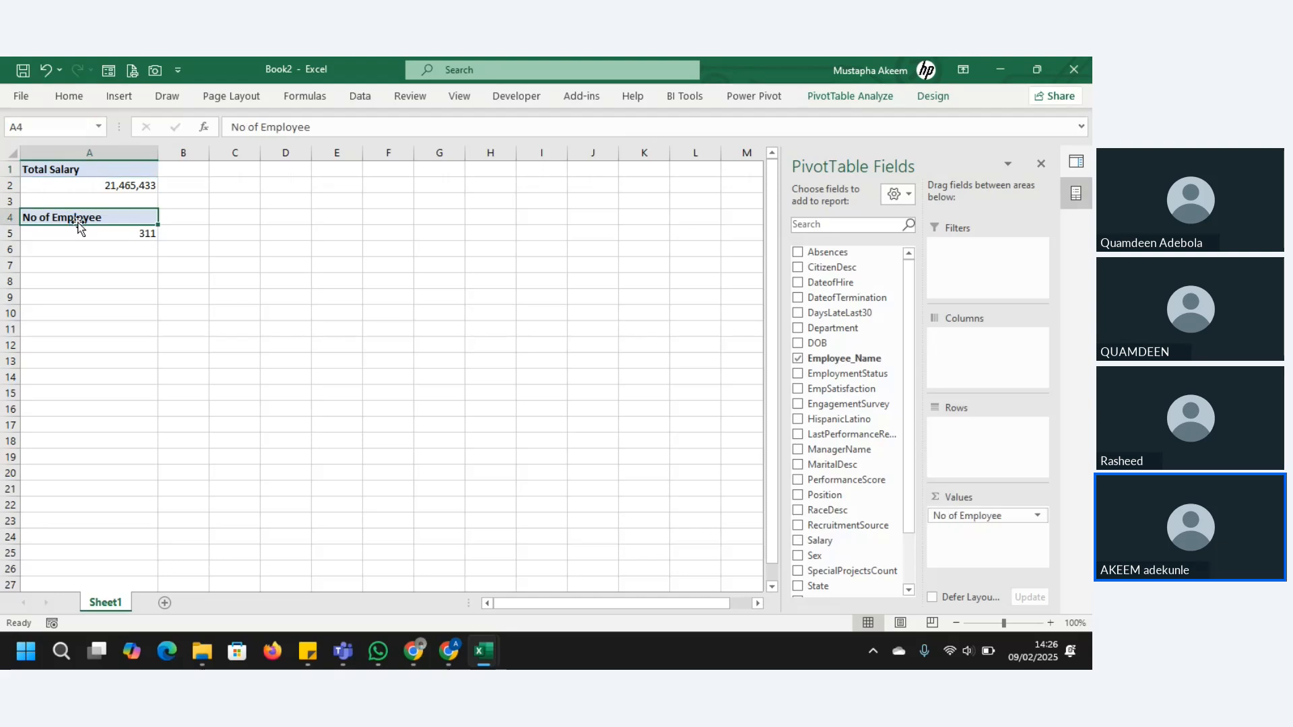
{"action": "left_click", "coordinate": [852, 95]}
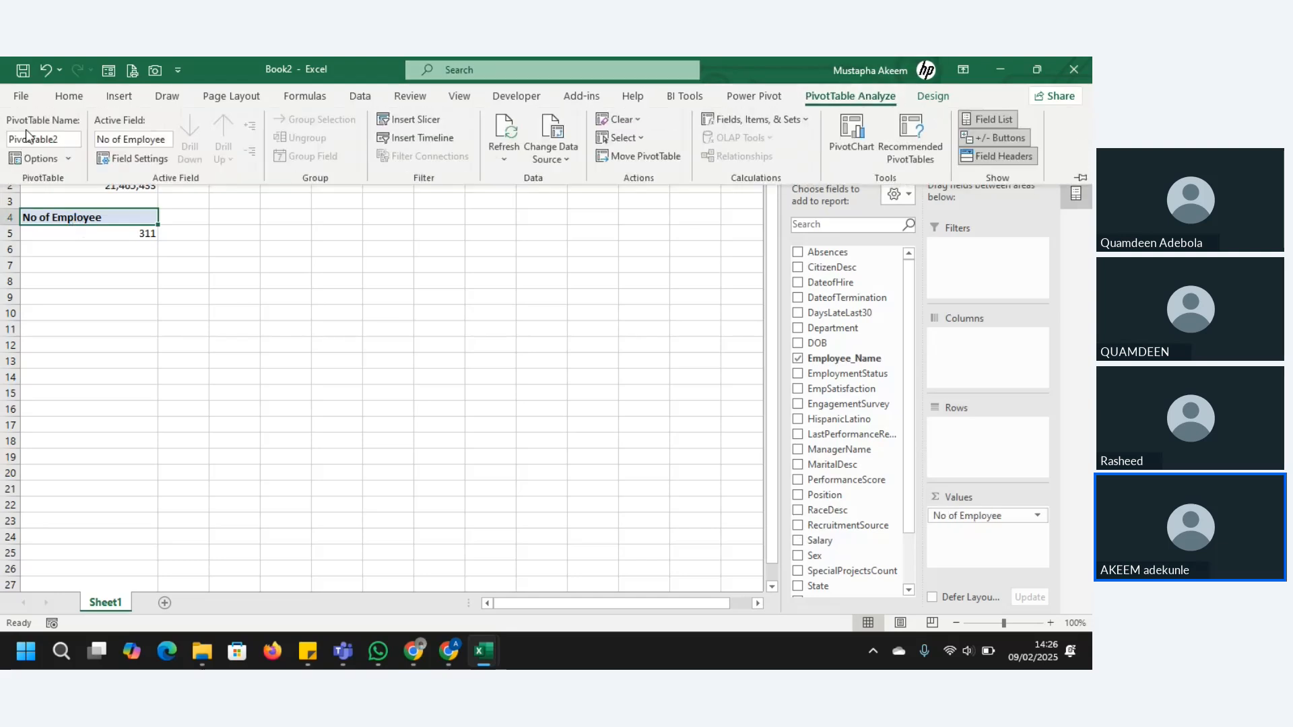
{"action": "left_click", "coordinate": [110, 249]}
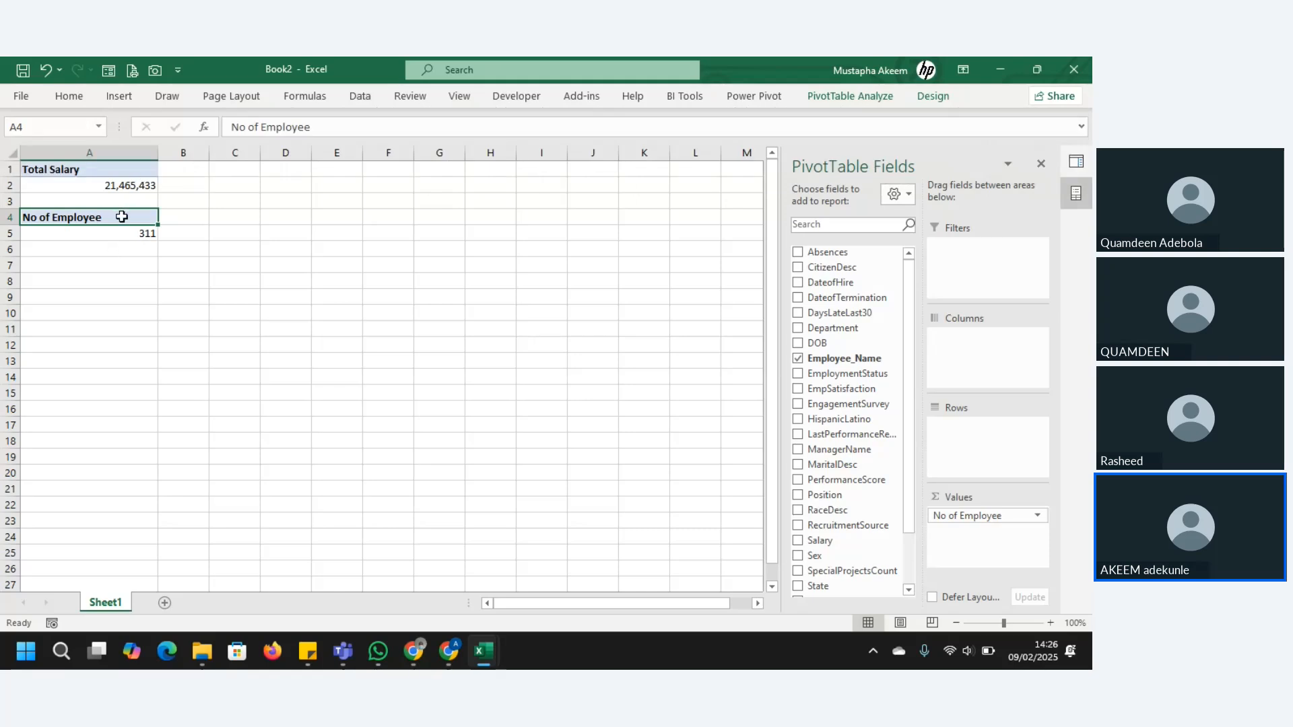
Duplicate the No of Employee PivotTable by copying A4:A5 to cell A8
{"action": "left_click_drag", "start_coordinate": [121, 216], "coordinate": [124, 229]}
{"action": "key", "text": "ctrl+c"}
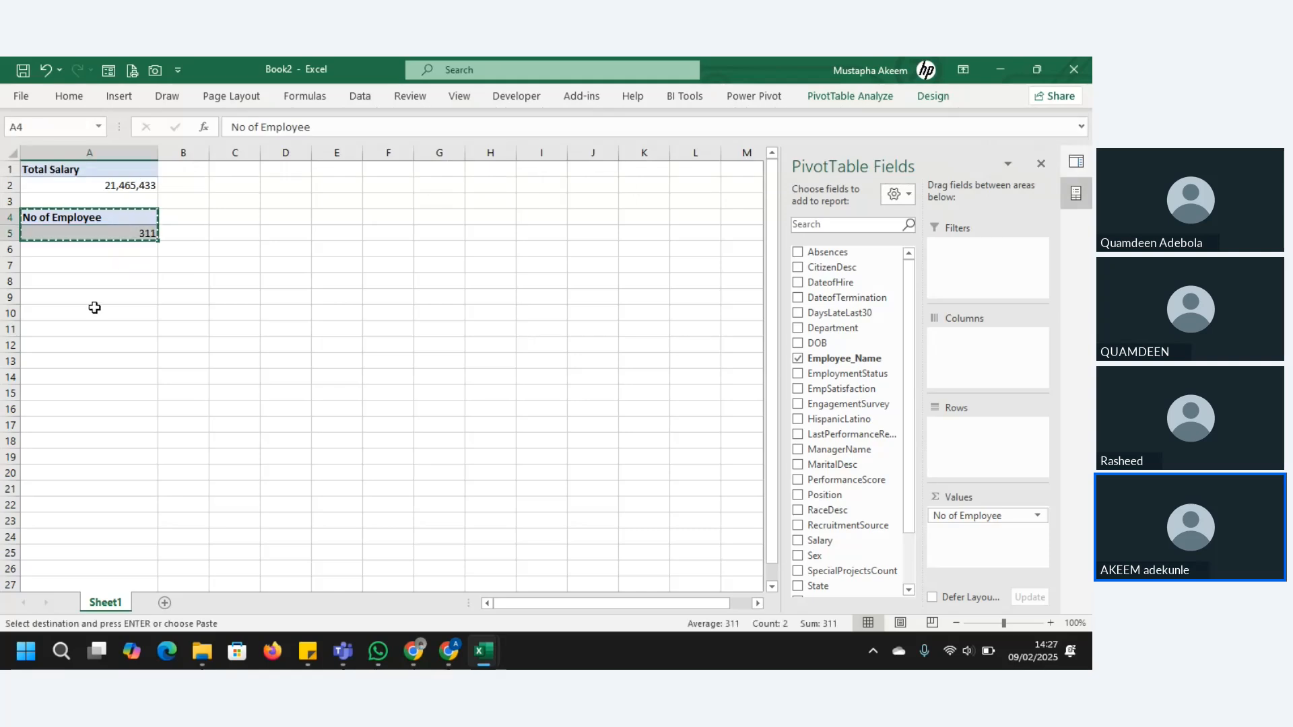
{"action": "left_click", "coordinate": [83, 279]}
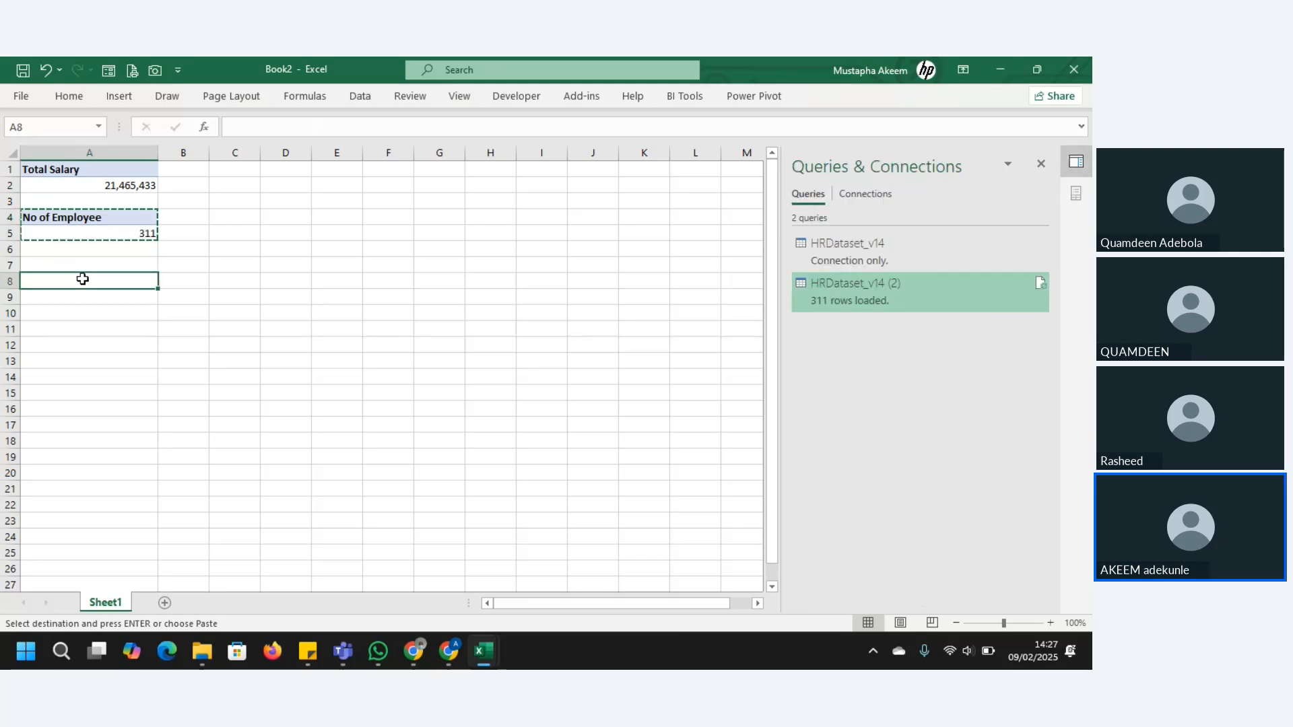
{"action": "key", "text": "ctrl+v"}
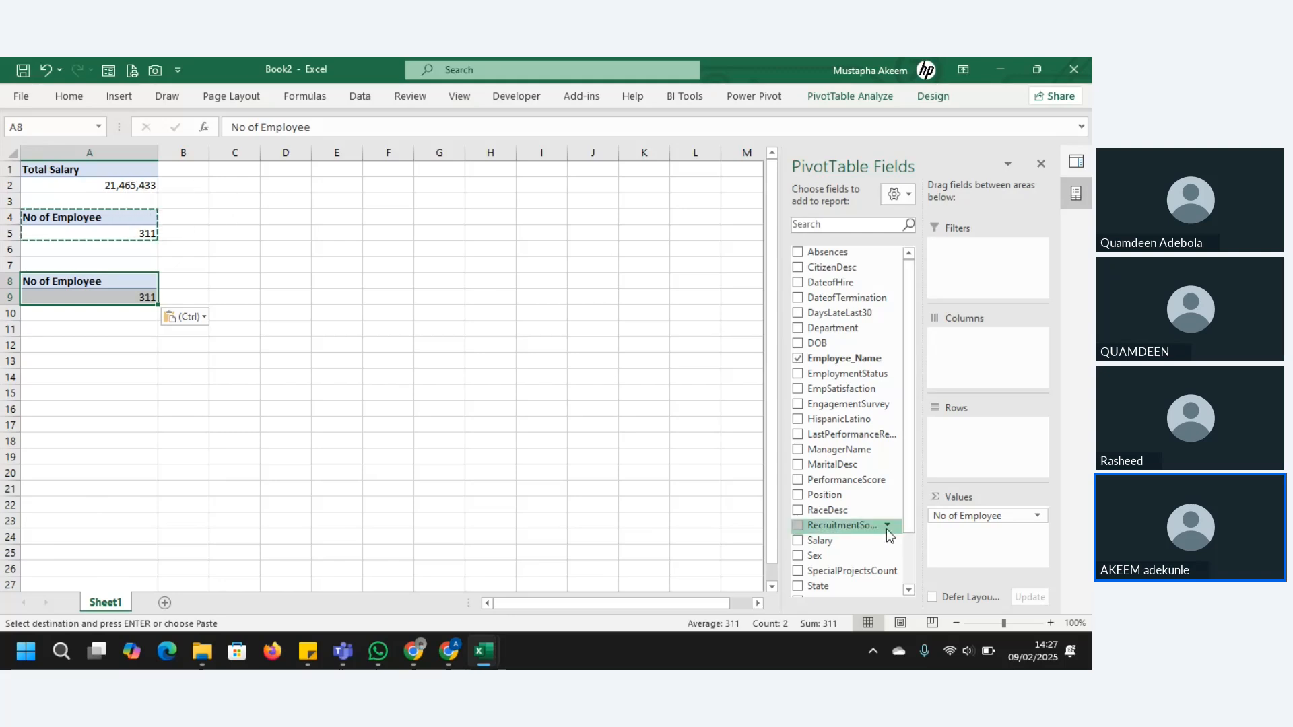
Add the EmploymentStatus field to the Rows area of the PivotTable at A8 and go through its status labels
{"action": "scroll", "coordinate": [912, 478], "scroll_direction": "down", "scroll_amount": 3}
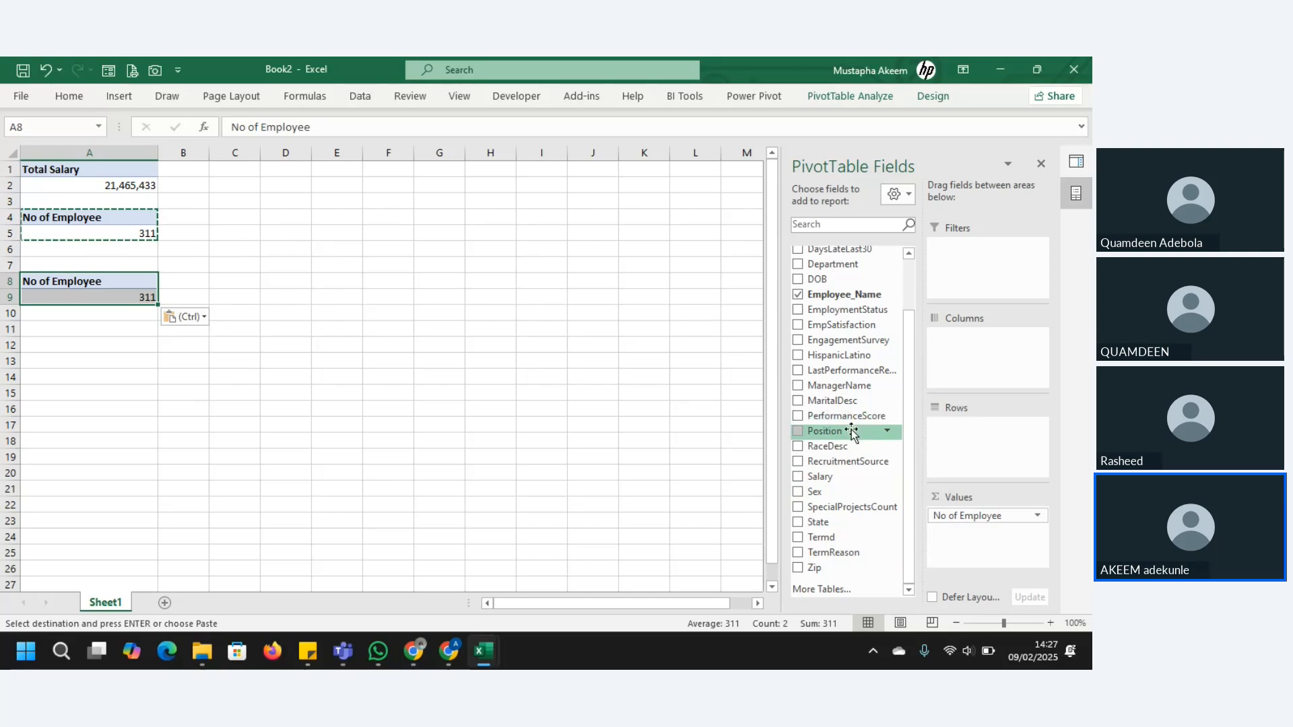
{"action": "left_click_drag", "start_coordinate": [911, 375], "coordinate": [910, 341]}
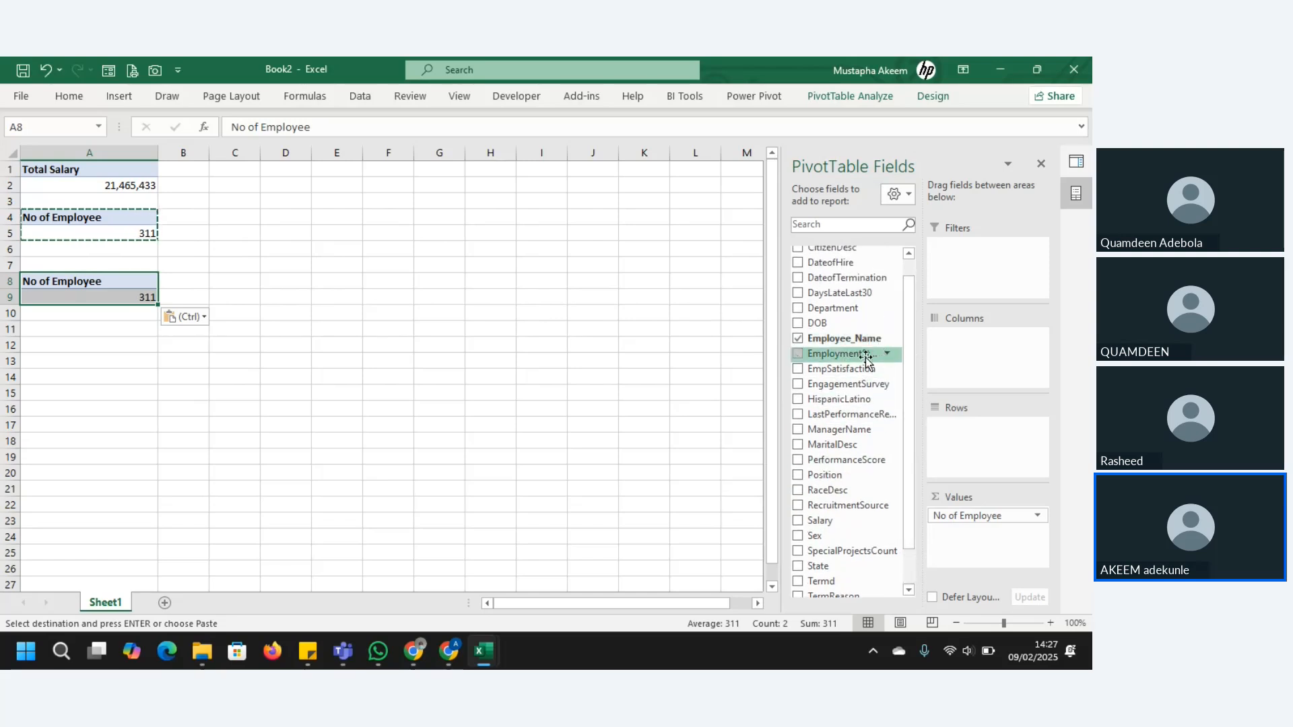
{"action": "left_click_drag", "start_coordinate": [844, 355], "coordinate": [969, 442]}
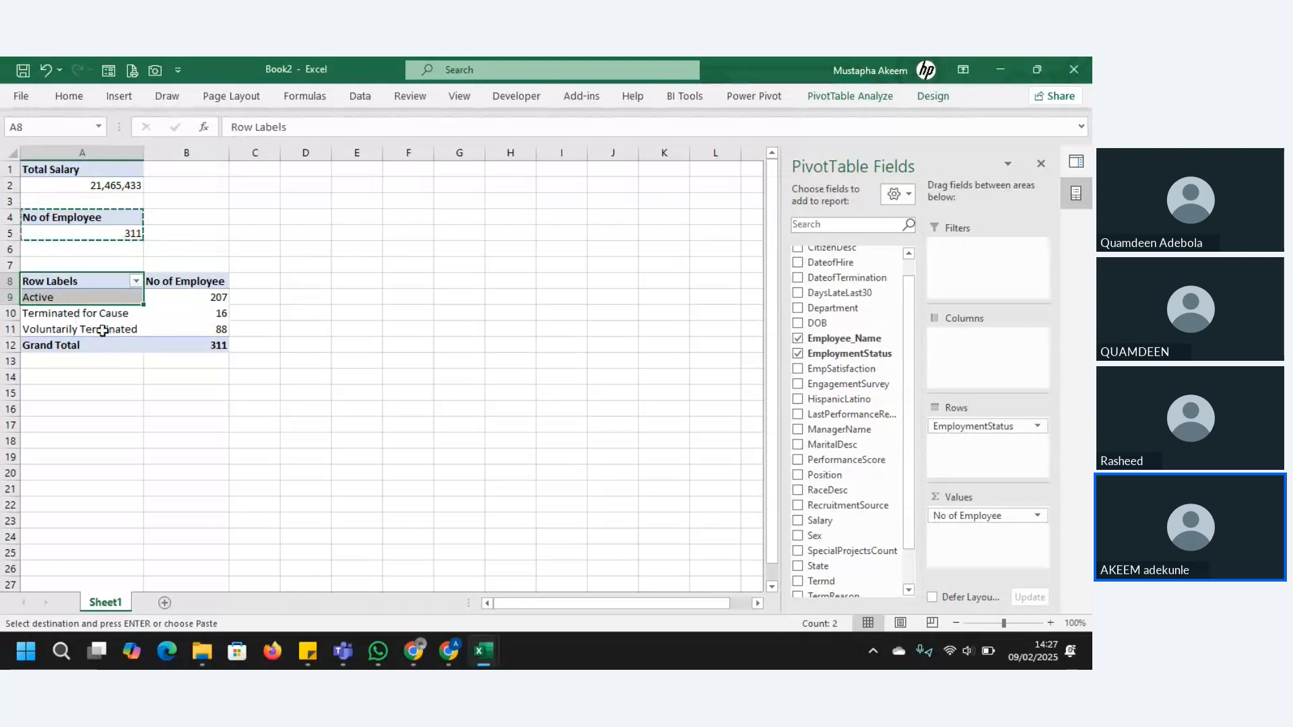
{"action": "left_click", "coordinate": [91, 299]}
{"action": "left_click", "coordinate": [86, 315]}
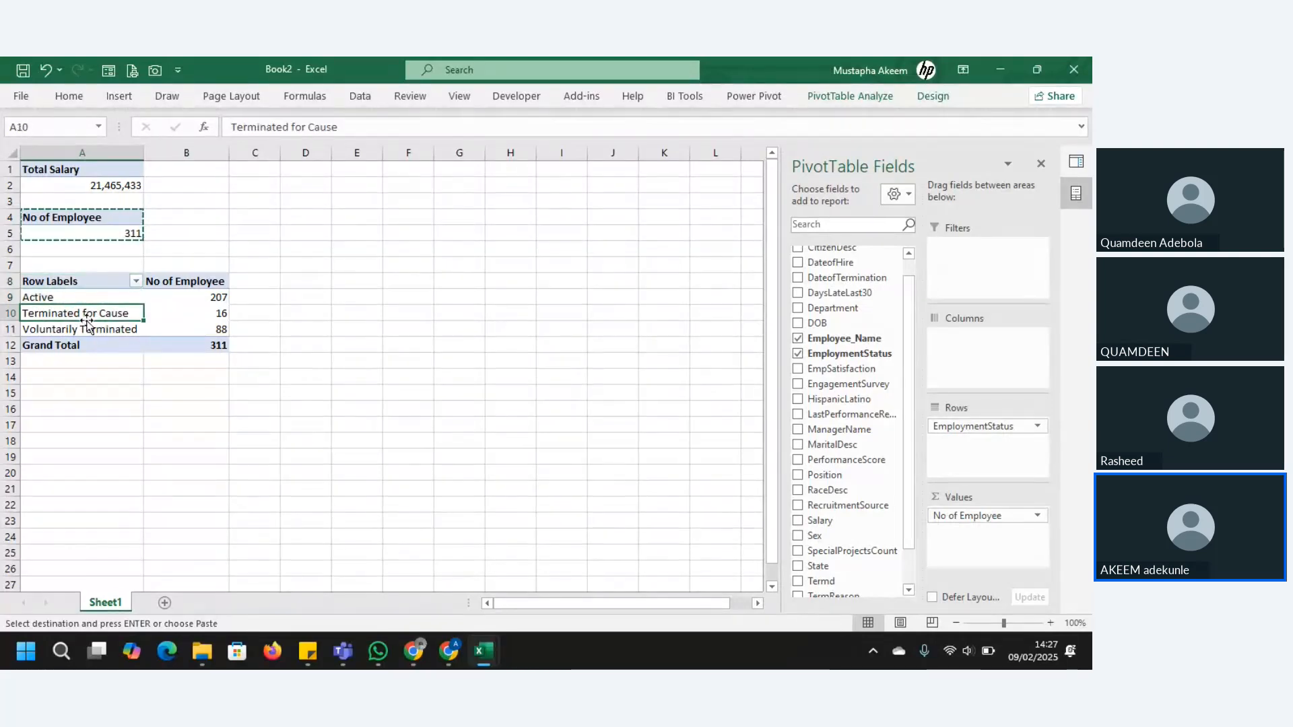
{"action": "left_click", "coordinate": [101, 332]}
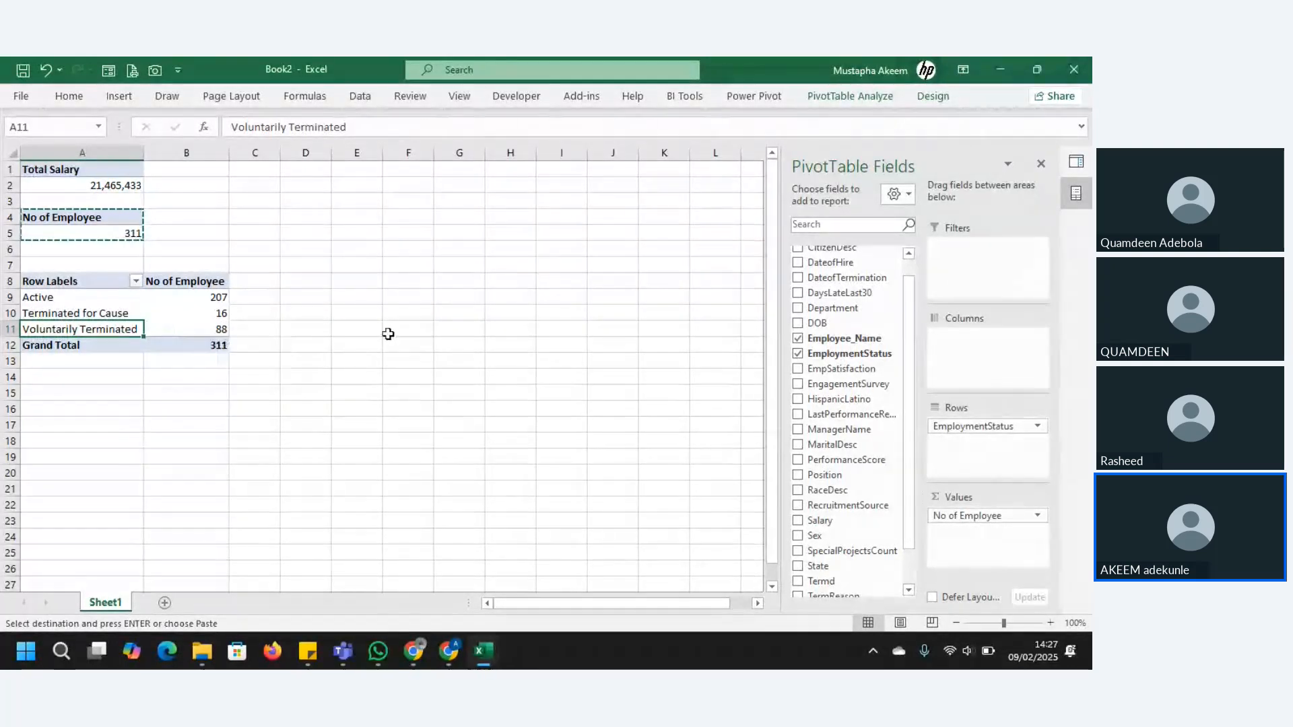
Paste another copy of the No of Employee PivotTable at cell A14 and add the EmpSatisfaction field to its Rows area
{"action": "left_click", "coordinate": [53, 378]}
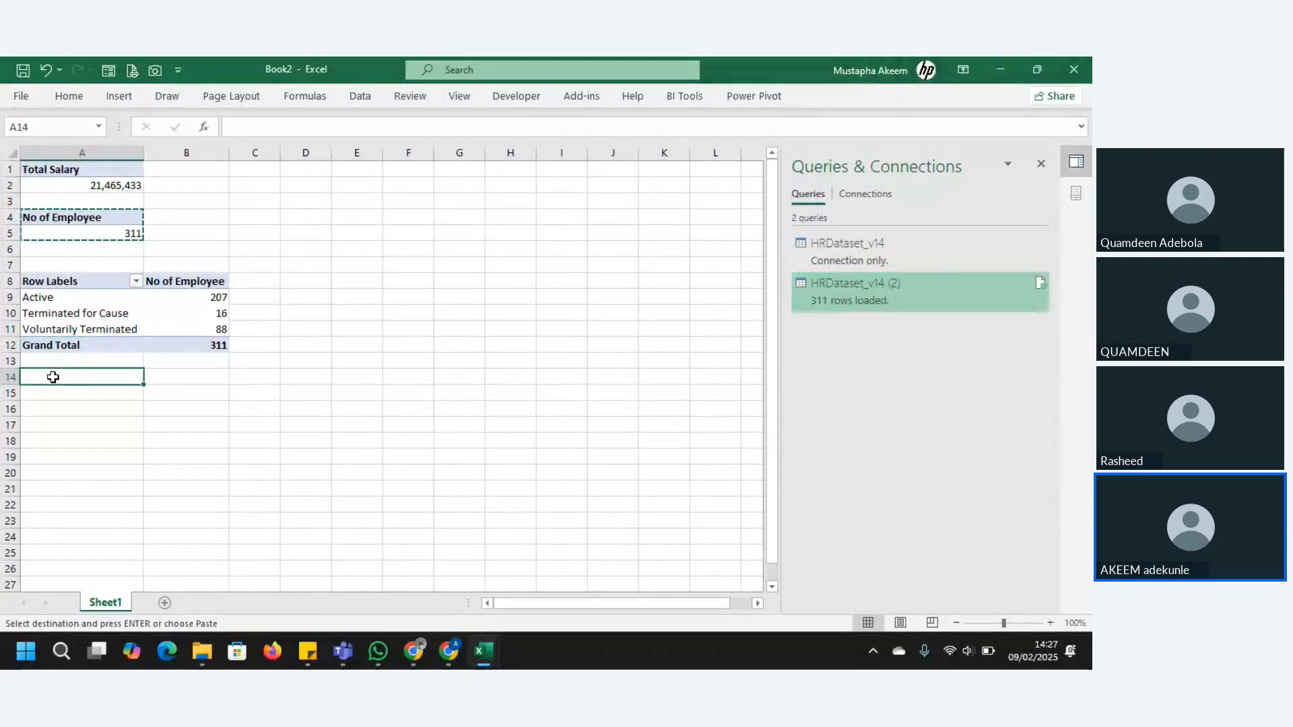
{"action": "type", "text": "No of Employee 311"}
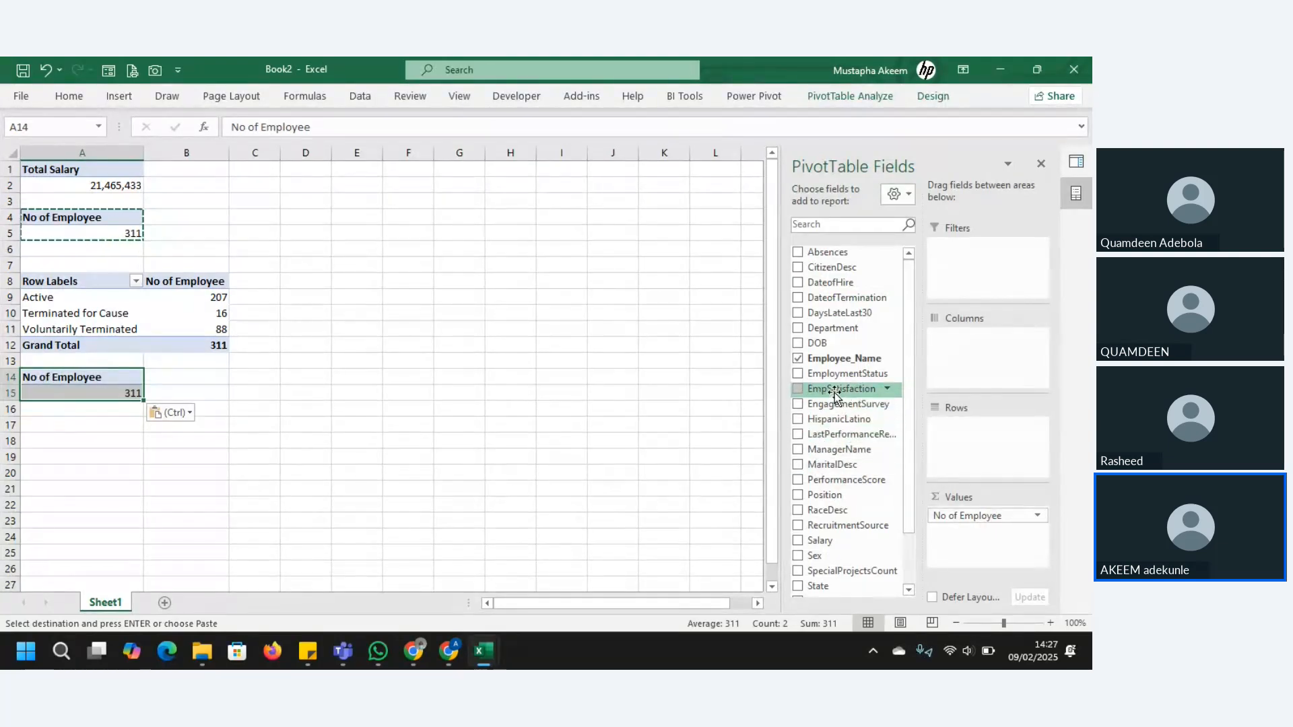
{"action": "left_click_drag", "start_coordinate": [834, 393], "coordinate": [986, 453]}
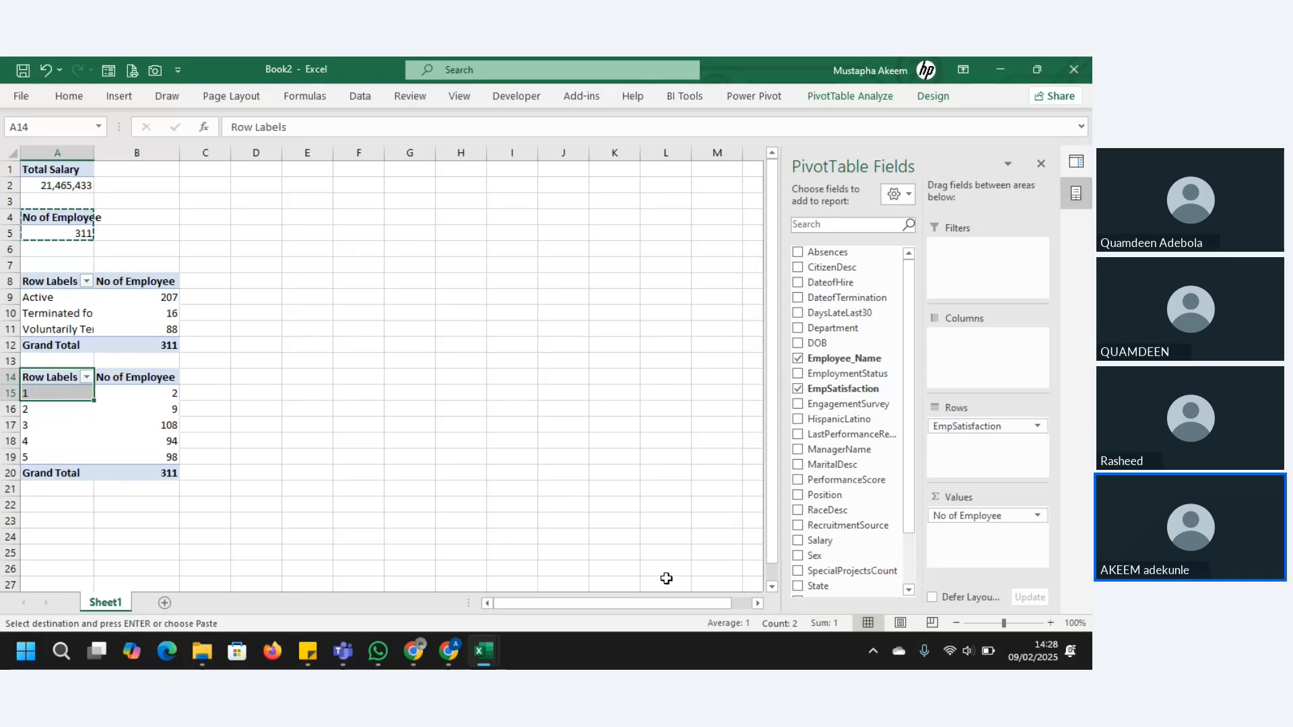
Switch to the HRDataset_v14 workbook and go through the columns along row 11 up to the end of the data
{"action": "mouse_move", "coordinate": [483, 648]}
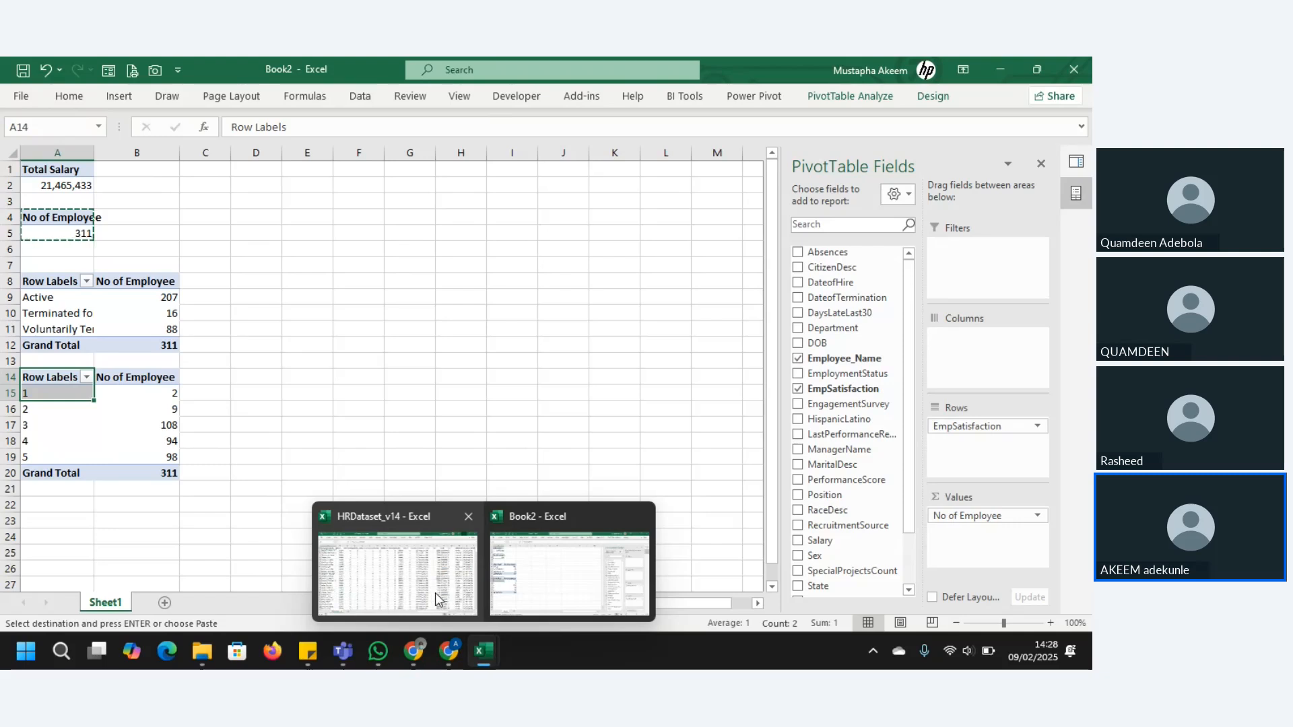
{"action": "left_click", "coordinate": [435, 593]}
{"action": "left_click", "coordinate": [508, 328]}
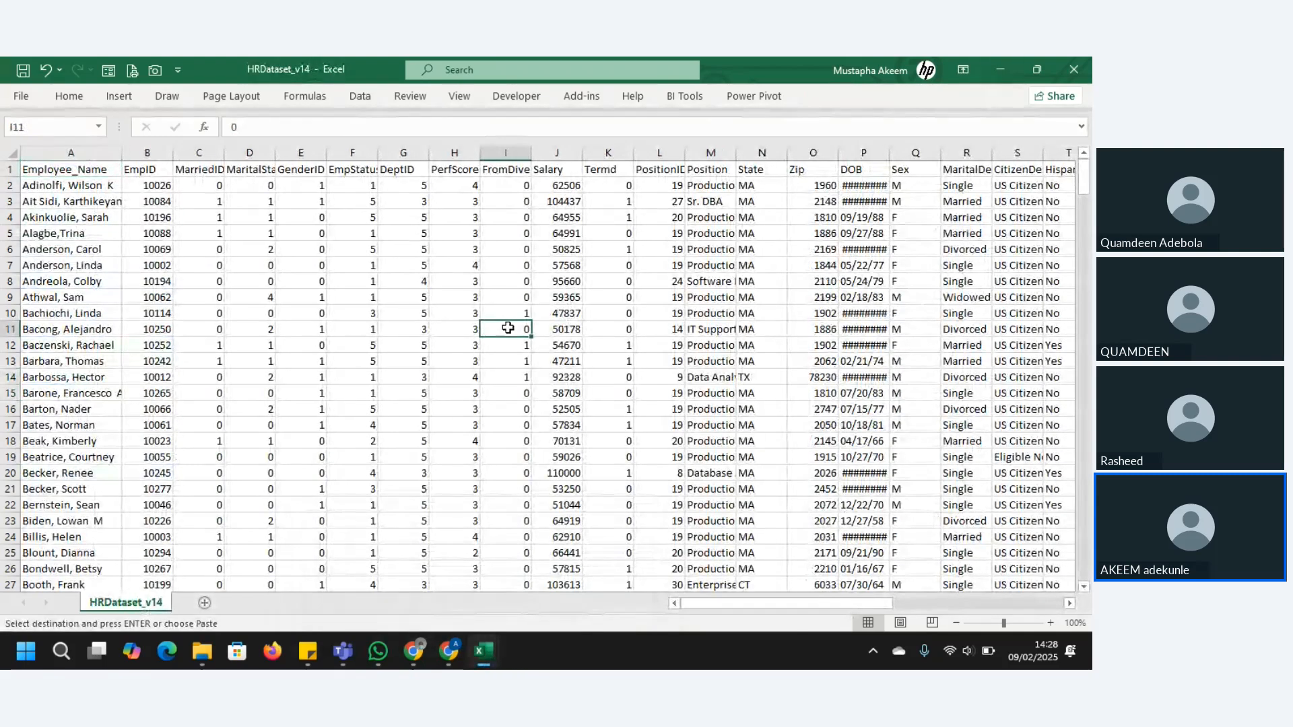
{"action": "key", "text": "Right"}
{"action": "key", "text": "Right"}
{"action": "key", "text": "Right"}
{"action": "key", "text": "Right"}
{"action": "key", "text": "Right"}
{"action": "key", "text": "Right"}
{"action": "key", "text": "Right"}
{"action": "key", "text": "Right"}
{"action": "key", "text": "Right"}
{"action": "key", "text": "Right"}
{"action": "key", "text": "Right"}
{"action": "key", "text": "Right"}
{"action": "key", "text": "Right"}
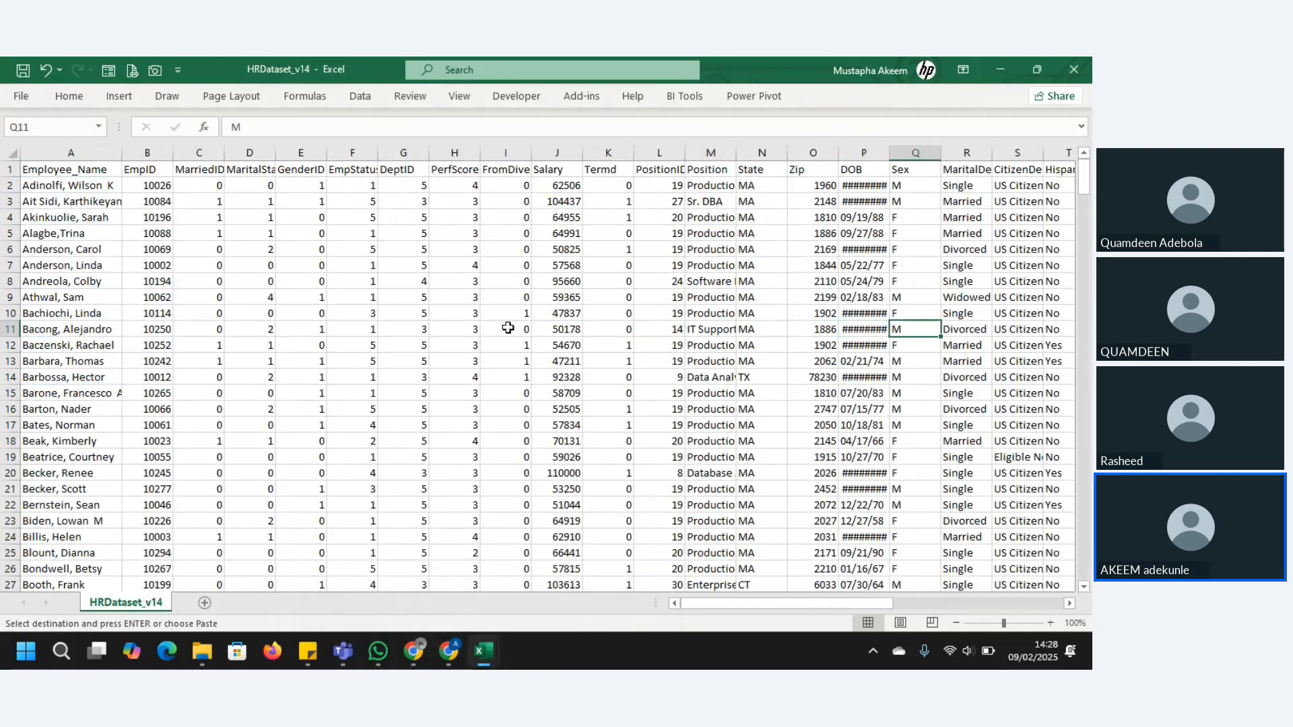
{"action": "key", "text": "Right"}
{"action": "key", "text": "Right"}
{"action": "key", "text": "Right"}
{"action": "key", "text": "Right"}
{"action": "key", "text": "Right"}
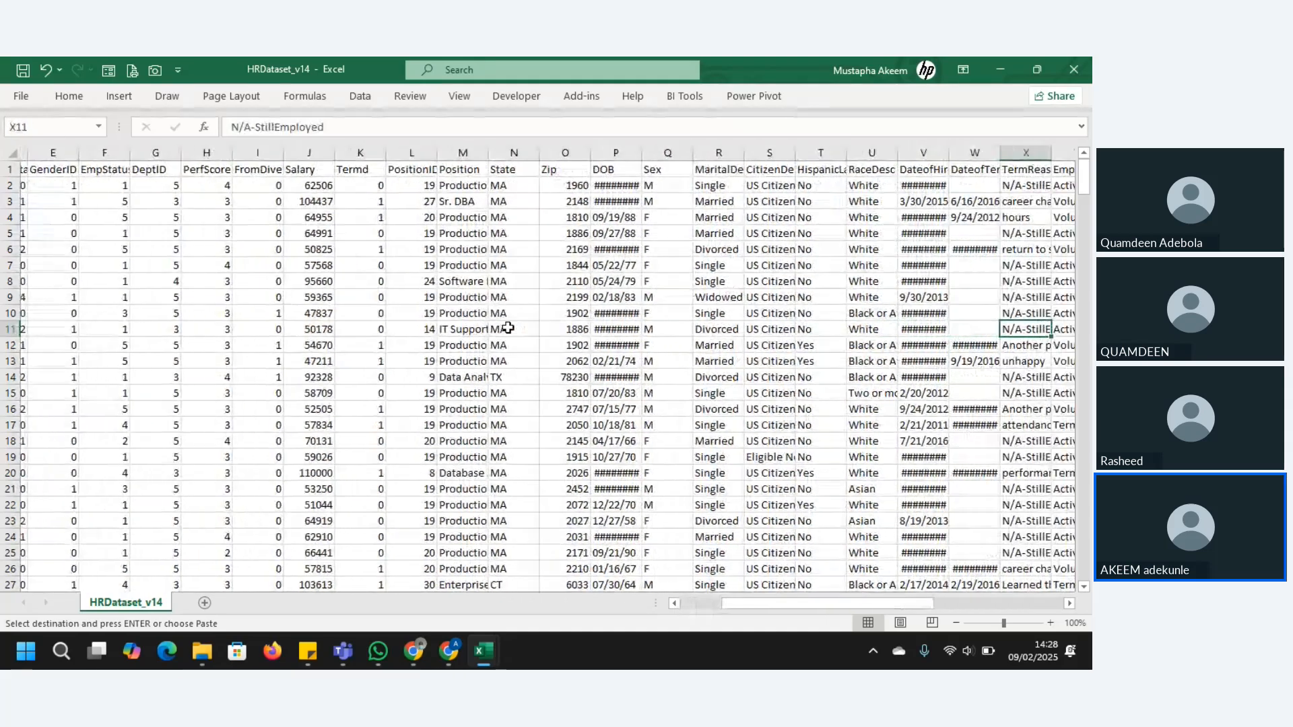
{"action": "key", "text": "Right"}
{"action": "key", "text": "Right"}
{"action": "key", "text": "Right"}
{"action": "key", "text": "Right"}
{"action": "key", "text": "Right"}
{"action": "key", "text": "Right"}
{"action": "key", "text": "Right"}
{"action": "key", "text": "Right"}
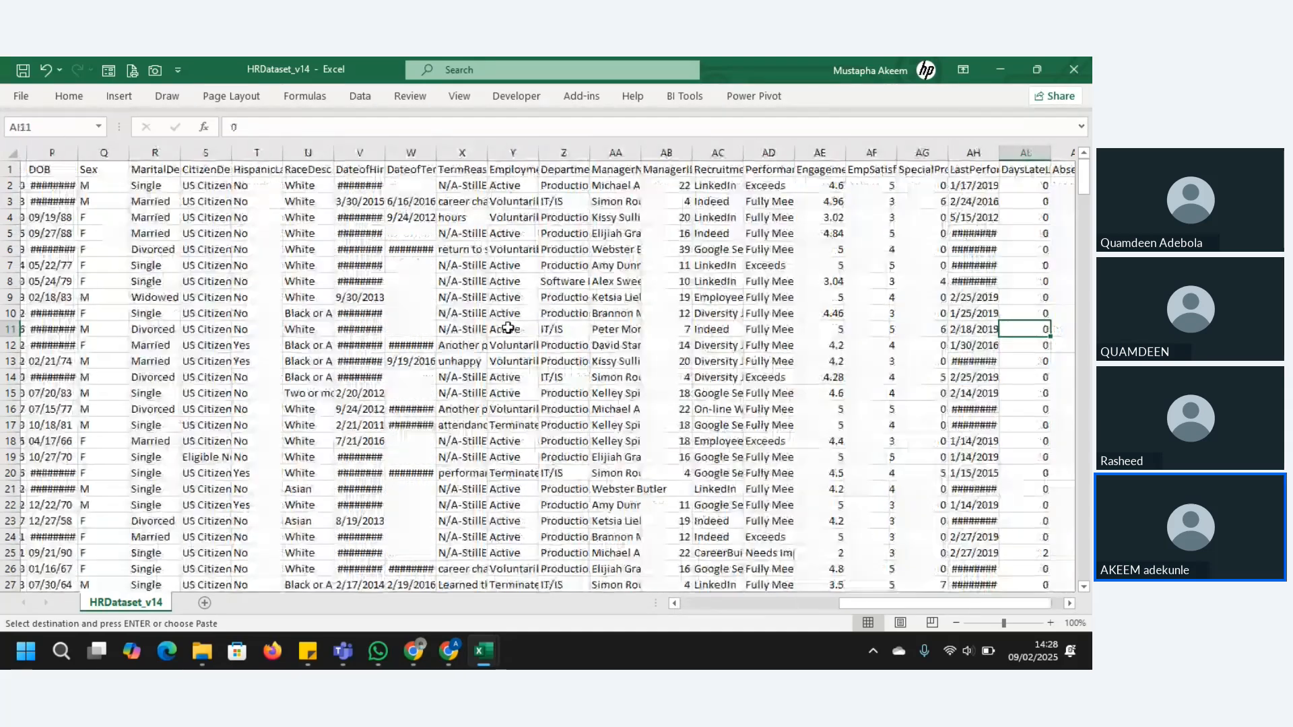
{"action": "key", "text": "Right"}
{"action": "key", "text": "Right"}
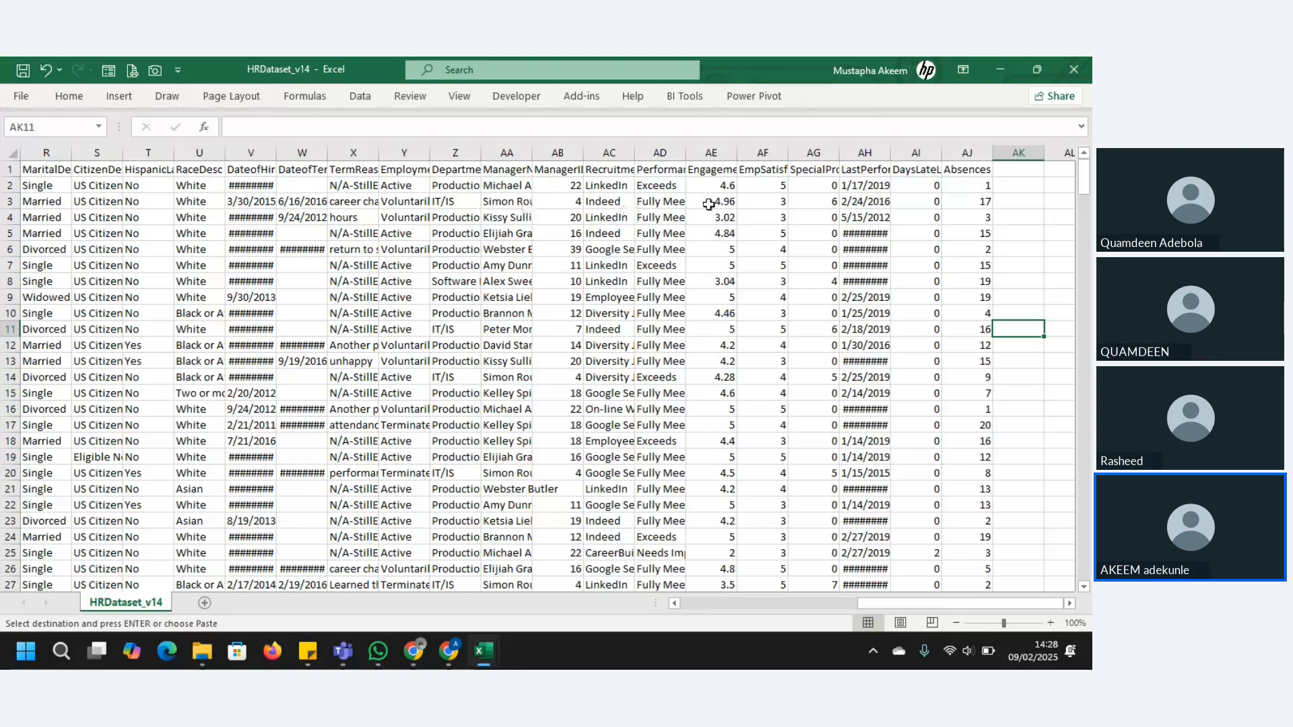
{"action": "left_click", "coordinate": [760, 174]}
{"action": "right_click", "coordinate": [759, 176]}
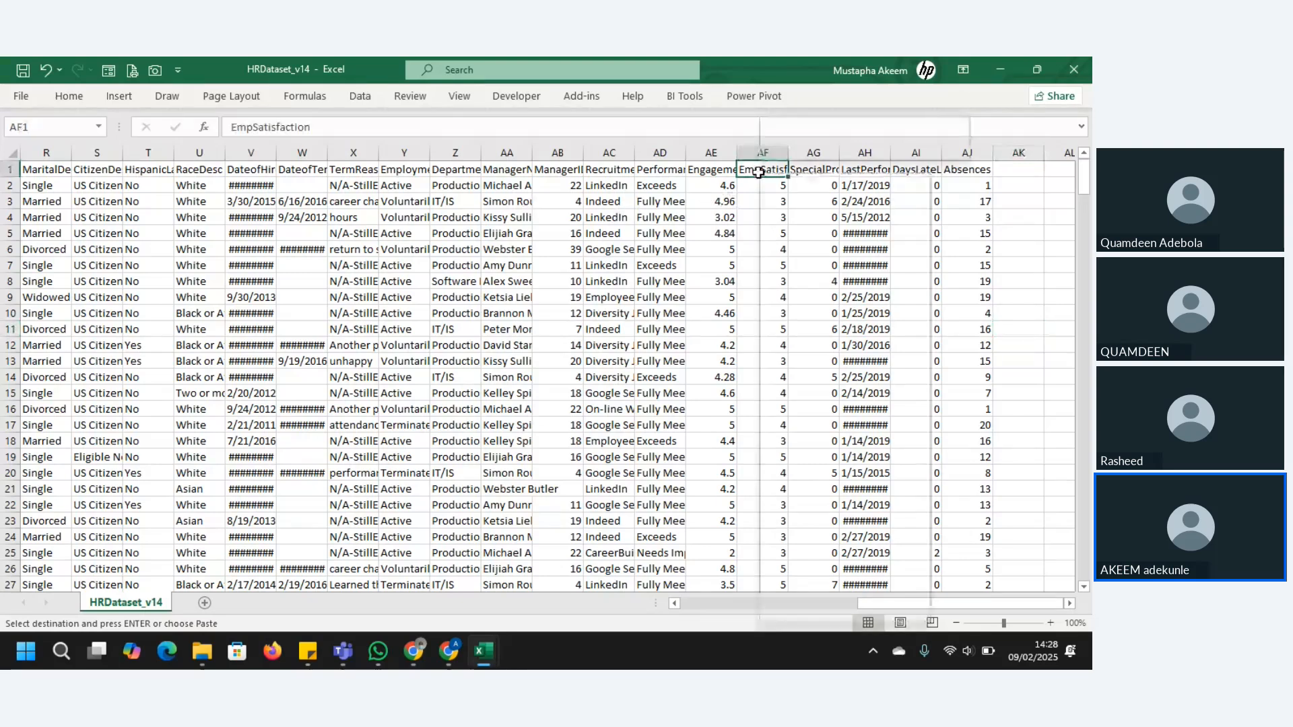
{"action": "left_click", "coordinate": [798, 206]}
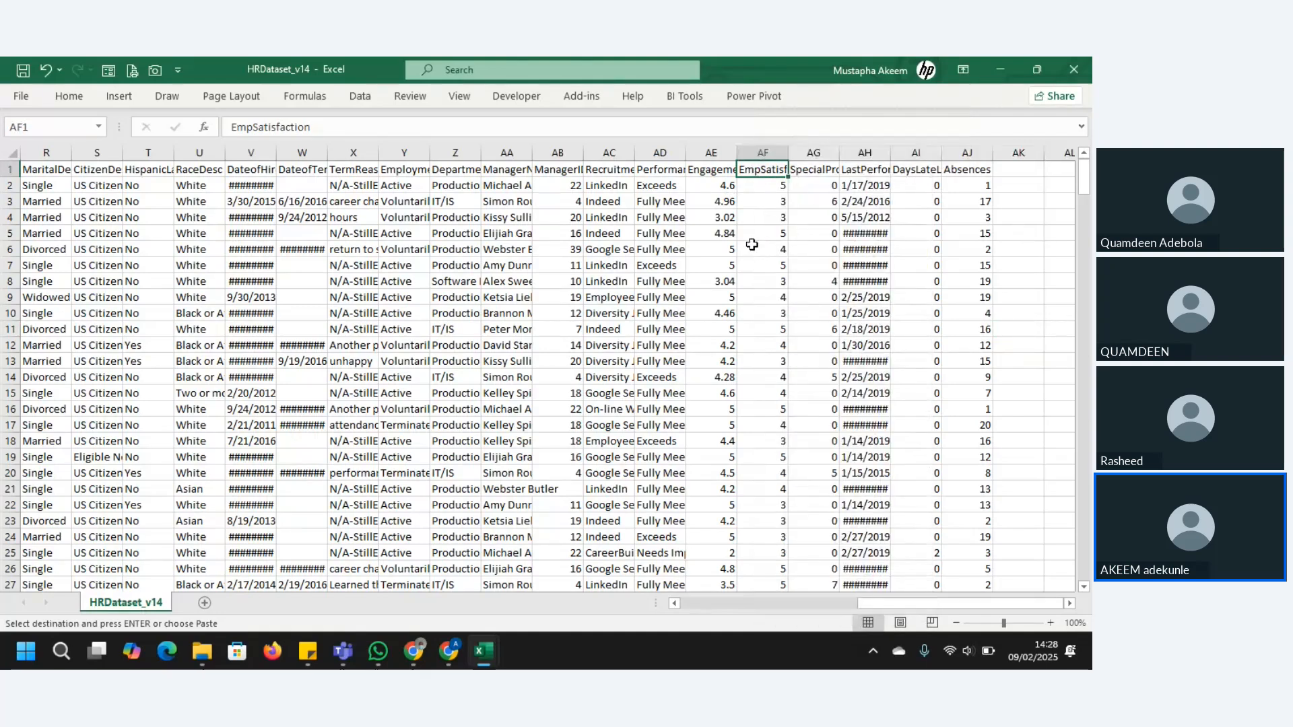
{"action": "left_click", "coordinate": [774, 185]}
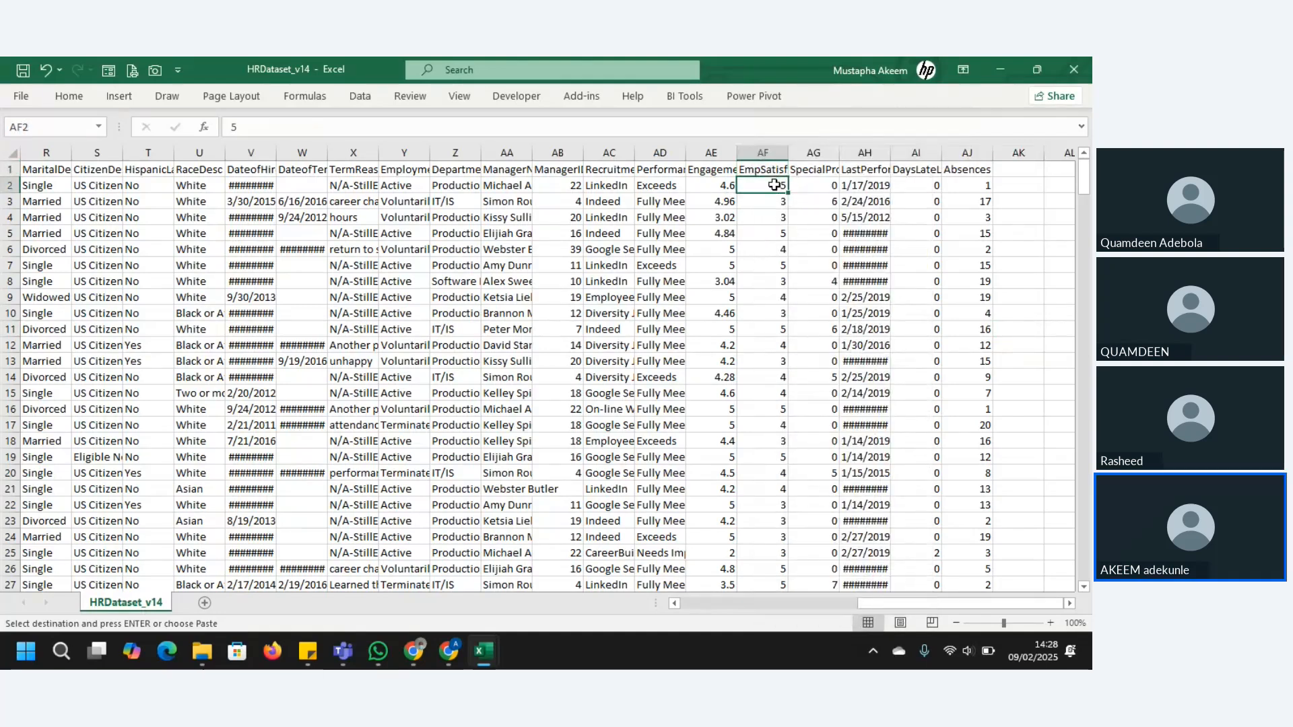
{"action": "right_click", "coordinate": [775, 185]}
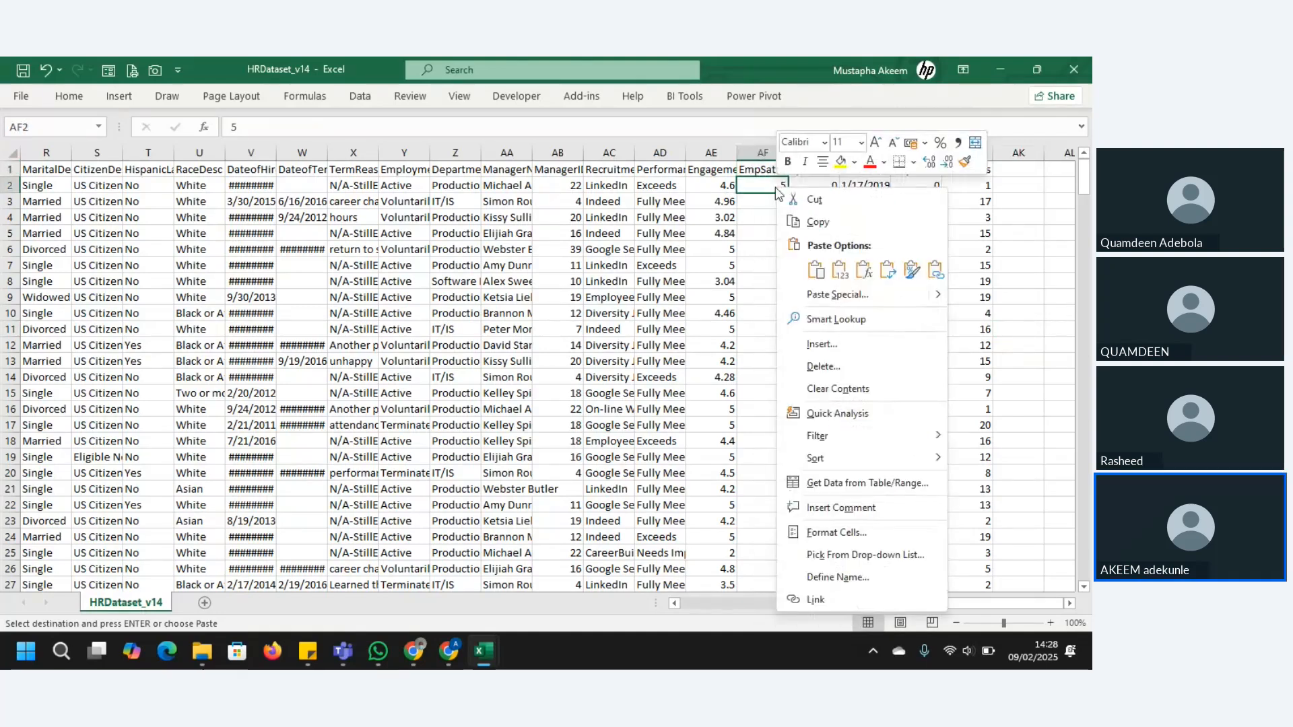
{"action": "left_click", "coordinate": [813, 269]}
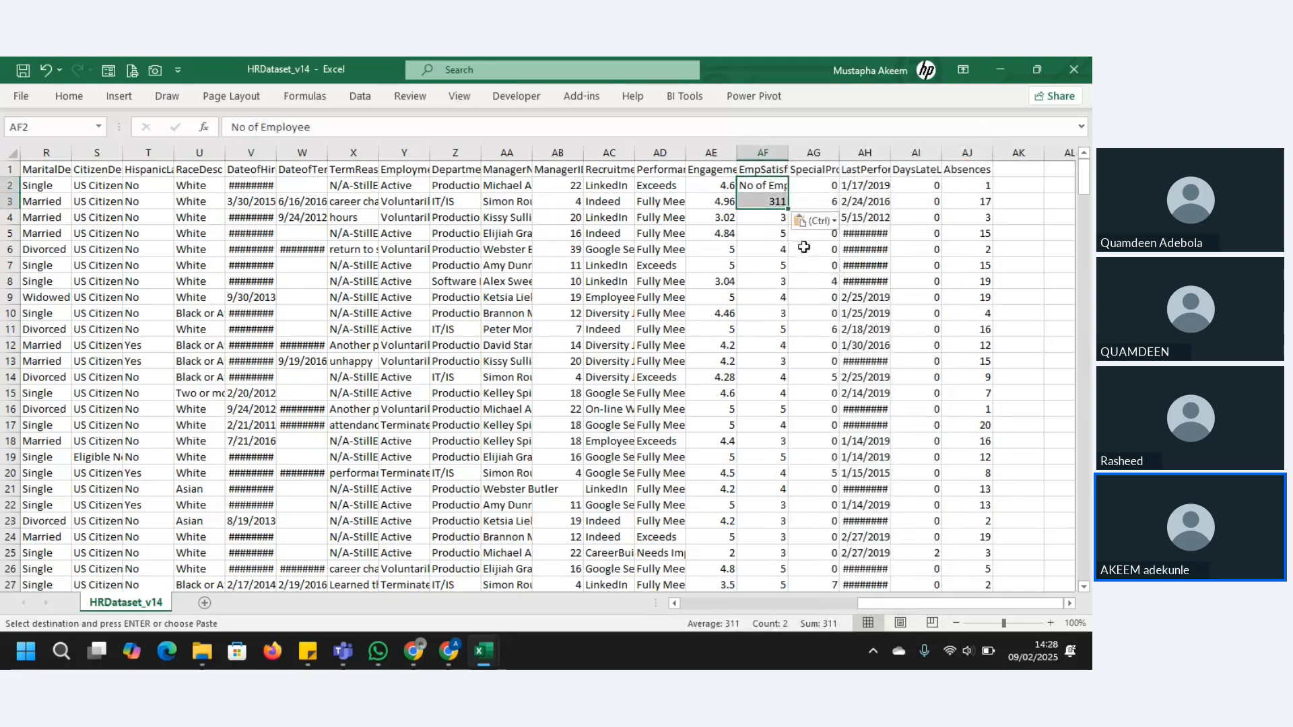
{"action": "key", "text": "ctrl+z"}
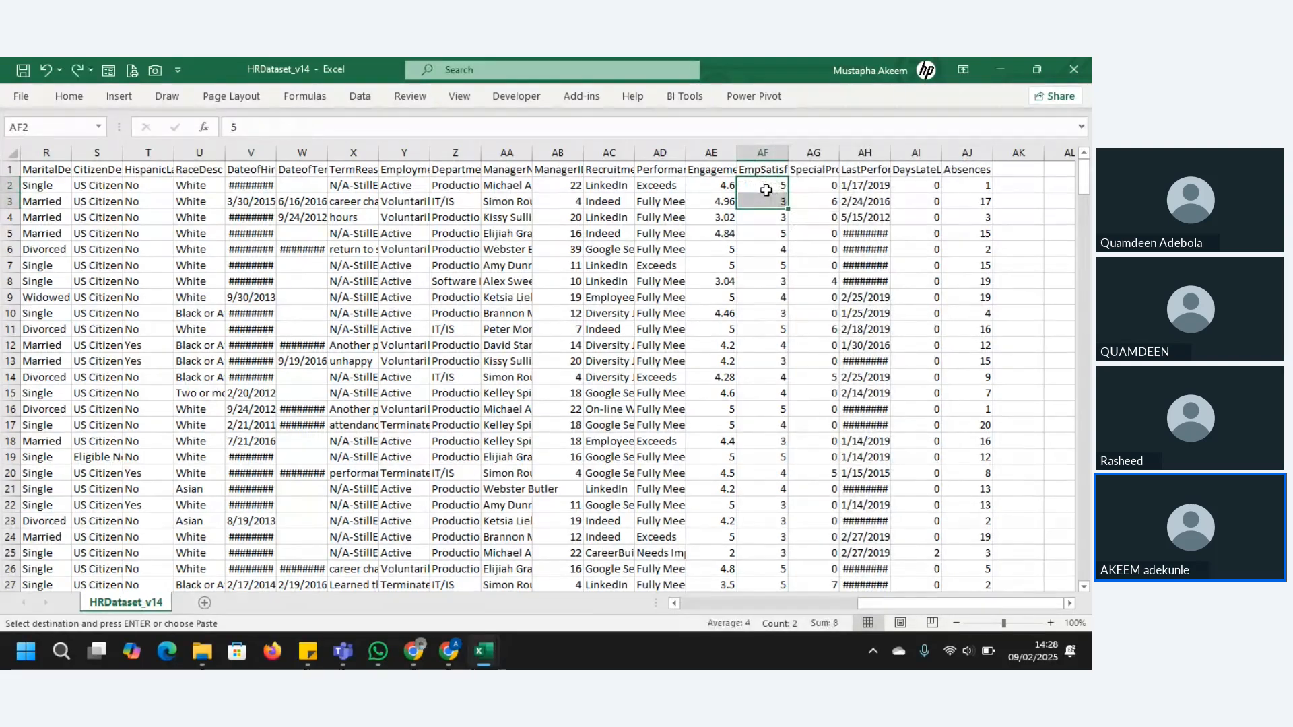
Filter the EmpSatisfaction column by the value of cell AF2, which is 5
{"action": "right_click", "coordinate": [768, 193]}
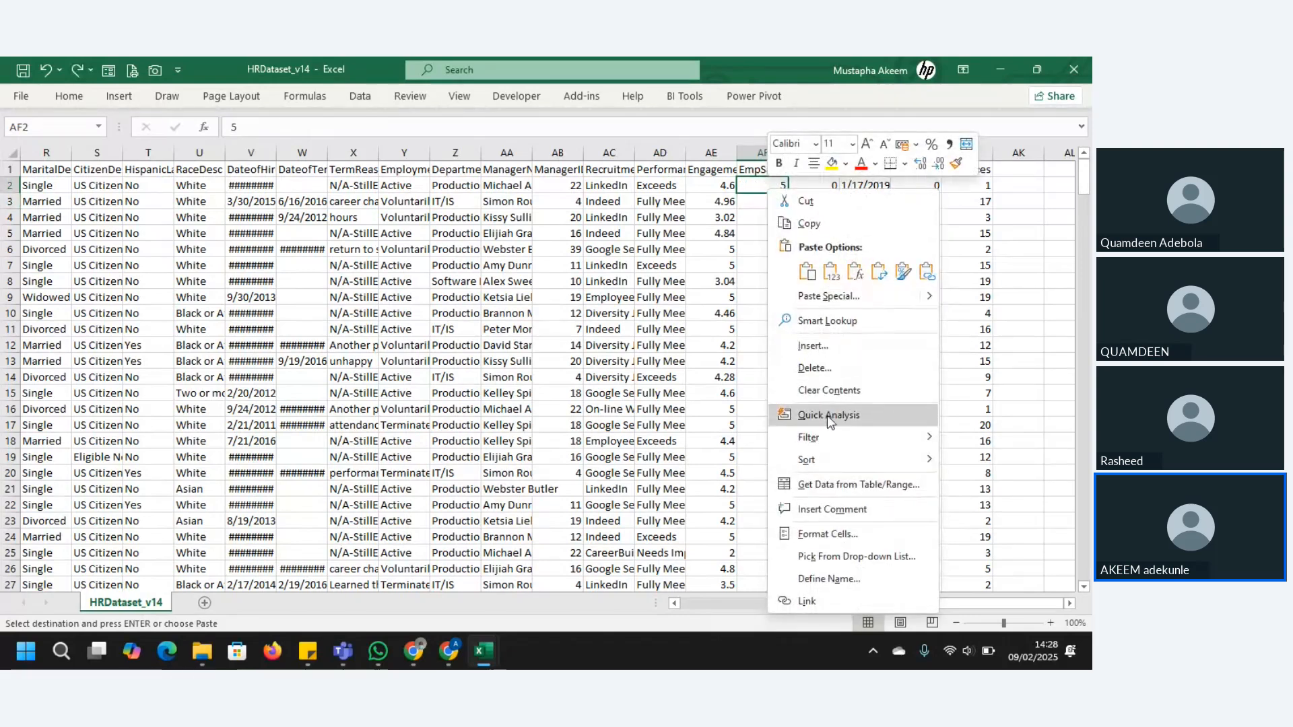
{"action": "mouse_move", "coordinate": [836, 437]}
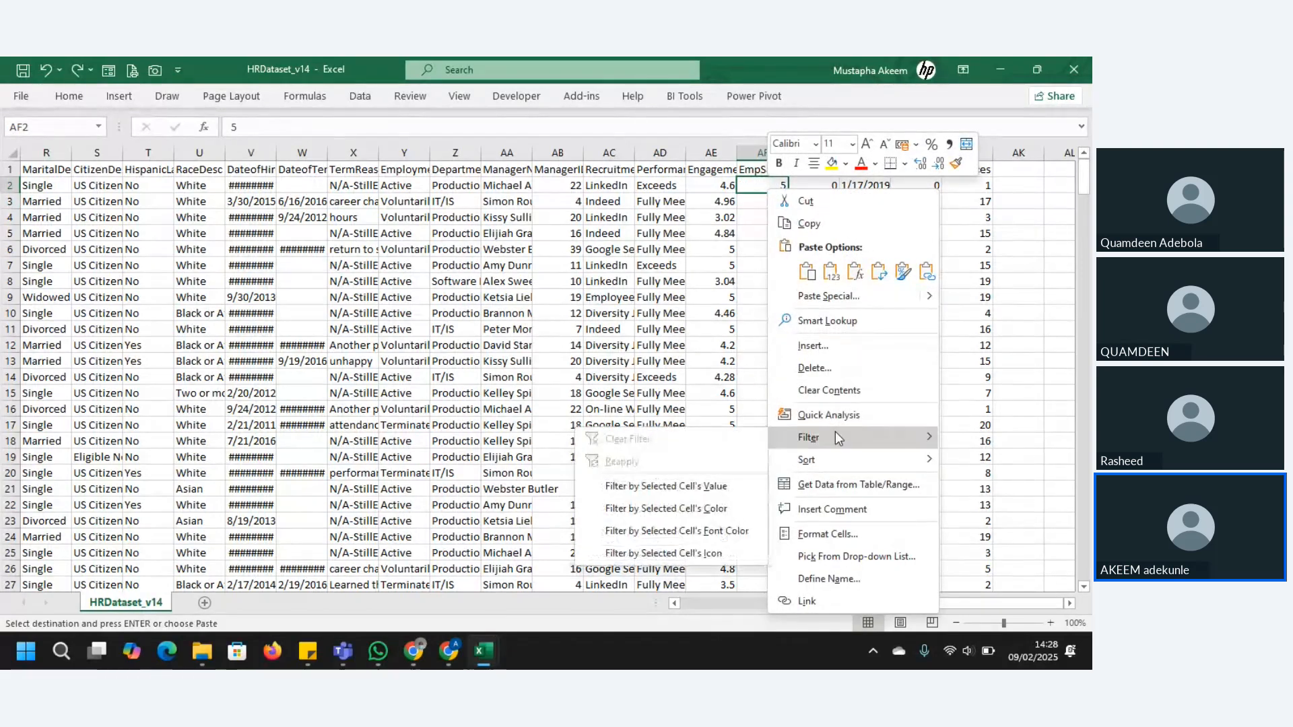
{"action": "left_click", "coordinate": [681, 497]}
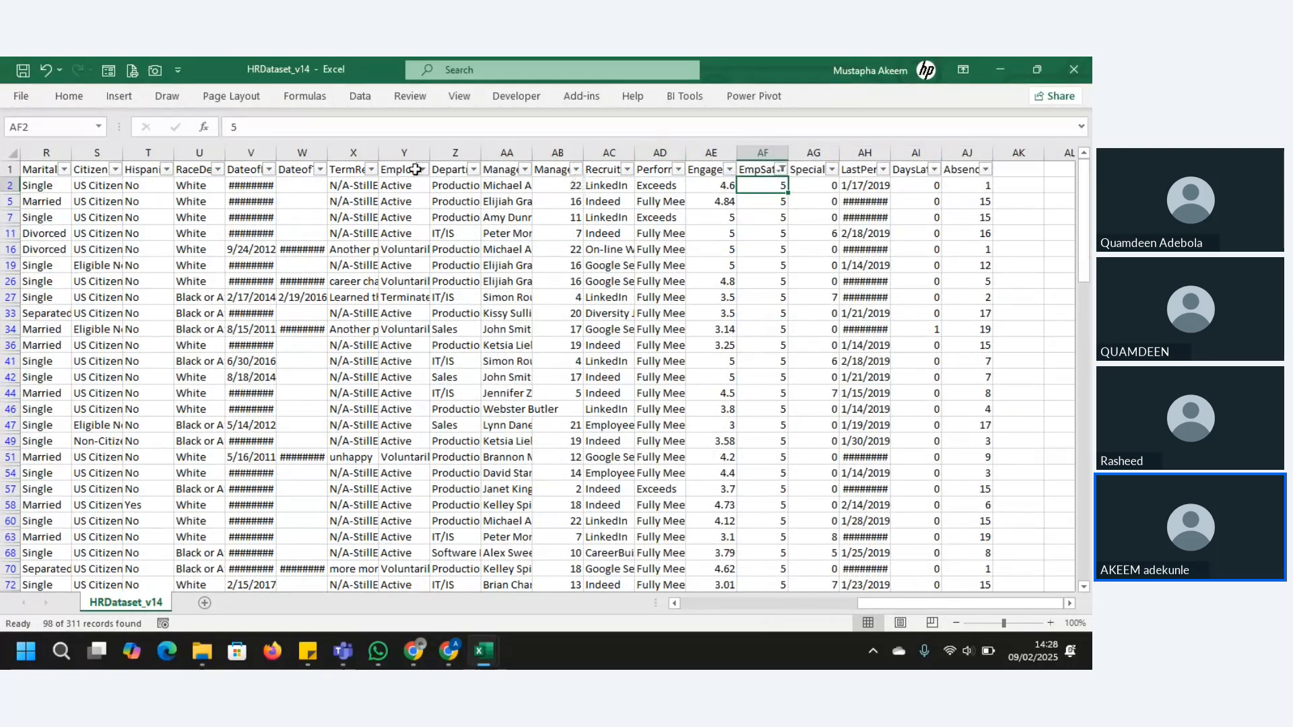
Widen the EmploymentStatus column slightly and go through the employment statuses of the filtered rows
{"action": "left_click_drag", "start_coordinate": [426, 159], "coordinate": [441, 154]}
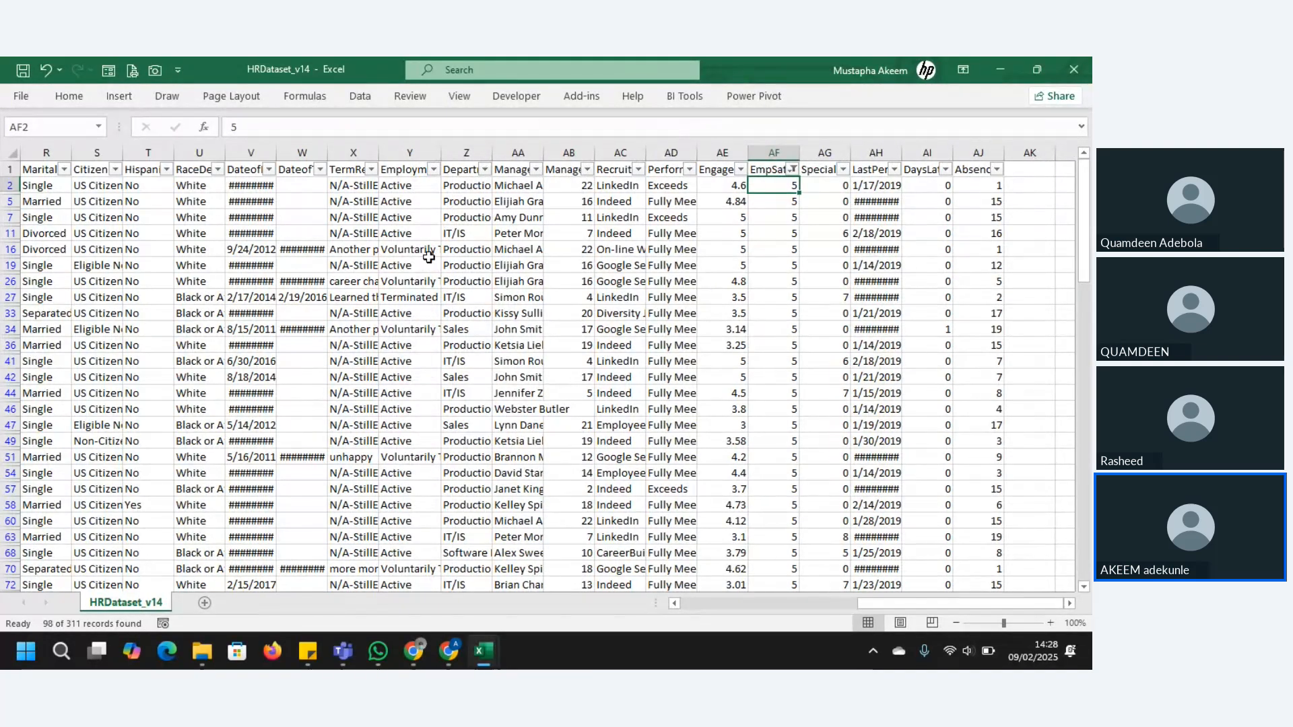
{"action": "left_click", "coordinate": [421, 297]}
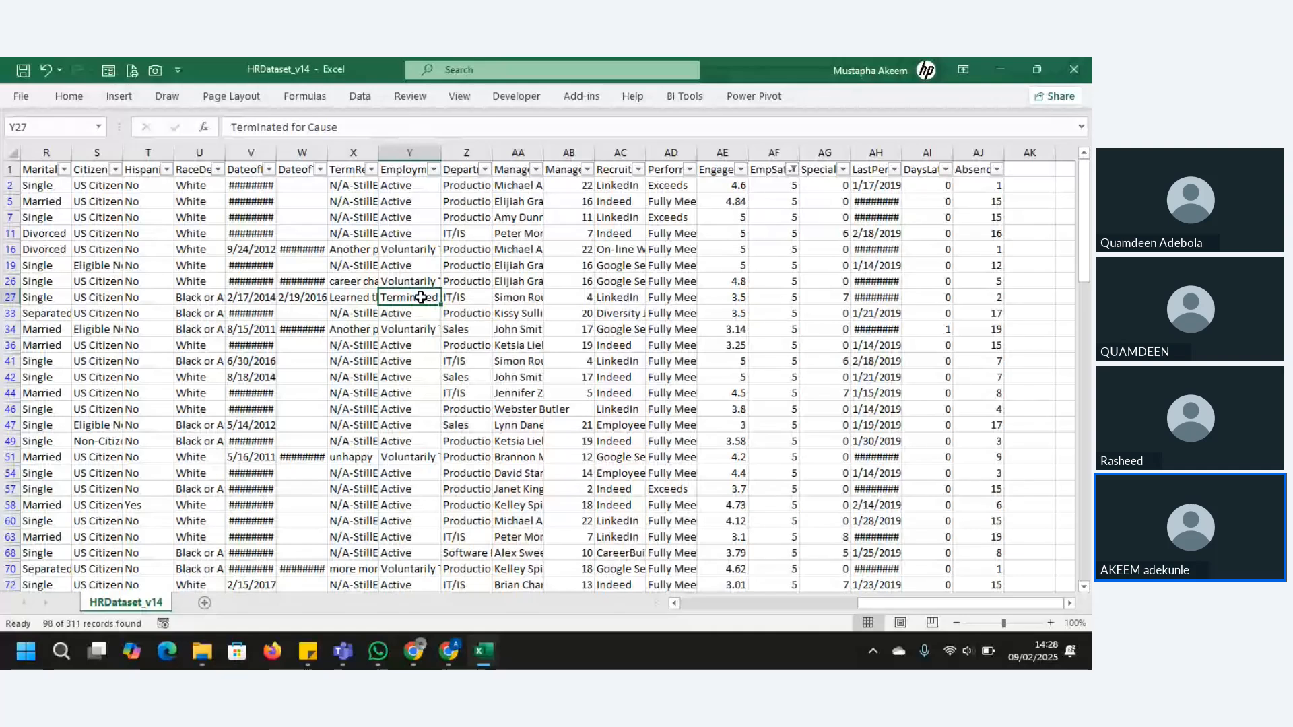
{"action": "left_click", "coordinate": [413, 451]}
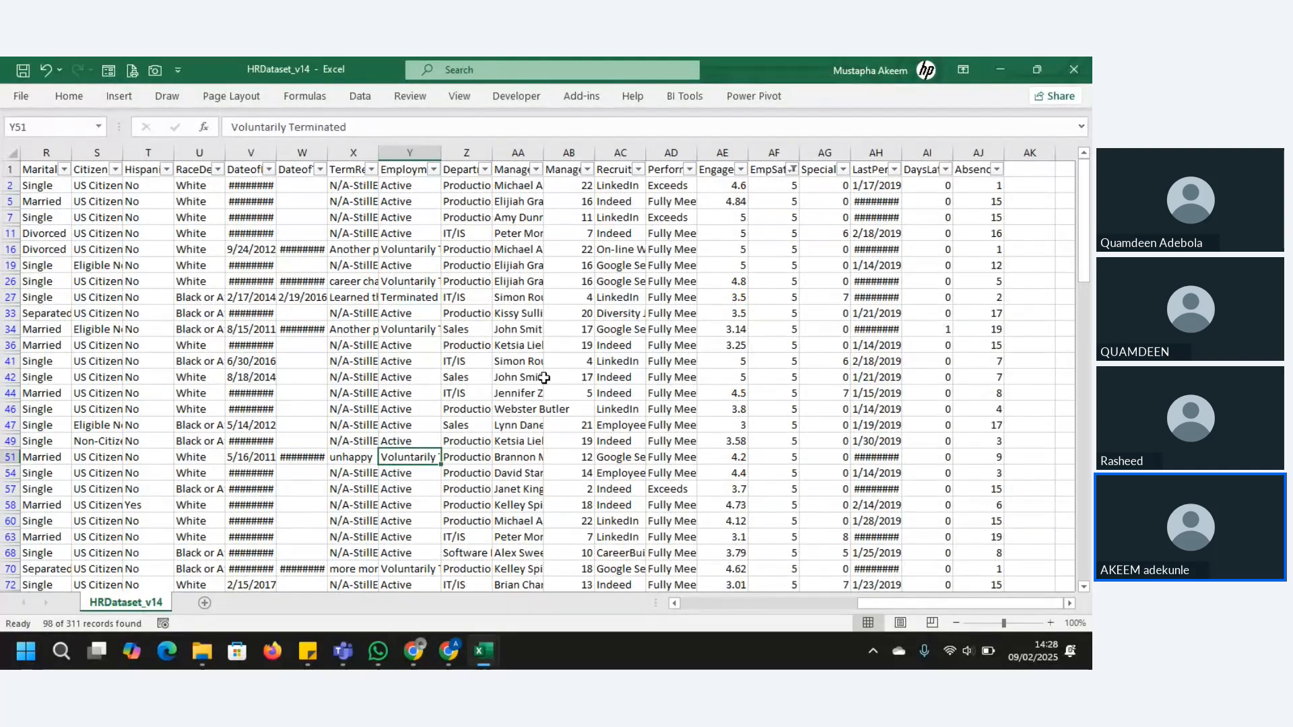
{"action": "left_click", "coordinate": [404, 407]}
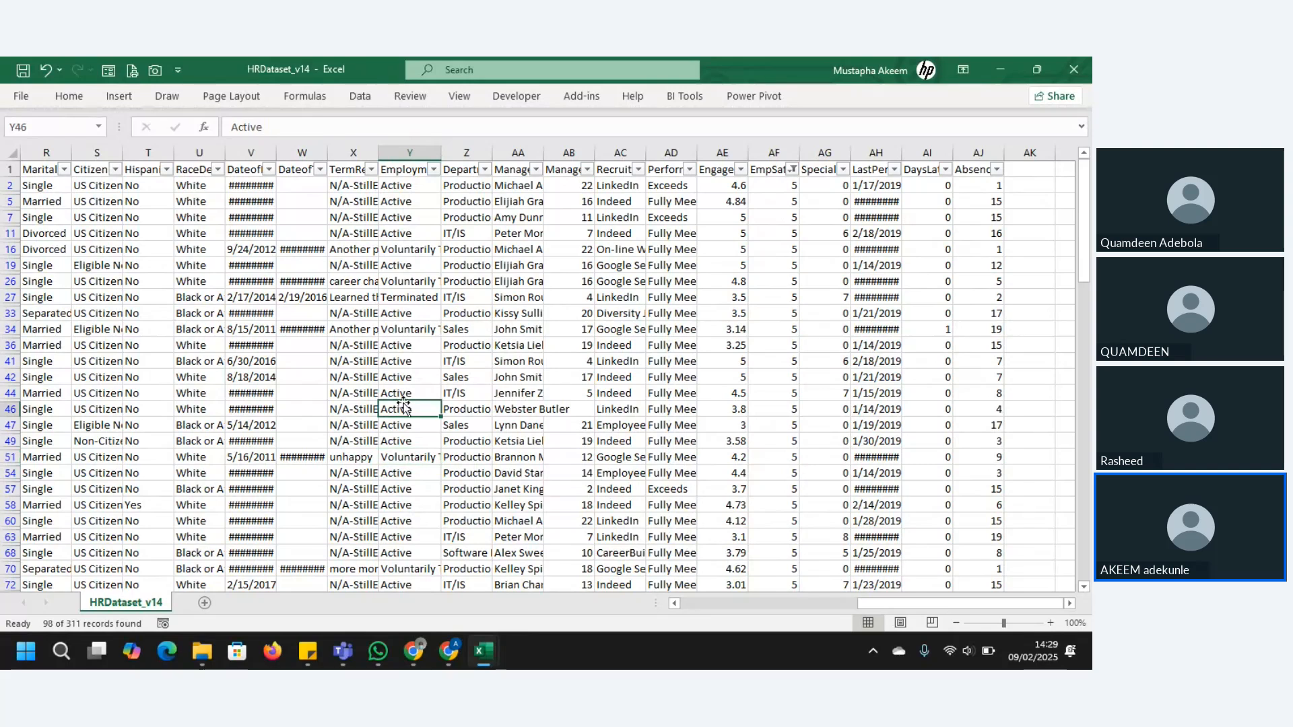
{"action": "key", "text": "Down"}
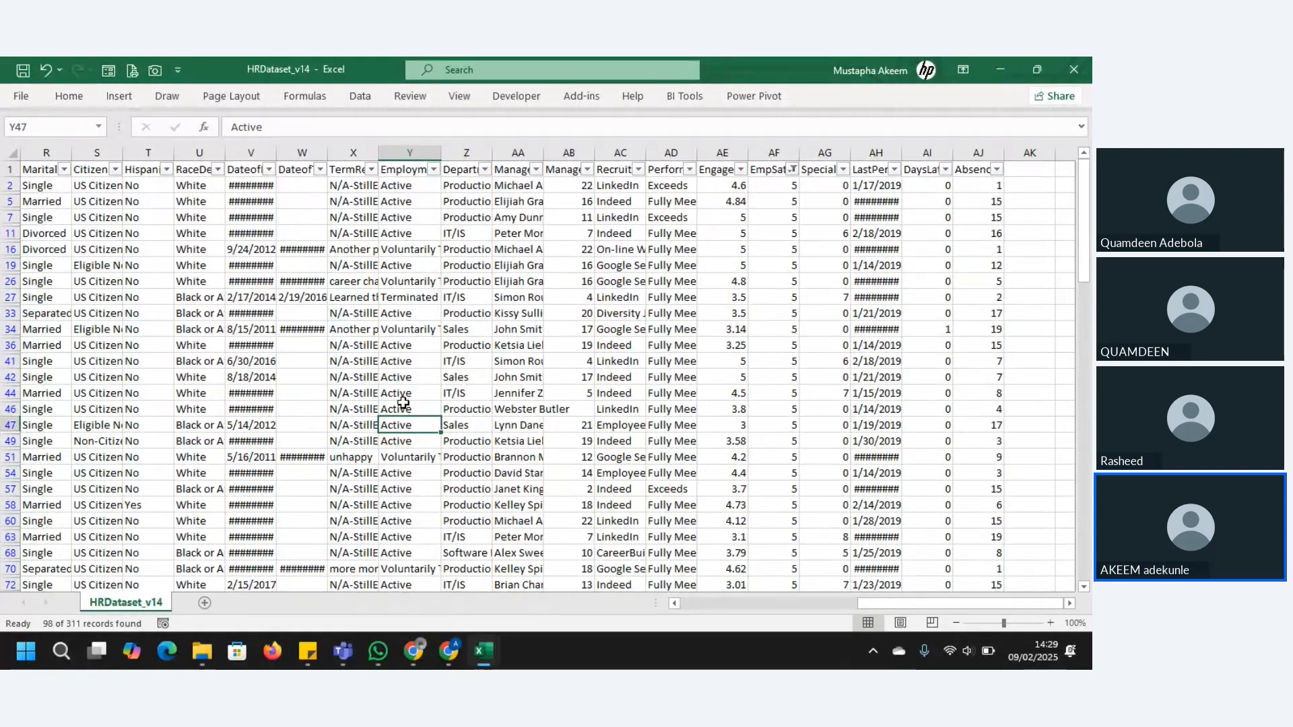
{"action": "key", "text": "Down"}
{"action": "key", "text": "Down"}
{"action": "key", "text": "Down"}
{"action": "key", "text": "Down"}
{"action": "key", "text": "Down"}
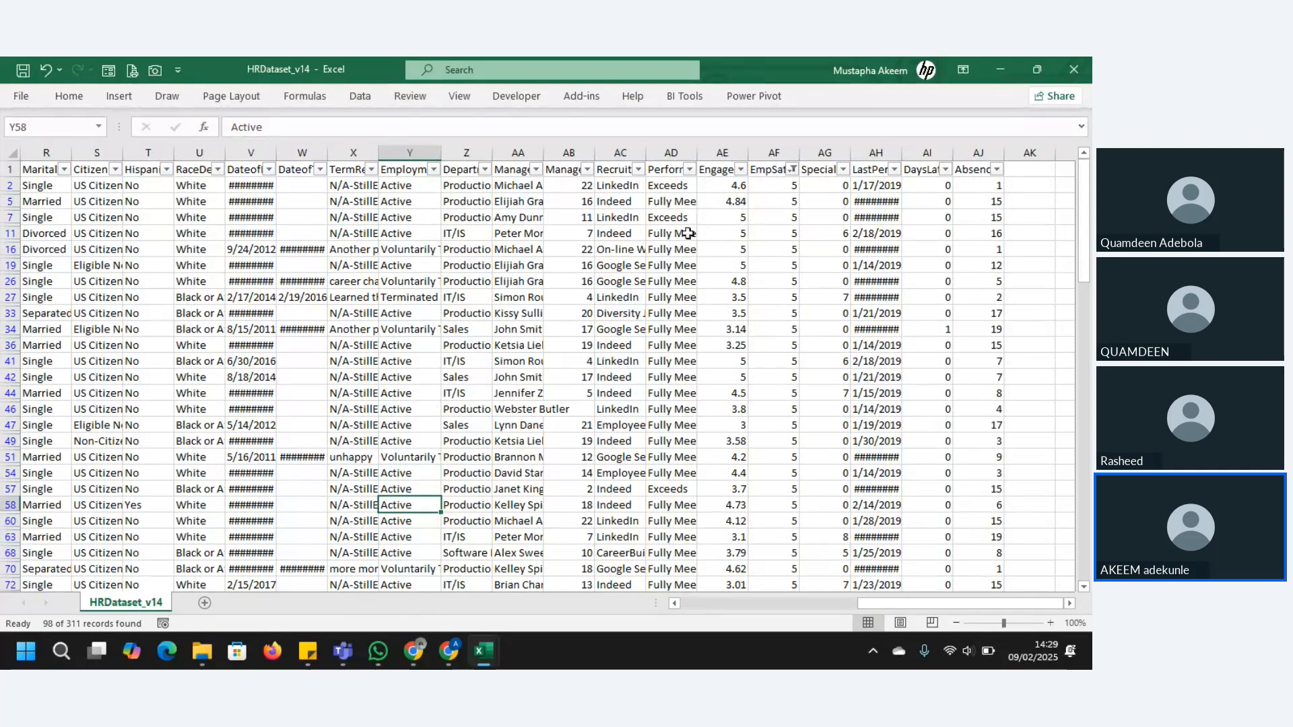
Check the PerformanceScore header, widen the DateofHire column to show full dates, and view the EmpSatisfaction filter values without changing them
{"action": "left_click", "coordinate": [669, 172]}
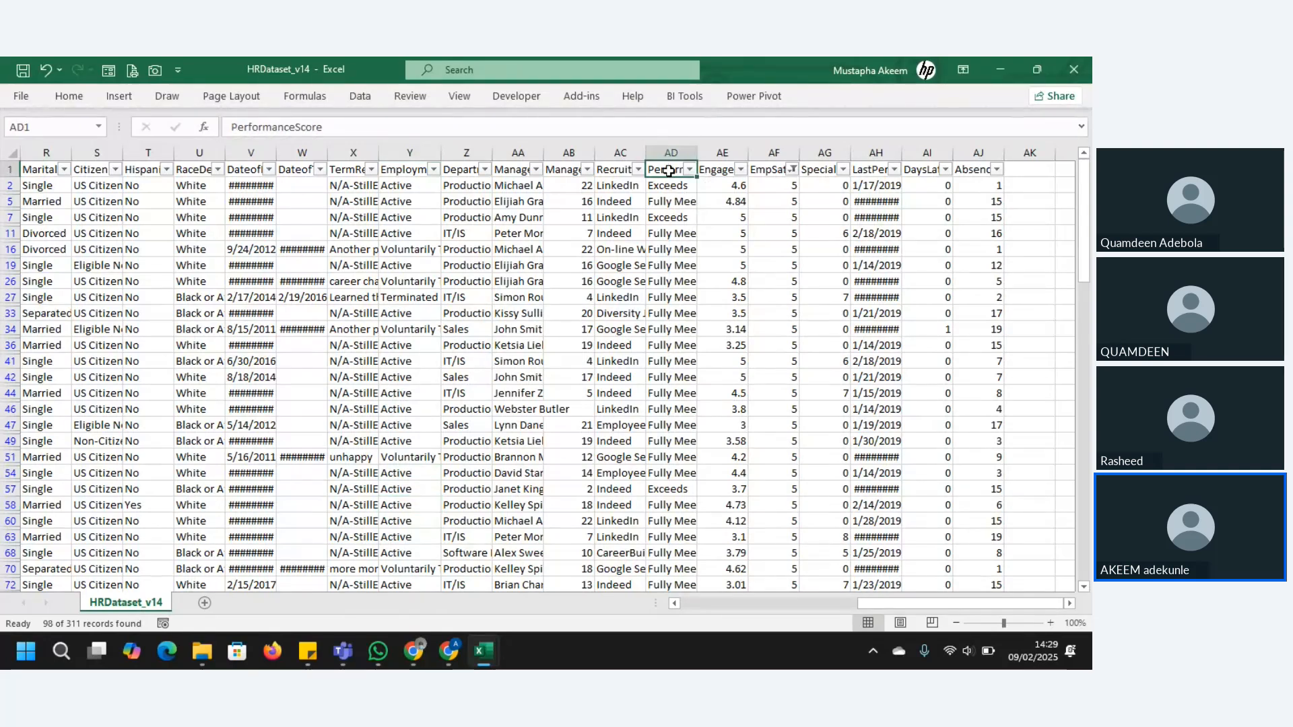
{"action": "left_click_drag", "start_coordinate": [275, 153], "coordinate": [299, 154]}
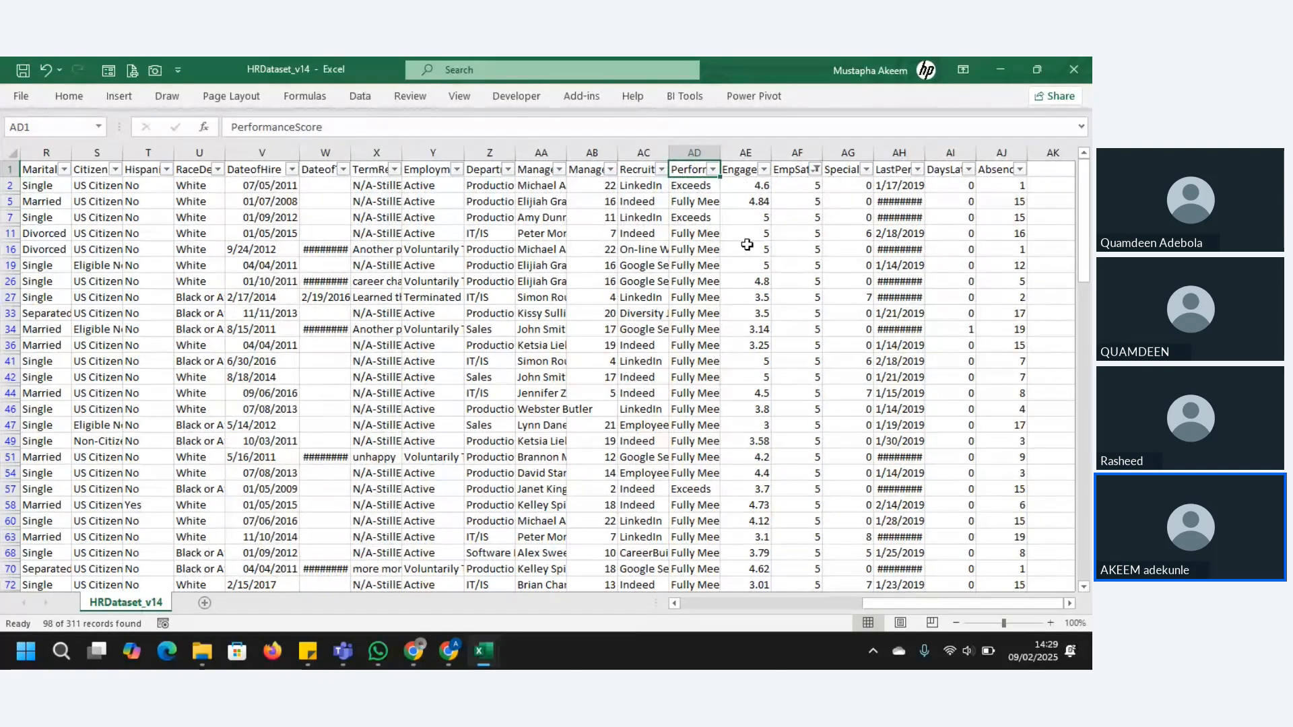
{"action": "left_click", "coordinate": [815, 172]}
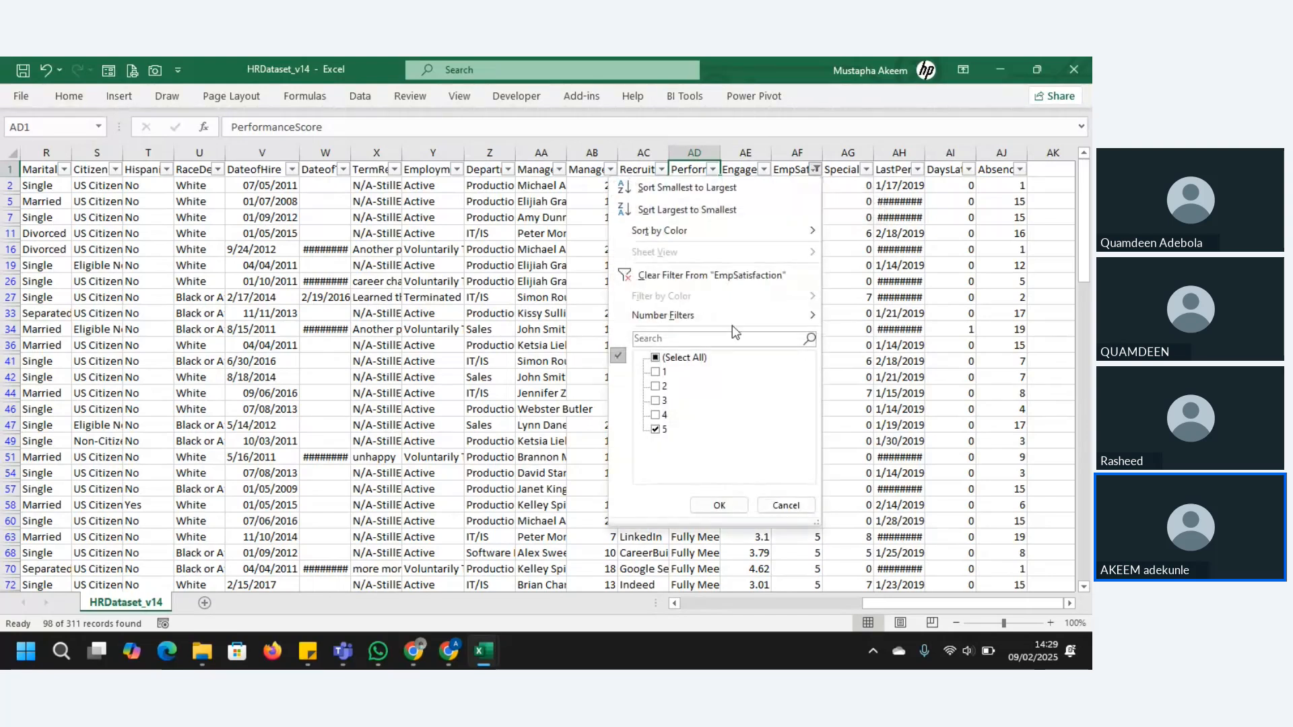
{"action": "left_click", "coordinate": [787, 505]}
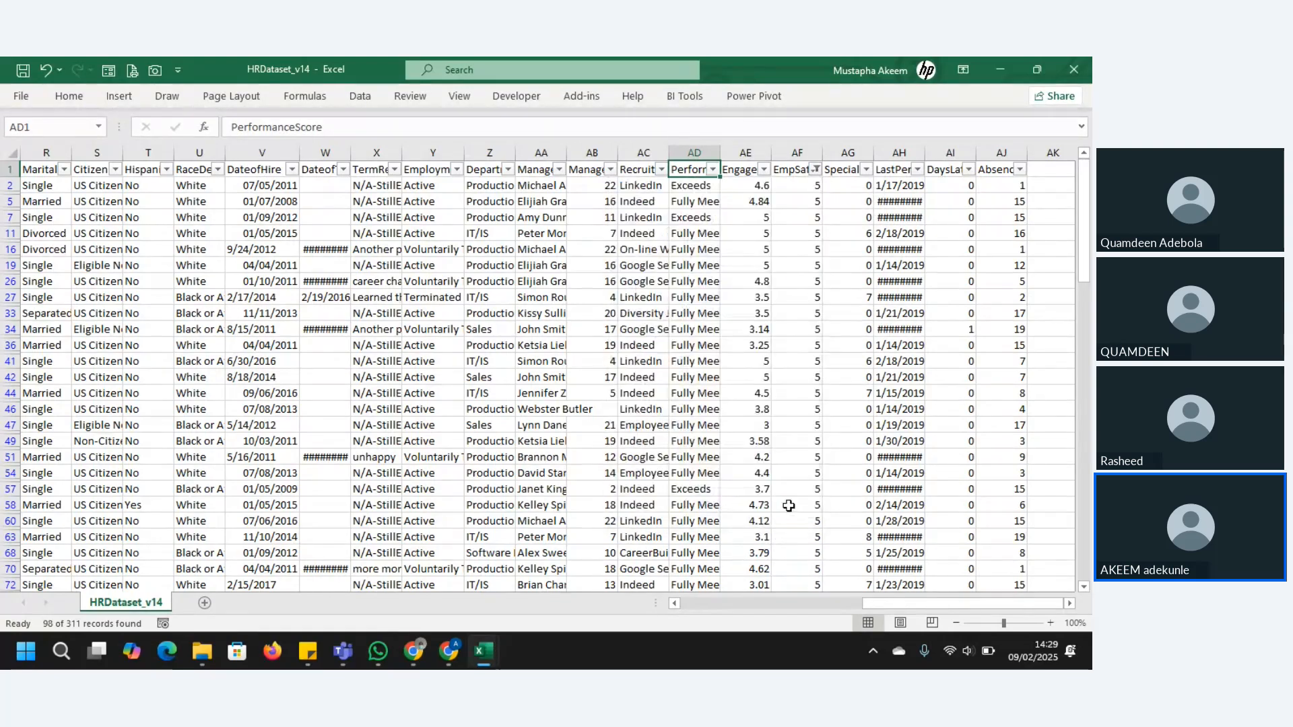
Return to the Book2 workbook and copy the EmpSatisfaction PivotTable in A14:B20 to cell D1
{"action": "mouse_move", "coordinate": [342, 652]}
{"action": "mouse_move", "coordinate": [483, 658]}
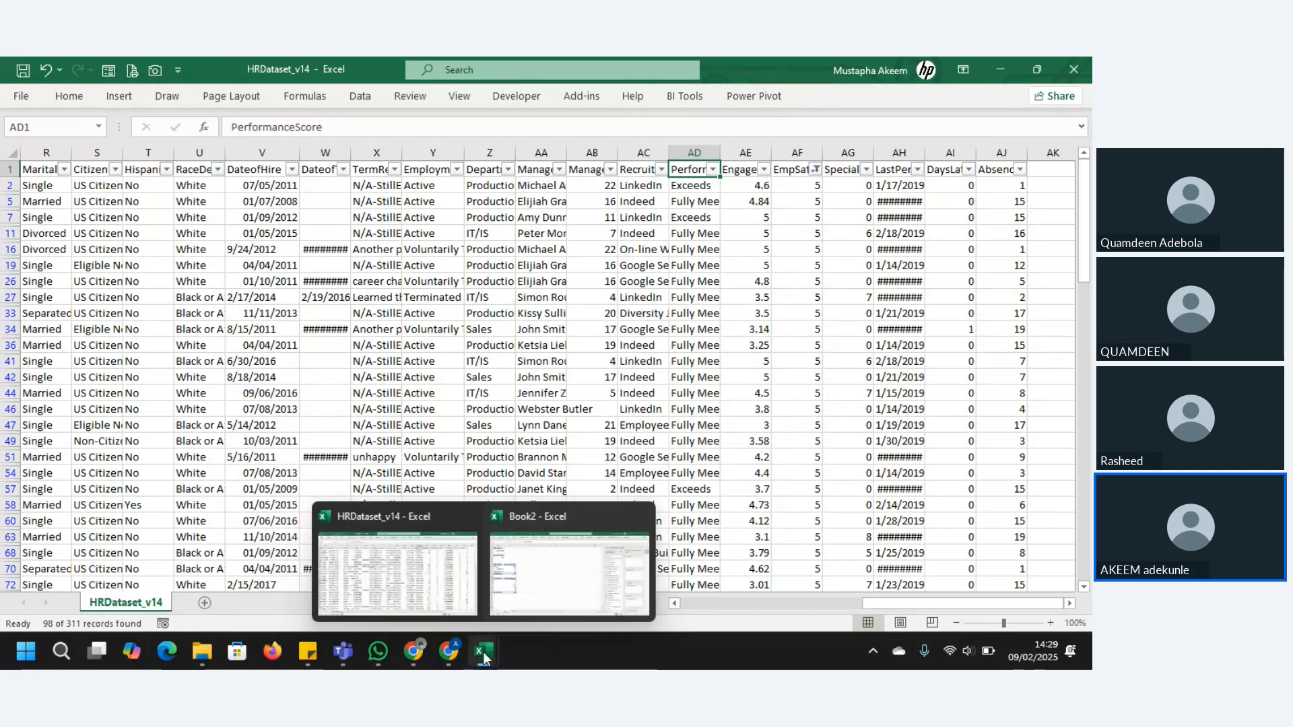
{"action": "left_click", "coordinate": [557, 572]}
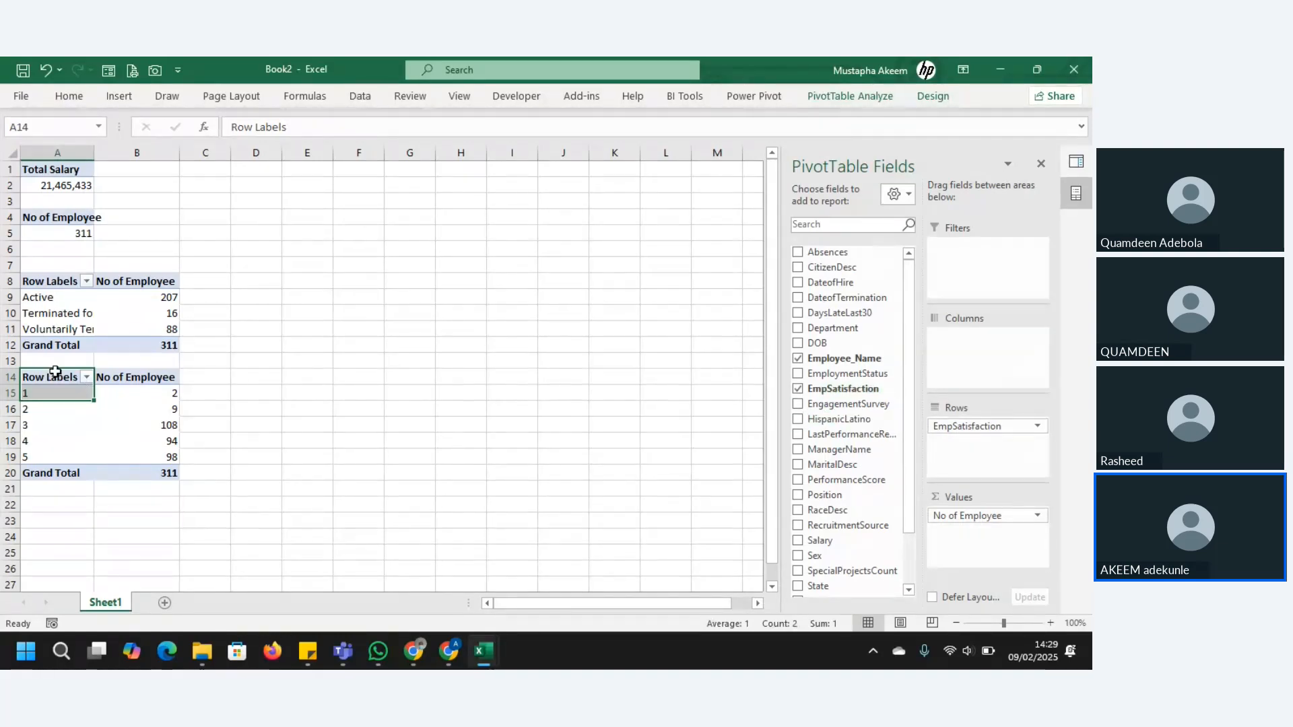
{"action": "left_click", "coordinate": [135, 380]}
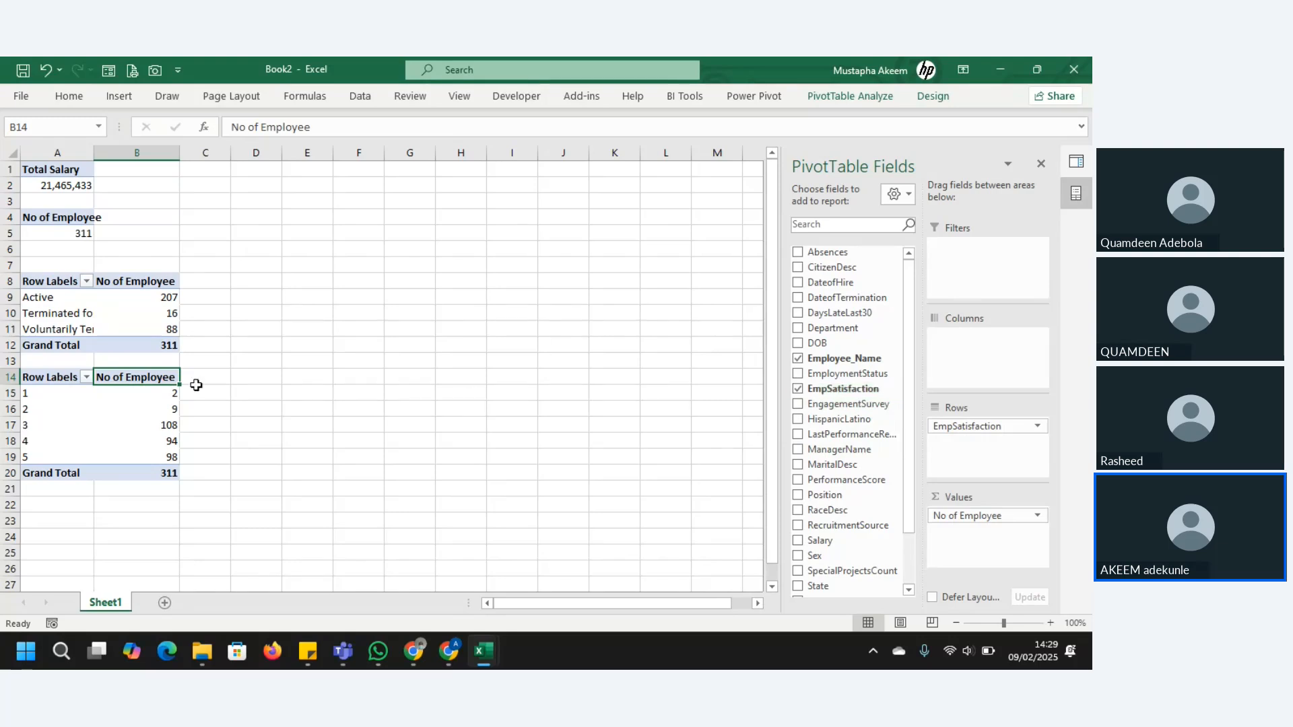
{"action": "left_click", "coordinate": [53, 378]}
{"action": "left_click_drag", "start_coordinate": [53, 379], "coordinate": [151, 464]}
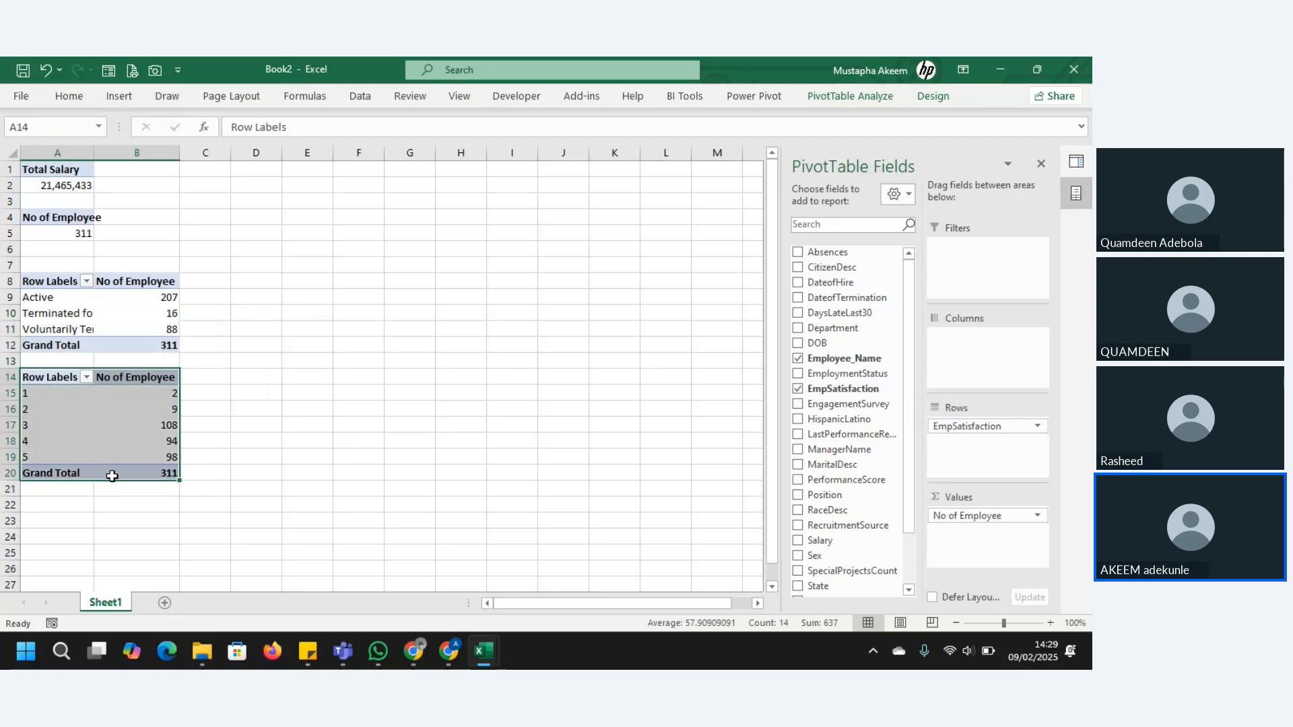
{"action": "key", "text": "ctrl+c"}
{"action": "left_click", "coordinate": [245, 169]}
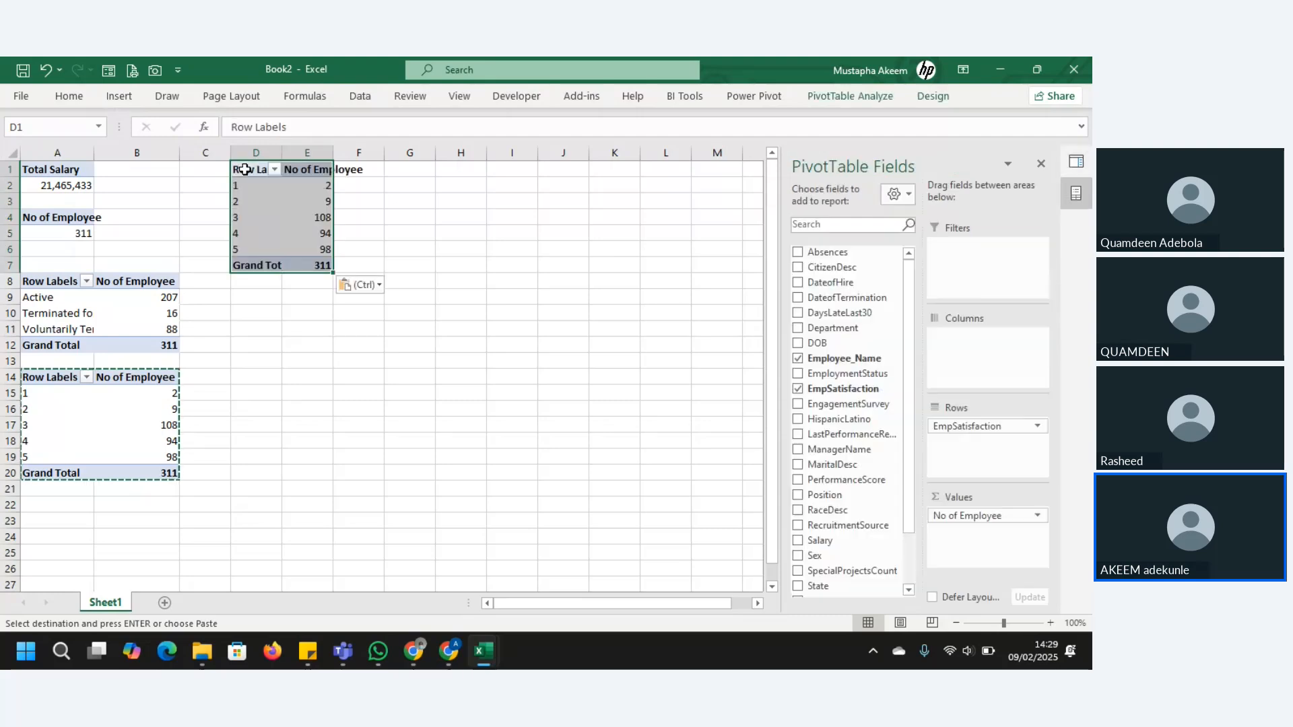
{"action": "key", "text": "ctrl+v"}
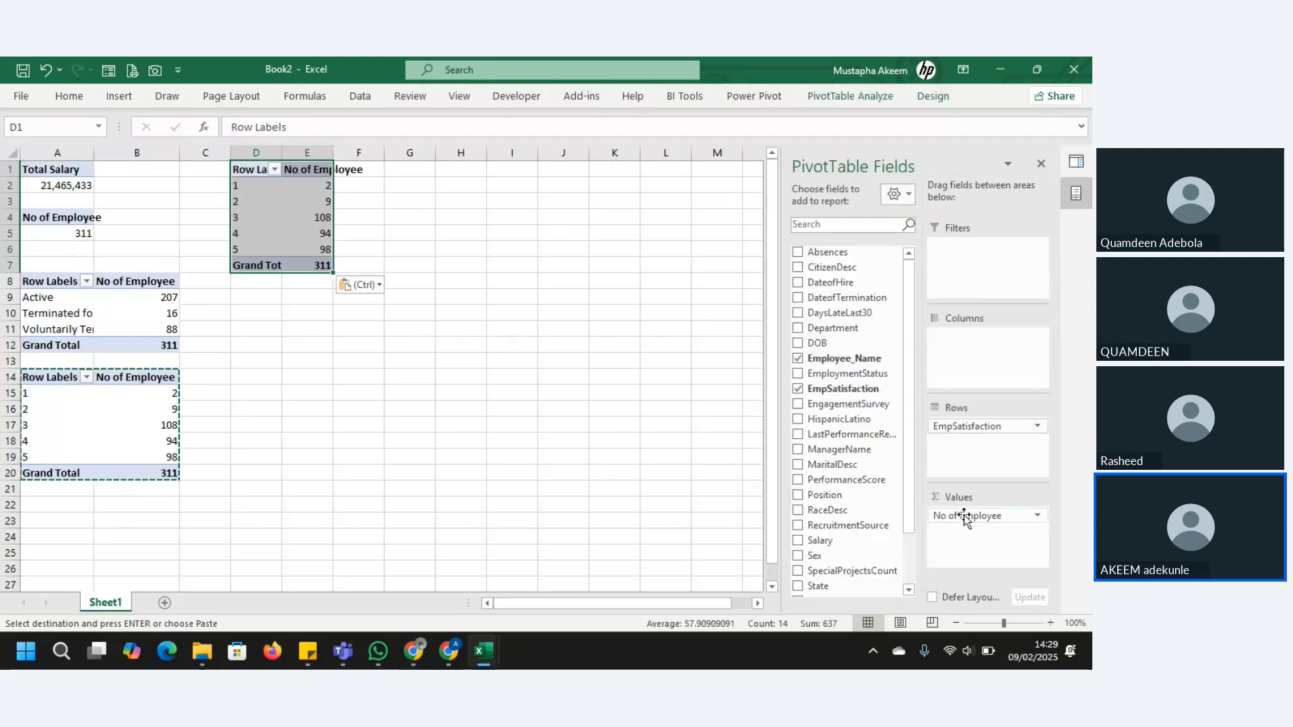
In the PivotTable at D1, remove No of Employee from Values and replace EmpSatisfaction with the State field in Rows
{"action": "left_click_drag", "start_coordinate": [964, 515], "coordinate": [742, 547]}
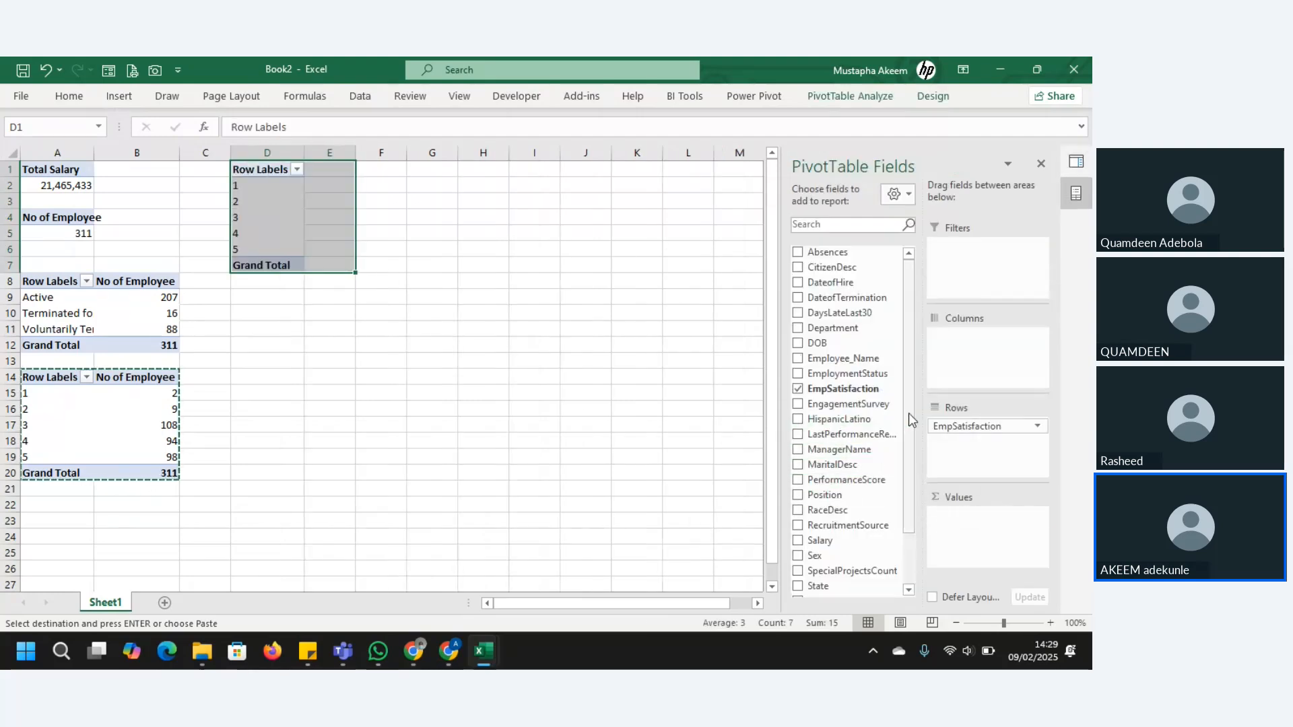
{"action": "left_click_drag", "start_coordinate": [910, 417], "coordinate": [899, 471]}
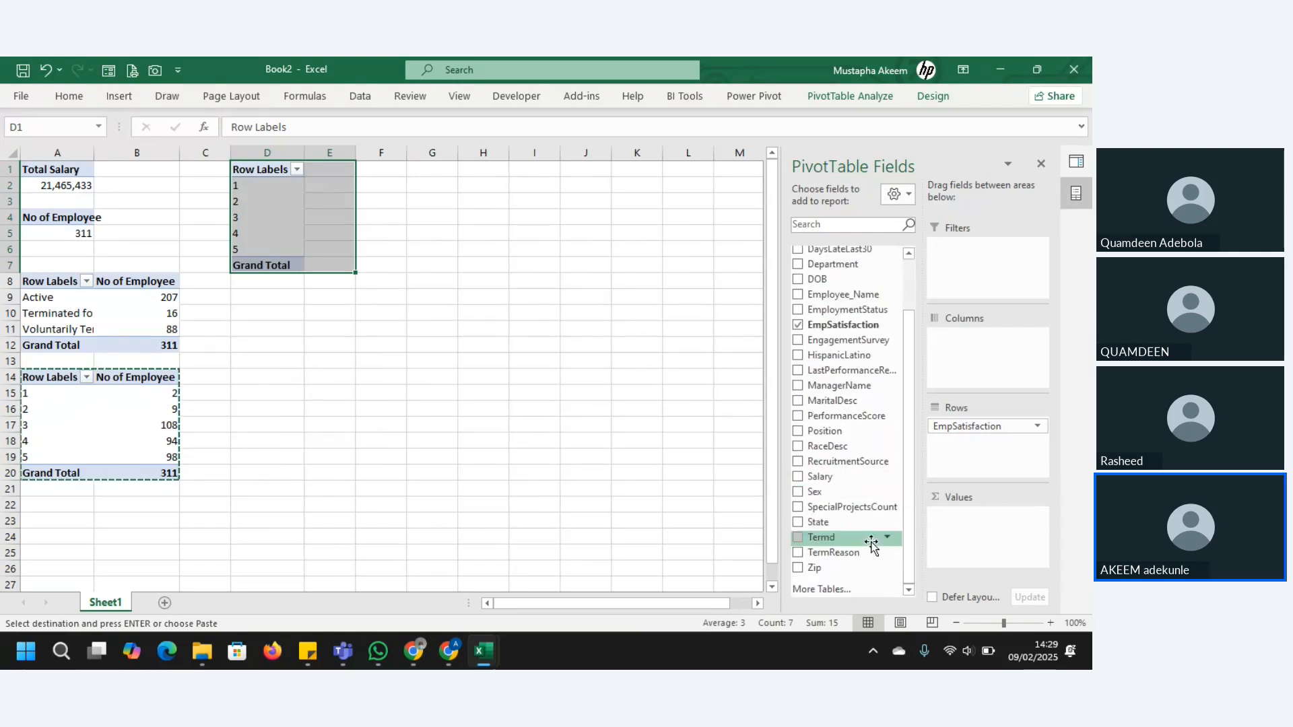
{"action": "left_click_drag", "start_coordinate": [828, 524], "coordinate": [845, 432]}
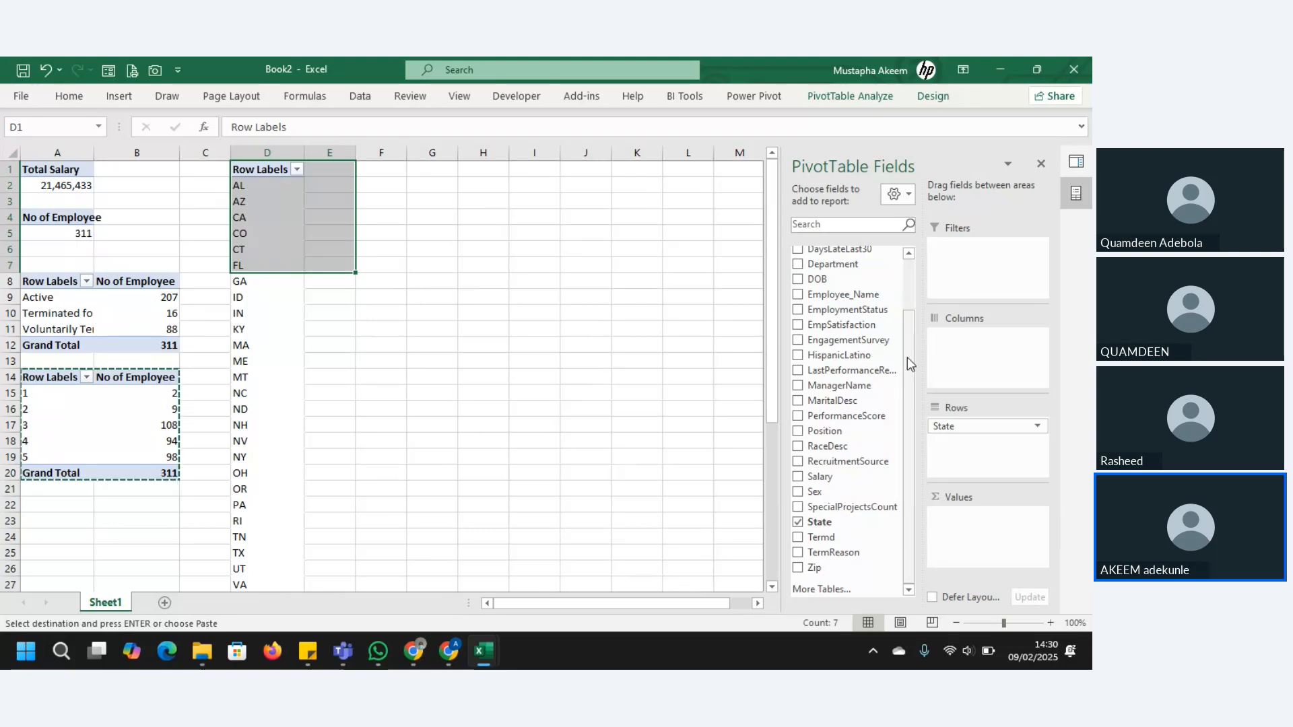
{"action": "left_click_drag", "start_coordinate": [907, 358], "coordinate": [908, 410]}
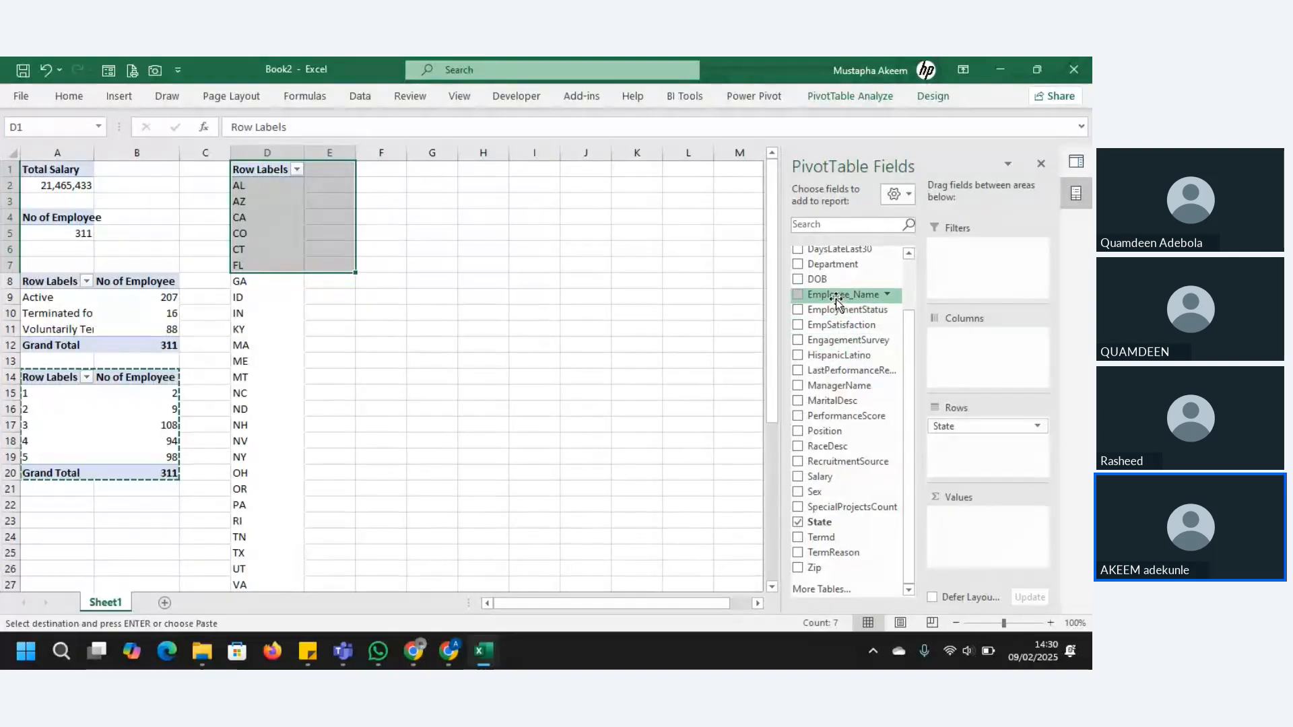
Add the count of Employee_Name to Values in the State PivotTable and check the MA and CT rows
{"action": "left_click_drag", "start_coordinate": [836, 301], "coordinate": [994, 534]}
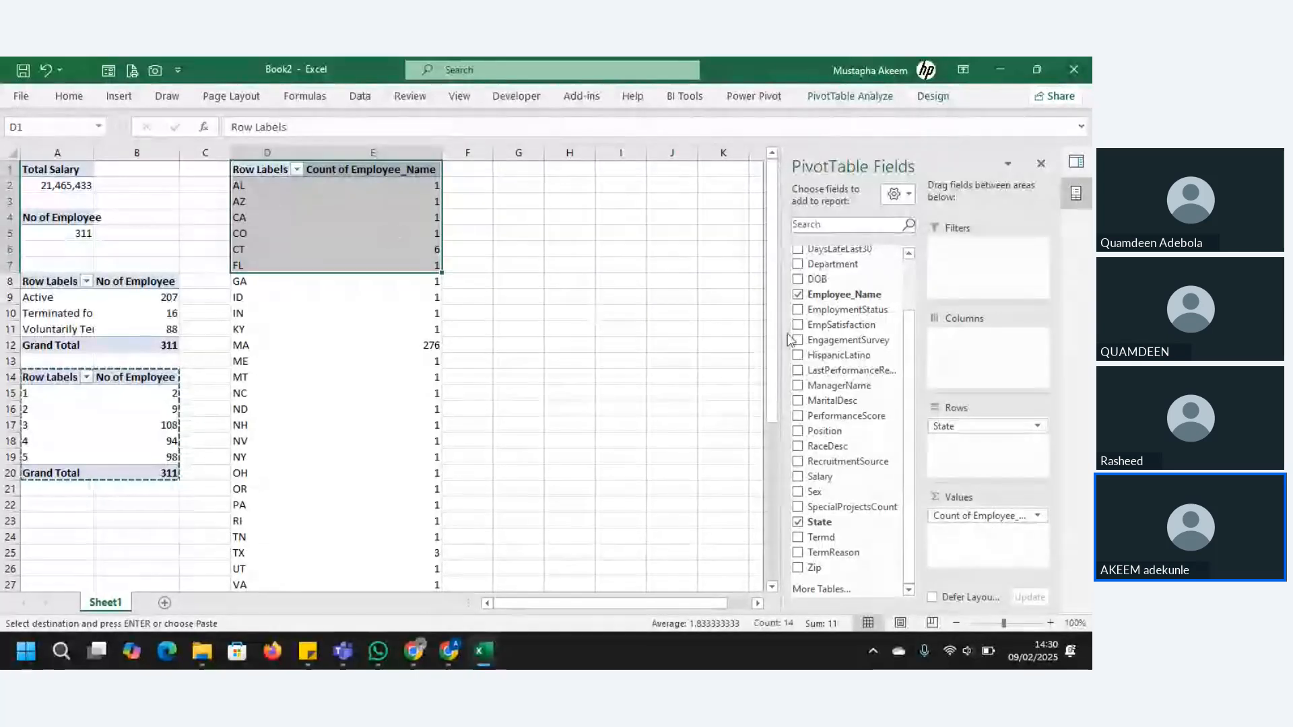
{"action": "left_click_drag", "start_coordinate": [772, 330], "coordinate": [775, 329]}
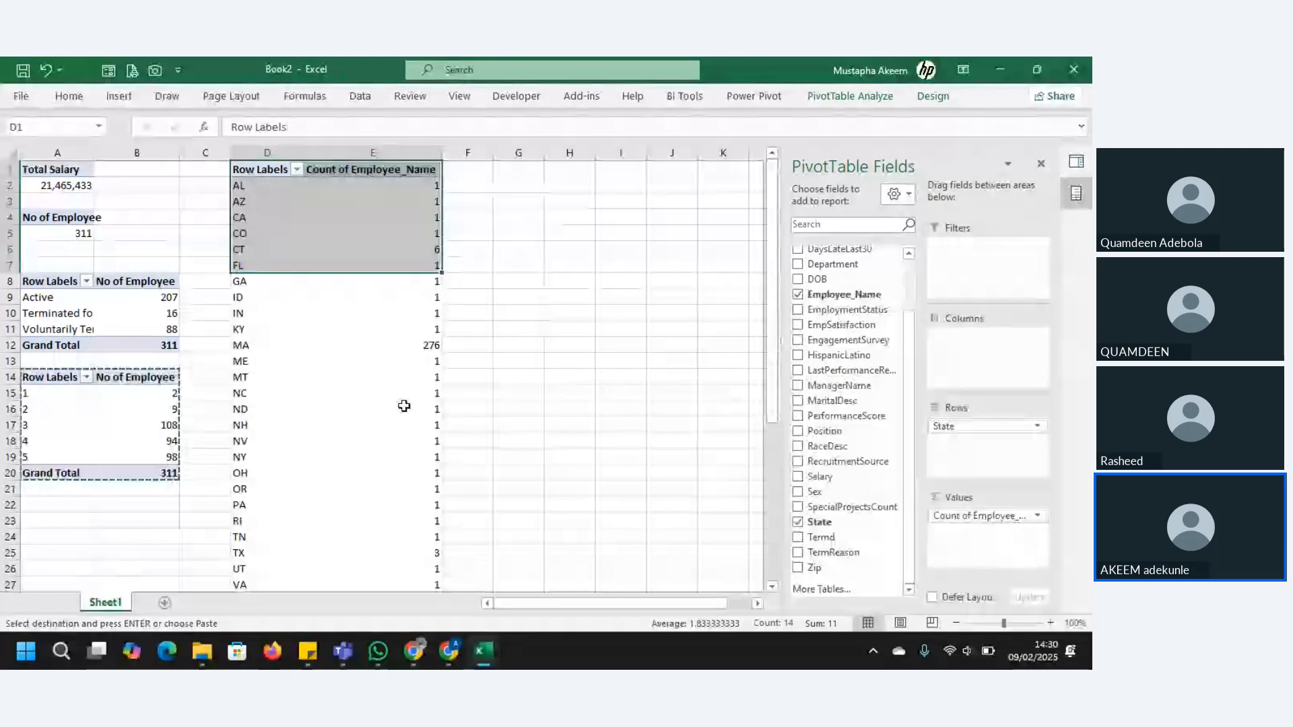
{"action": "left_click_drag", "start_coordinate": [269, 352], "coordinate": [404, 347]}
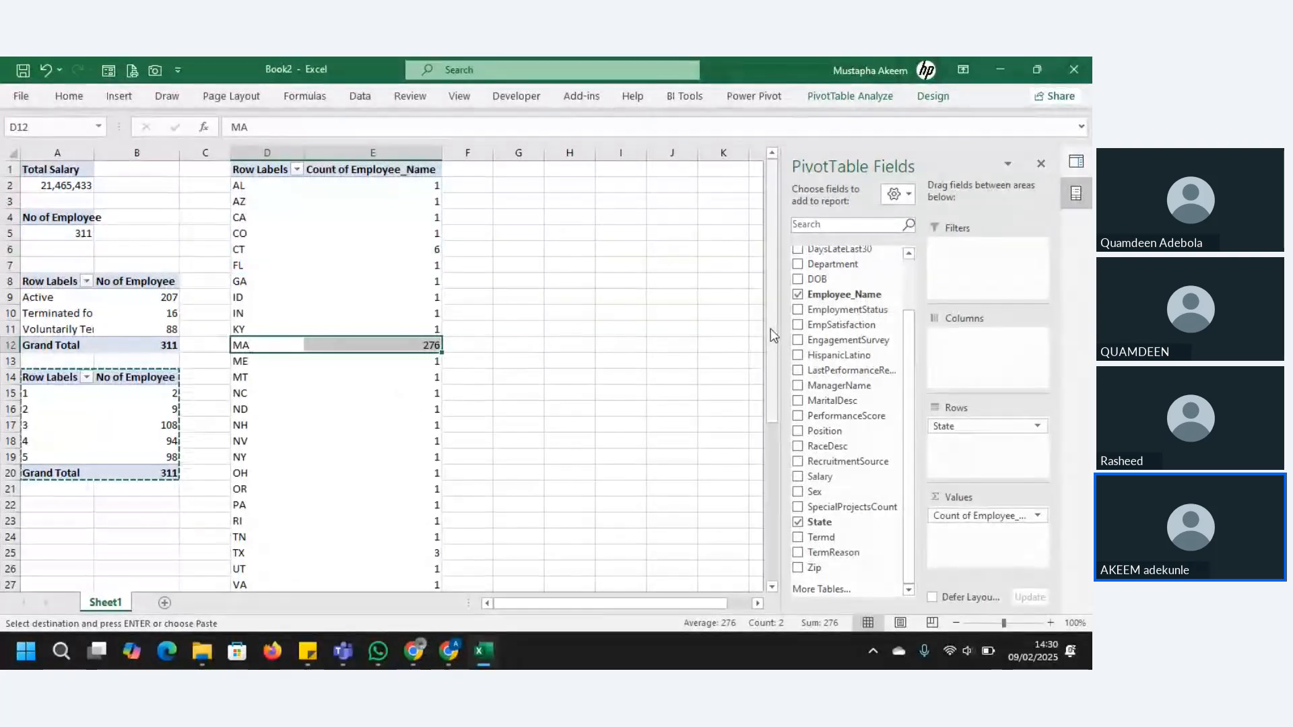
{"action": "left_click_drag", "start_coordinate": [771, 328], "coordinate": [765, 280]}
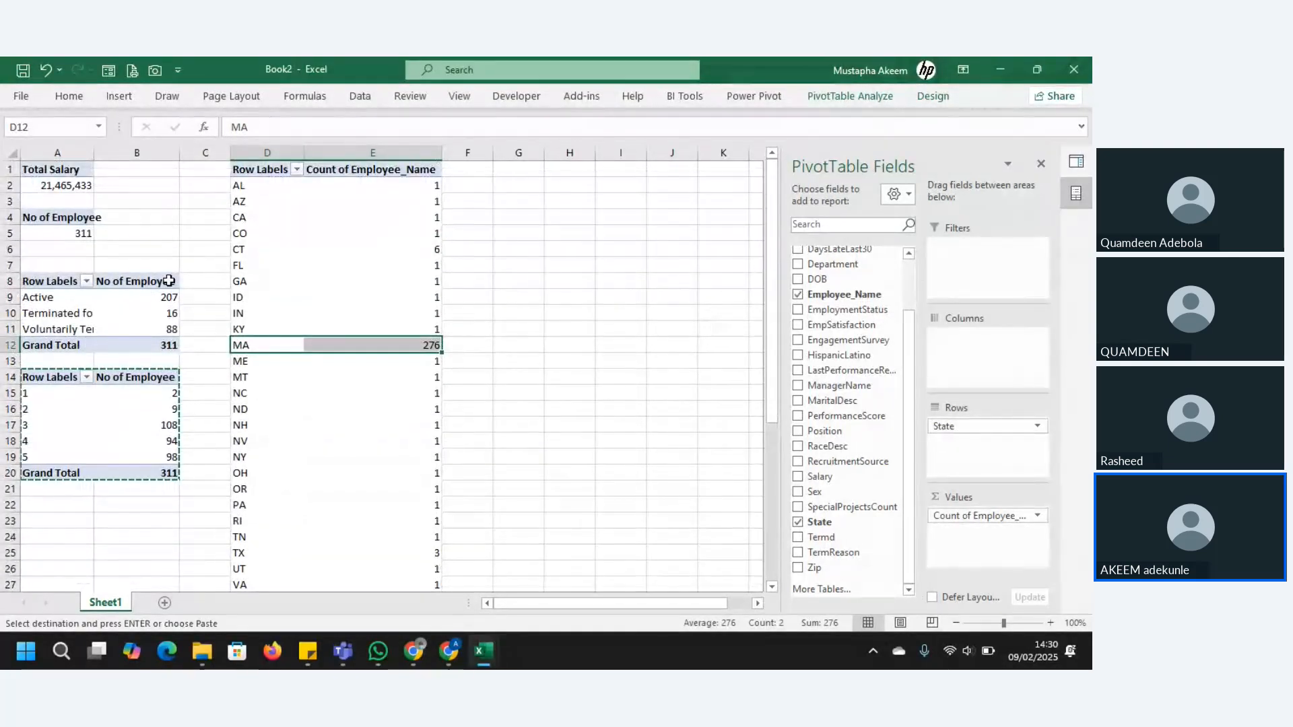
{"action": "left_click", "coordinate": [241, 251]}
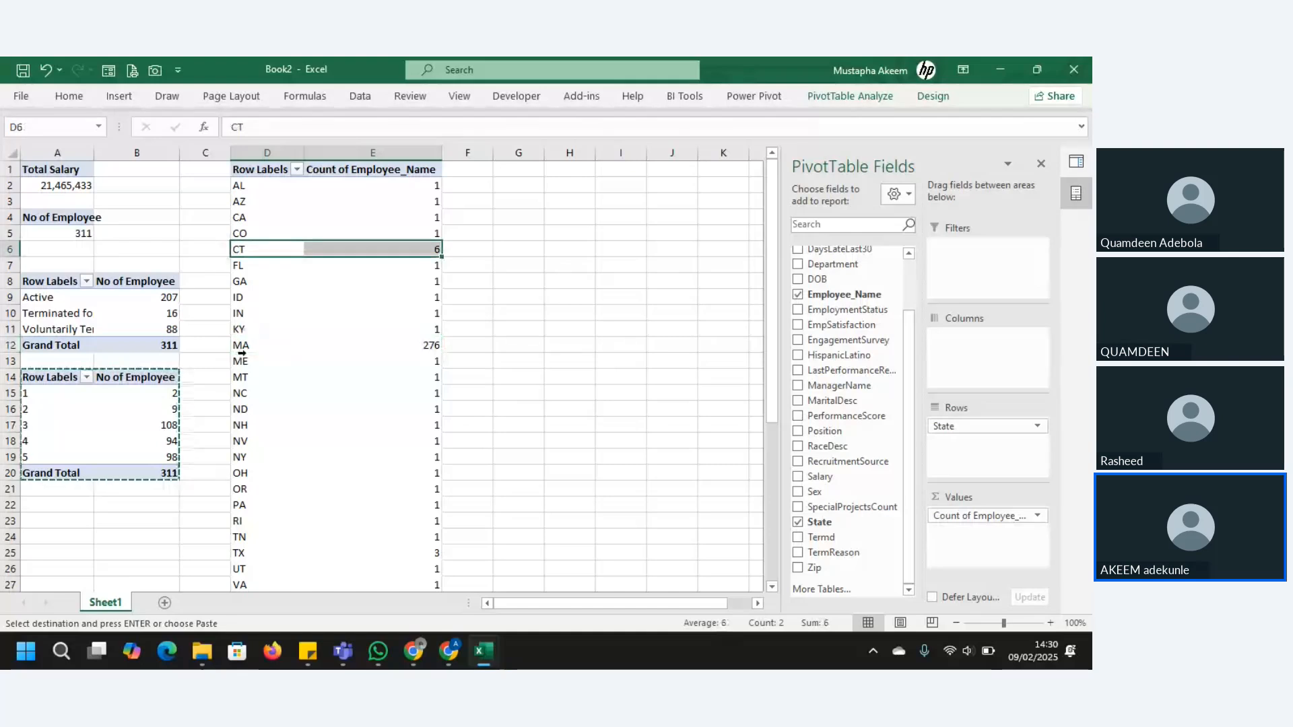
{"action": "left_click", "coordinate": [406, 169]}
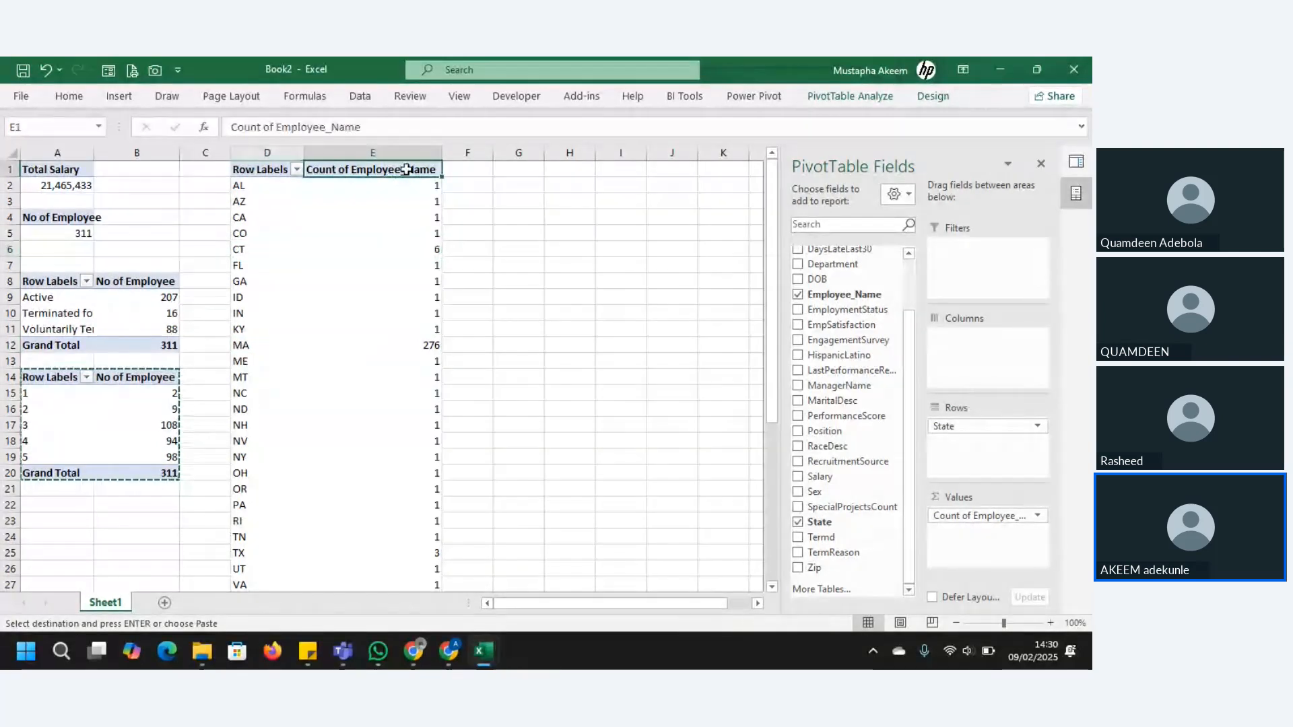
Sort the State PivotTable by its employee count from largest to smallest, after first sorting the state labels A to Z
{"action": "left_click", "coordinate": [297, 169]}
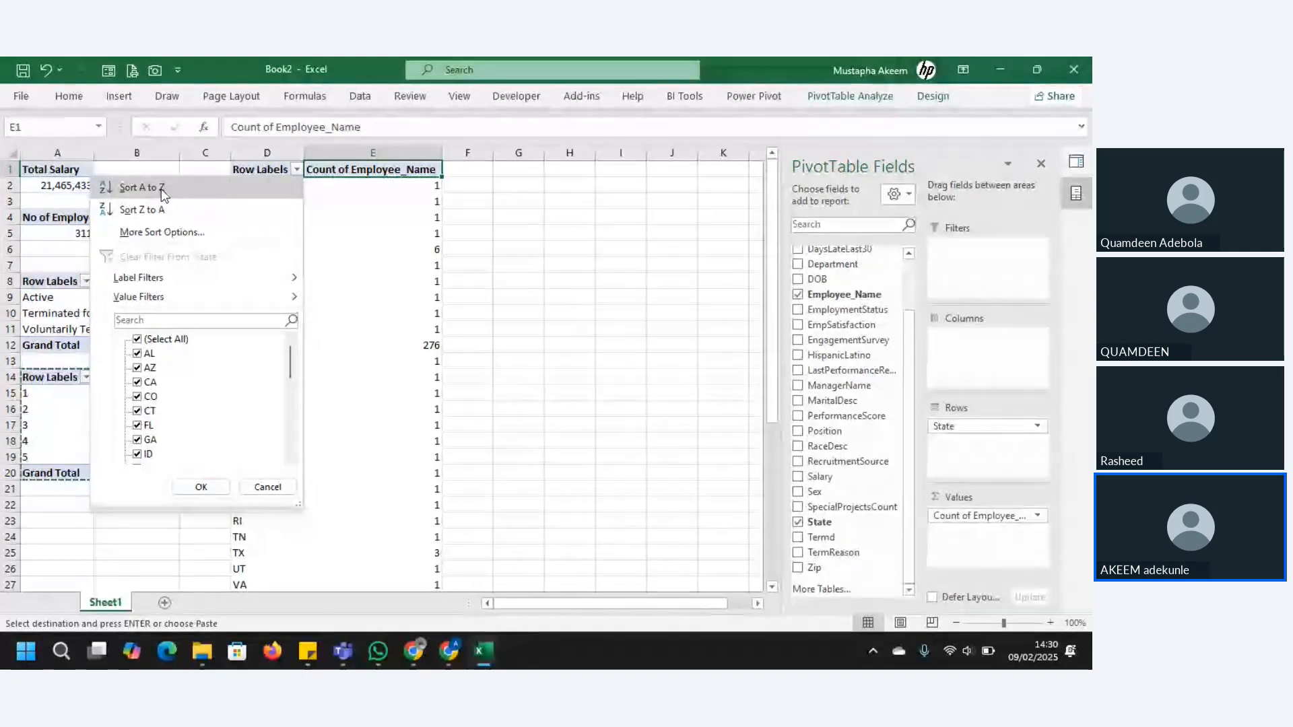
{"action": "left_click", "coordinate": [141, 188]}
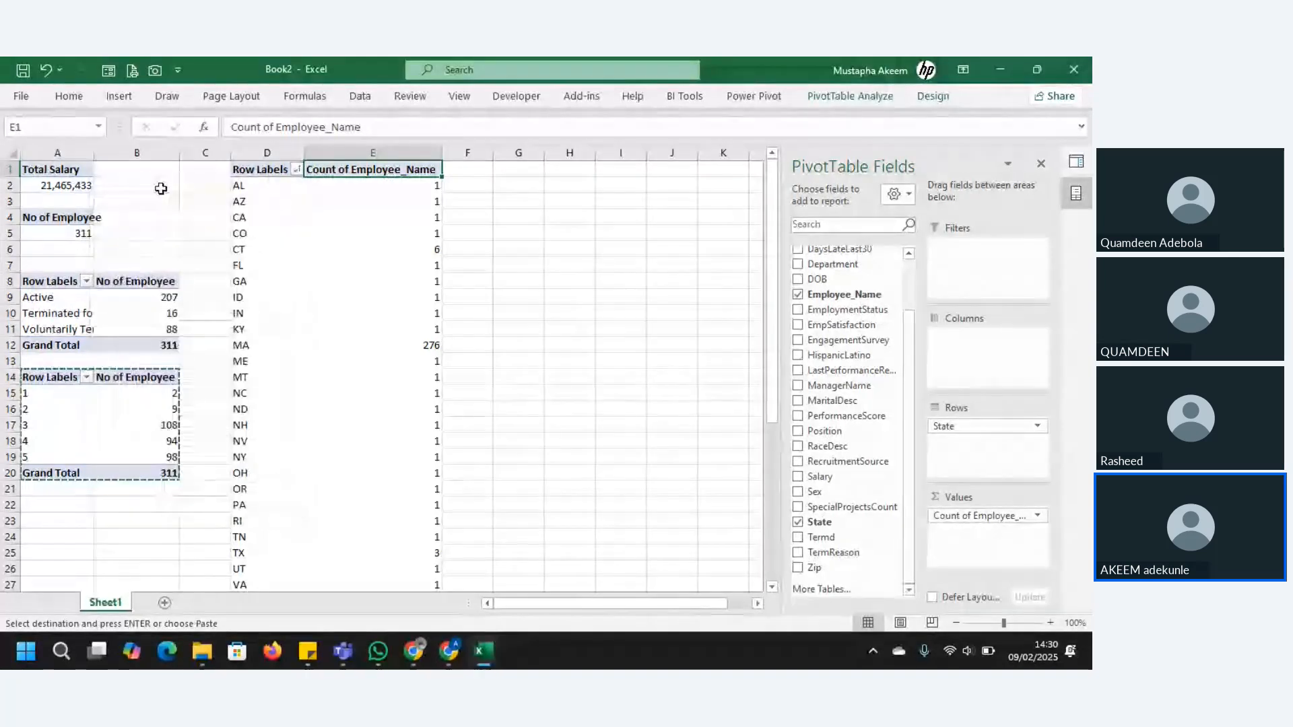
{"action": "left_click", "coordinate": [418, 185]}
{"action": "right_click", "coordinate": [419, 186]}
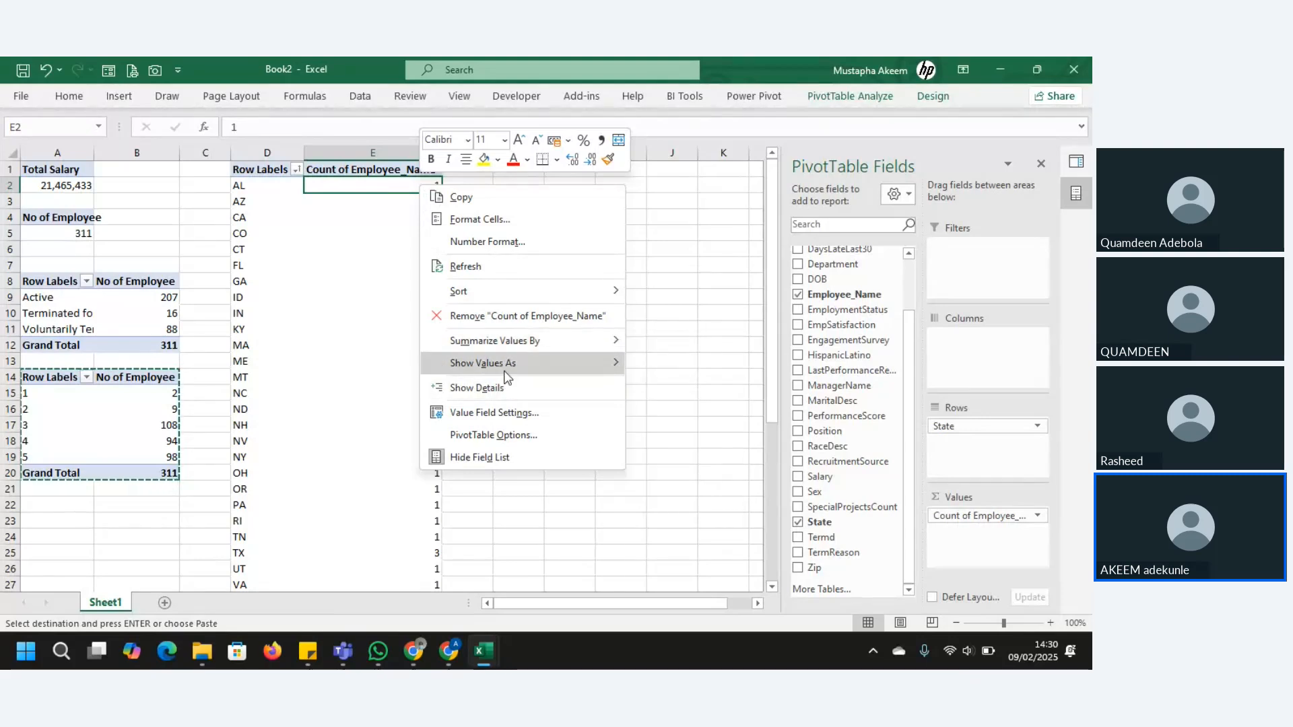
{"action": "mouse_move", "coordinate": [504, 371]}
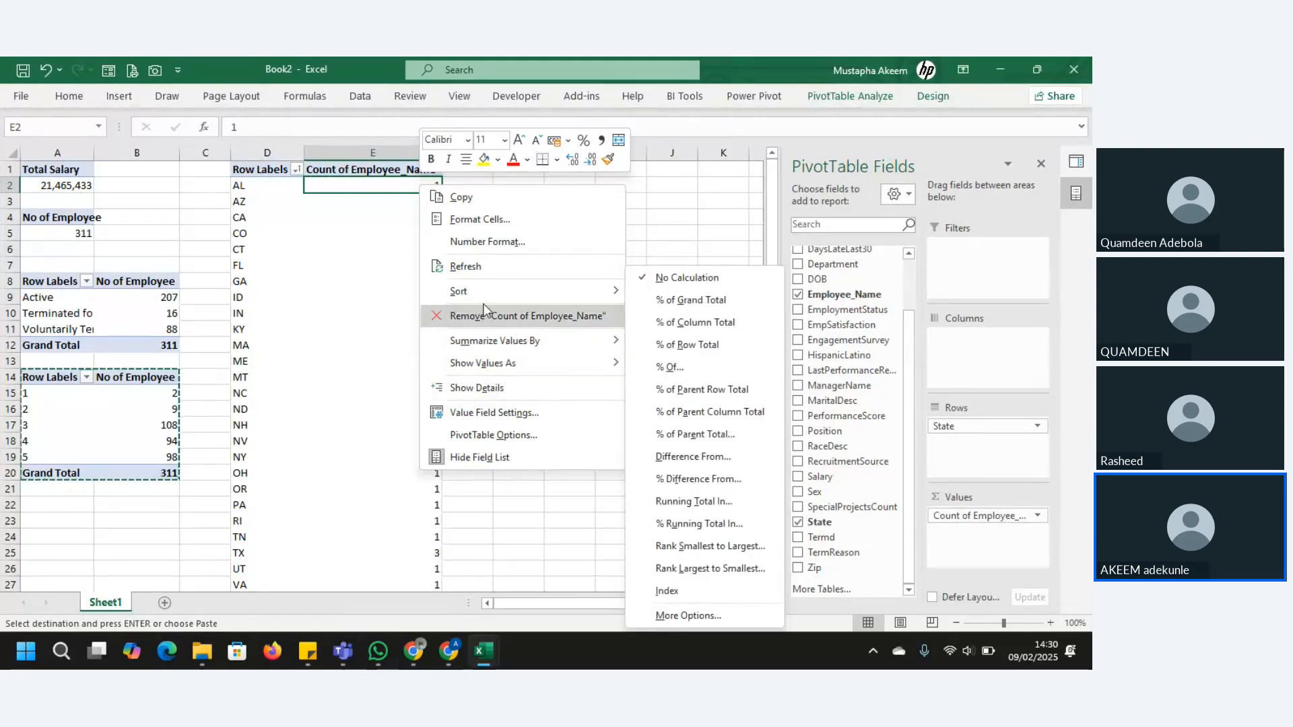
{"action": "mouse_move", "coordinate": [587, 290]}
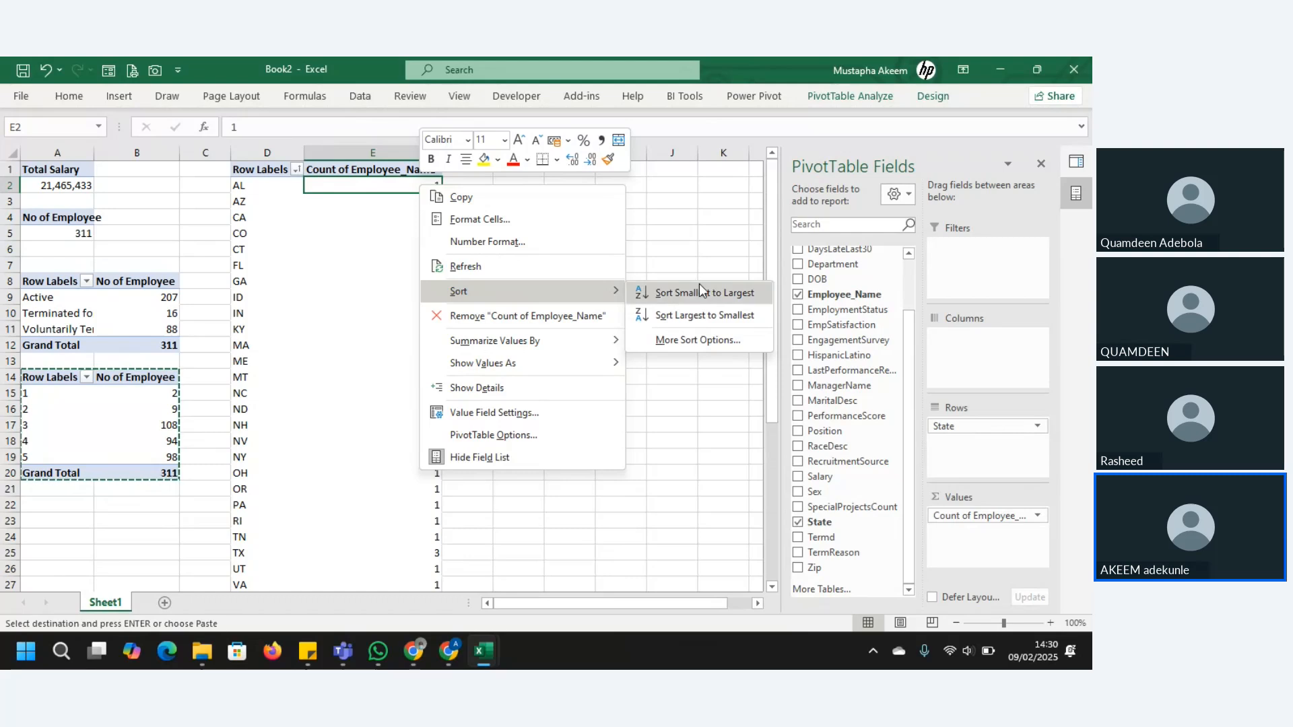
{"action": "left_click", "coordinate": [704, 318]}
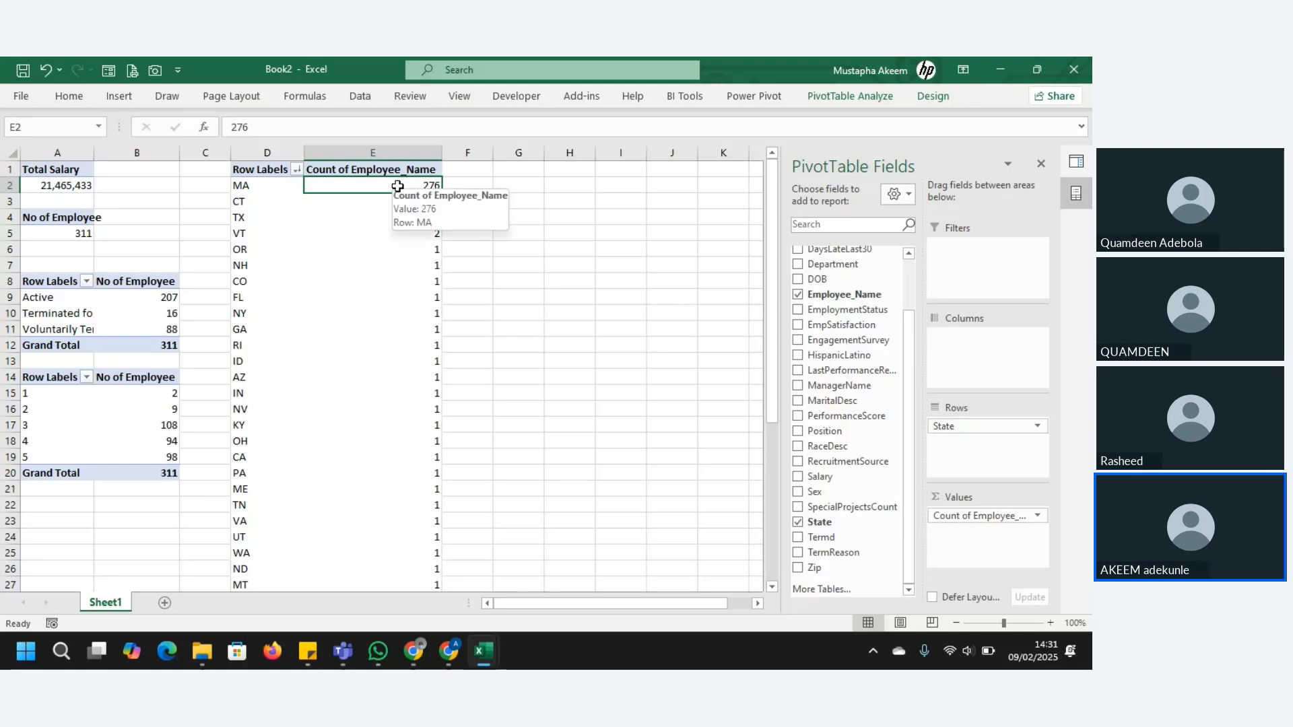
Examine the highest employee counts at the start of the sorted State PivotTable
{"action": "left_click_drag", "start_coordinate": [402, 183], "coordinate": [400, 222]}
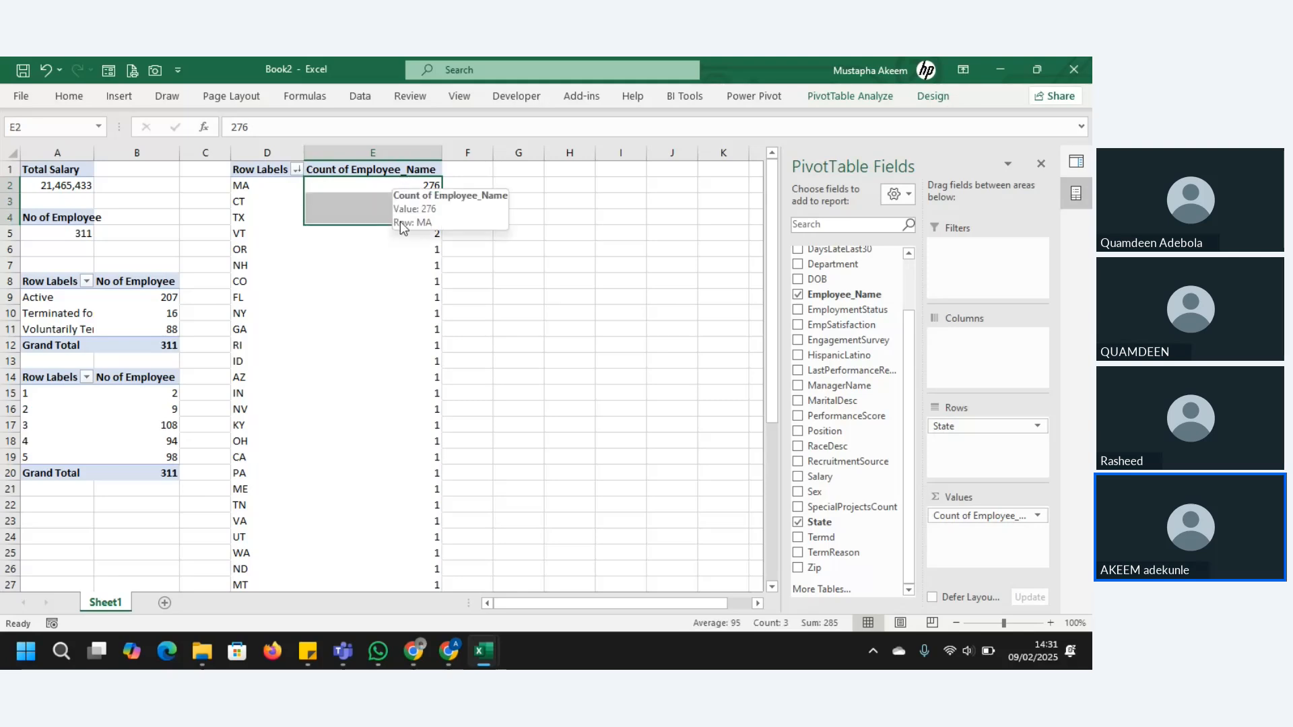
{"action": "left_click", "coordinate": [560, 344]}
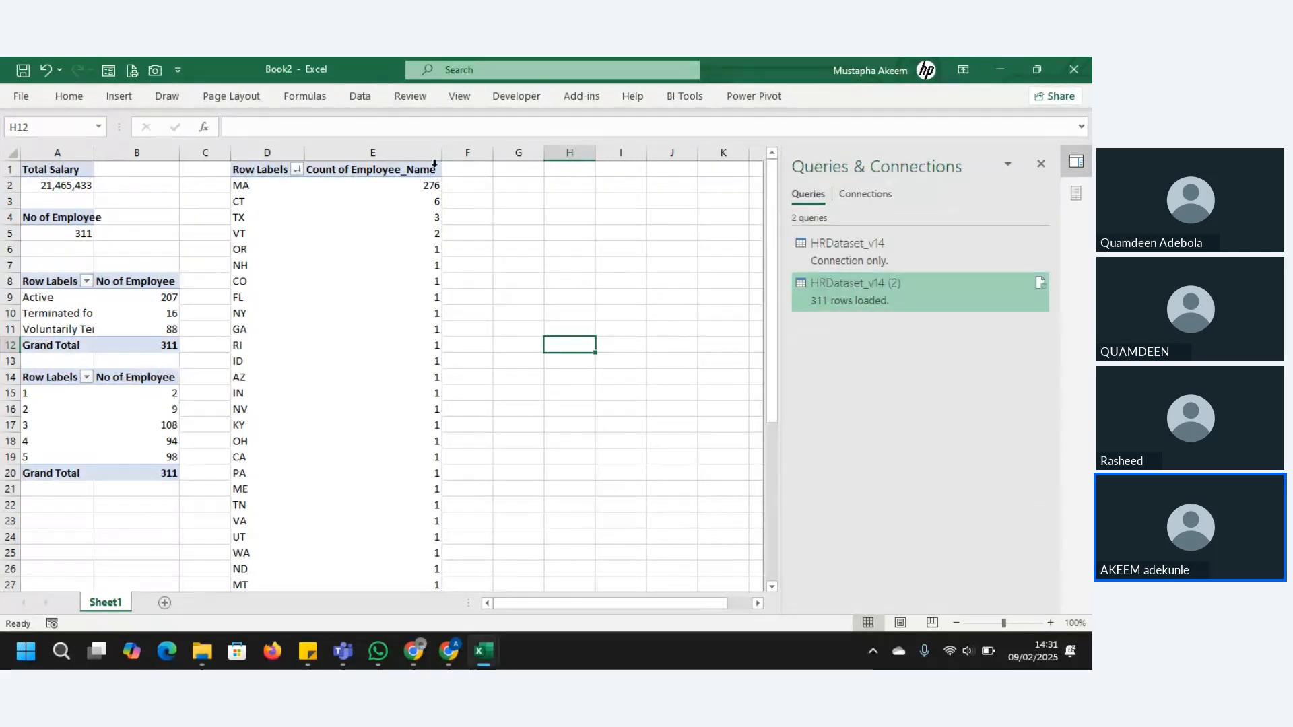
{"action": "left_click", "coordinate": [413, 168]}
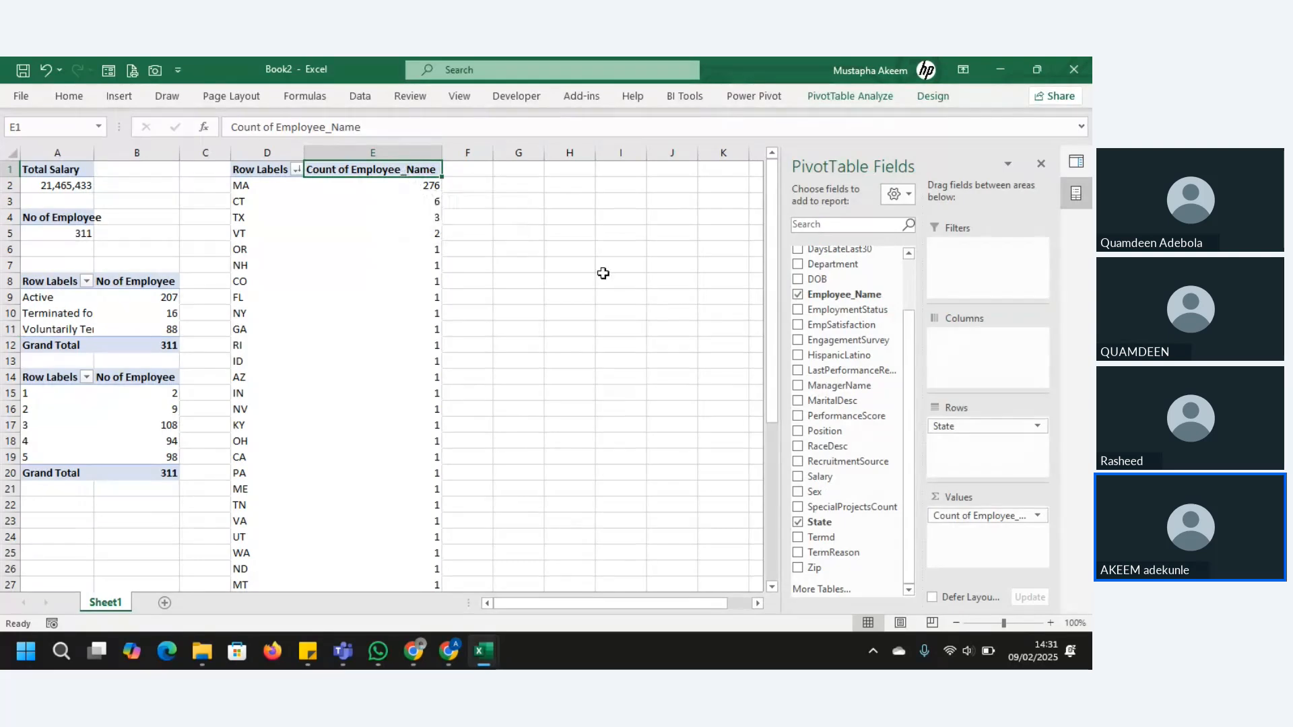
{"action": "left_click_drag", "start_coordinate": [774, 301], "coordinate": [765, 235]}
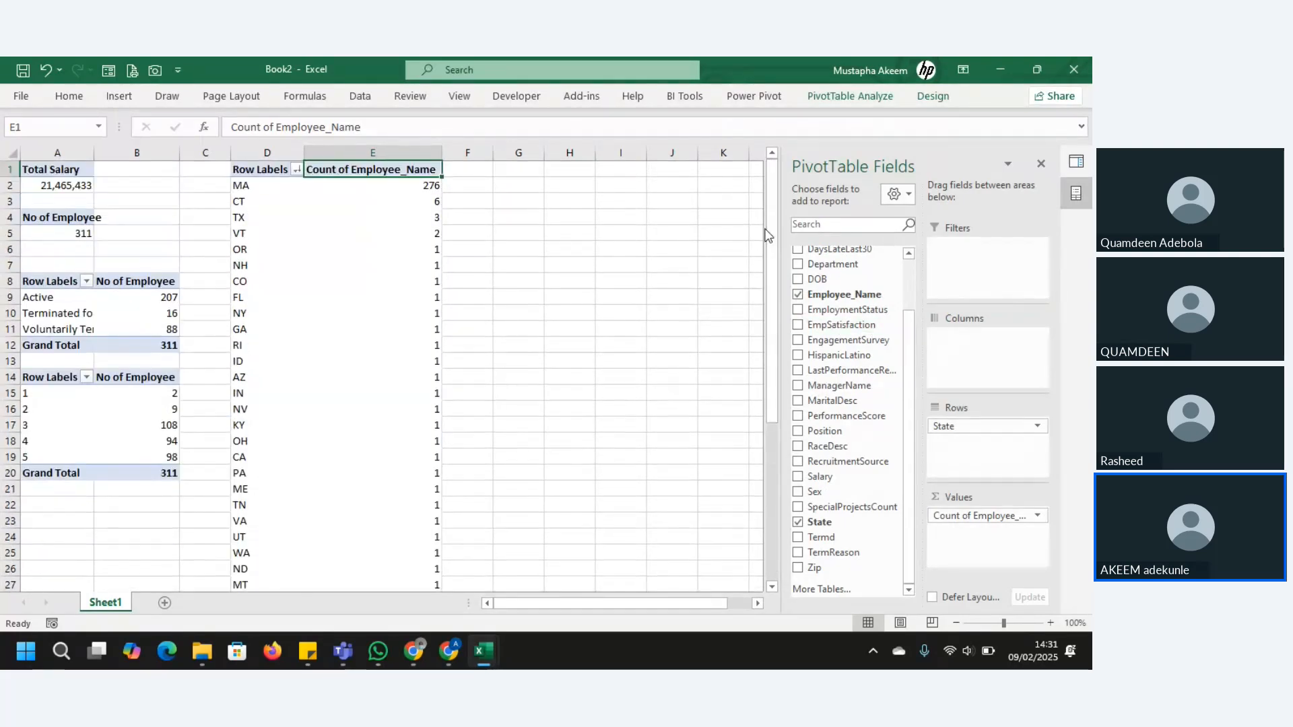
{"action": "left_click", "coordinate": [355, 188]}
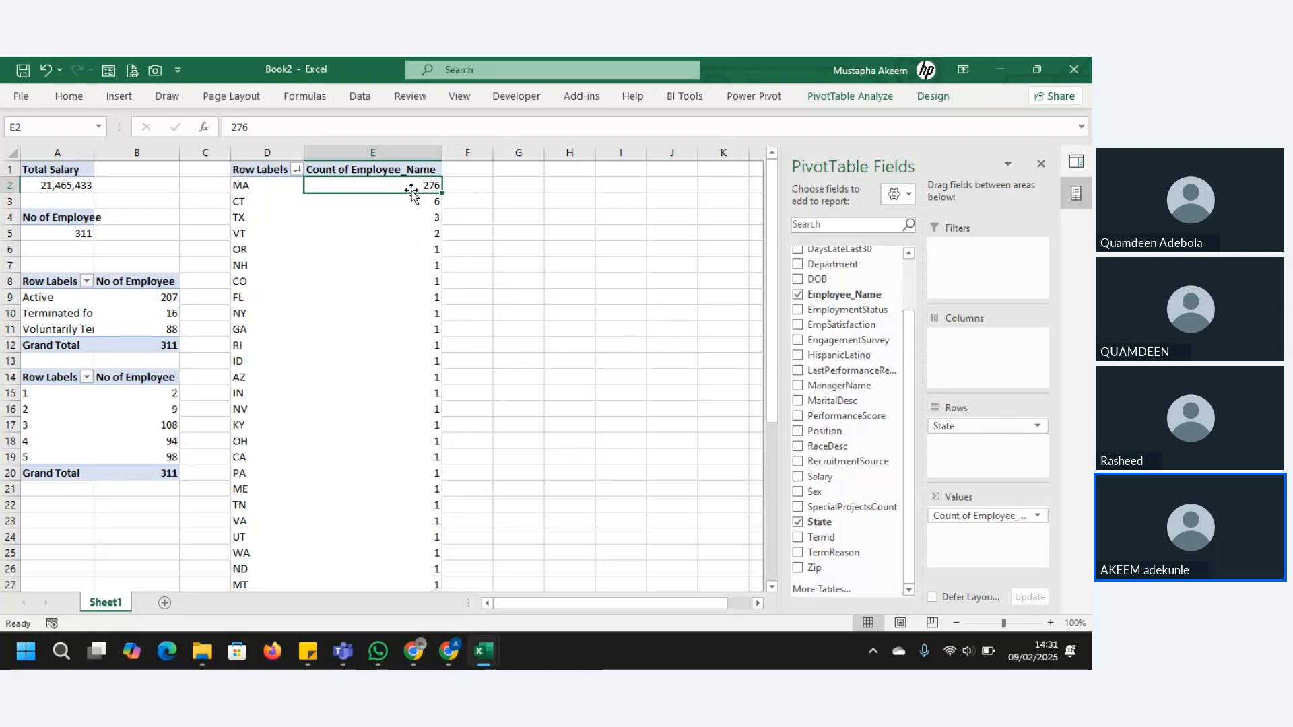
{"action": "mouse_move", "coordinate": [409, 188]}
{"action": "left_mouse_down"}
{"action": "mouse_move", "coordinate": [414, 324]}
{"action": "mouse_move", "coordinate": [383, 189]}
{"action": "left_mouse_up"}
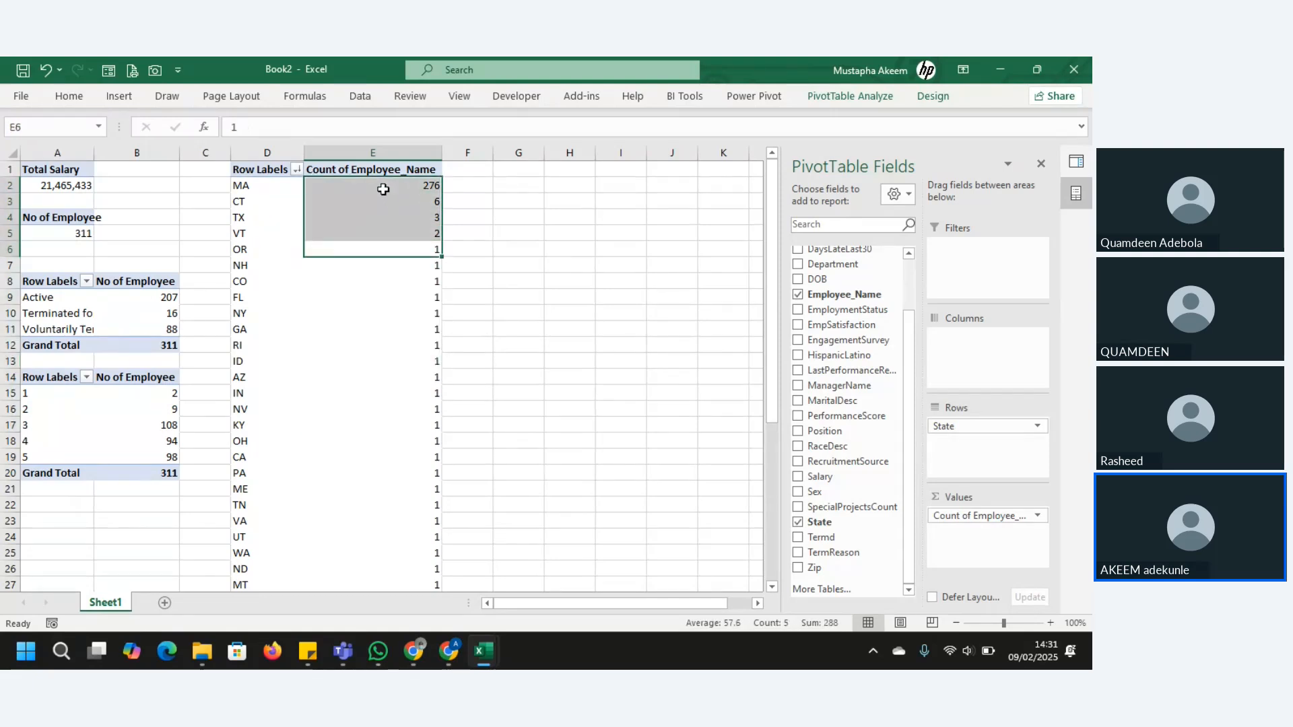
{"action": "left_click", "coordinate": [382, 187]}
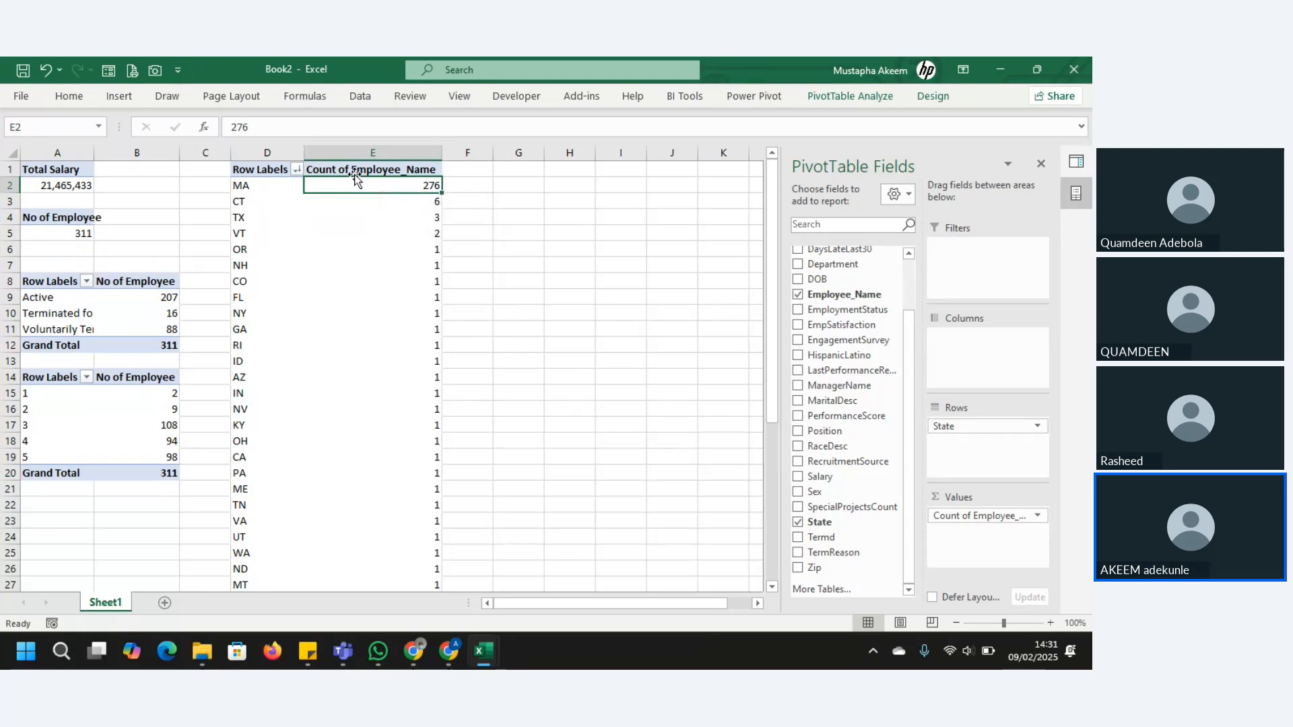
Filter the State PivotTable to the top 4 items by Count of Employee_Name
{"action": "left_click", "coordinate": [297, 171]}
{"action": "mouse_move", "coordinate": [229, 295]}
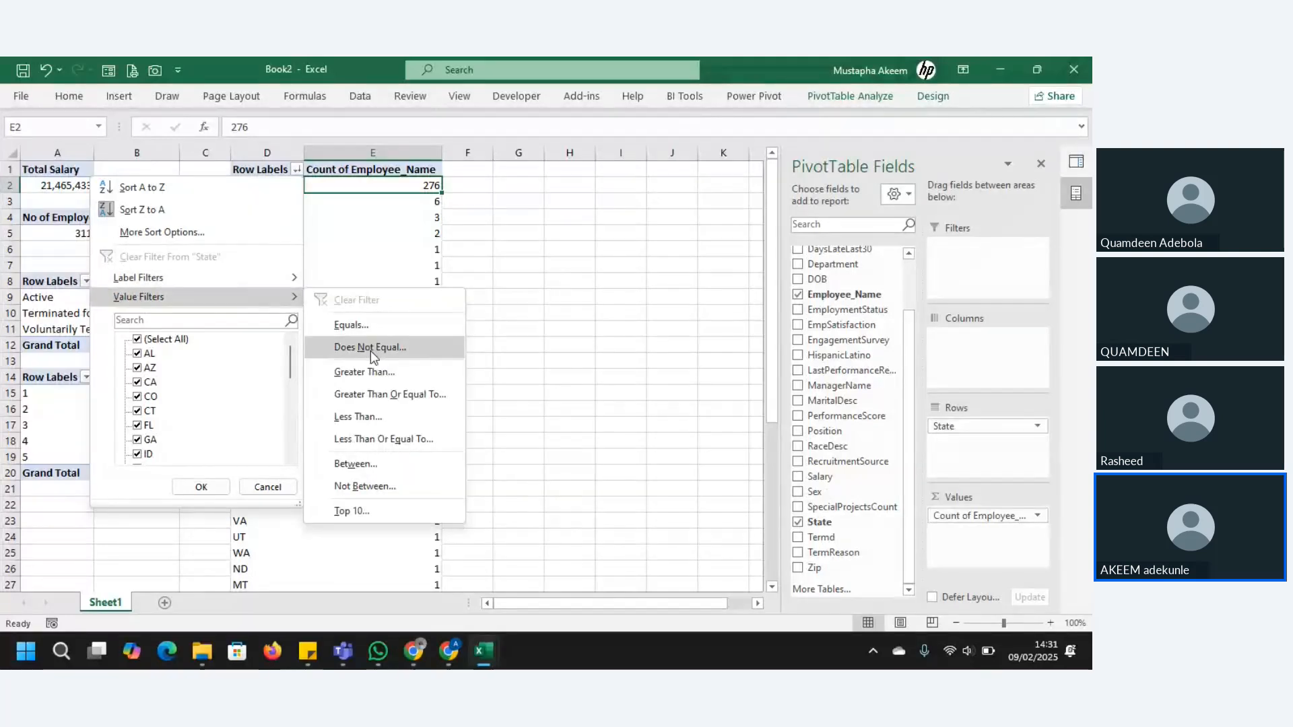
{"action": "left_click", "coordinate": [355, 512]}
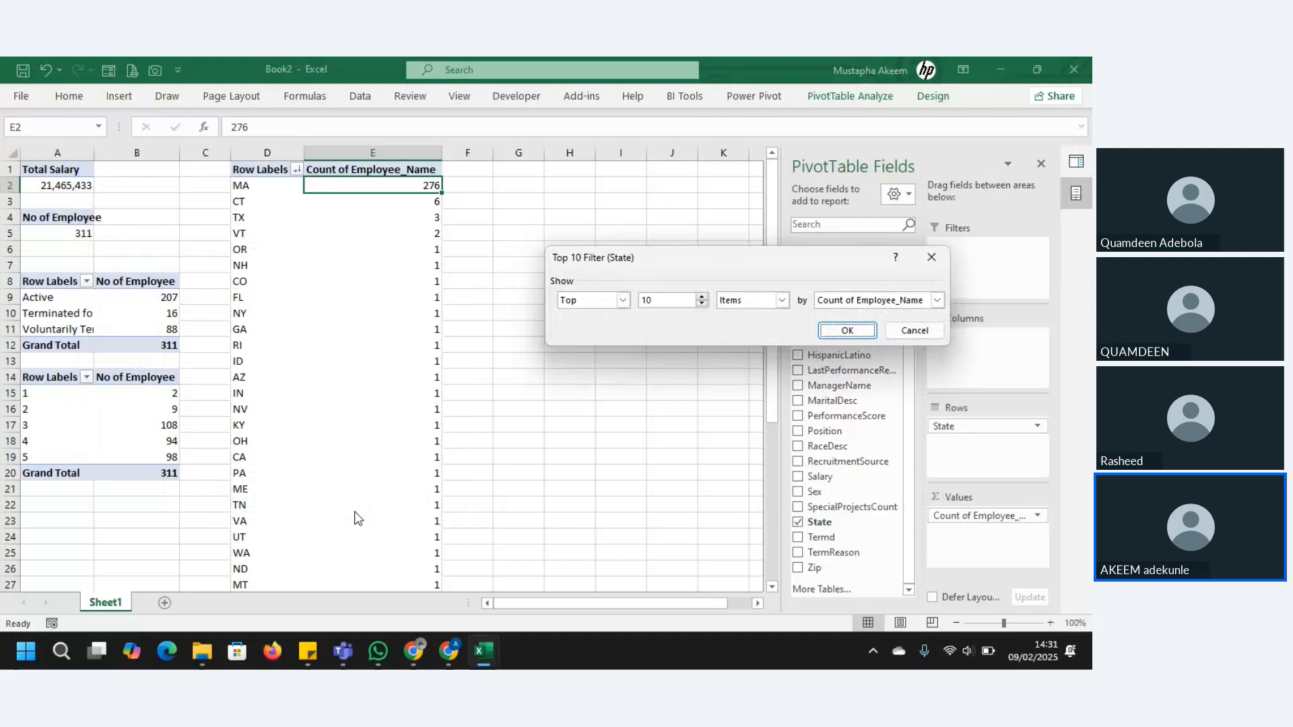
{"action": "left_click", "coordinate": [684, 301]}
{"action": "key", "text": "BackSpace"}
{"action": "key", "text": "BackSpace"}
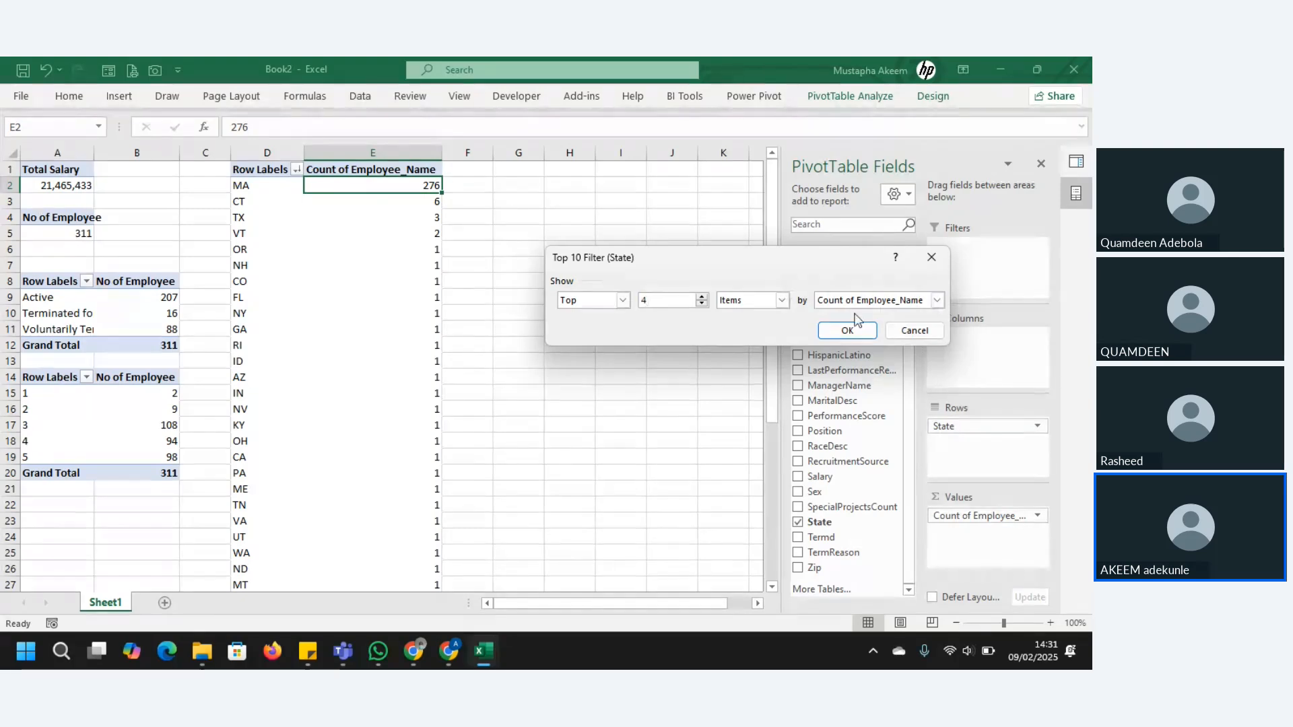
{"action": "left_click", "coordinate": [936, 301]}
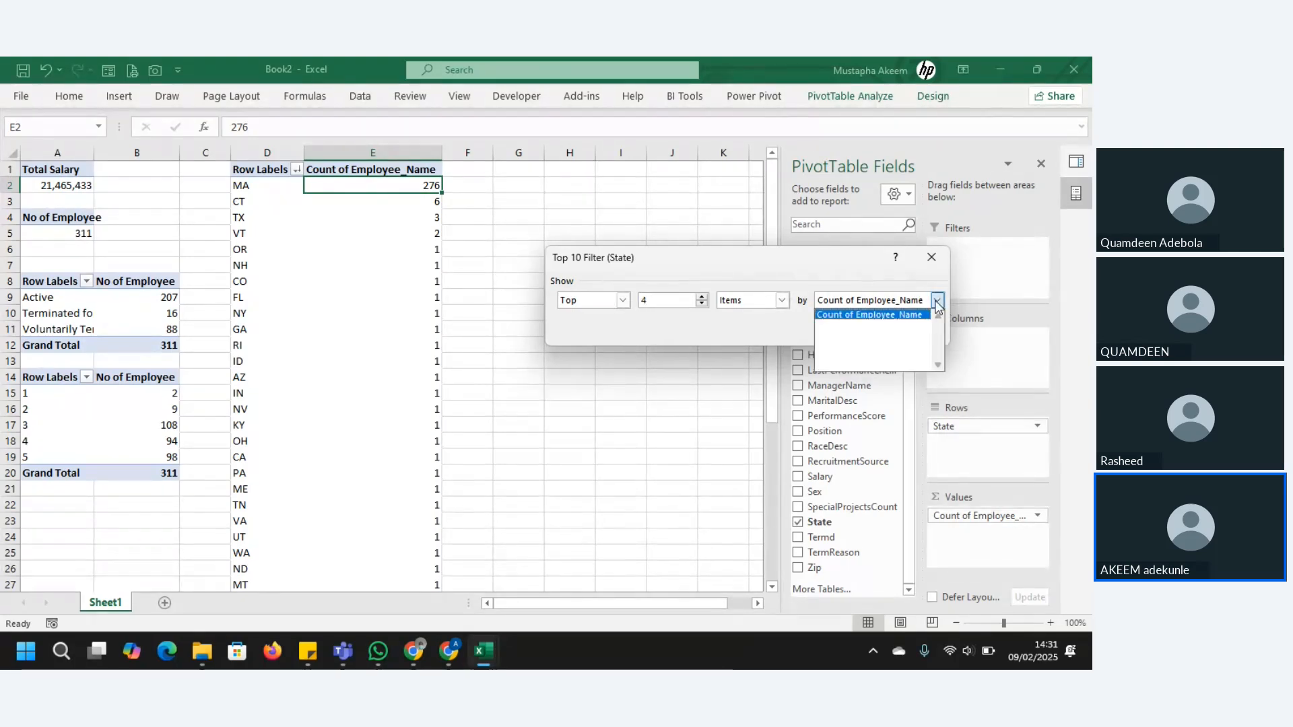
{"action": "left_click", "coordinate": [938, 302]}
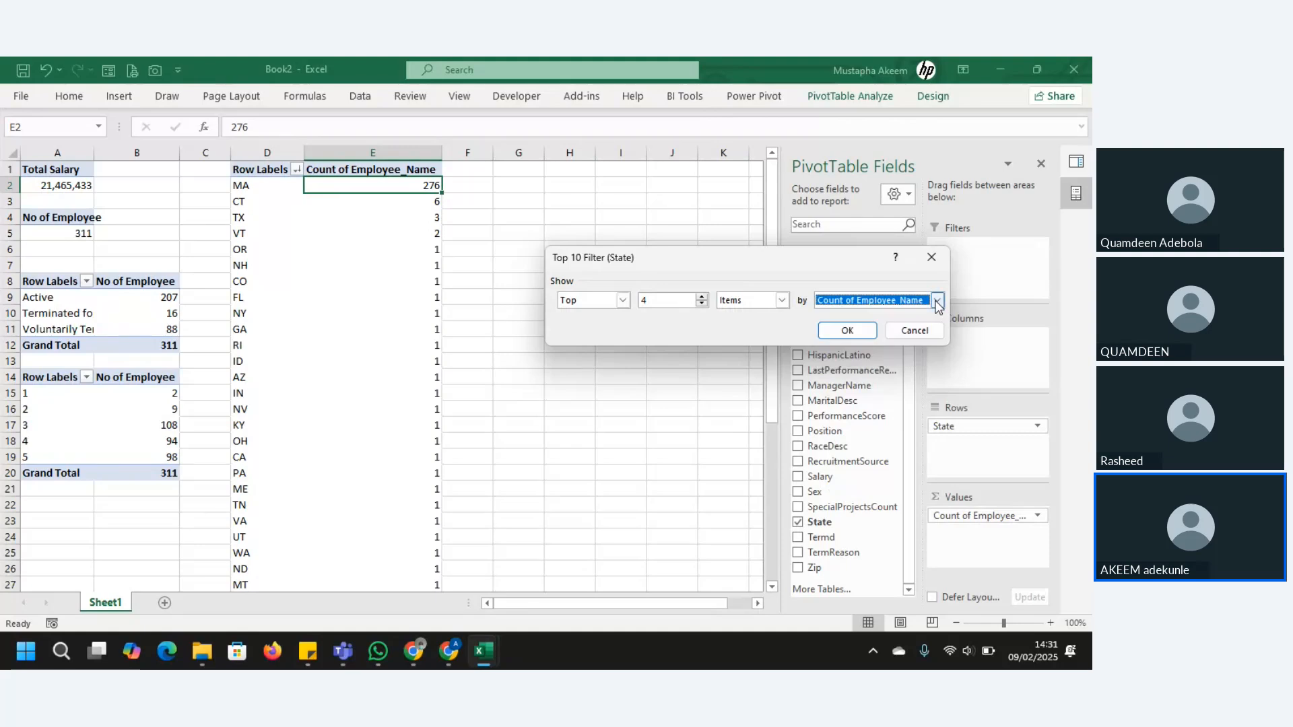
{"action": "left_click", "coordinate": [847, 330]}
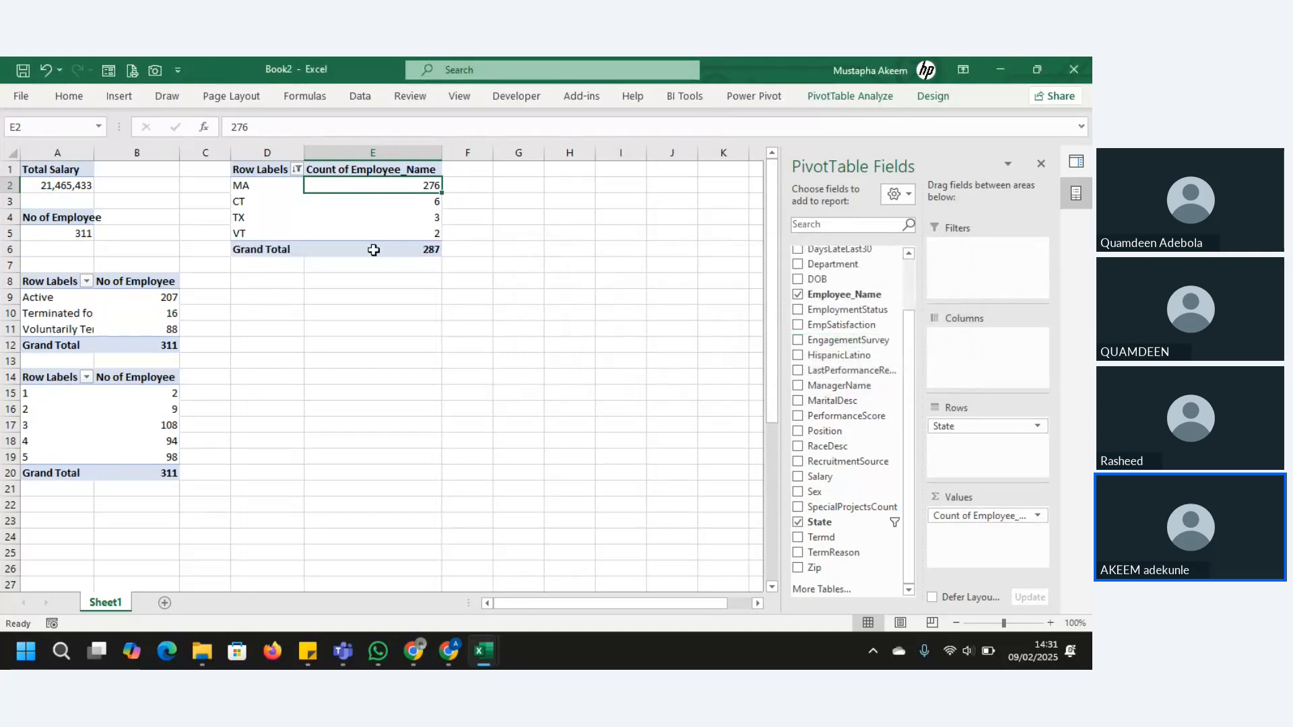
{"action": "mouse_move", "coordinate": [374, 249]}
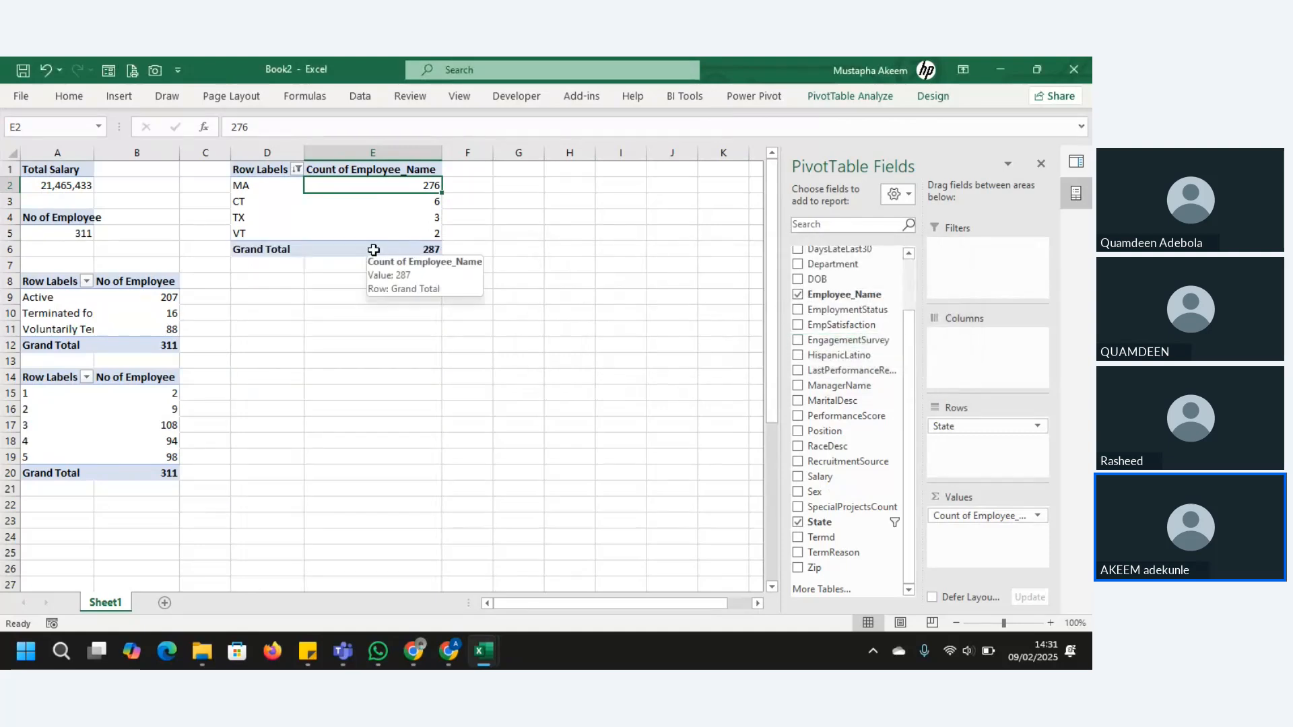
Copy the Total Salary PivotTable in A1:A2 to D8 and replace its value field with the count of Employee_Name
{"action": "left_click", "coordinate": [248, 328]}
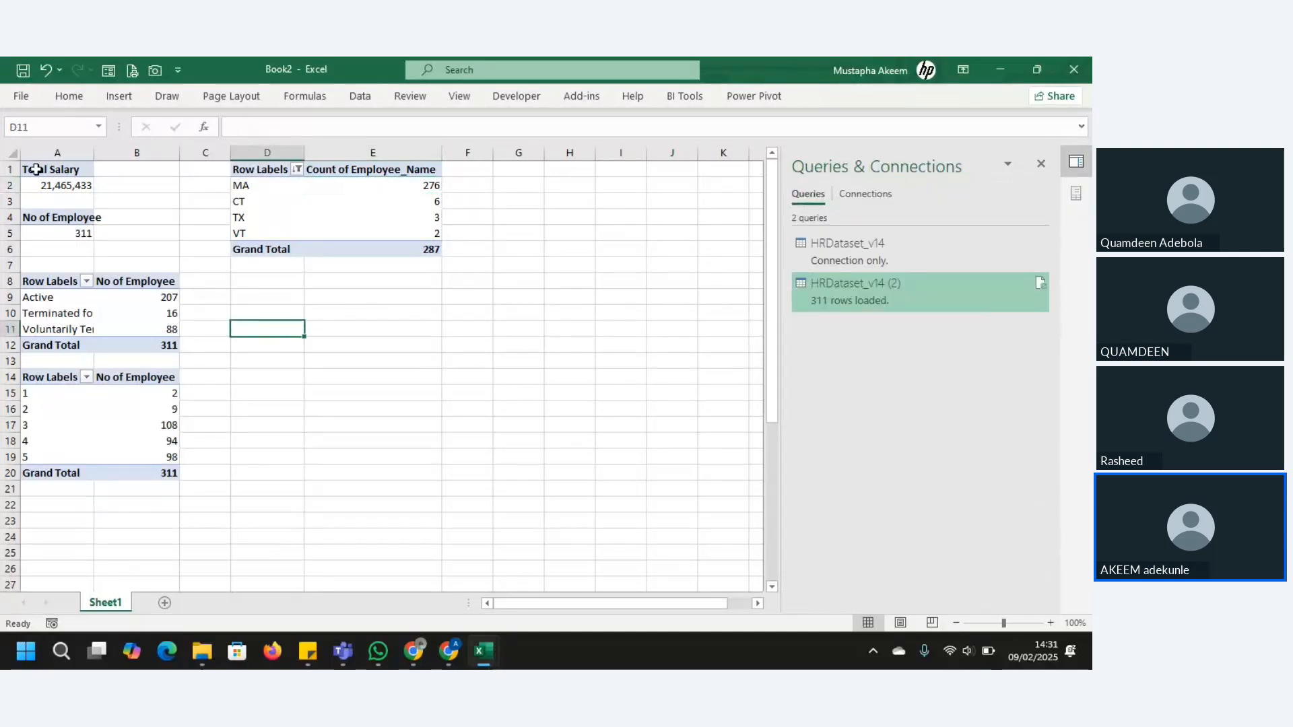
{"action": "mouse_move", "coordinate": [36, 170]}
{"action": "left_mouse_down"}
{"action": "mouse_move", "coordinate": [46, 200]}
{"action": "mouse_move", "coordinate": [46, 188]}
{"action": "left_mouse_up"}
{"action": "key", "text": "ctrl+c"}
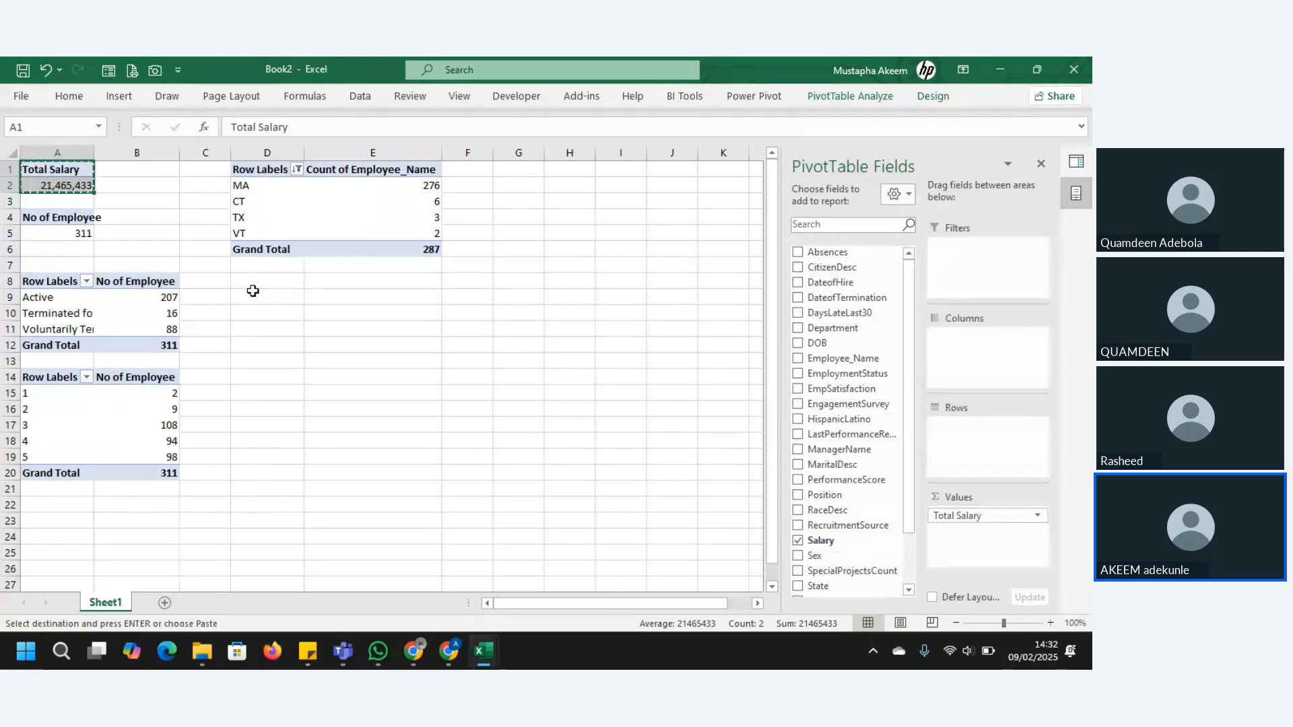
{"action": "left_click", "coordinate": [253, 288]}
{"action": "key", "text": "ctrl+v"}
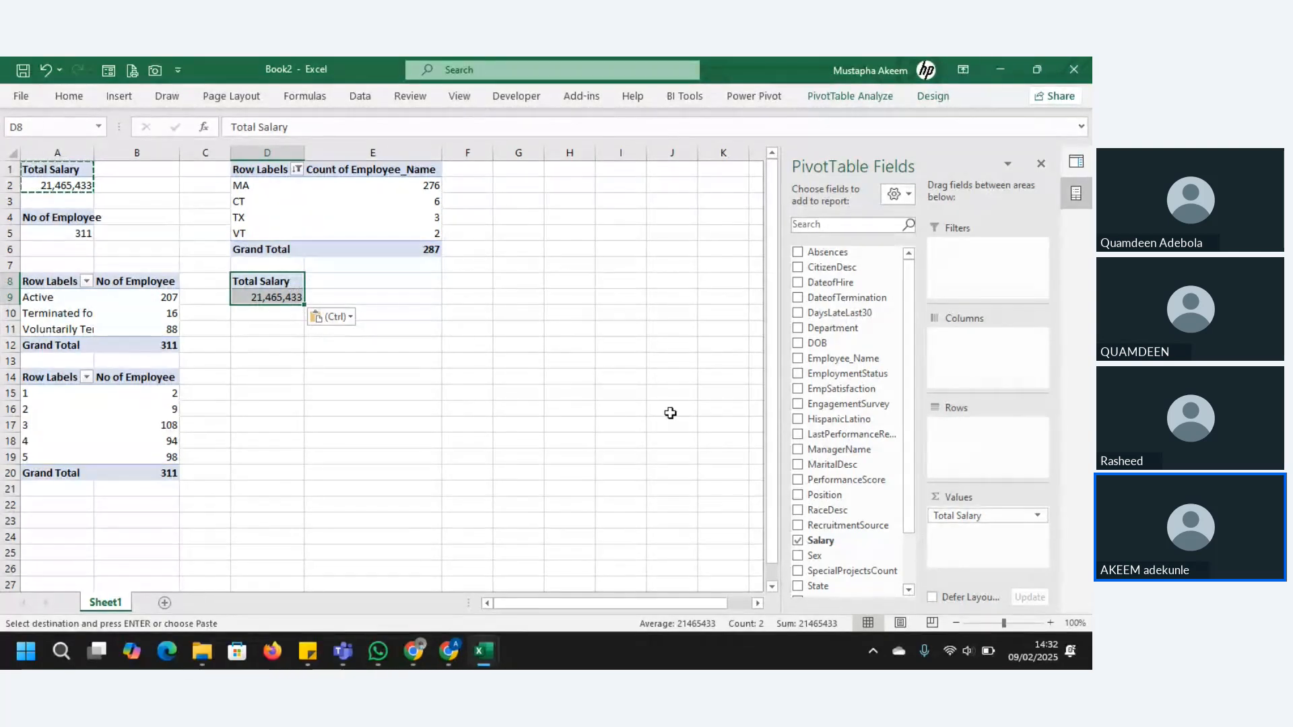
{"action": "left_click_drag", "start_coordinate": [958, 517], "coordinate": [737, 519]}
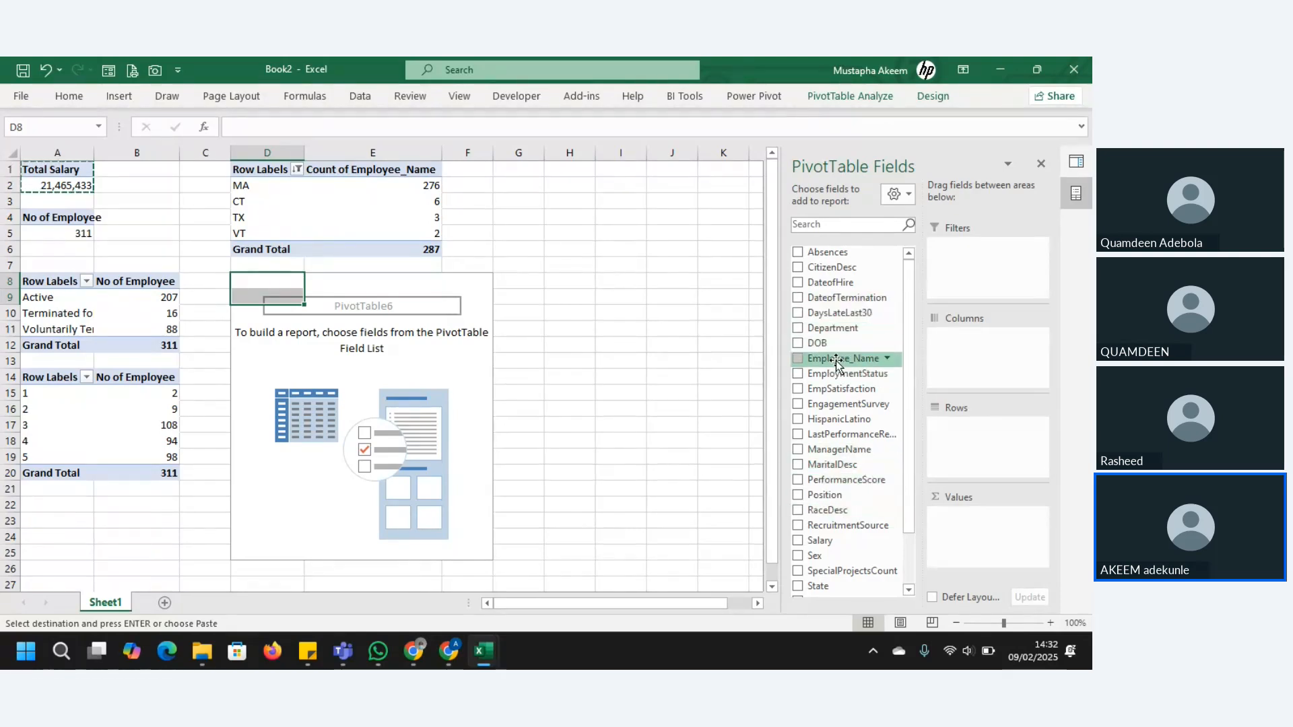
{"action": "left_click_drag", "start_coordinate": [835, 359], "coordinate": [974, 535]}
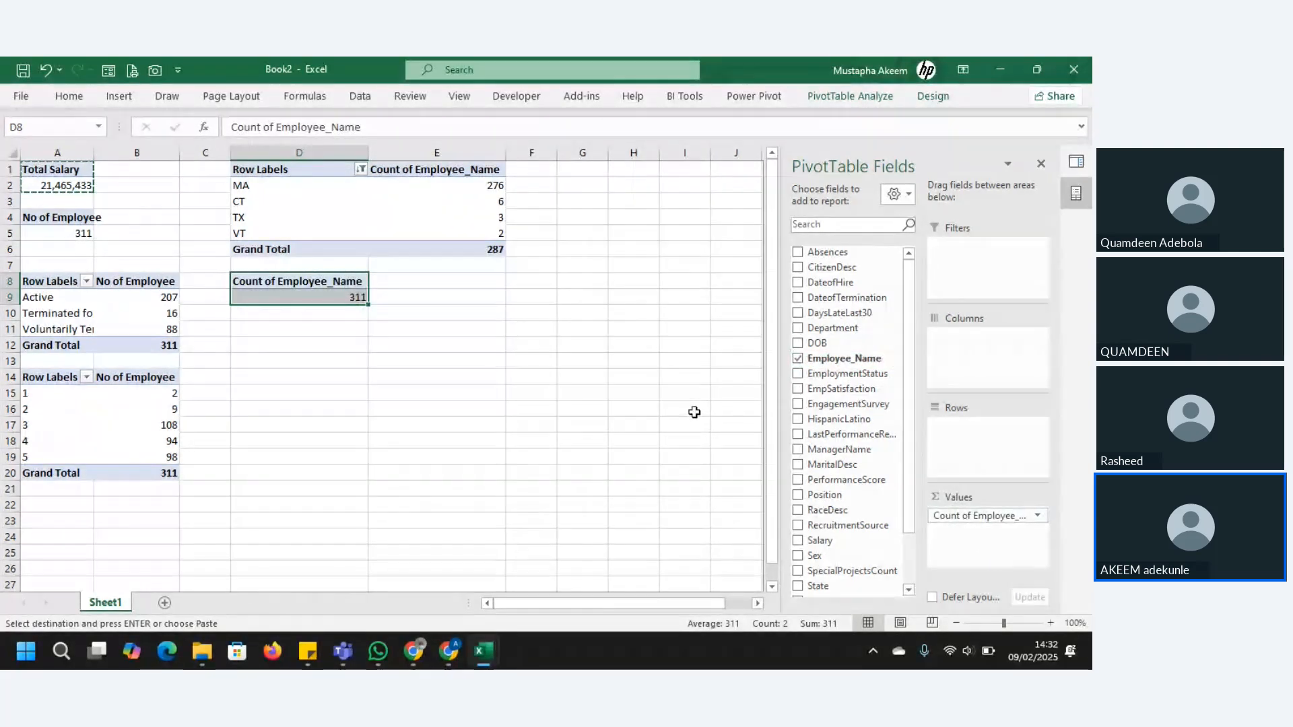
Search the PivotTable fields for "da" and add DateofHire to the rows of the PivotTable at D8
{"action": "left_click_drag", "start_coordinate": [909, 460], "coordinate": [908, 418]}
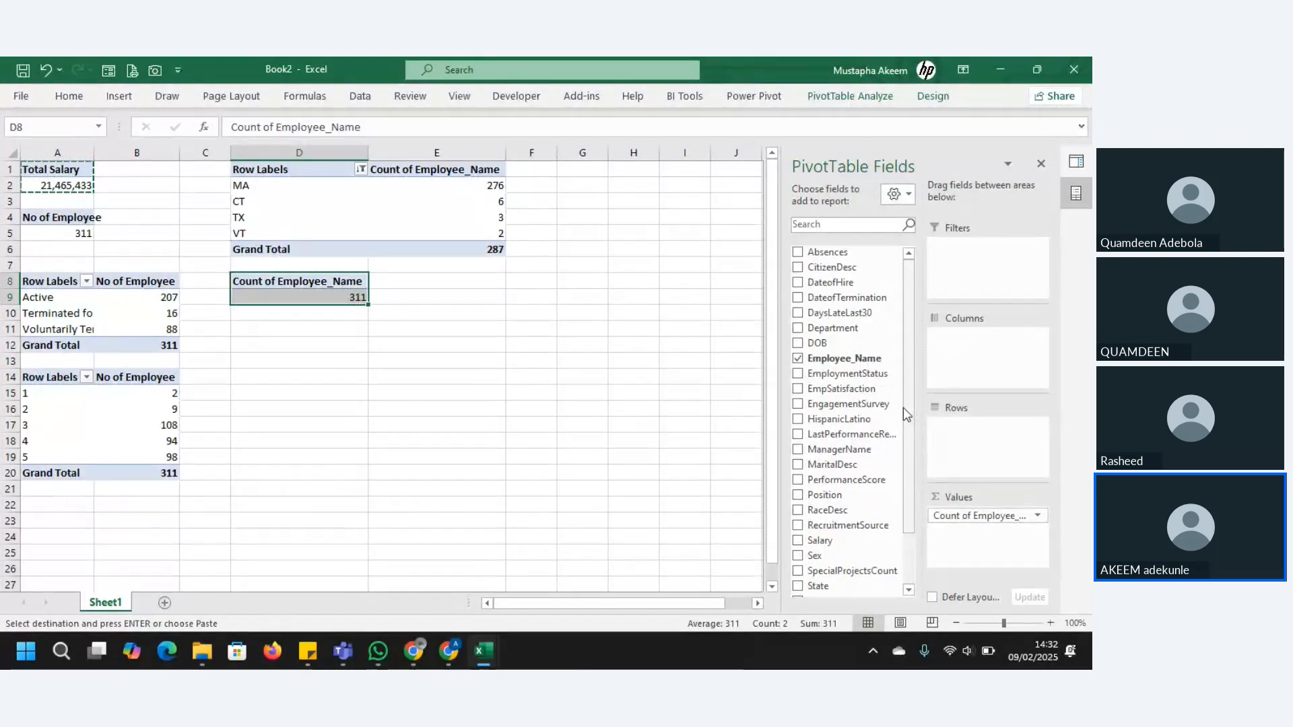
{"action": "left_click", "coordinate": [861, 228]}
{"action": "type", "text": "emp"}
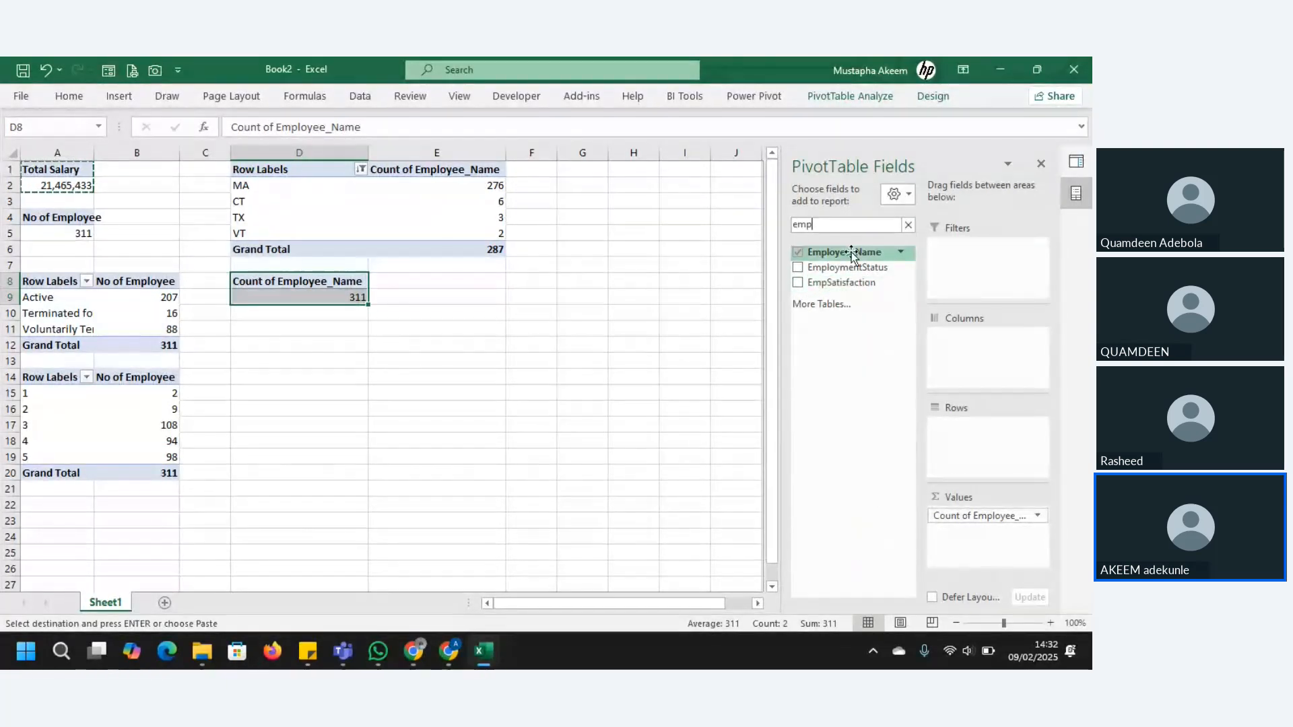
{"action": "key", "text": "BackSpace"}
{"action": "key", "text": "BackSpace"}
{"action": "key", "text": "BackSpace"}
{"action": "type", "text": "d"}
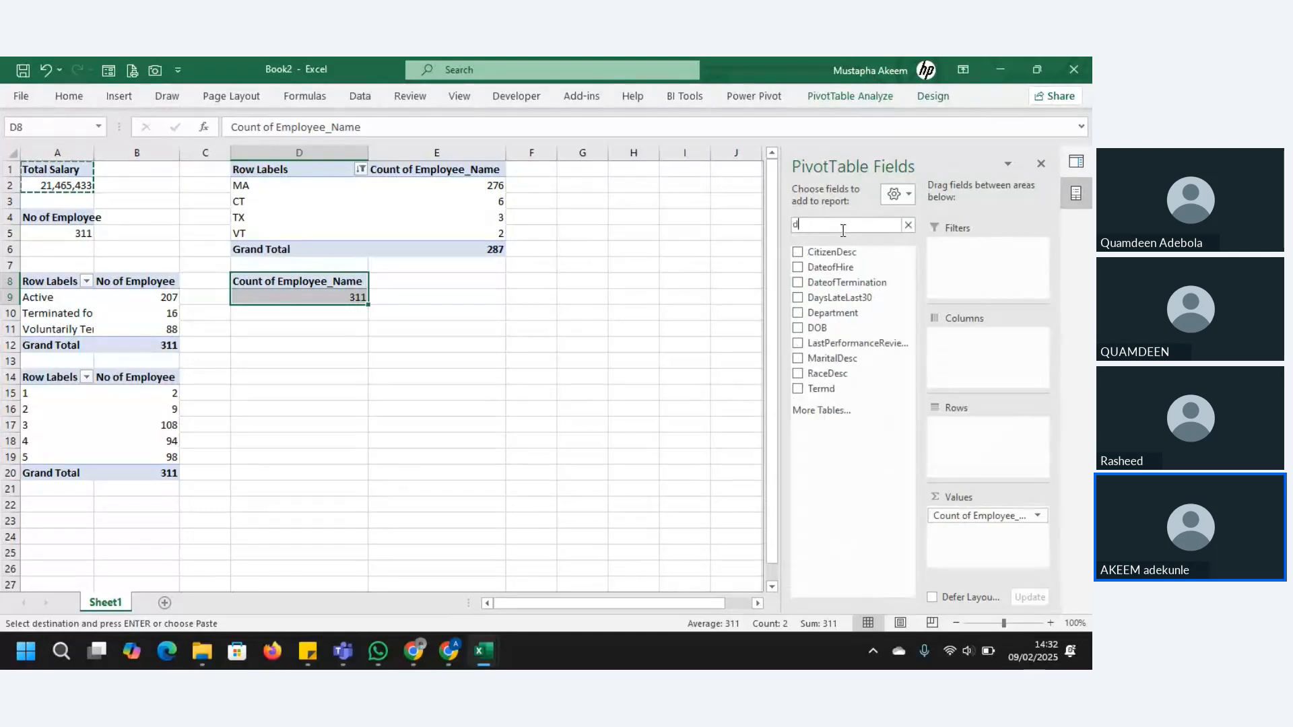
{"action": "type", "text": "a"}
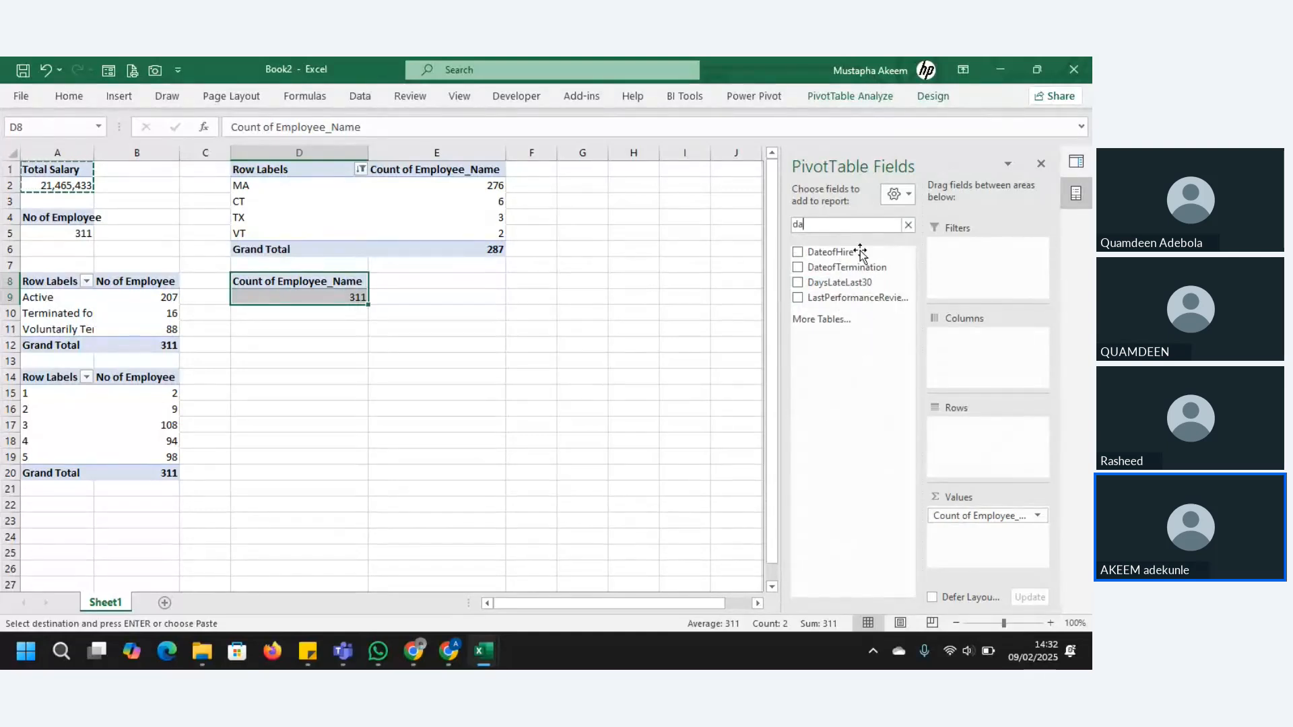
{"action": "left_click_drag", "start_coordinate": [860, 251], "coordinate": [979, 433]}
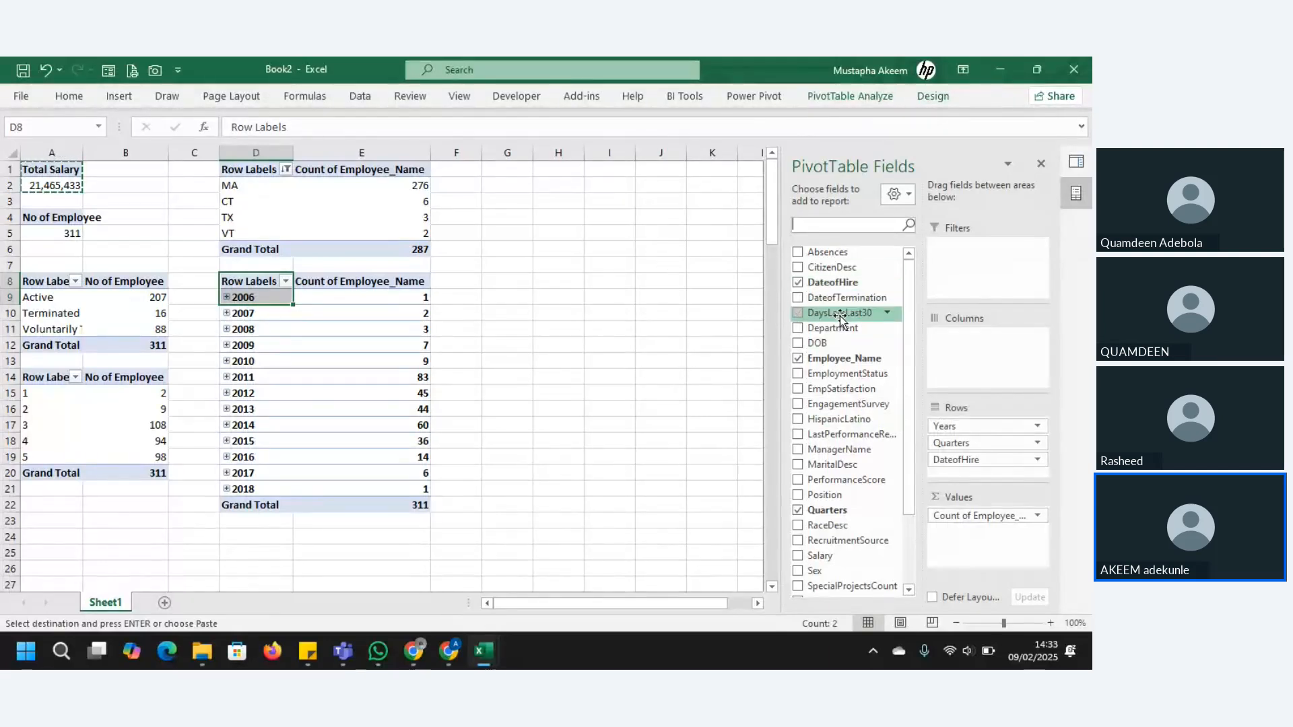
Add DateofTermination to the rows of the PivotTable at D8, beneath DateofHire
{"action": "left_click_drag", "start_coordinate": [827, 300], "coordinate": [964, 482]}
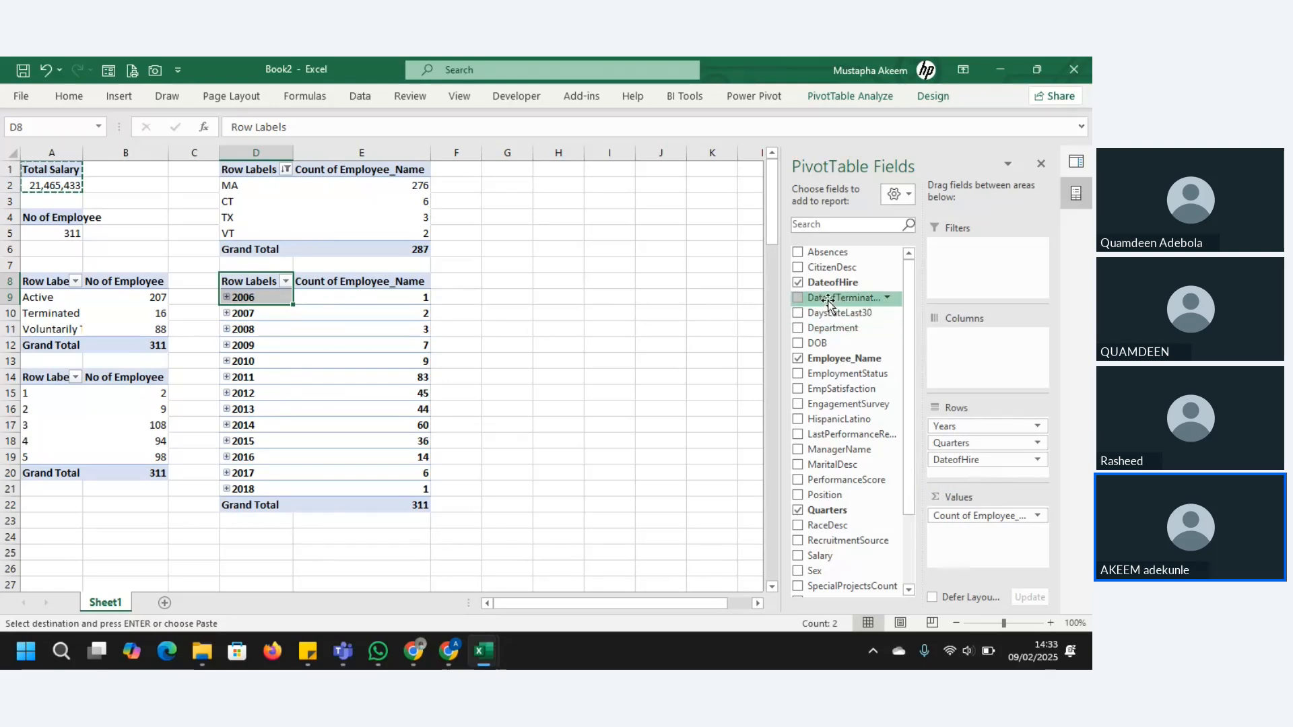
{"action": "left_click_drag", "start_coordinate": [829, 304], "coordinate": [986, 483]}
{"action": "left_click", "coordinate": [798, 298]}
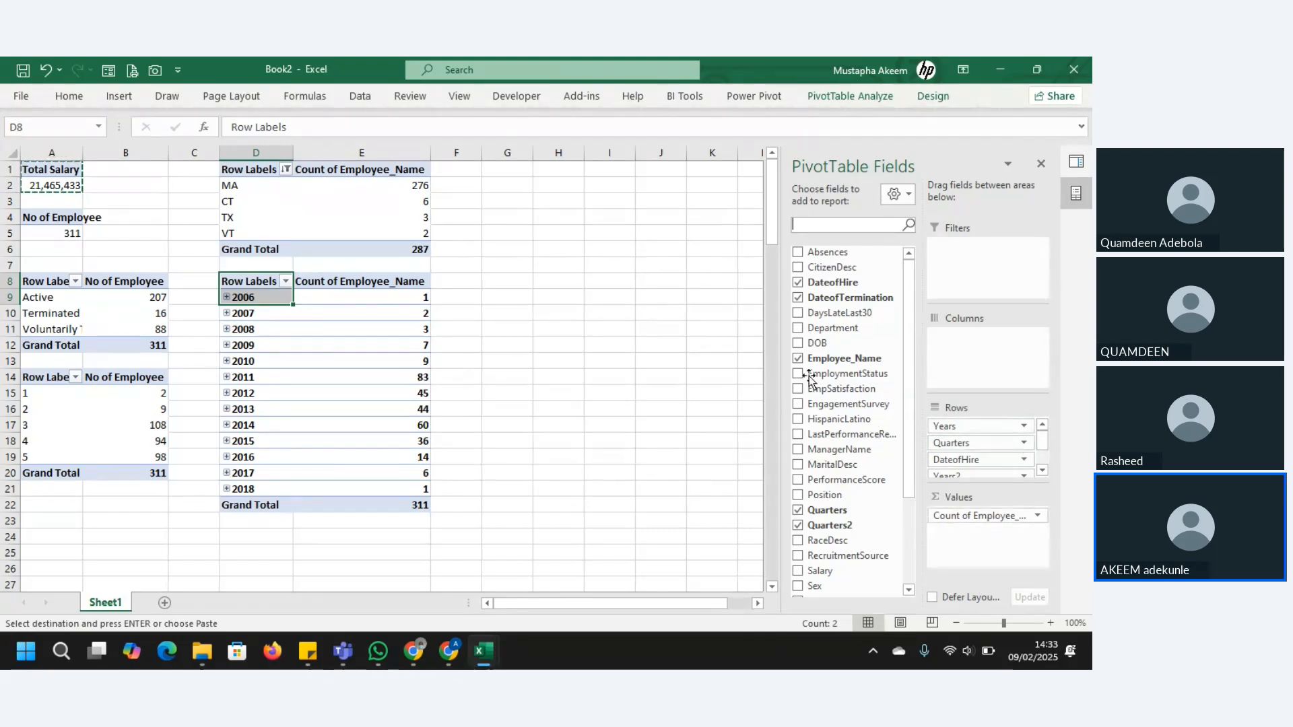
Remove DateofTermination, DateofHire and all their quarter and year groupings from the rows of the PivotTable at D8
{"action": "left_click", "coordinate": [798, 297]}
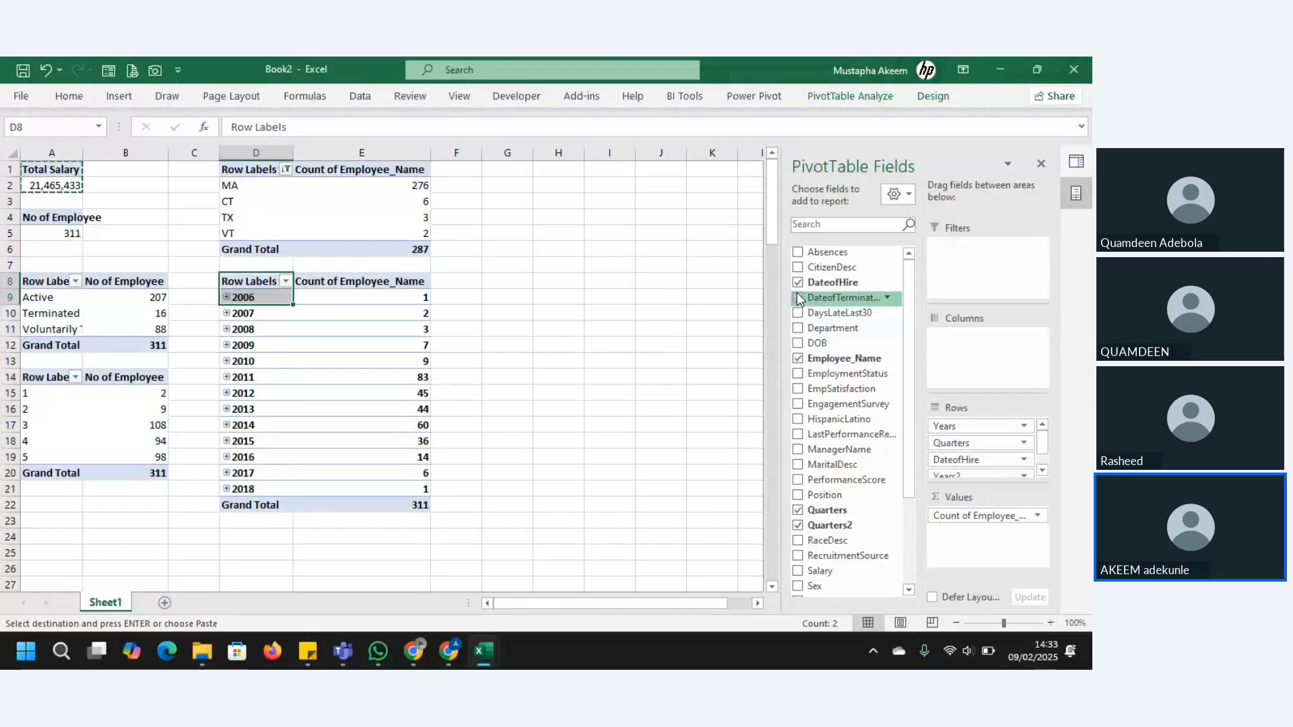
{"action": "left_click", "coordinate": [798, 283]}
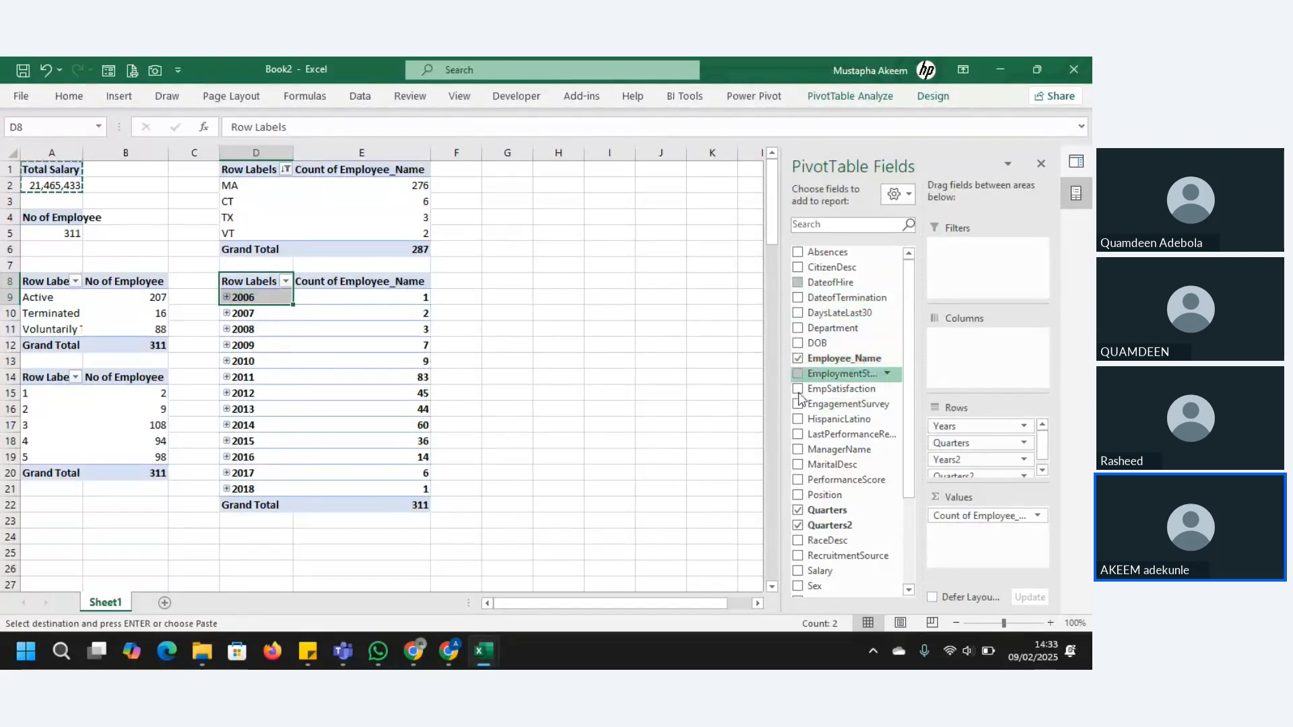
{"action": "left_click", "coordinate": [799, 512]}
{"action": "left_click", "coordinate": [799, 527]}
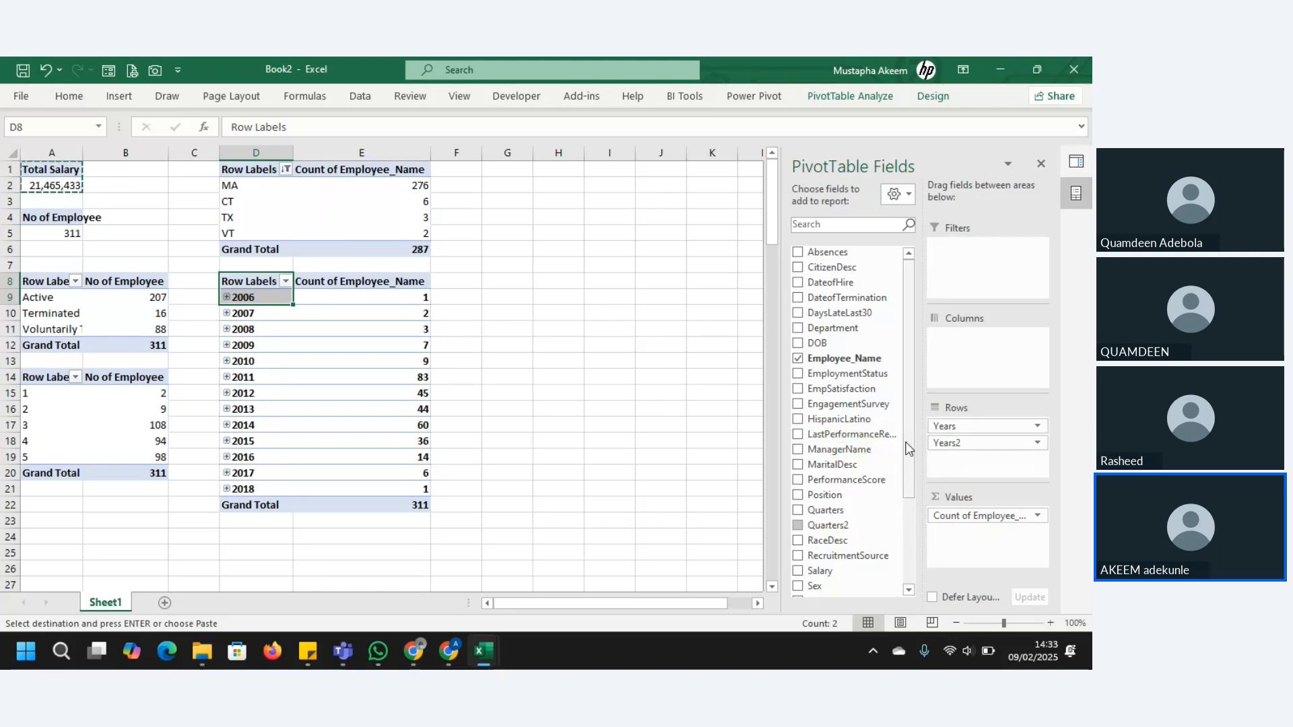
{"action": "left_click_drag", "start_coordinate": [951, 445], "coordinate": [788, 453]}
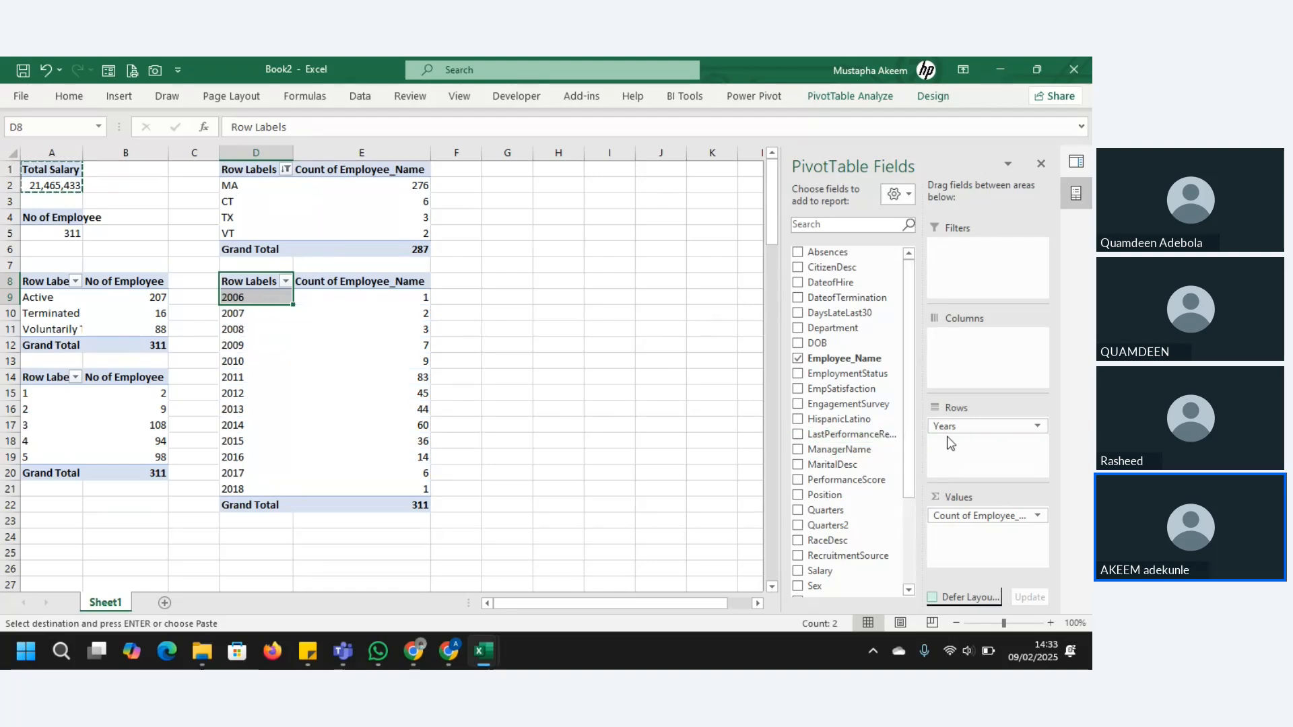
{"action": "left_click_drag", "start_coordinate": [970, 429], "coordinate": [842, 423]}
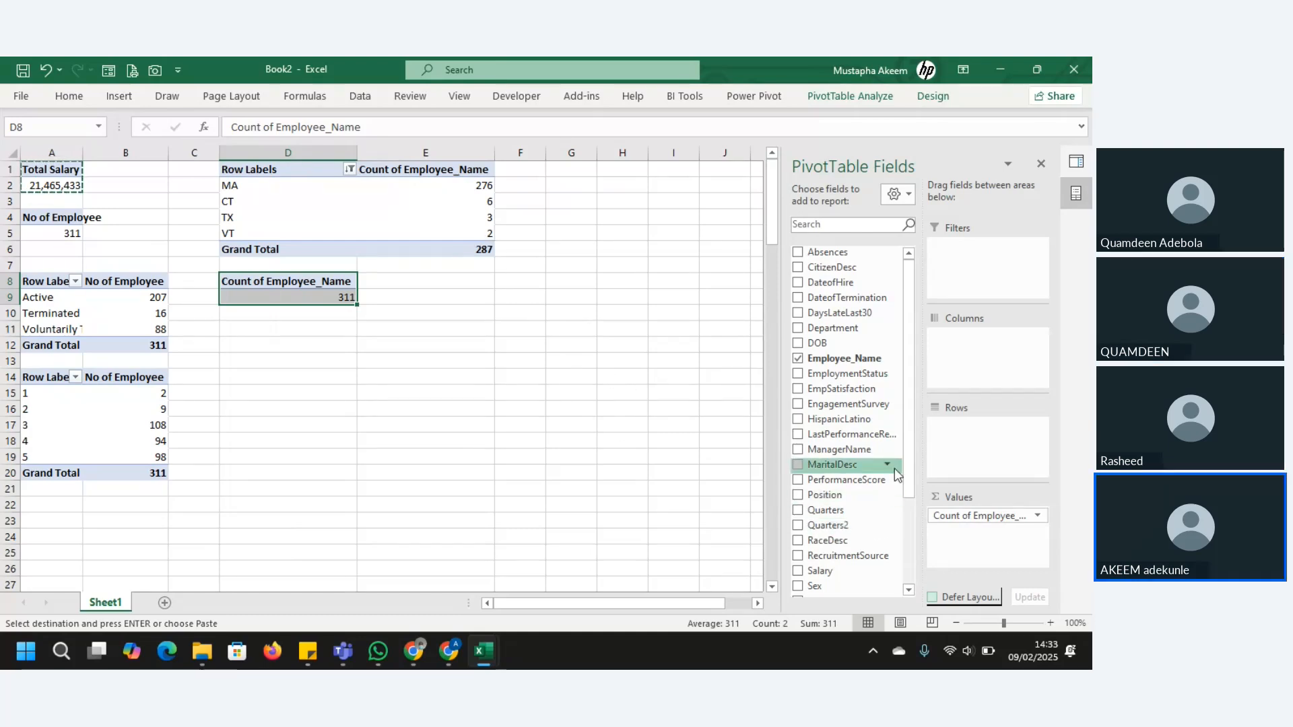
{"action": "left_click_drag", "start_coordinate": [907, 440], "coordinate": [914, 375]}
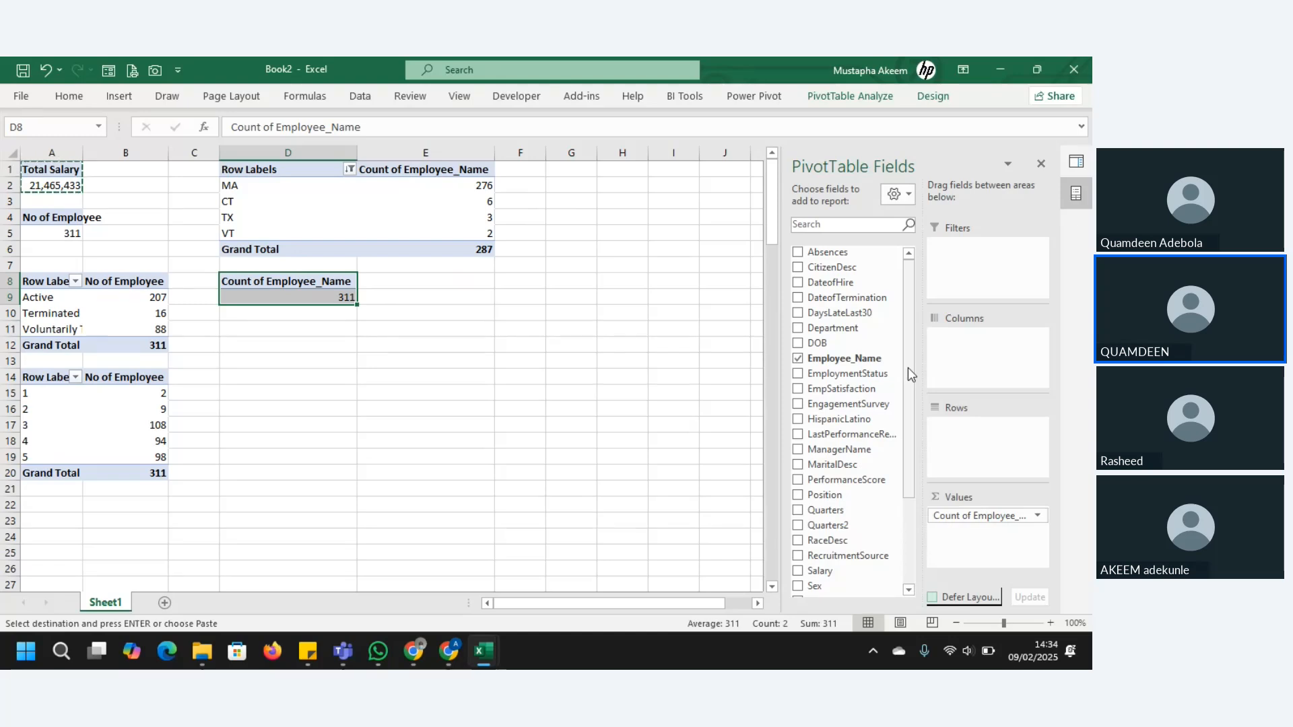
{"action": "mouse_move", "coordinate": [908, 368]}
{"action": "left_mouse_down"}
{"action": "mouse_move", "coordinate": [908, 435]}
{"action": "mouse_move", "coordinate": [913, 345]}
{"action": "left_mouse_up"}
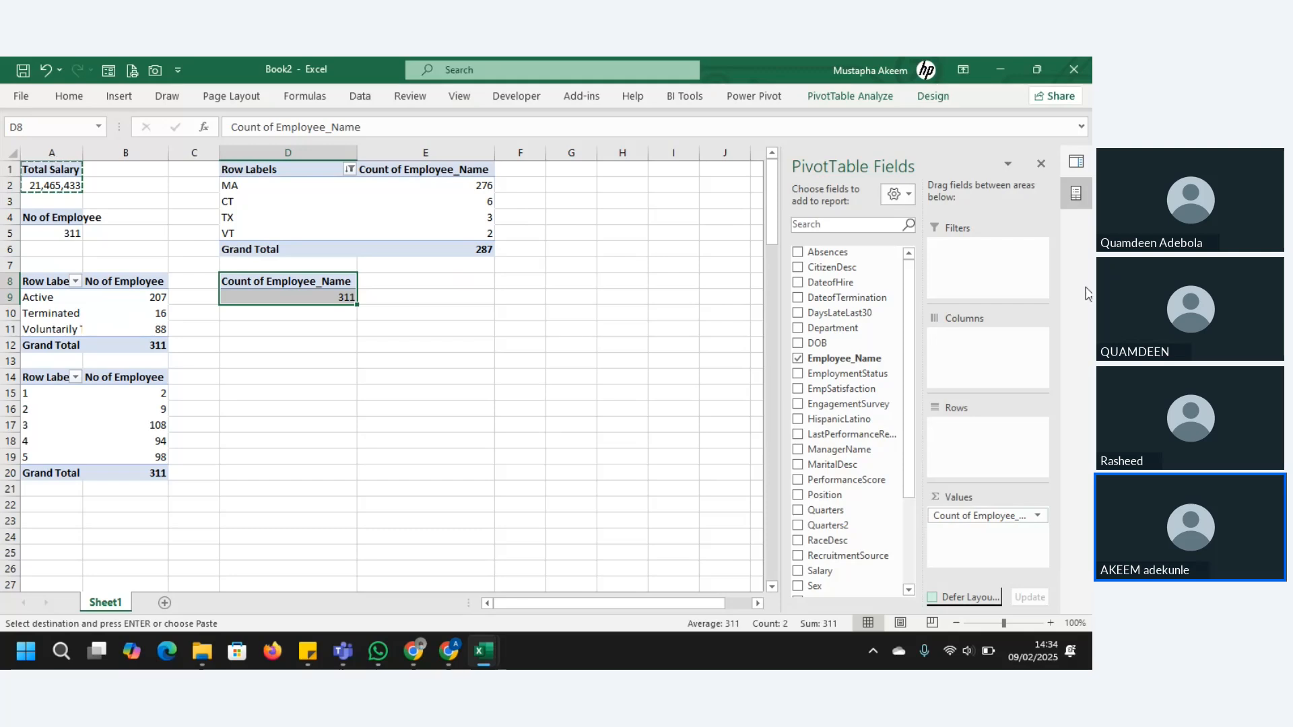
Open the HRDataset_v14 (2) query in the Power Query Editor and show its last columns
{"action": "left_click", "coordinate": [1076, 163]}
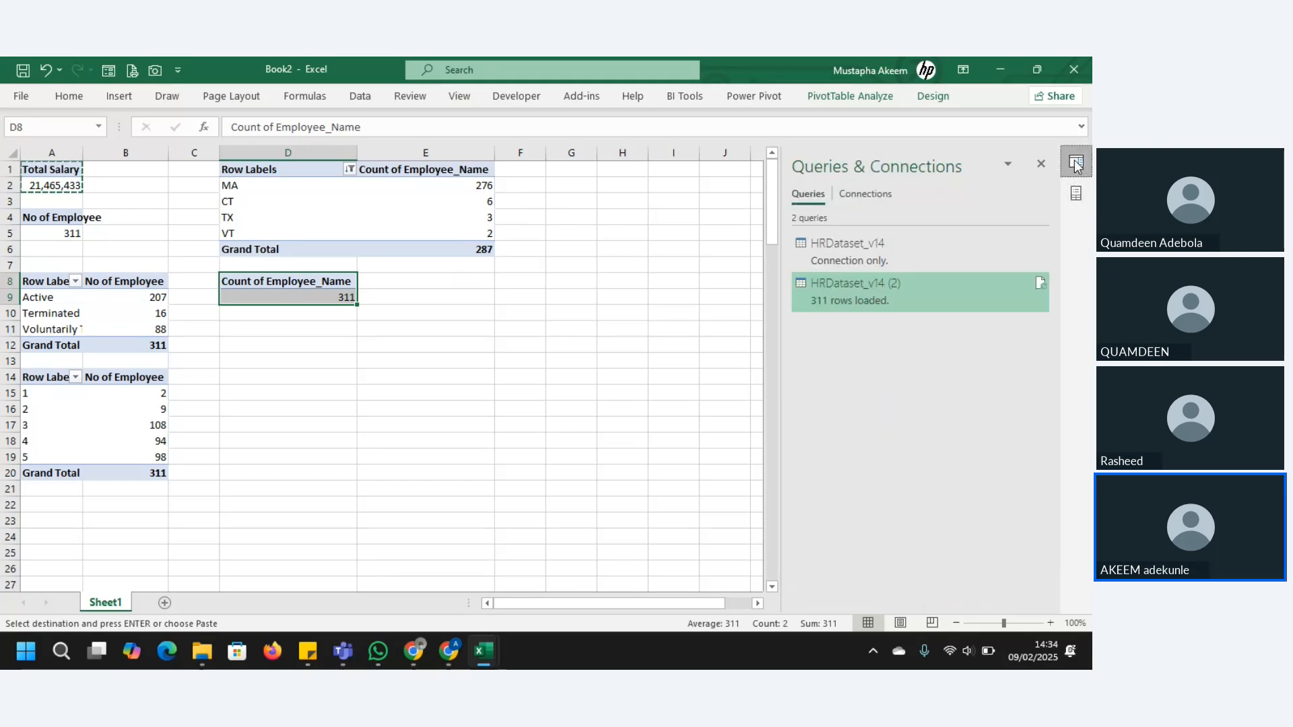
{"action": "right_click", "coordinate": [939, 297]}
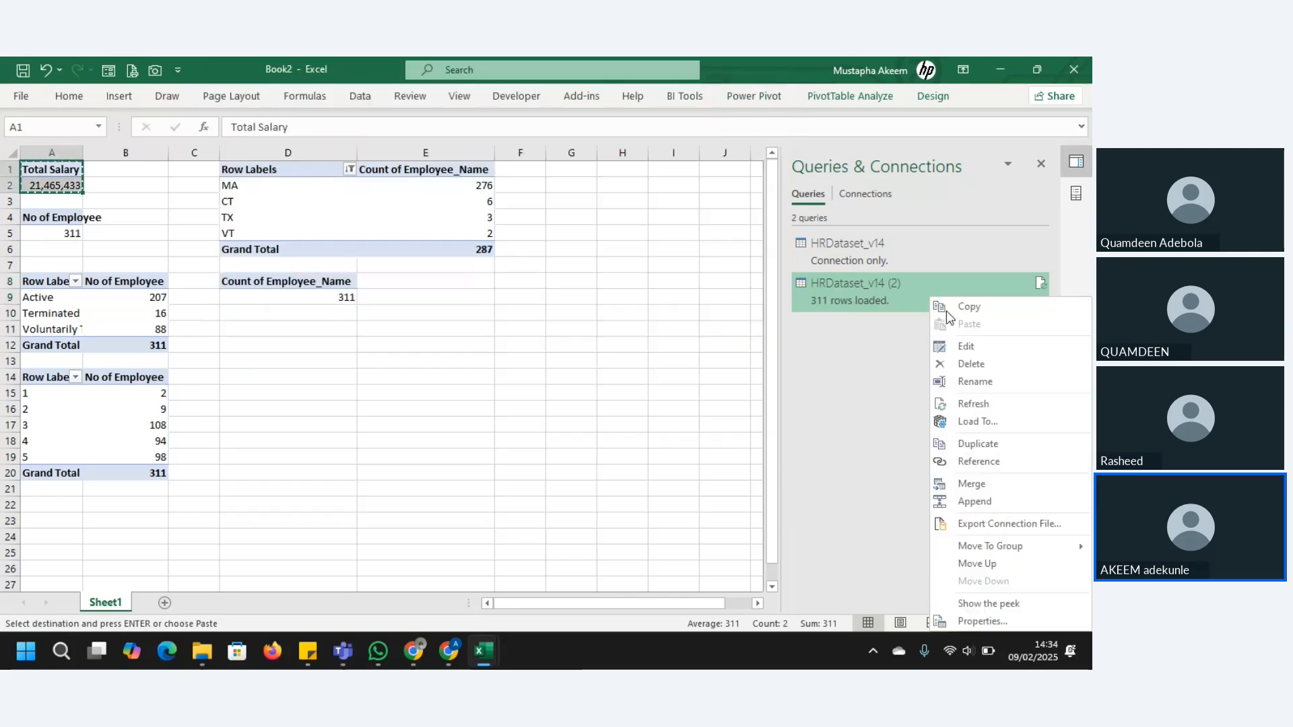
{"action": "left_click", "coordinate": [967, 347]}
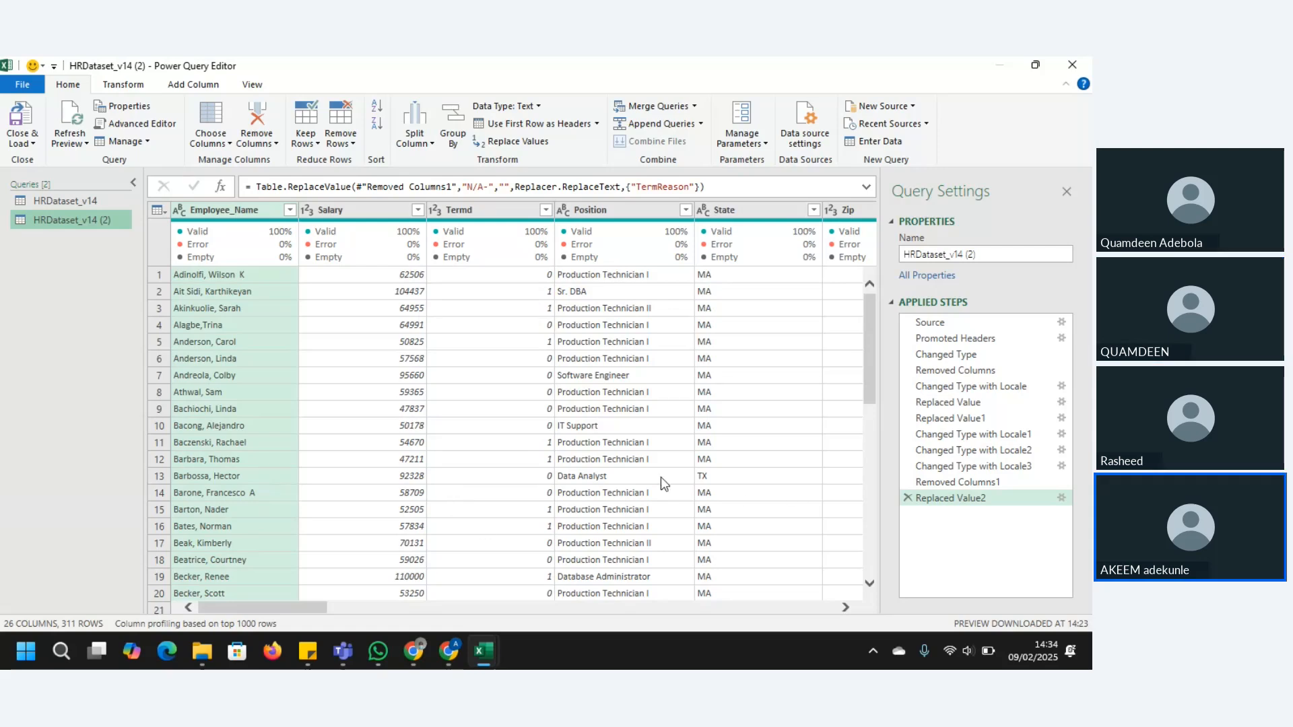
{"action": "left_click_drag", "start_coordinate": [301, 606], "coordinate": [857, 621]}
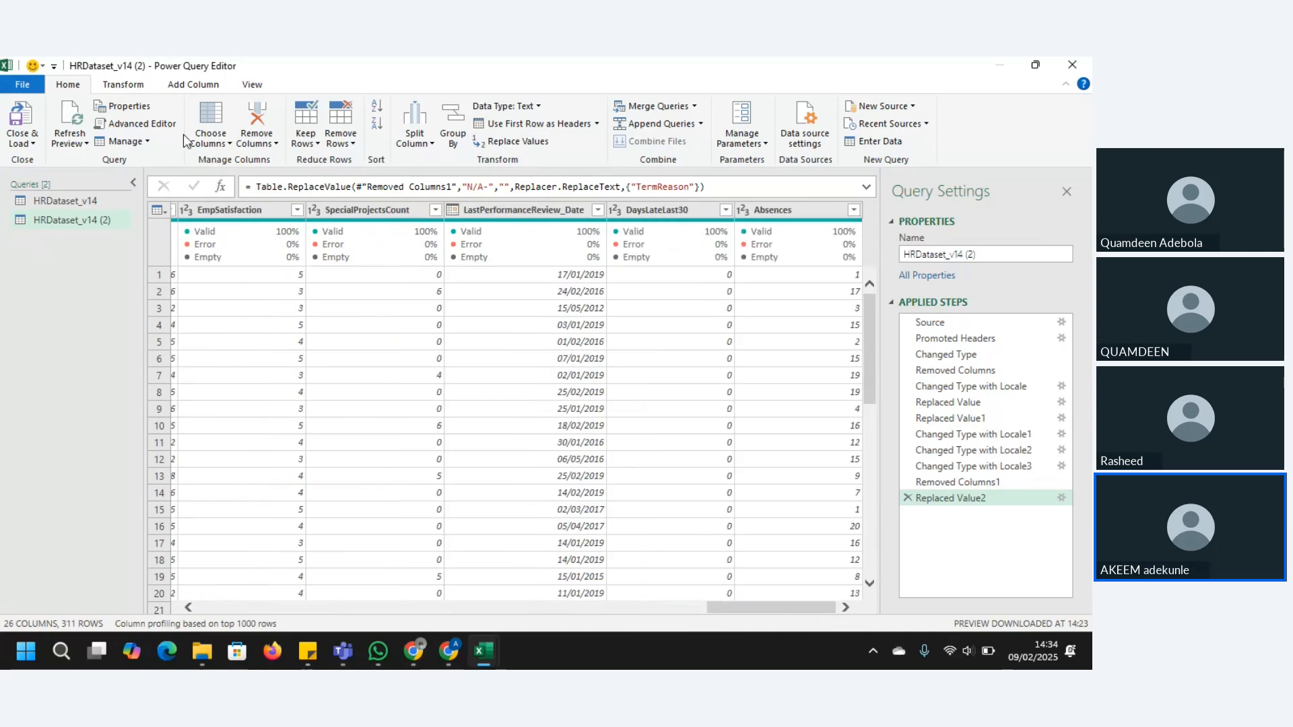
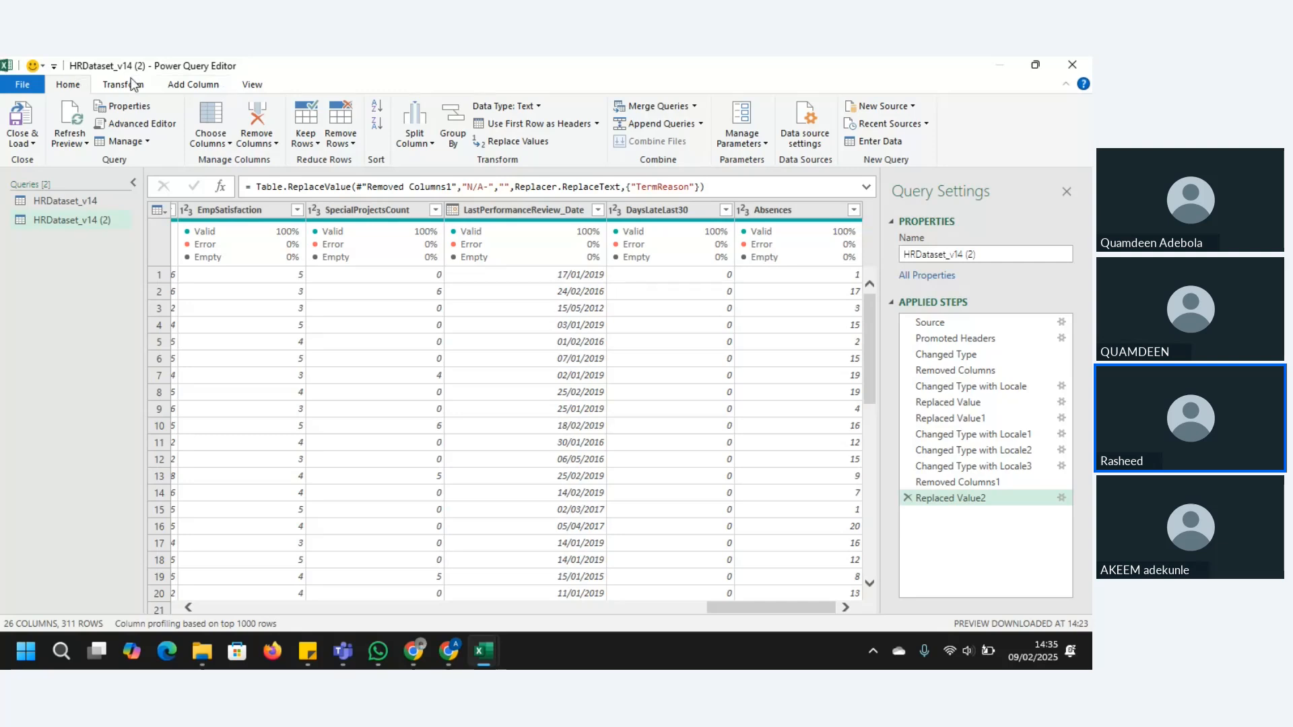
Start a custom column in the HRDataset_v14 (2) query and name it No of YEAR
{"action": "left_click", "coordinate": [202, 86]}
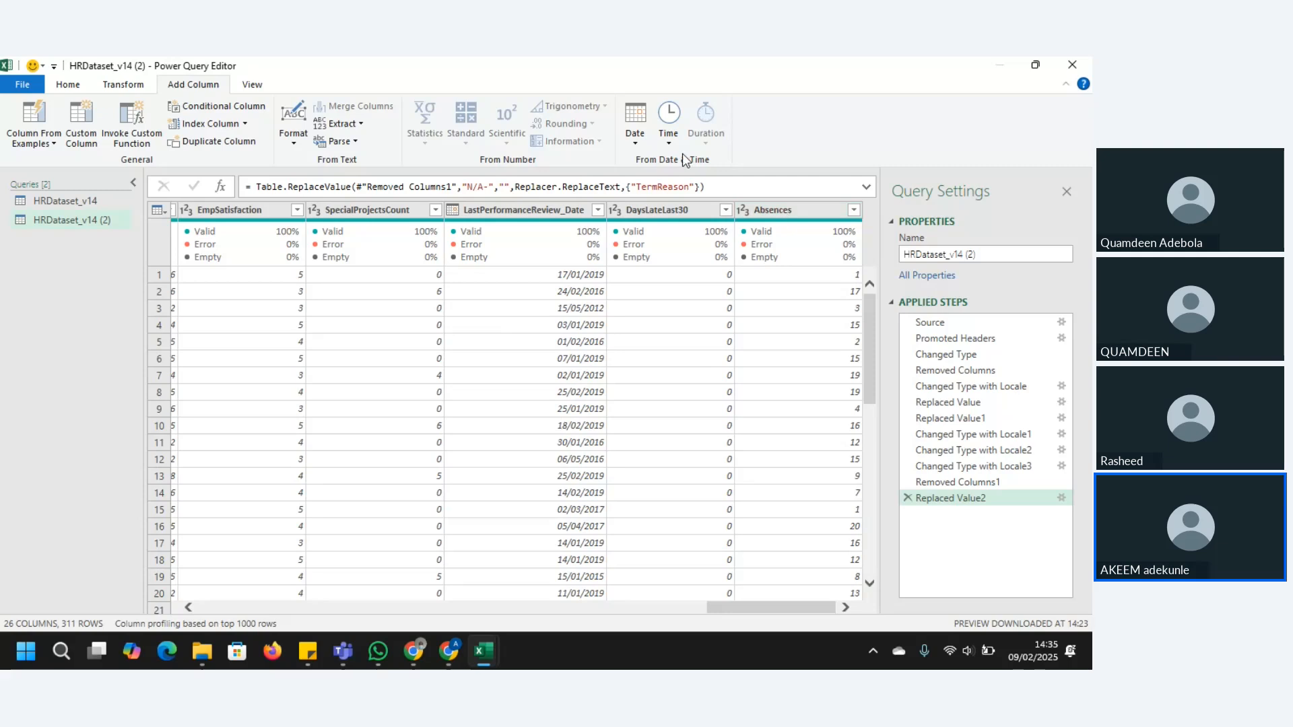
{"action": "left_click", "coordinate": [213, 109]}
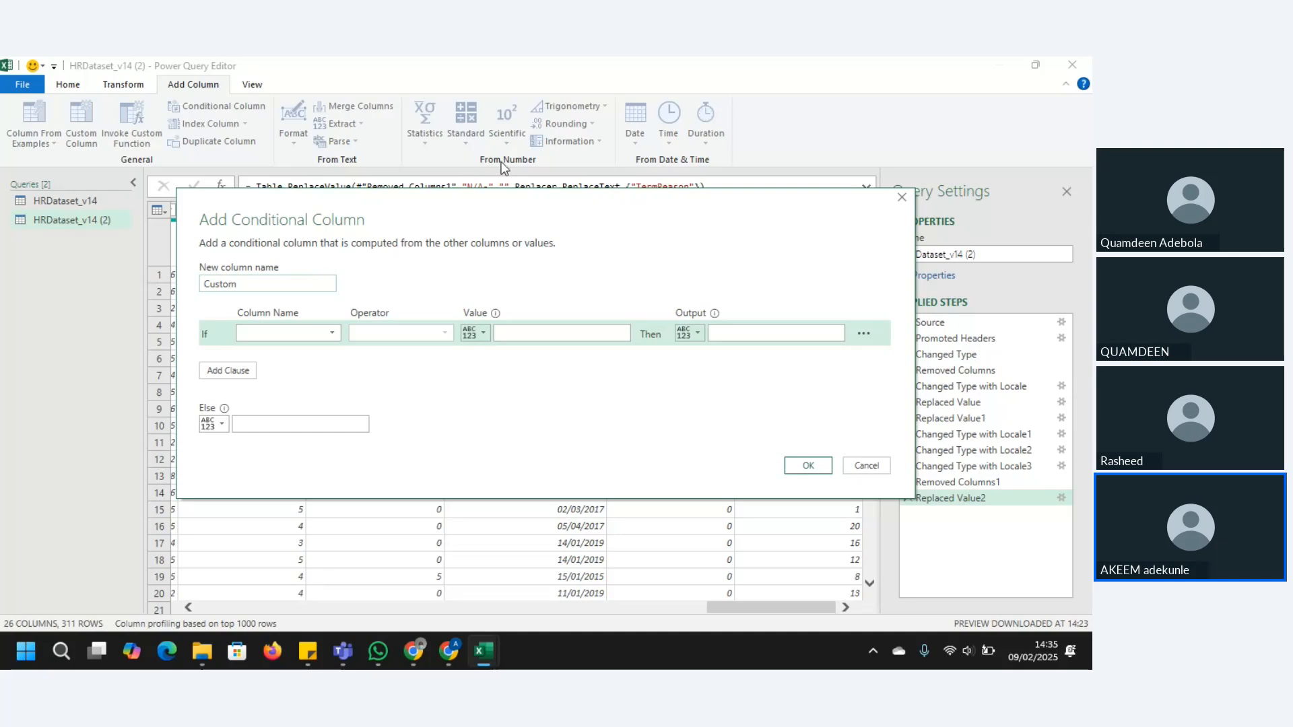
{"action": "left_click", "coordinate": [900, 199]}
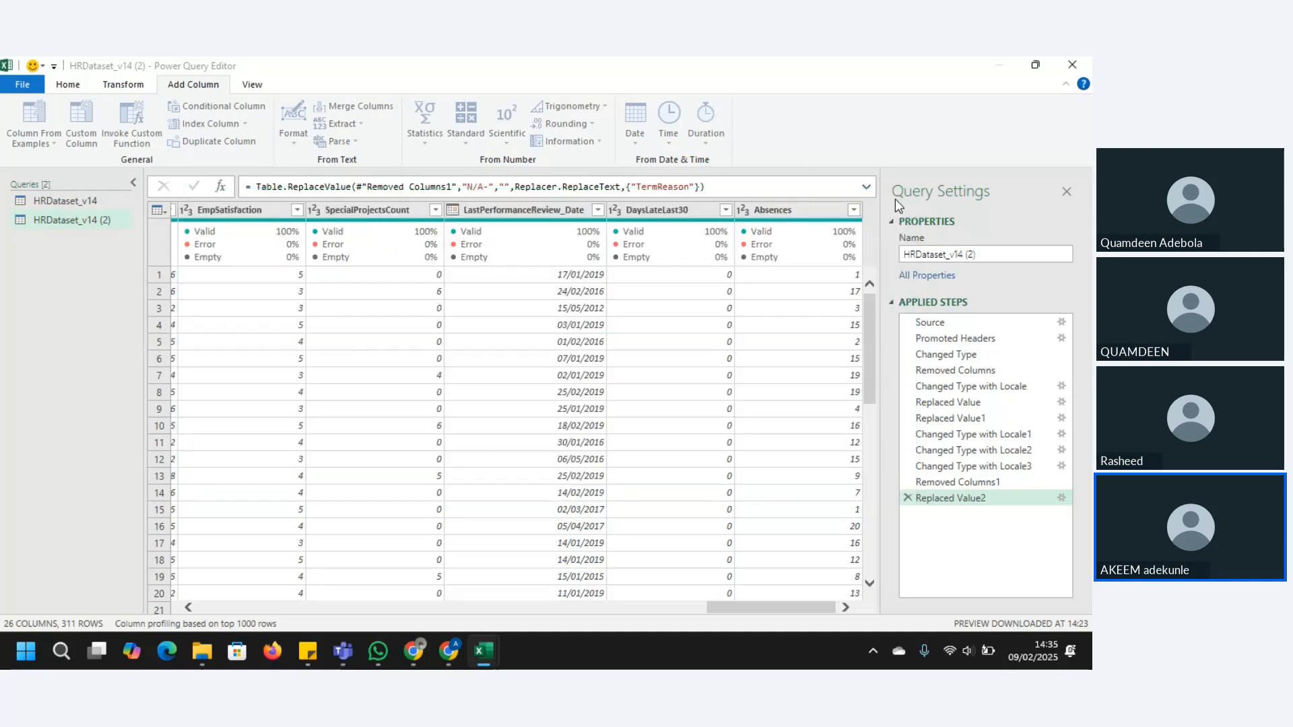
{"action": "left_click", "coordinate": [74, 121]}
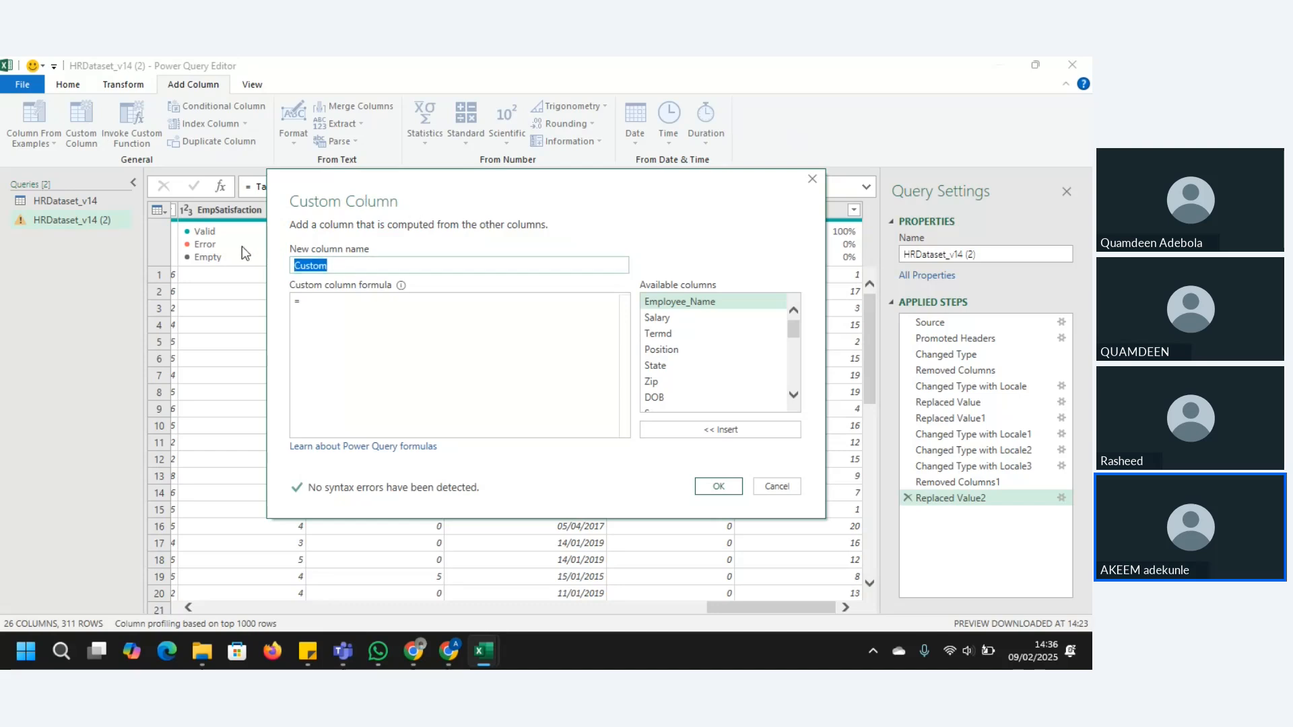
{"action": "type", "text": "N"}
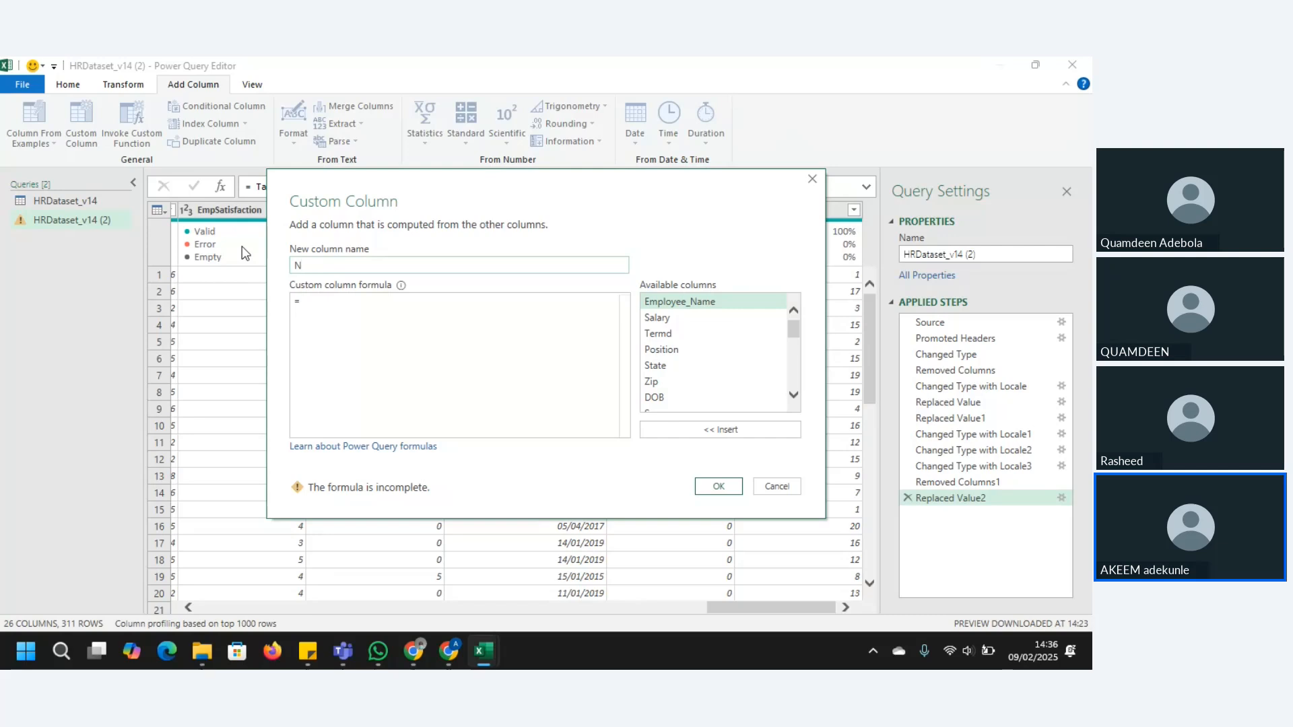
{"action": "type", "text": "o of YEAR"}
{"action": "key", "text": "BackSpace"}
{"action": "key", "text": "BackSpace"}
{"action": "key", "text": "BackSpace"}
{"action": "type", "text": "EAR"}
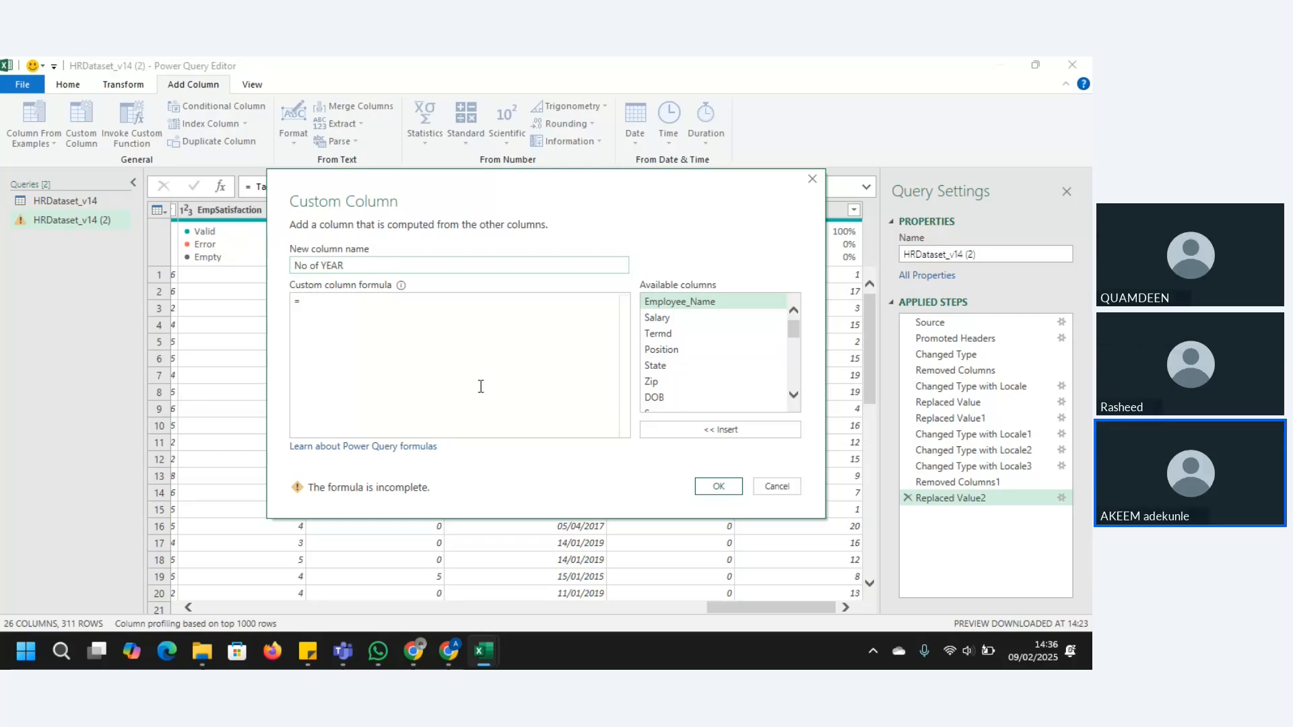
Set the custom column formula to [DateofTermination]-[DateofHire], create the column and inspect its duration value in row 2
{"action": "left_click", "coordinate": [452, 322]}
{"action": "left_click_drag", "start_coordinate": [794, 325], "coordinate": [795, 362]}
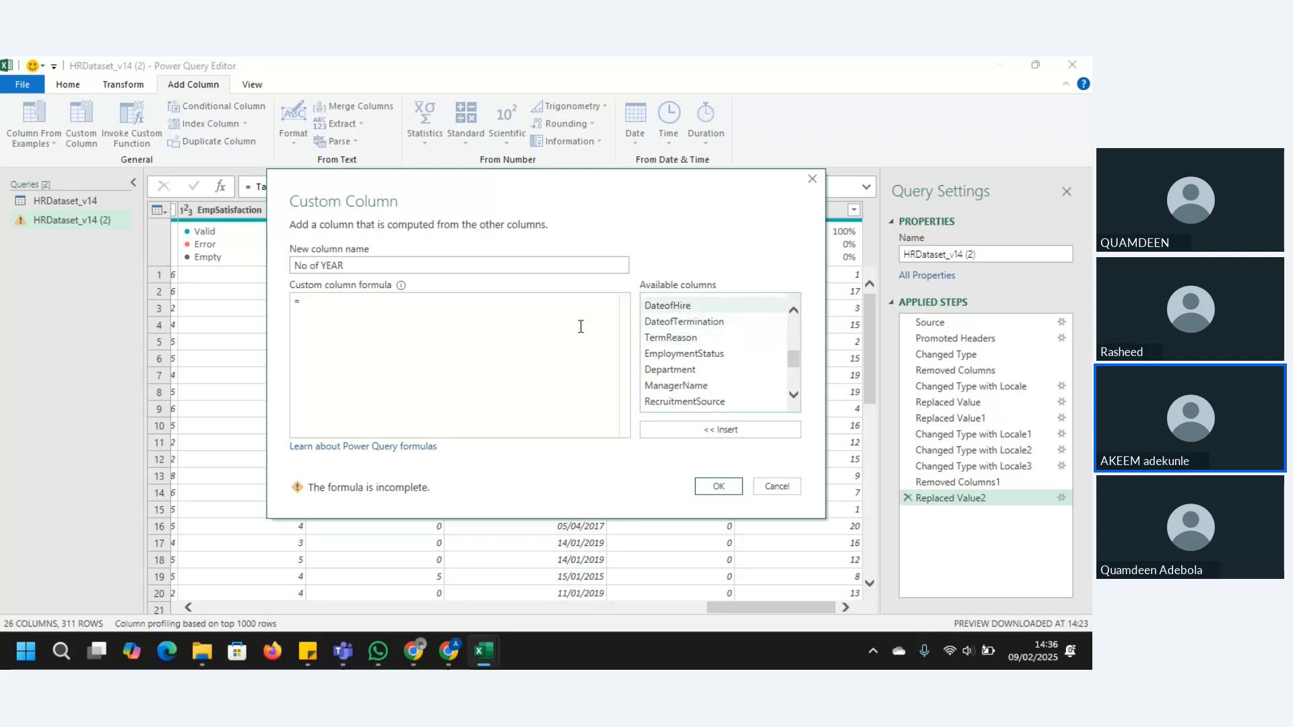
{"action": "double_click", "coordinate": [677, 323]}
{"action": "type", "text": "-"}
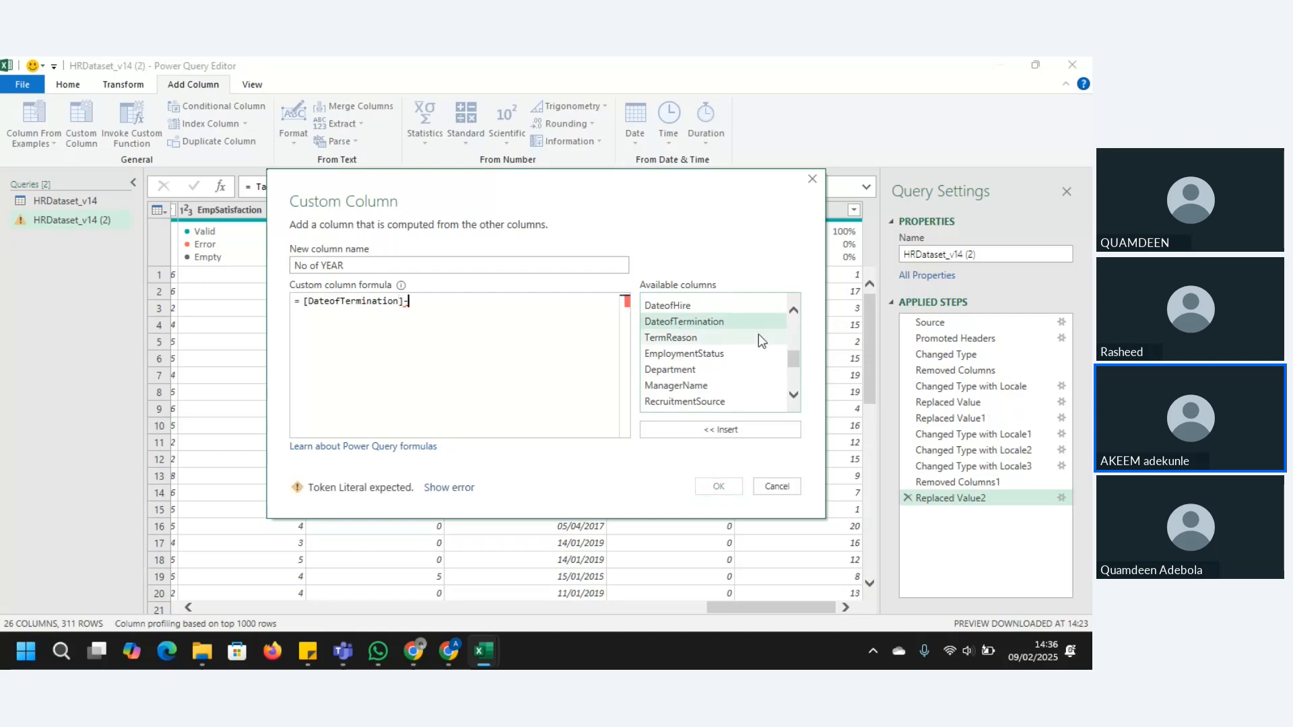
{"action": "double_click", "coordinate": [690, 305]}
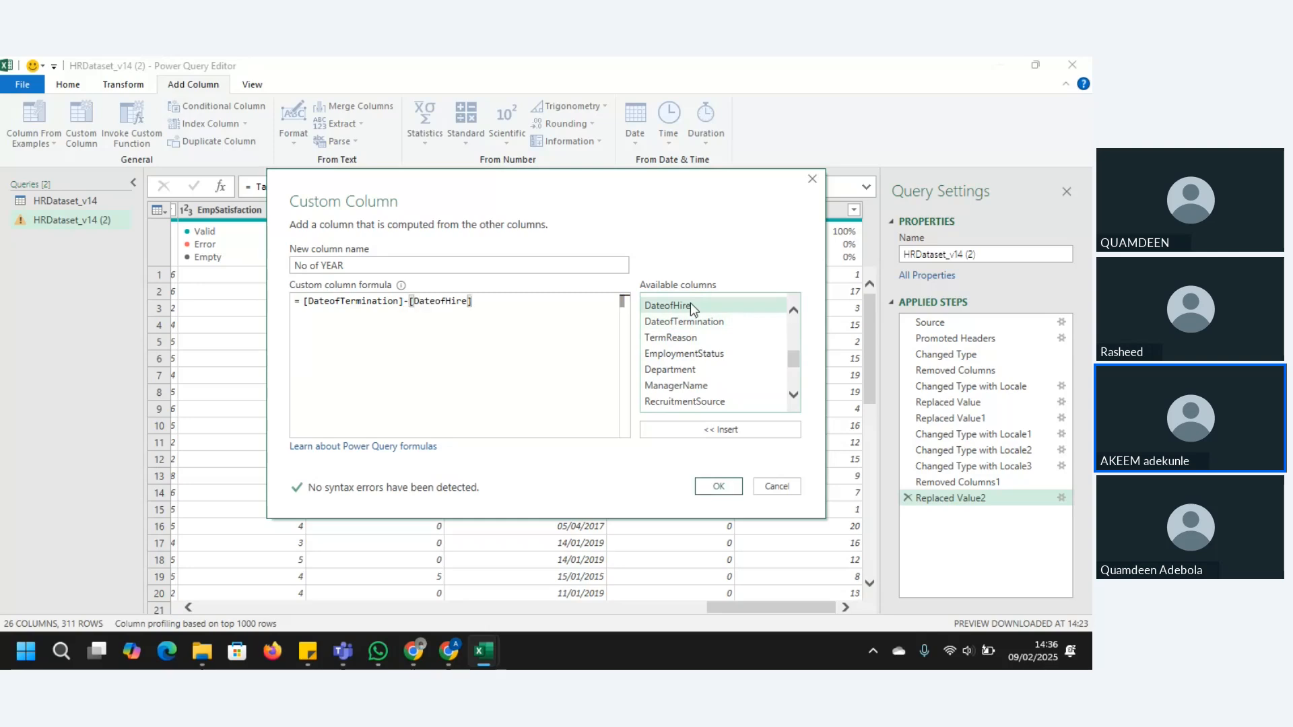
{"action": "left_click", "coordinate": [719, 487]}
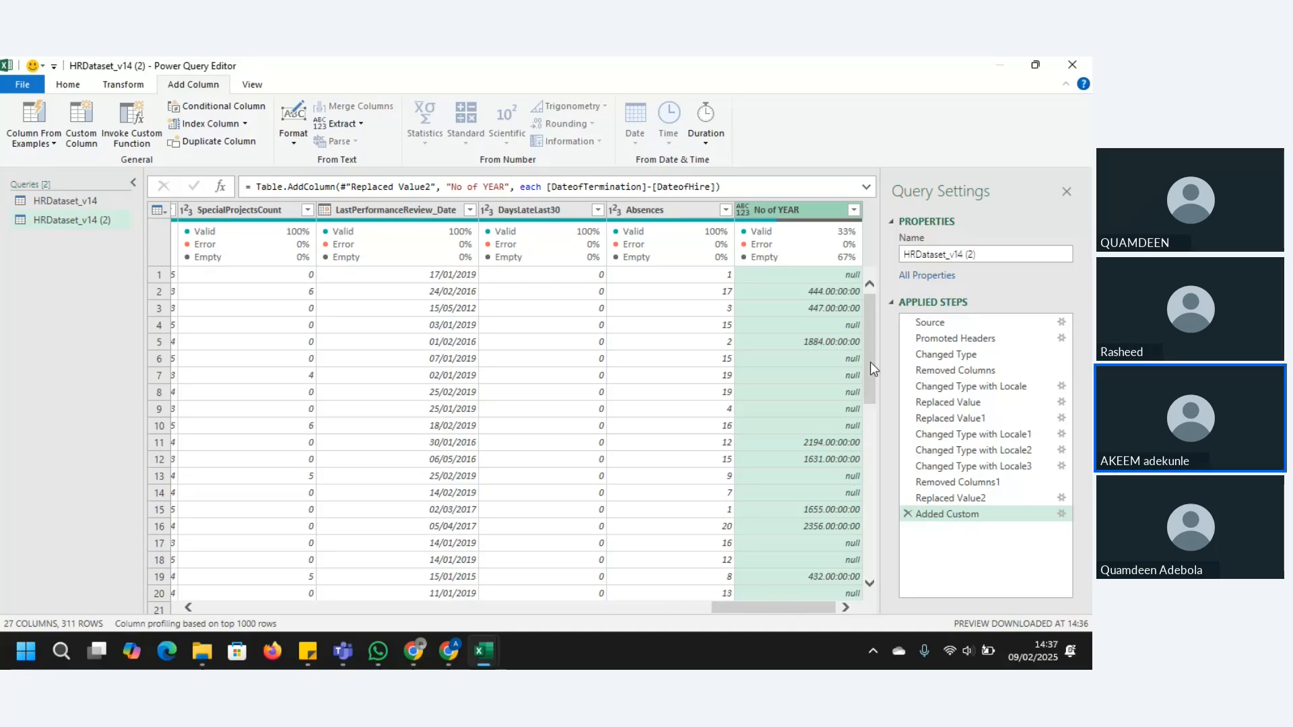
{"action": "left_click", "coordinate": [822, 291]}
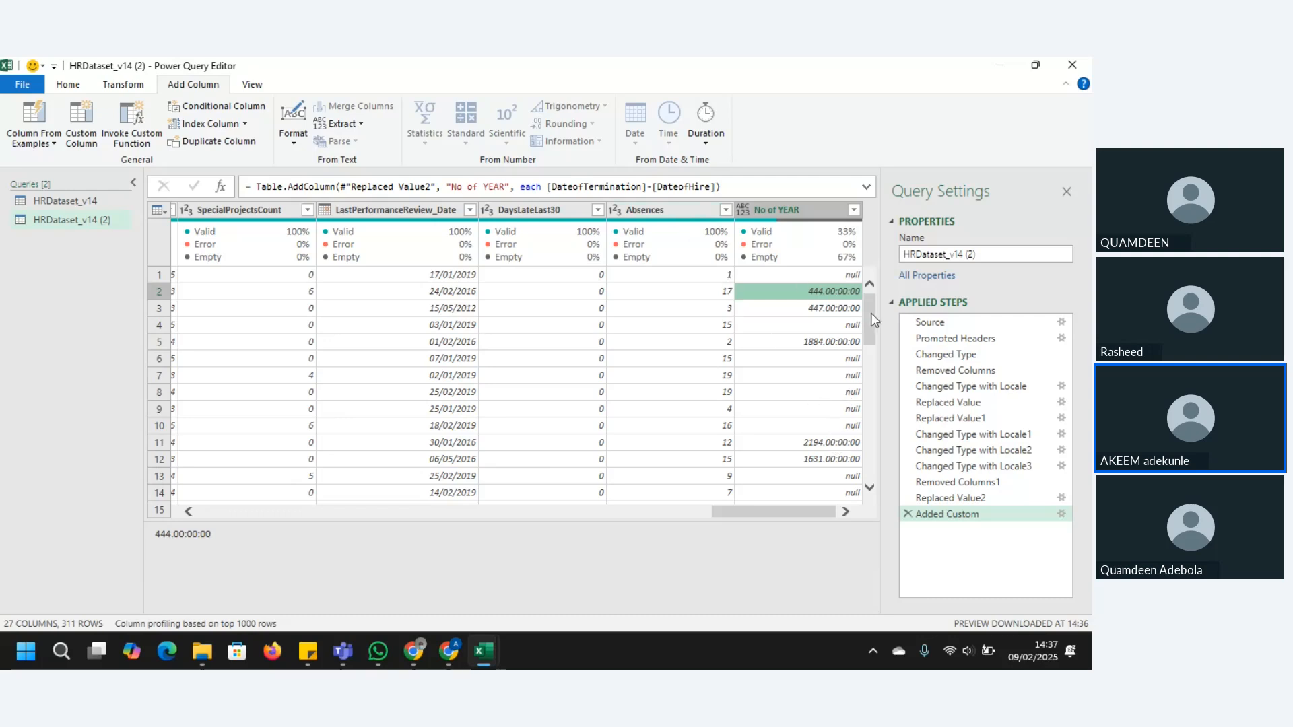
{"action": "mouse_move", "coordinate": [871, 315]}
{"action": "left_mouse_down"}
{"action": "mouse_move", "coordinate": [873, 485]}
{"action": "mouse_move", "coordinate": [870, 290]}
{"action": "left_mouse_up"}
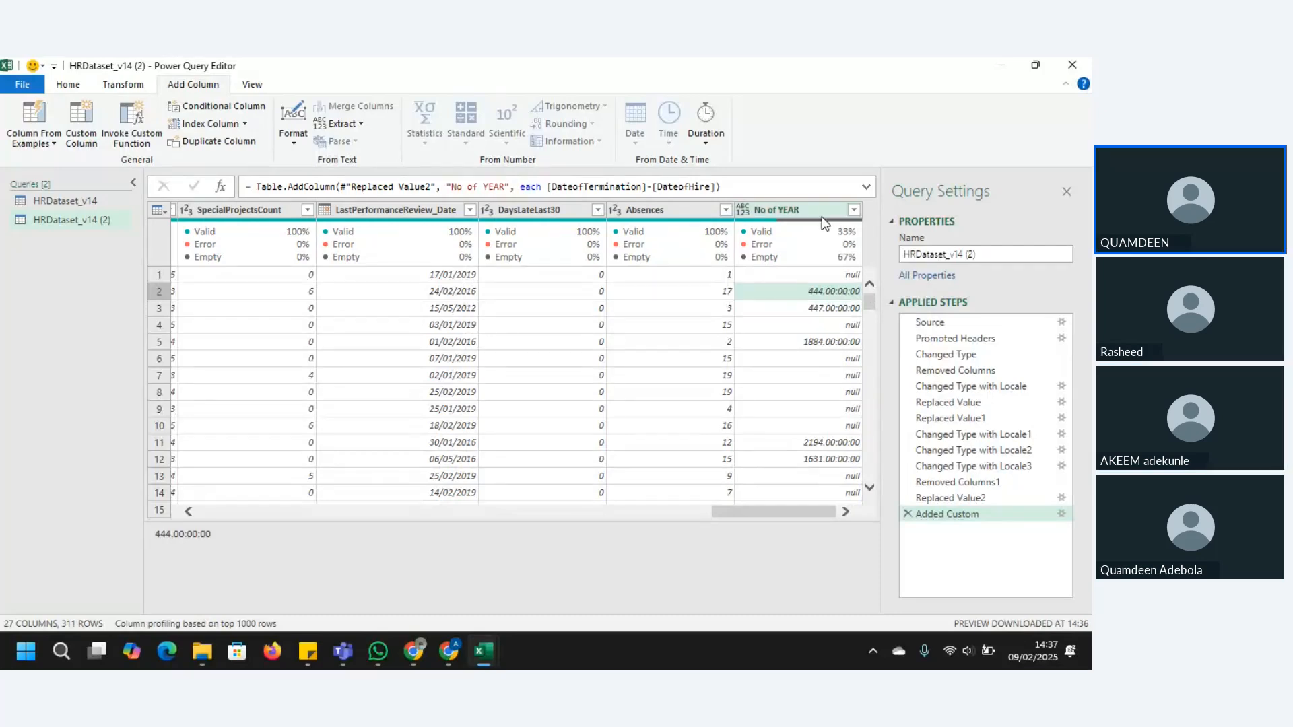
Start a conditional column in the HRDataset_v14 (2) query and name it TERM DATE
{"action": "left_click", "coordinate": [221, 108]}
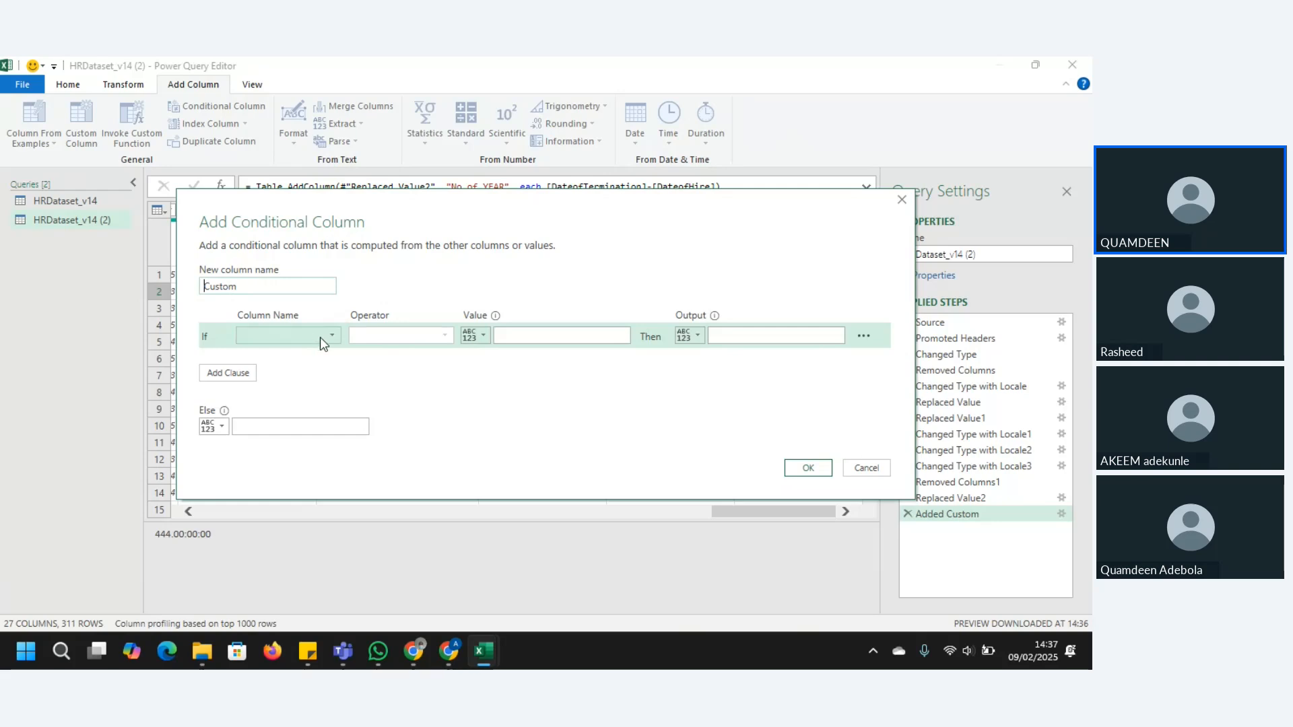
{"action": "left_click", "coordinate": [328, 337]}
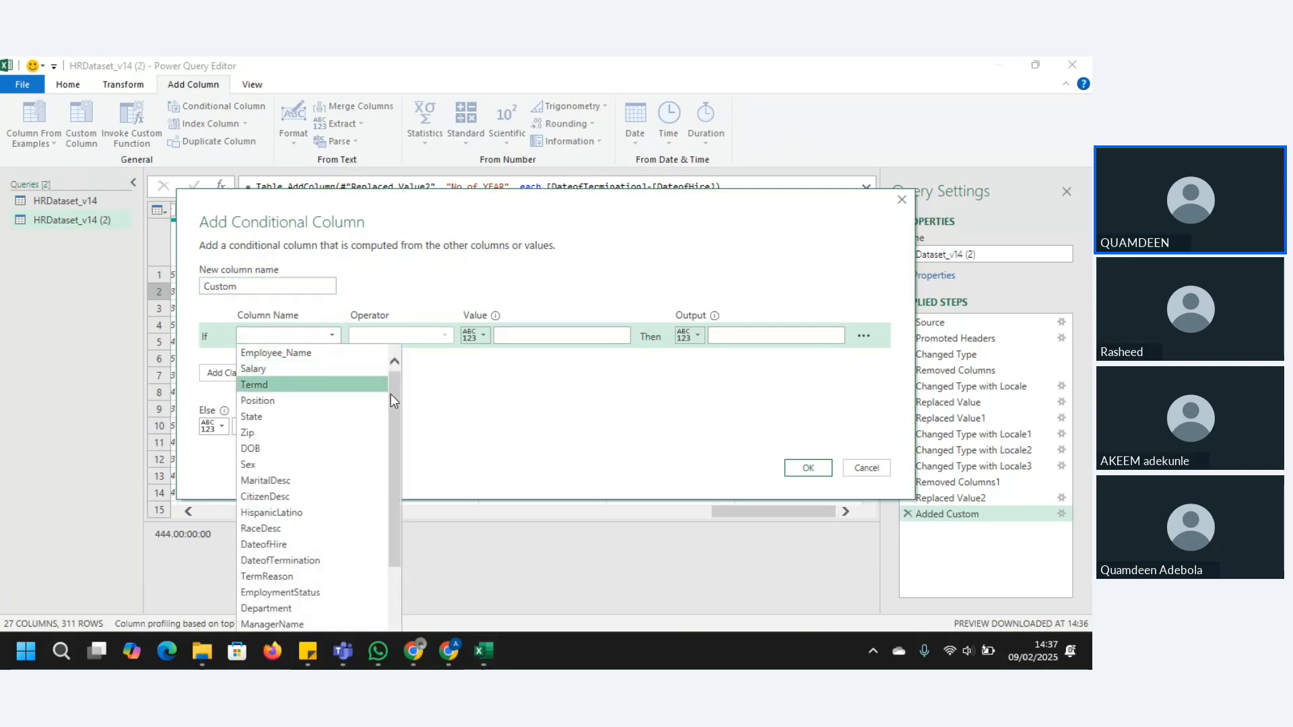
{"action": "left_click_drag", "start_coordinate": [395, 402], "coordinate": [390, 477]}
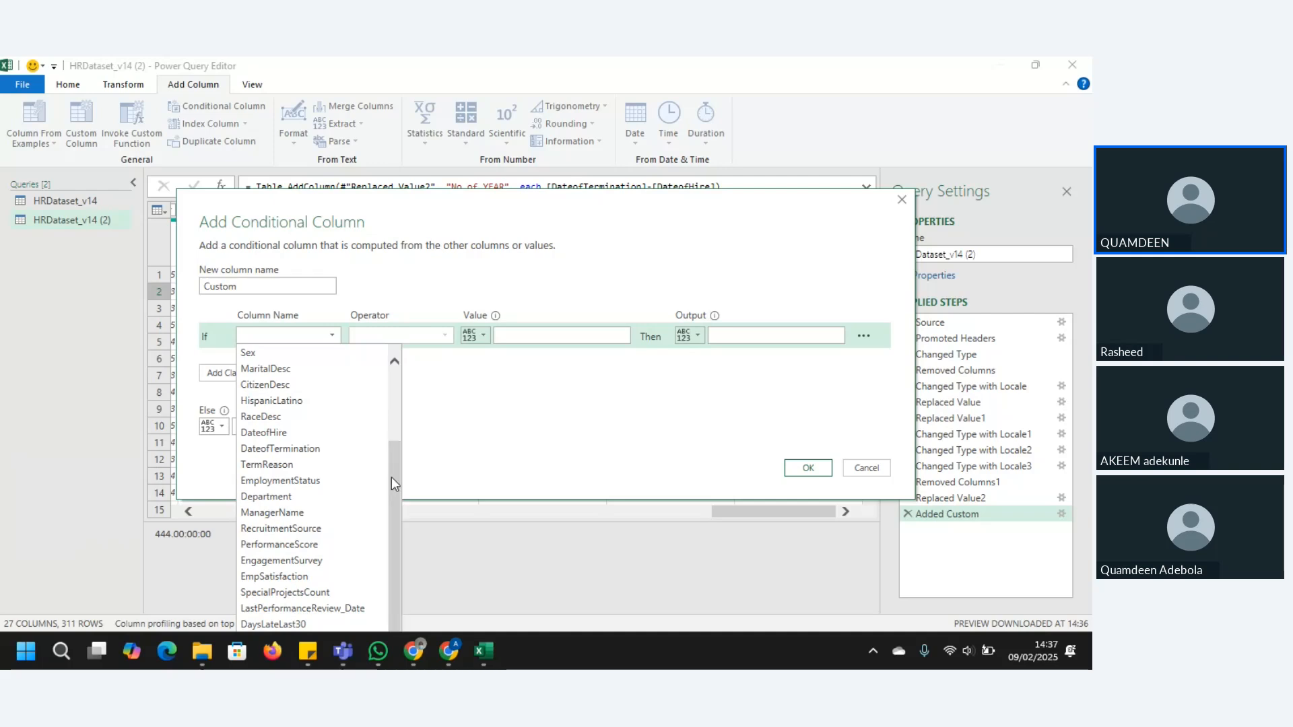
{"action": "left_click", "coordinate": [268, 288]}
{"action": "double_click", "coordinate": [268, 288]}
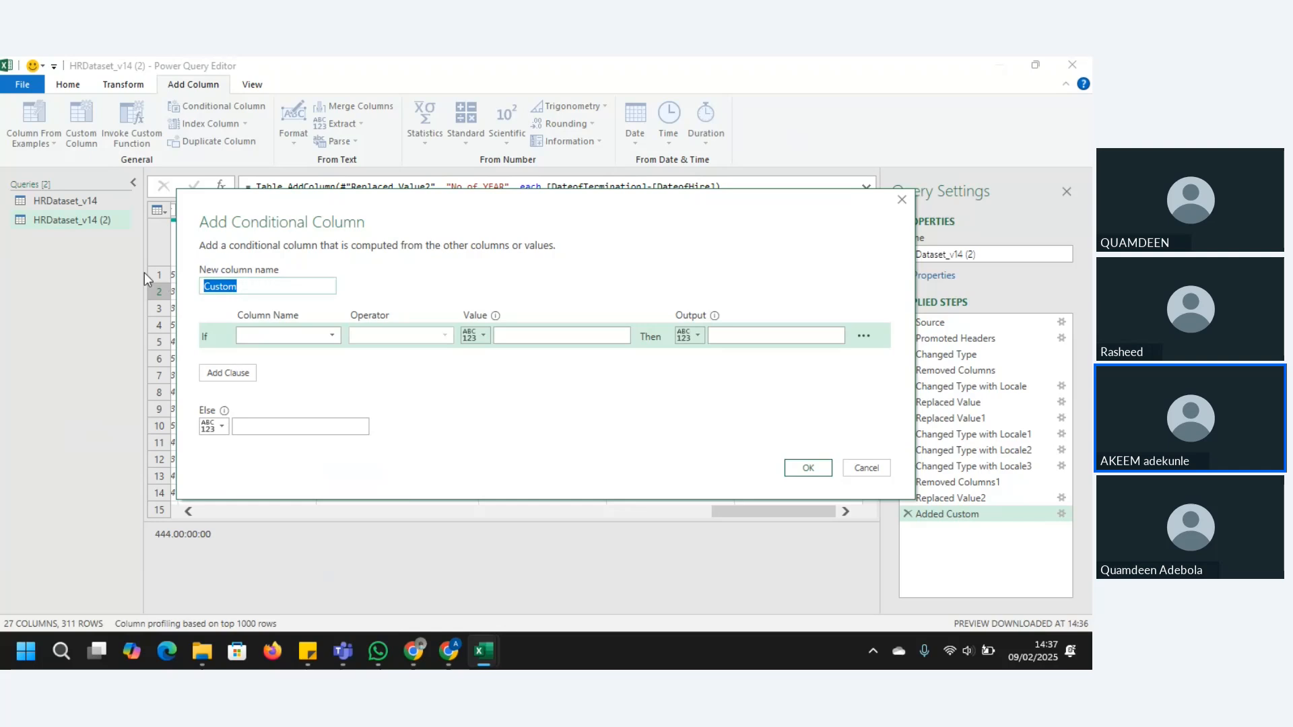
{"action": "type", "text": "TERMI"}
{"action": "key", "text": "BackSpace"}
{"action": "type", "text": "DATE"}
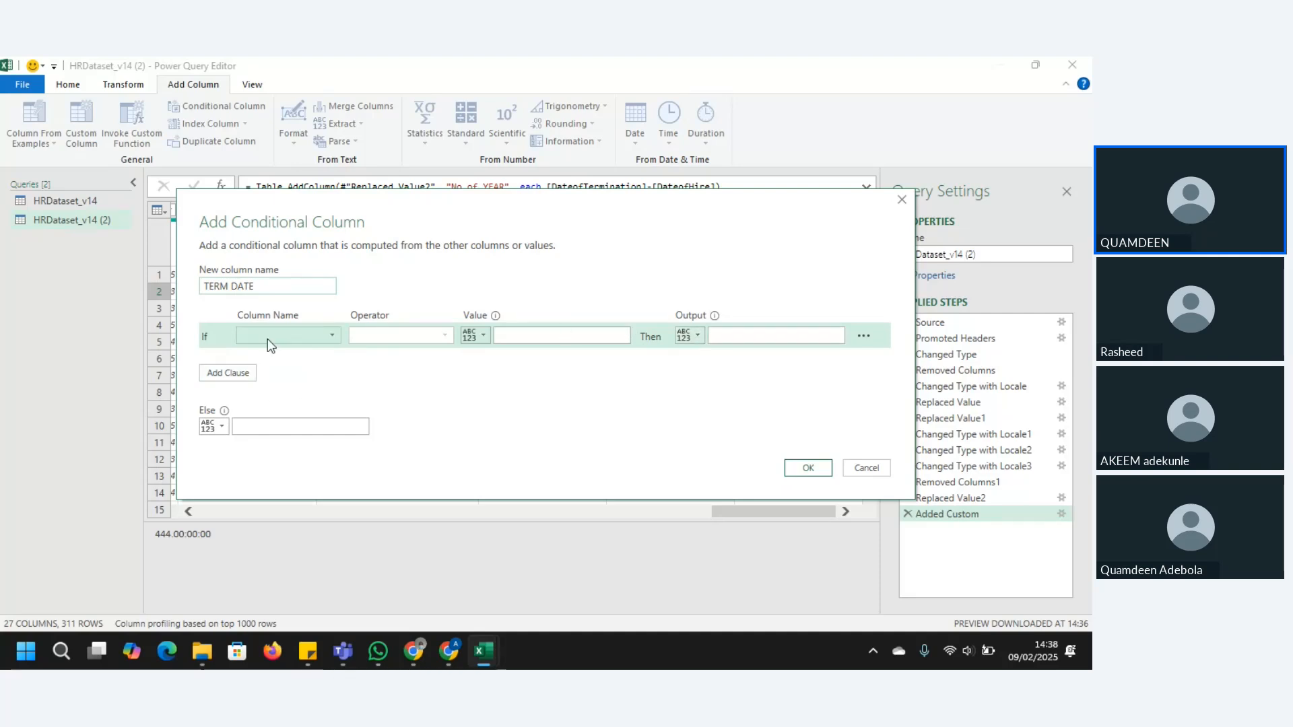
Set the TERM DATE condition to DateofTermination does not equal 09/02/2025
{"action": "left_click", "coordinate": [333, 340]}
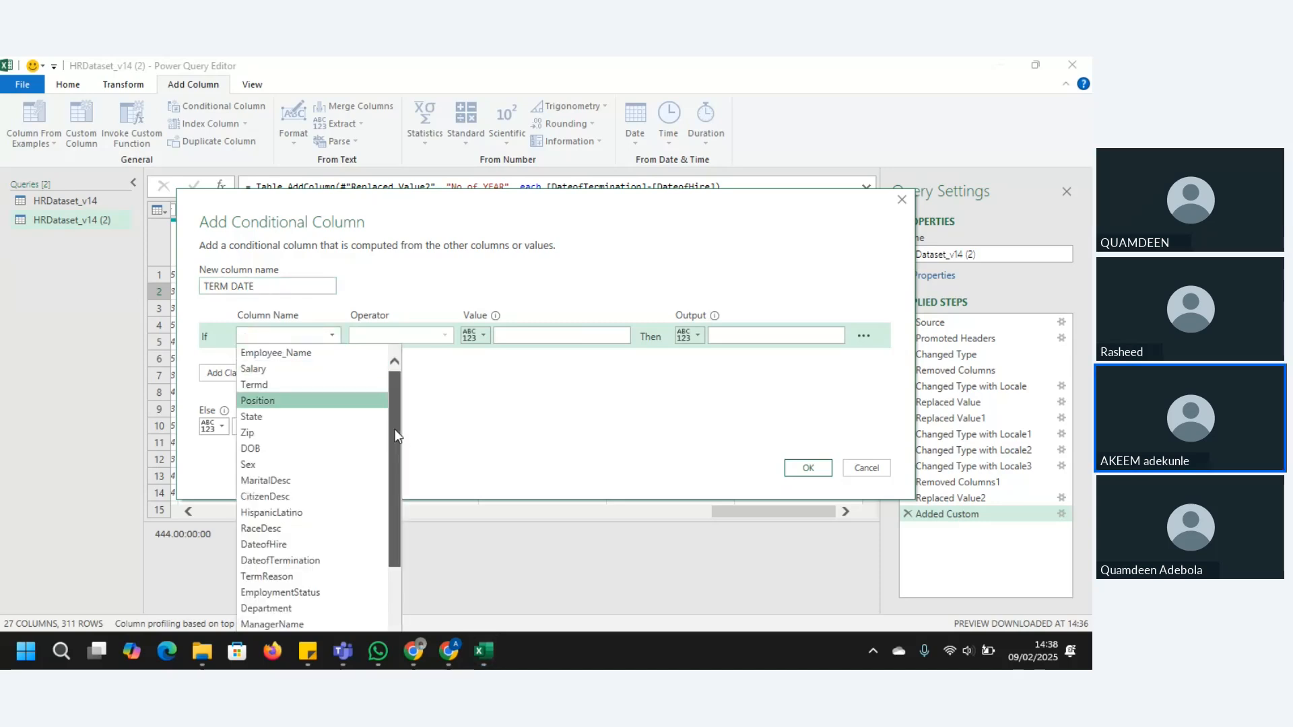
{"action": "left_click_drag", "start_coordinate": [395, 431], "coordinate": [392, 480]}
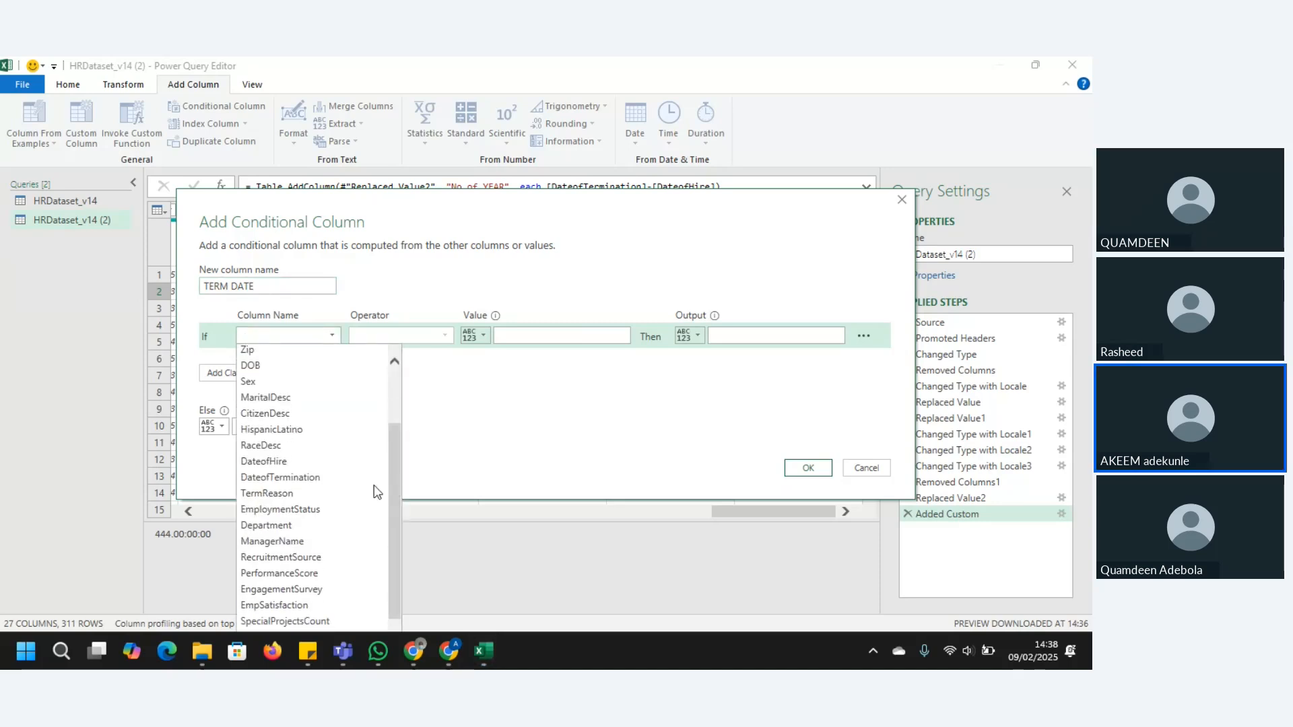
{"action": "left_click", "coordinate": [281, 477]}
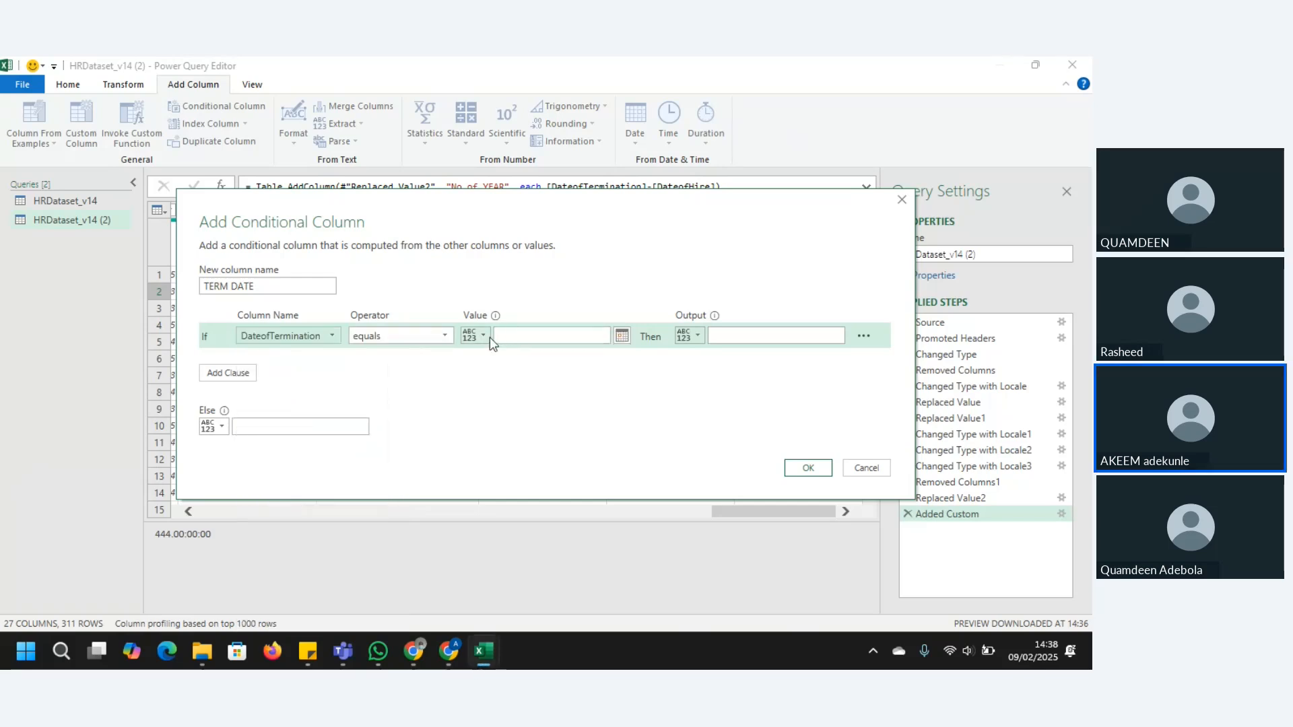
{"action": "left_click", "coordinate": [444, 337]}
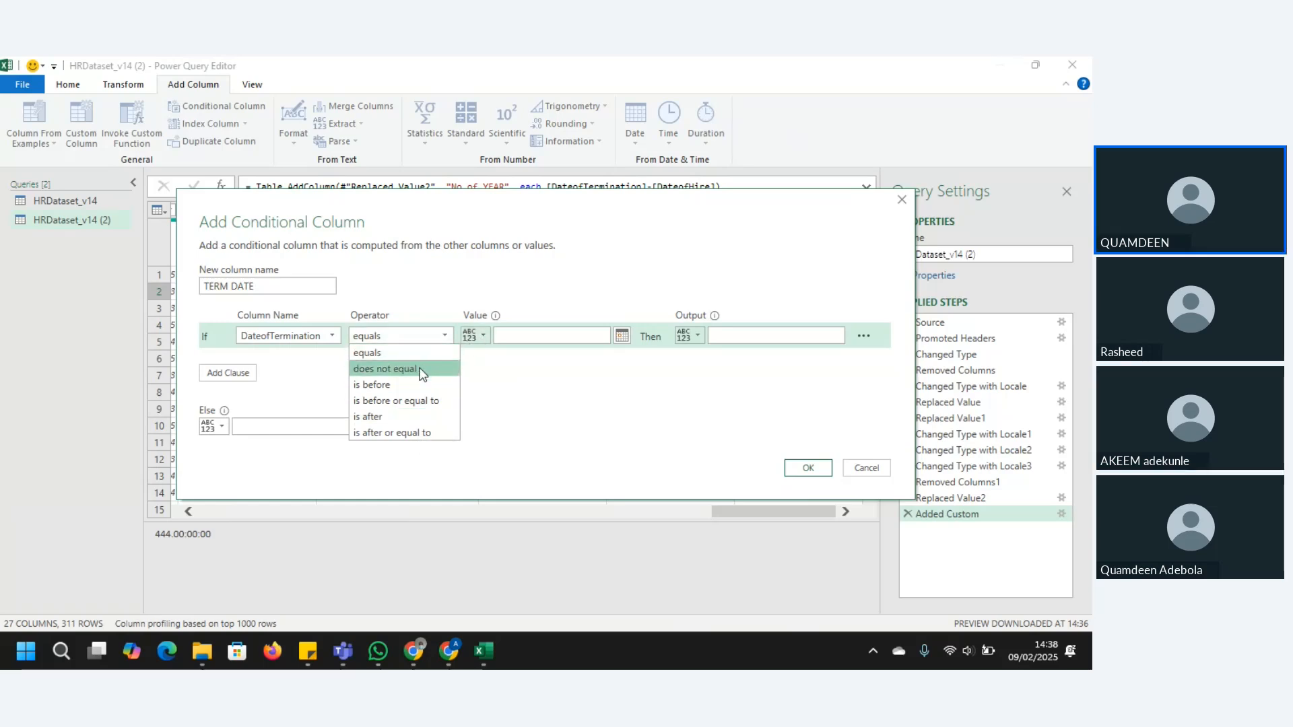
{"action": "left_click", "coordinate": [405, 368]}
{"action": "left_click", "coordinate": [534, 337]}
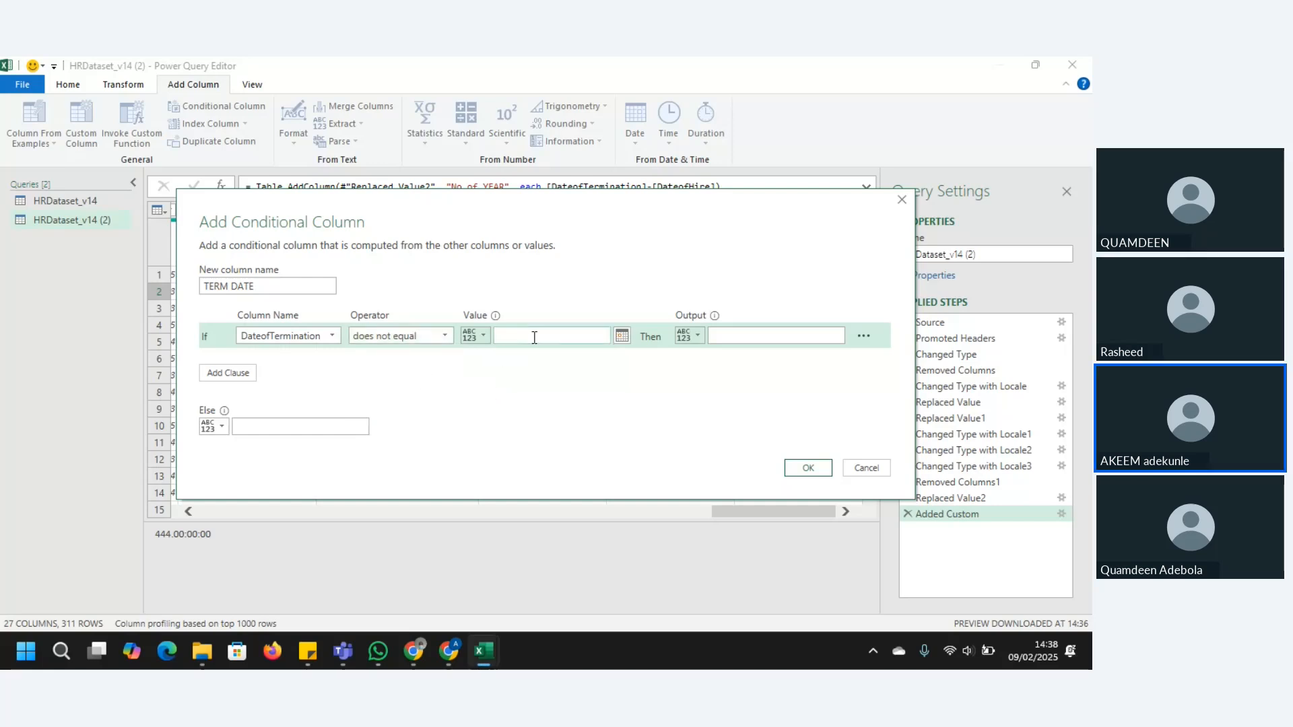
{"action": "type", "text": "0"}
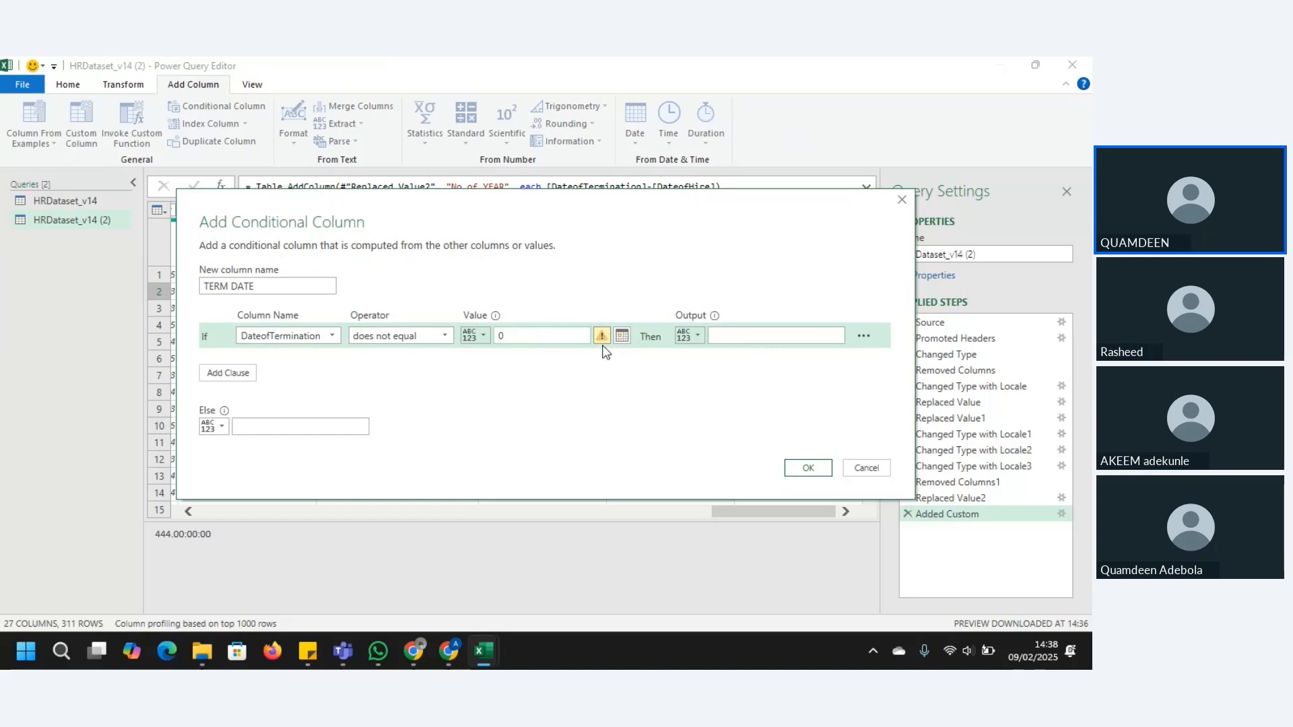
{"action": "mouse_move", "coordinate": [603, 345]}
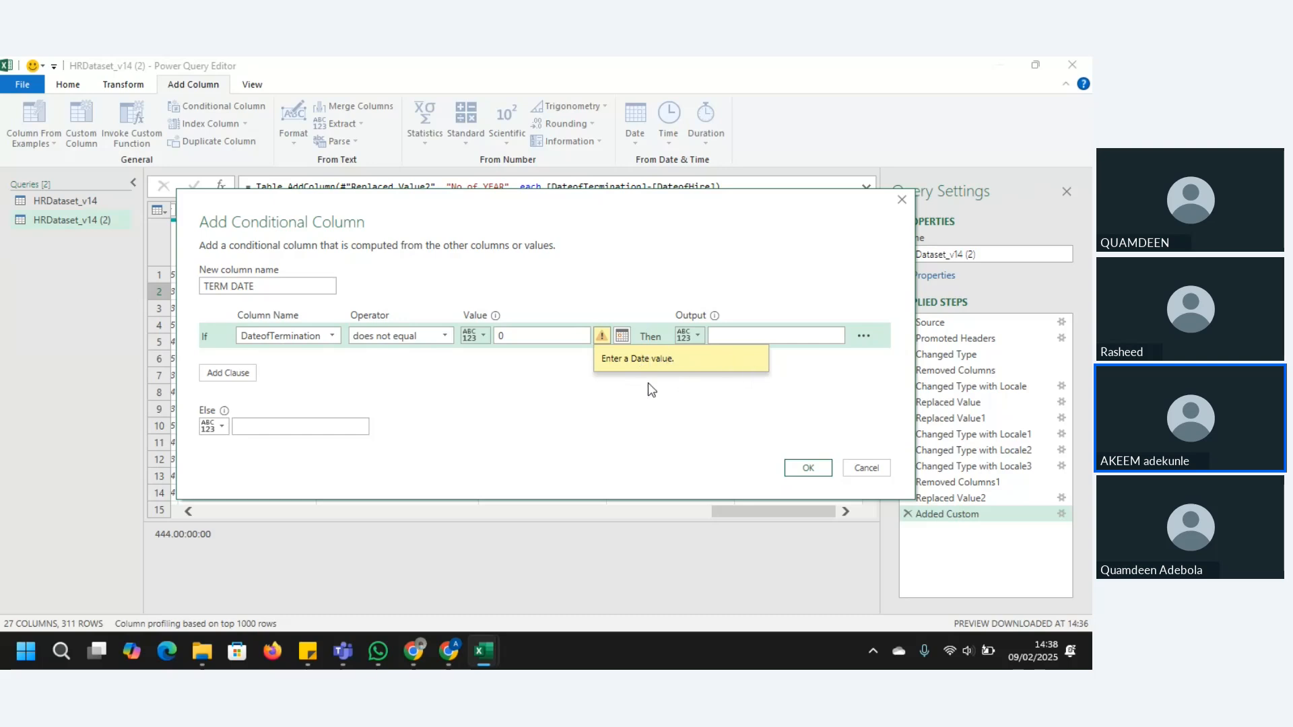
{"action": "left_click", "coordinate": [625, 337]}
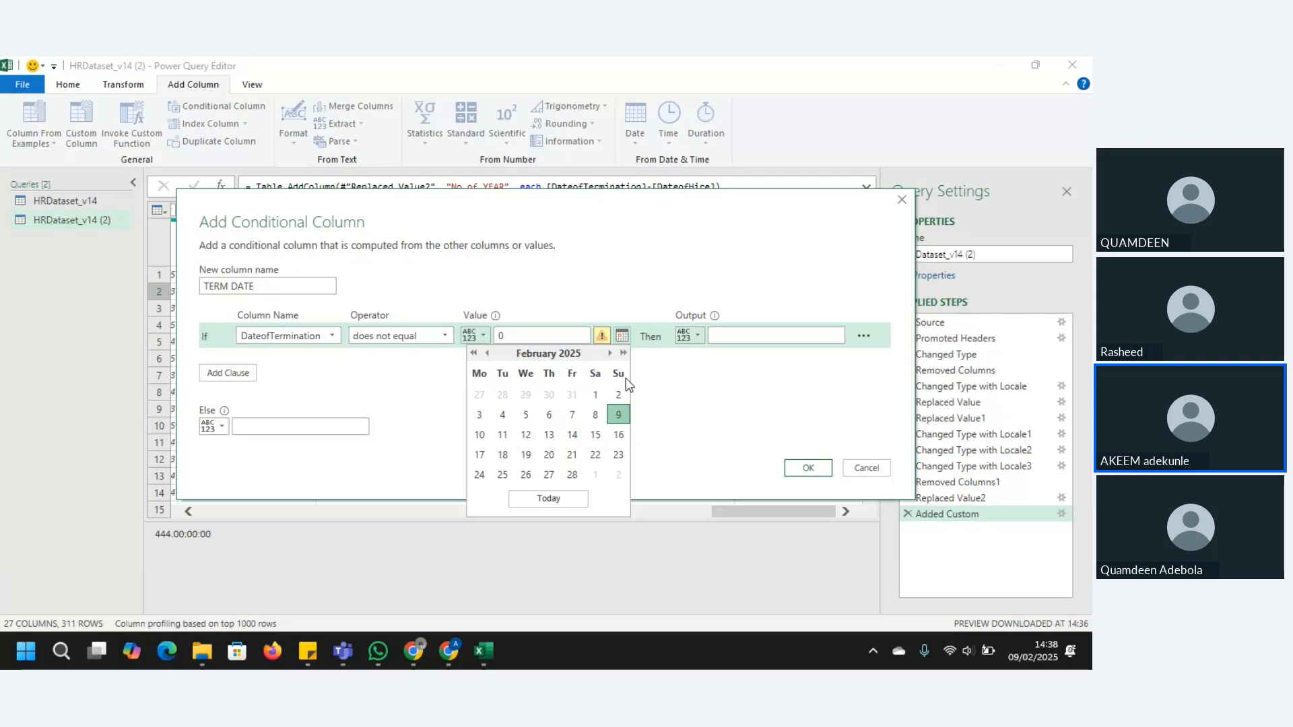
{"action": "left_click", "coordinate": [619, 417]}
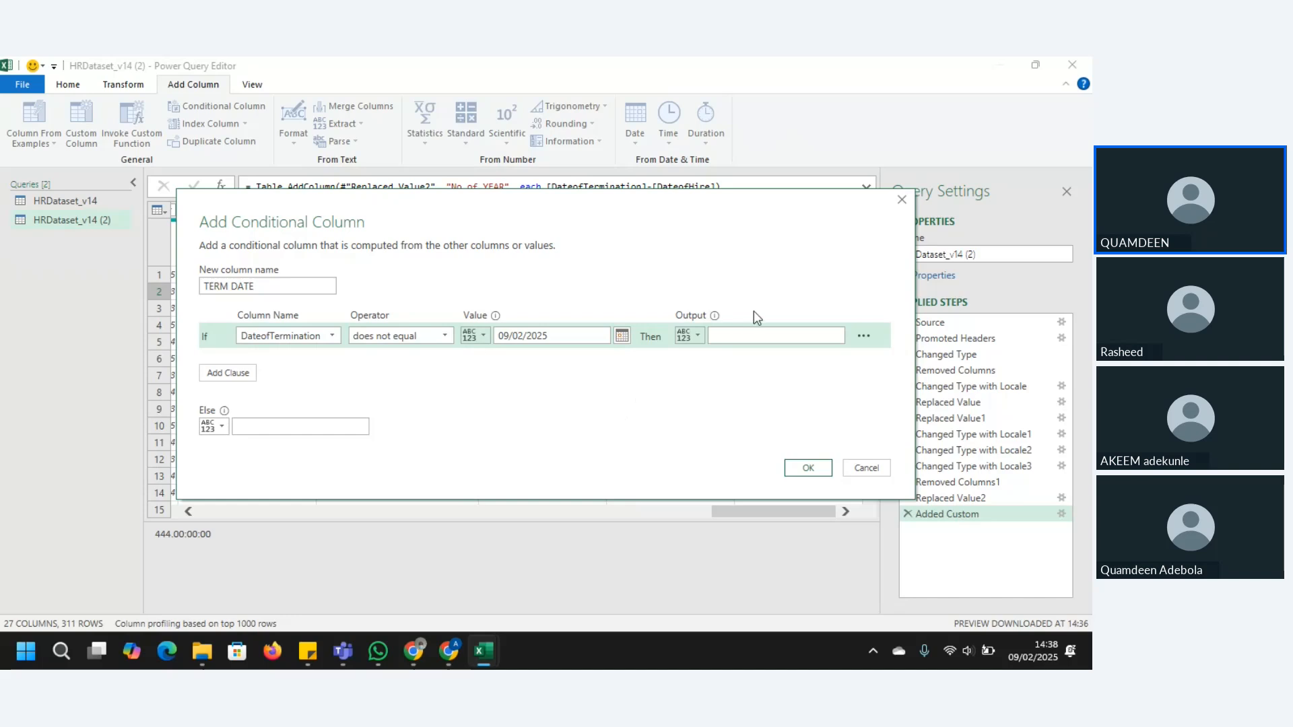
Make the condition's output a column and choose DateofTermination as that column
{"action": "left_click", "coordinate": [739, 332]}
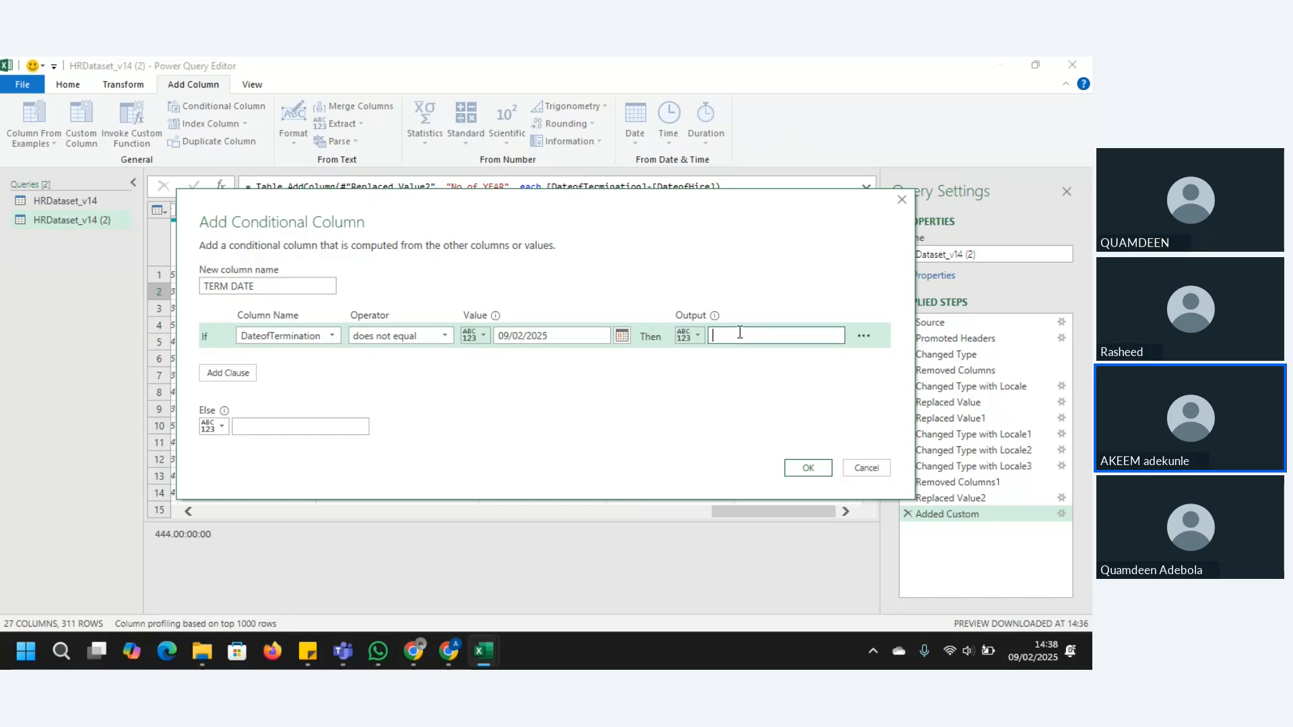
{"action": "left_click", "coordinate": [864, 340]}
{"action": "left_click", "coordinate": [802, 343]}
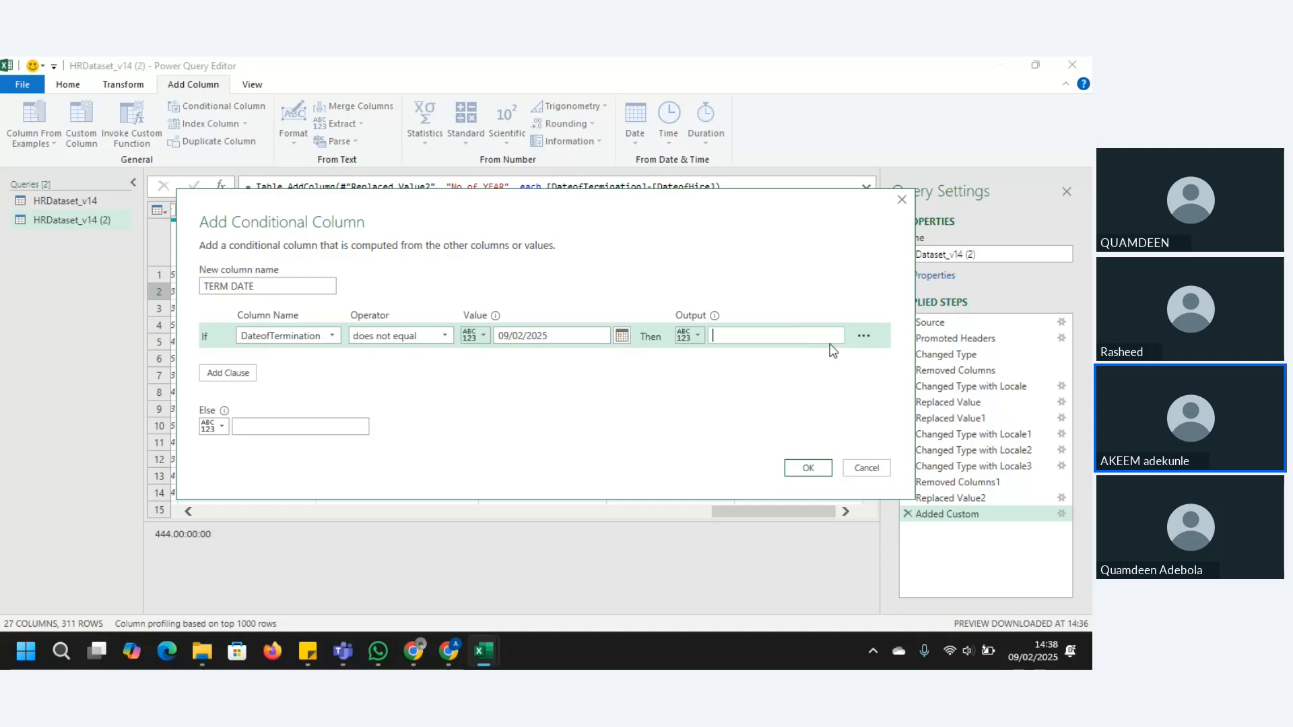
{"action": "left_click", "coordinate": [699, 335]}
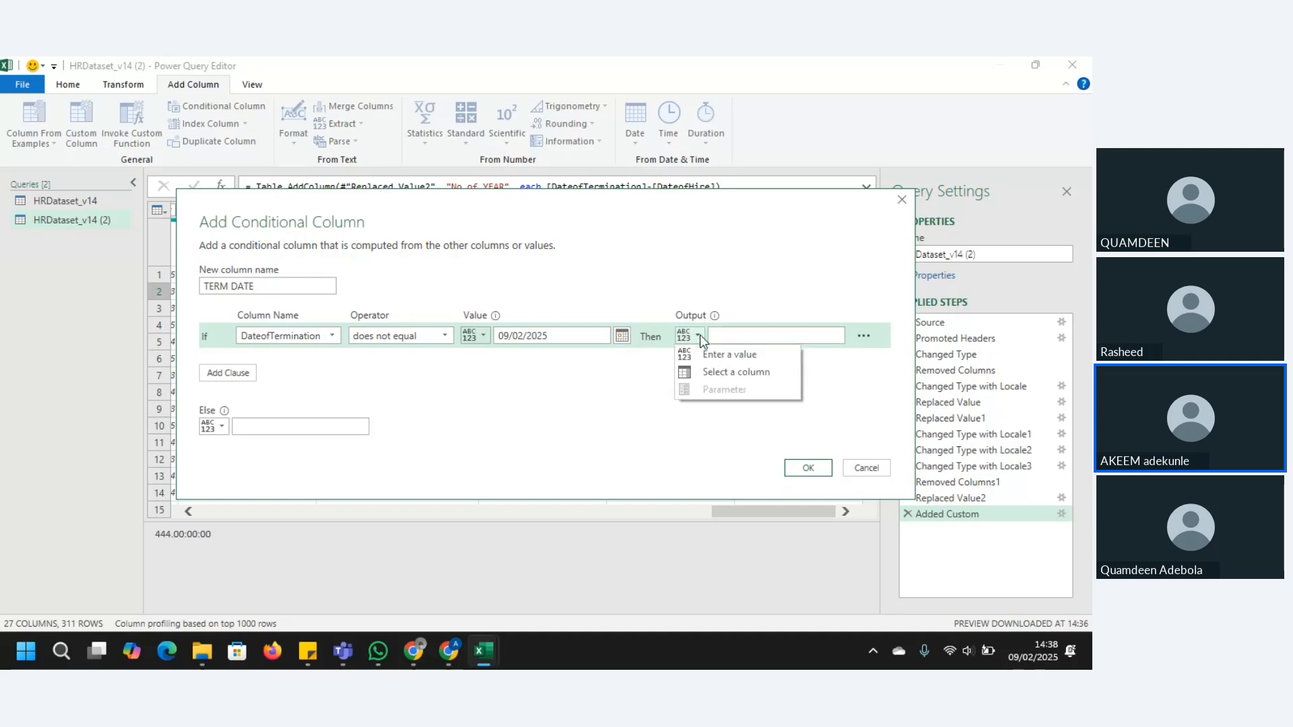
{"action": "left_click", "coordinate": [735, 374]}
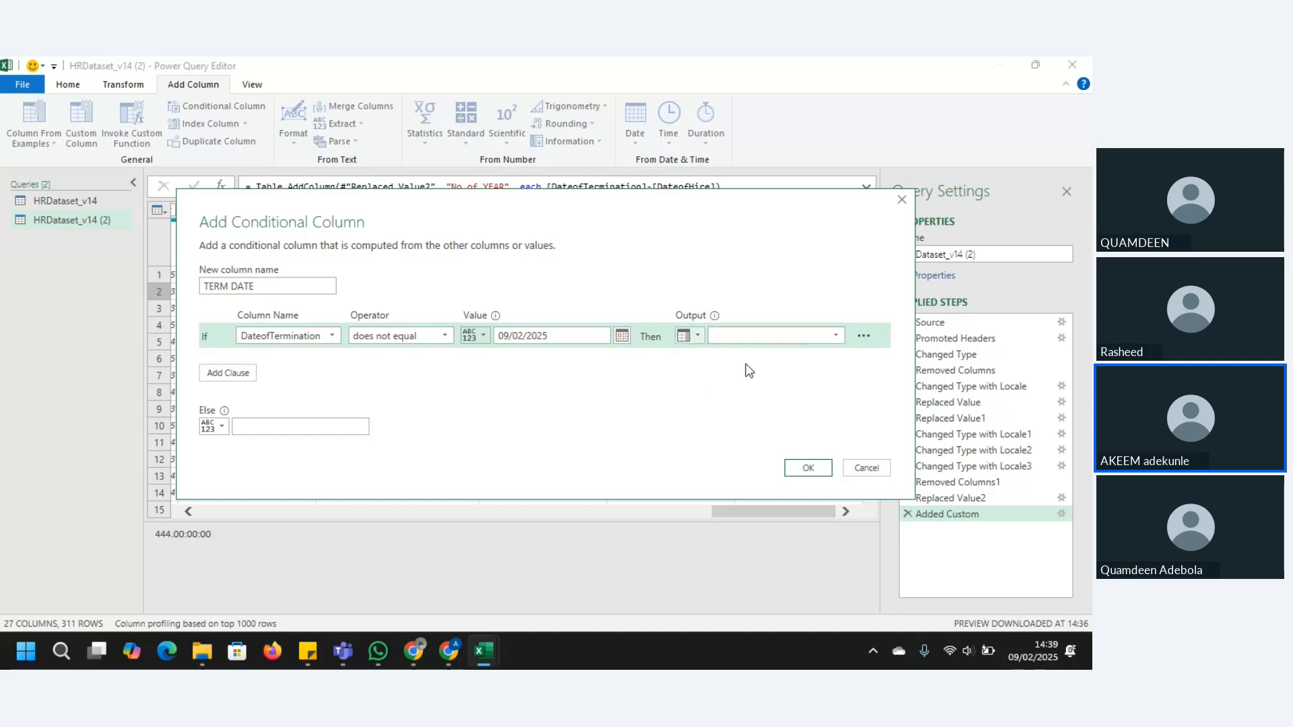
{"action": "left_click", "coordinate": [833, 337]}
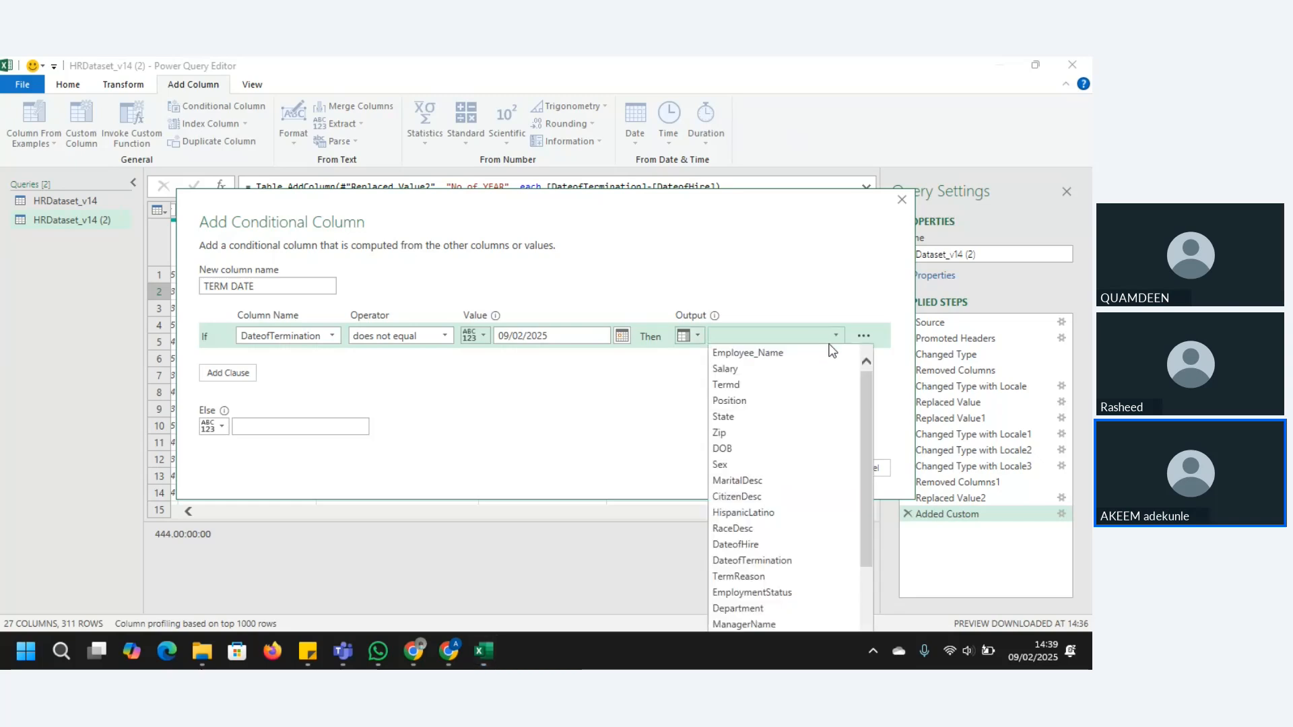
{"action": "left_click", "coordinate": [771, 567]}
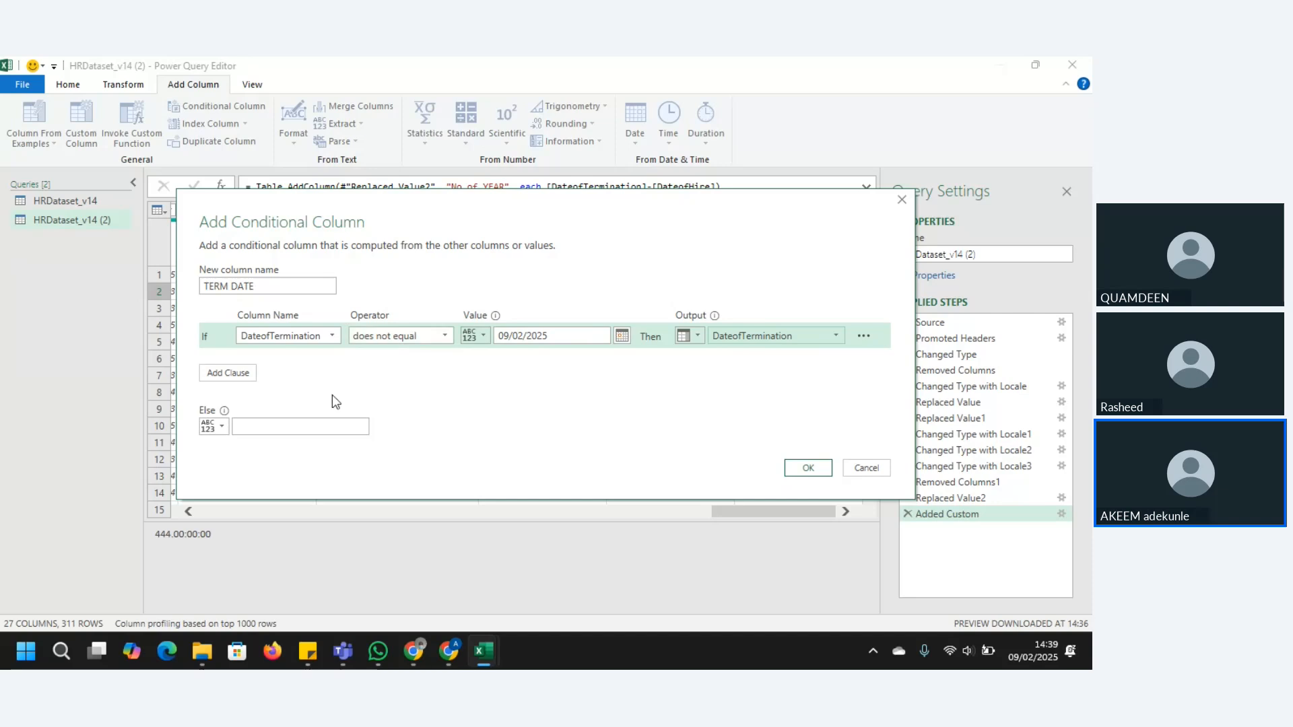
Set the Else value to the condition's date, 09/02/2025, and create the TERM DATE column
{"action": "left_click", "coordinate": [221, 429]}
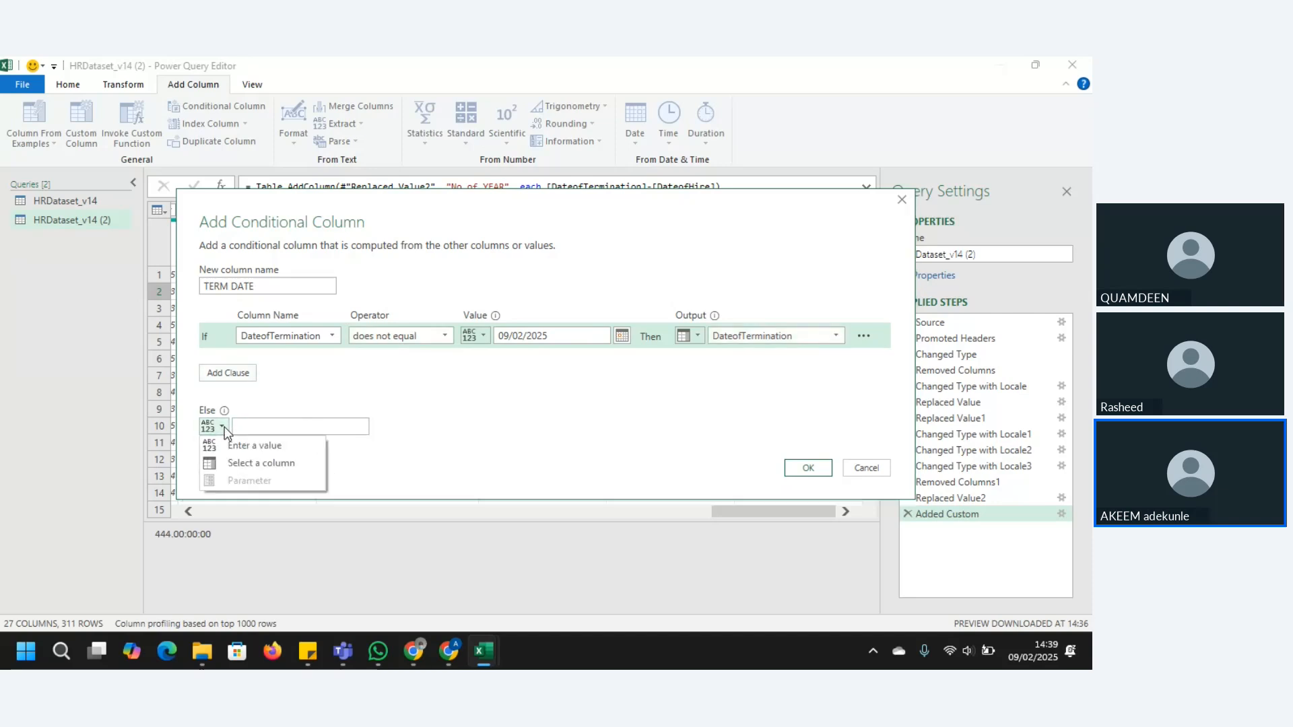
{"action": "left_click", "coordinate": [264, 445]}
{"action": "left_click", "coordinate": [278, 426]}
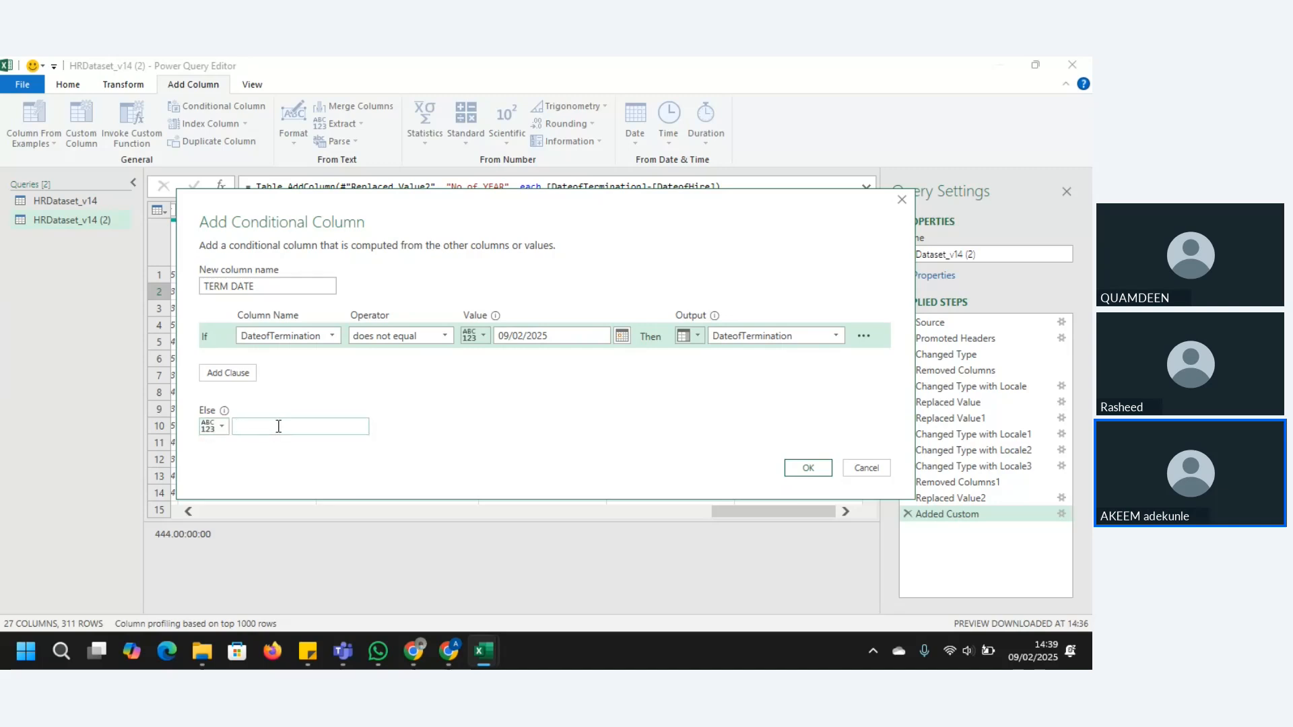
{"action": "type", "text": "0"}
{"action": "left_click_drag", "start_coordinate": [278, 427], "coordinate": [200, 431]}
{"action": "left_click_drag", "start_coordinate": [588, 334], "coordinate": [461, 337]}
{"action": "key", "text": "ctrl+c"}
{"action": "left_click_drag", "start_coordinate": [279, 426], "coordinate": [229, 429]}
{"action": "key", "text": "ctrl+v"}
{"action": "left_click", "coordinate": [806, 467]}
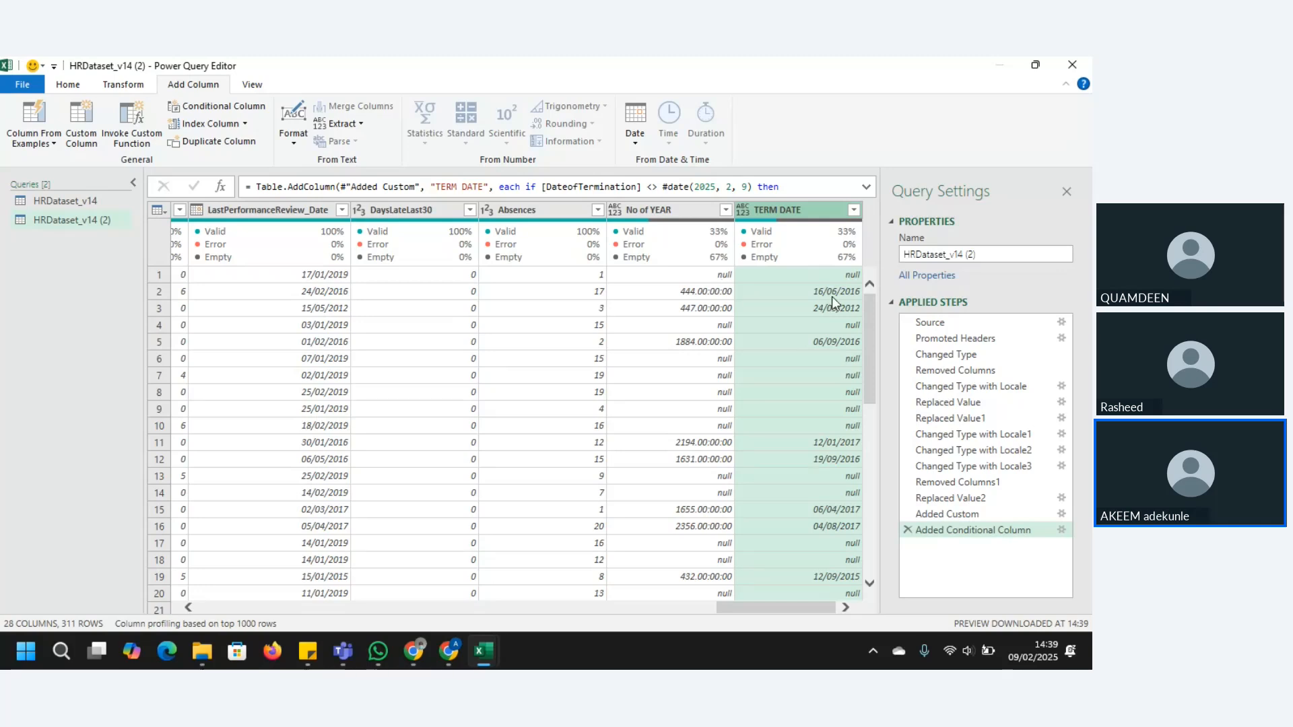
Change the TERM DATE column's data type to Date and inspect its value in row 2
{"action": "left_click", "coordinate": [745, 211]}
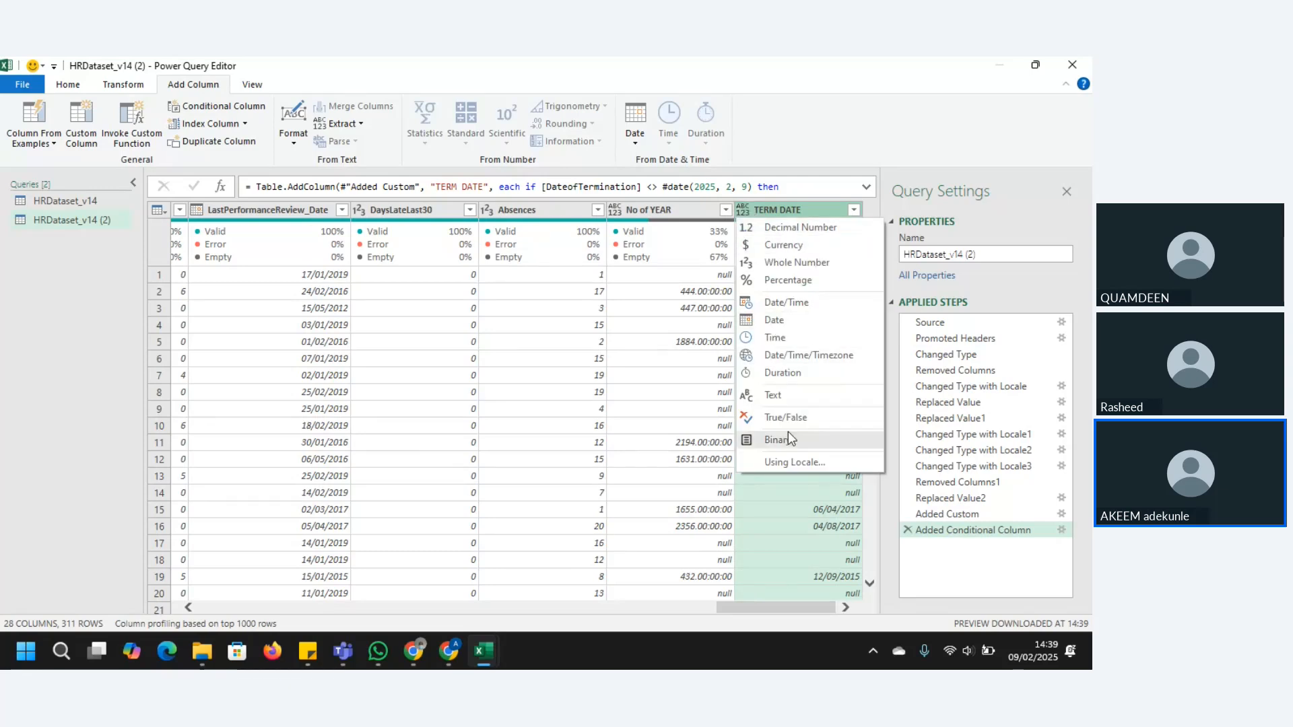
{"action": "left_click", "coordinate": [781, 325]}
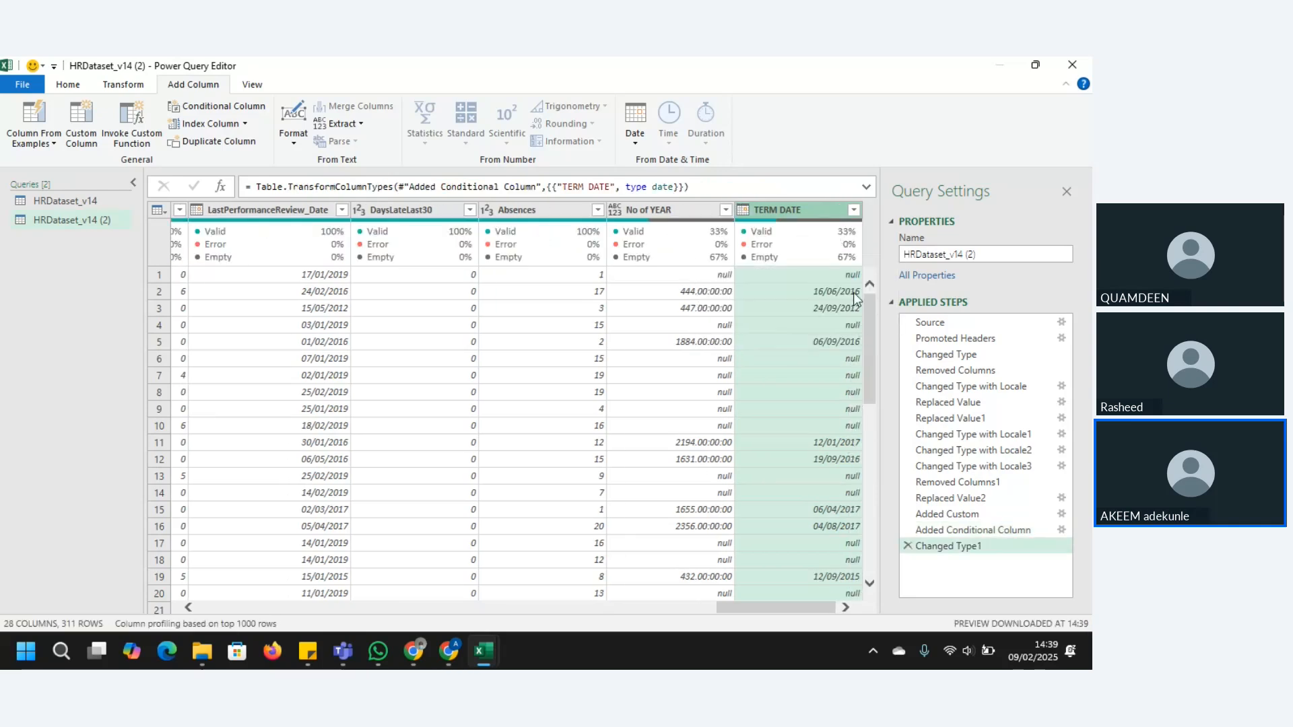
{"action": "left_click", "coordinate": [848, 291]}
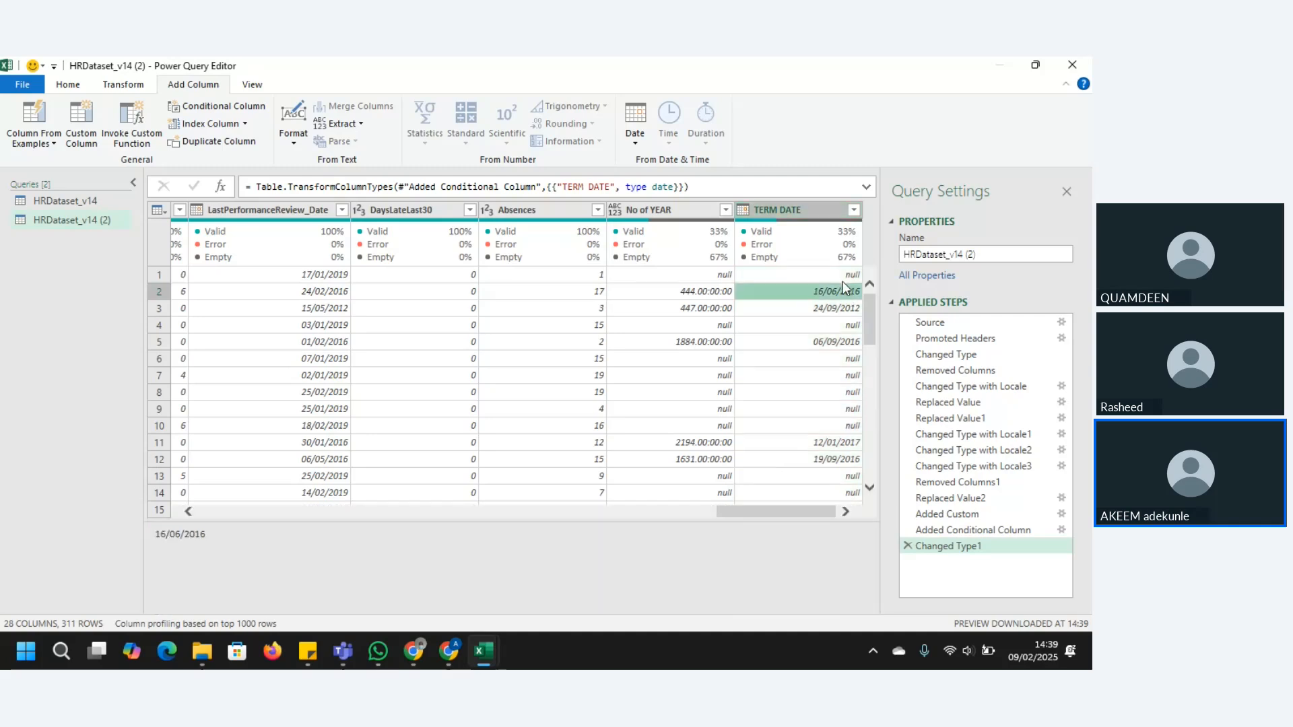
{"action": "left_click", "coordinate": [1058, 533]}
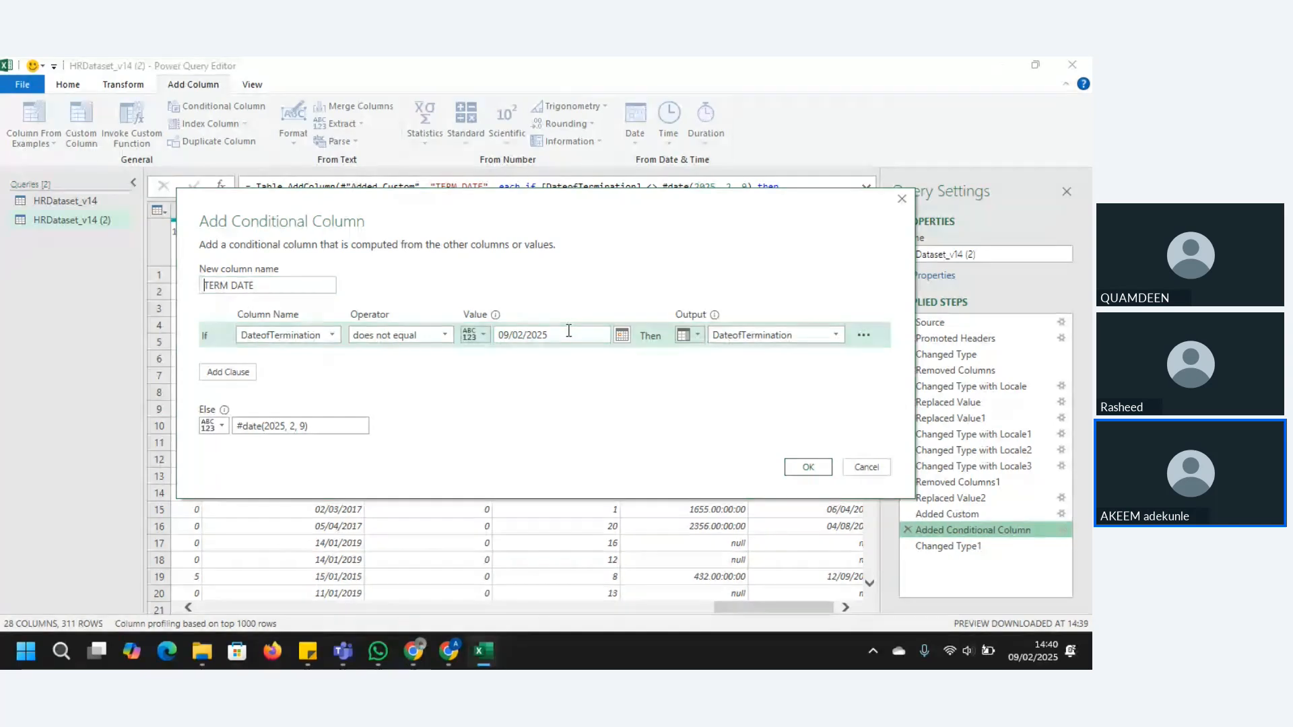
{"action": "left_click", "coordinate": [445, 336]}
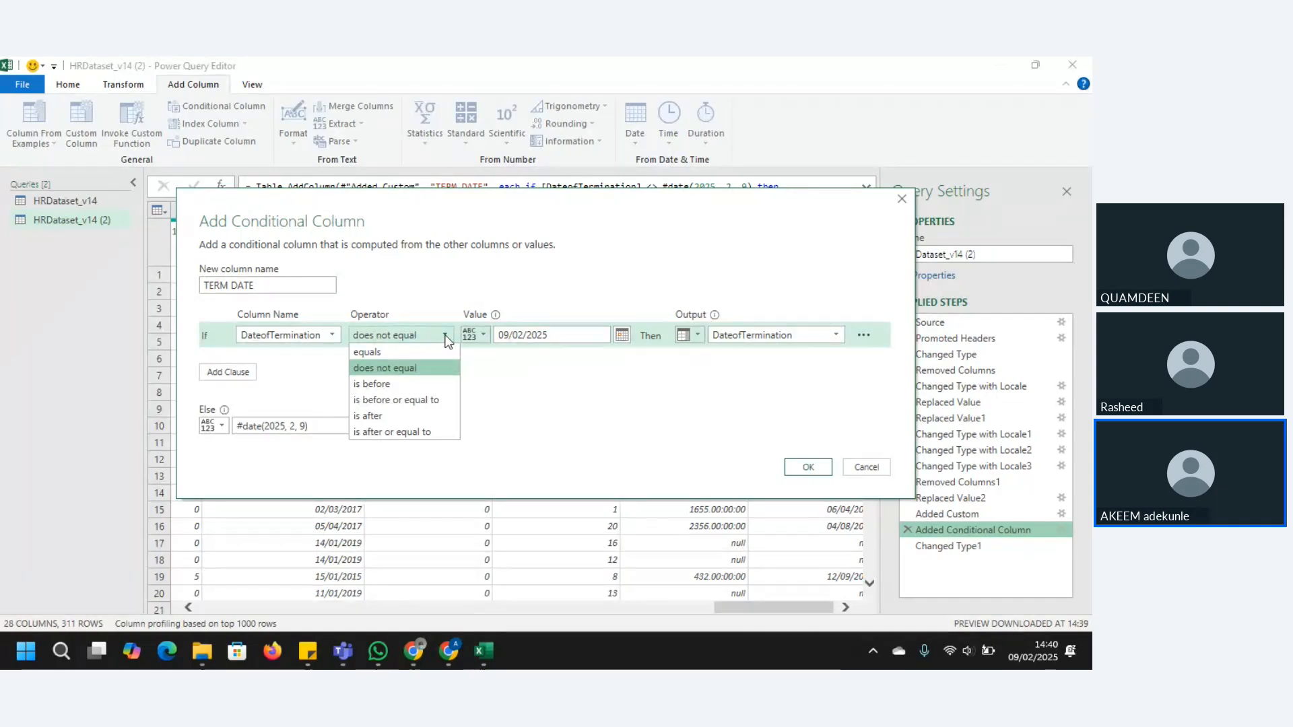
{"action": "left_click", "coordinate": [333, 334]}
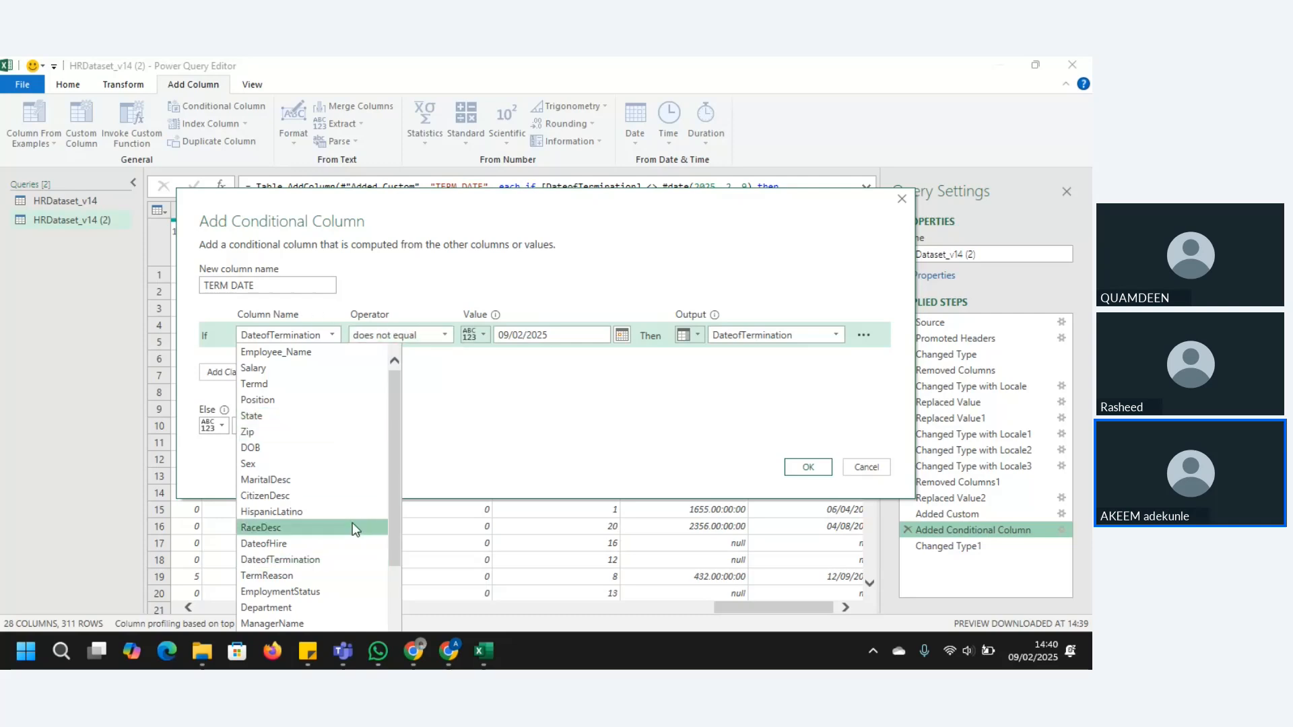
{"action": "left_click", "coordinate": [315, 577]}
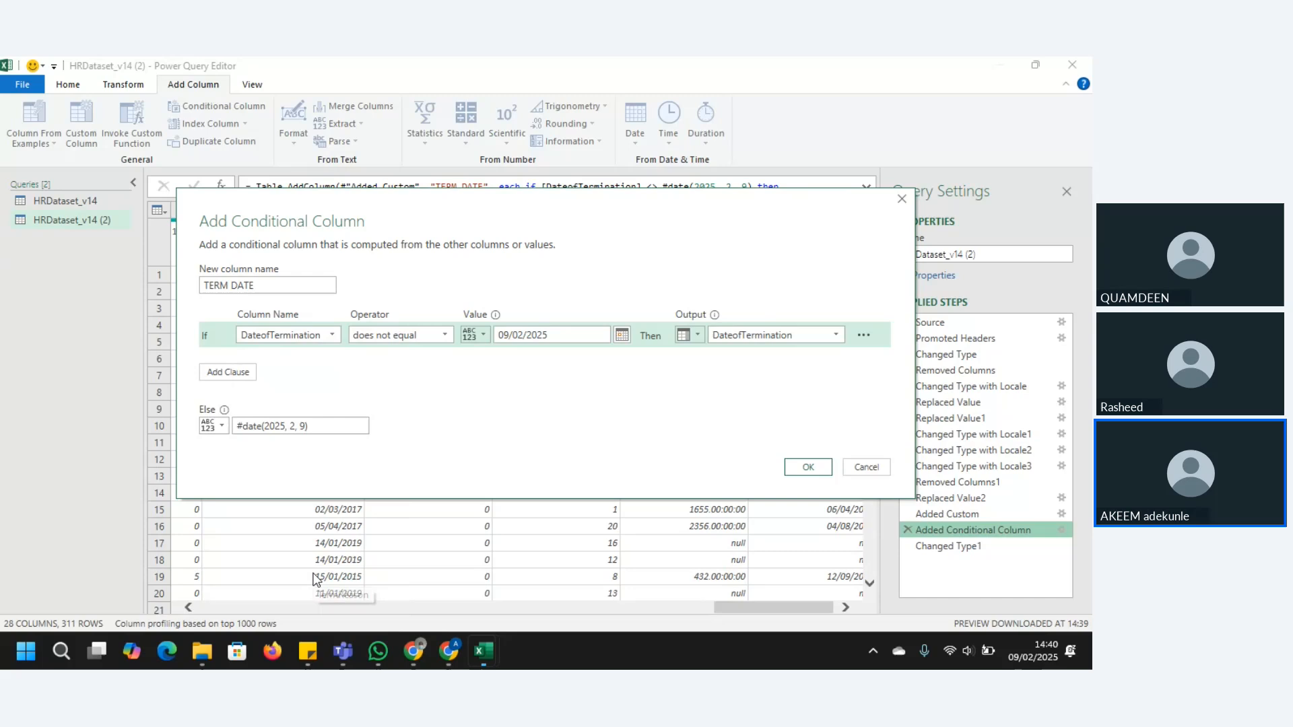
{"action": "left_click", "coordinate": [330, 337]}
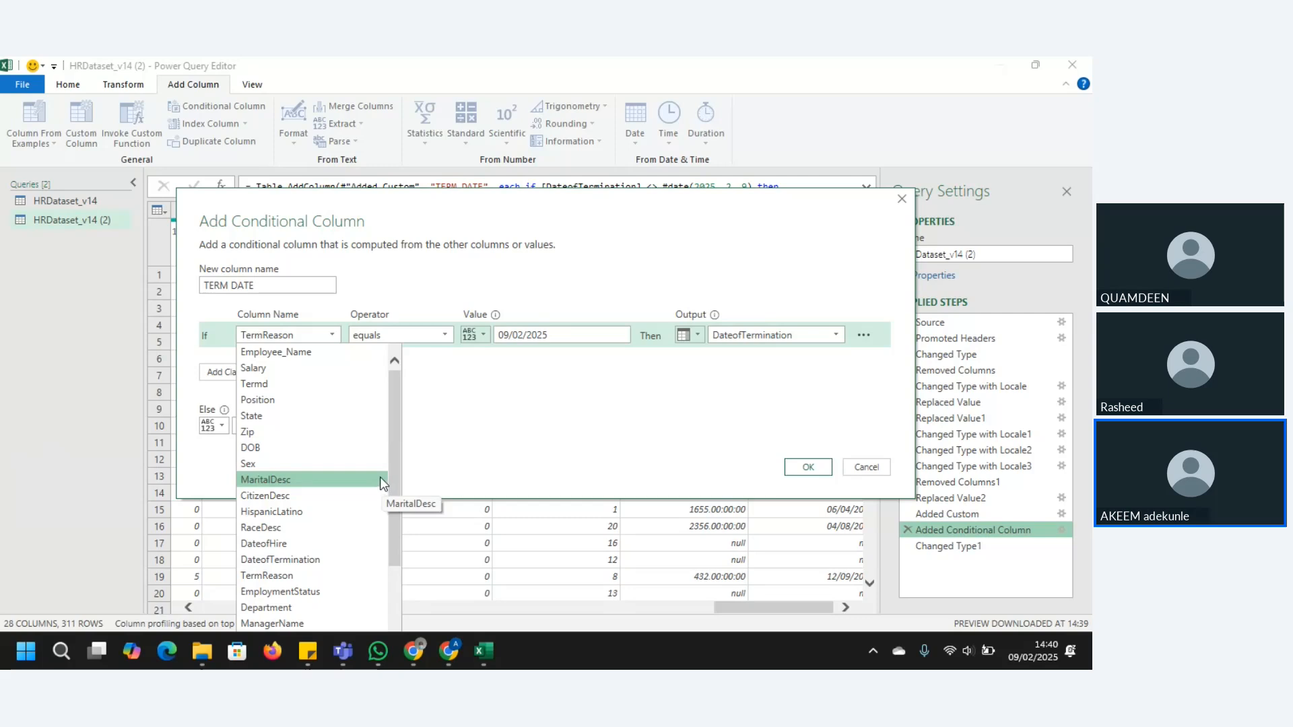
{"action": "left_click_drag", "start_coordinate": [391, 477], "coordinate": [396, 553]}
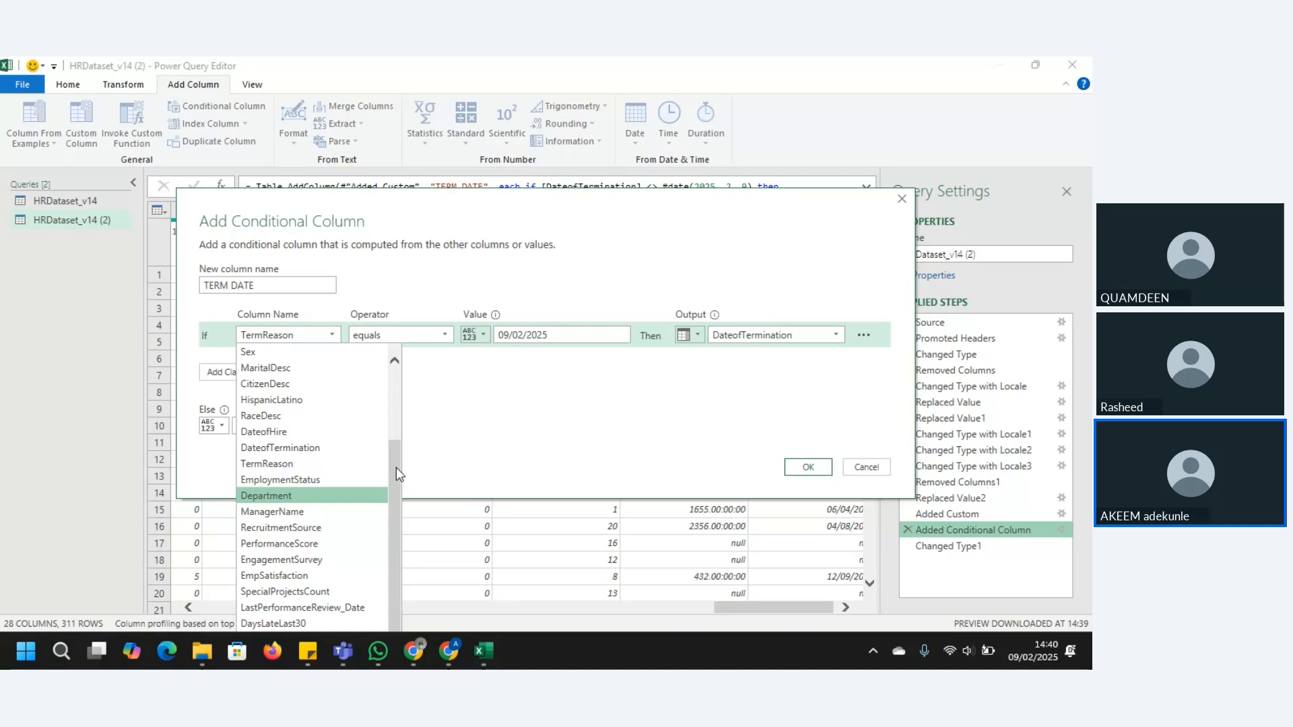
{"action": "left_click_drag", "start_coordinate": [396, 467], "coordinate": [396, 373]}
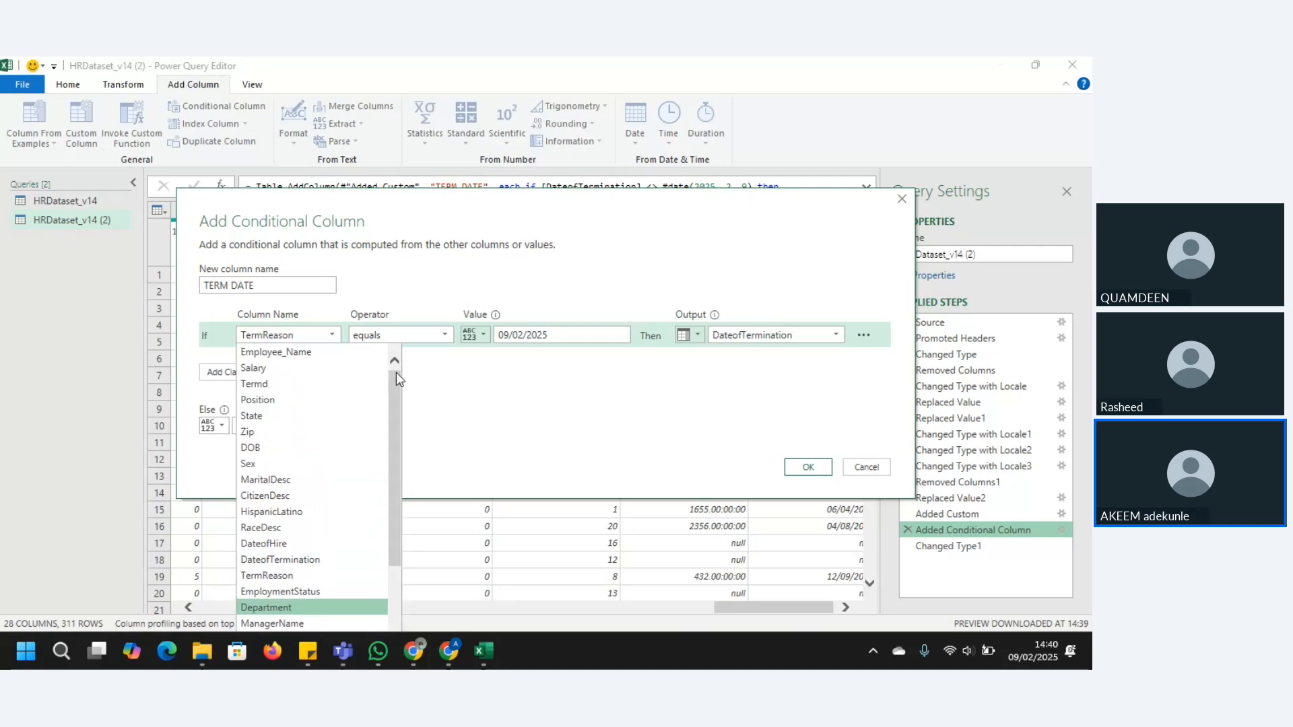
{"action": "left_click", "coordinate": [288, 387]}
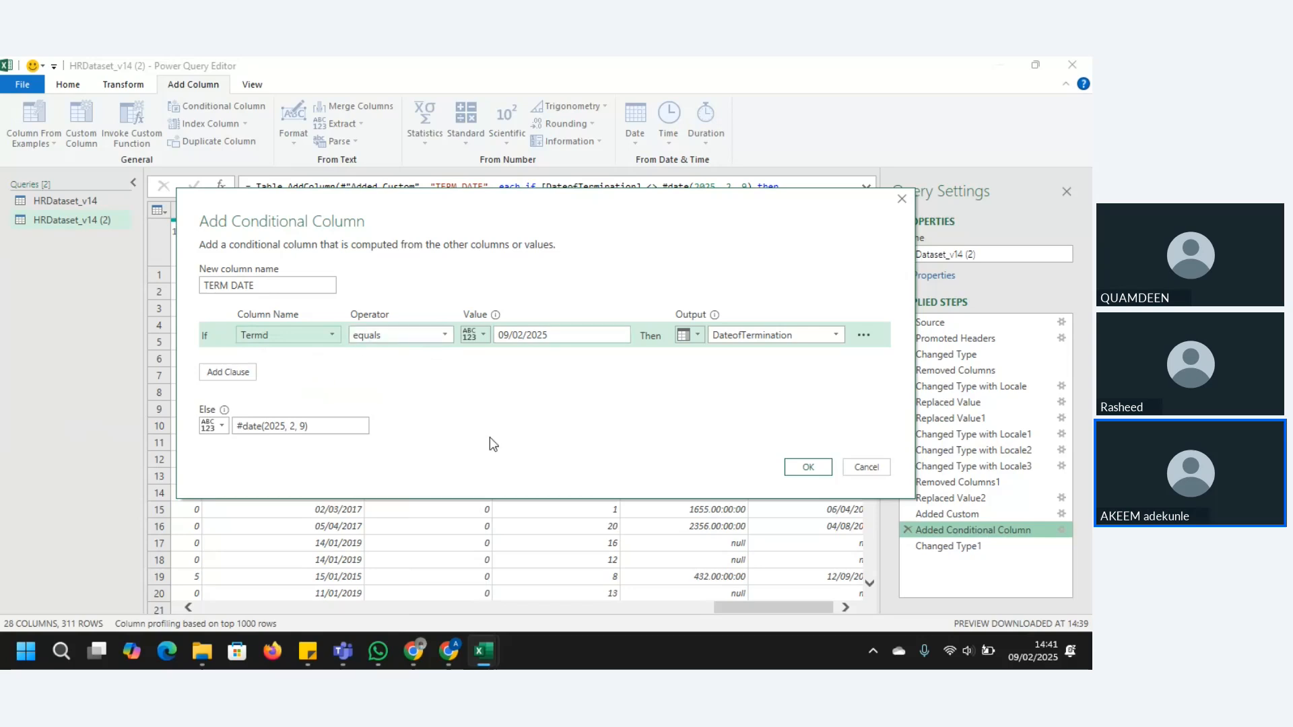
{"action": "mouse_move", "coordinate": [480, 654]}
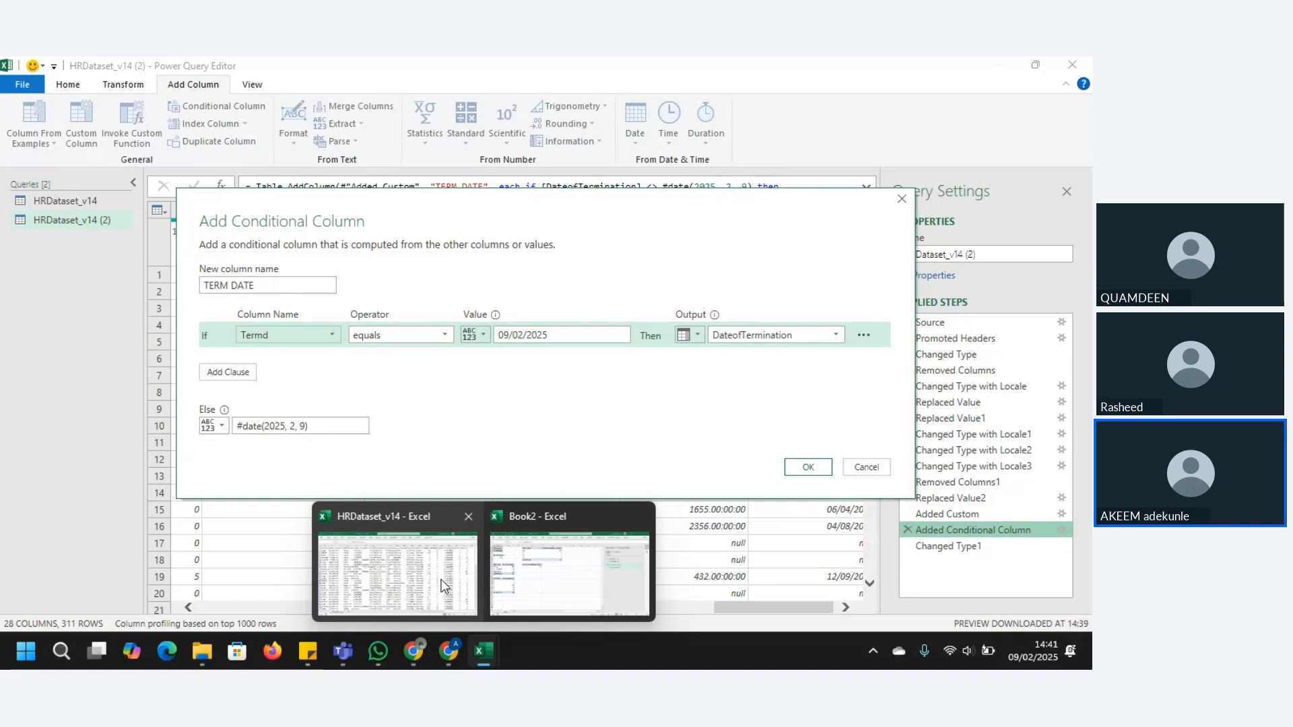
{"action": "left_click", "coordinate": [397, 573]}
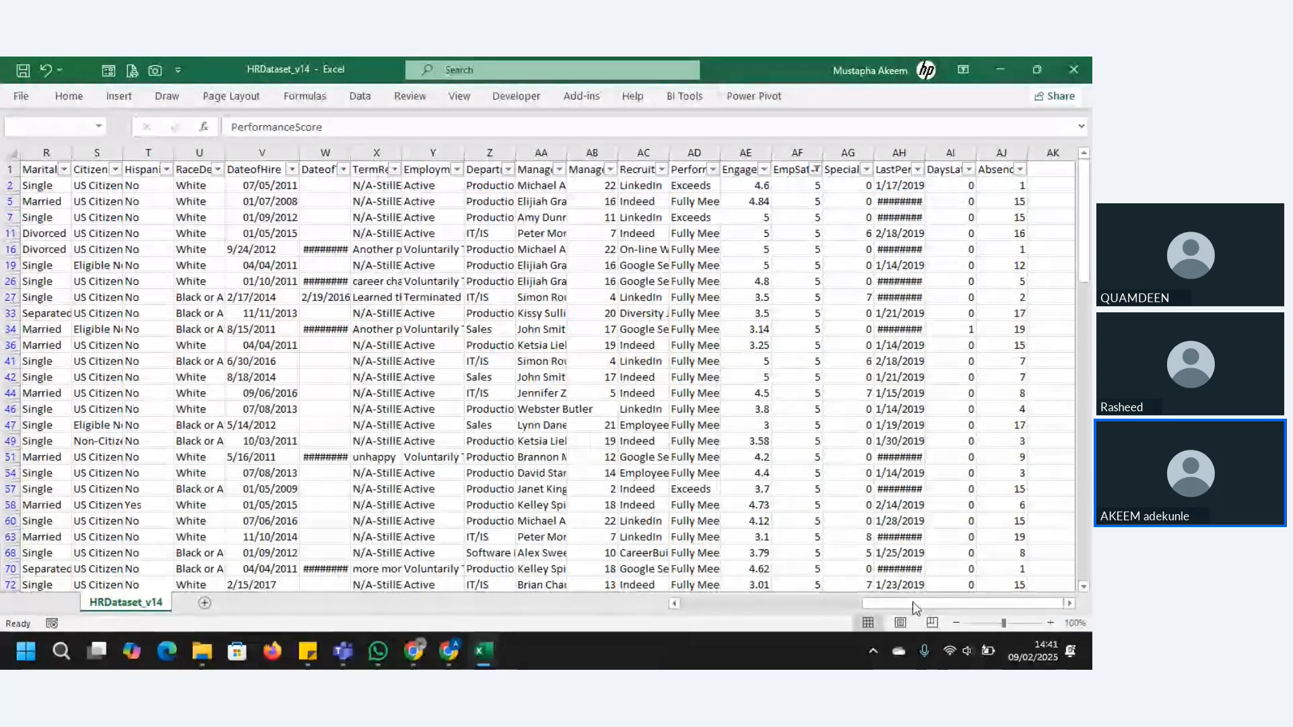
{"action": "mouse_move", "coordinate": [482, 650]}
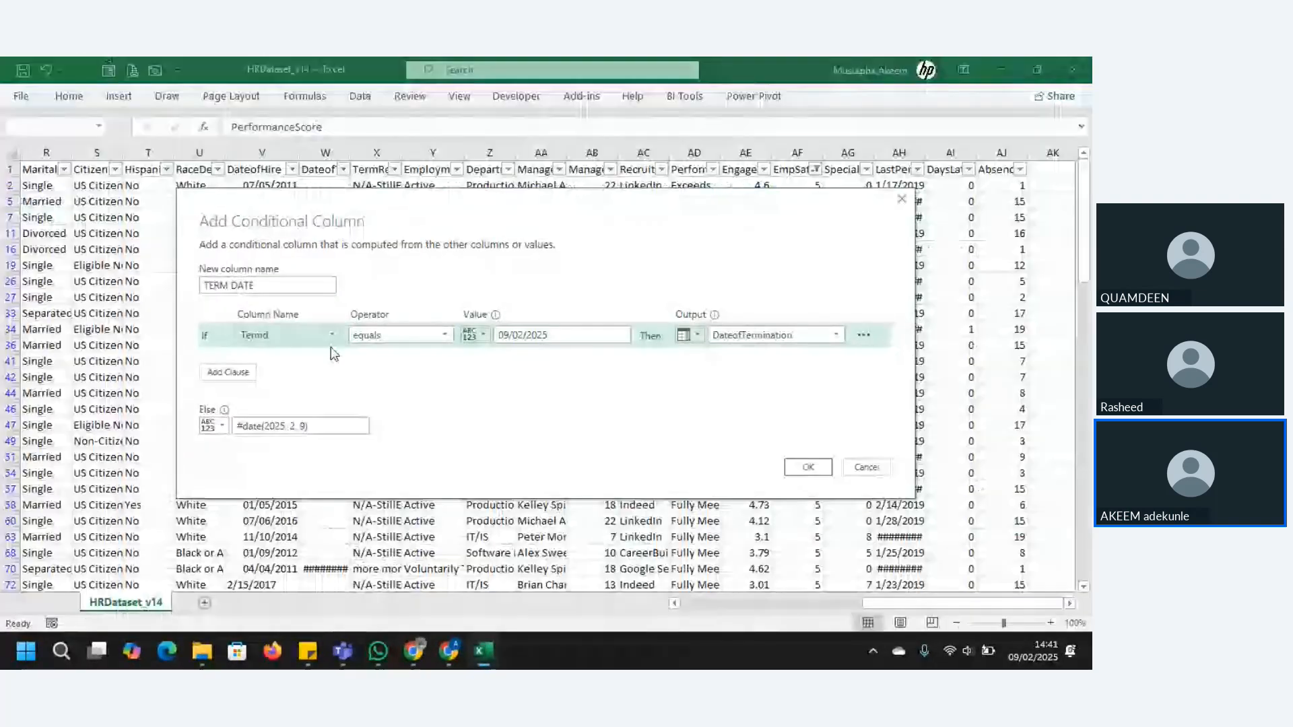
{"action": "left_click", "coordinate": [868, 467]}
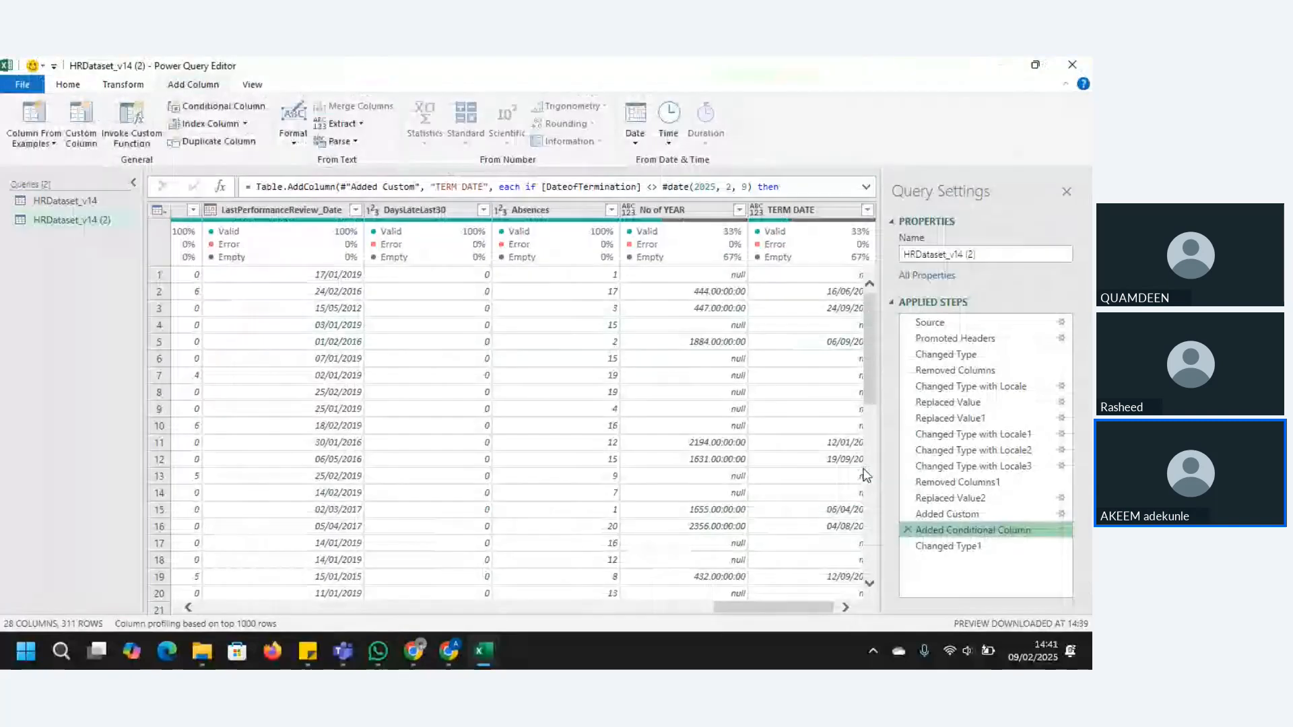
Examine the Termd column's values in the query and compare them with the DateofTermination, TermReason and EmploymentStatus columns
{"action": "mouse_move", "coordinate": [482, 651]}
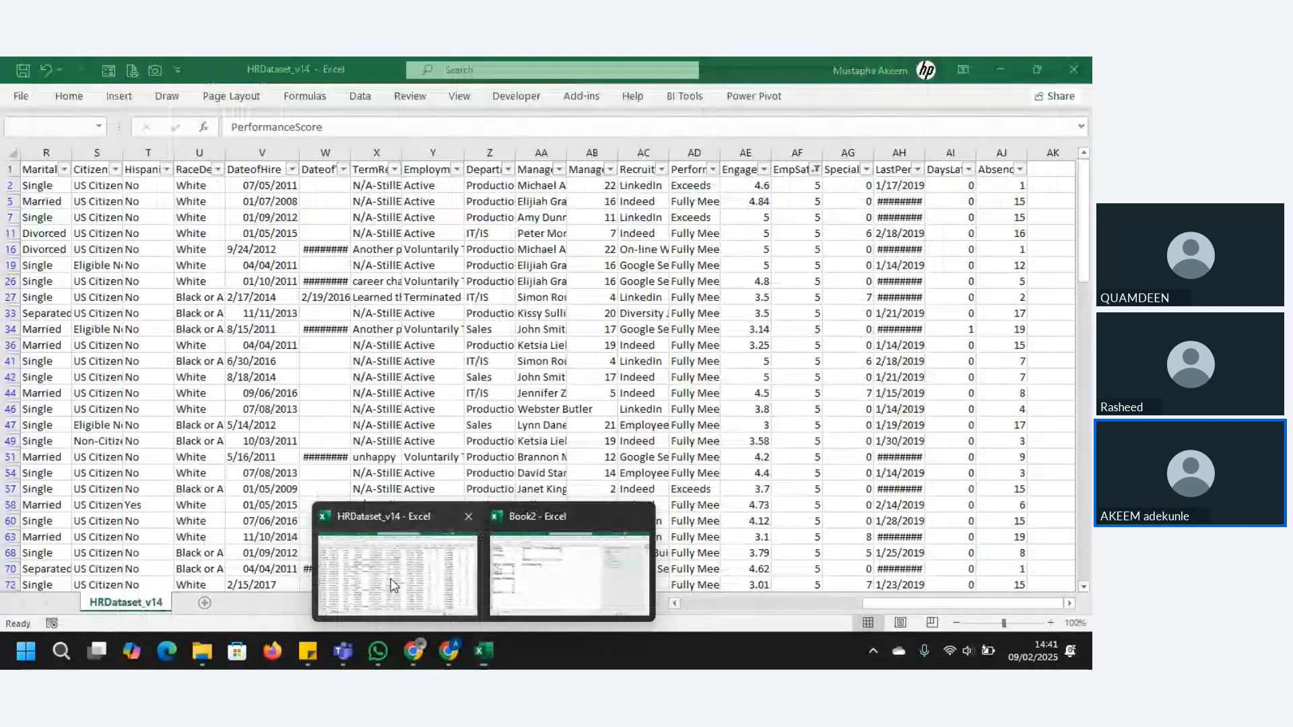
{"action": "left_click", "coordinate": [391, 579]}
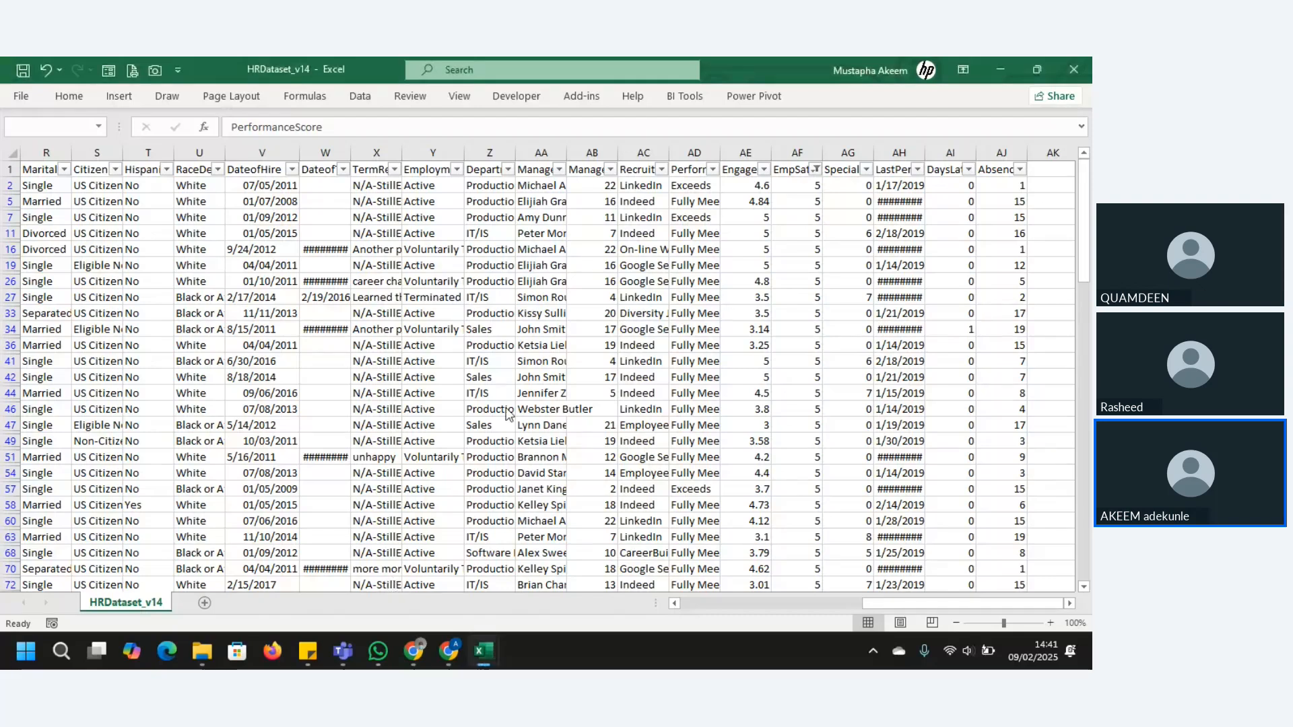
{"action": "left_click", "coordinate": [484, 652]}
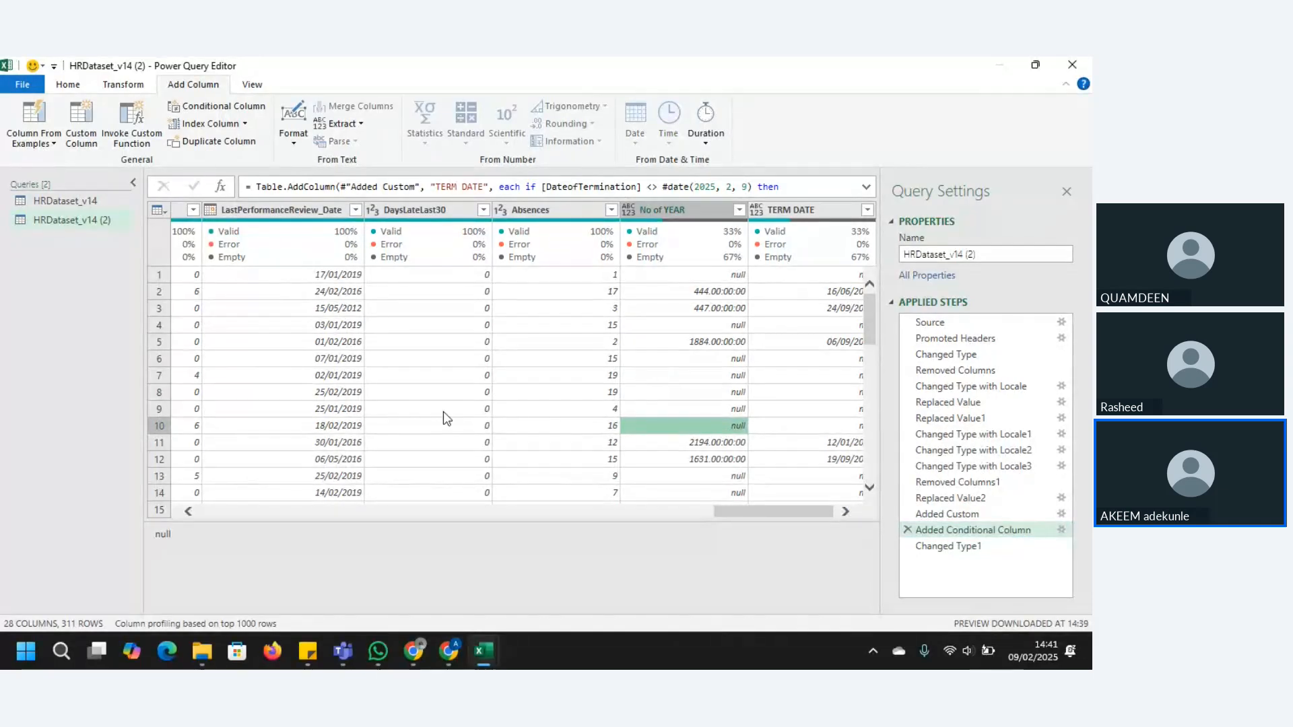
{"action": "left_click_drag", "start_coordinate": [781, 515], "coordinate": [260, 519]}
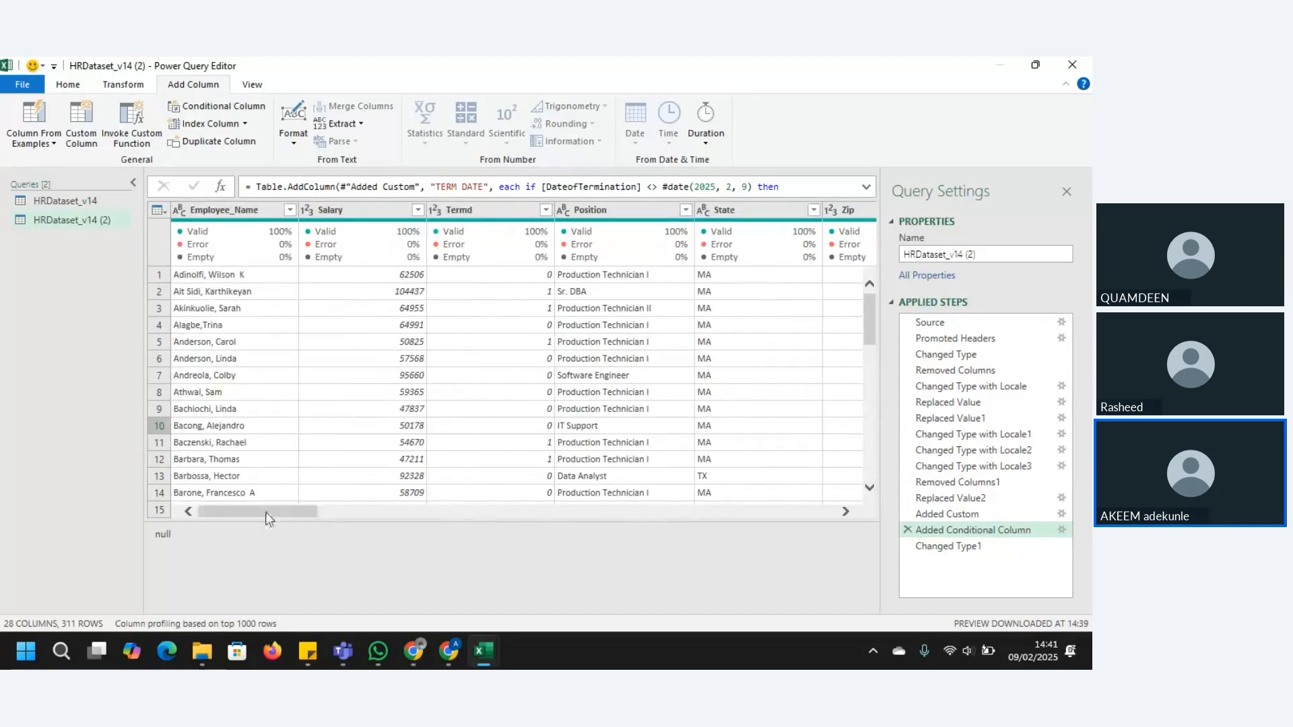
{"action": "left_click", "coordinate": [545, 211]}
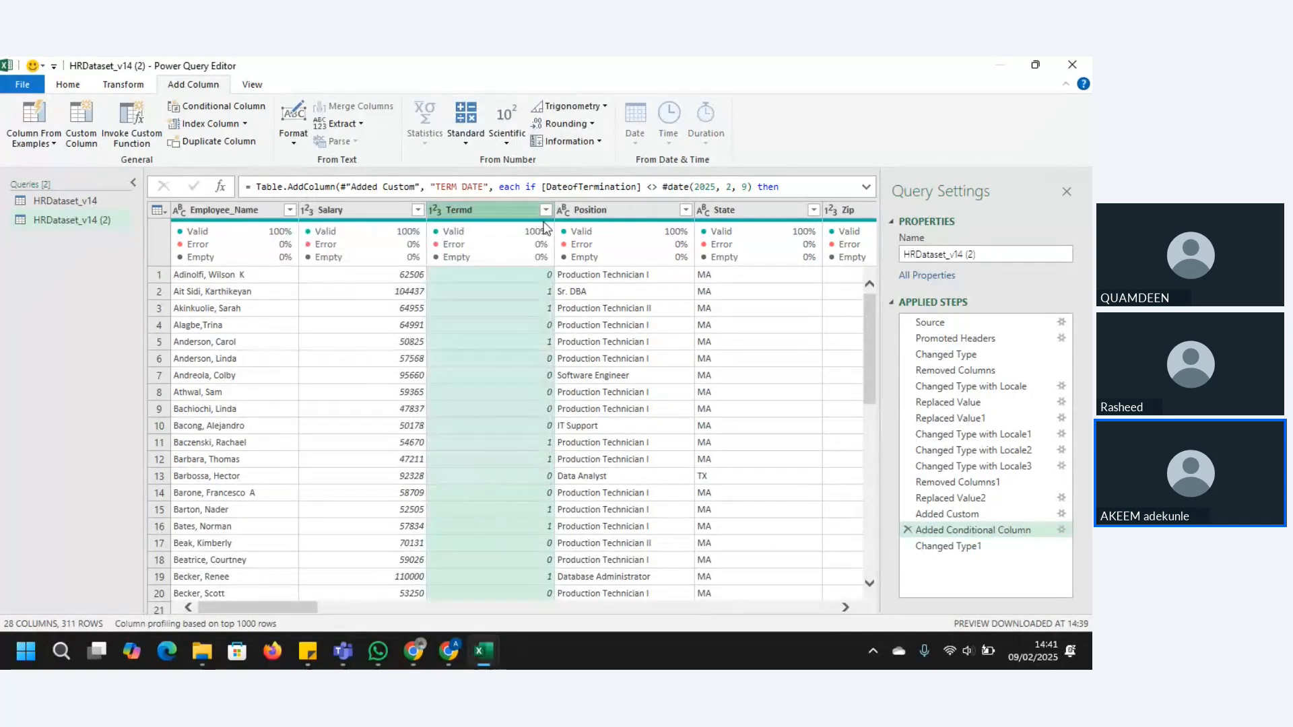
{"action": "left_click", "coordinate": [537, 276]}
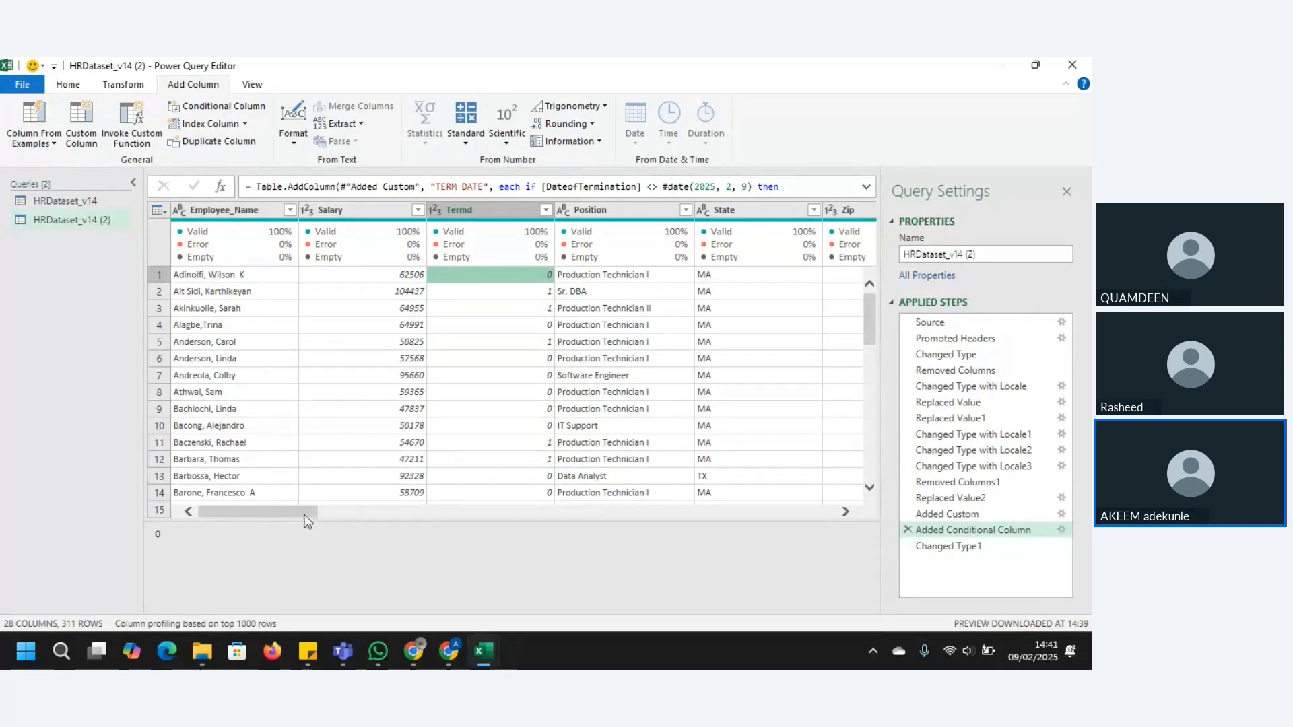
{"action": "left_click_drag", "start_coordinate": [305, 514], "coordinate": [366, 512]}
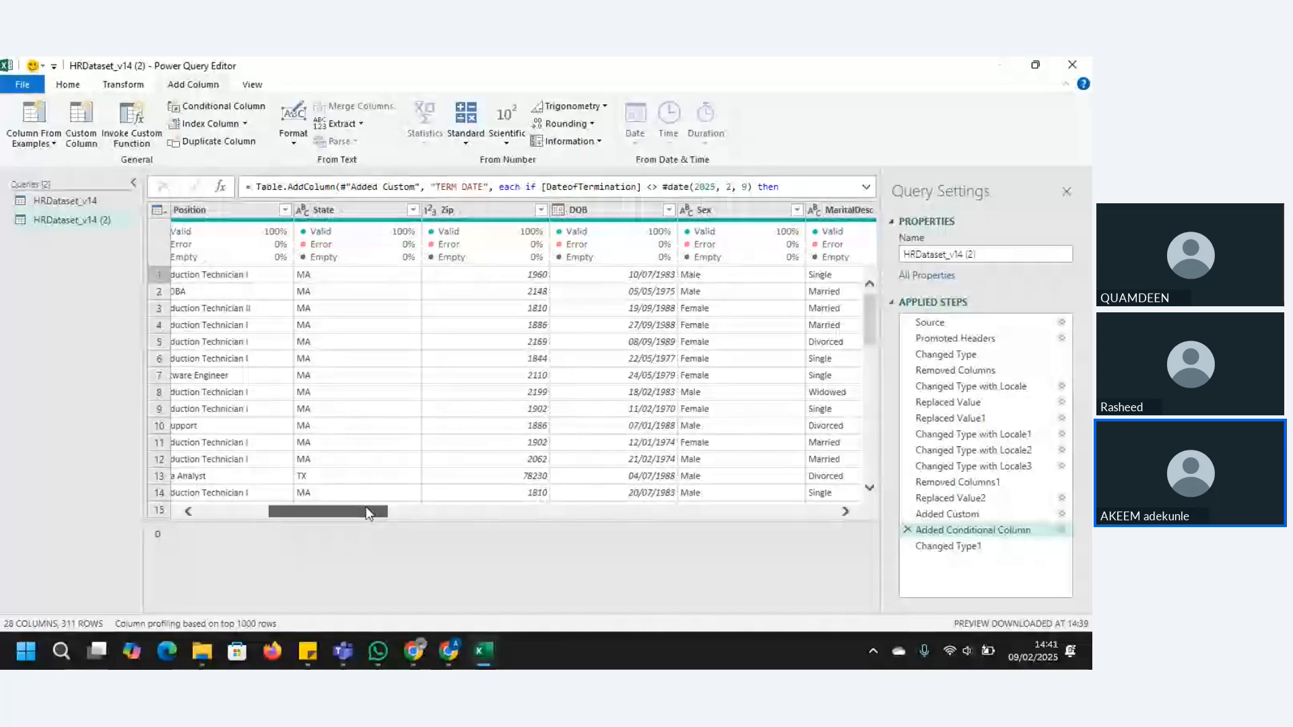
{"action": "mouse_move", "coordinate": [365, 512]}
{"action": "left_mouse_down"}
{"action": "mouse_move", "coordinate": [404, 513]}
{"action": "mouse_move", "coordinate": [384, 513]}
{"action": "left_mouse_up"}
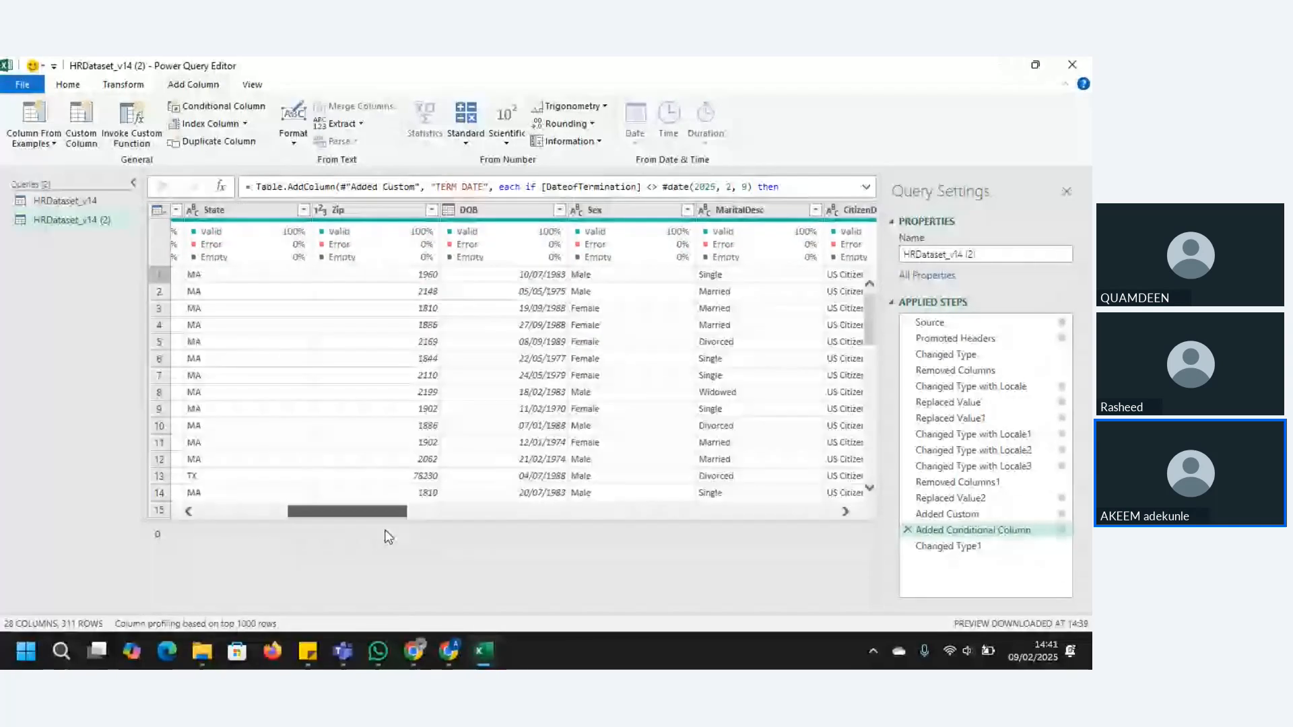
{"action": "left_click_drag", "start_coordinate": [386, 536], "coordinate": [576, 519]}
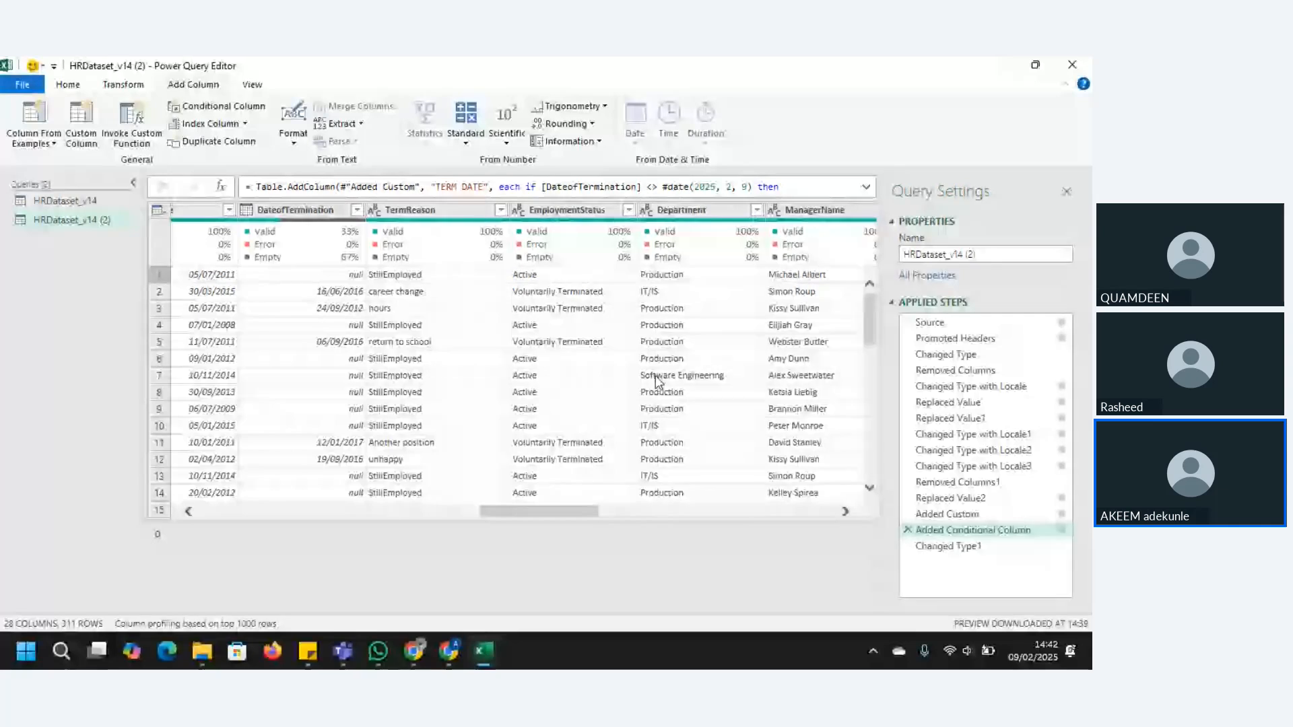
Edit the TERM DATE conditional column so its condition reads Termd equals 0
{"action": "left_click", "coordinate": [1063, 531]}
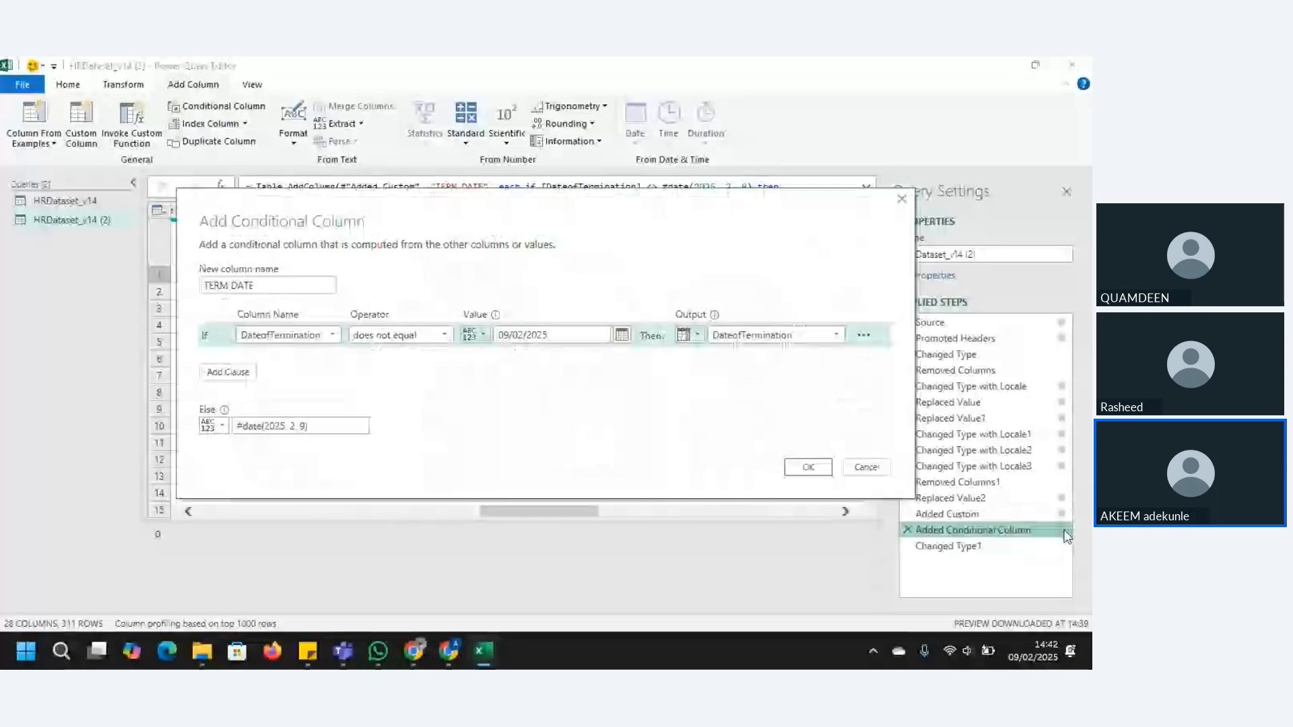
{"action": "left_click", "coordinate": [334, 335]}
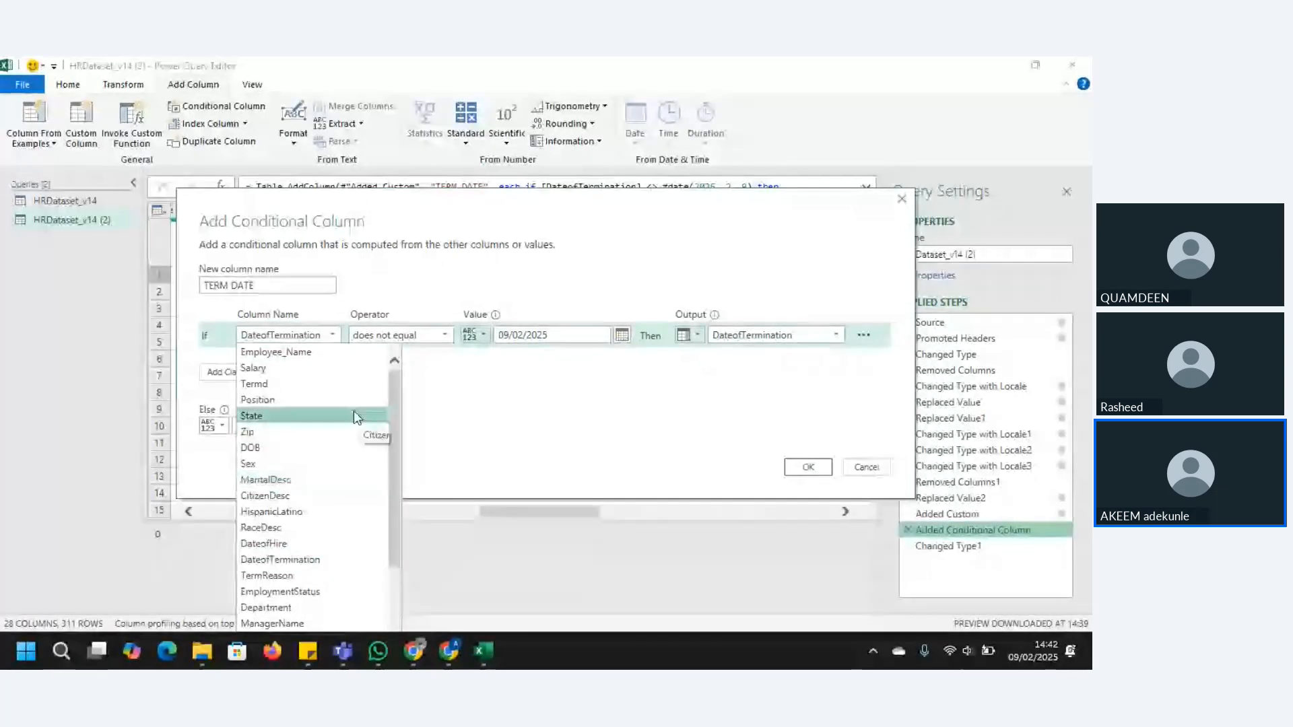
{"action": "left_click", "coordinate": [363, 384]}
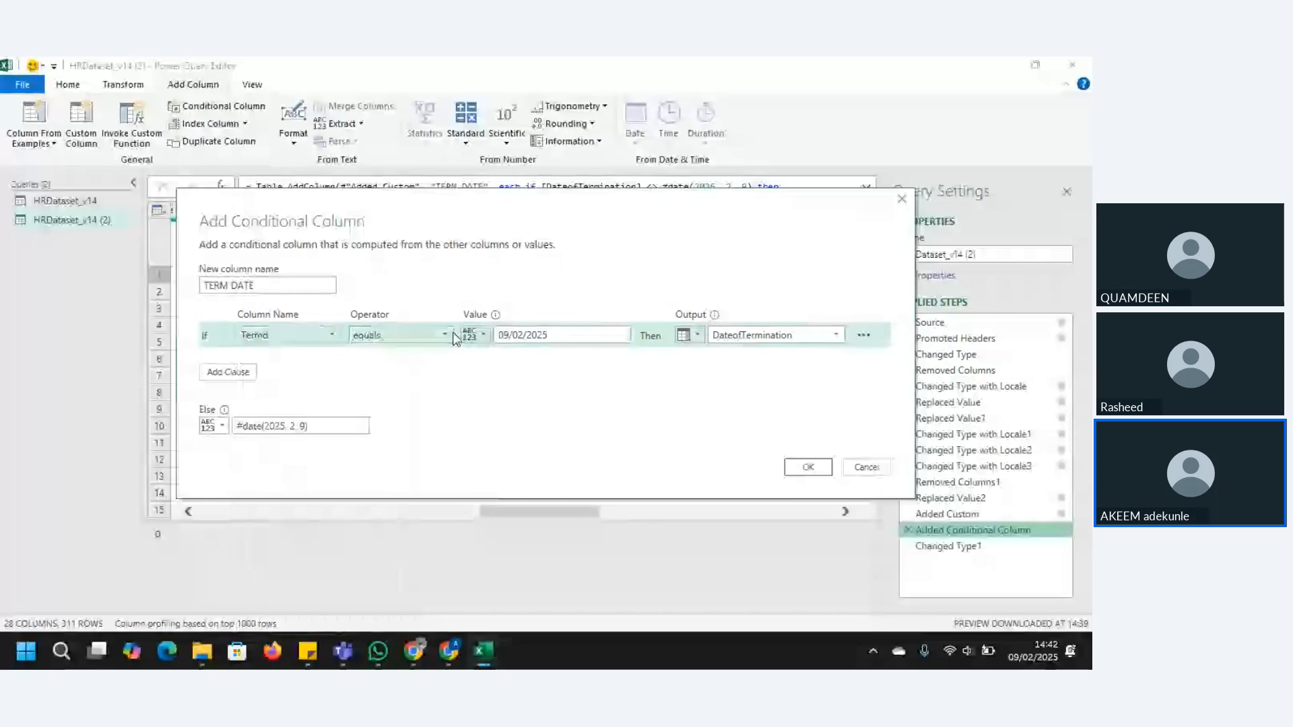
{"action": "triple_click", "coordinate": [571, 339]}
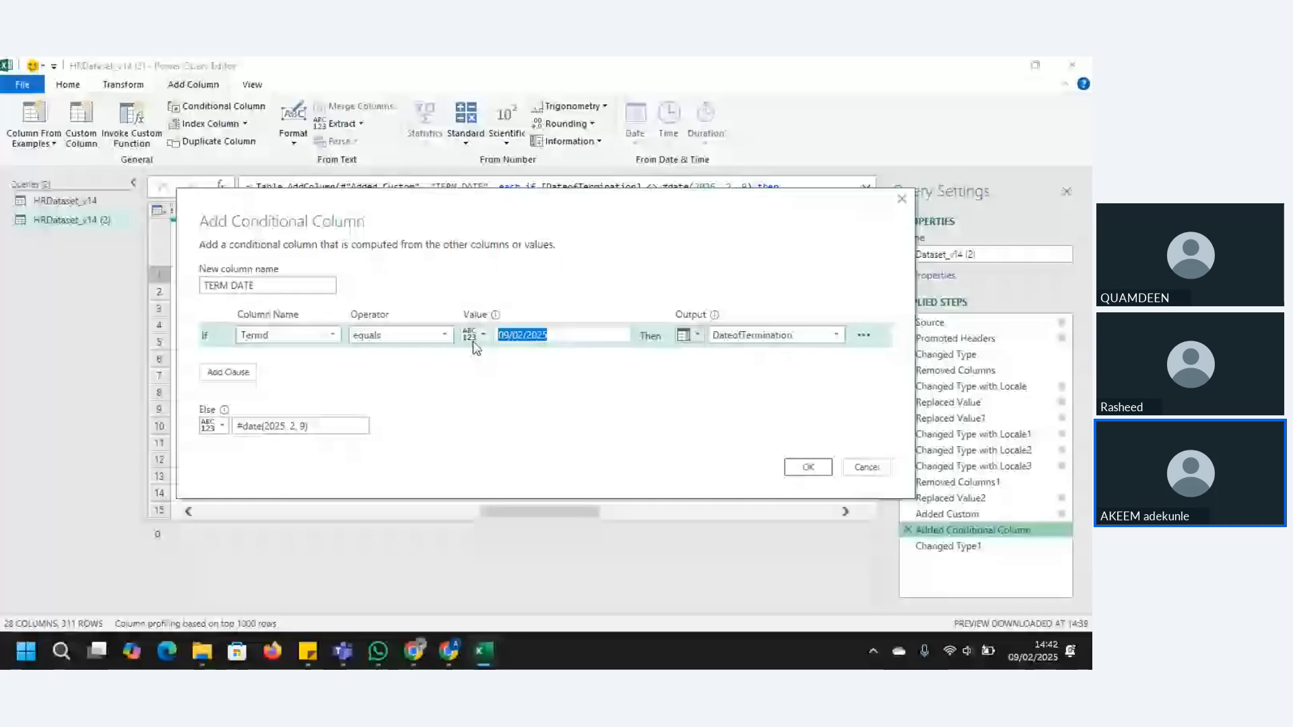
{"action": "type", "text": "0"}
Switch the condition's output from a column to an entered value and set it to 09/02/2025
{"action": "left_click", "coordinate": [741, 337]}
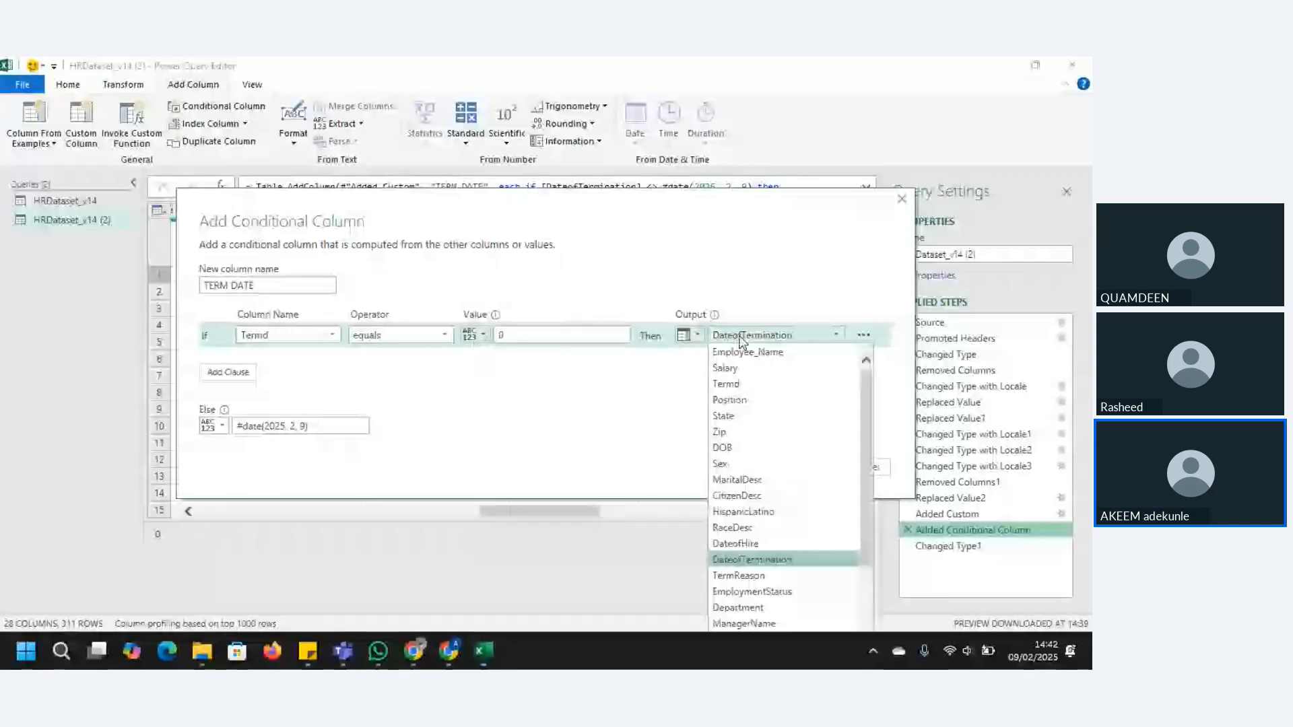
{"action": "left_click", "coordinate": [812, 339]}
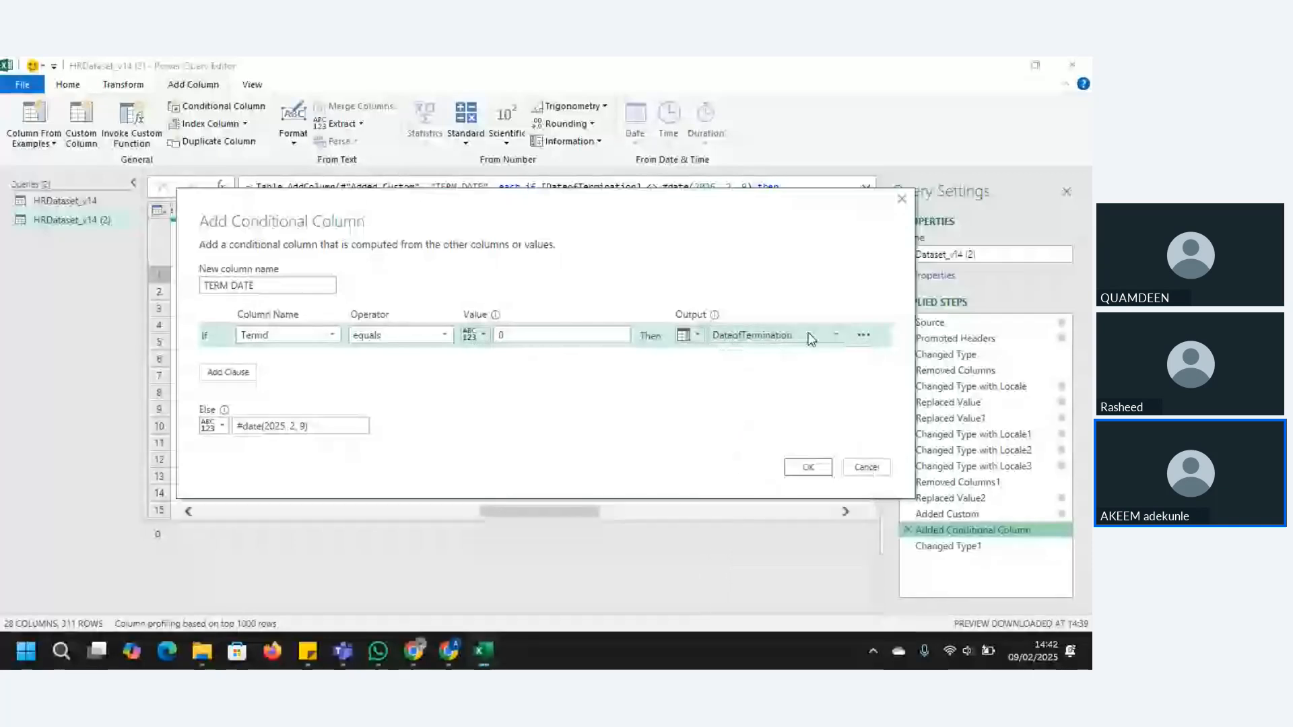
{"action": "left_click", "coordinate": [838, 337]}
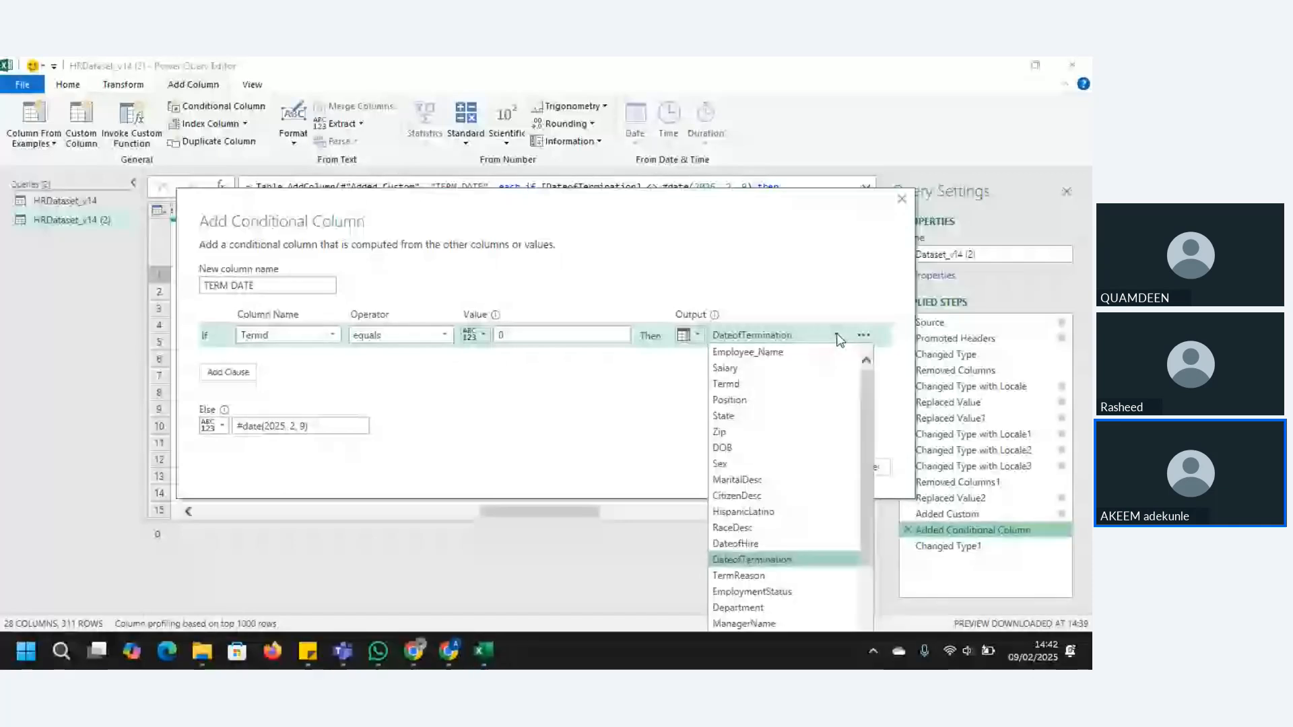
{"action": "left_click", "coordinate": [697, 336]}
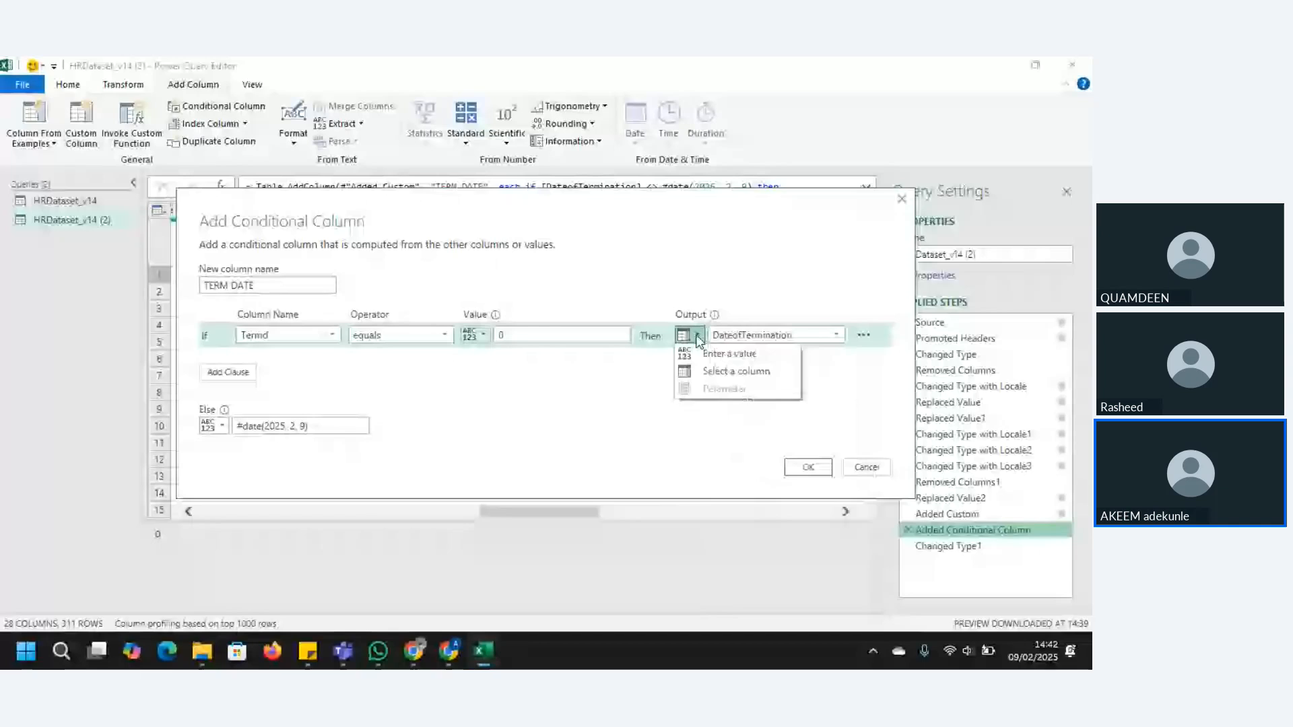
{"action": "left_click", "coordinate": [729, 353]}
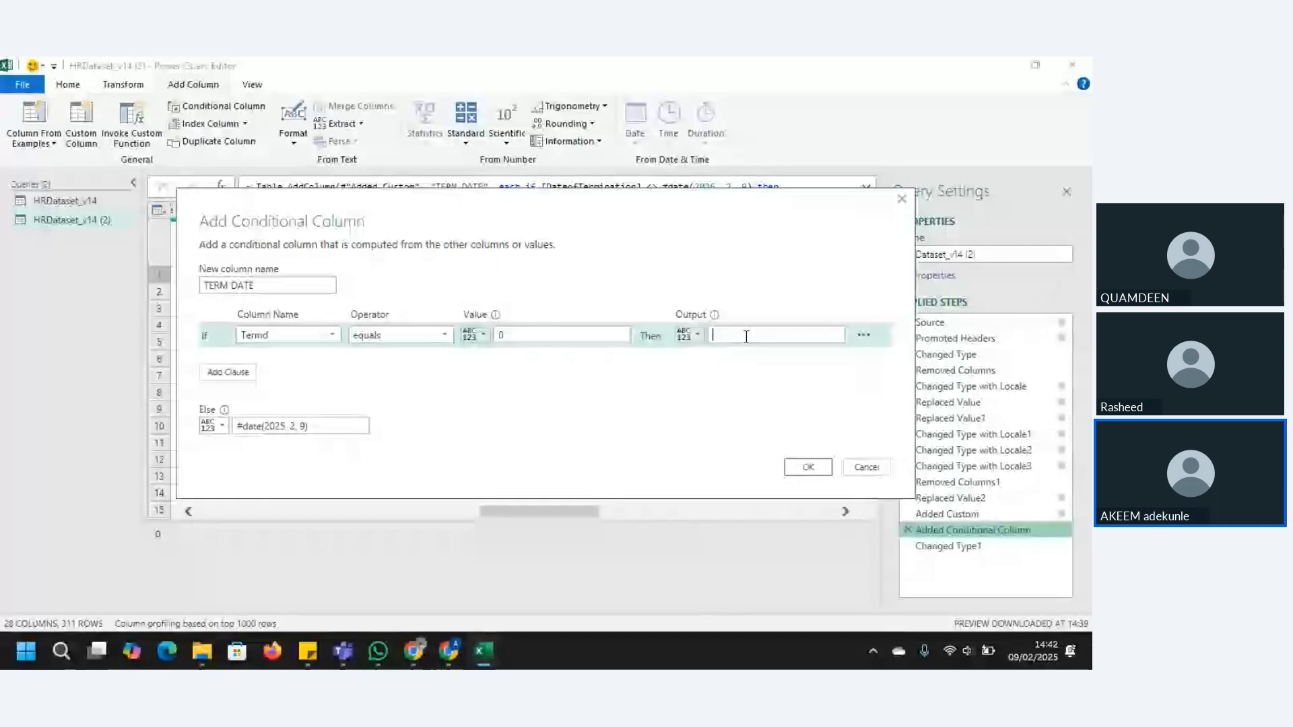
{"action": "type", "text": "09/02/2025"}
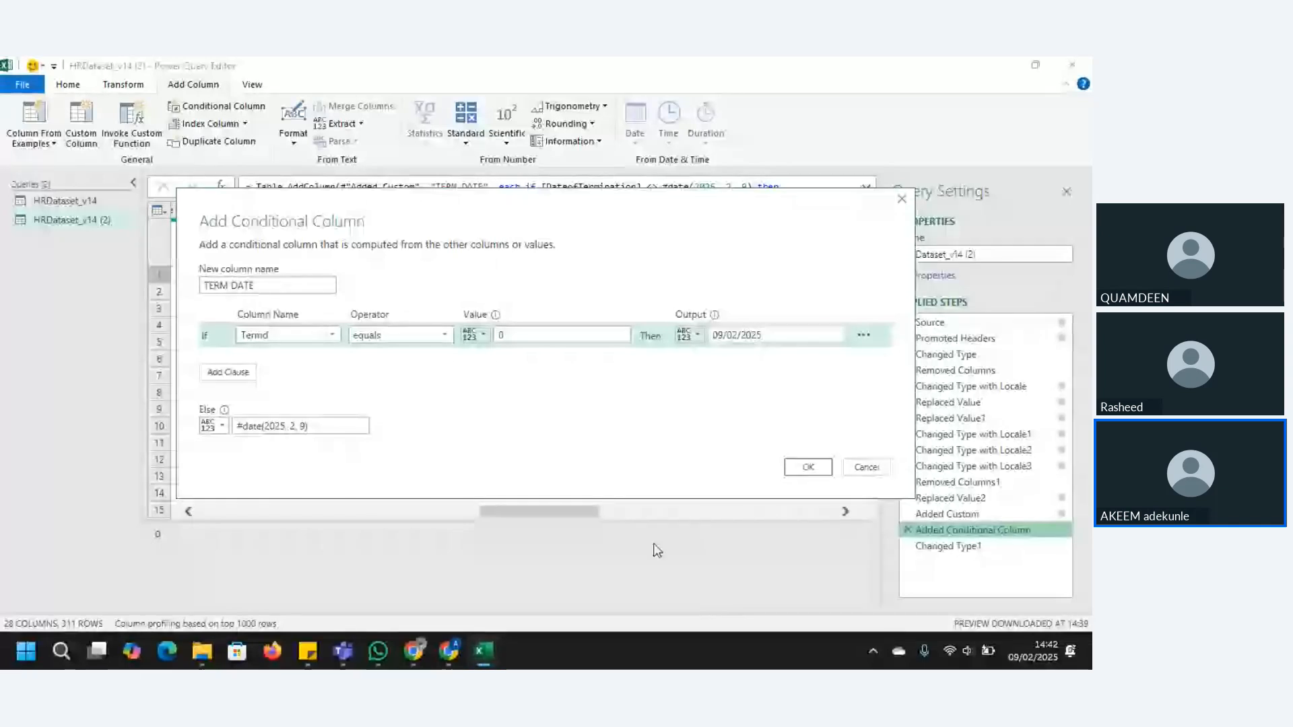
Make the Else result the DateofTermination column and apply the revised TERM DATE conditional column
{"action": "left_click", "coordinate": [222, 426]}
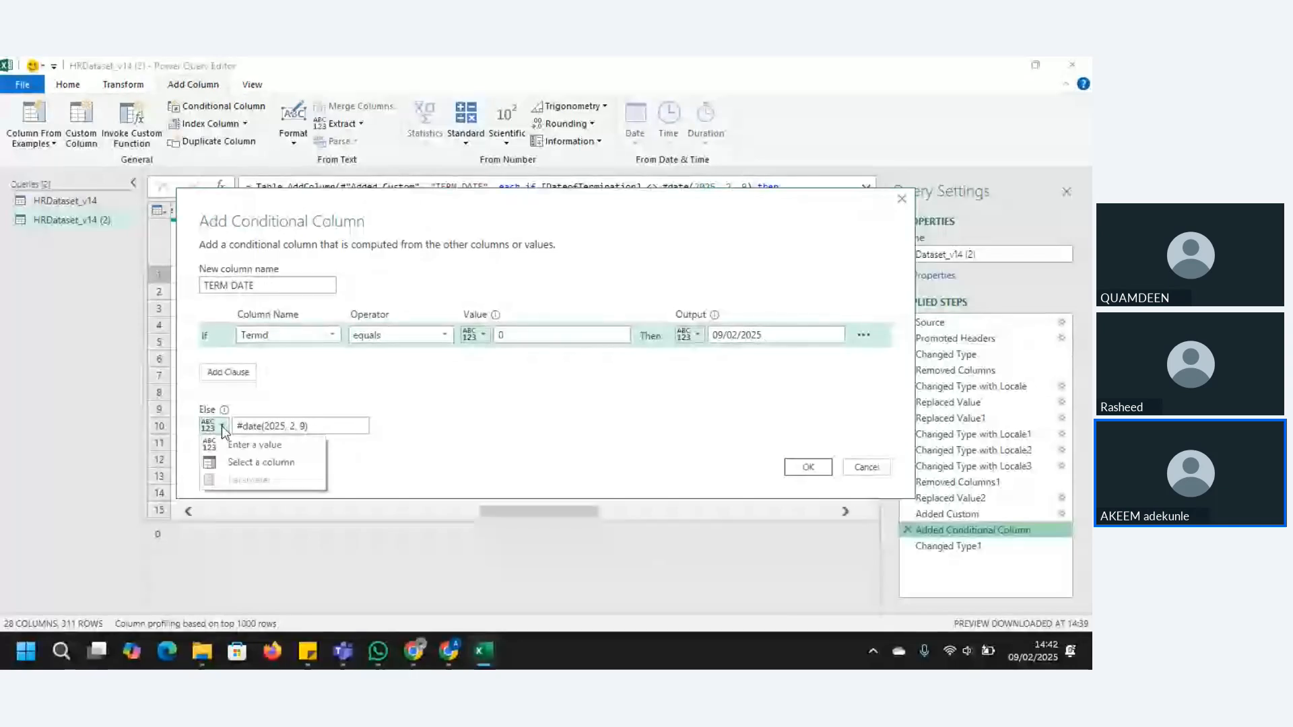
{"action": "left_click", "coordinate": [253, 463]}
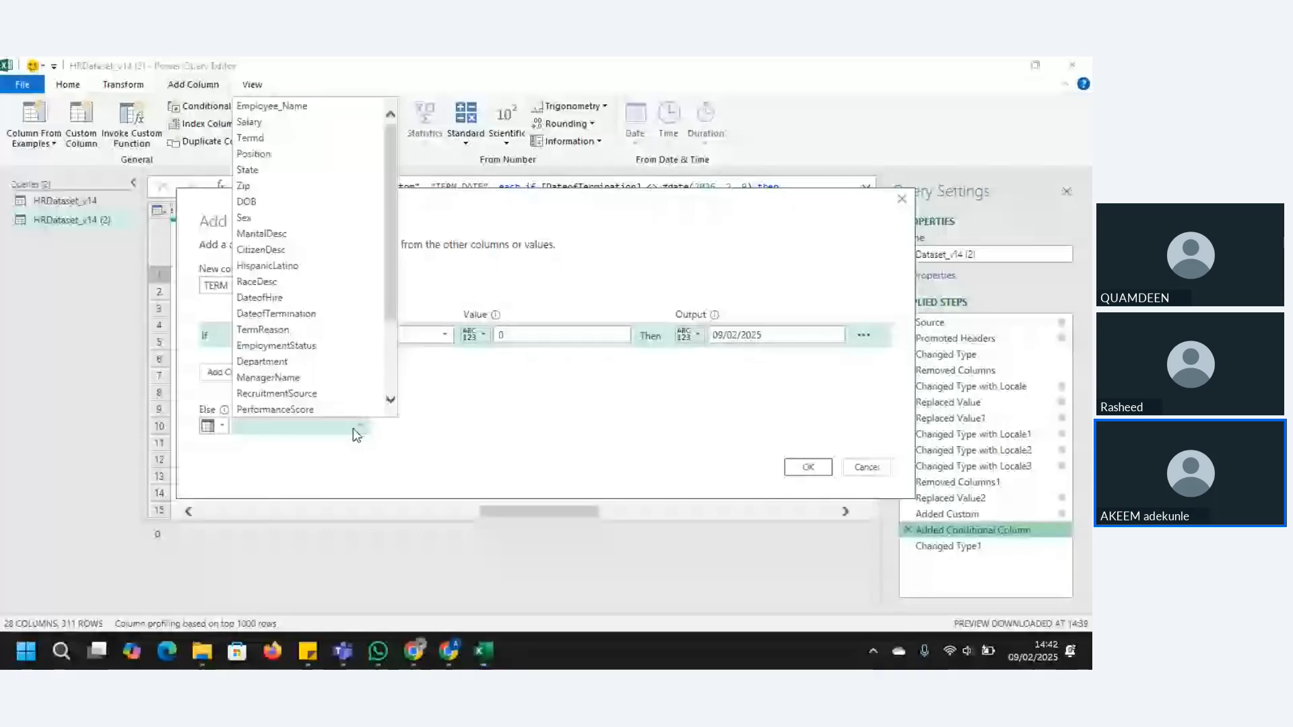
{"action": "left_click", "coordinate": [328, 309]}
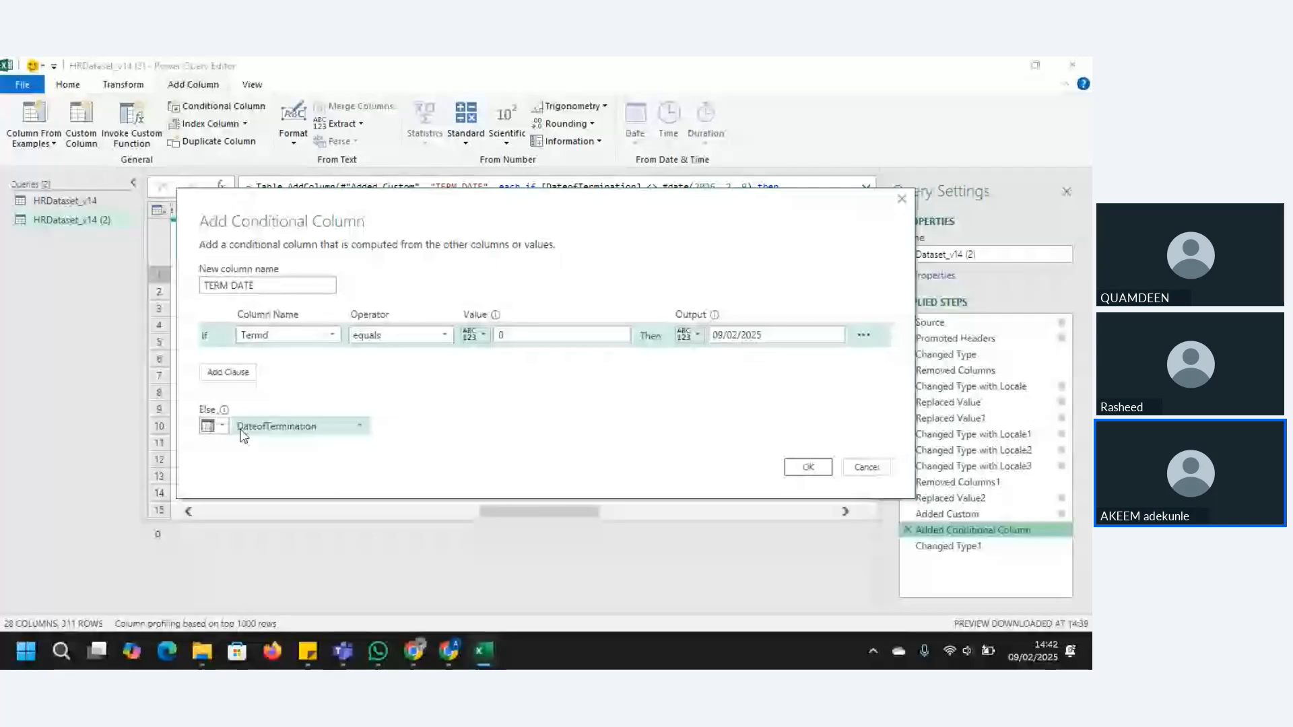
{"action": "left_click", "coordinate": [808, 468]}
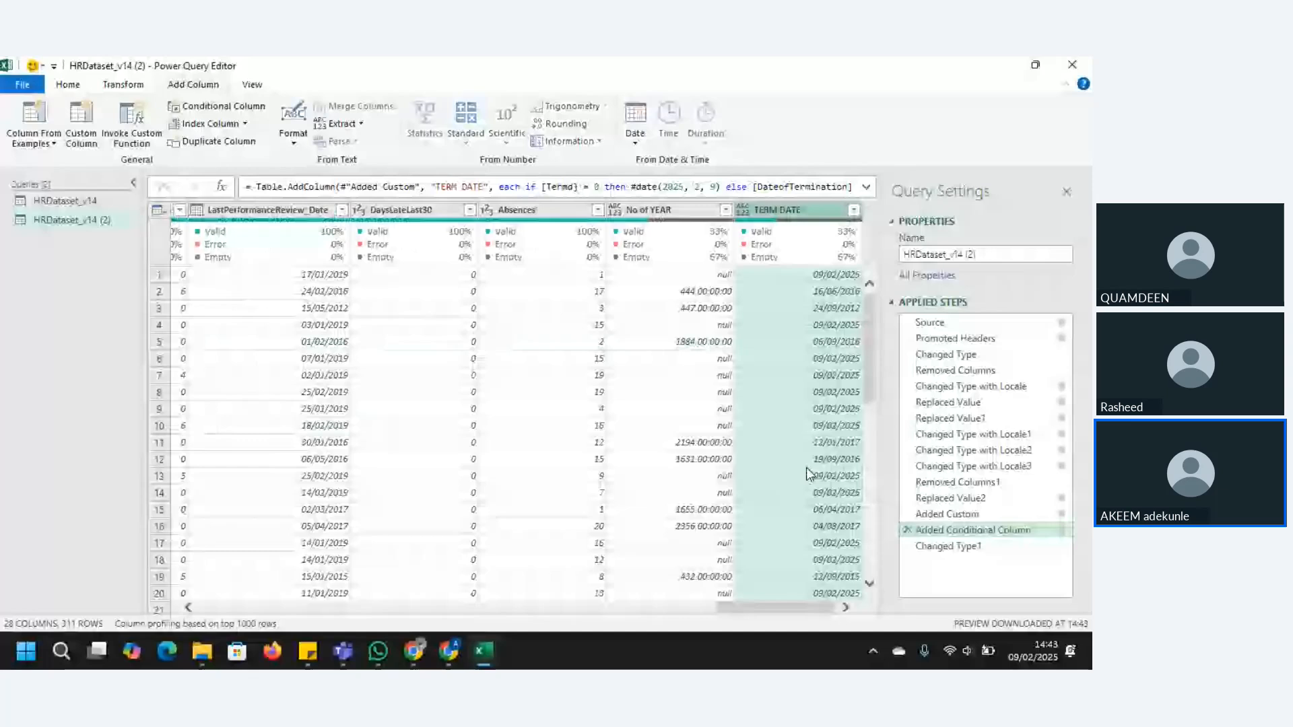
Remove the No of YEAR column from the HRDataset_v14 (2) query, inserting the removal as an intermediate step
{"action": "left_click", "coordinate": [657, 210]}
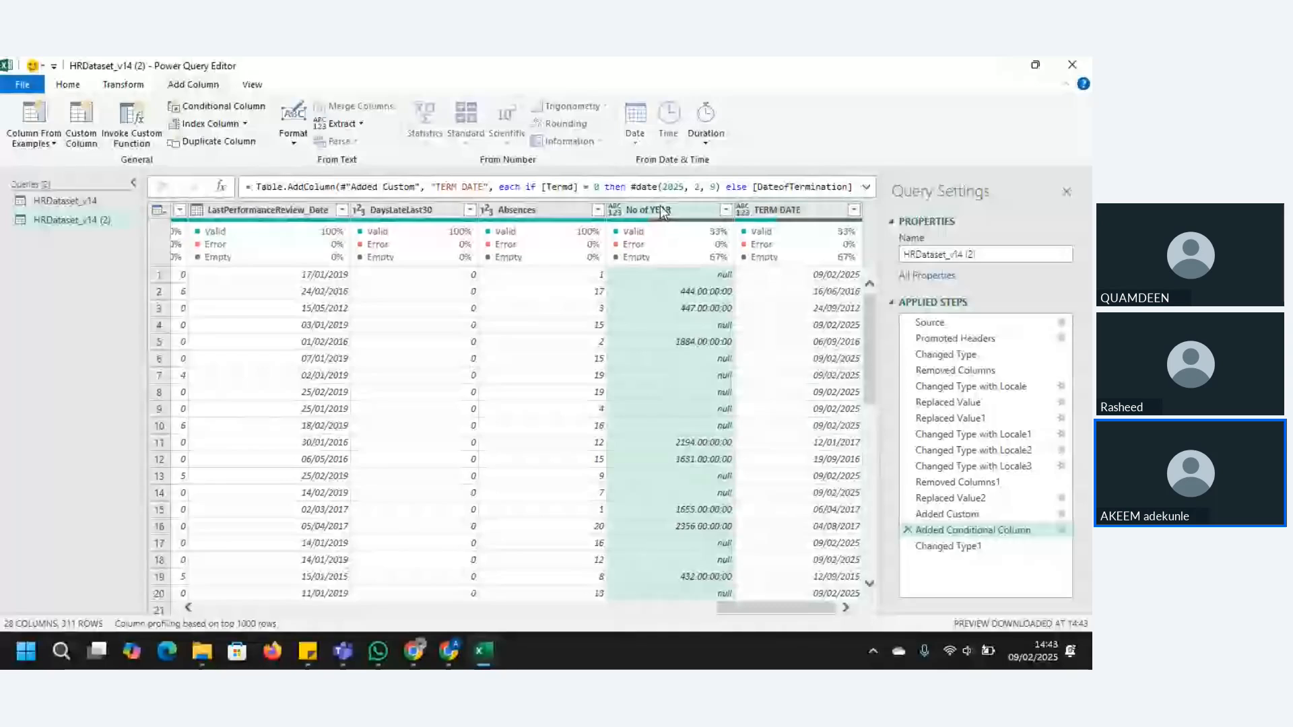
{"action": "right_click", "coordinate": [664, 212]}
{"action": "left_click", "coordinate": [705, 238]}
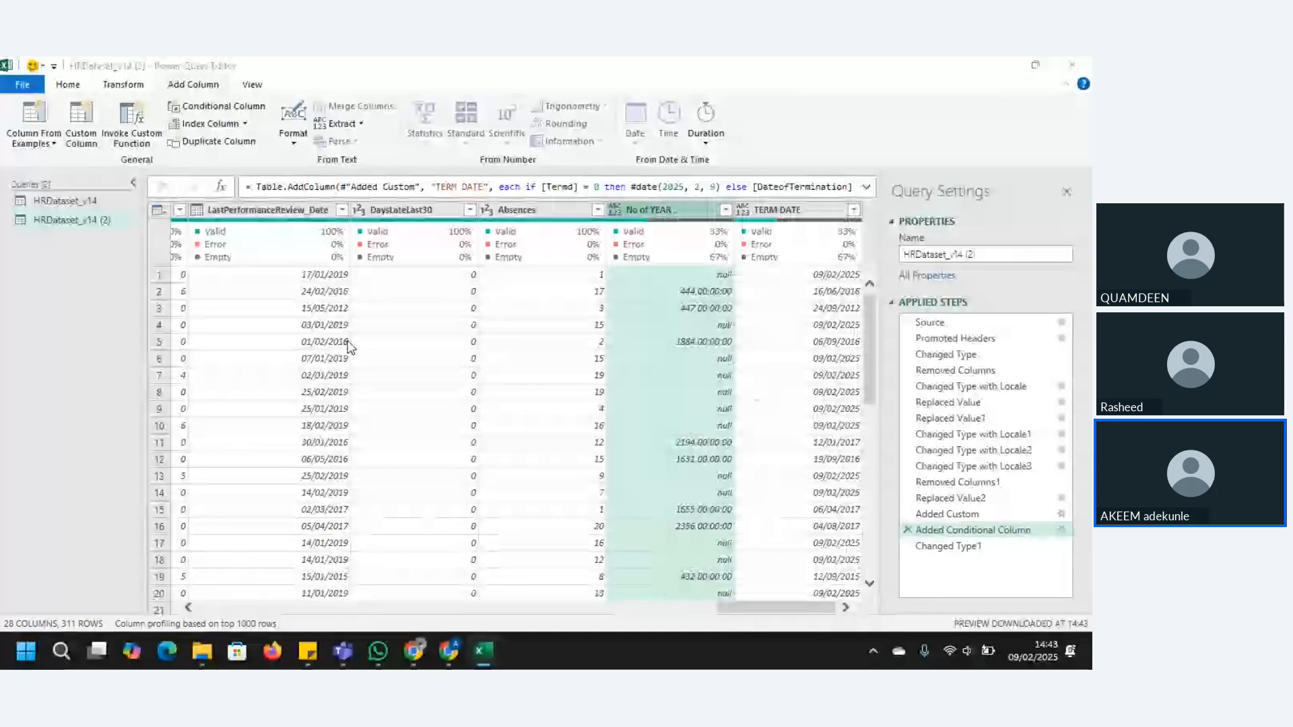
{"action": "left_click", "coordinate": [627, 379]}
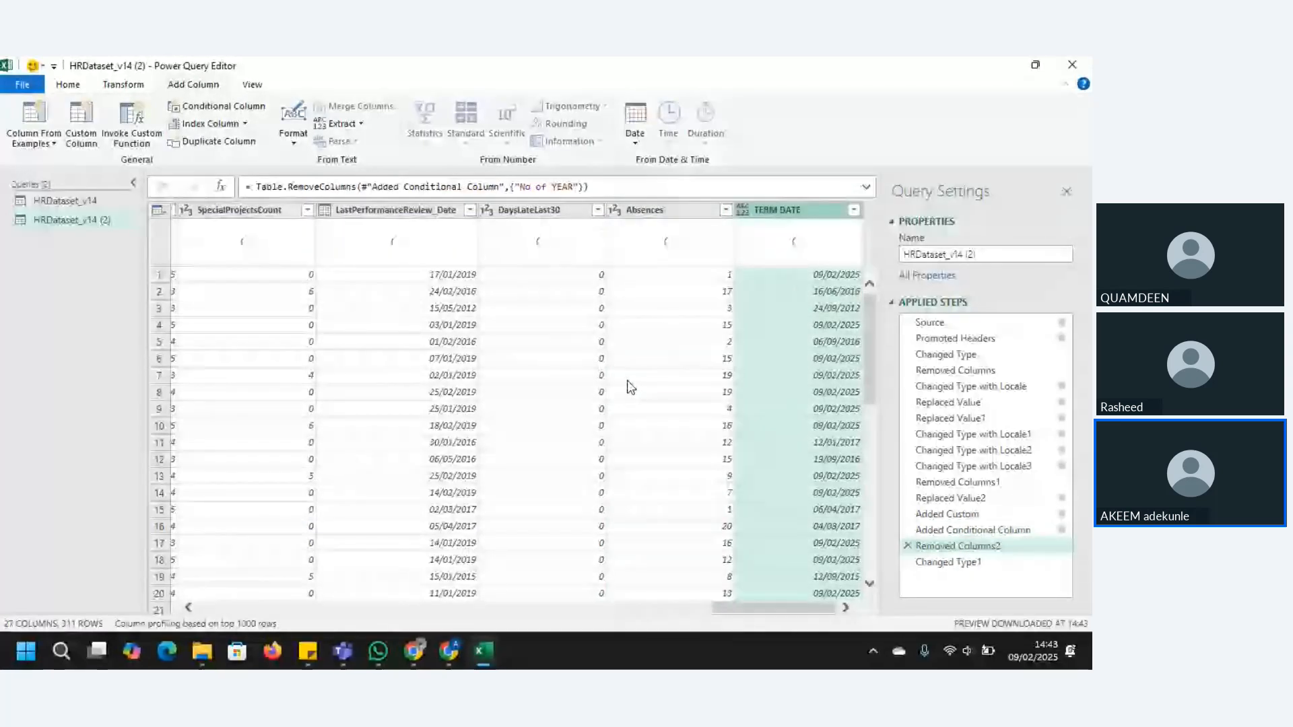
Change the TERM DATE column's data type to Date as an inserted step, and return to the query's last applied step
{"action": "left_click", "coordinate": [743, 210]}
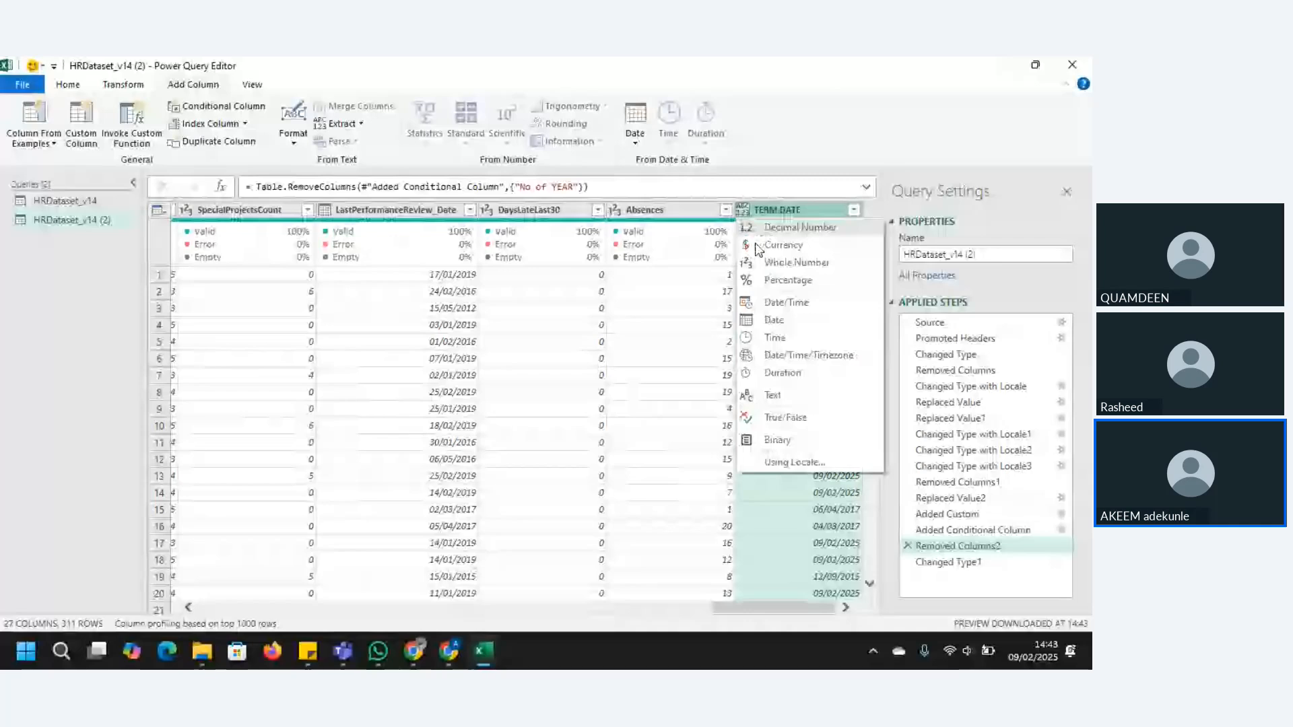
{"action": "left_click", "coordinate": [775, 319]}
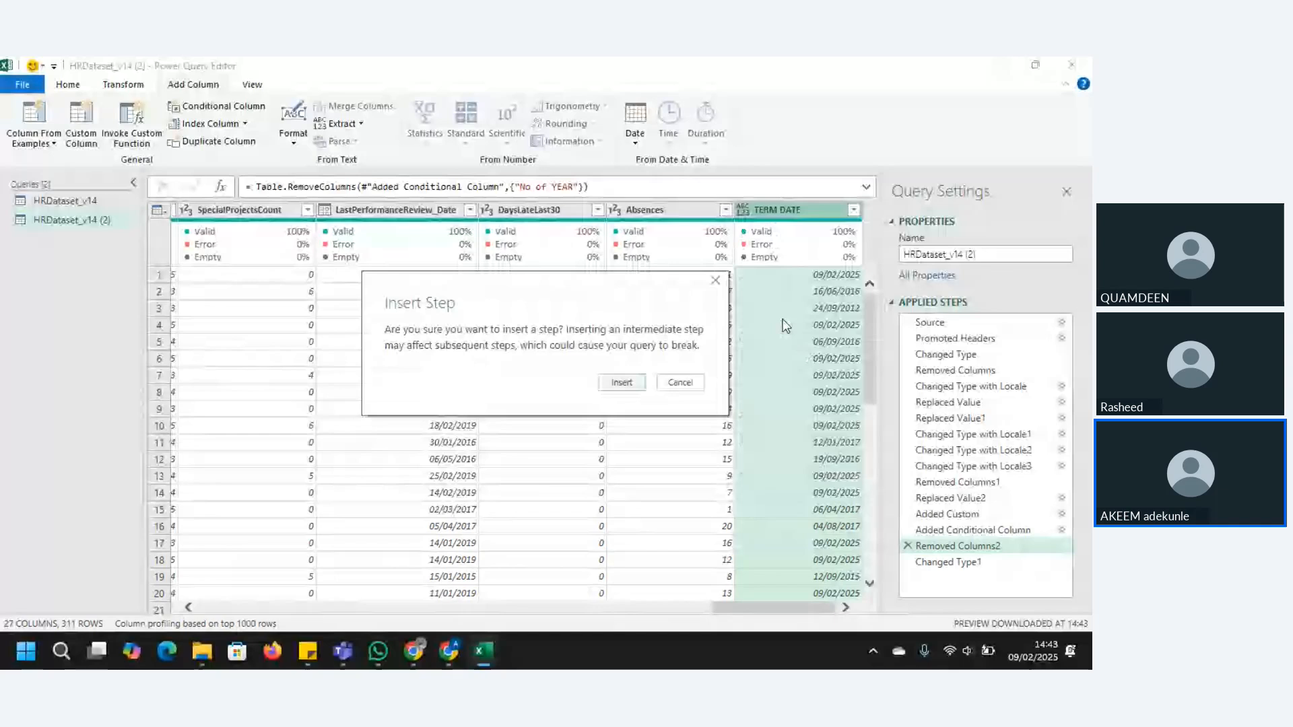
{"action": "left_click", "coordinate": [634, 381]}
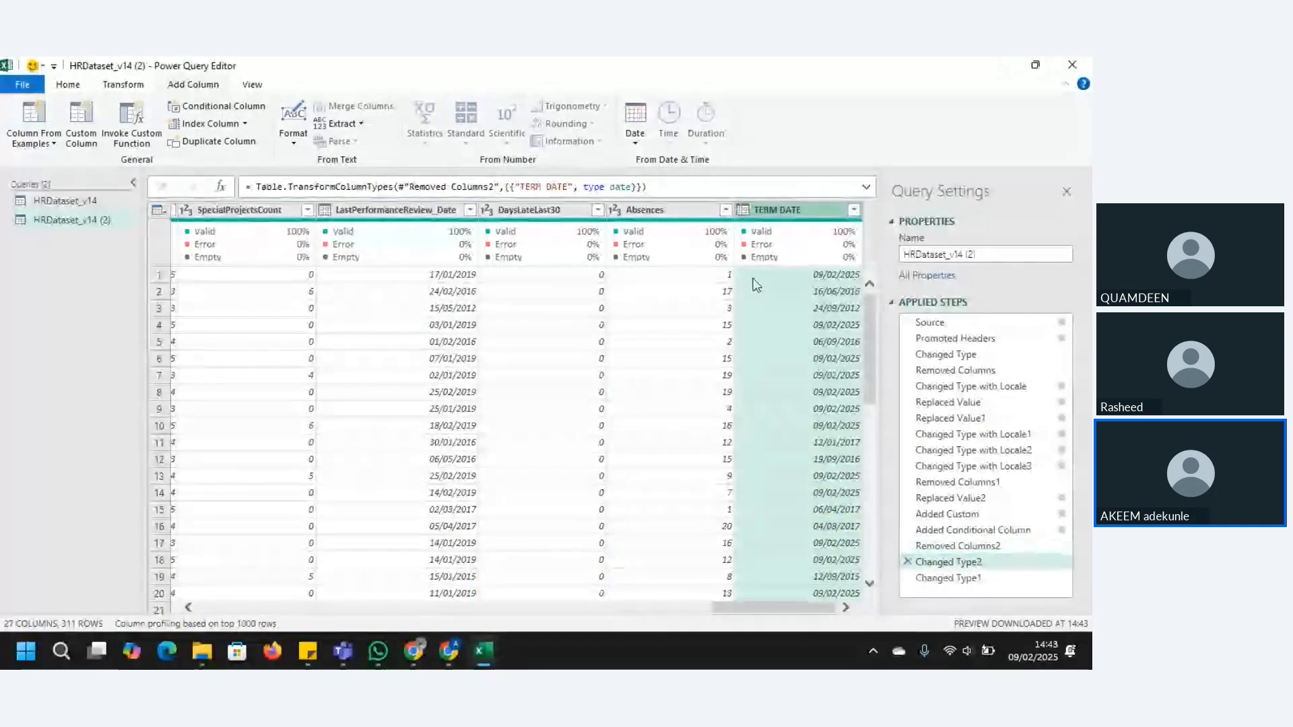
{"action": "left_click", "coordinate": [955, 582]}
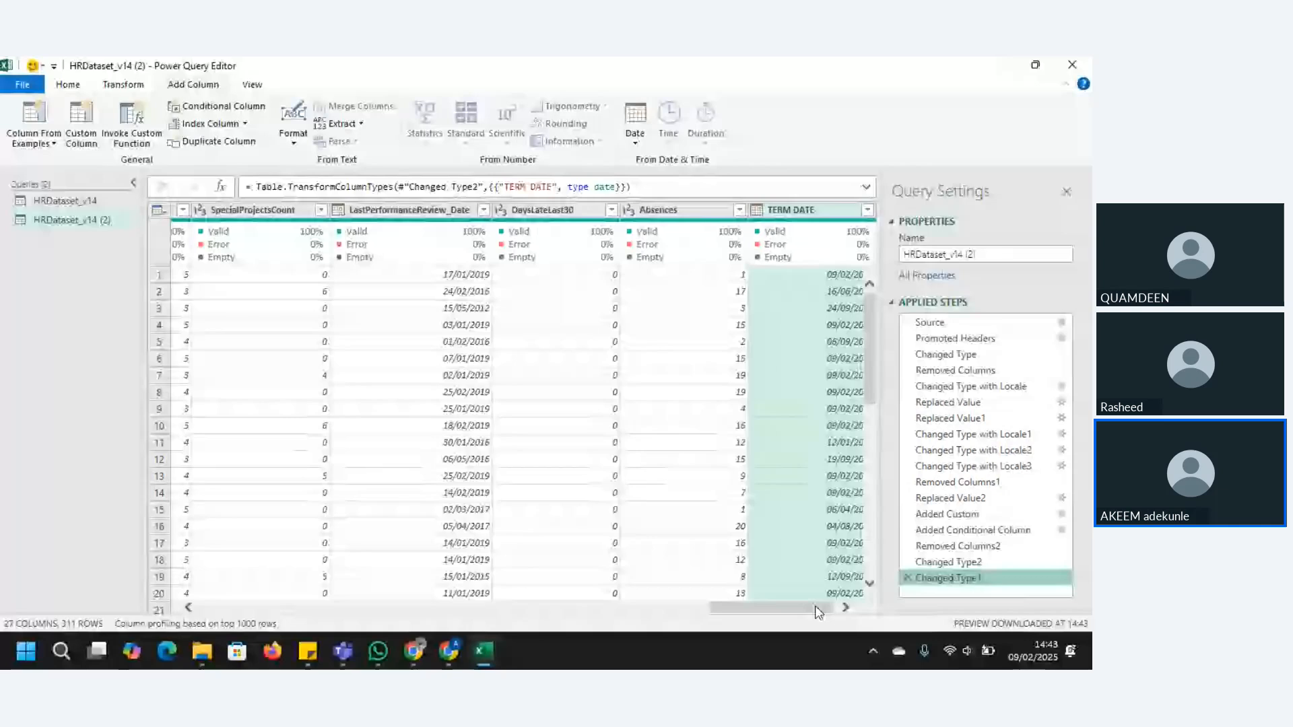
{"action": "left_click_drag", "start_coordinate": [817, 611], "coordinate": [874, 599]}
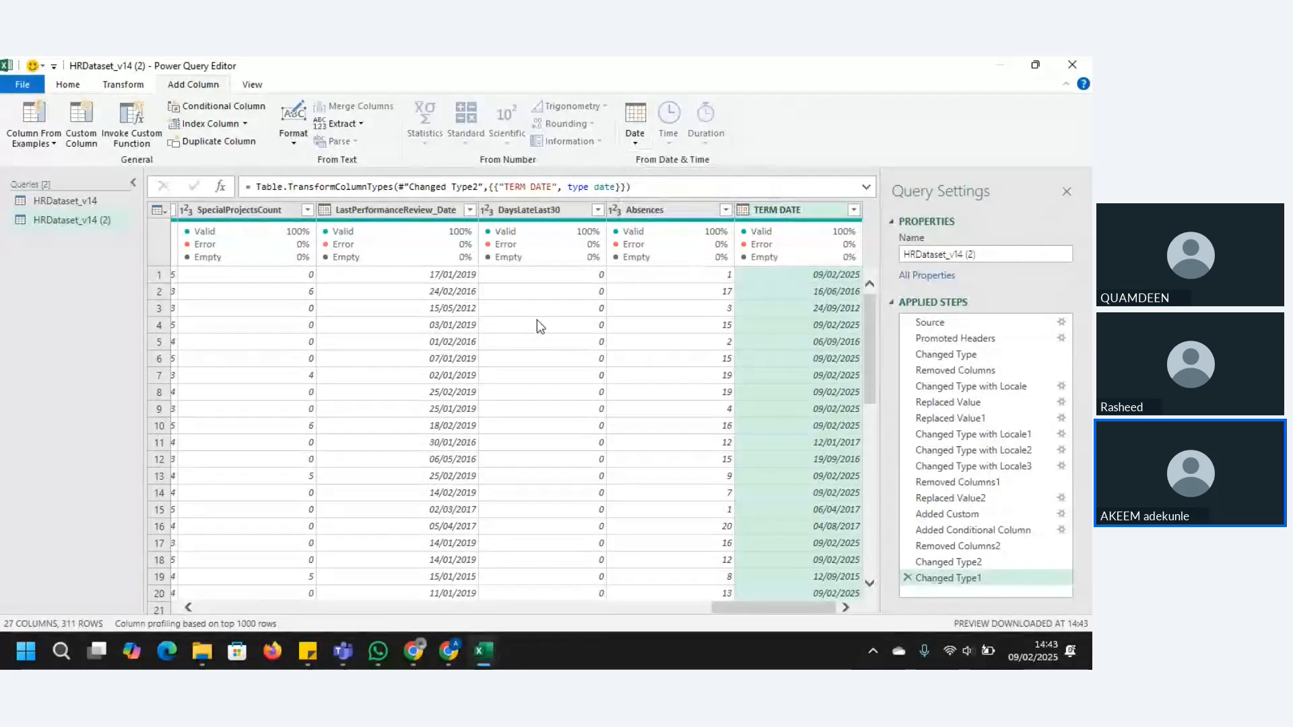
{"action": "left_click", "coordinate": [437, 291]}
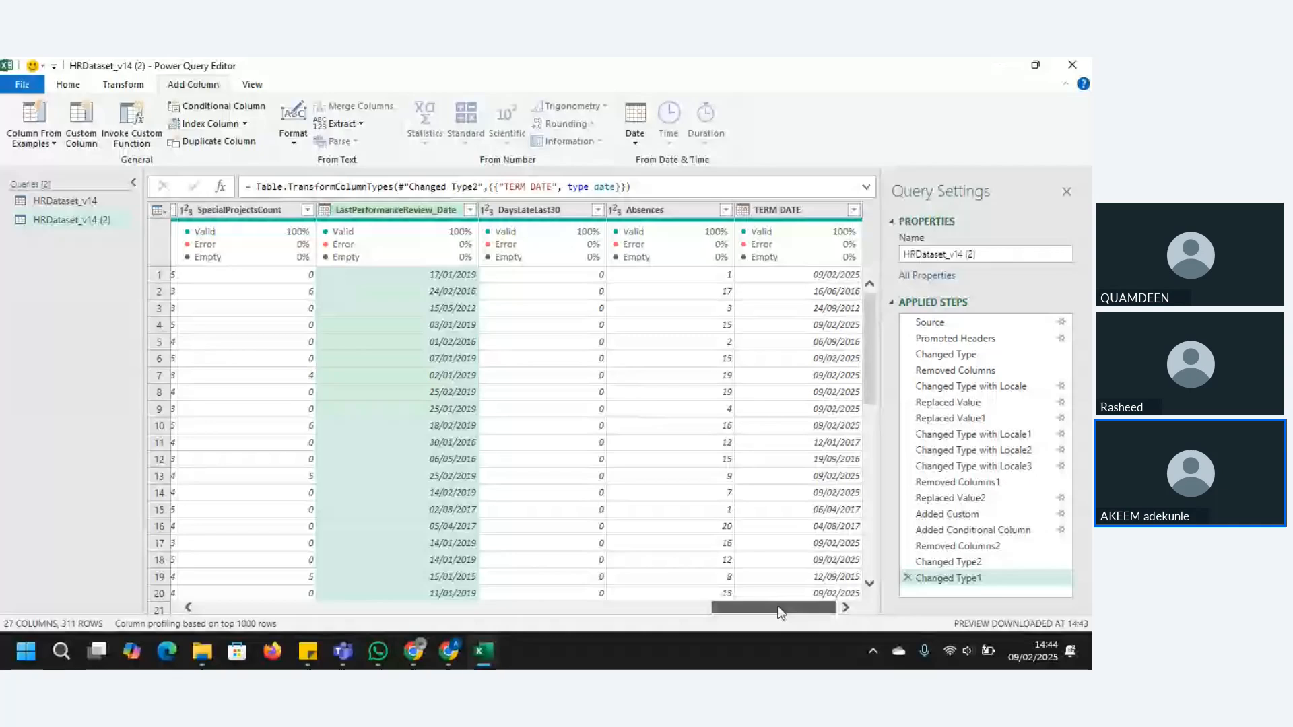
{"action": "left_click", "coordinate": [636, 136]}
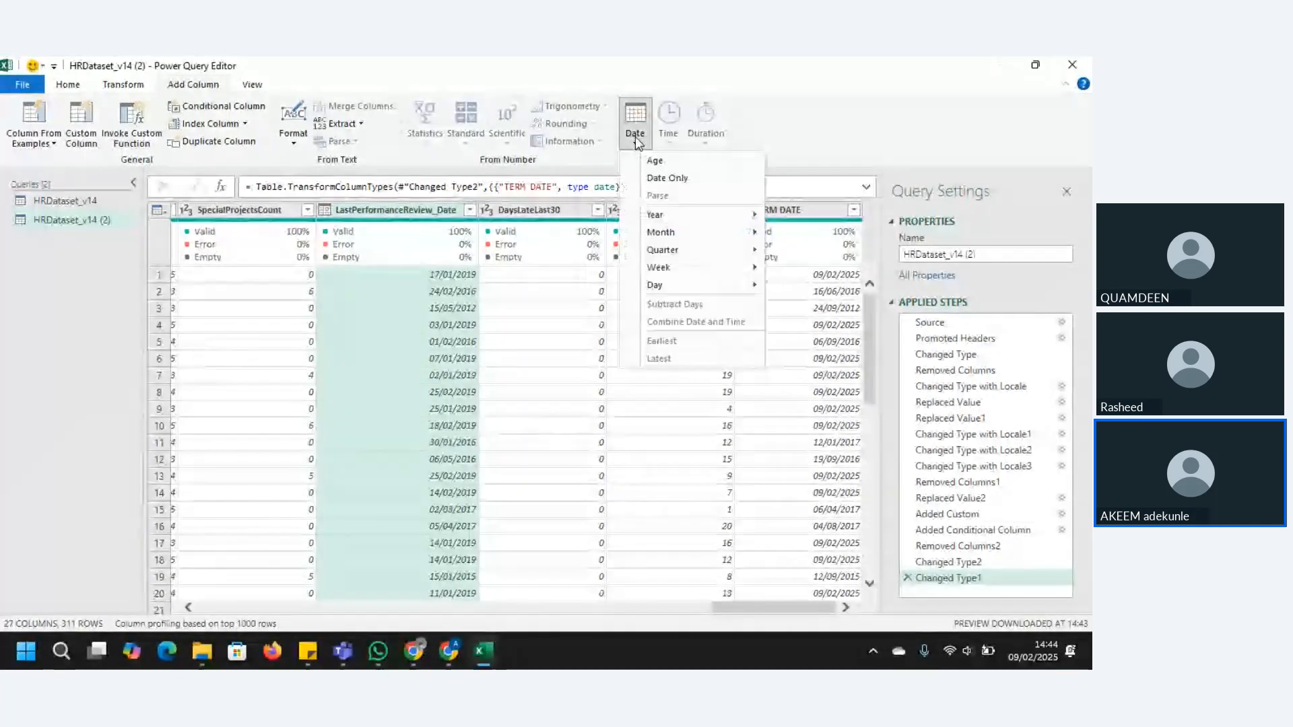
{"action": "left_click", "coordinate": [792, 605]}
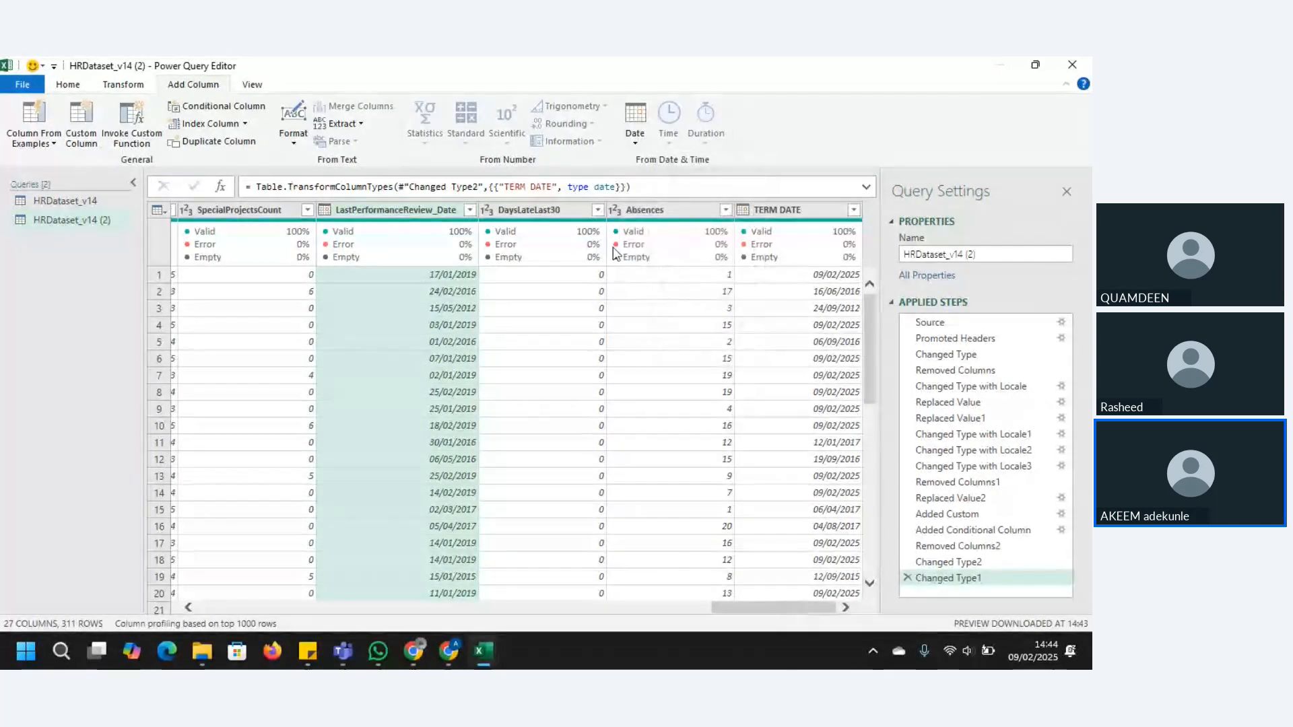
{"action": "left_click", "coordinate": [635, 125]}
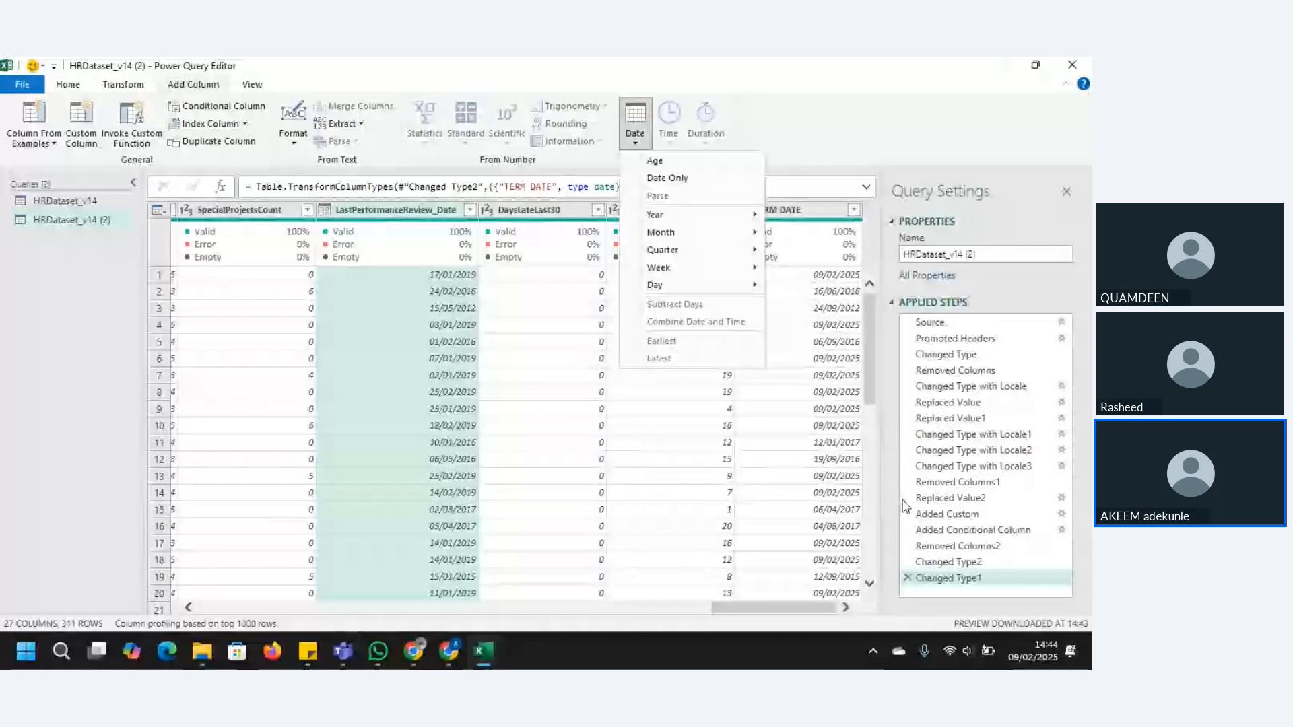
{"action": "left_click", "coordinate": [848, 604]}
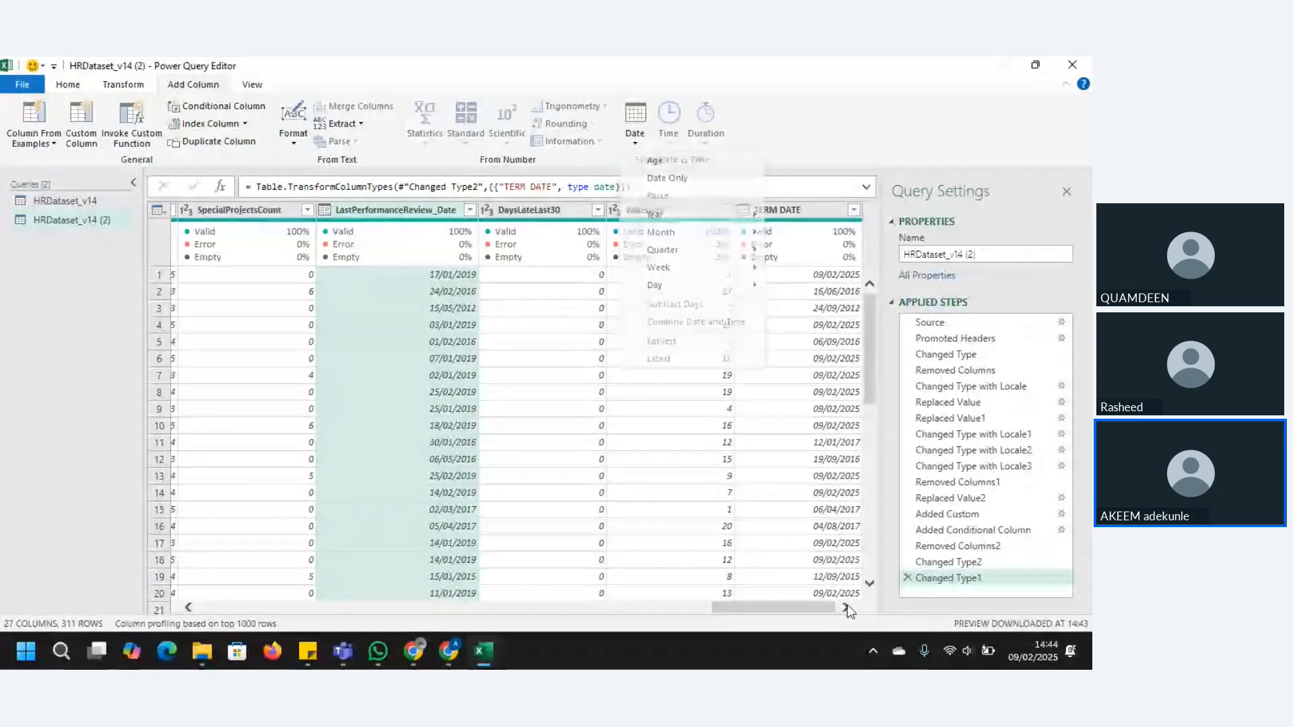
Add a column that extracts the year from the TERM DATE column
{"action": "left_click", "coordinate": [809, 209]}
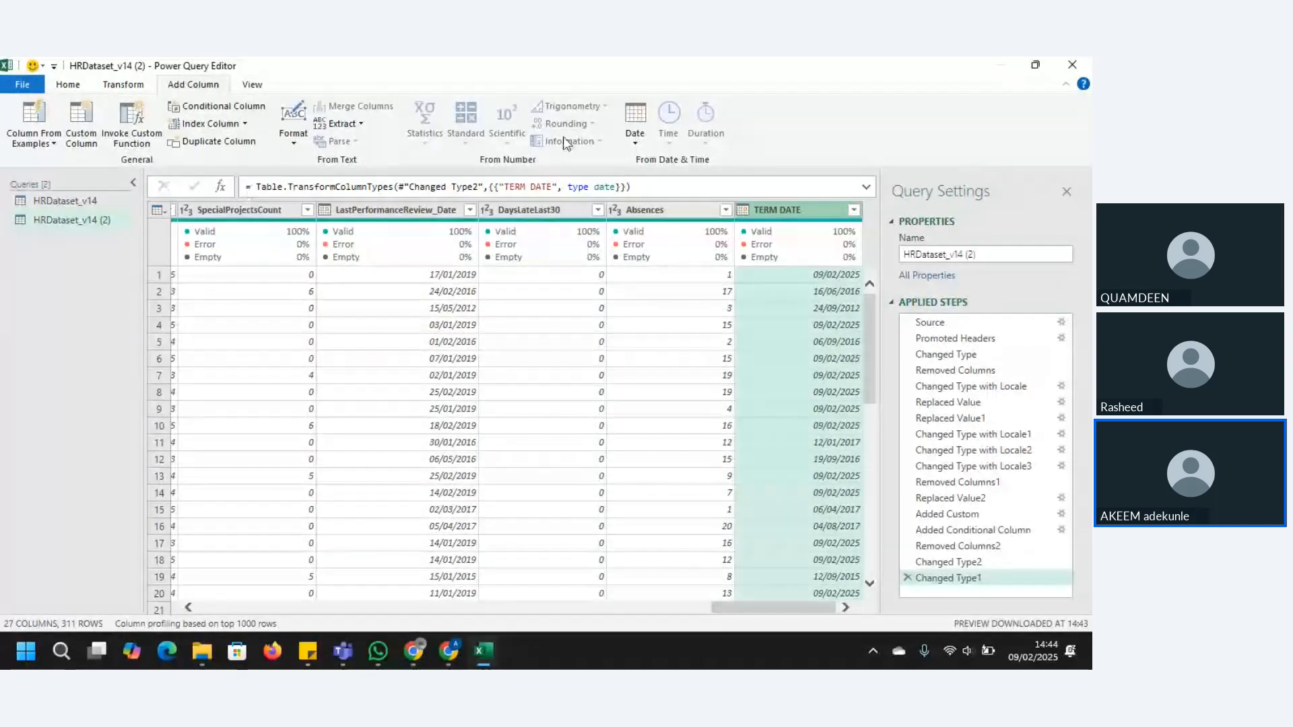
{"action": "left_click", "coordinate": [640, 138]}
{"action": "mouse_move", "coordinate": [725, 214]}
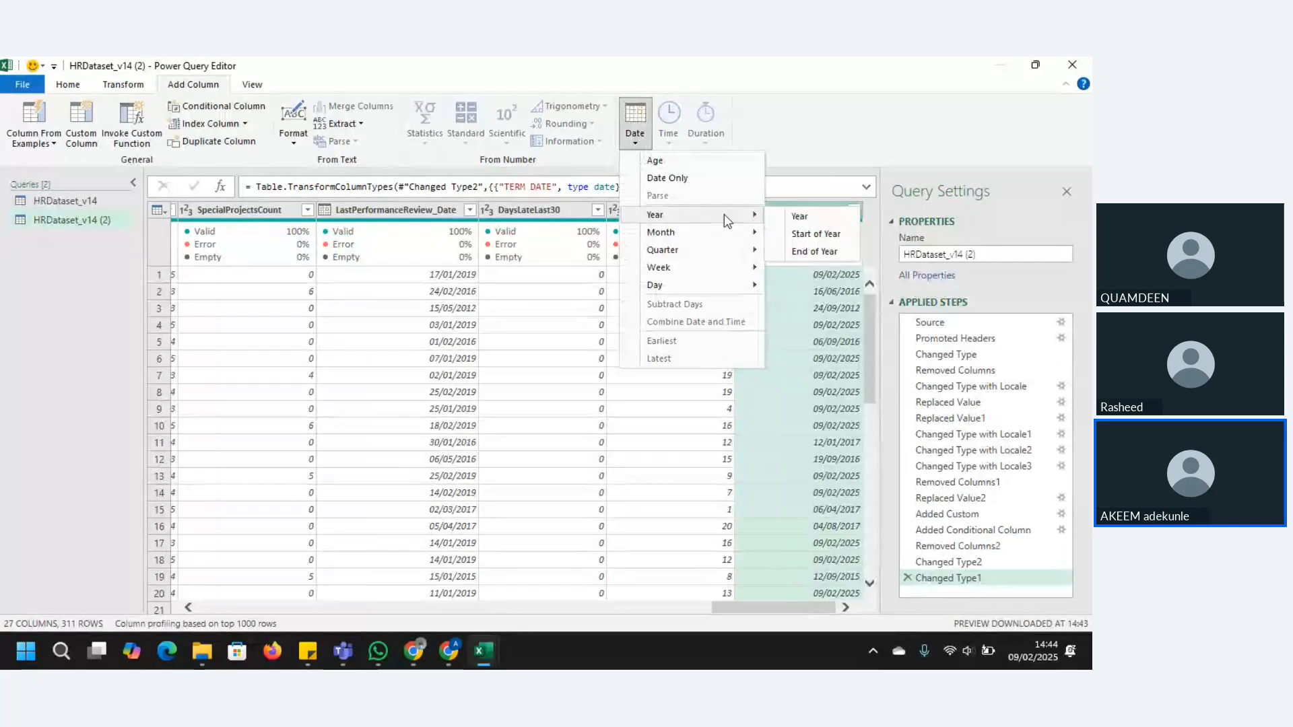
{"action": "left_click", "coordinate": [802, 215]}
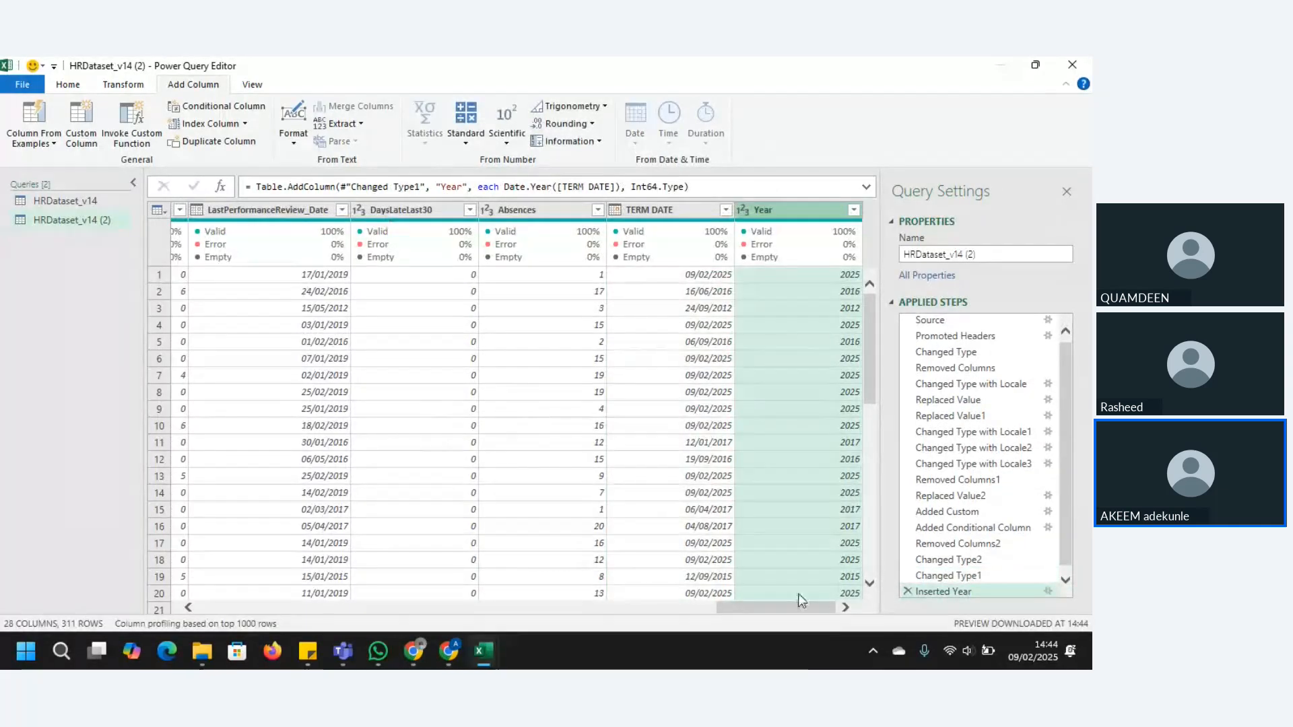
Add a column that extracts the year from the DateofHire column
{"action": "left_click_drag", "start_coordinate": [792, 604], "coordinate": [537, 585]}
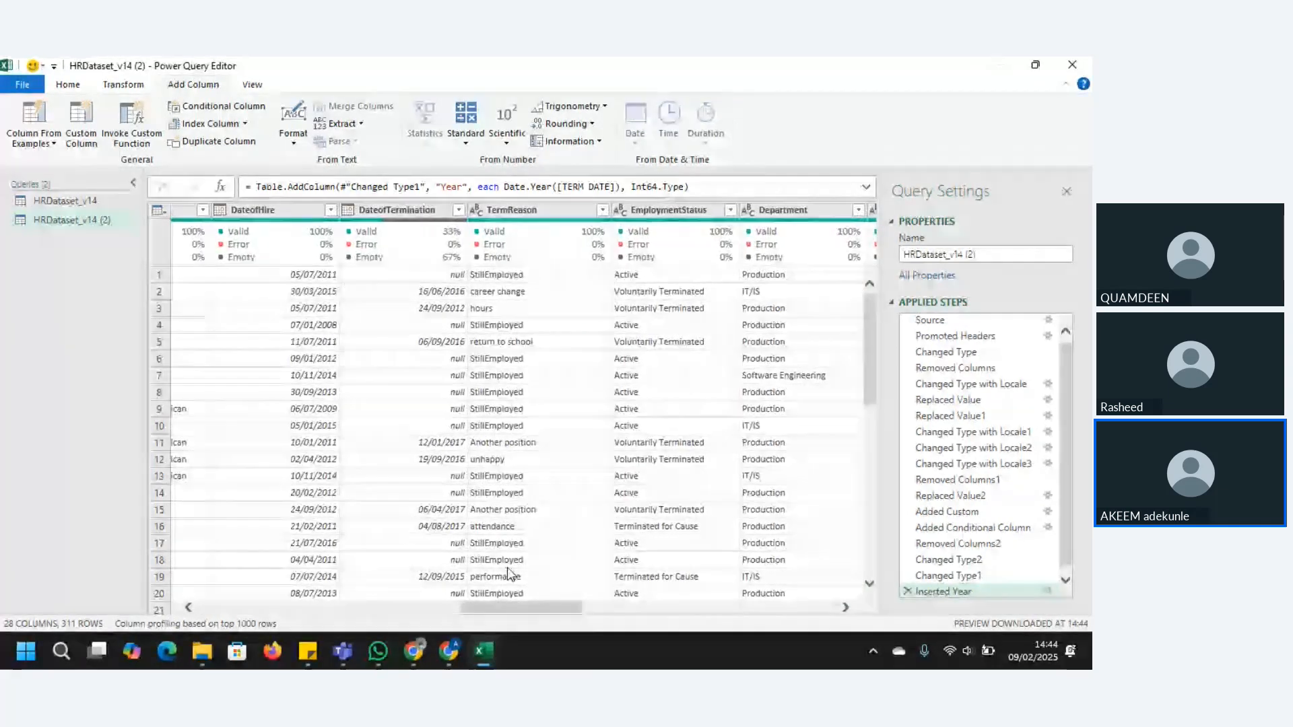
{"action": "left_click", "coordinate": [291, 210]}
{"action": "left_click", "coordinate": [635, 124]}
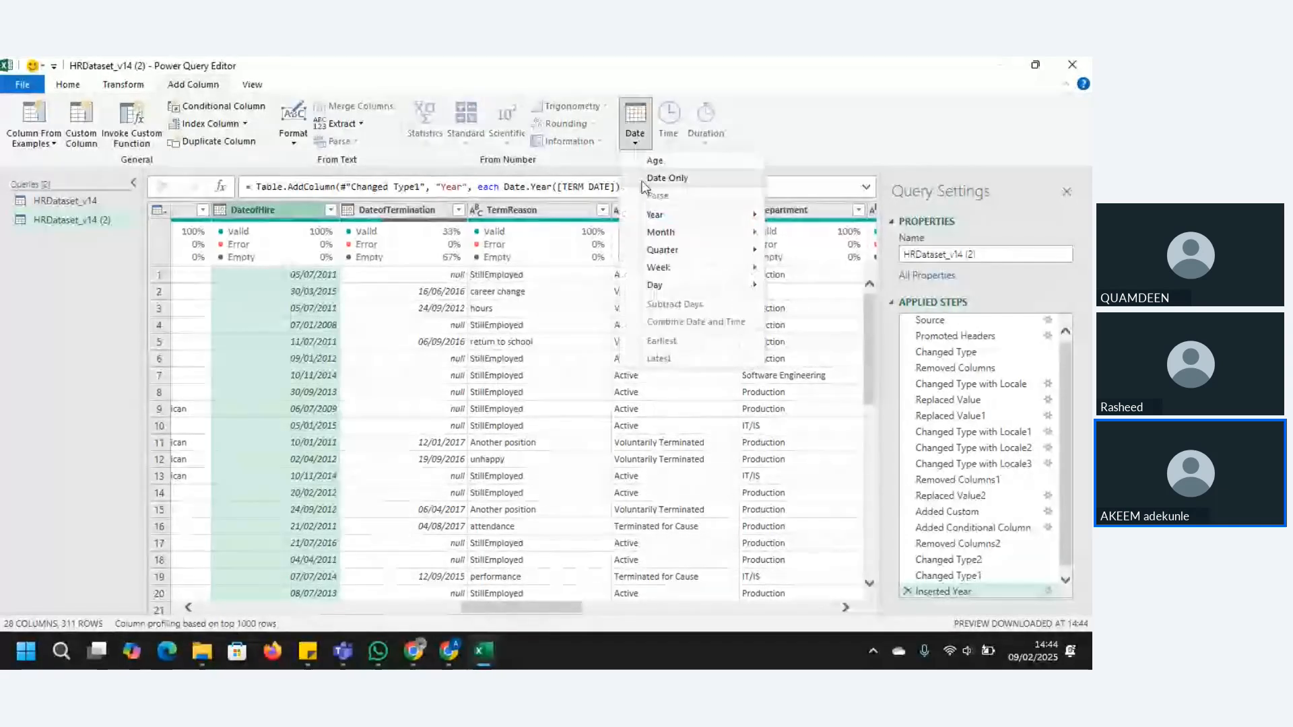
{"action": "mouse_move", "coordinate": [693, 214]}
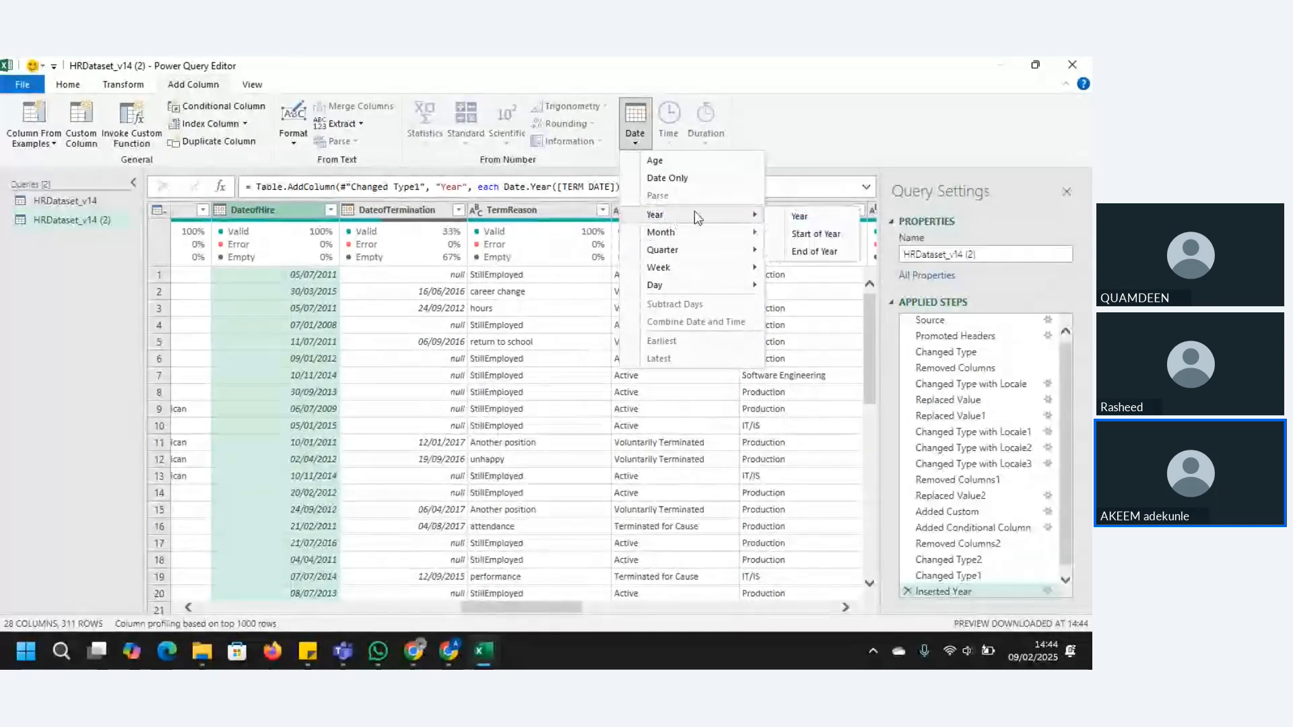
{"action": "left_click", "coordinate": [811, 216]}
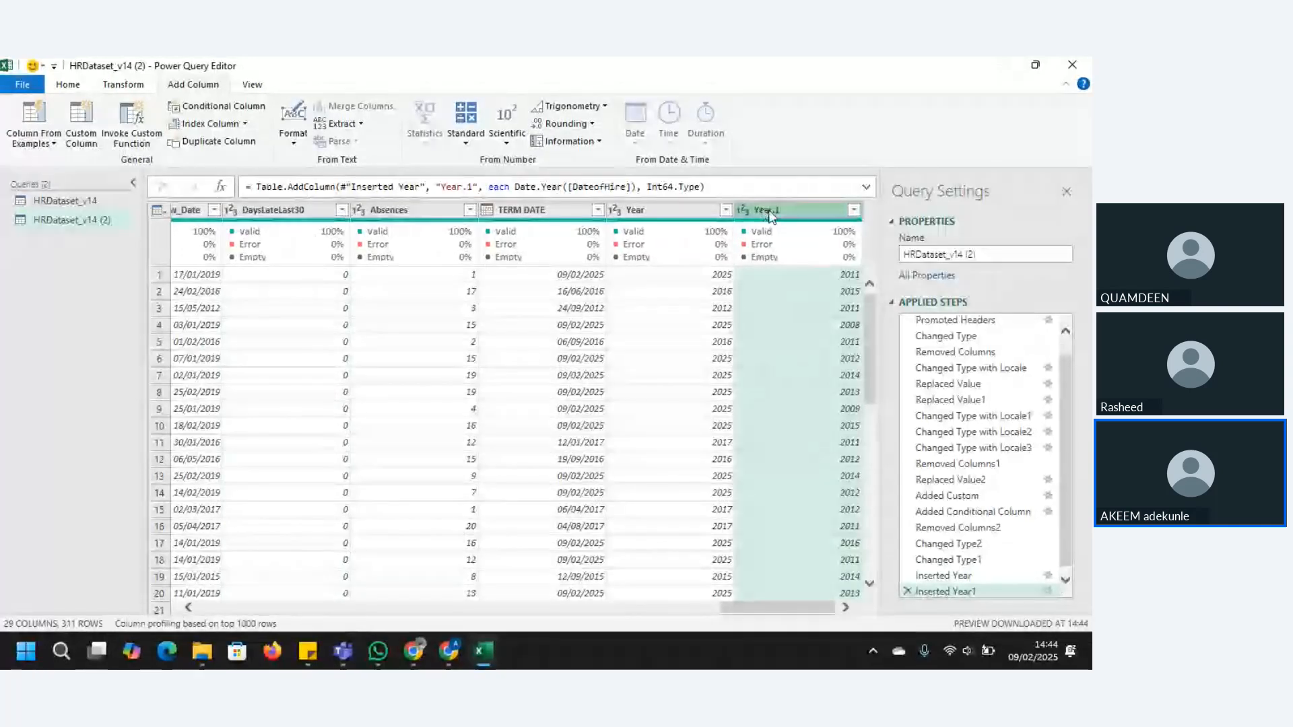
Rename the year column taken from DateofHire as HIRE YEAR and the one taken from TERM DATE as TERM YEAR
{"action": "double_click", "coordinate": [771, 213]}
{"action": "type", "text": "HiRE YEAR"}
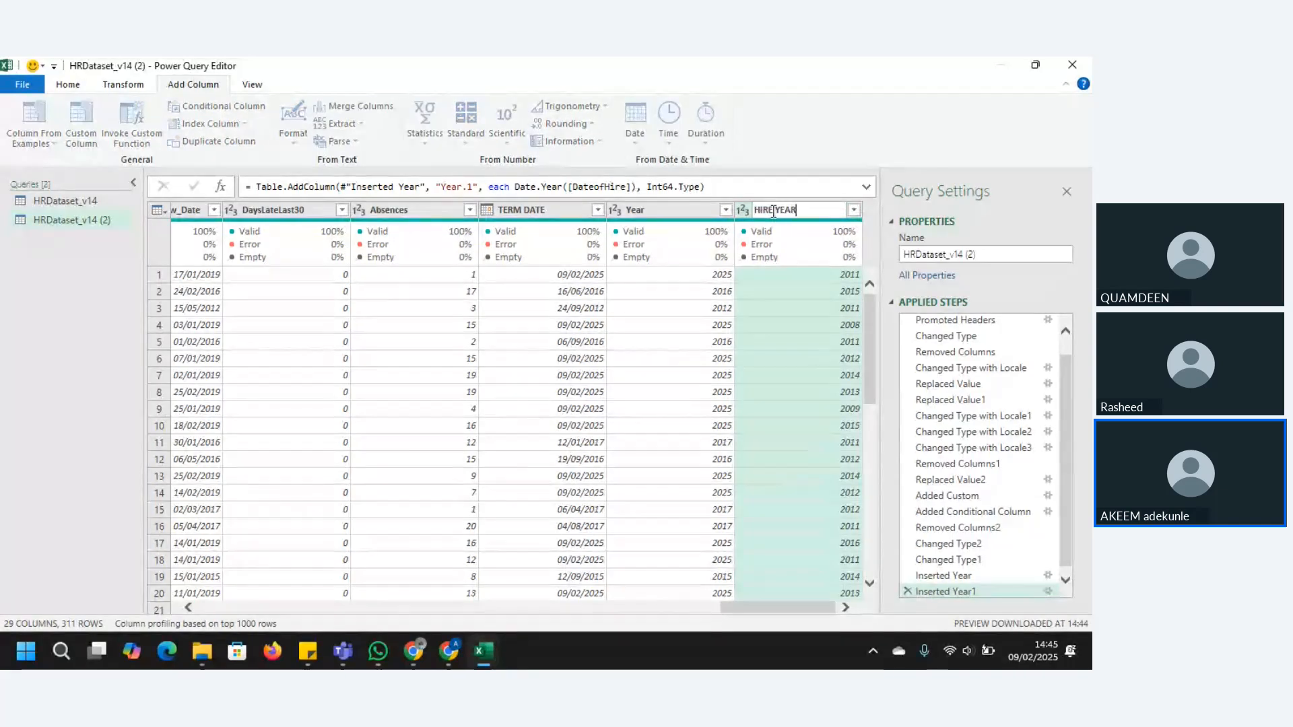
{"action": "key", "text": "Return"}
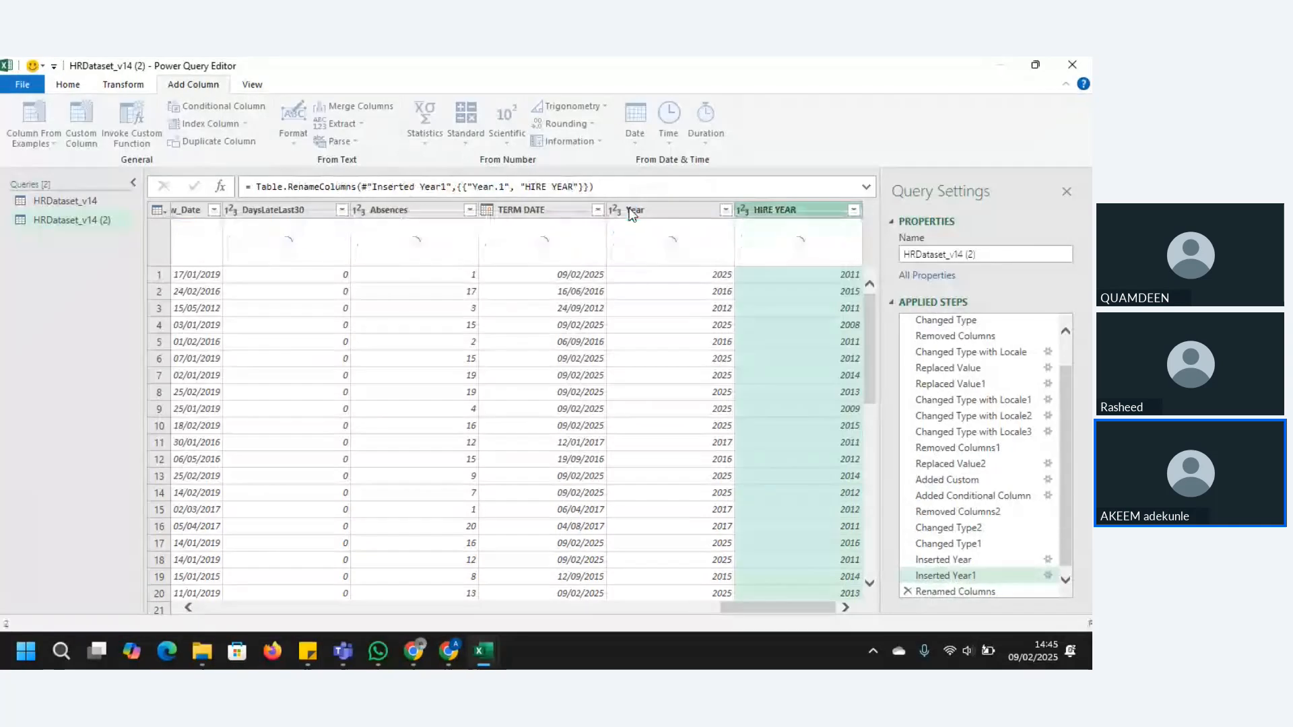
{"action": "left_click", "coordinate": [632, 210]}
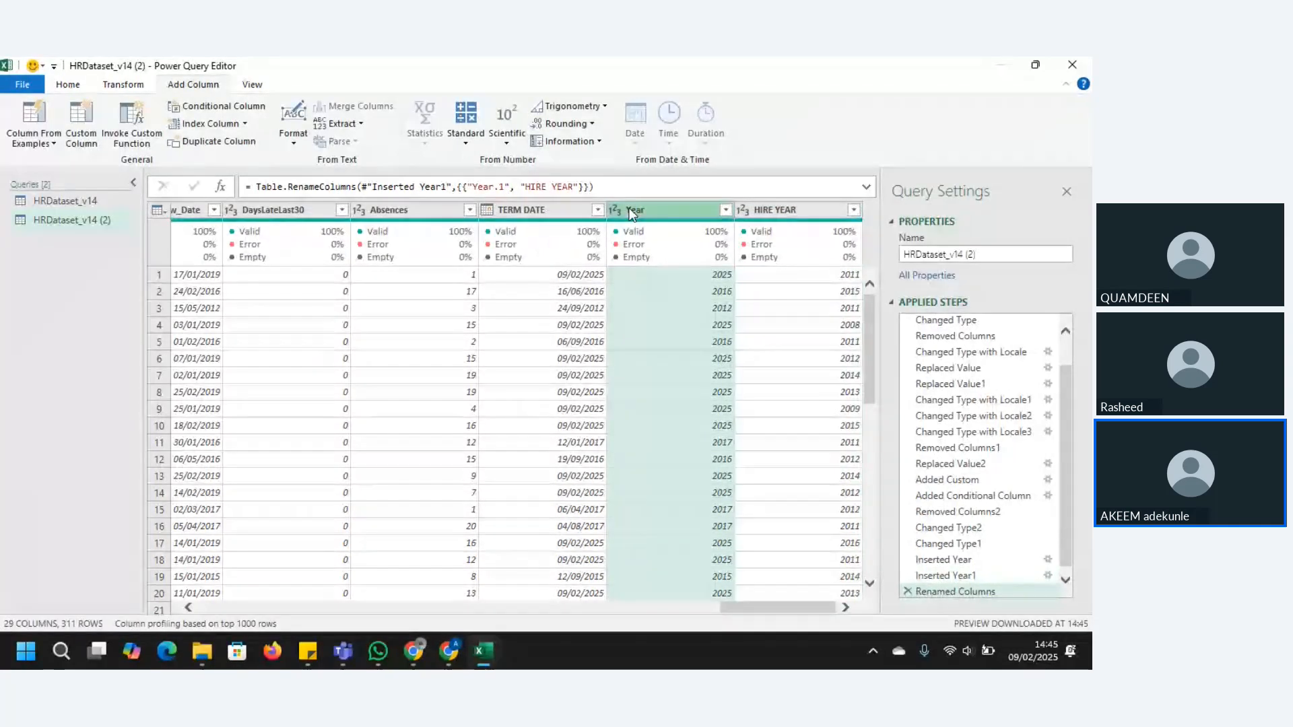
{"action": "double_click", "coordinate": [632, 211]}
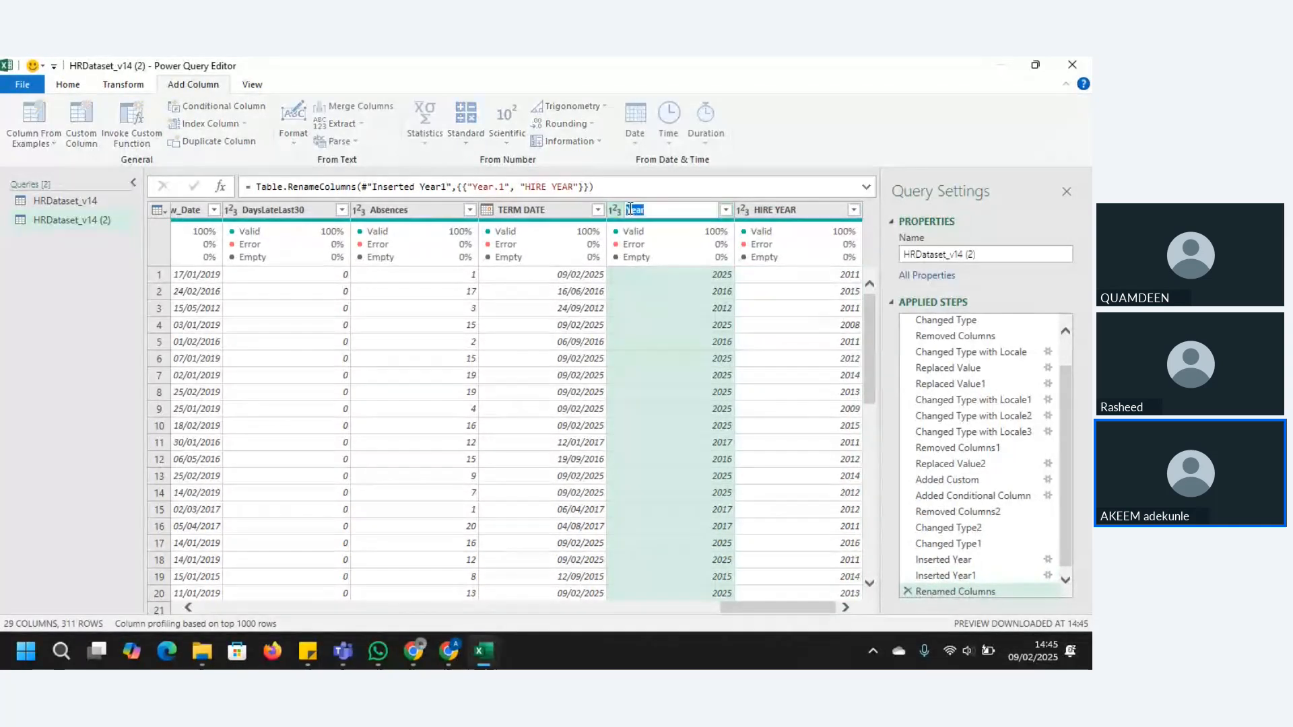
{"action": "type", "text": "TERM YEAR"}
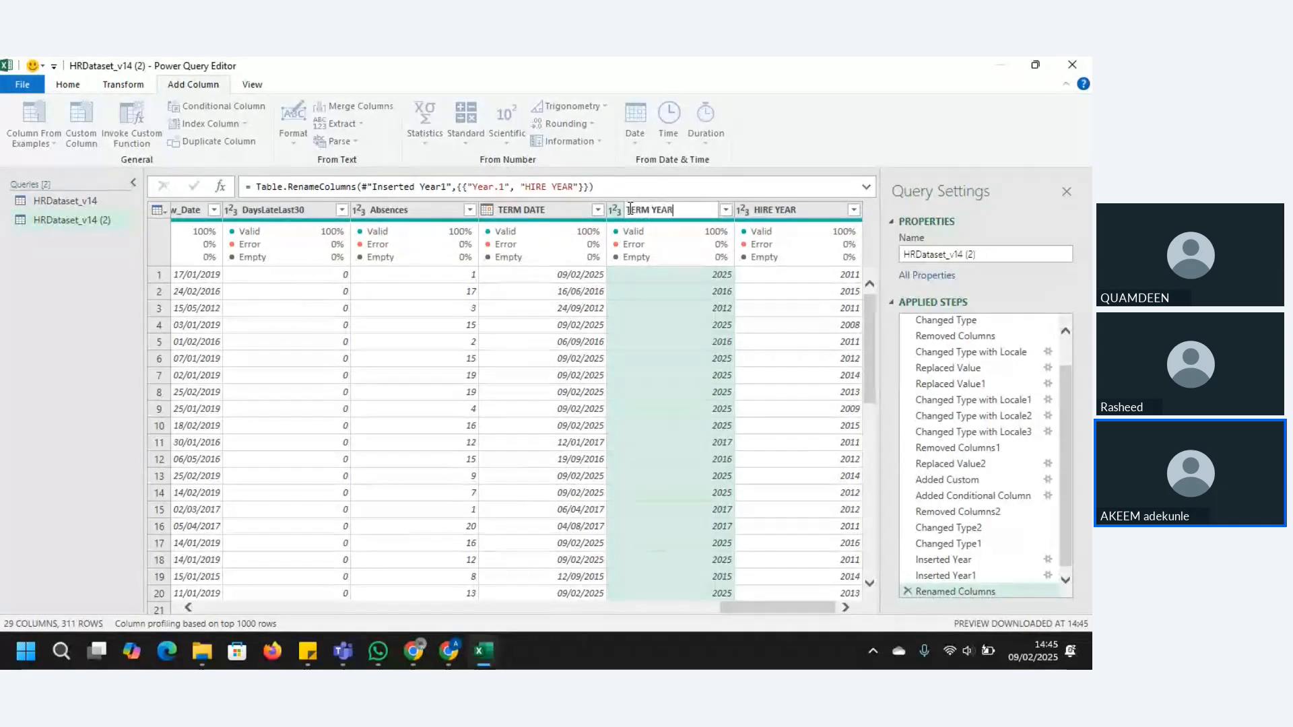
{"action": "key", "text": "Return"}
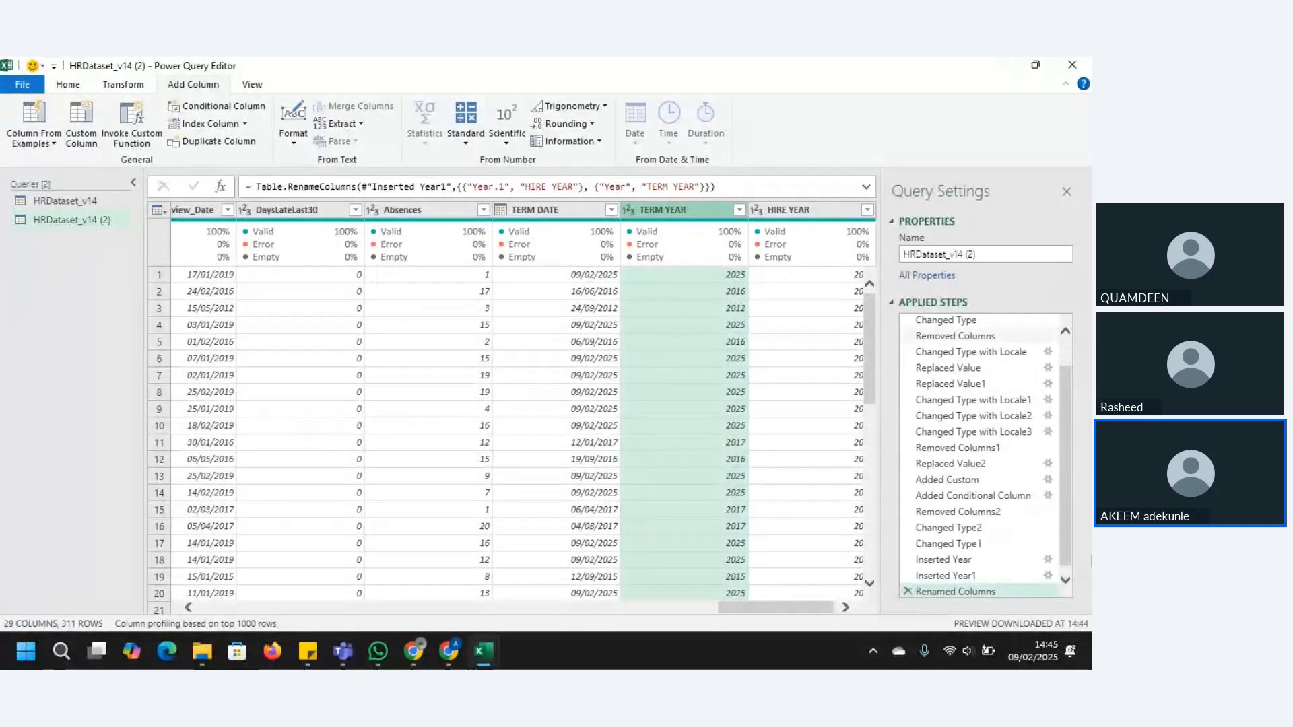
Add a custom column named YEARS IN SERVICE with the formula [TERM YEAR]-[HIRE YEAR]
{"action": "left_click", "coordinate": [82, 125]}
{"action": "type", "text": "YEARS "}
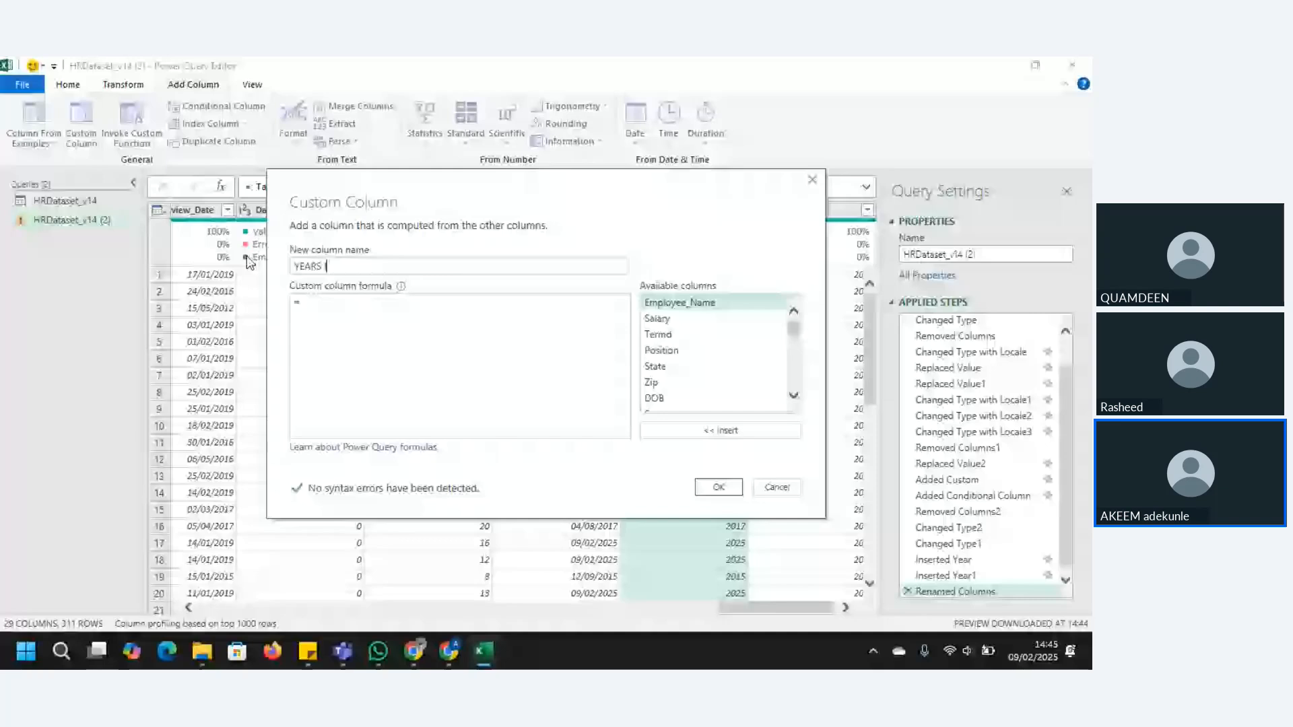
{"action": "type", "text": "IN SERVICE"}
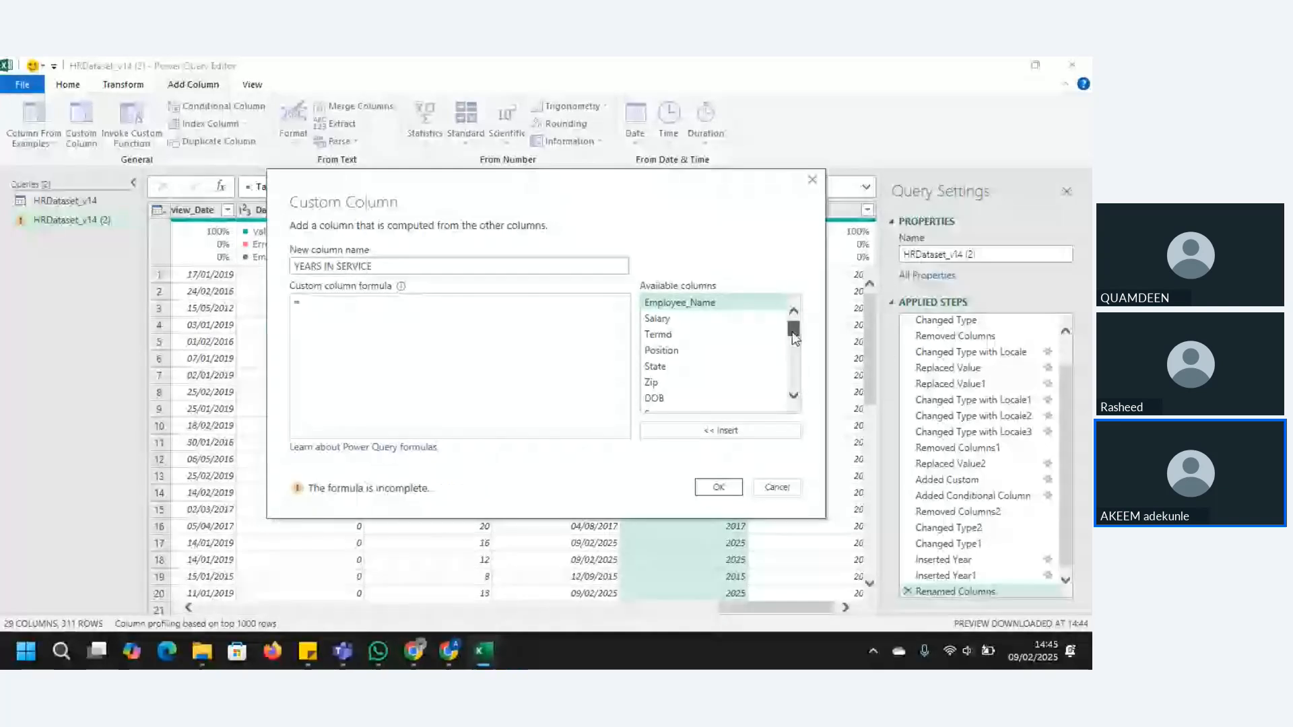
{"action": "left_click_drag", "start_coordinate": [793, 332], "coordinate": [797, 395]}
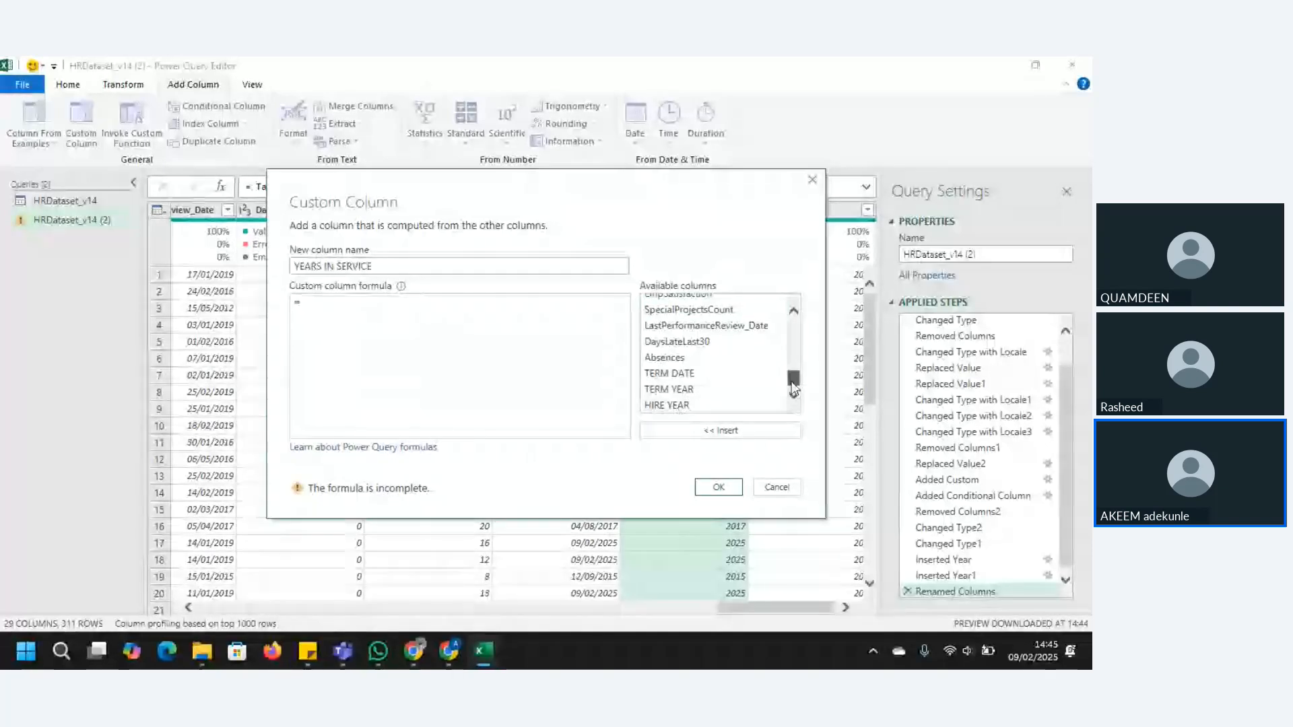
{"action": "double_click", "coordinate": [668, 391]}
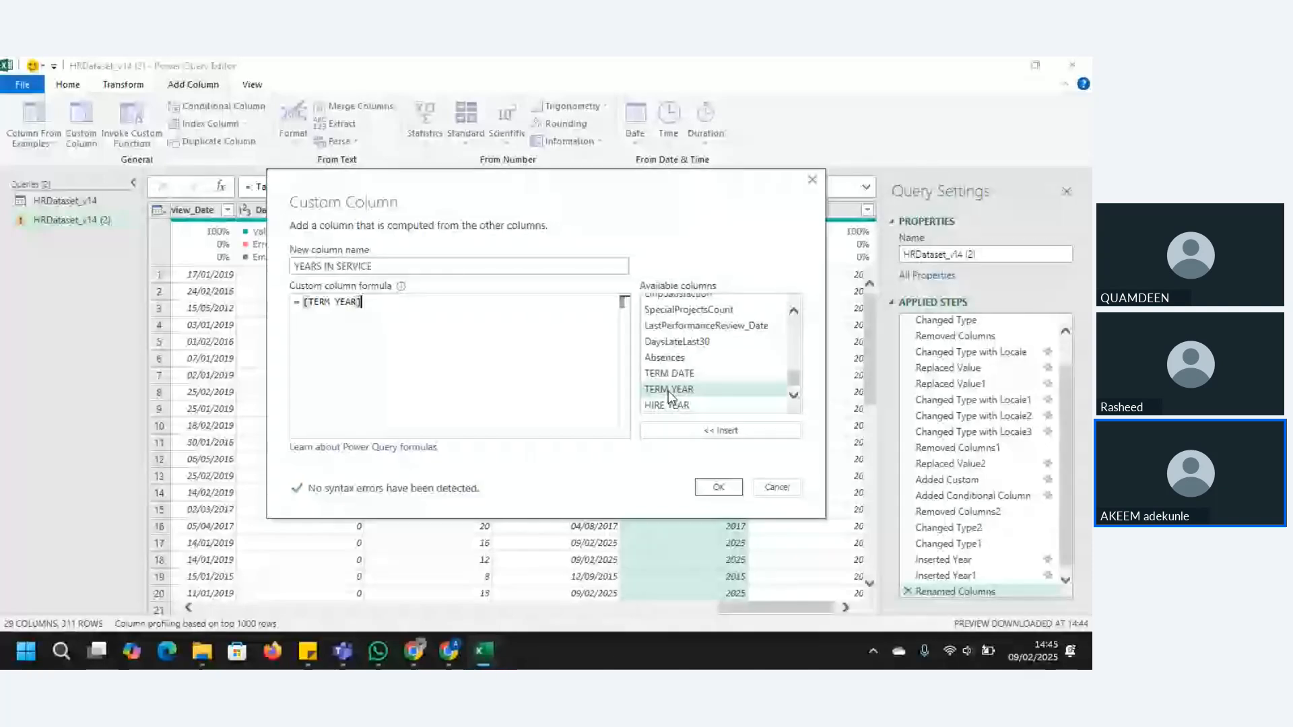
{"action": "type", "text": "-"}
{"action": "double_click", "coordinate": [667, 405]}
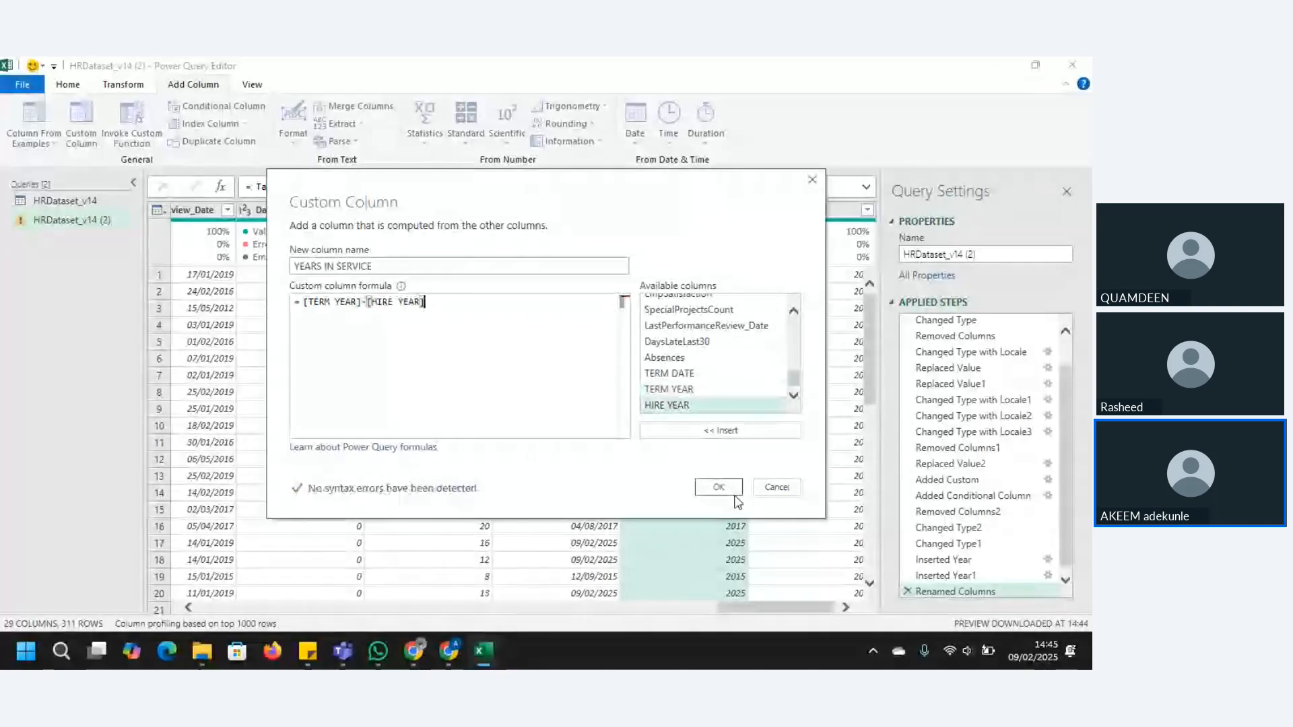
{"action": "left_click", "coordinate": [717, 490]}
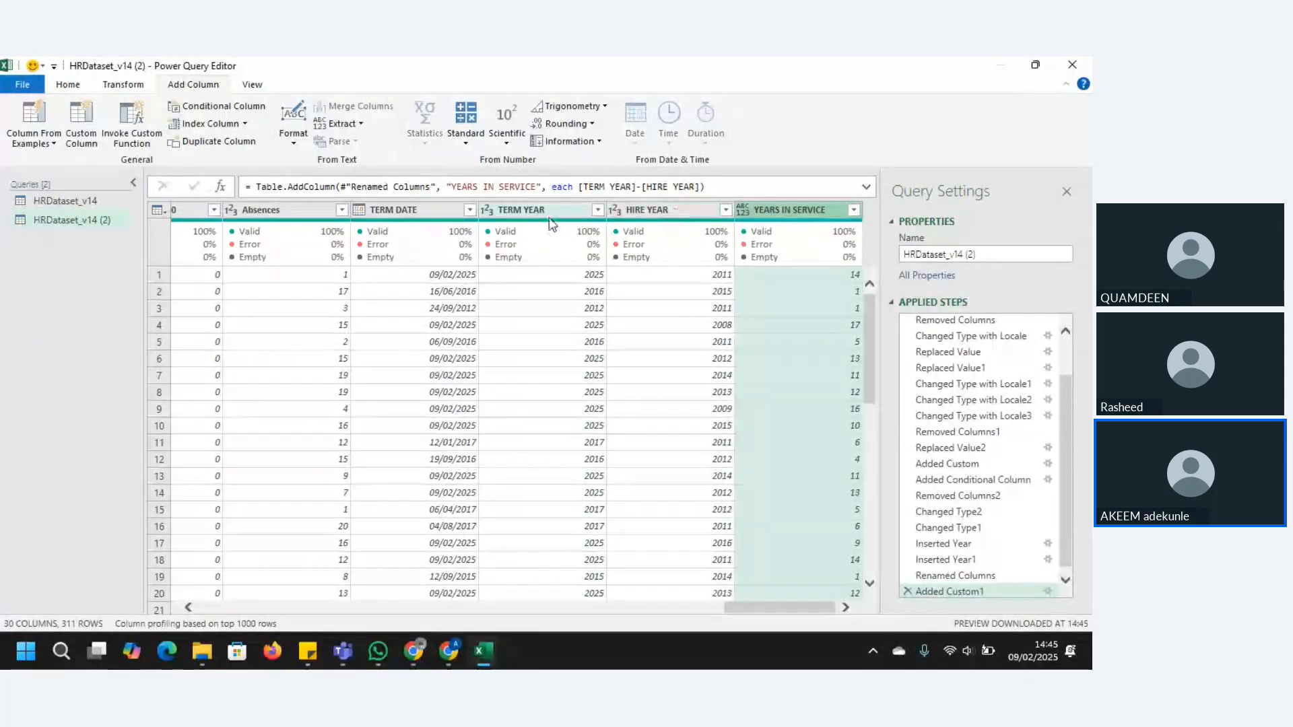
Remove the TERM DATE, TERM YEAR and HIRE YEAR columns together, keeping YEARS IN SERVICE
{"action": "left_click", "coordinate": [524, 209]}
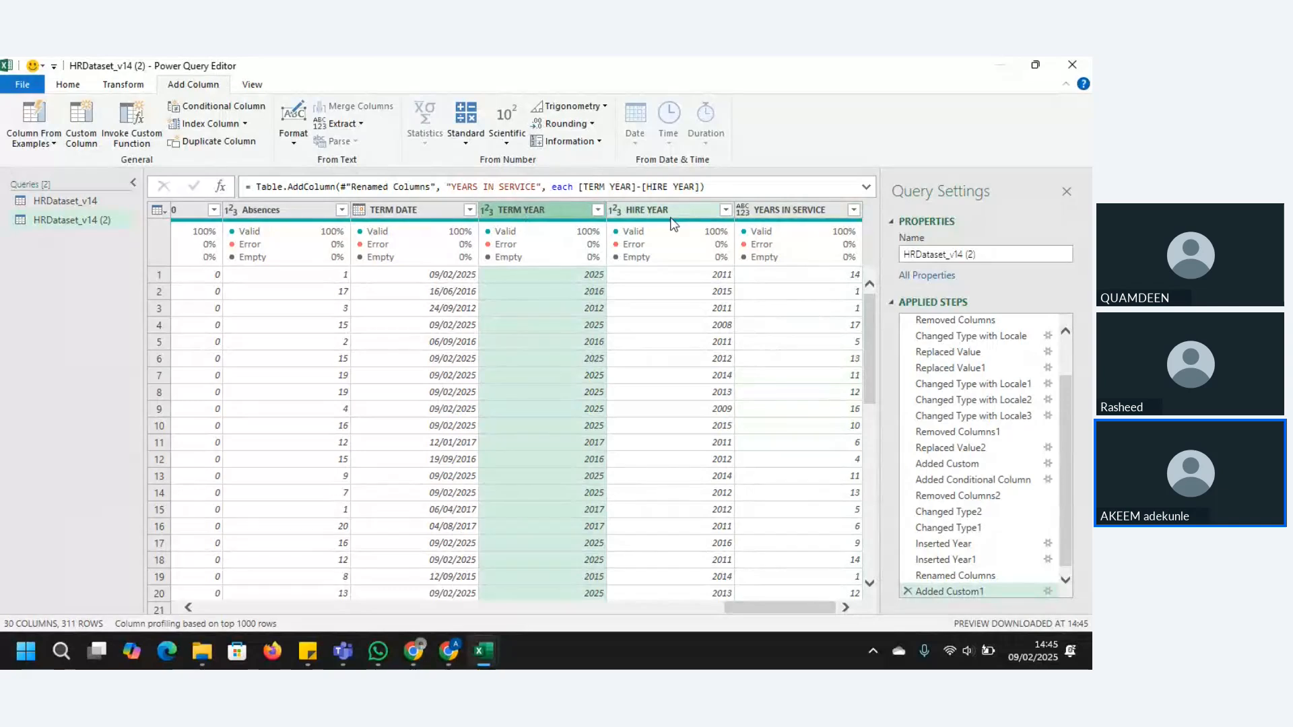
{"action": "left_click", "coordinate": [403, 210]}
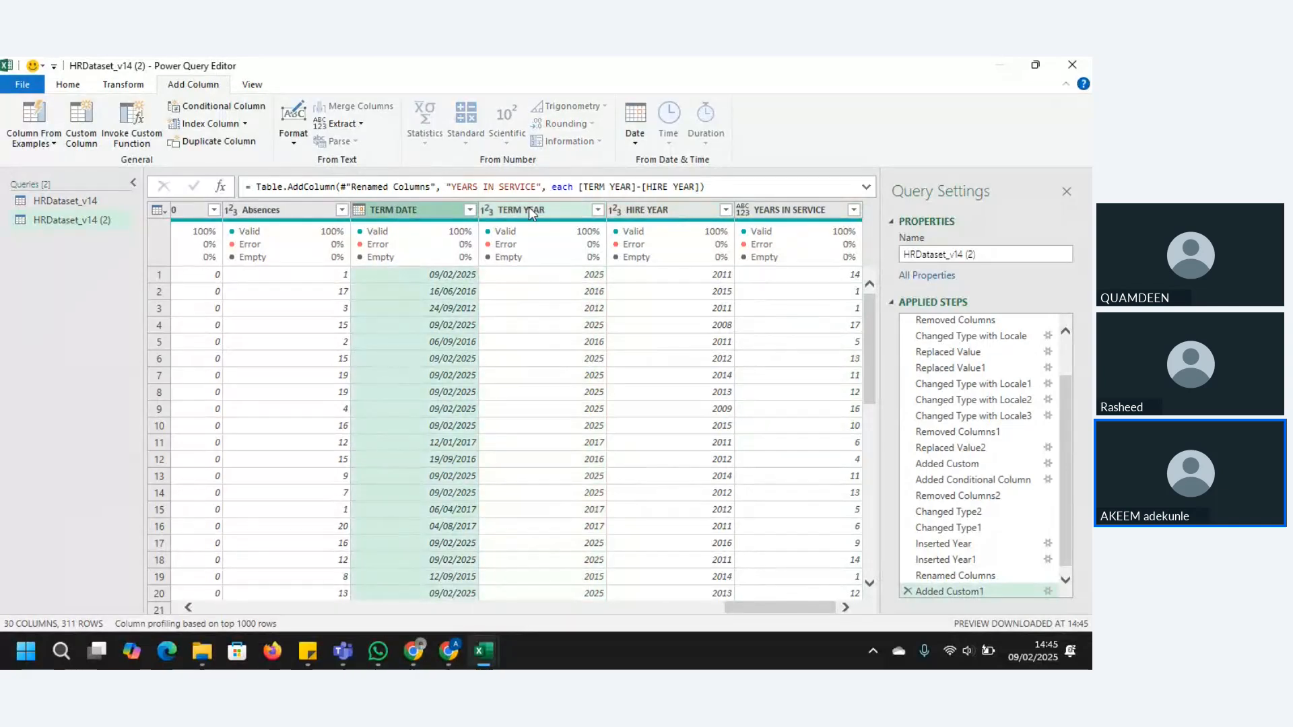
{"action": "left_click", "coordinate": [530, 210], "text": "ctrl"}
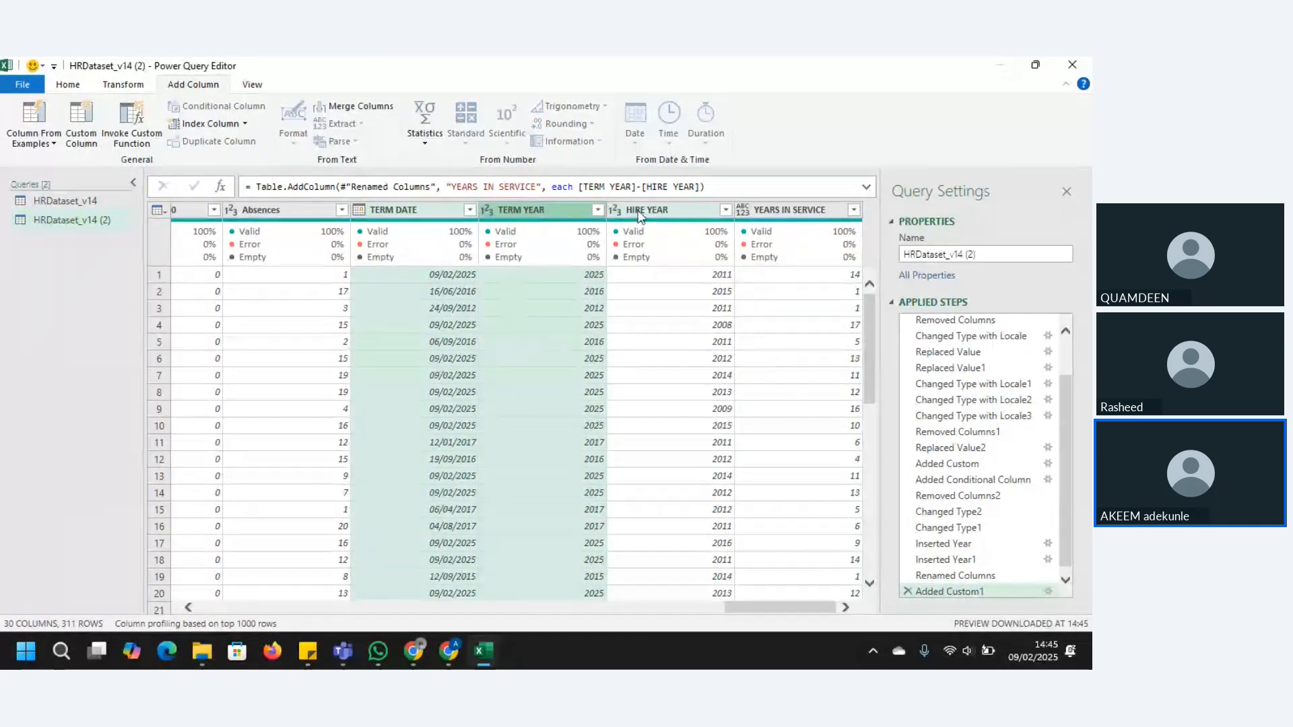
{"action": "left_click", "coordinate": [678, 209], "text": "ctrl"}
{"action": "right_click", "coordinate": [516, 208]}
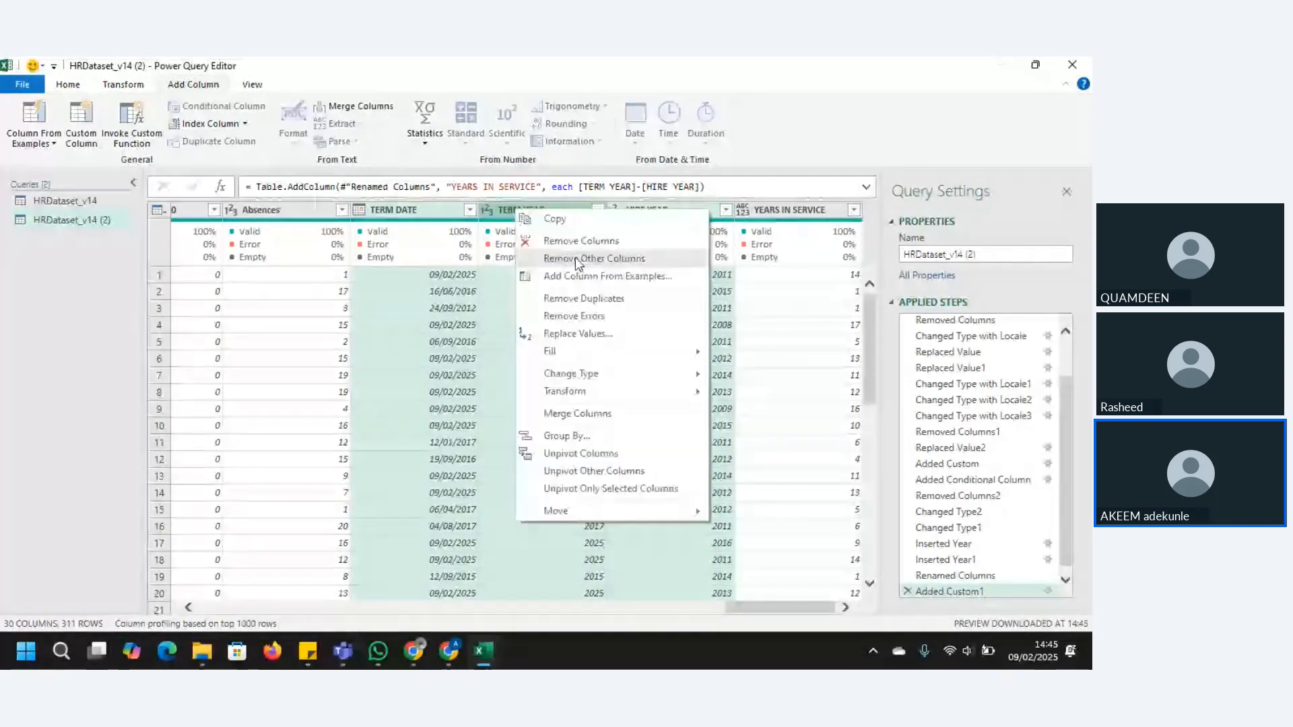
{"action": "left_click", "coordinate": [575, 246]}
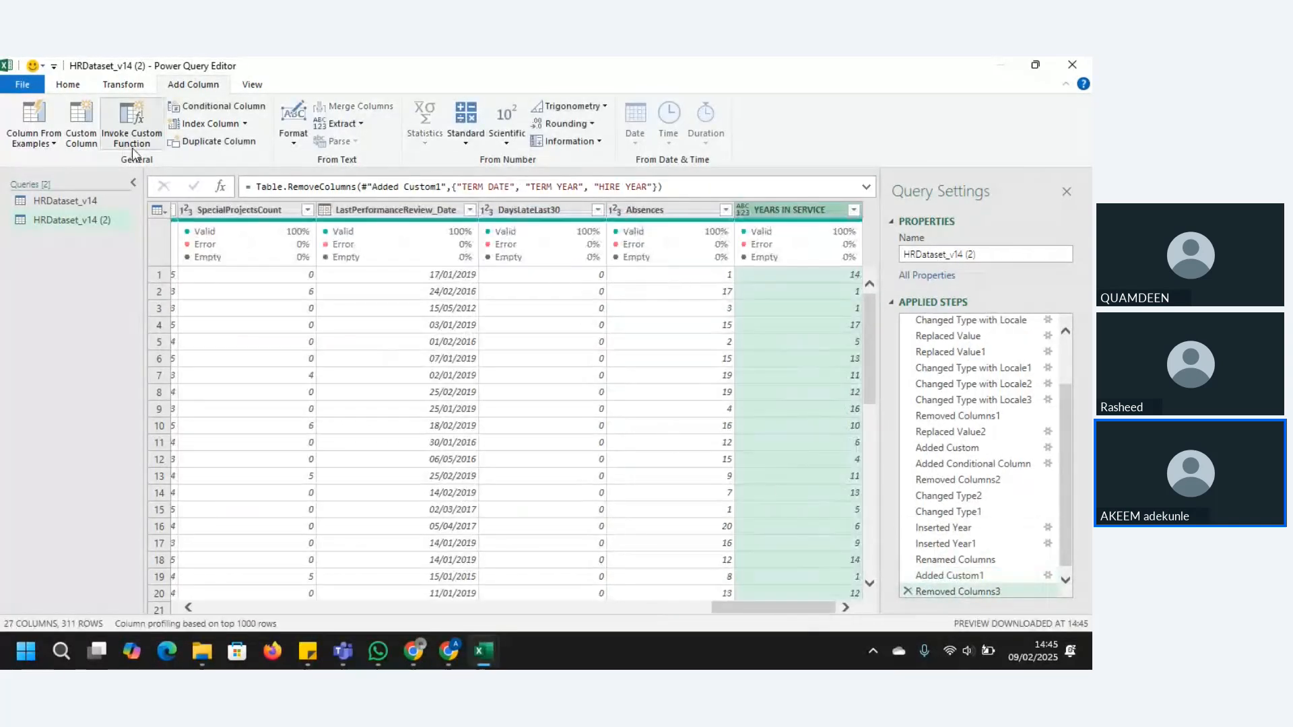
{"action": "left_click", "coordinate": [56, 139]}
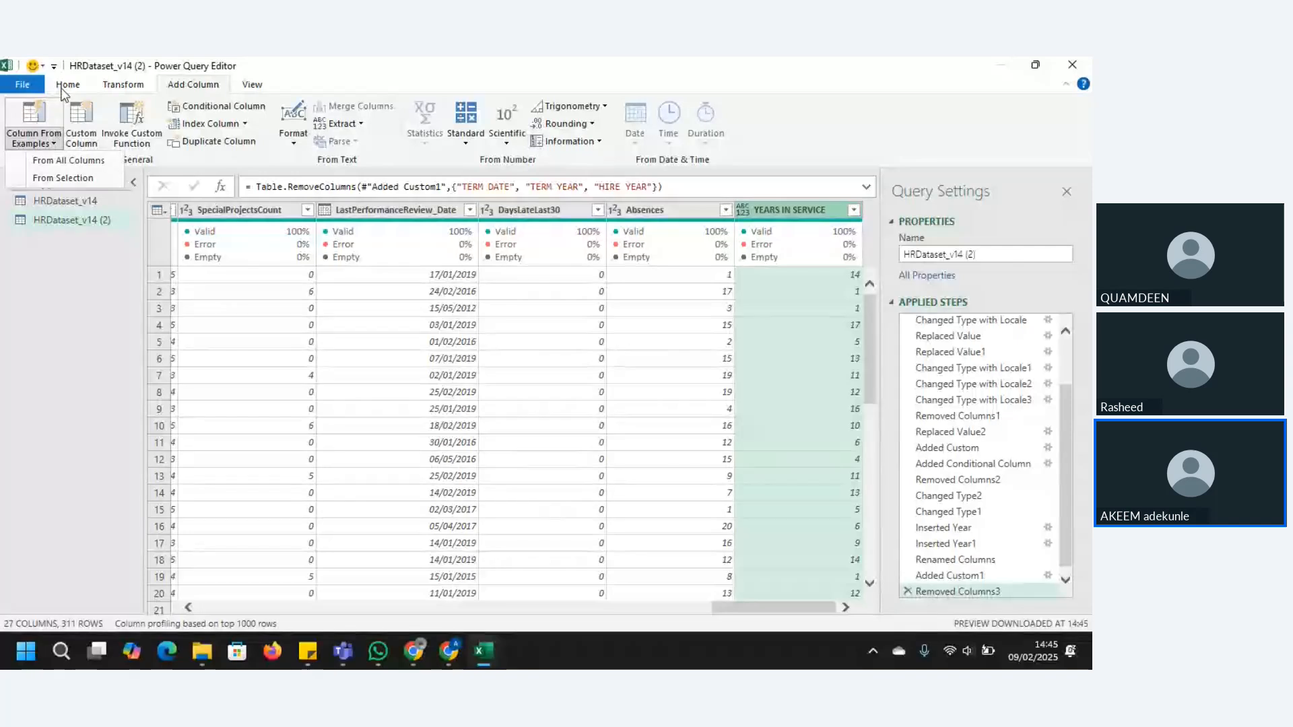
Close the query editor and load the updated HRDataset_v14 (2) query into the workbook
{"action": "left_click", "coordinate": [64, 88]}
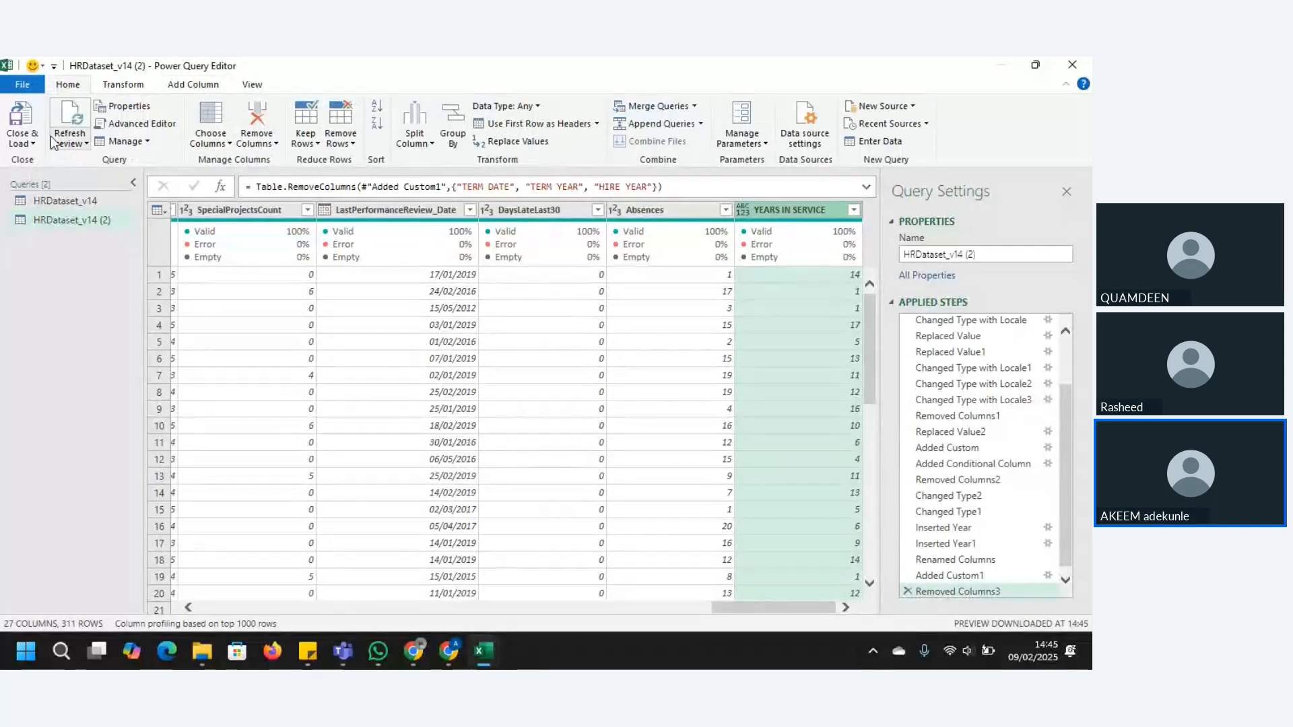
{"action": "left_click", "coordinate": [21, 120]}
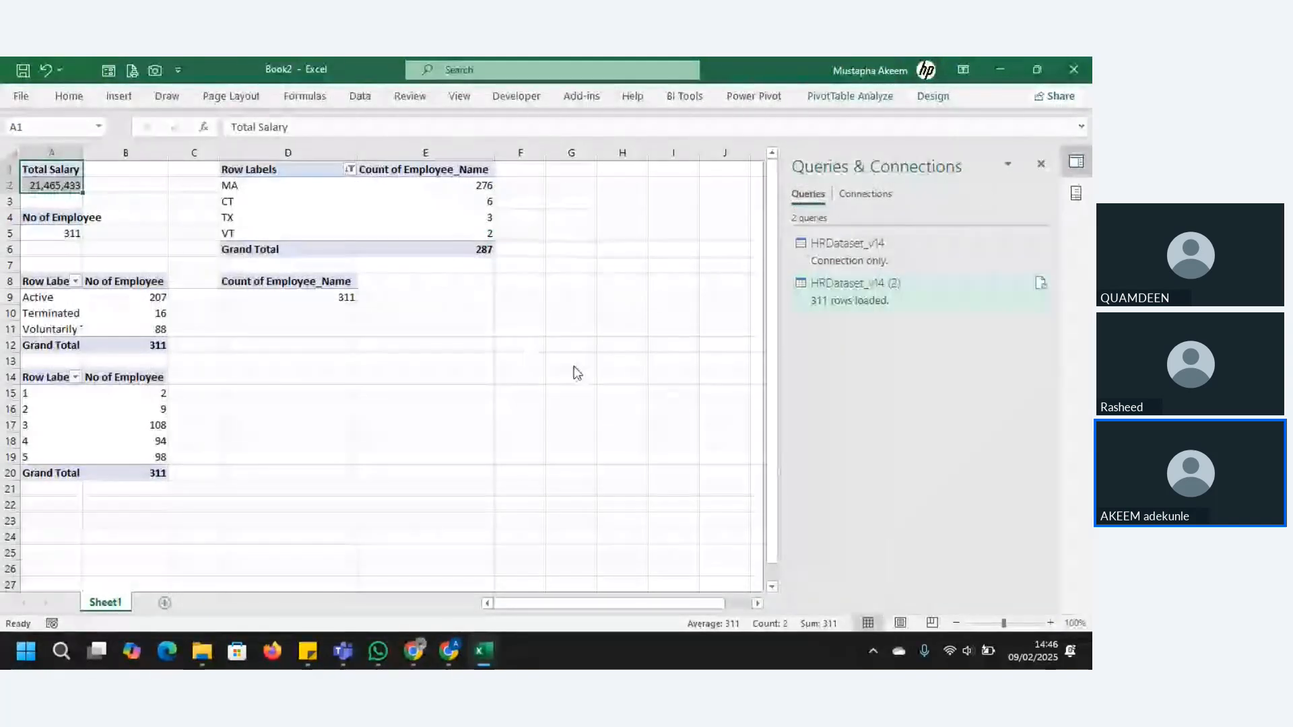
{"action": "left_click", "coordinate": [862, 301]}
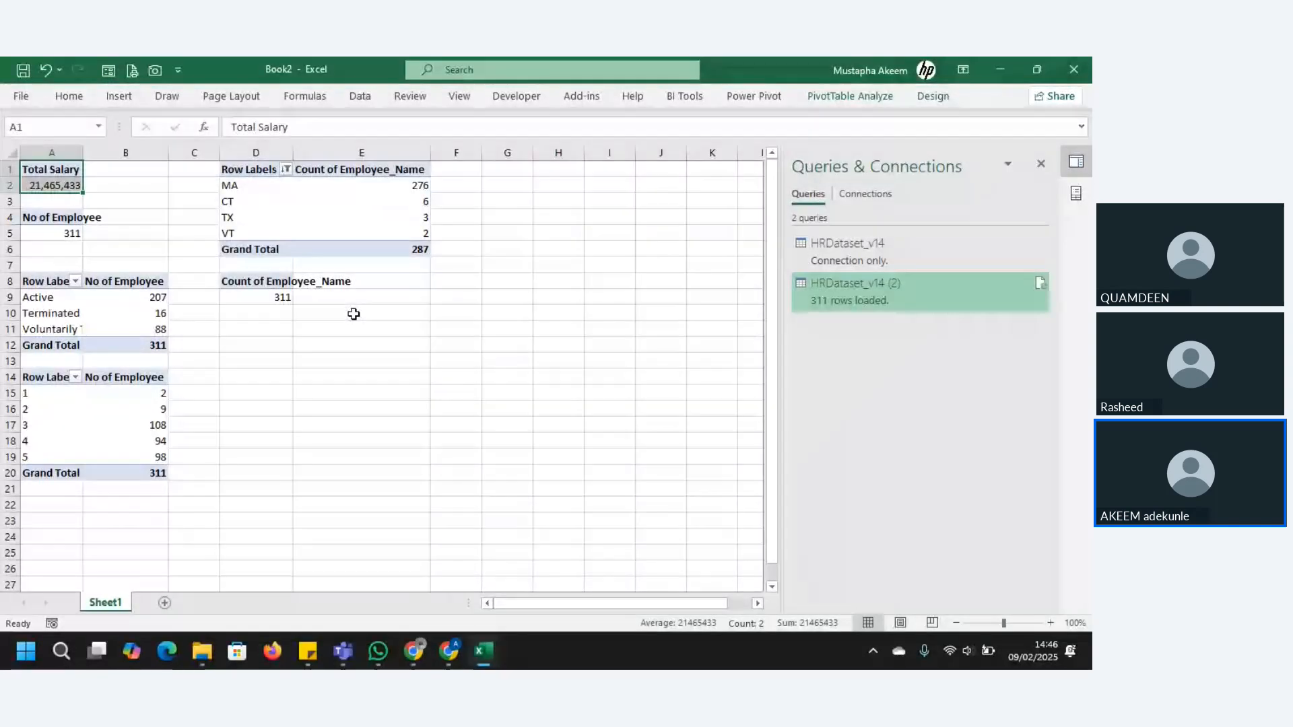
Break down the Count of Employee_Name PivotTable at D8 by YEARS IN SERVICE as rows
{"action": "left_click", "coordinate": [265, 295]}
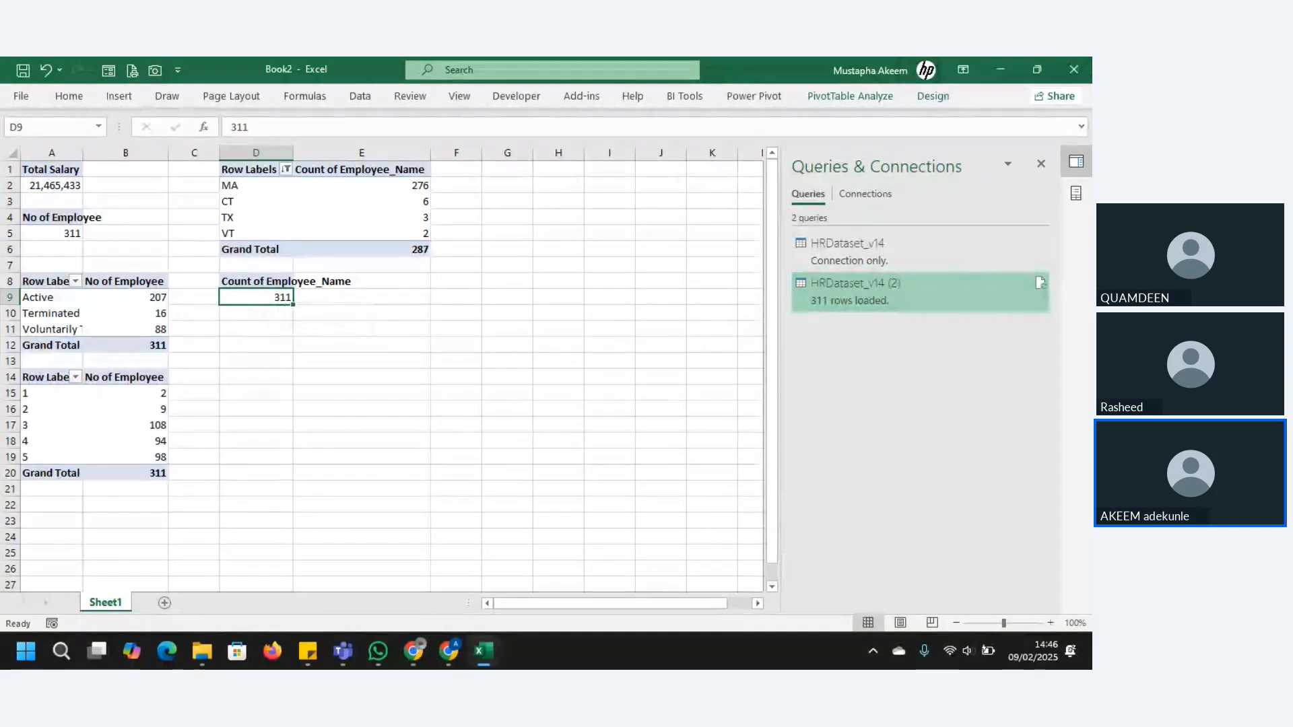
{"action": "left_click", "coordinate": [1077, 193]}
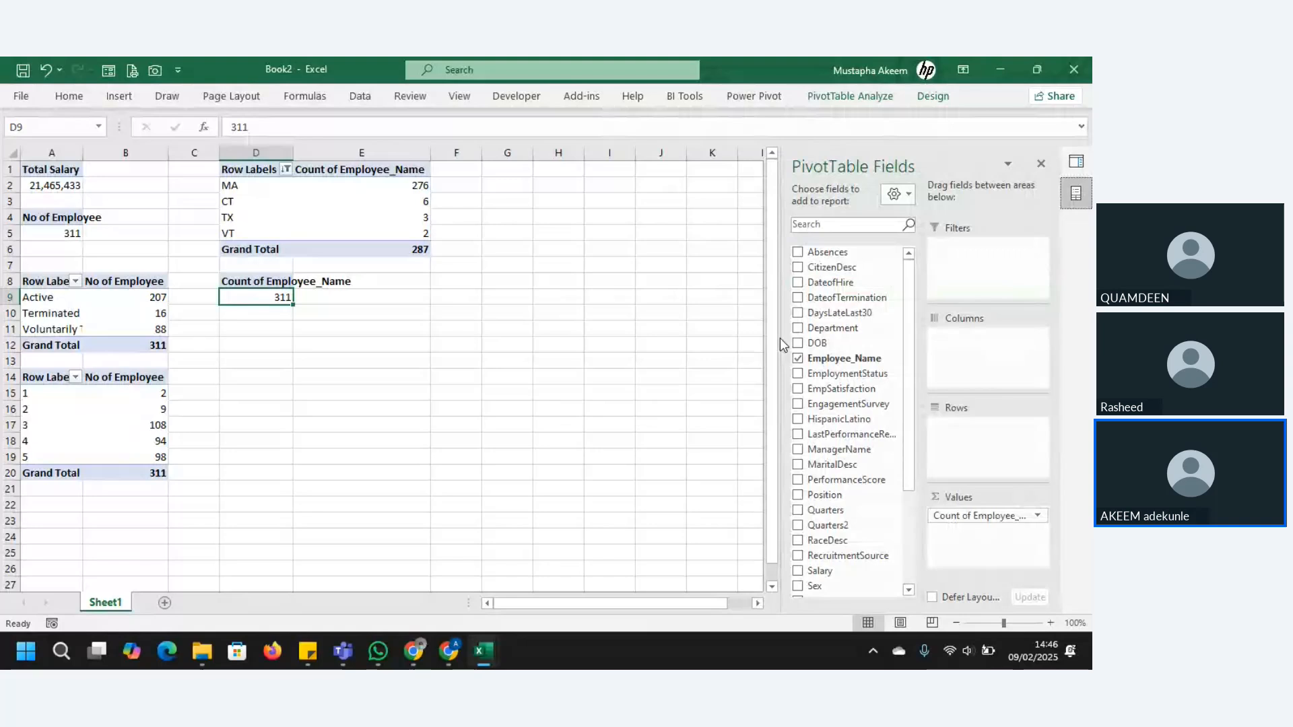
{"action": "left_click_drag", "start_coordinate": [909, 445], "coordinate": [908, 538]}
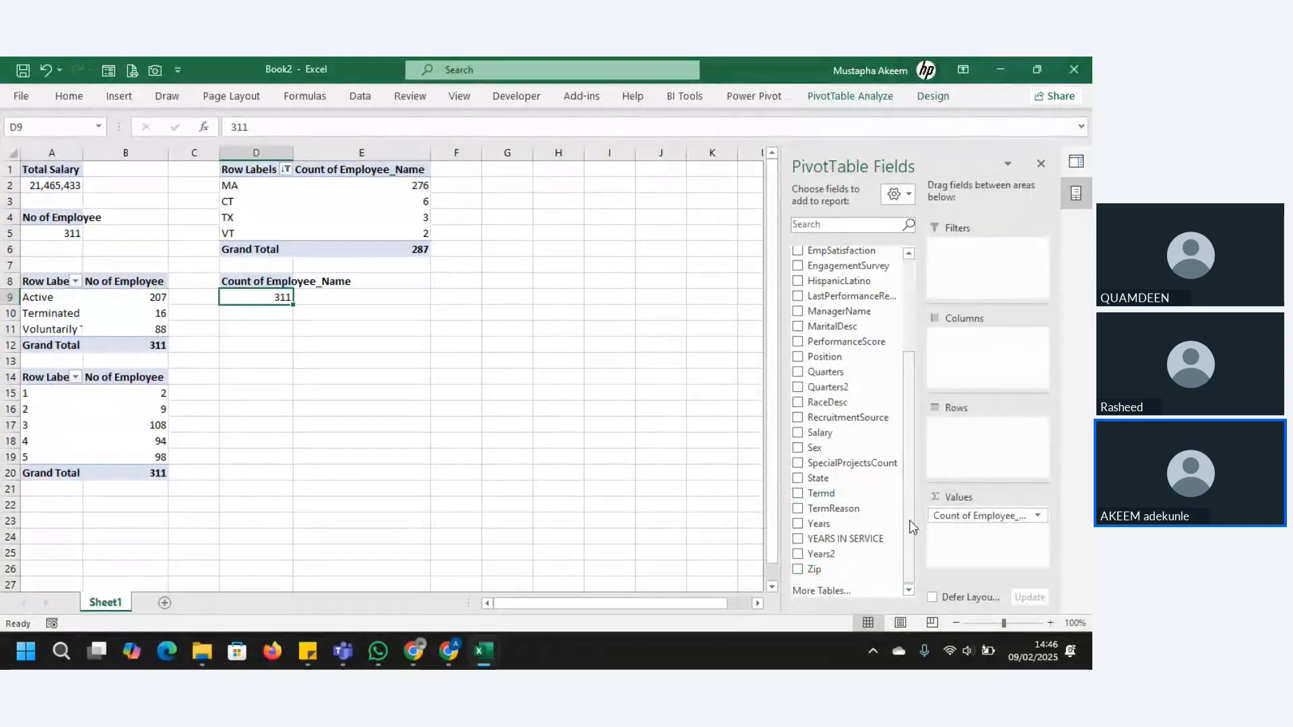
{"action": "left_click_drag", "start_coordinate": [844, 539], "coordinate": [972, 439]}
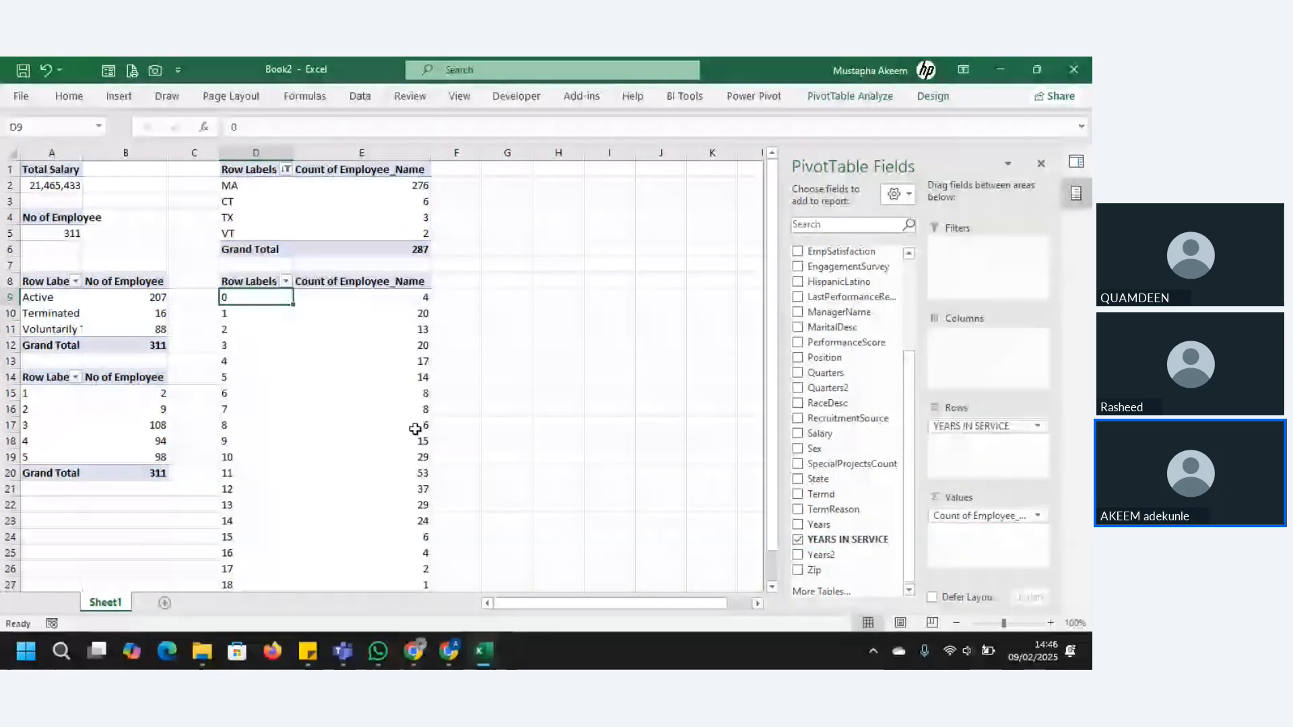
Examine the employee counts for each number of years in service, from the lowest to the highest
{"action": "left_click_drag", "start_coordinate": [775, 403], "coordinate": [775, 409]}
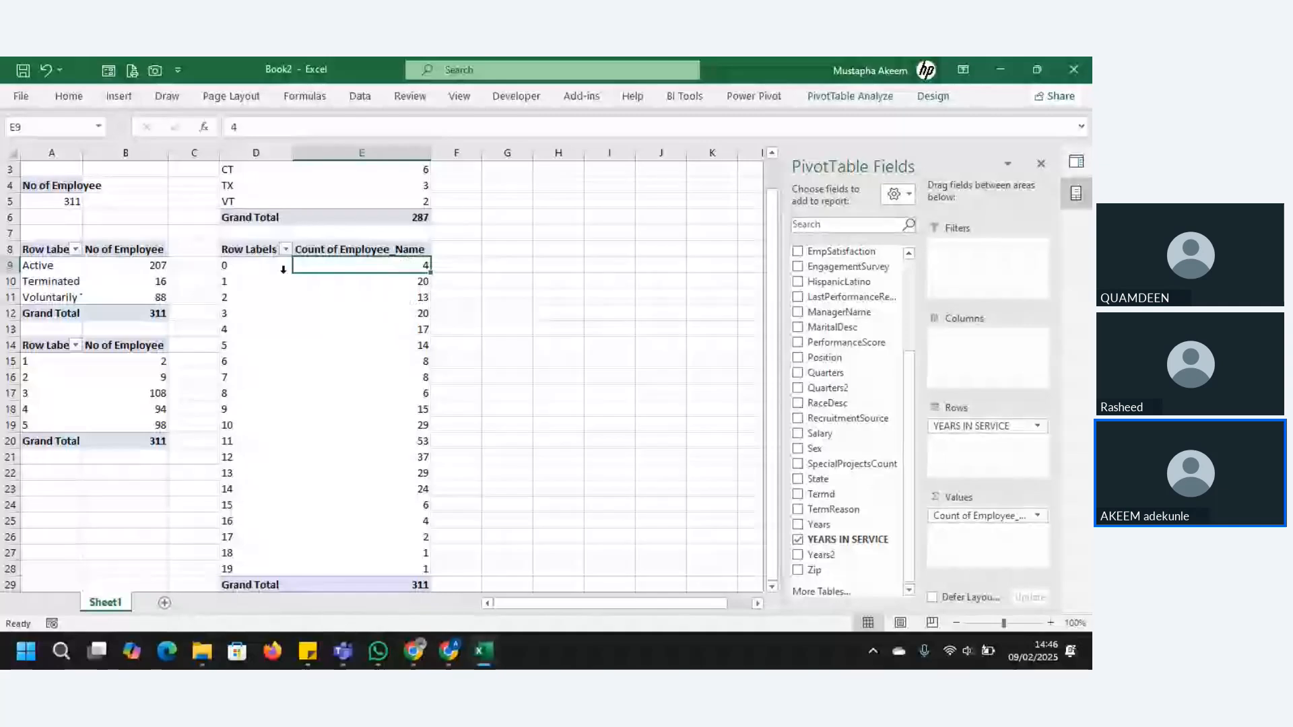
{"action": "left_click", "coordinate": [254, 283]}
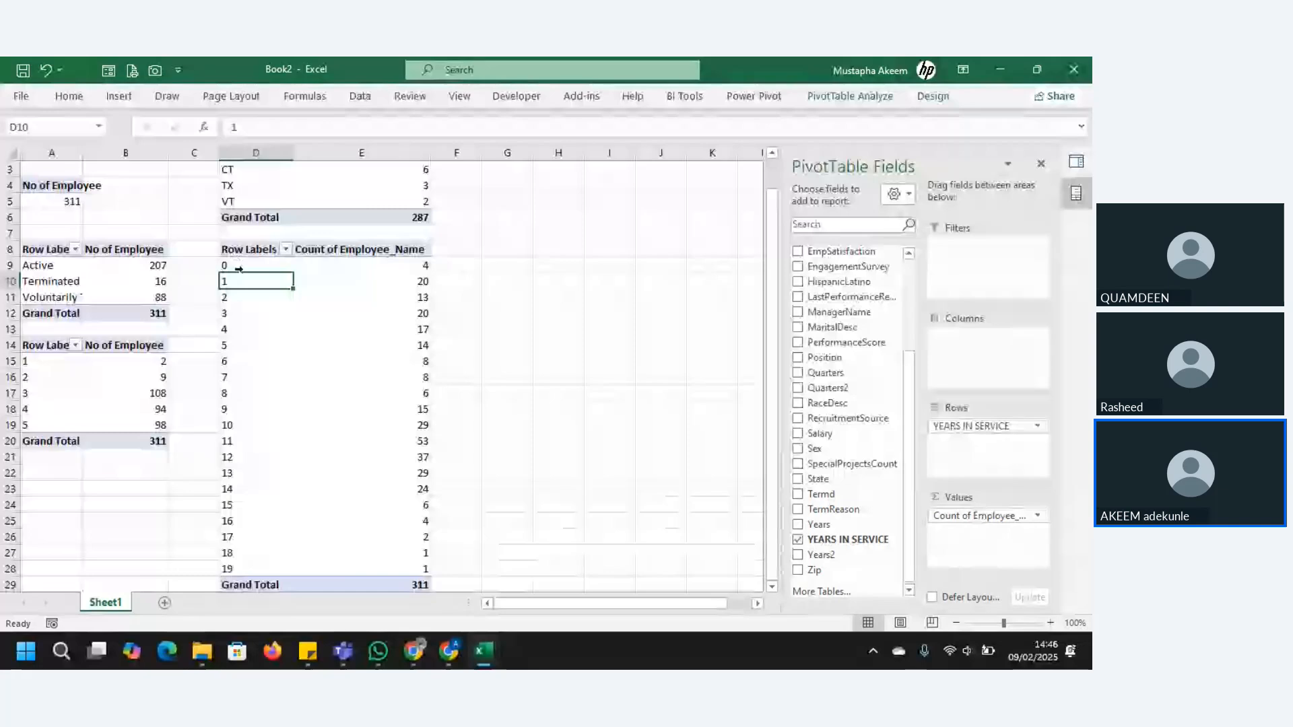
{"action": "left_click", "coordinate": [234, 569]}
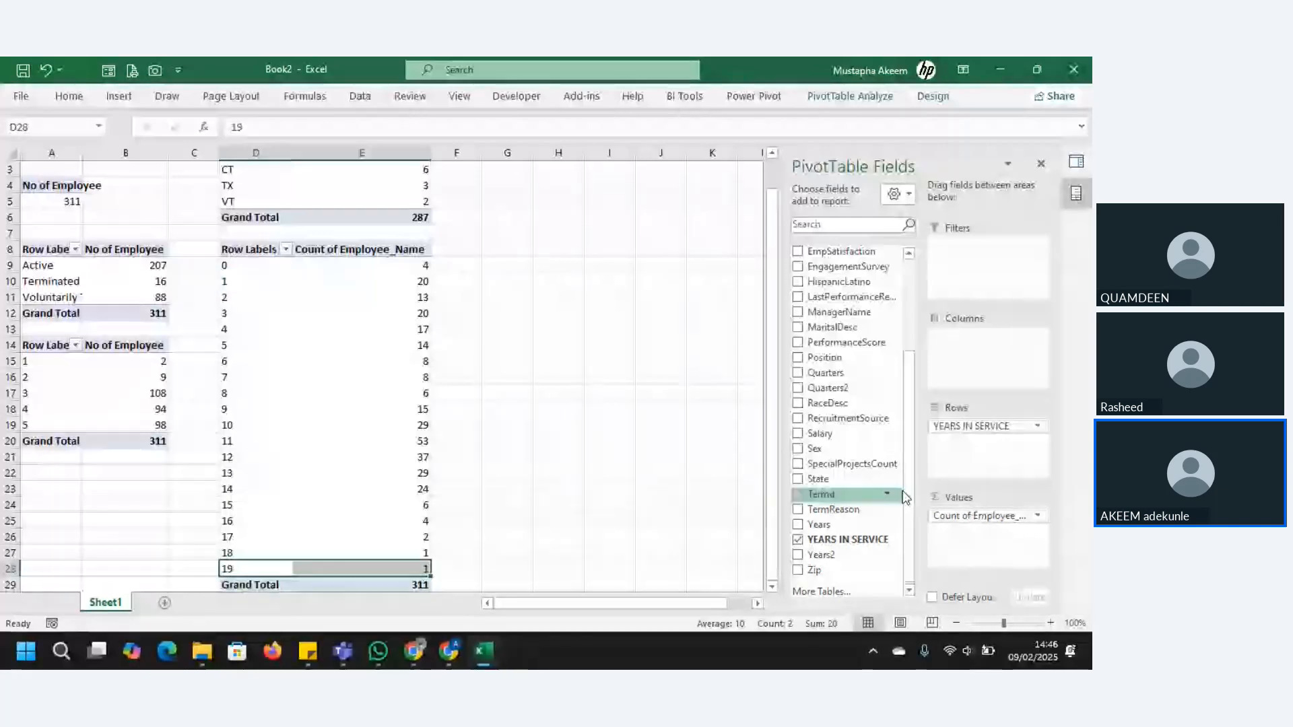
{"action": "scroll", "coordinate": [842, 496], "scroll_direction": "up", "scroll_amount": 3}
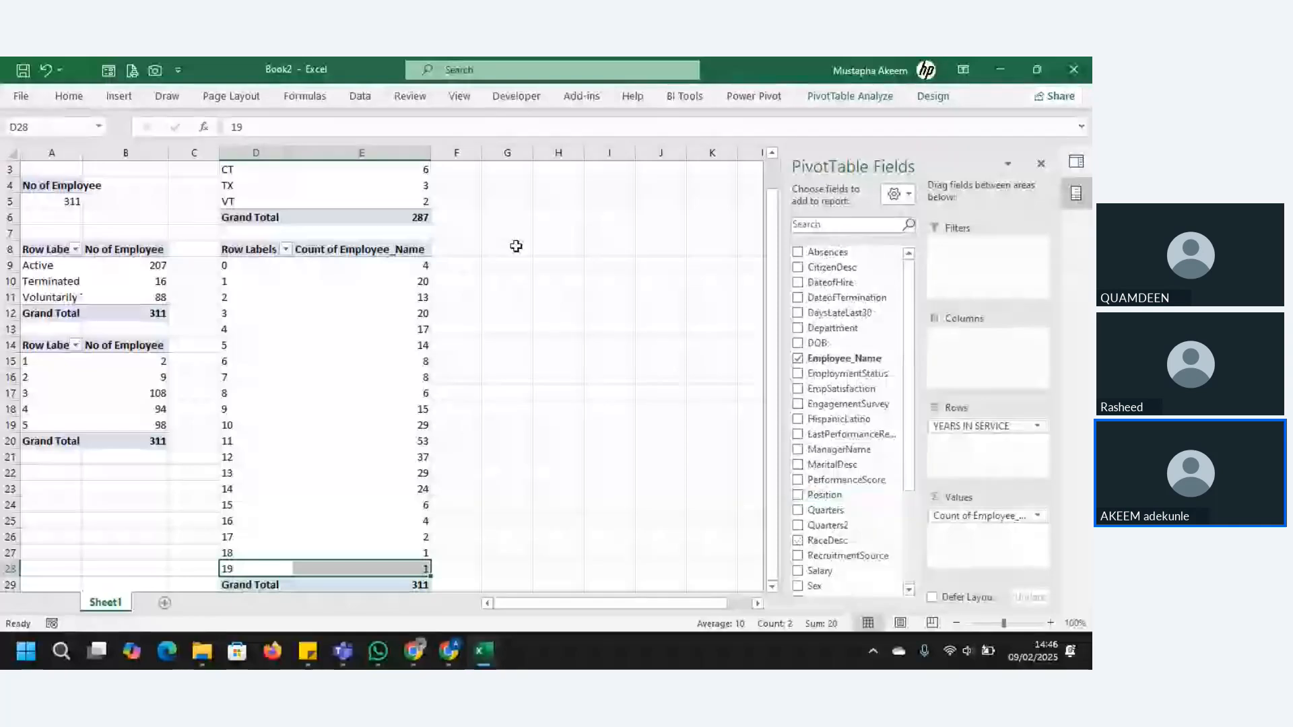
{"action": "left_click", "coordinate": [516, 246]}
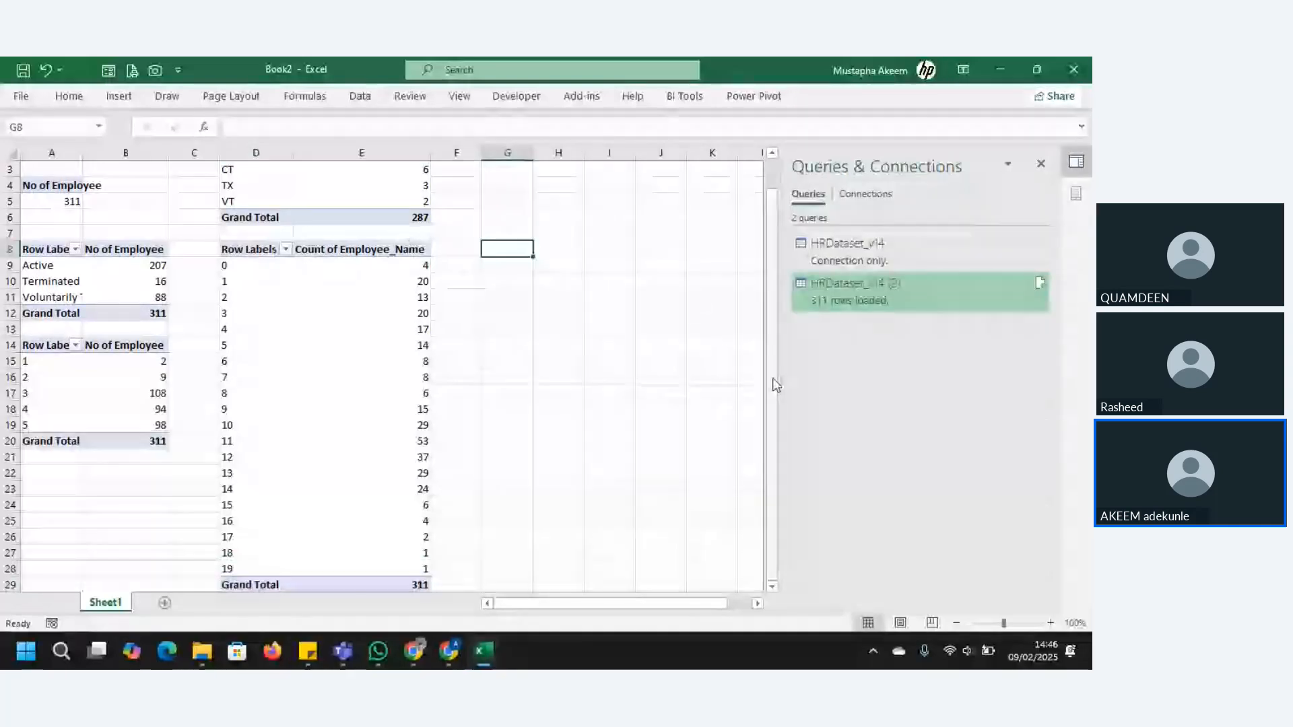
{"action": "scroll", "coordinate": [776, 385], "scroll_direction": "up", "scroll_amount": 1}
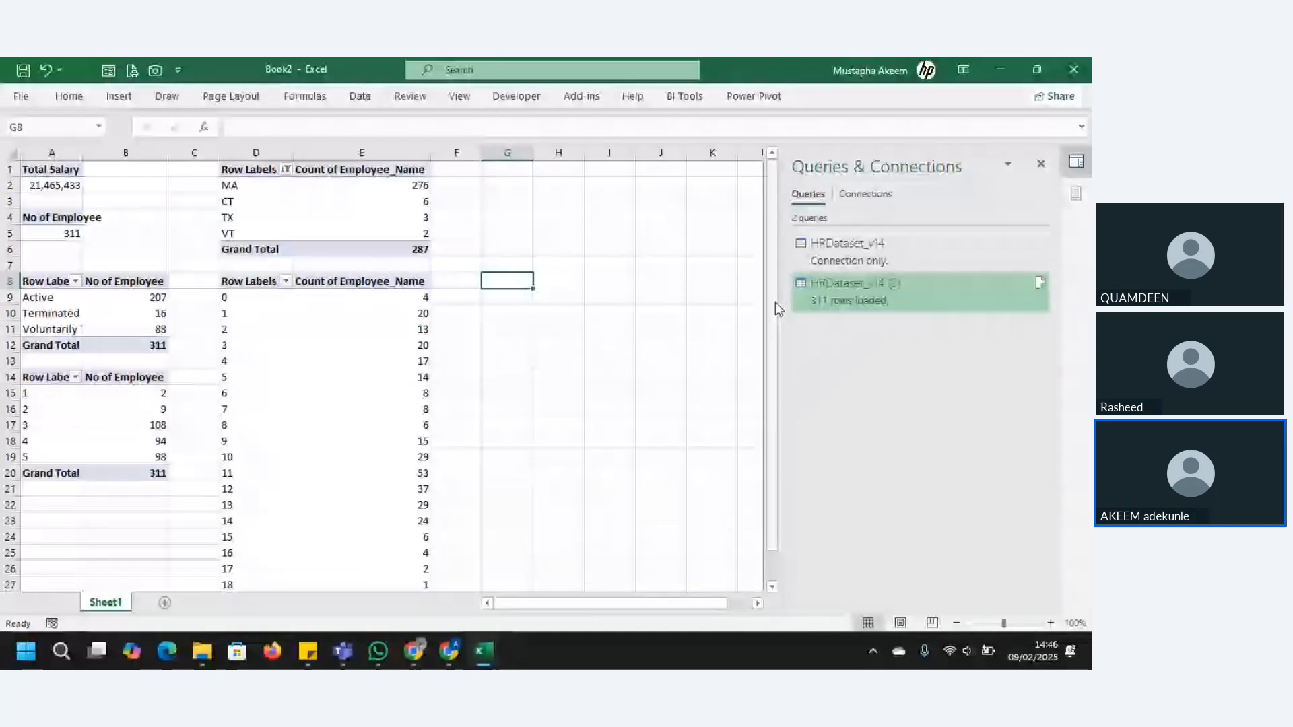
{"action": "left_click_drag", "start_coordinate": [776, 303], "coordinate": [775, 232]}
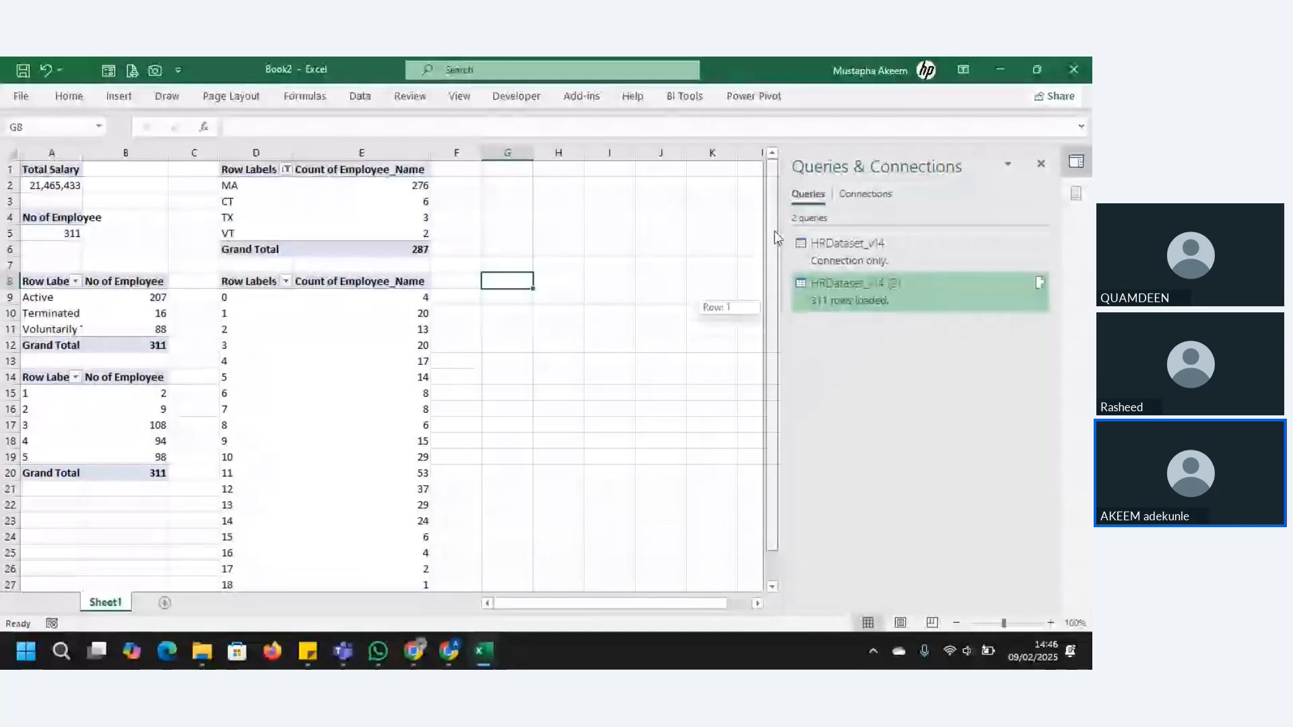
{"action": "left_click_drag", "start_coordinate": [773, 316], "coordinate": [773, 320]}
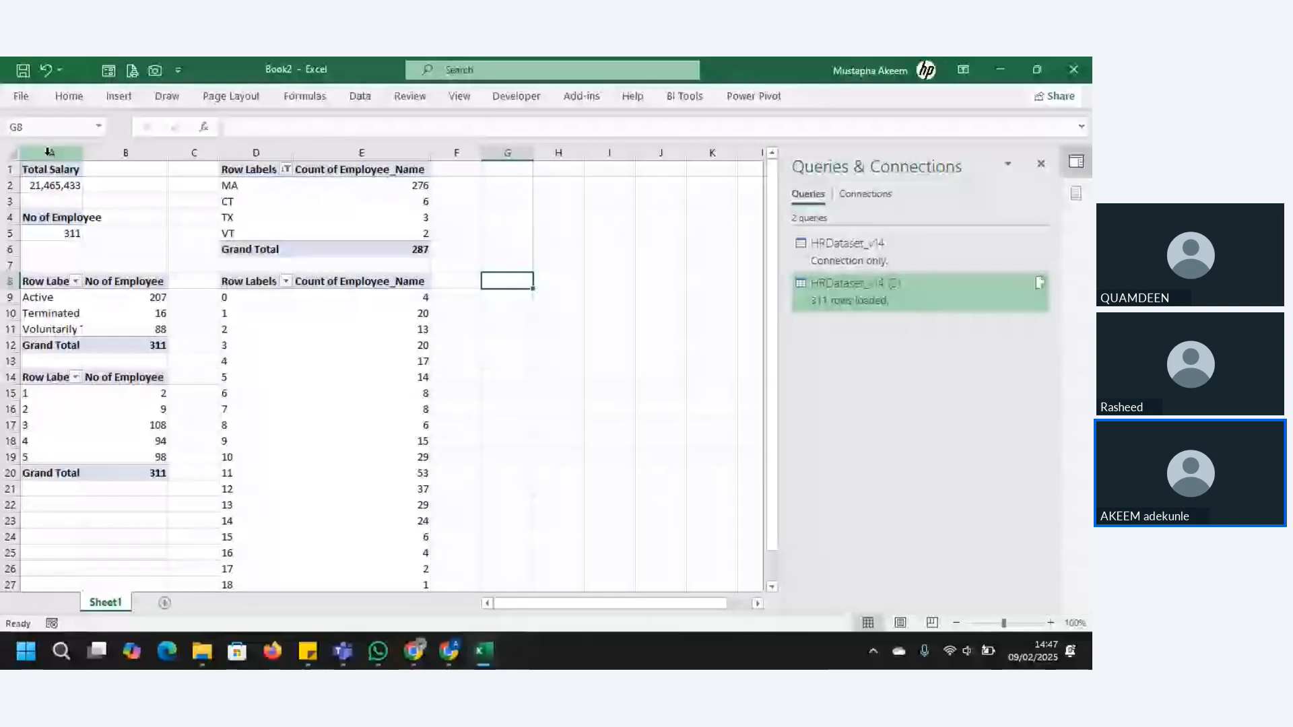
Copy the Total Salary PivotTable to cell G1 and break the copy down by Department as rows
{"action": "left_click_drag", "start_coordinate": [50, 169], "coordinate": [54, 184]}
{"action": "key", "text": "ctrl+c"}
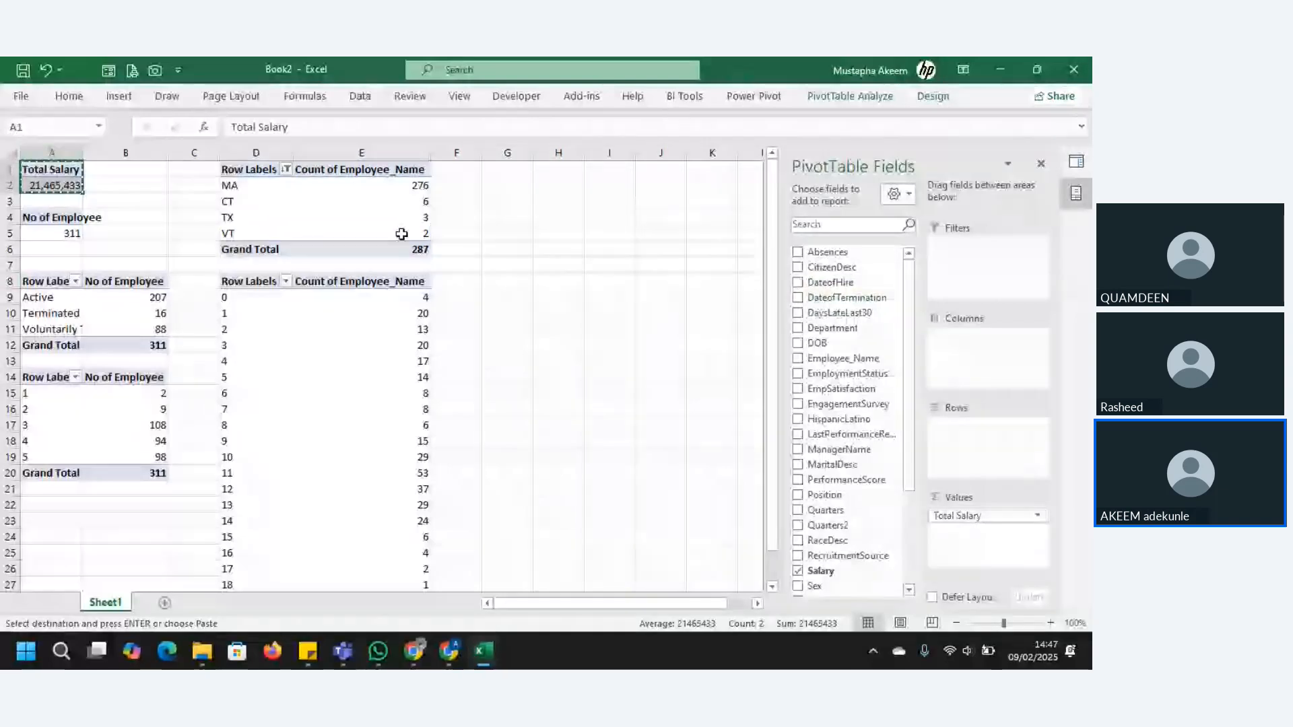
{"action": "left_click", "coordinate": [524, 171]}
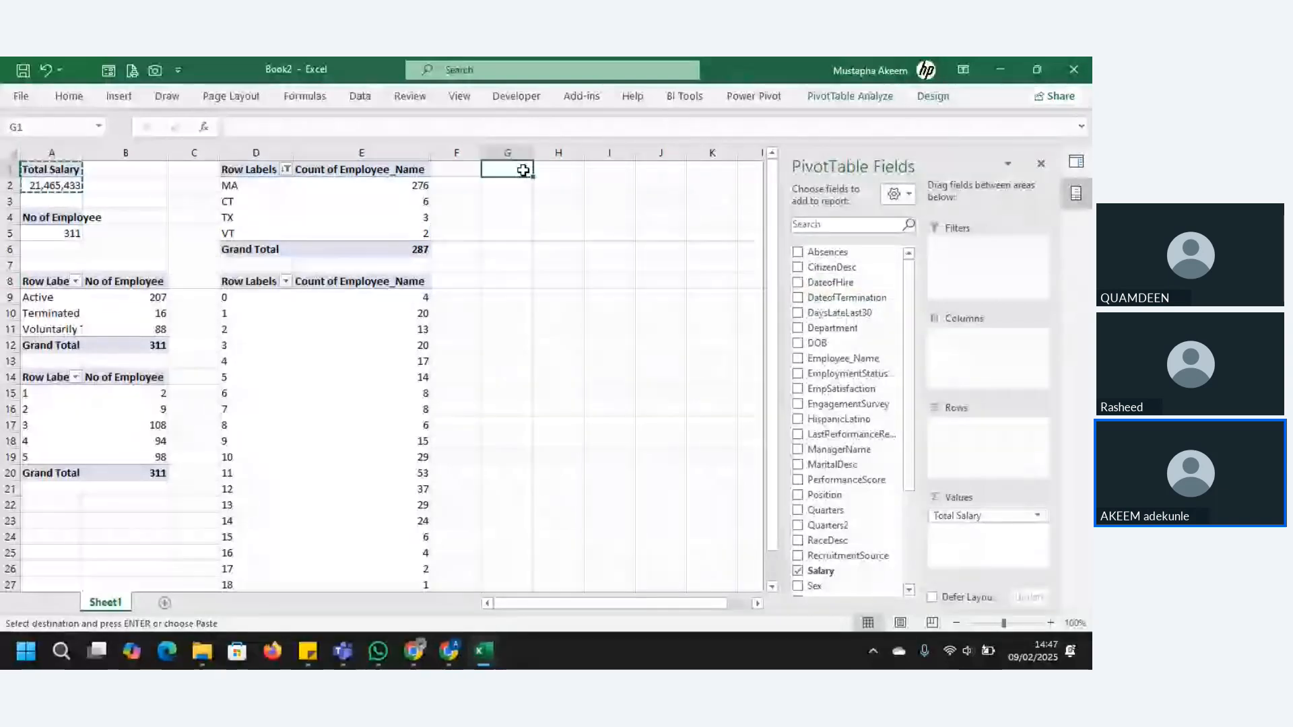
{"action": "key", "text": "ctrl+v"}
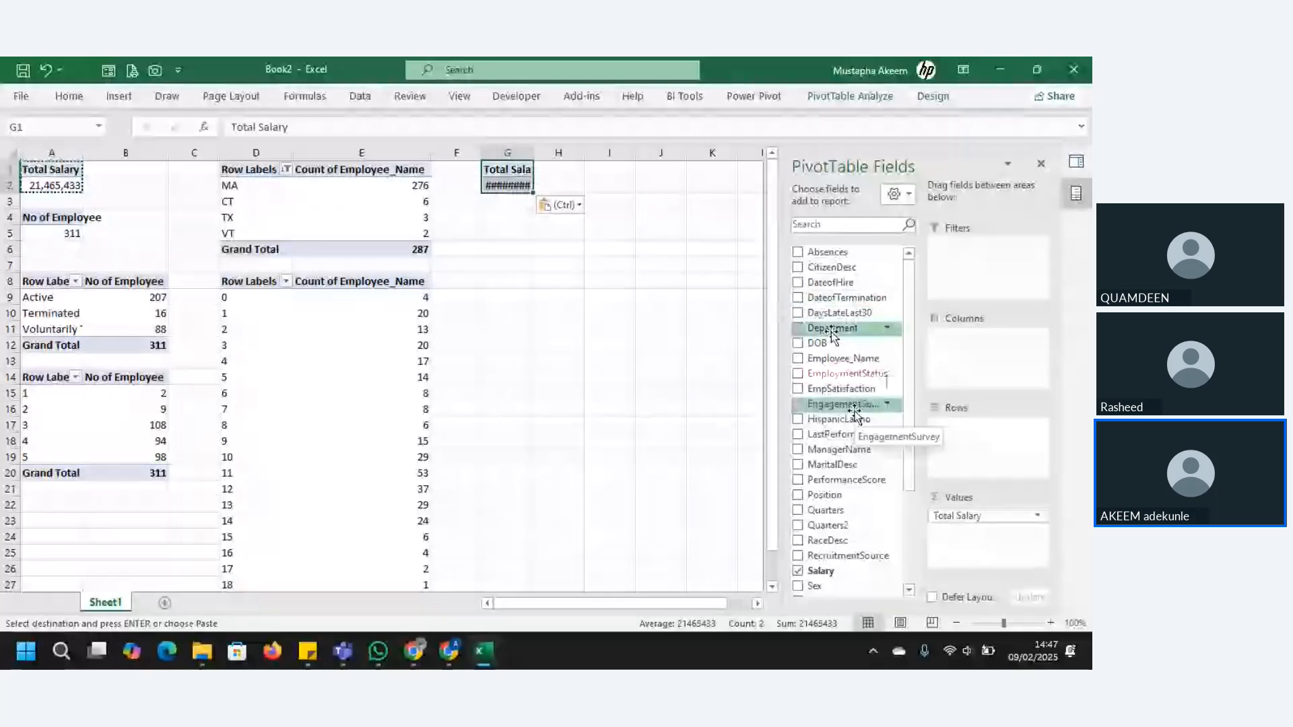
{"action": "left_click_drag", "start_coordinate": [834, 330], "coordinate": [979, 453]}
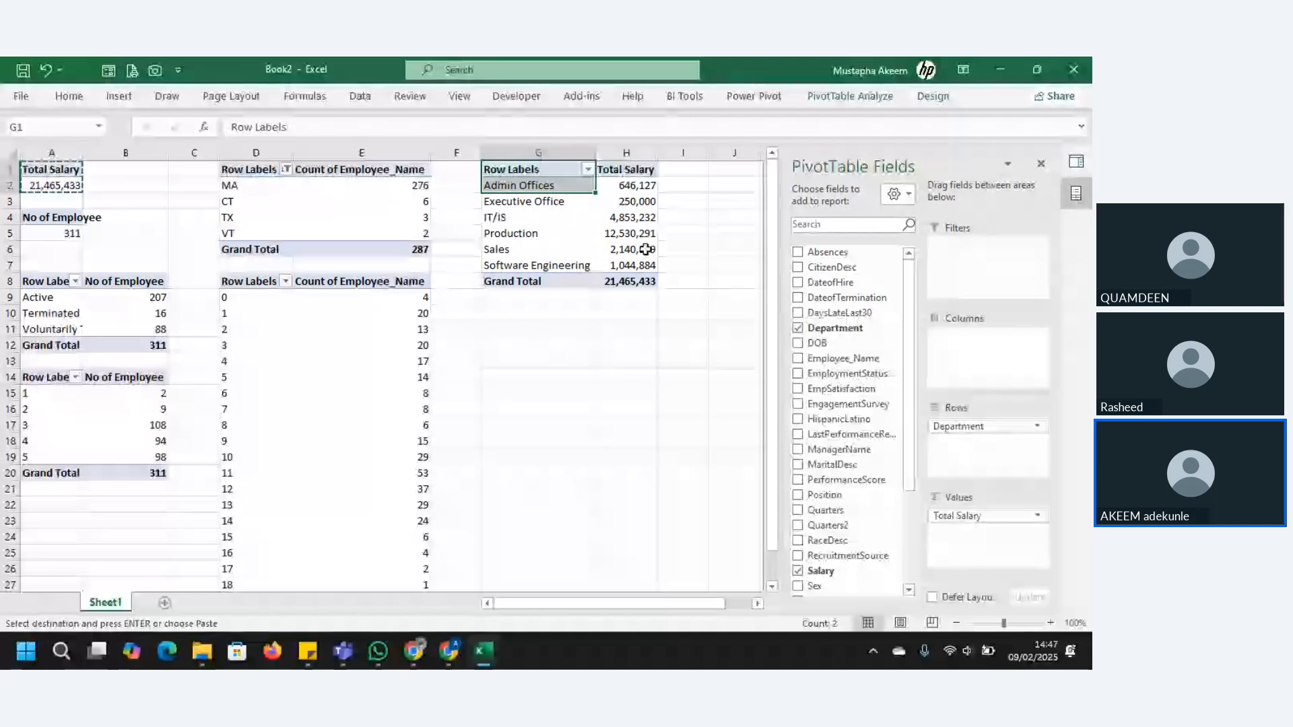
Add a count of Employee_Name above Total Salary in the values of the department PivotTable
{"action": "left_click", "coordinate": [45, 224]}
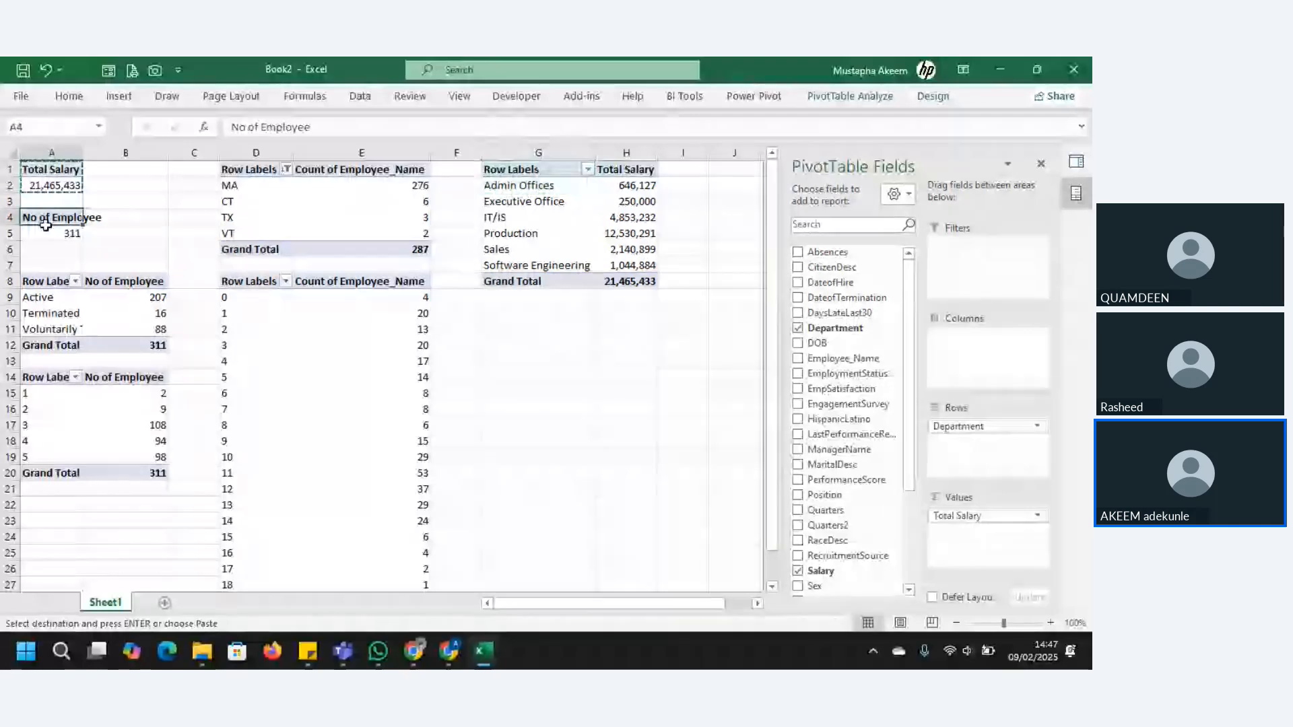
{"action": "left_click_drag", "start_coordinate": [45, 224], "coordinate": [48, 230]}
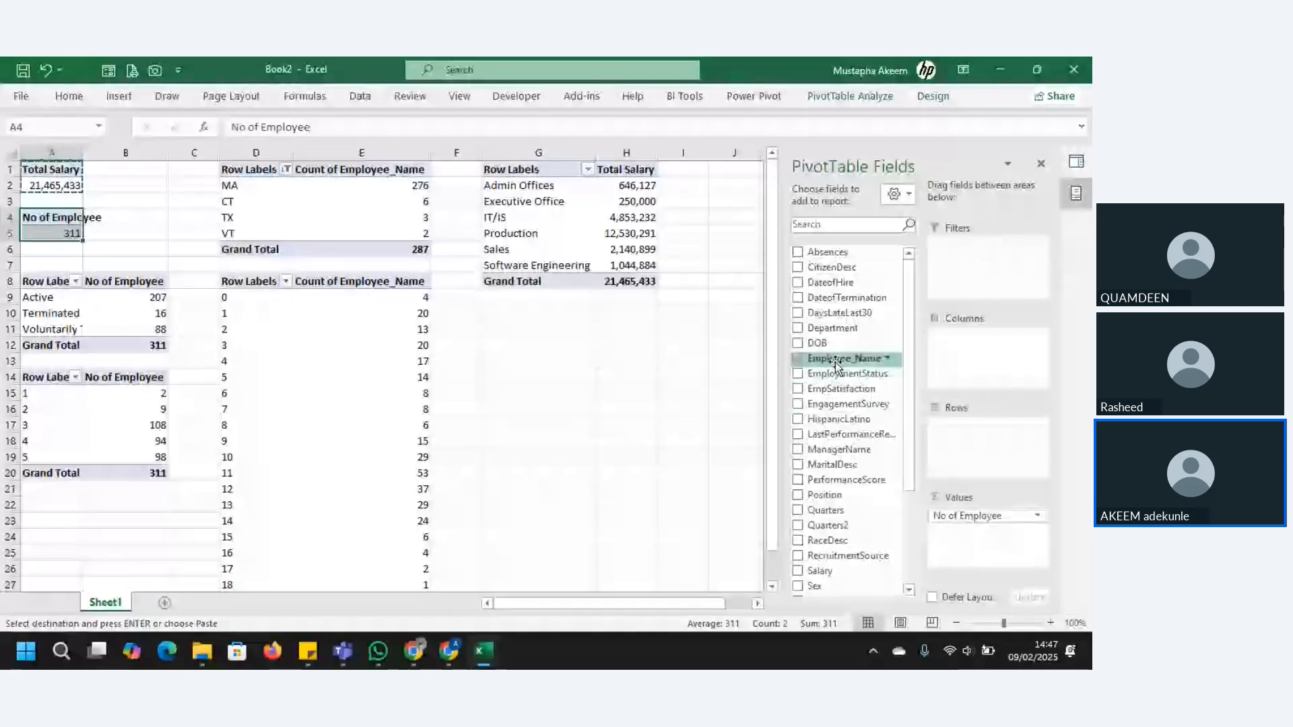
{"action": "left_click_drag", "start_coordinate": [967, 518], "coordinate": [592, 223]}
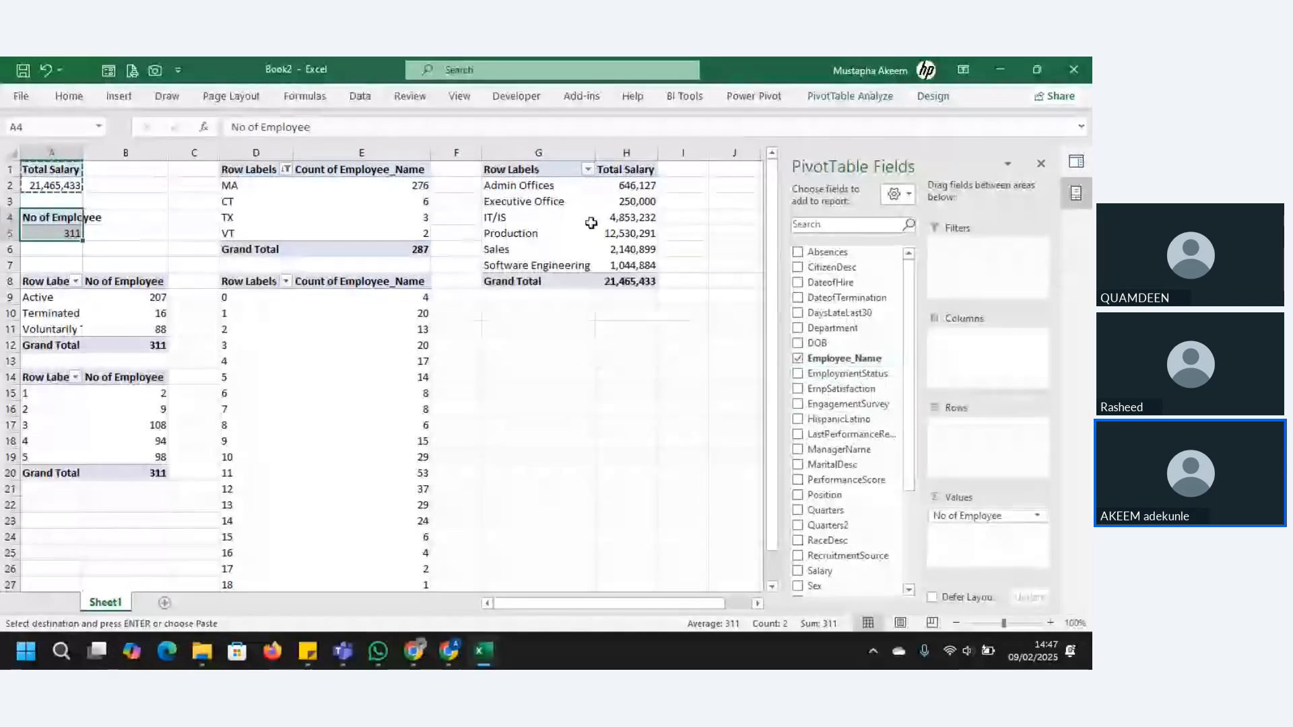
{"action": "left_click", "coordinate": [592, 223]}
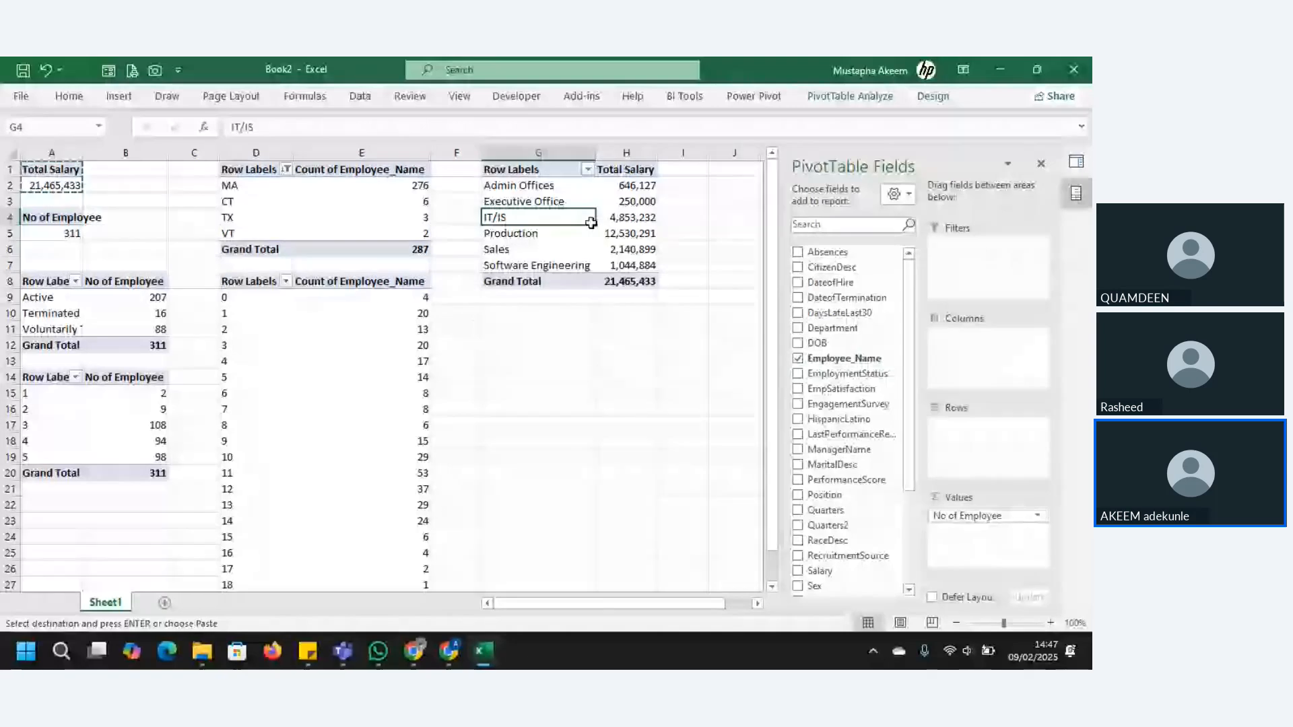
{"action": "left_click_drag", "start_coordinate": [844, 358], "coordinate": [976, 518]}
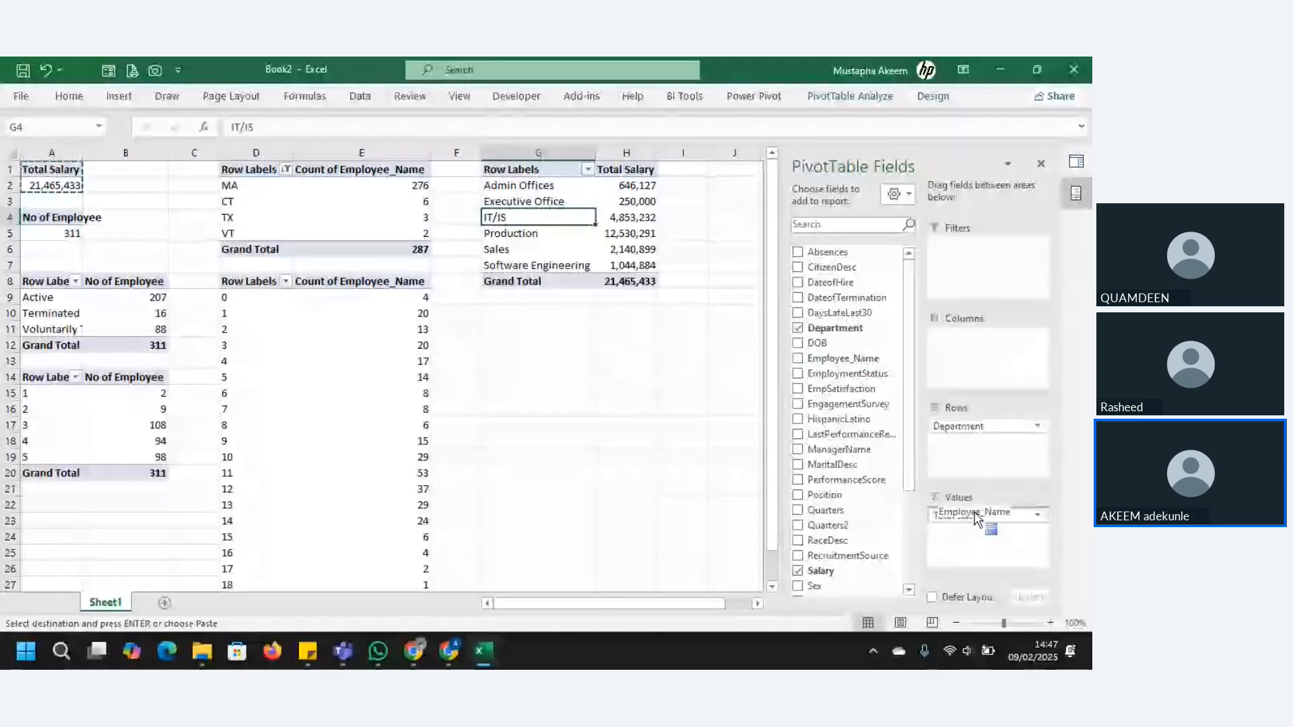
{"action": "left_click_drag", "start_coordinate": [975, 513], "coordinate": [973, 512]}
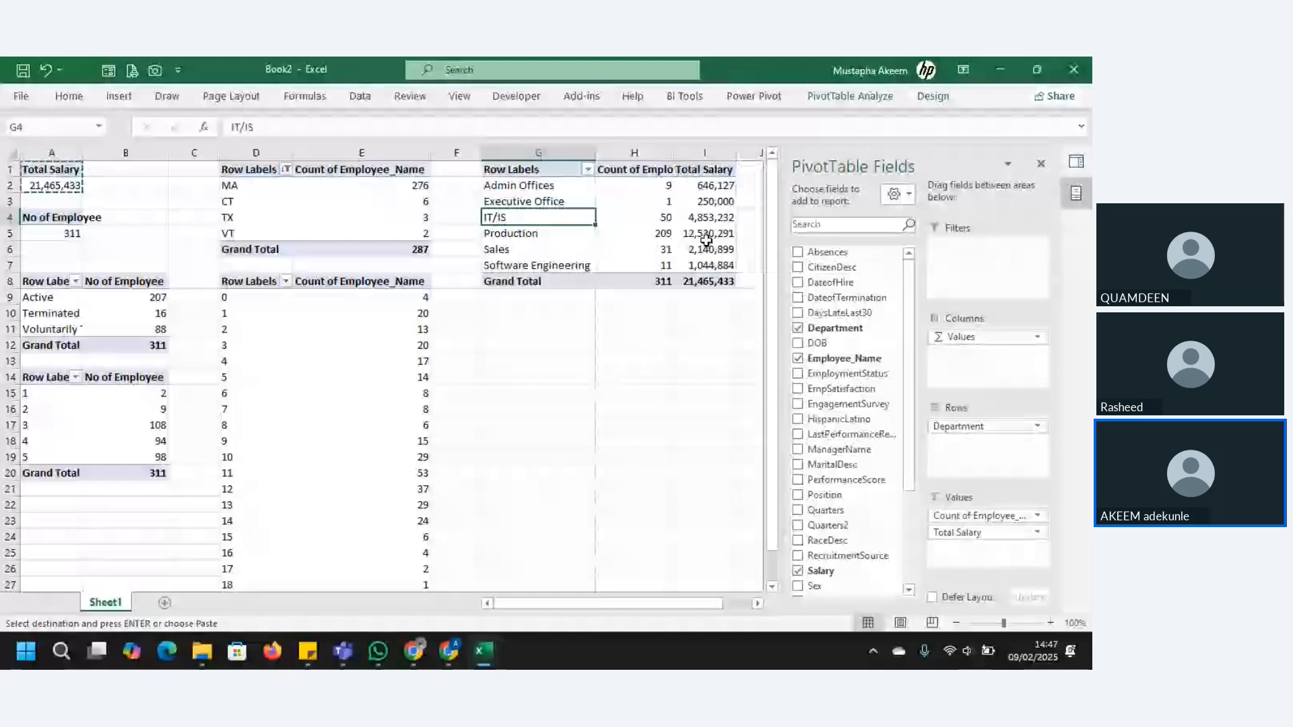
Compare the employee count with the total salary across the departments in the PivotTable at G1
{"action": "left_click", "coordinate": [662, 187]}
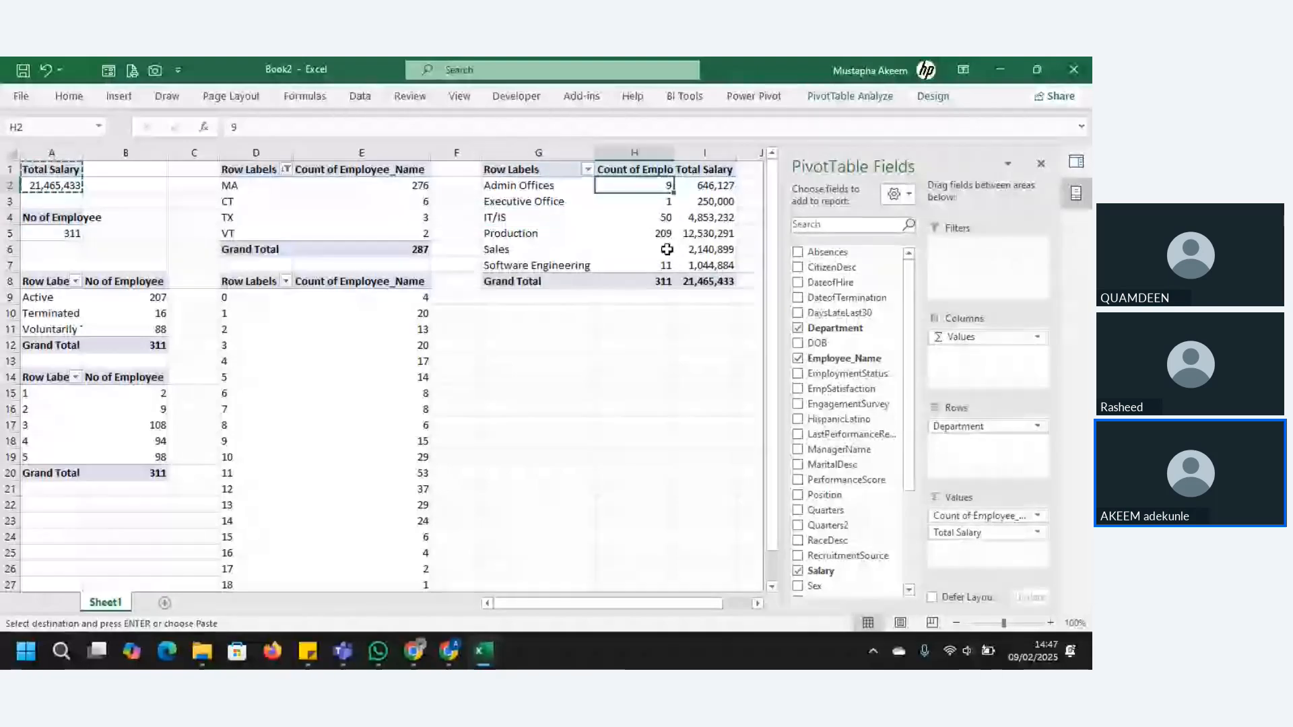
{"action": "left_click", "coordinate": [732, 251]}
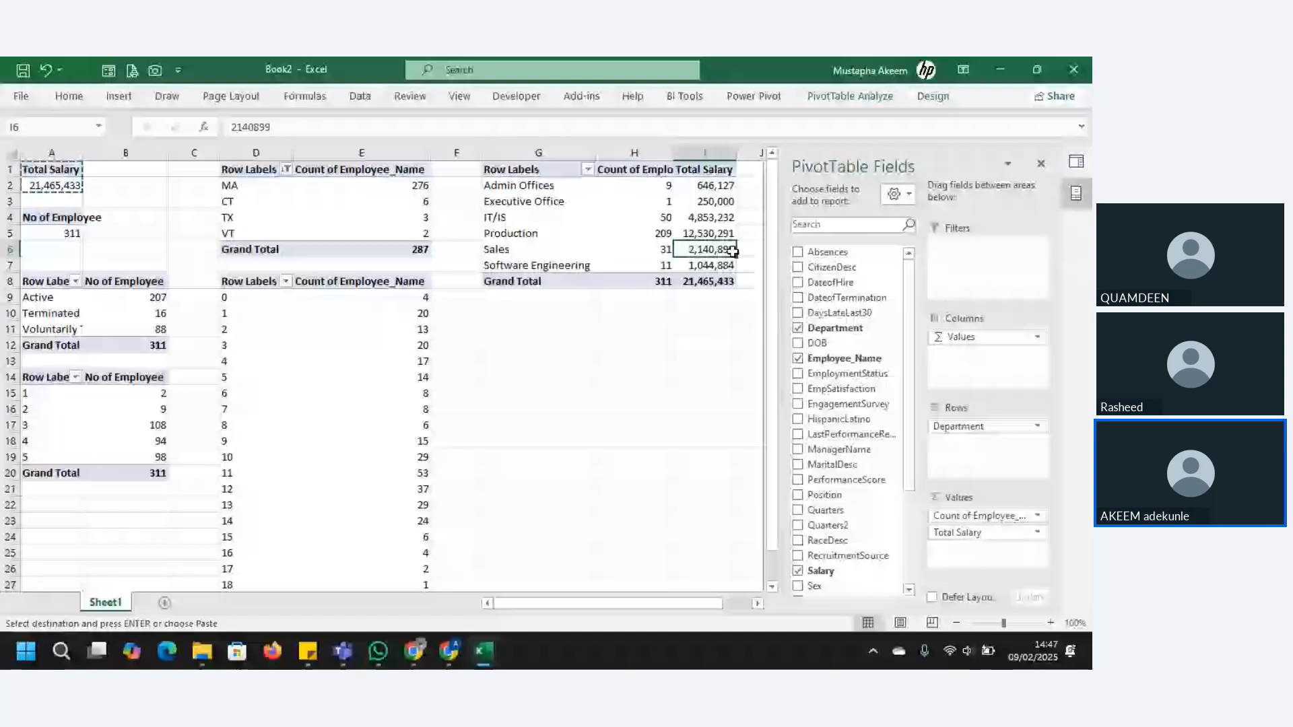
{"action": "key", "text": "Down"}
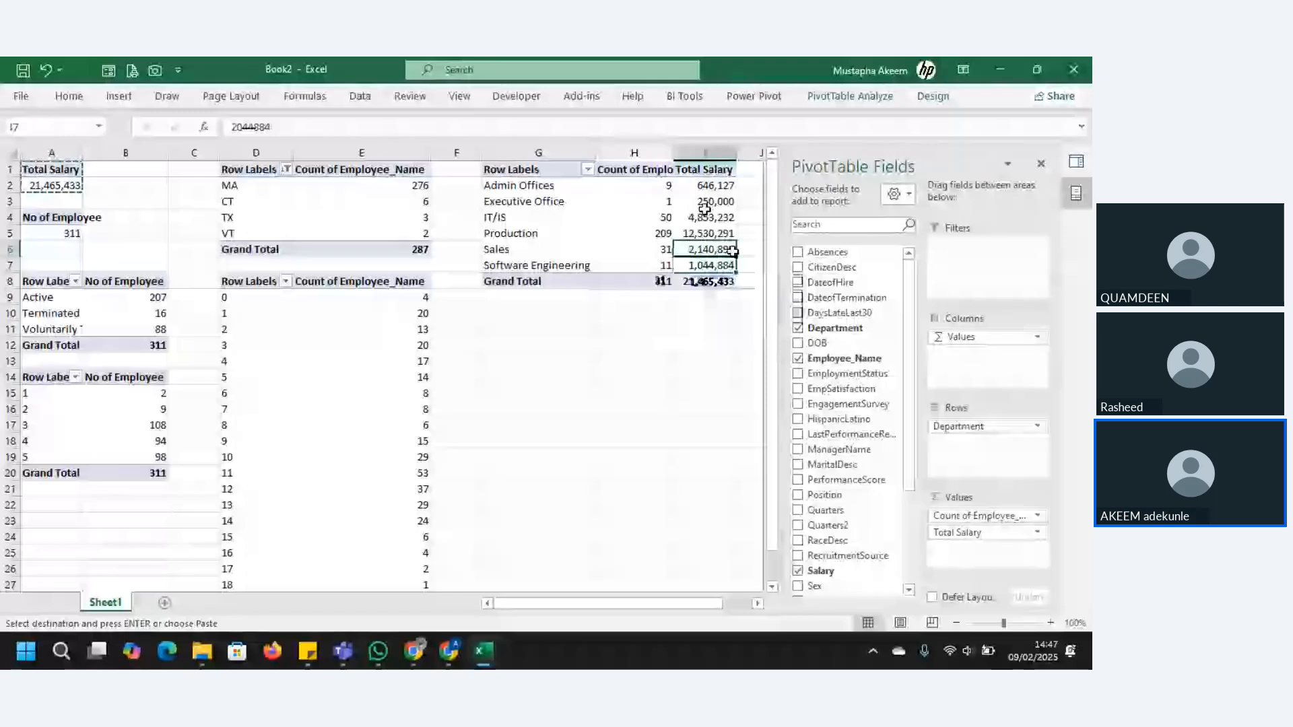
{"action": "left_click", "coordinate": [664, 219]}
{"action": "left_click_drag", "start_coordinate": [663, 203], "coordinate": [707, 203]}
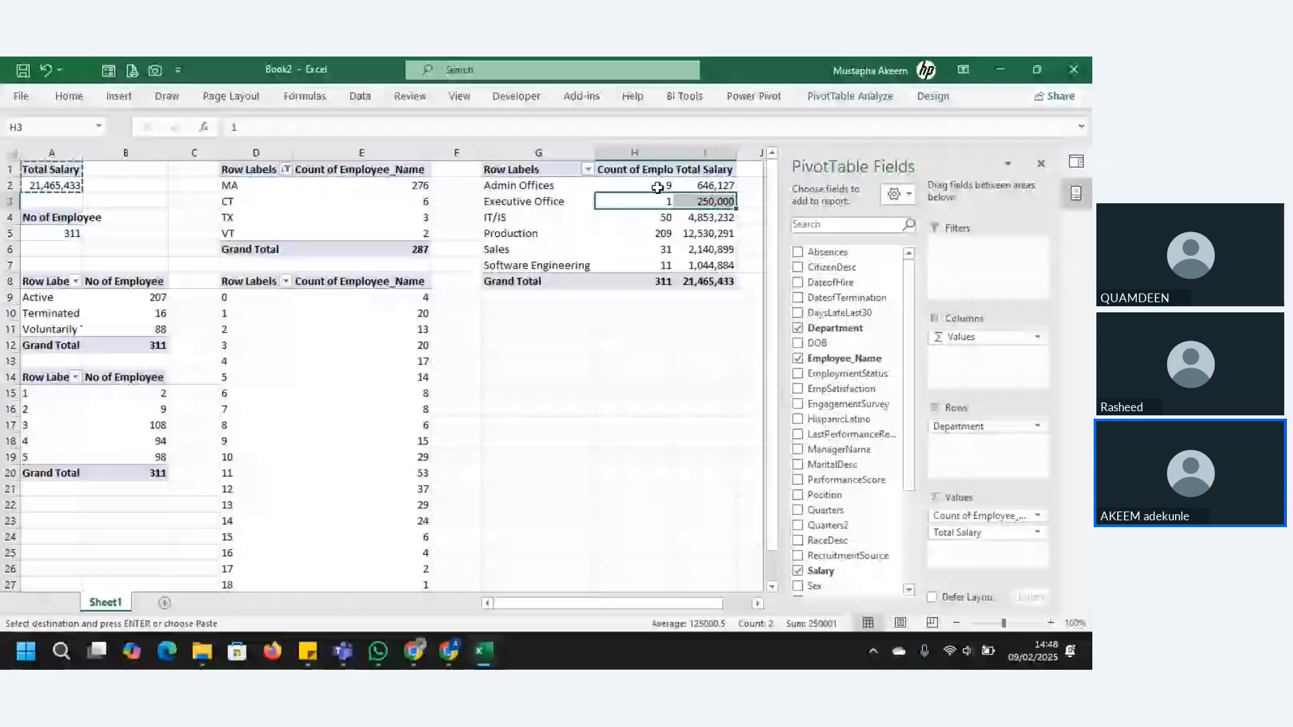
{"action": "mouse_move", "coordinate": [665, 264]}
{"action": "left_mouse_down"}
{"action": "mouse_move", "coordinate": [706, 264]}
{"action": "mouse_move", "coordinate": [671, 253]}
{"action": "left_mouse_up"}
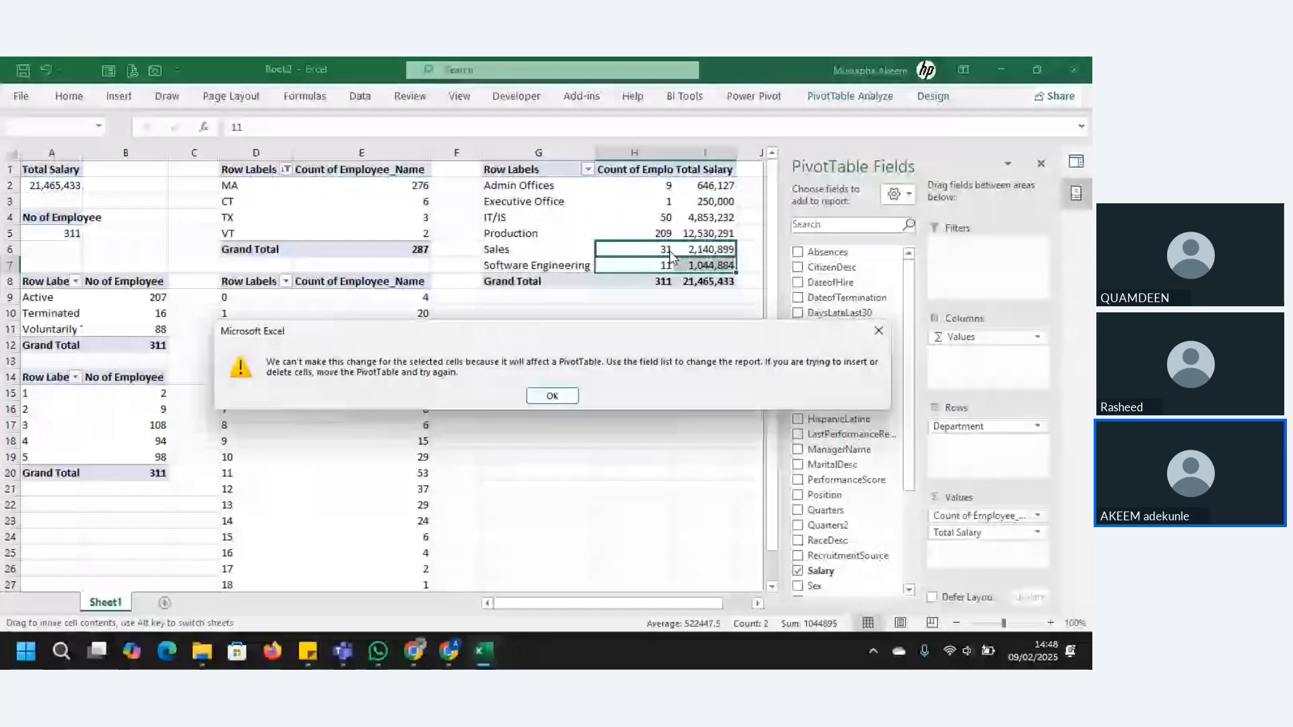
{"action": "left_click", "coordinate": [888, 330]}
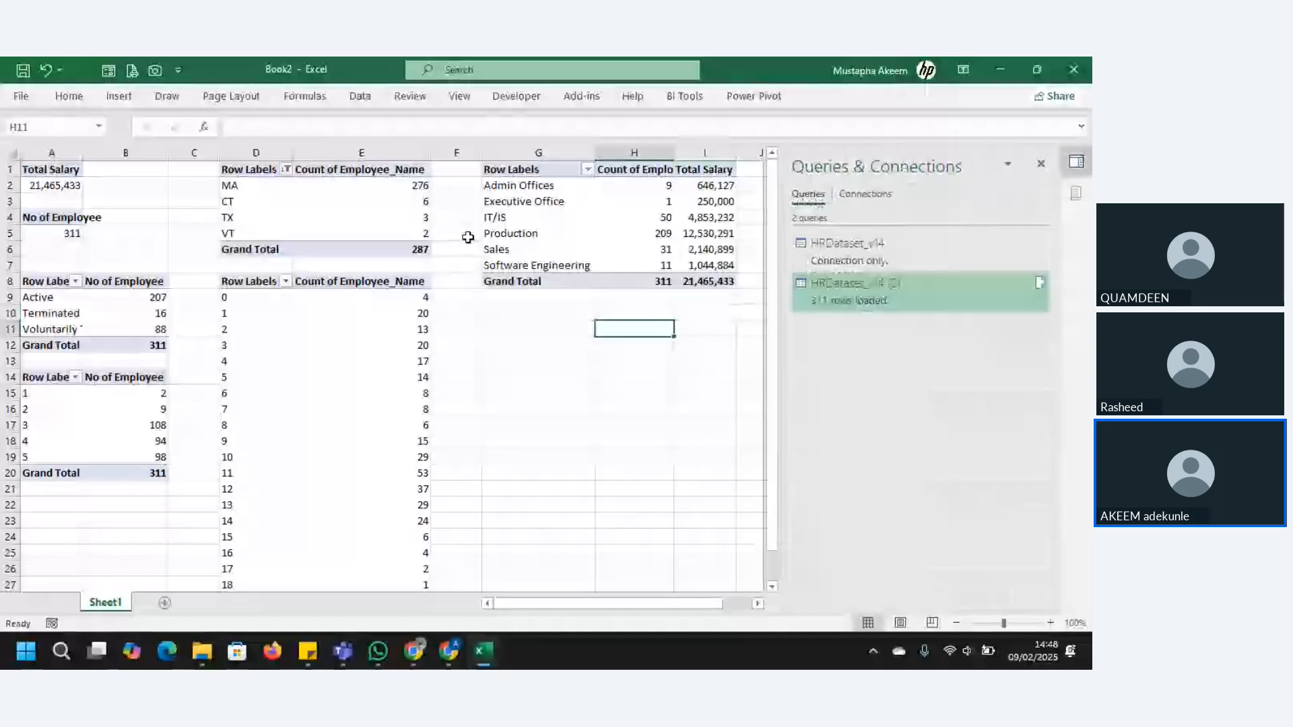
Copy the No of Employee PivotTable at A4 to cell G10, below the department PivotTable
{"action": "left_click", "coordinate": [52, 219]}
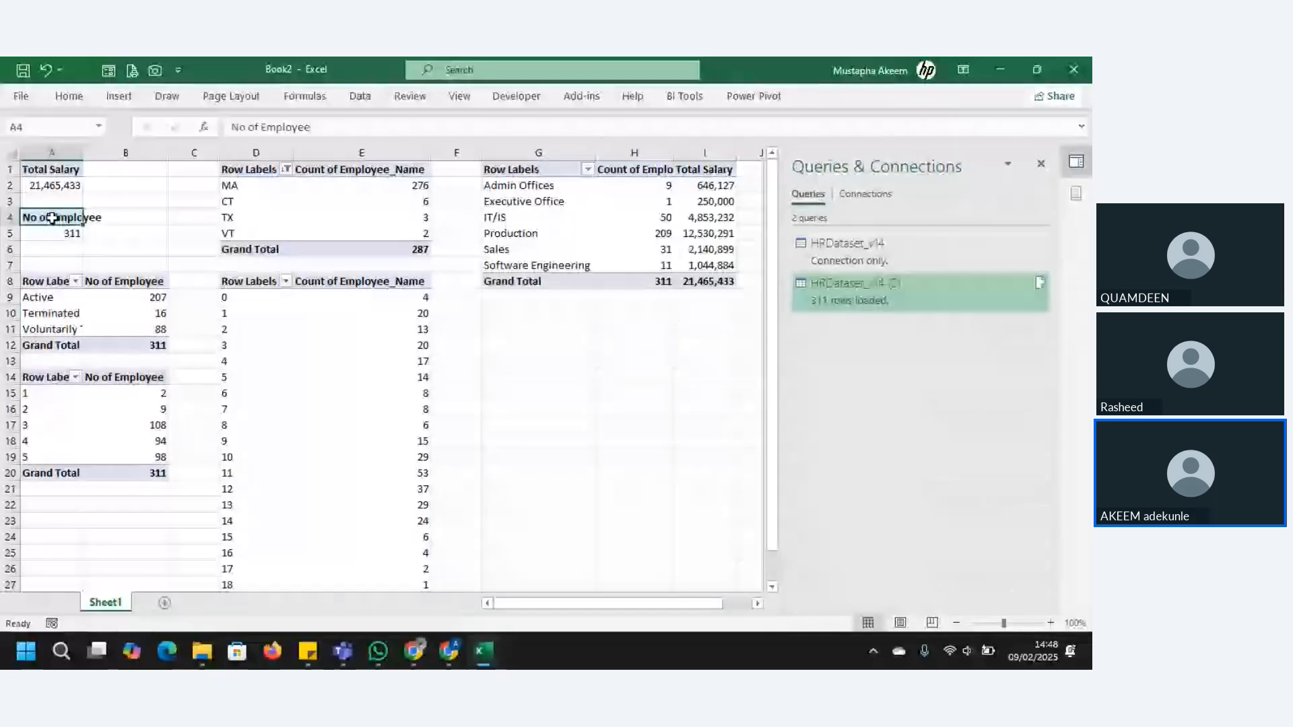
{"action": "left_click_drag", "start_coordinate": [52, 219], "coordinate": [56, 230]}
{"action": "key", "text": "ctrl+c"}
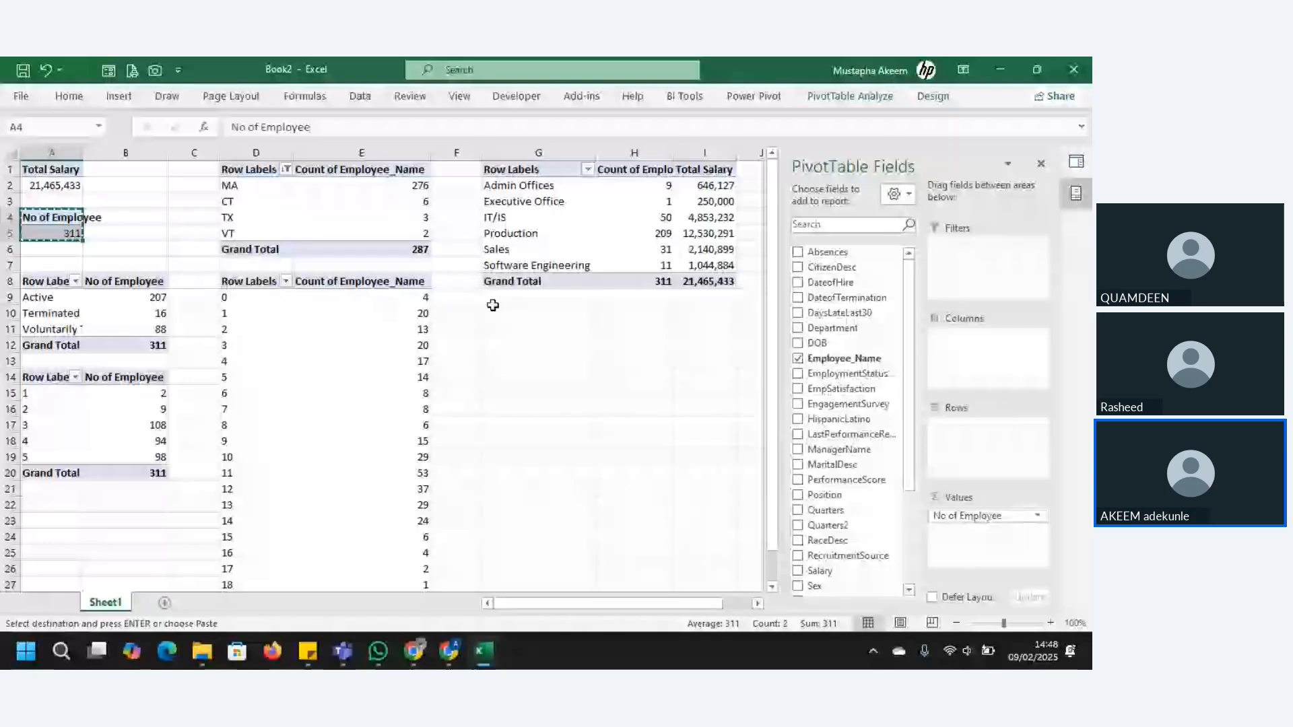
{"action": "left_click", "coordinate": [506, 313]}
{"action": "key", "text": "ctrl+v"}
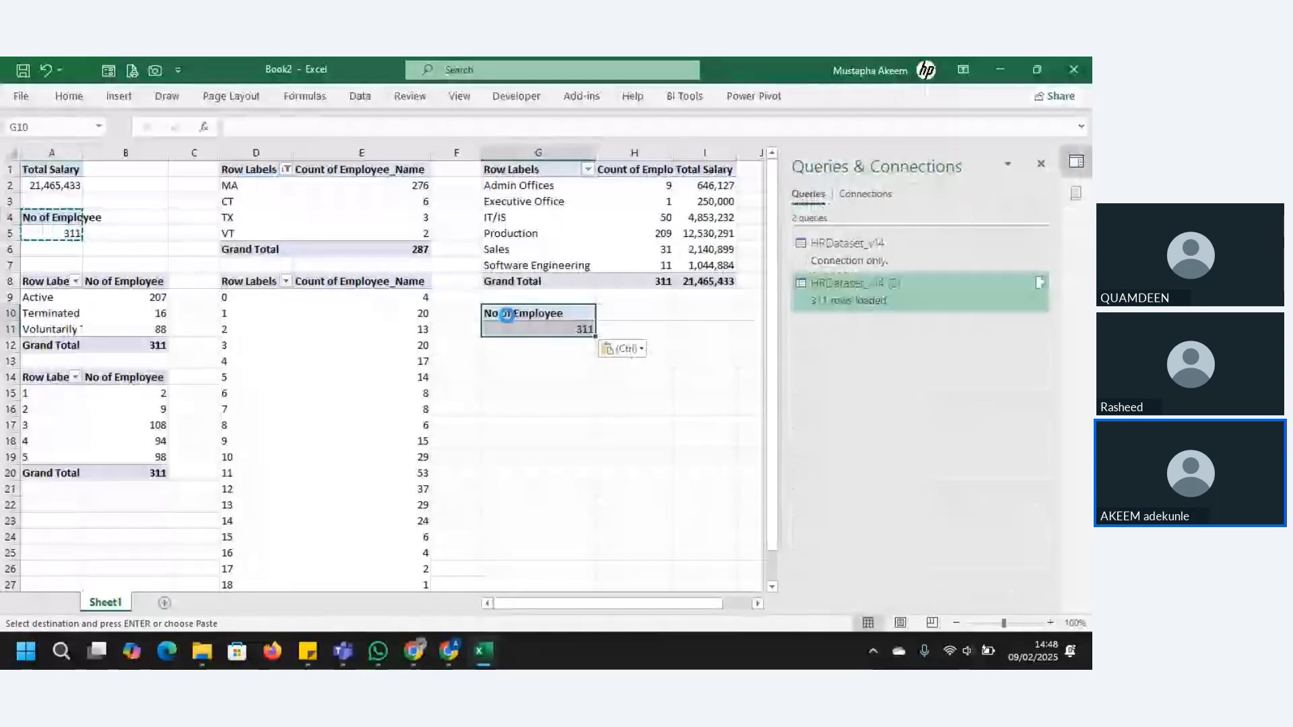
Break the No of Employee PivotTable at G10 down by TermReason as rows
{"action": "left_click_drag", "start_coordinate": [908, 388], "coordinate": [910, 490]}
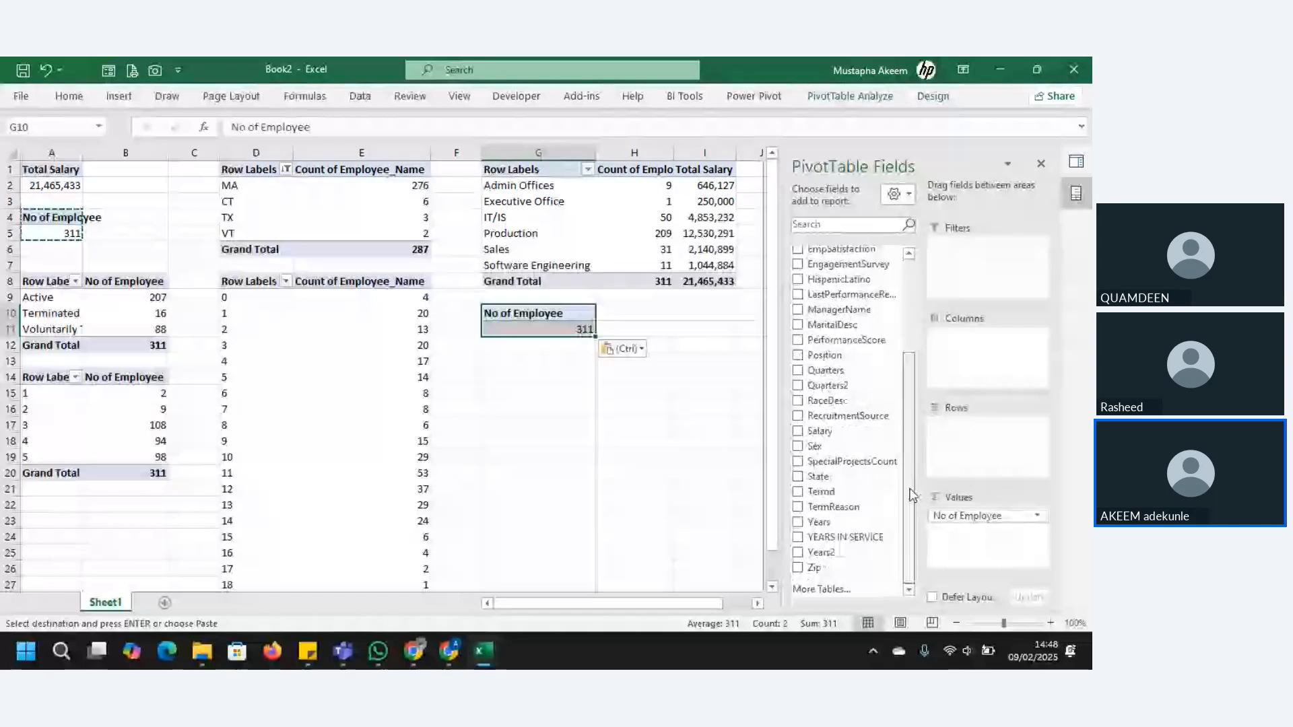
{"action": "left_click_drag", "start_coordinate": [912, 495], "coordinate": [913, 357]}
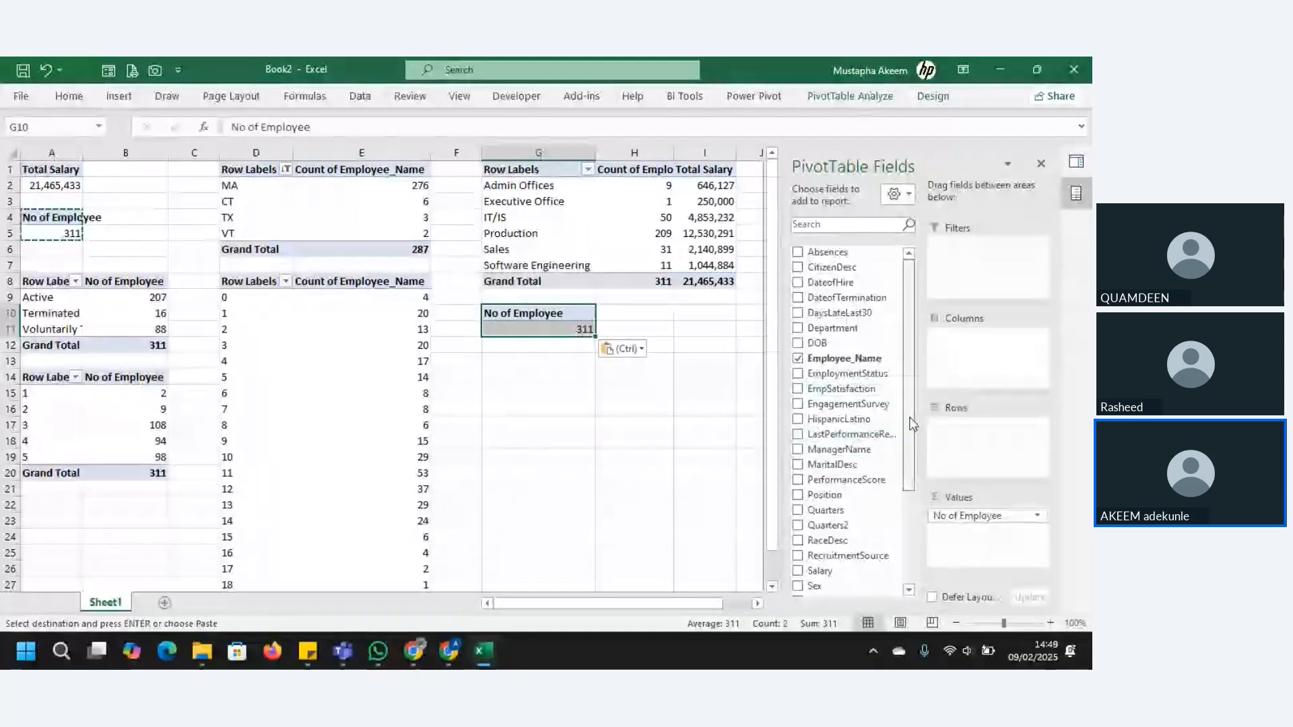
{"action": "scroll", "coordinate": [913, 423], "scroll_direction": "down", "scroll_amount": 3}
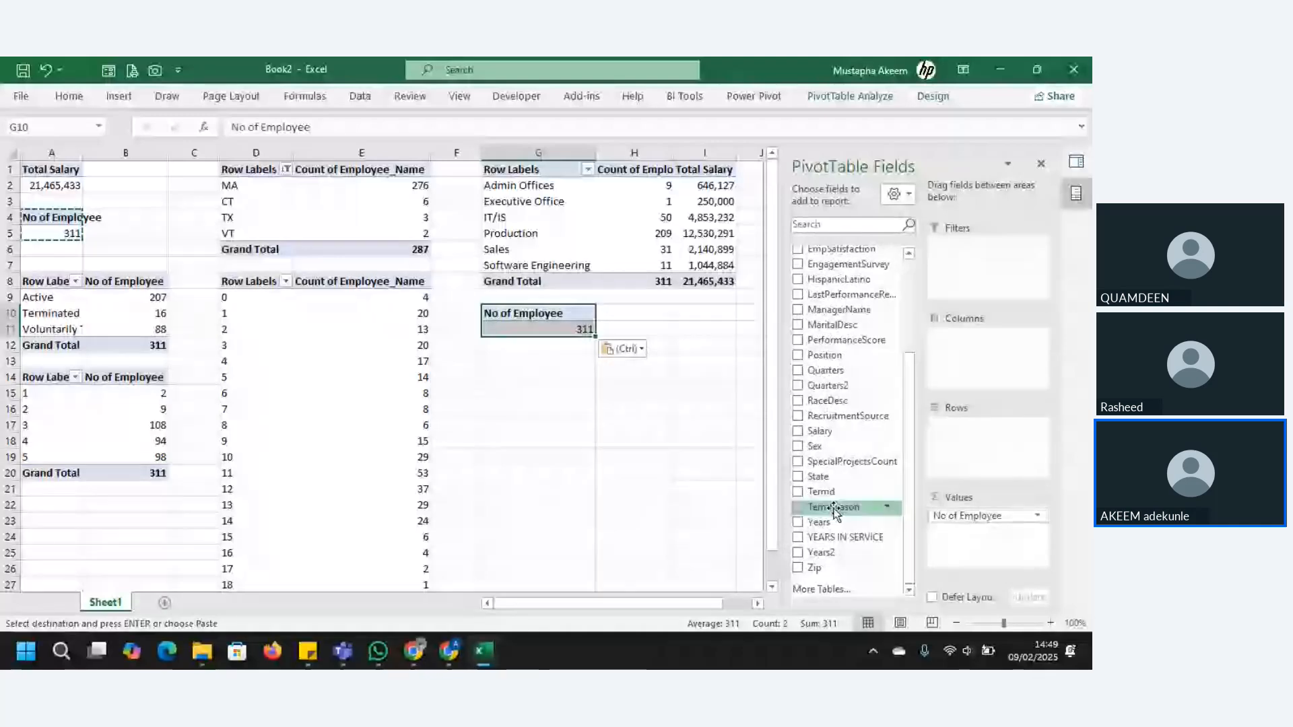
{"action": "left_click_drag", "start_coordinate": [836, 510], "coordinate": [997, 428]}
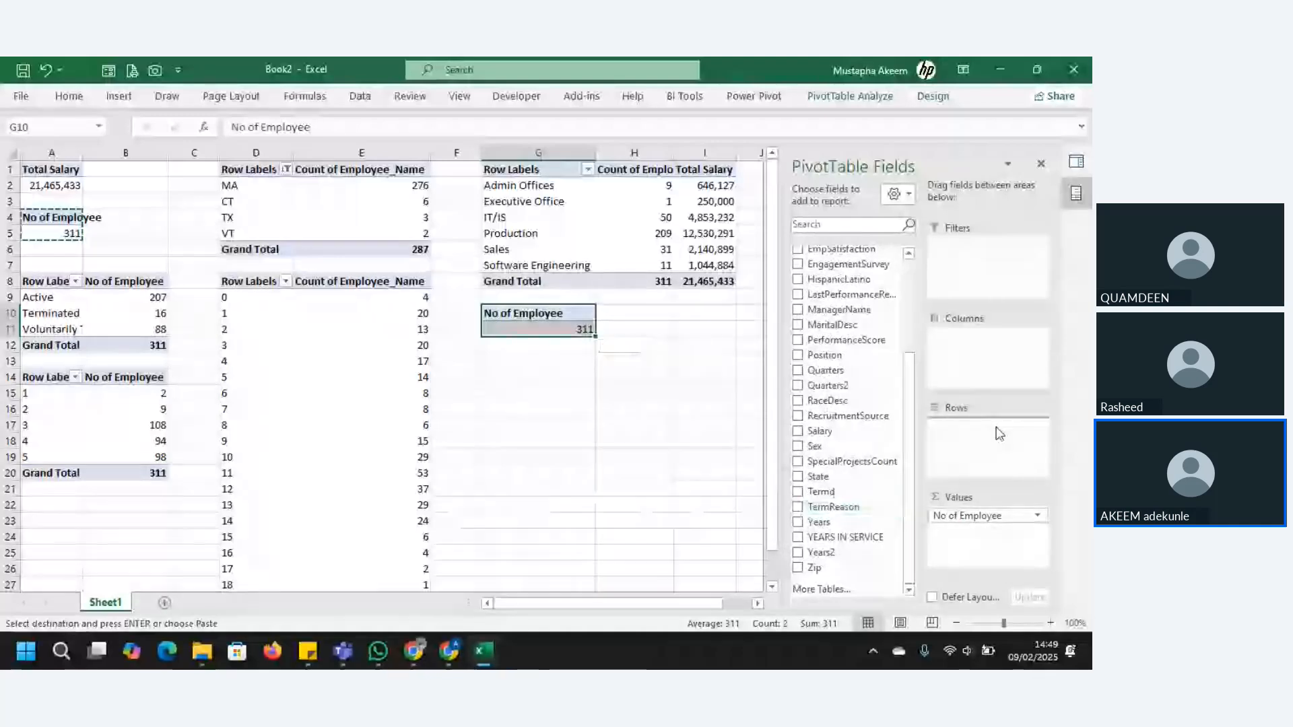
{"action": "left_click_drag", "start_coordinate": [999, 433], "coordinate": [999, 431]}
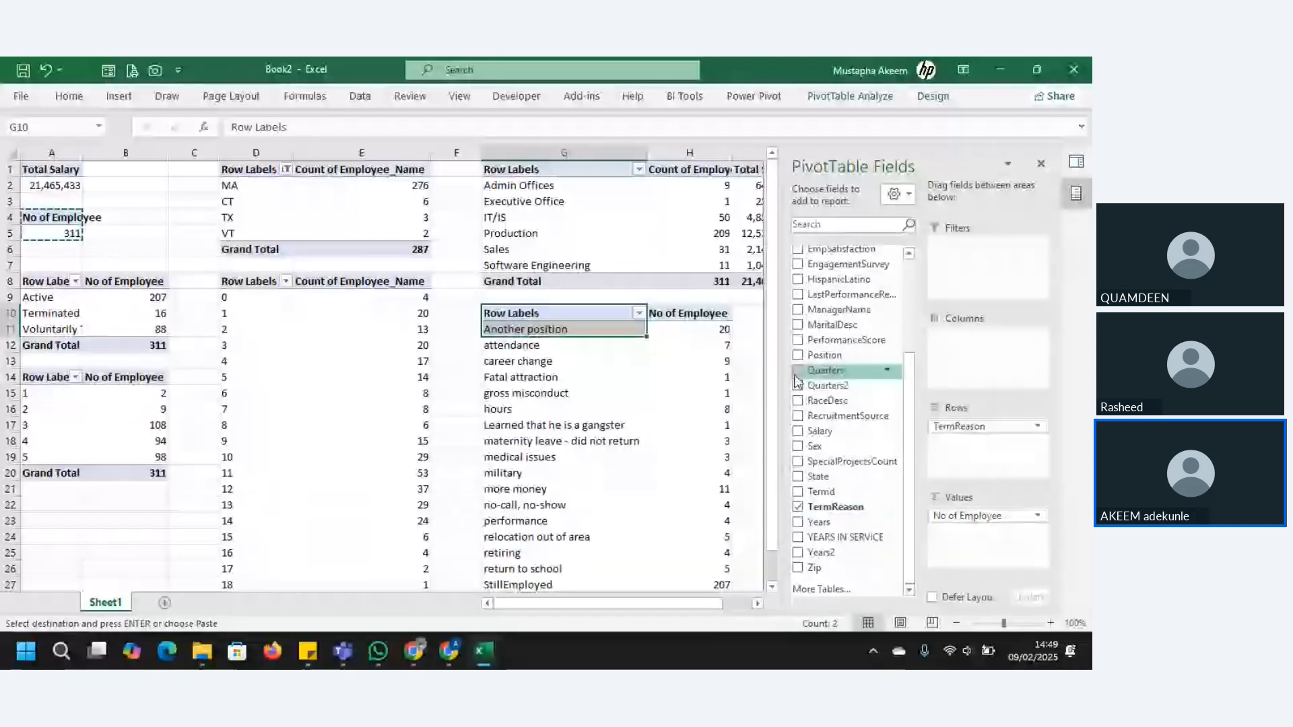
{"action": "left_click_drag", "start_coordinate": [775, 384], "coordinate": [772, 332]}
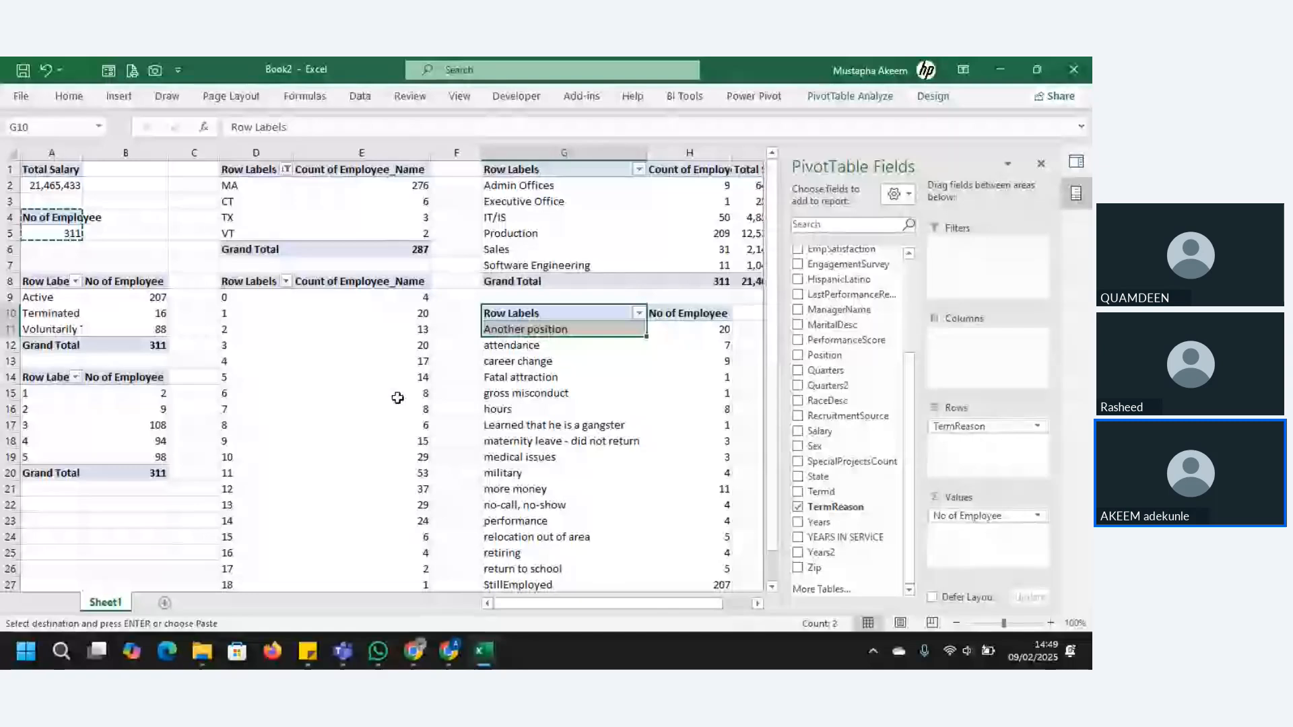
{"action": "left_click", "coordinate": [33, 524]}
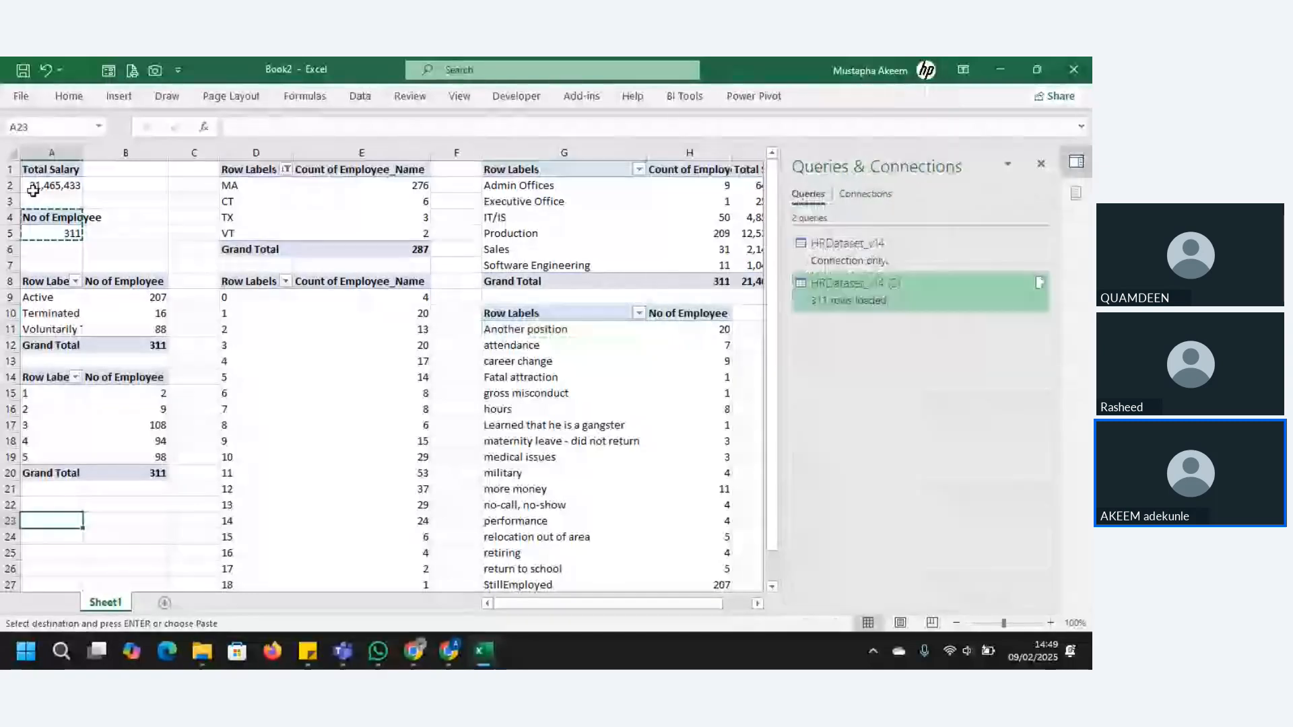
{"action": "left_click_drag", "start_coordinate": [39, 169], "coordinate": [46, 182]}
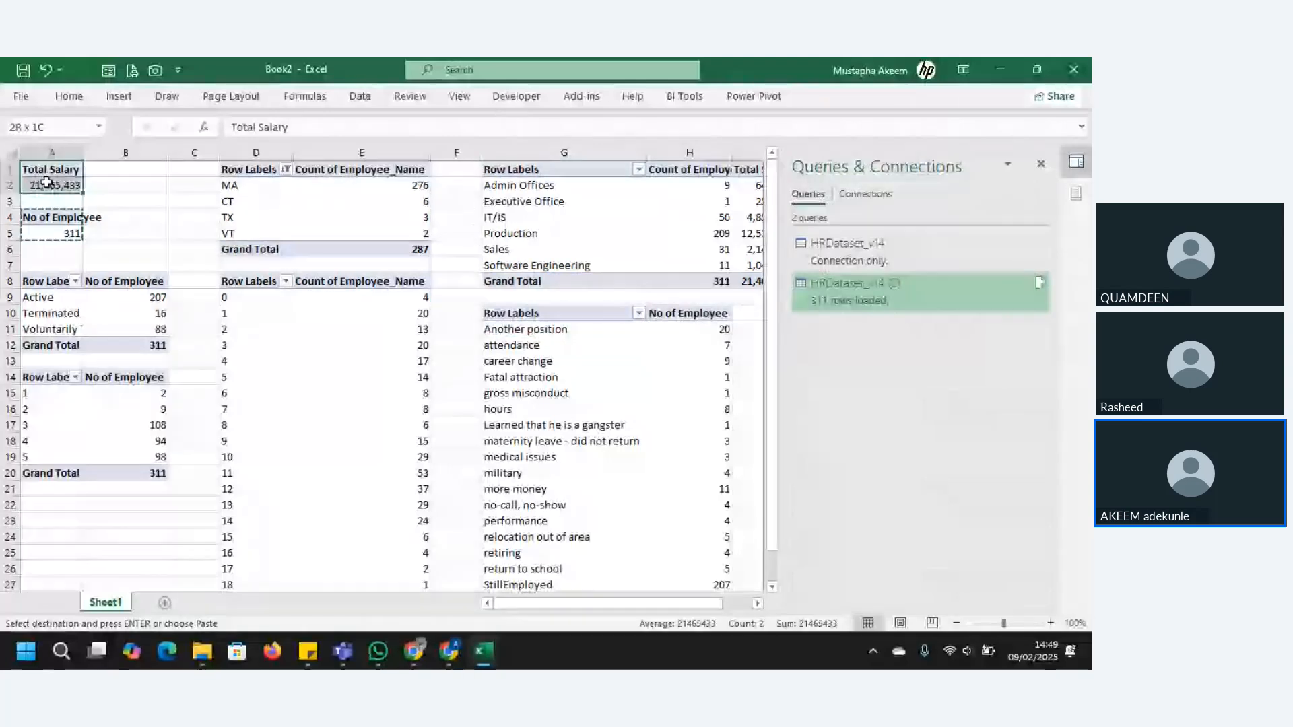
{"action": "left_click_drag", "start_coordinate": [46, 182], "coordinate": [47, 184]}
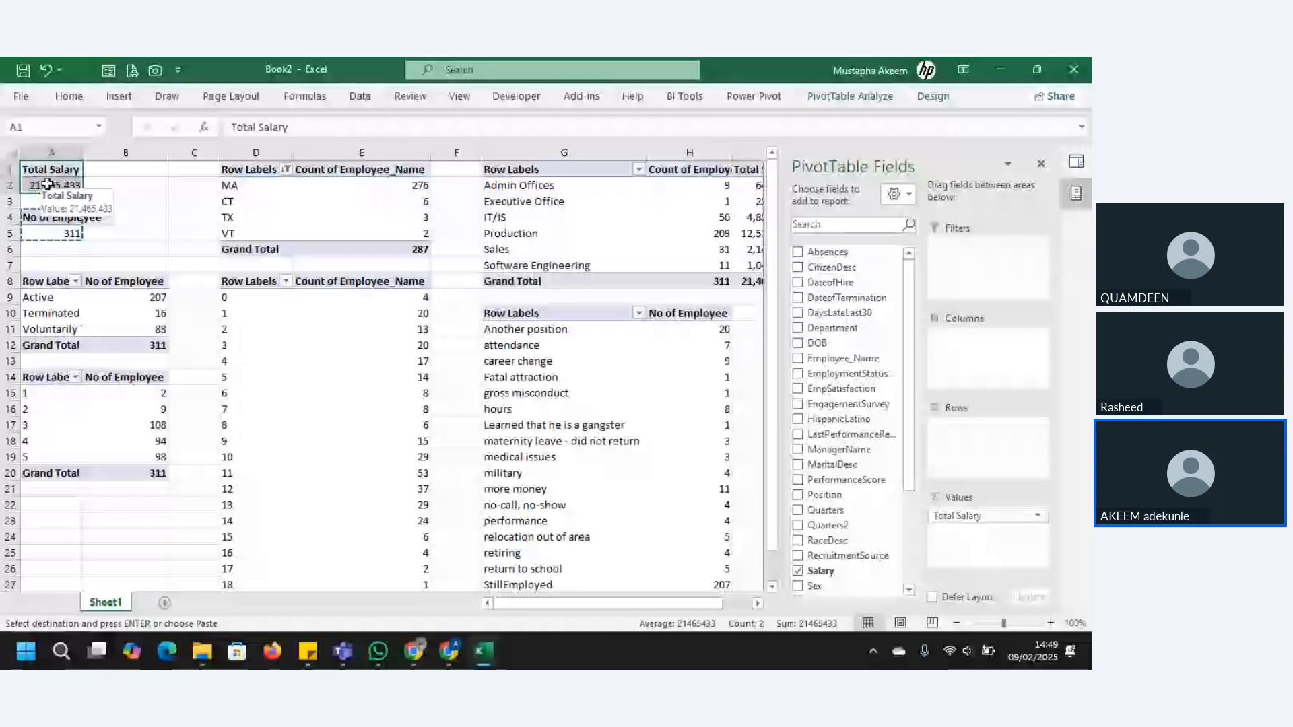
{"action": "key", "text": "ctrl+c"}
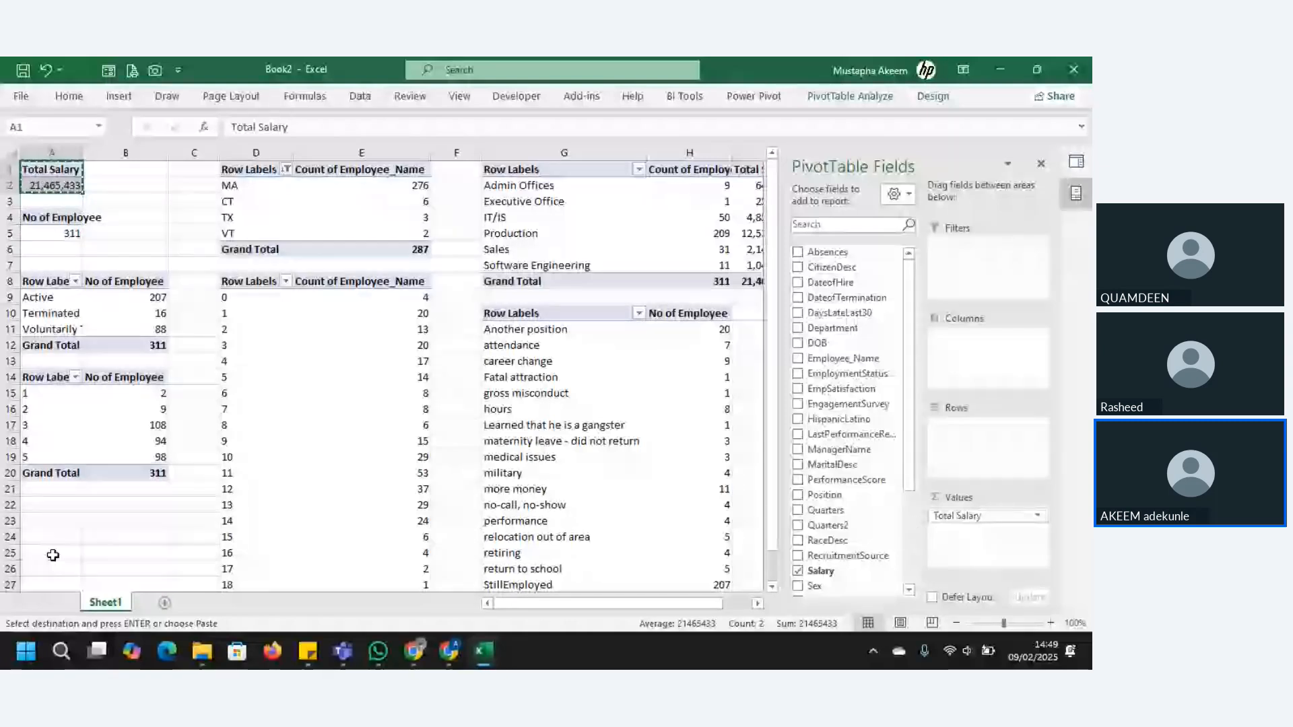
{"action": "left_click_drag", "start_coordinate": [54, 217], "coordinate": [57, 234]}
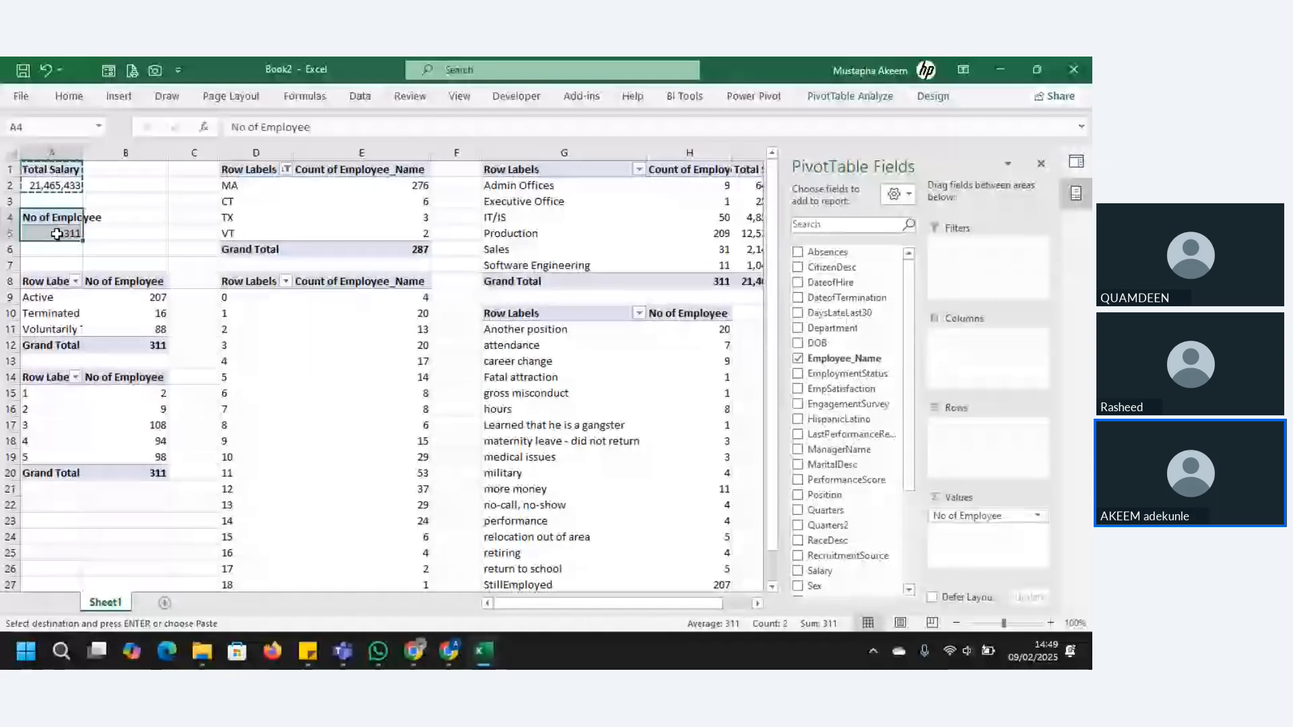
{"action": "key", "text": "ctrl+v"}
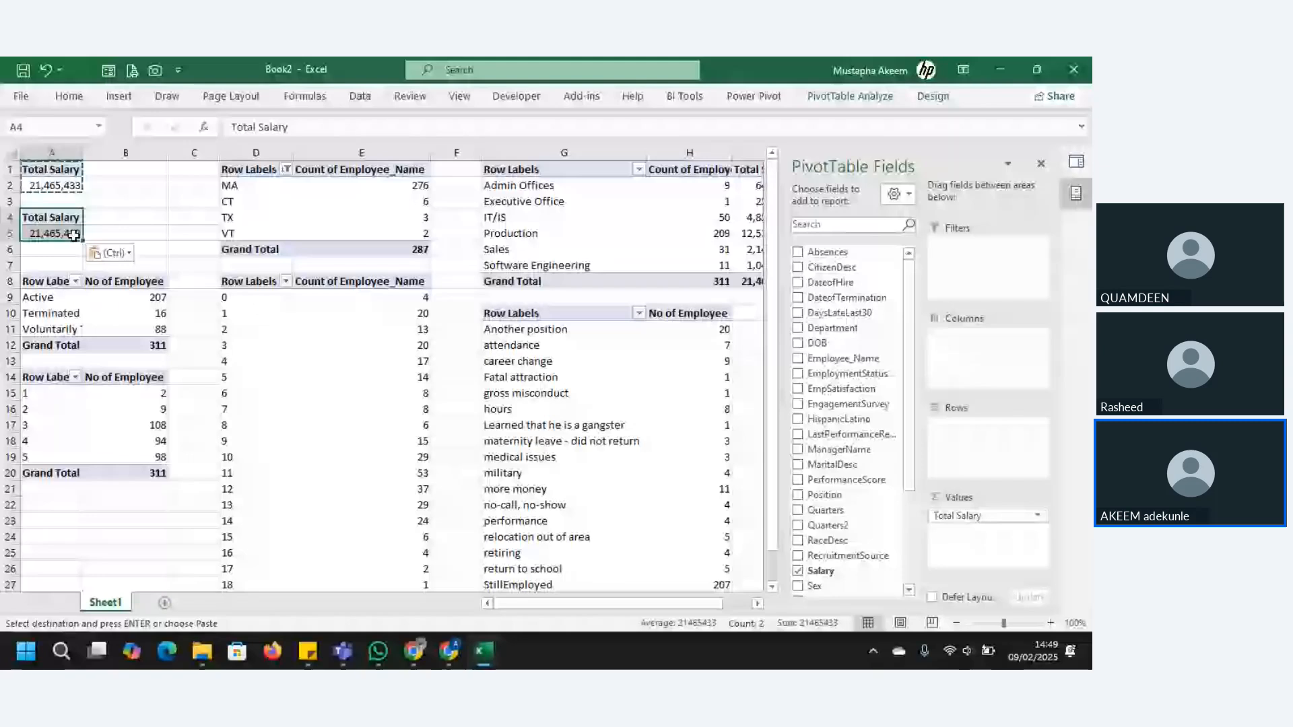
{"action": "key", "text": "ctrl+z"}
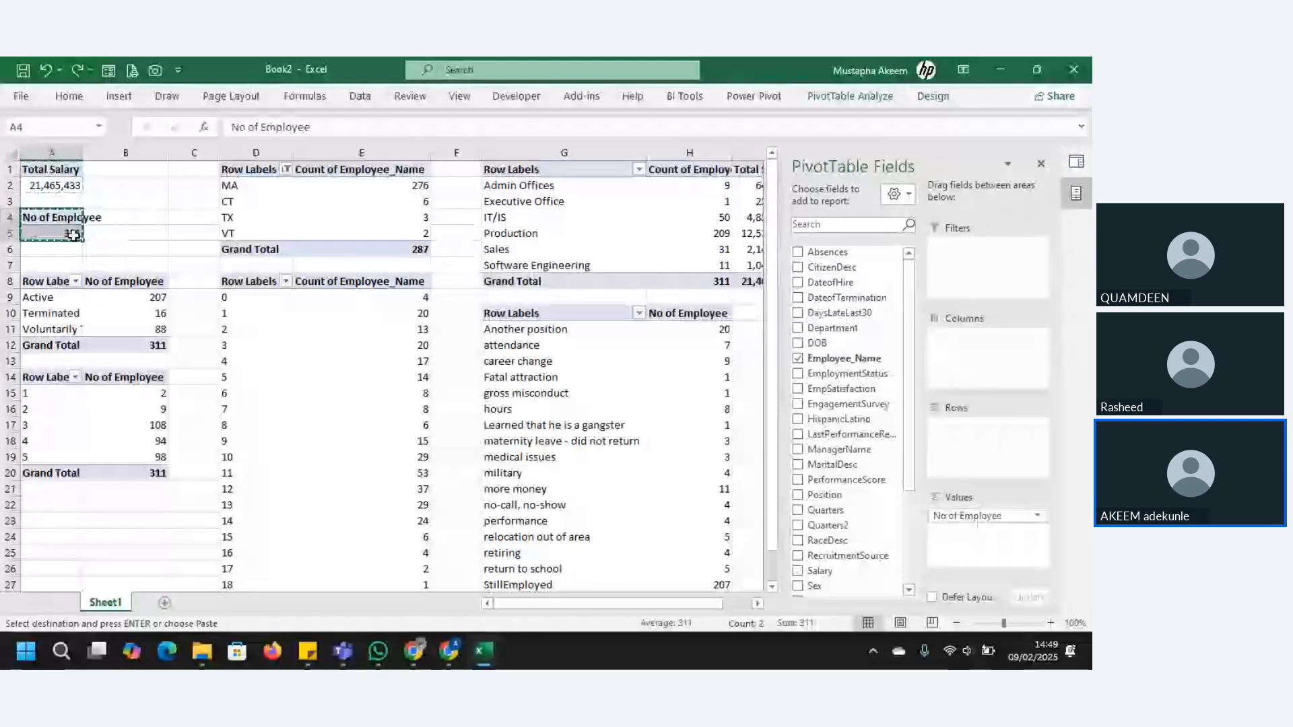
Paste a copy of the No of Employee PivotTable at A22 and remove Employee_Name from the copy's values
{"action": "left_click", "coordinate": [51, 505]}
{"action": "key", "text": "ctrl+v"}
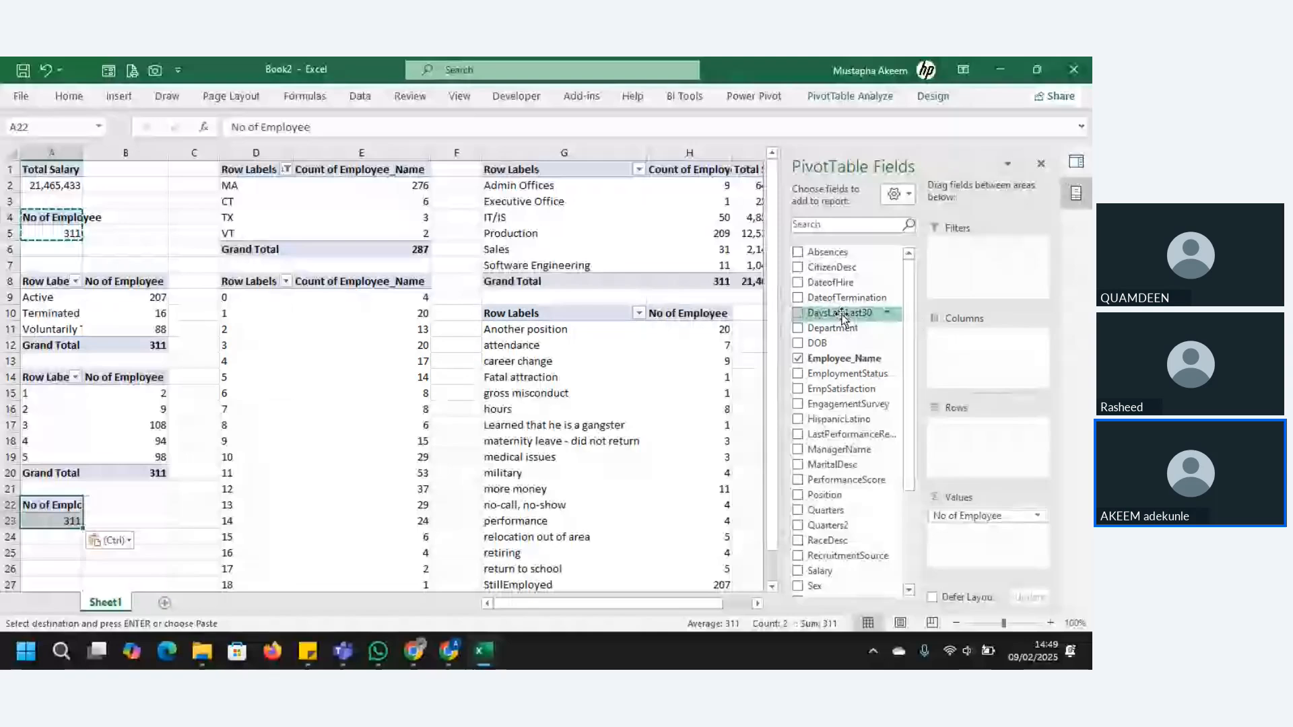
{"action": "left_click", "coordinate": [798, 358]}
{"action": "scroll", "coordinate": [817, 493], "scroll_direction": "down", "scroll_amount": 2}
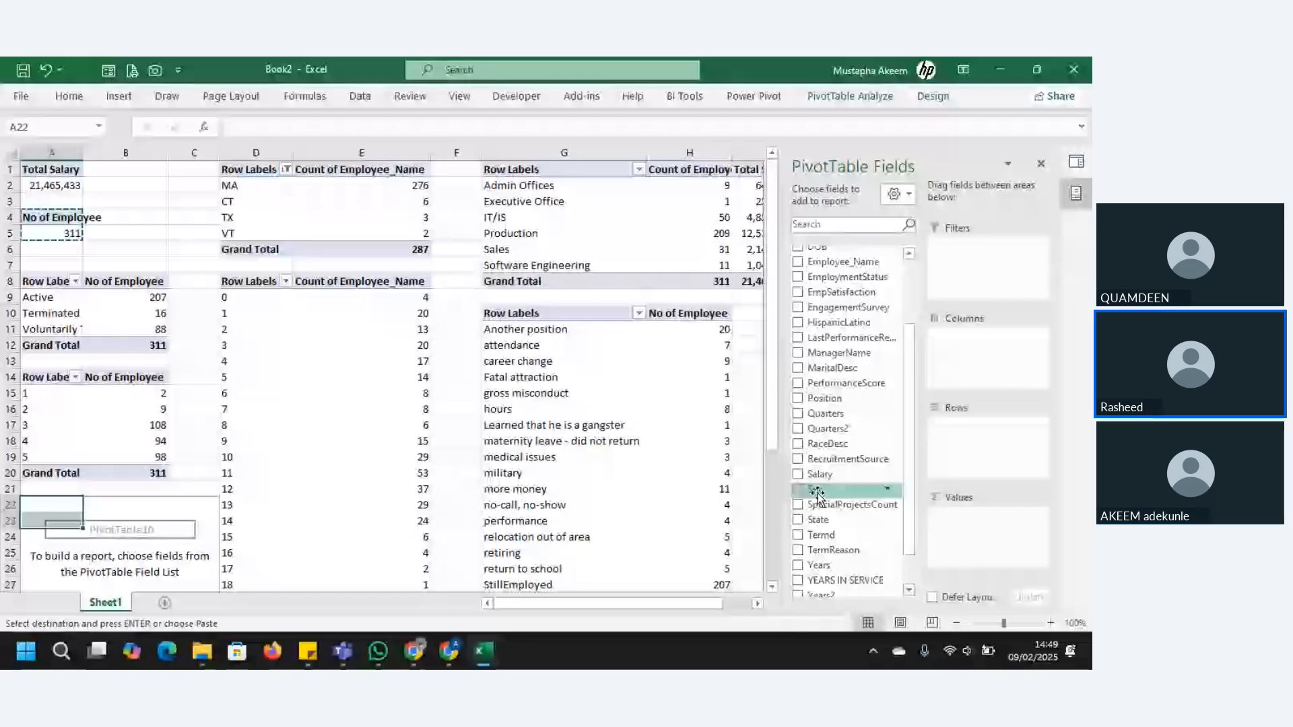
{"action": "left_click_drag", "start_coordinate": [817, 493], "coordinate": [976, 535]}
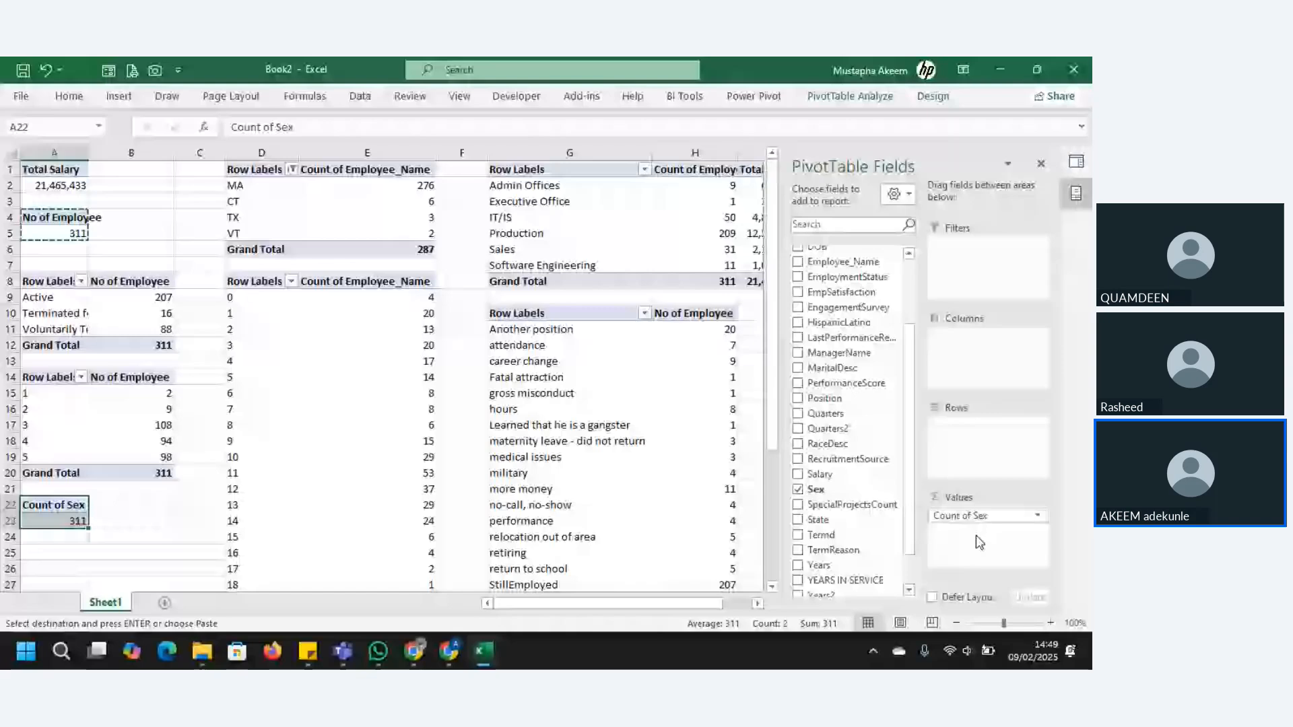
{"action": "key", "text": "ctrl+z"}
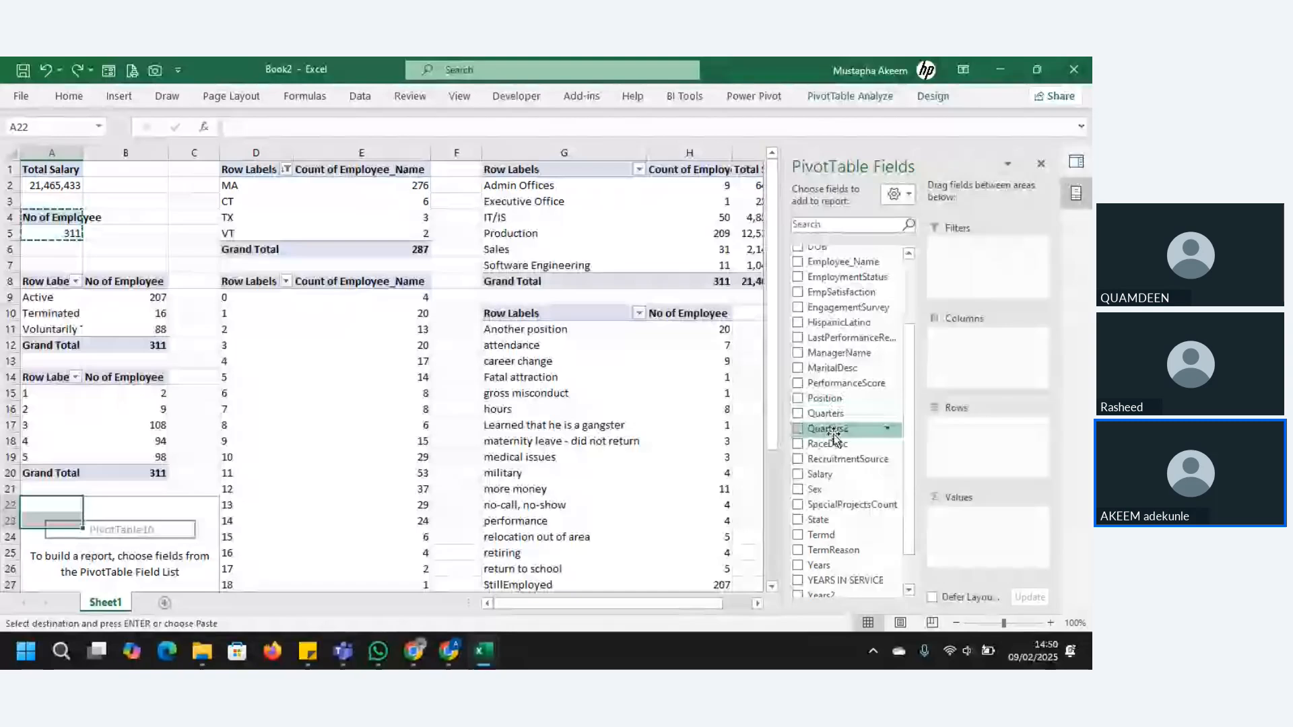
Count Employee_Name by Sex as rows in the empty PivotTable at A22, and narrow column B
{"action": "left_click_drag", "start_coordinate": [843, 263], "coordinate": [977, 533]}
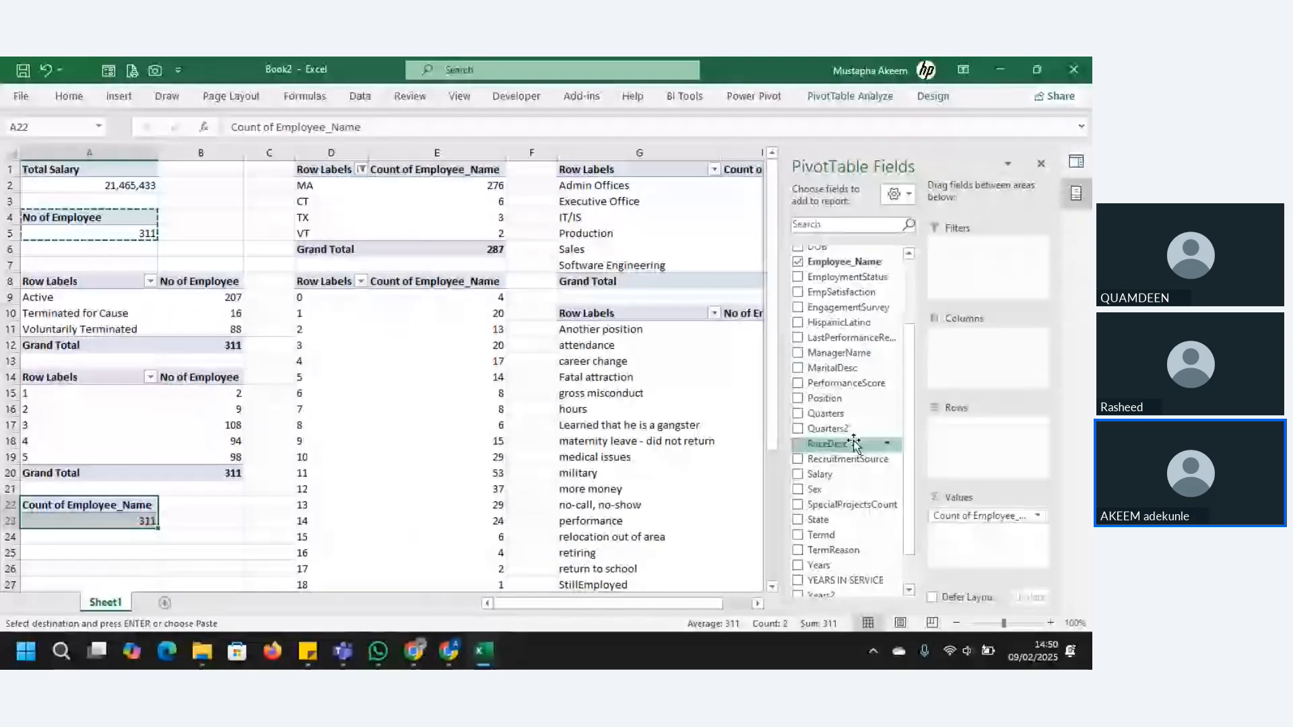
{"action": "left_click_drag", "start_coordinate": [816, 490], "coordinate": [964, 432]}
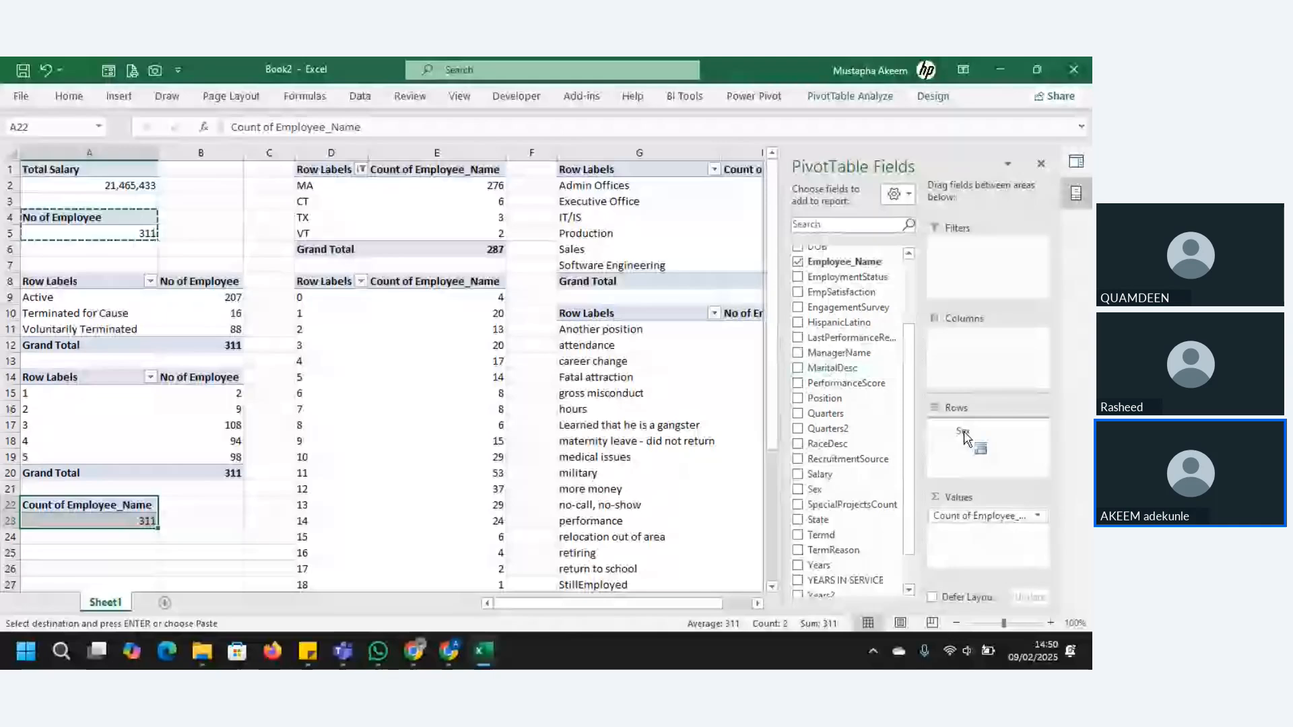
{"action": "left_click_drag", "start_coordinate": [964, 432], "coordinate": [964, 433]}
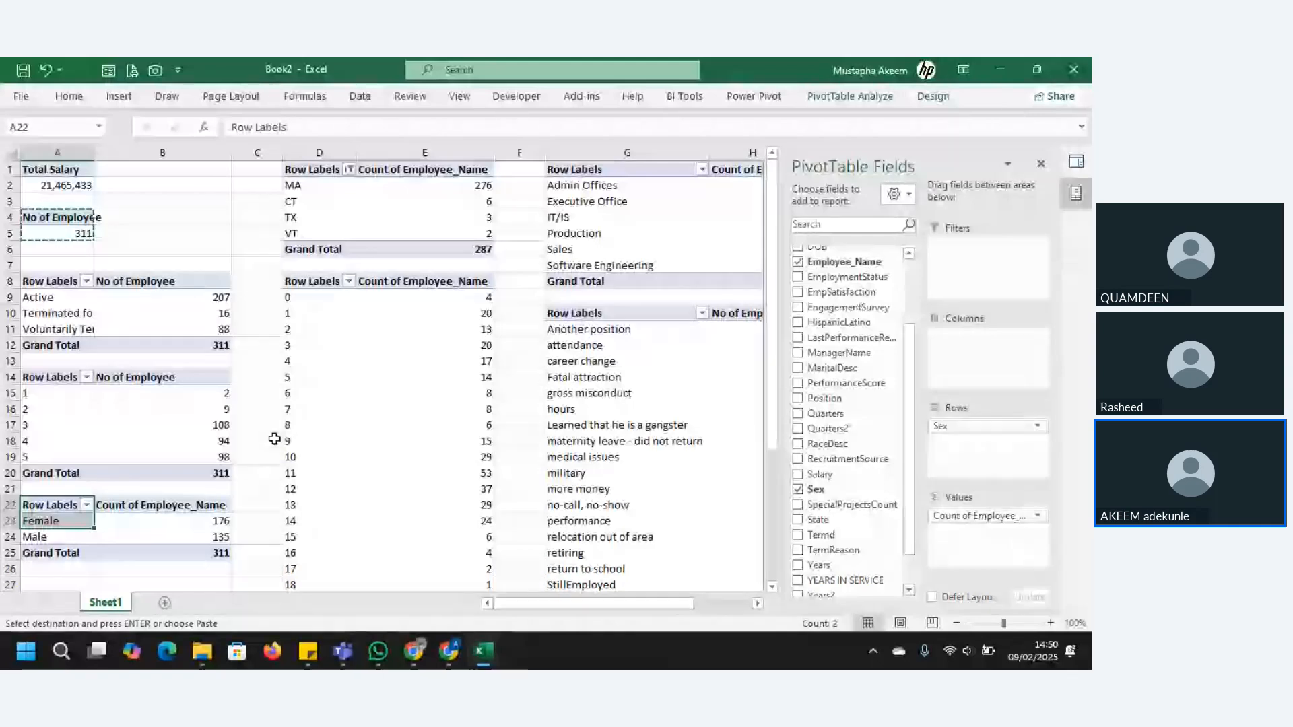
{"action": "left_click_drag", "start_coordinate": [231, 153], "coordinate": [192, 153]}
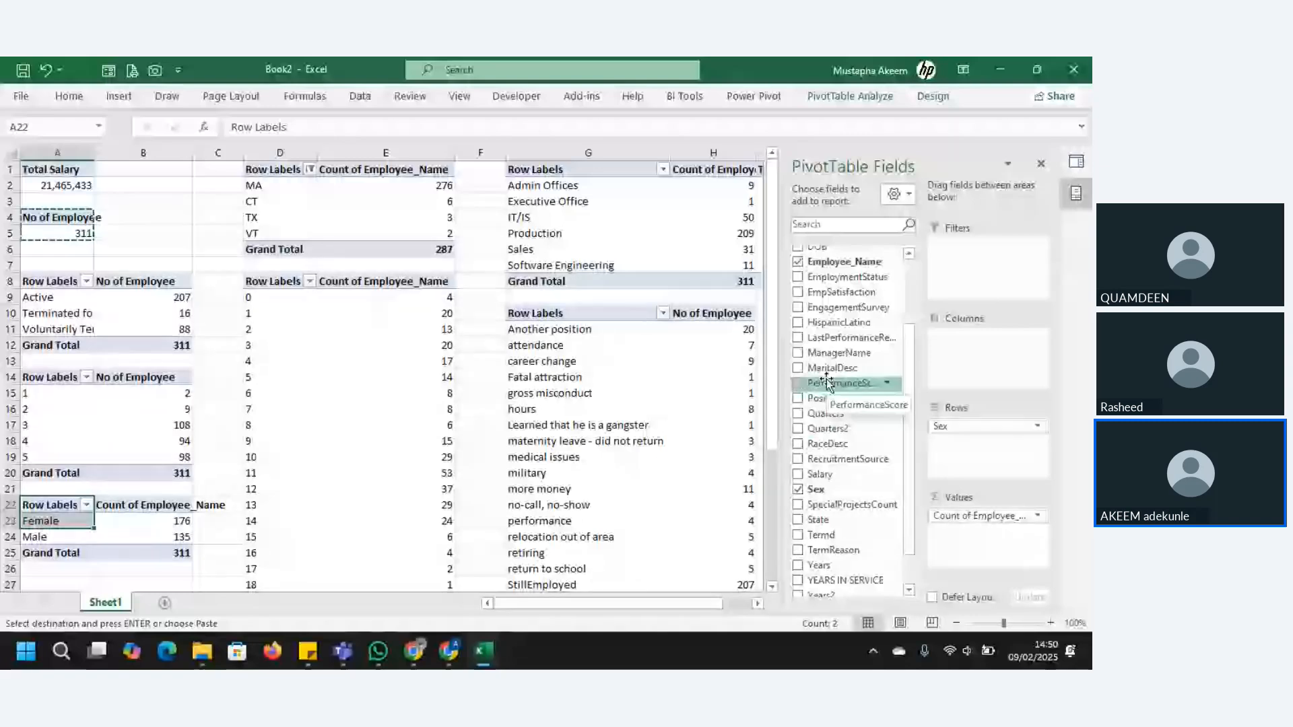
Paste another copy of the No of Employee PivotTable at A27 and break it down by MaritalDesc as rows
{"action": "left_click", "coordinate": [49, 583]}
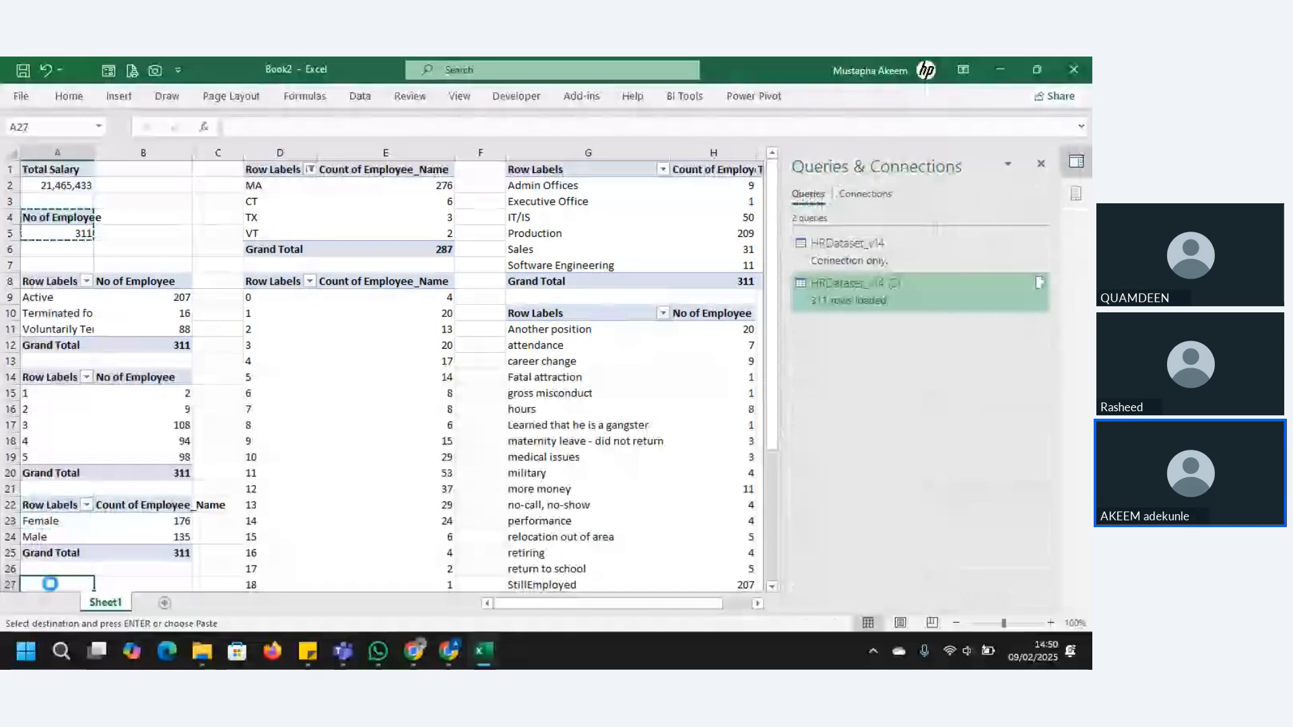
{"action": "key", "text": "ctrl+v"}
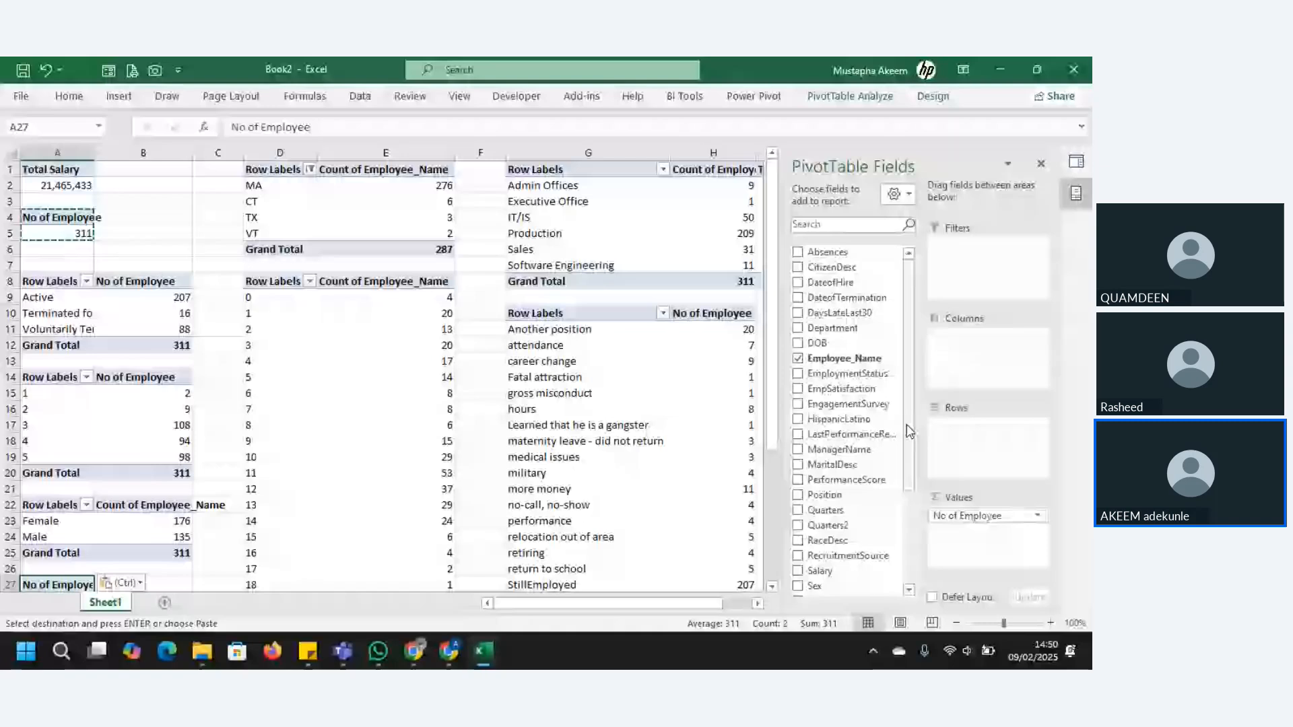
{"action": "left_click_drag", "start_coordinate": [910, 431], "coordinate": [903, 394]}
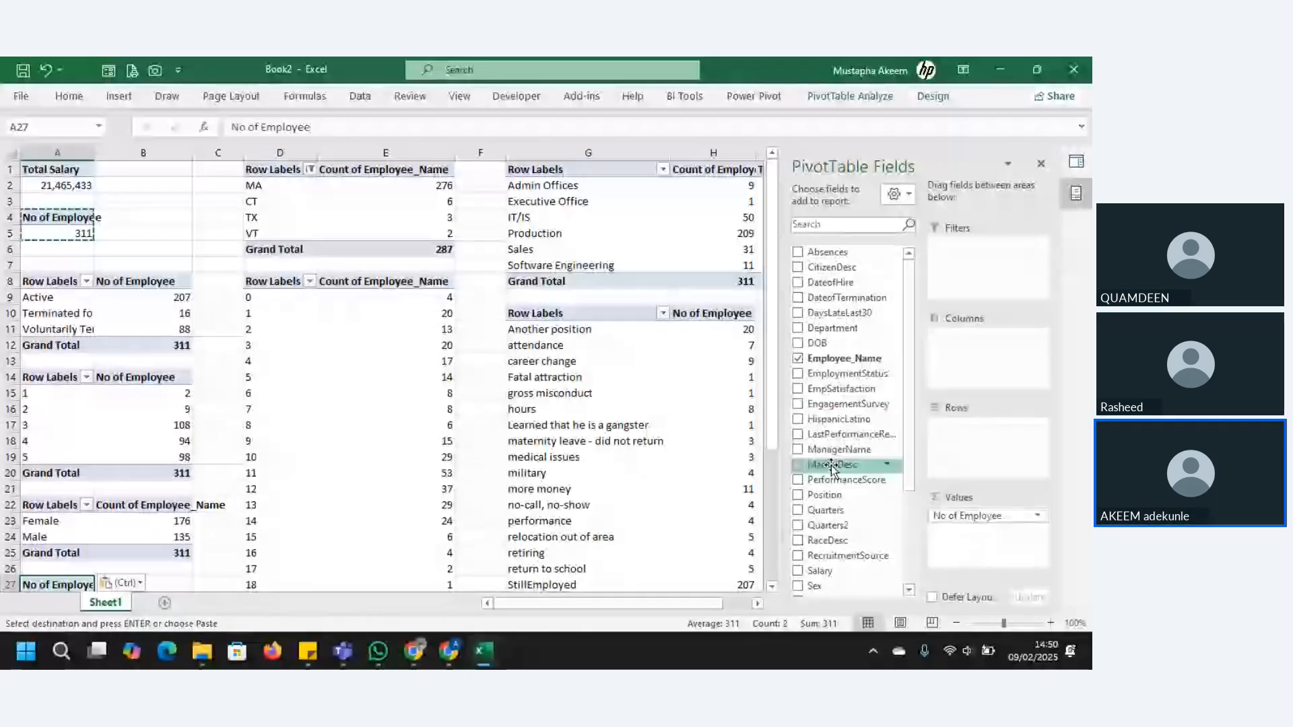
{"action": "left_click_drag", "start_coordinate": [834, 467], "coordinate": [967, 447]}
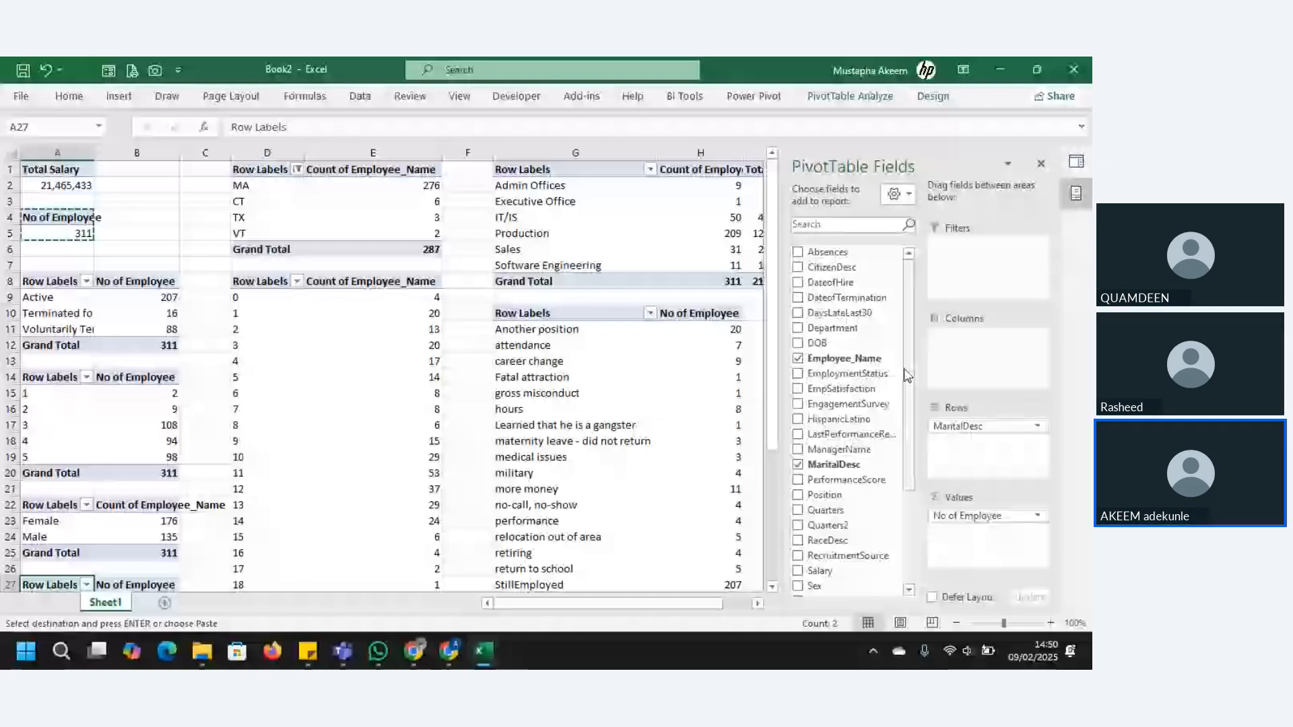
Paste a further copy of the No of Employee PivotTable at A36, below the marital status PivotTable
{"action": "left_click_drag", "start_coordinate": [908, 375], "coordinate": [914, 453]}
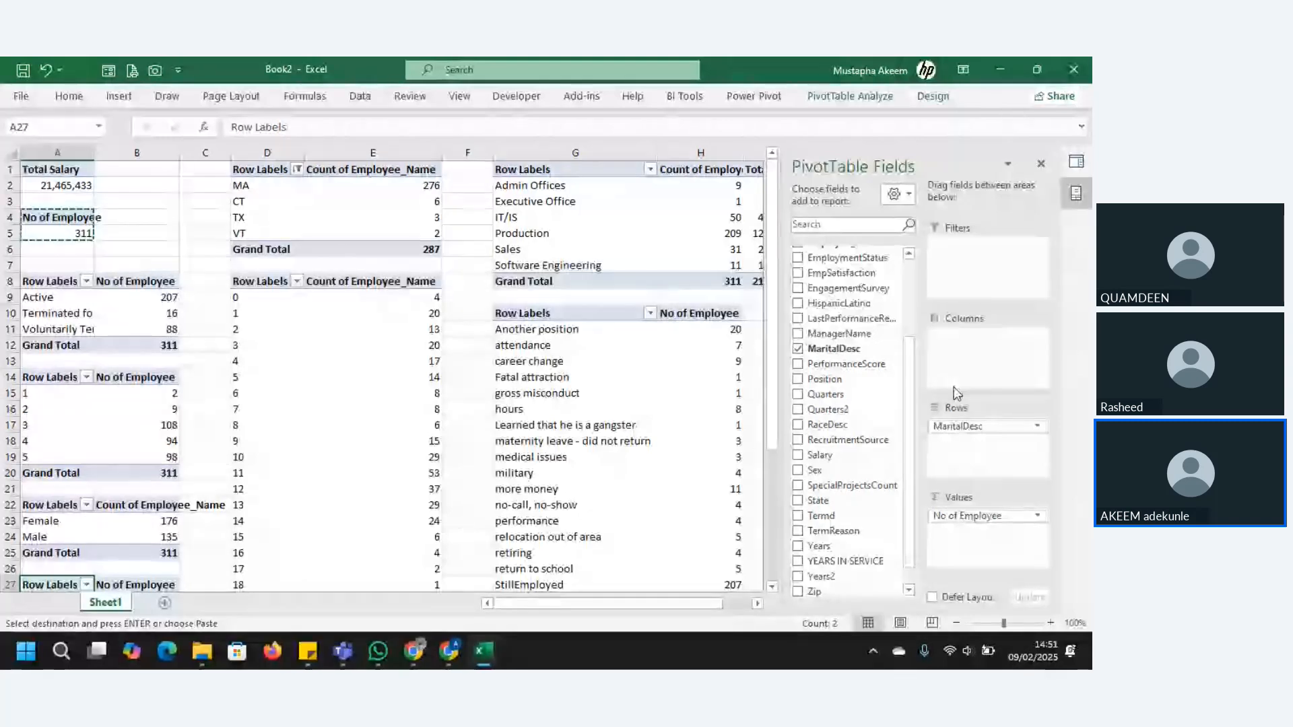
{"action": "scroll", "coordinate": [902, 357], "scroll_direction": "up", "scroll_amount": 2}
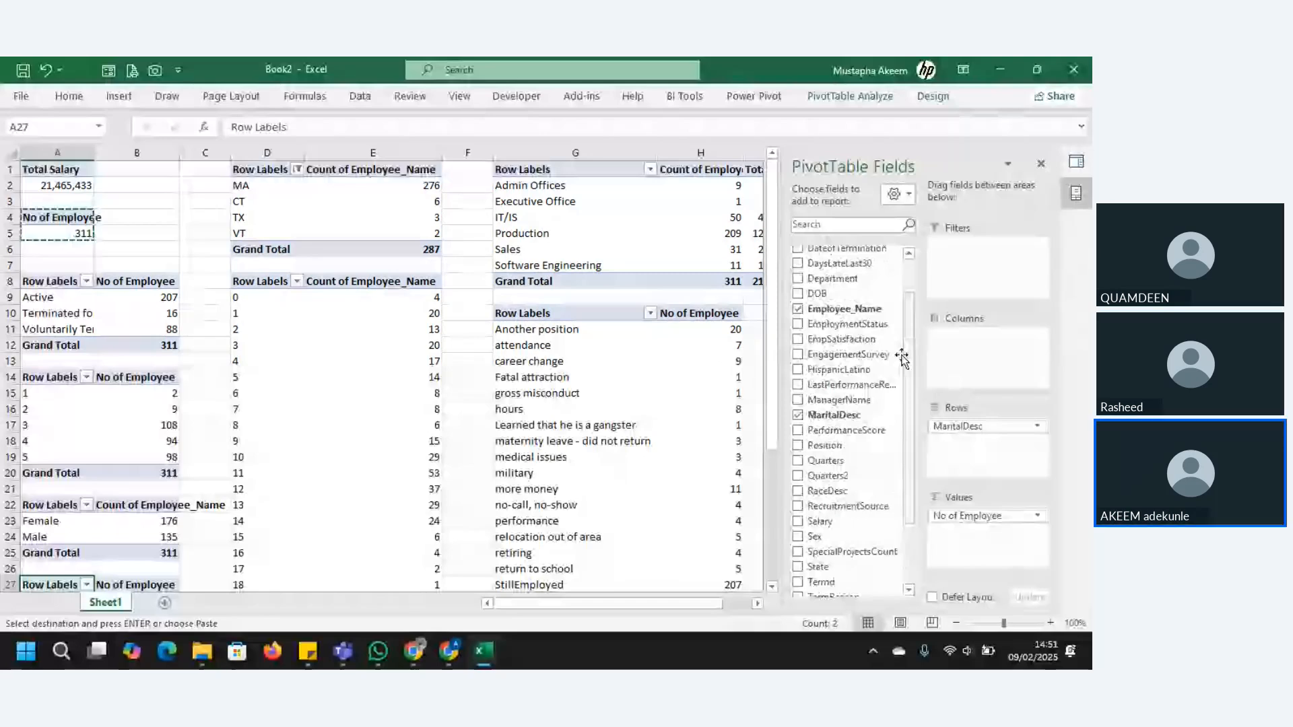
{"action": "scroll", "coordinate": [54, 533], "scroll_direction": "down", "scroll_amount": 4}
{"action": "left_click", "coordinate": [54, 534]}
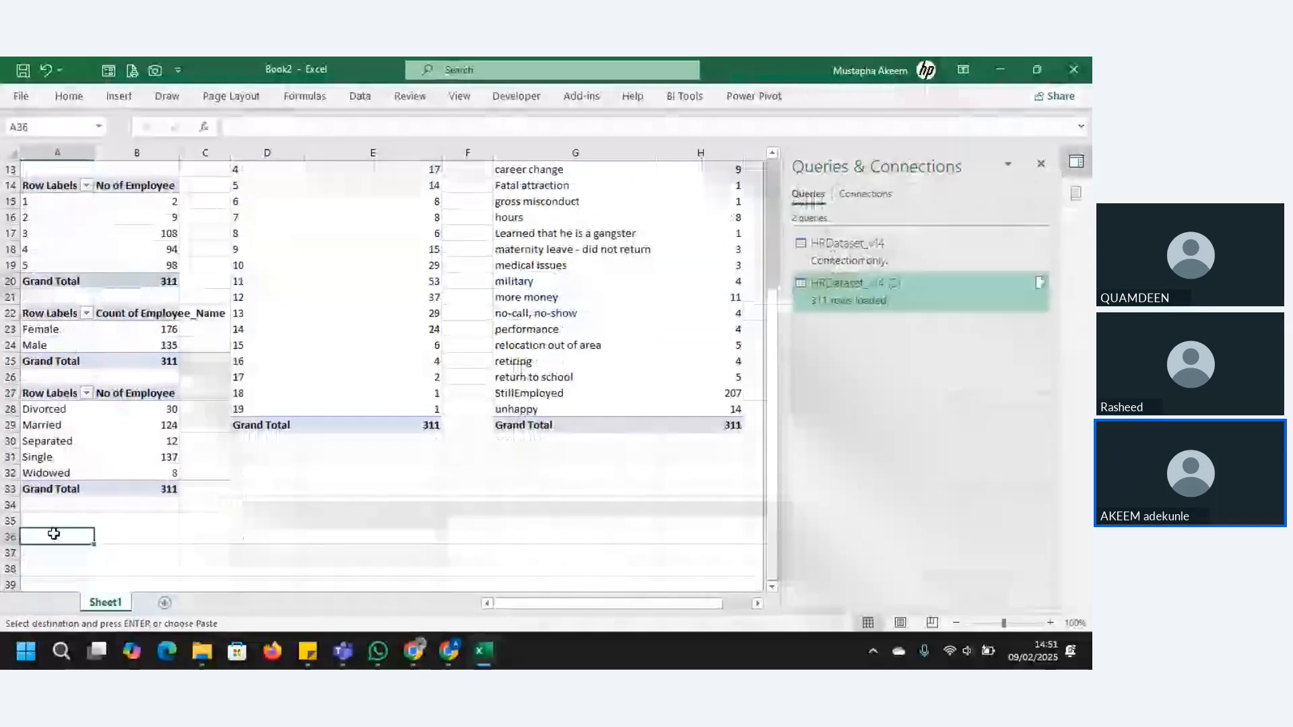
{"action": "type", "text": "No of Employee 311"}
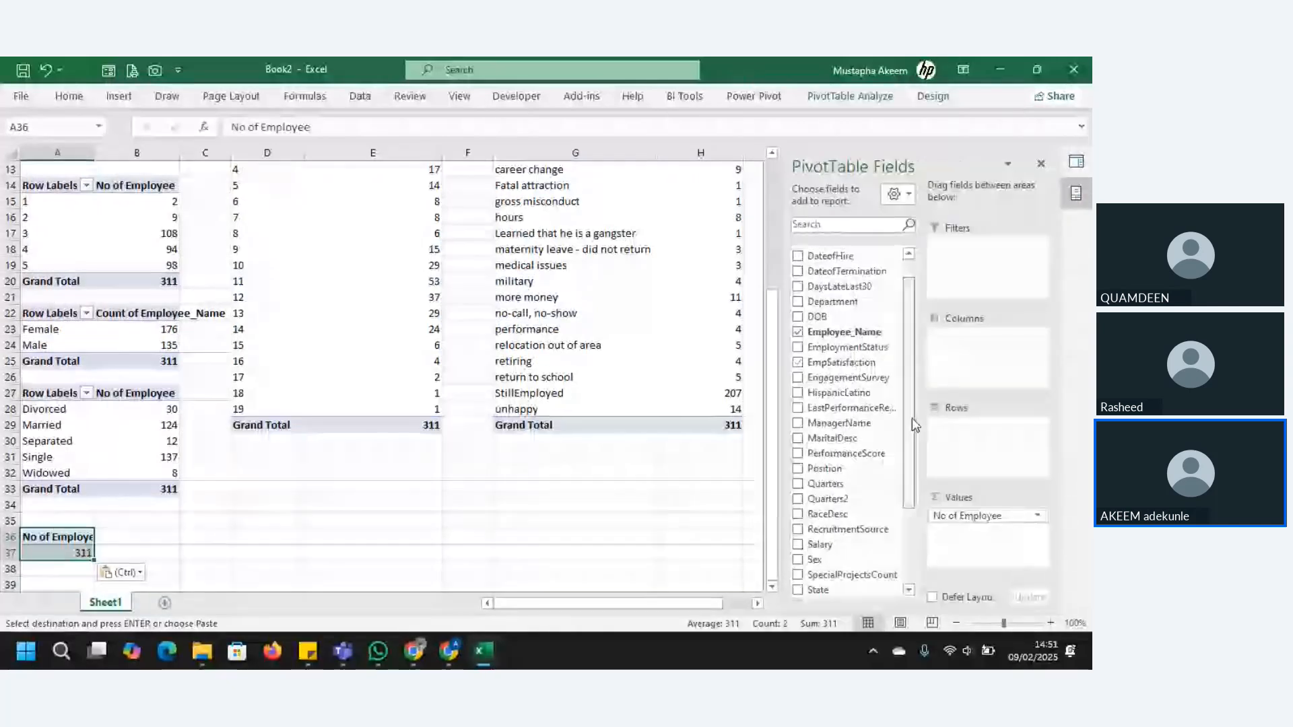
Break the No of Employee PivotTable at A36 down by DateofHire as rows
{"action": "left_click_drag", "start_coordinate": [912, 417], "coordinate": [912, 400]}
{"action": "left_click_drag", "start_coordinate": [831, 282], "coordinate": [959, 445]}
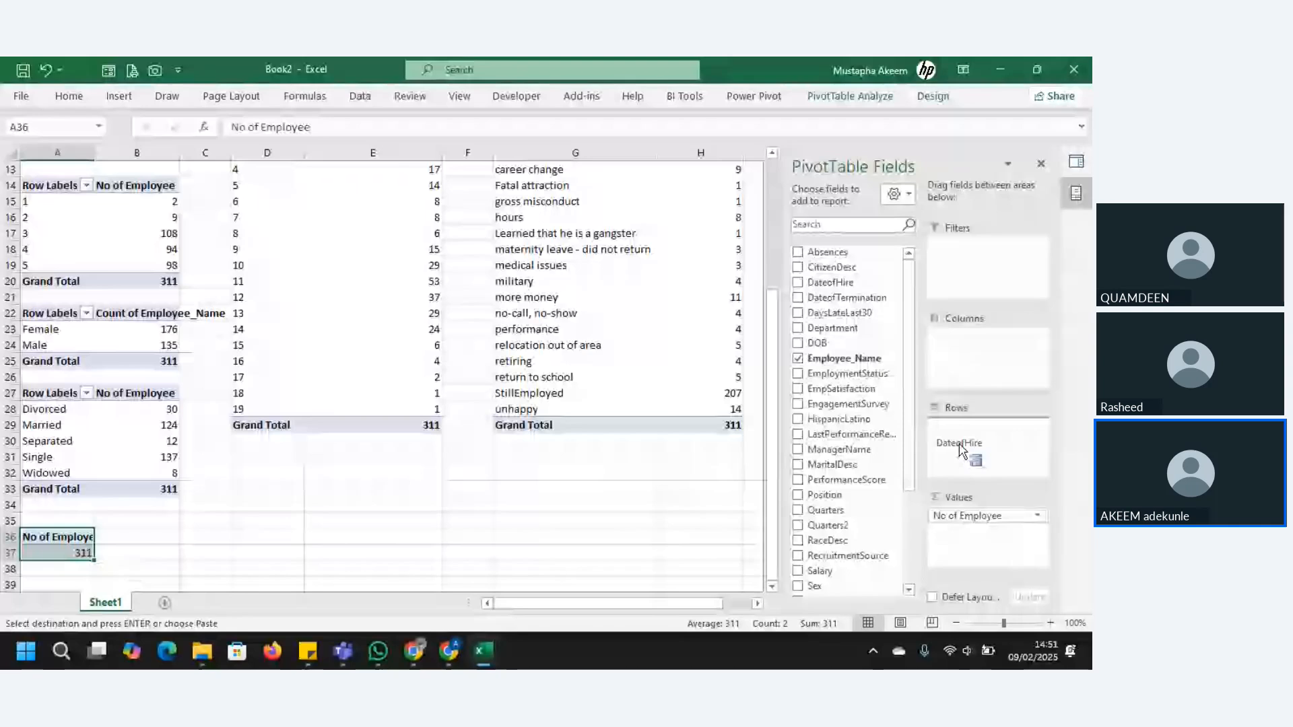
{"action": "left_click_drag", "start_coordinate": [959, 446], "coordinate": [957, 447]}
{"action": "left_click_drag", "start_coordinate": [774, 273], "coordinate": [776, 352]}
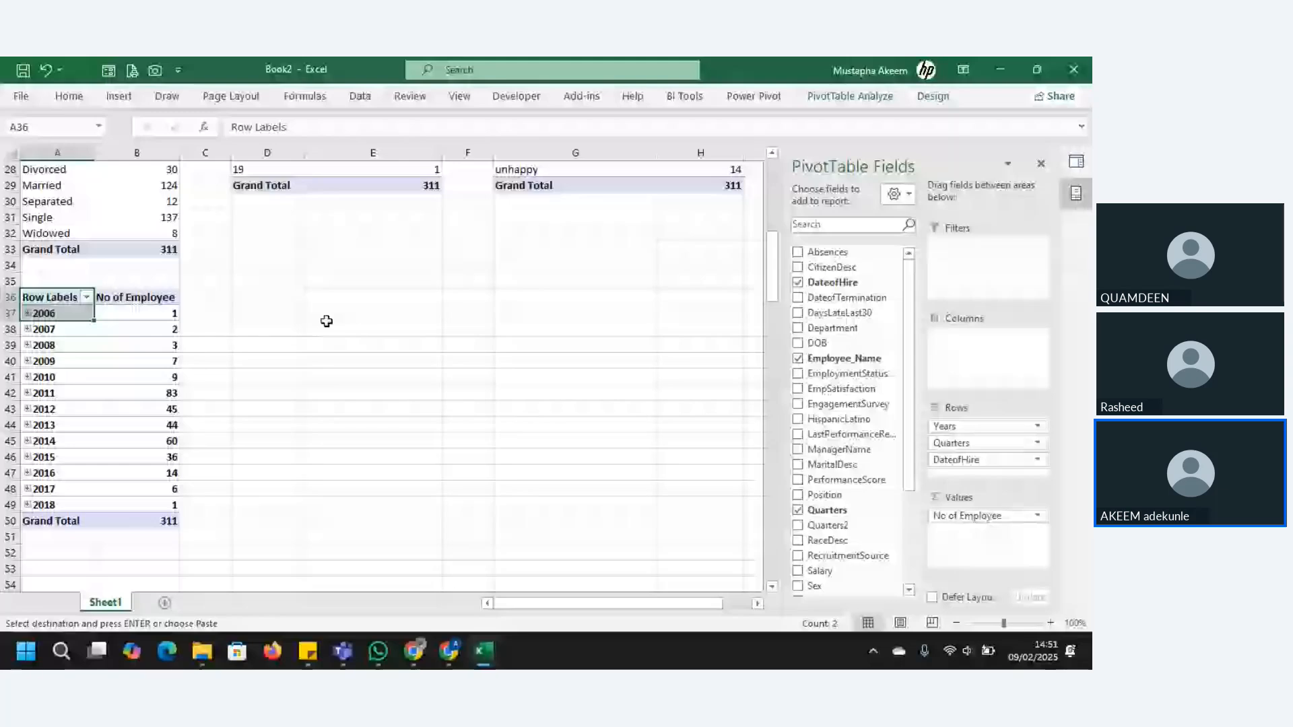
{"action": "left_click_drag", "start_coordinate": [772, 275], "coordinate": [785, 276]}
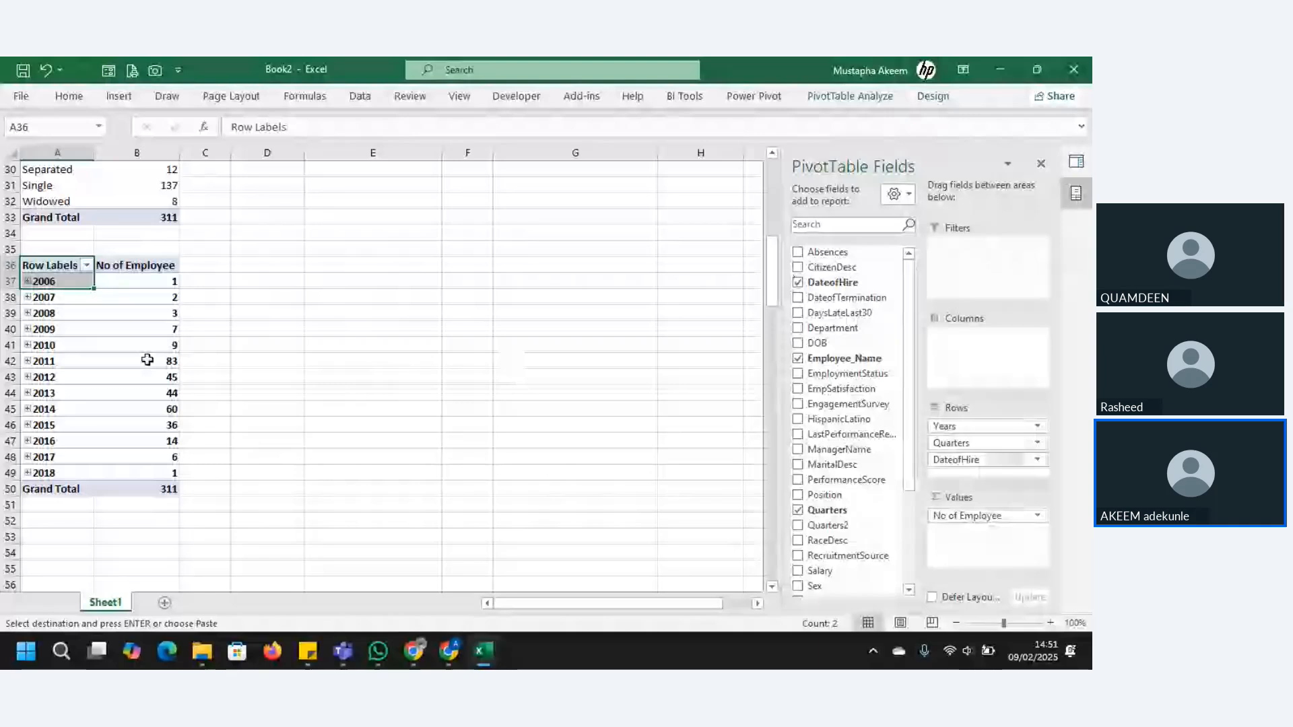
Paste another copy of the No of Employee PivotTable at D35, beside the hire date PivotTable
{"action": "left_click", "coordinate": [373, 265]}
{"action": "left_click_drag", "start_coordinate": [772, 280], "coordinate": [772, 221]}
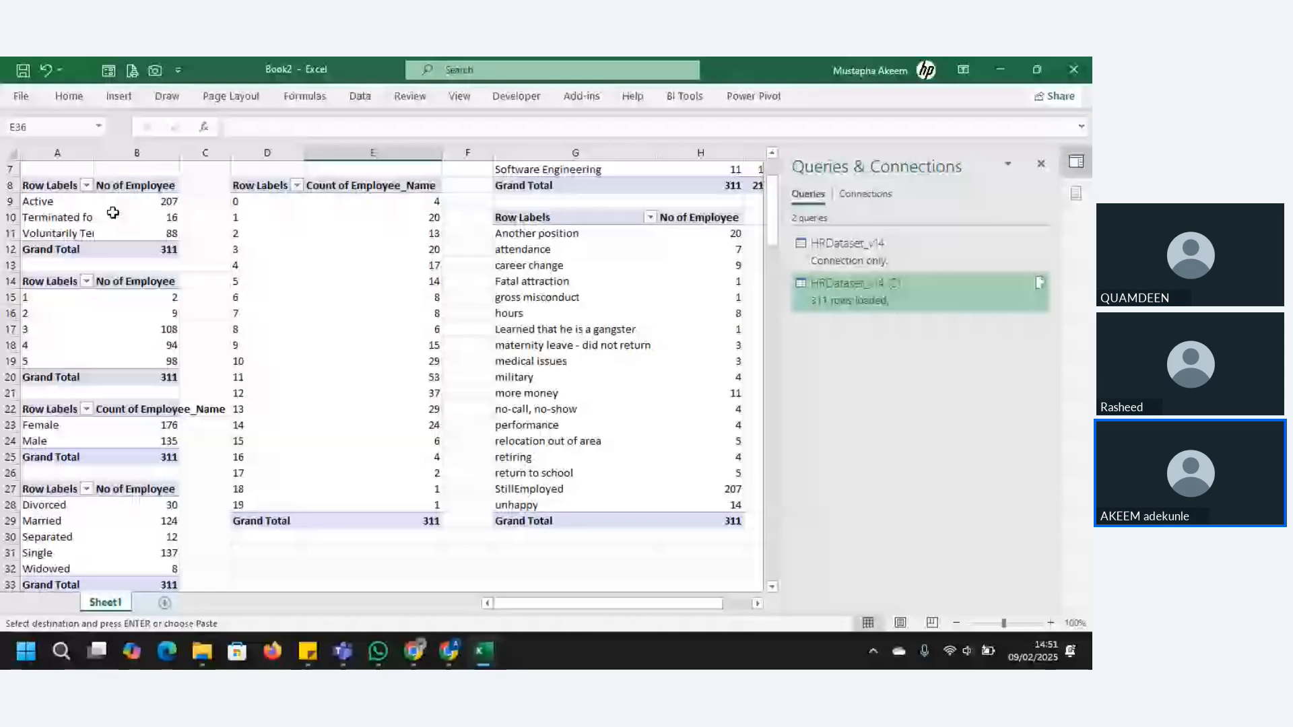
{"action": "left_click", "coordinate": [137, 521]}
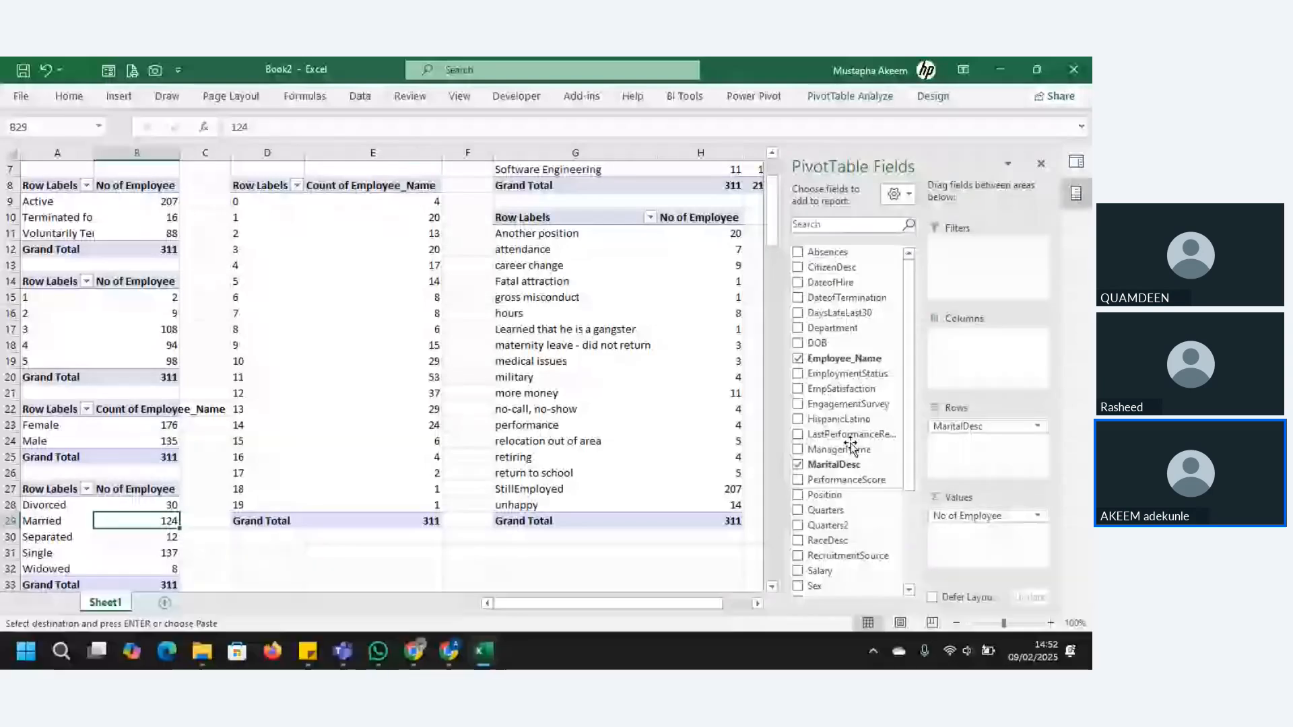
{"action": "left_click_drag", "start_coordinate": [773, 217], "coordinate": [789, 268]}
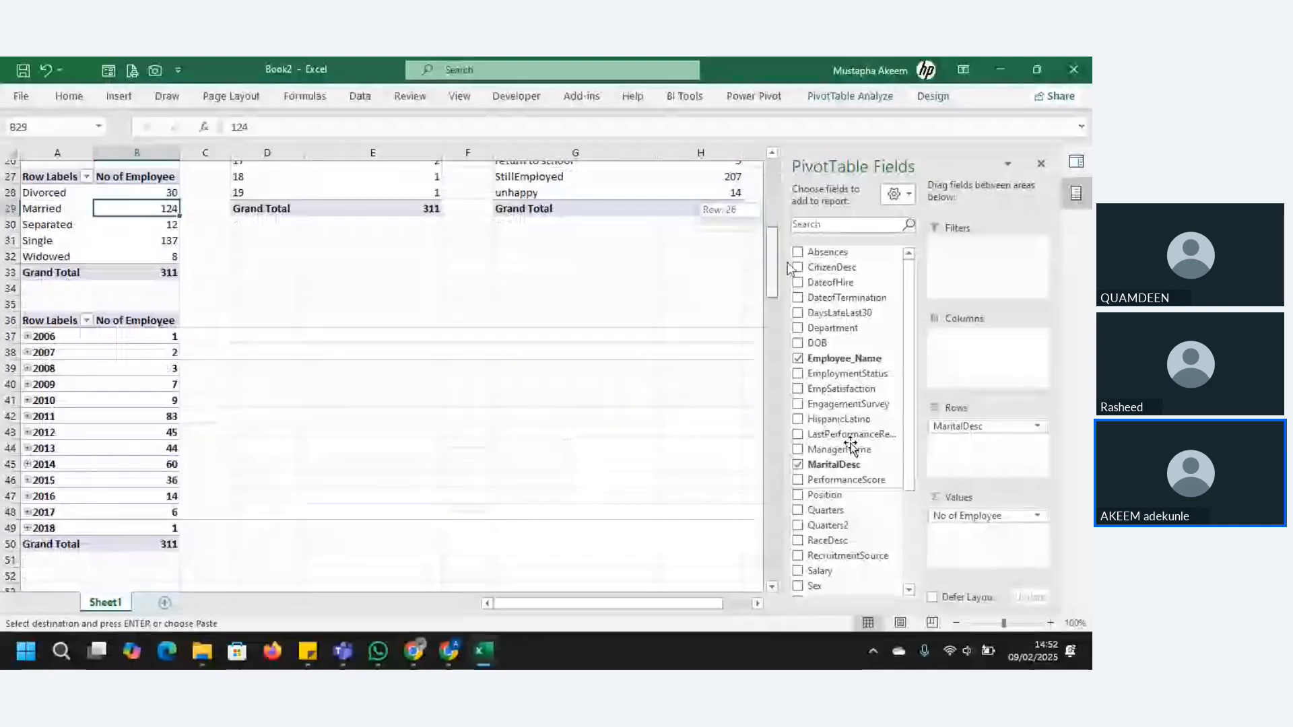
{"action": "mouse_move", "coordinate": [790, 268]}
{"action": "left_mouse_down"}
{"action": "mouse_move", "coordinate": [782, 197]}
{"action": "mouse_move", "coordinate": [788, 247]}
{"action": "left_mouse_up"}
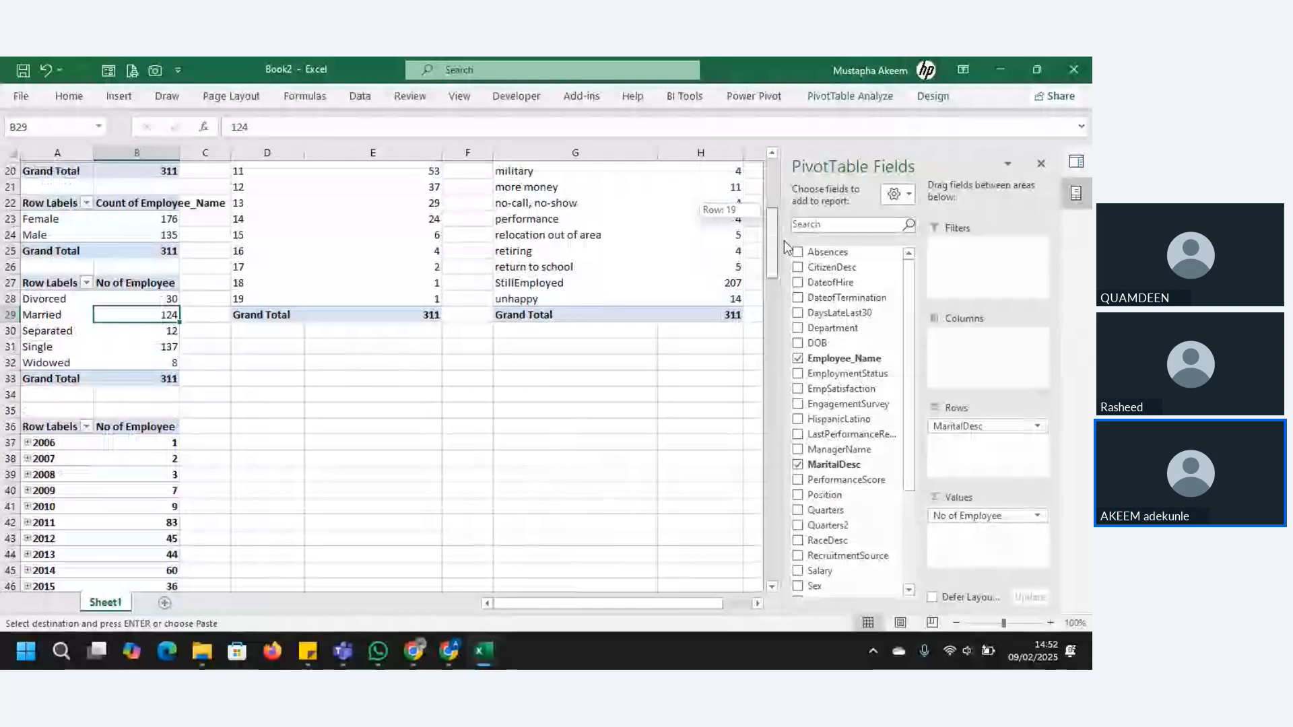
{"action": "left_click_drag", "start_coordinate": [788, 247], "coordinate": [789, 257]}
{"action": "left_click_drag", "start_coordinate": [846, 480], "coordinate": [340, 354]}
{"action": "left_click", "coordinate": [286, 361]}
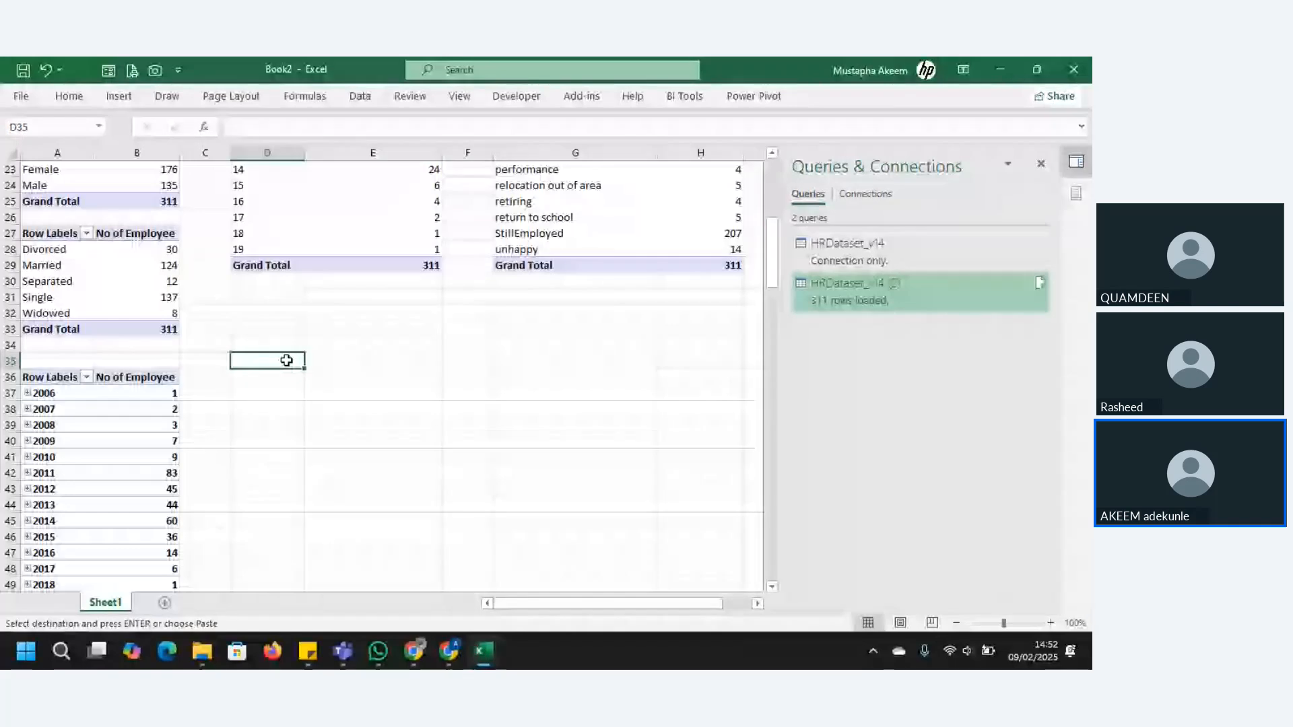
{"action": "type", "text": "No of Employee 311"}
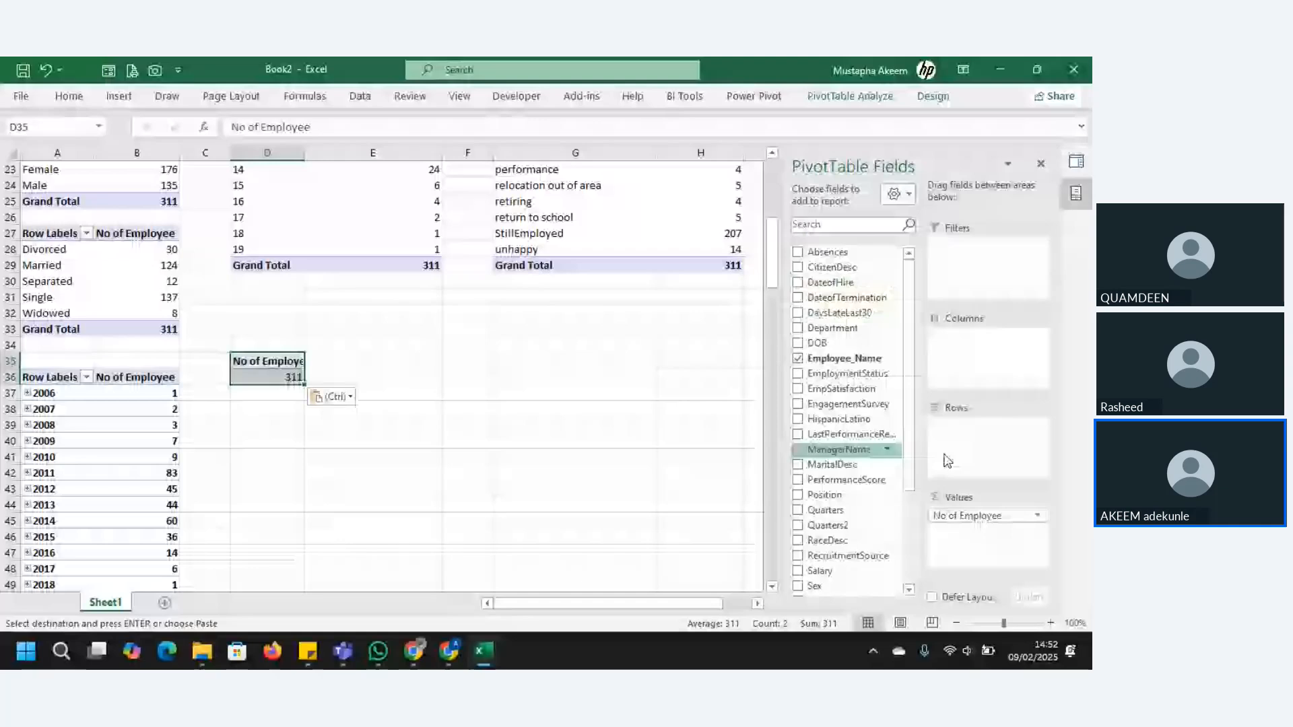
Break the No of Employee PivotTable at D35 down by PerformanceScore as rows
{"action": "left_click_drag", "start_coordinate": [948, 460], "coordinate": [956, 438]}
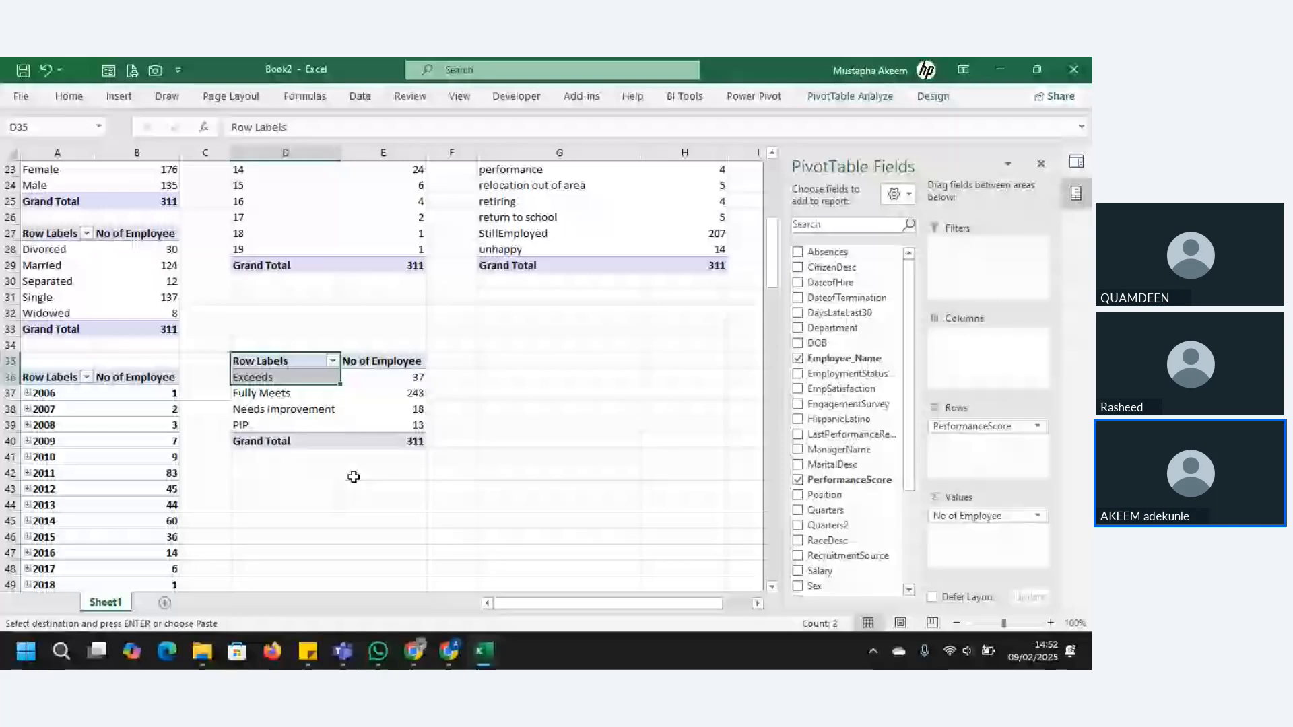
{"action": "left_click", "coordinate": [279, 399]}
{"action": "left_click", "coordinate": [268, 424]}
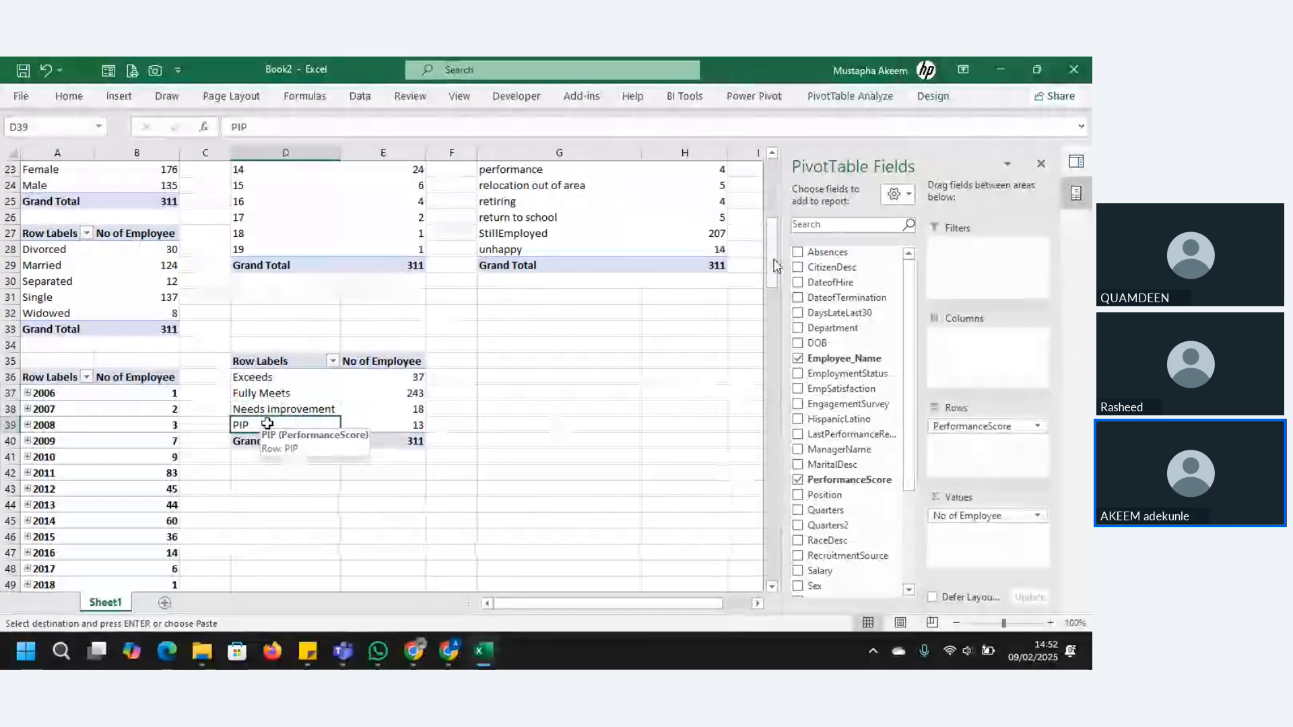
Insert a clustered bar PivotChart from the TermReason PivotTable in column G
{"action": "mouse_move", "coordinate": [776, 265]}
{"action": "left_mouse_down"}
{"action": "mouse_move", "coordinate": [775, 201]}
{"action": "mouse_move", "coordinate": [773, 281]}
{"action": "left_mouse_up"}
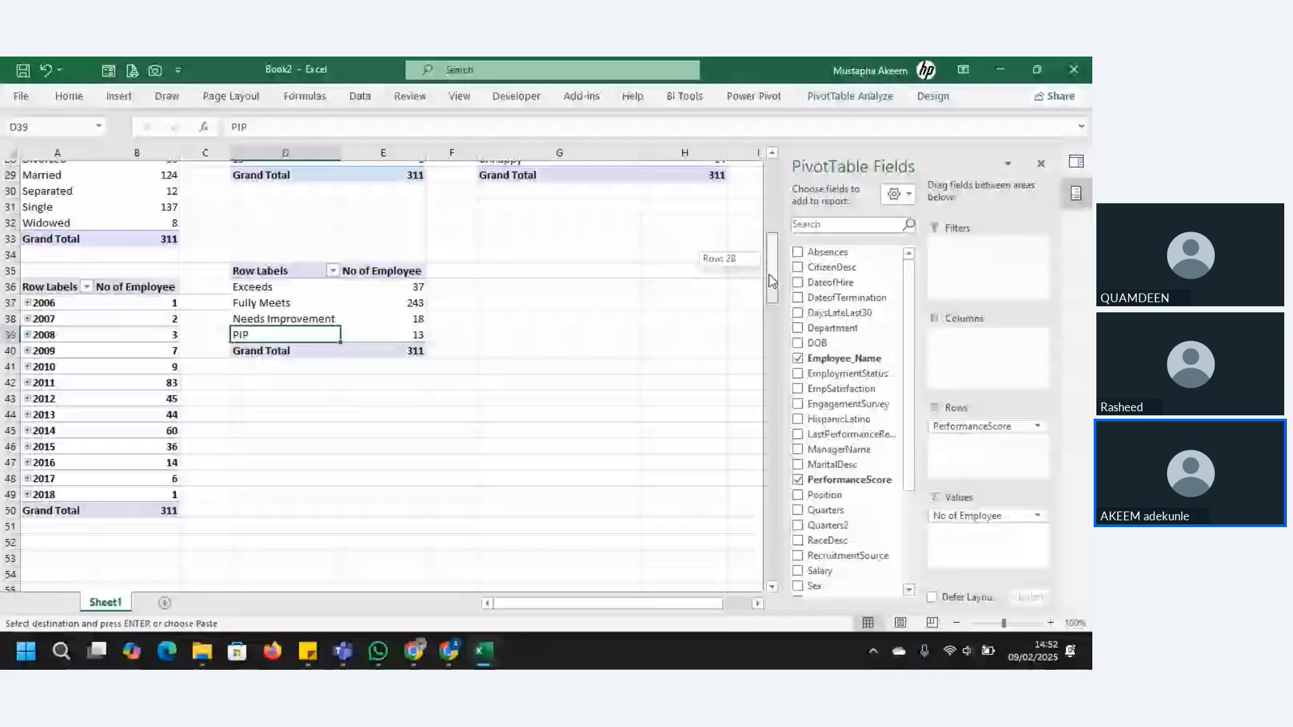
{"action": "left_click_drag", "start_coordinate": [772, 280], "coordinate": [616, 318]}
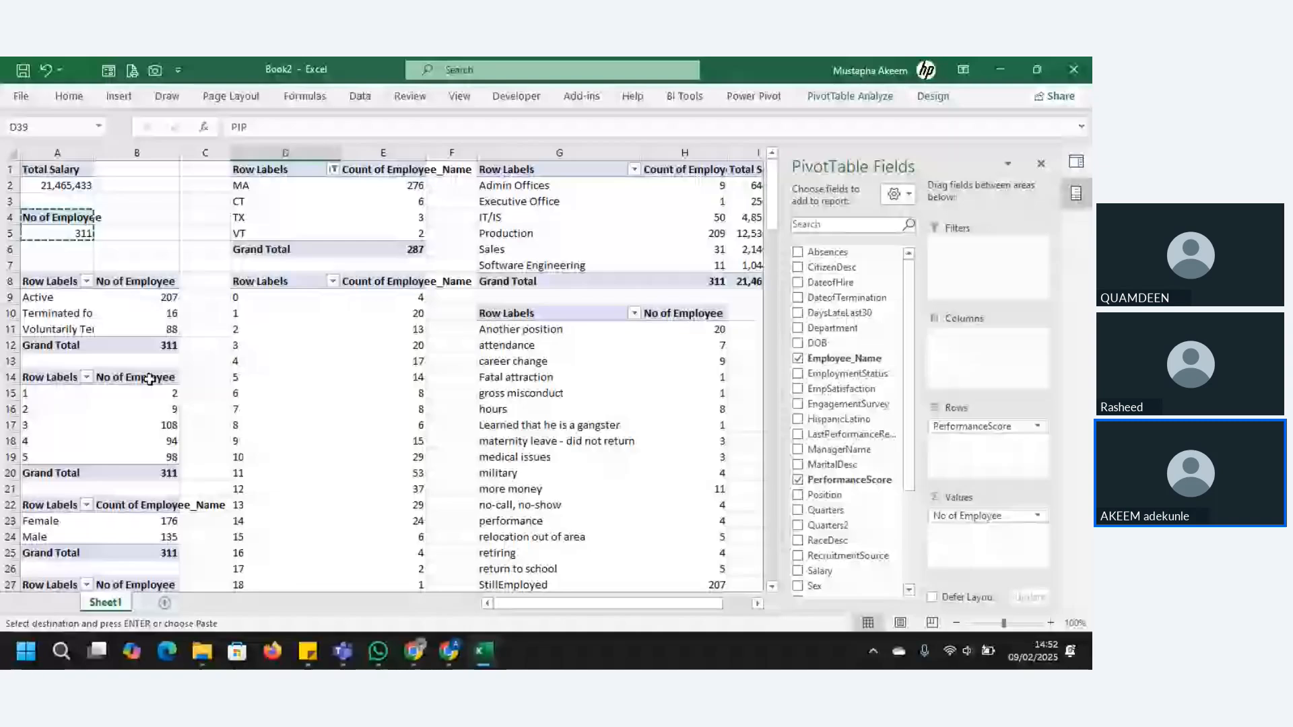
{"action": "left_click", "coordinate": [850, 96]}
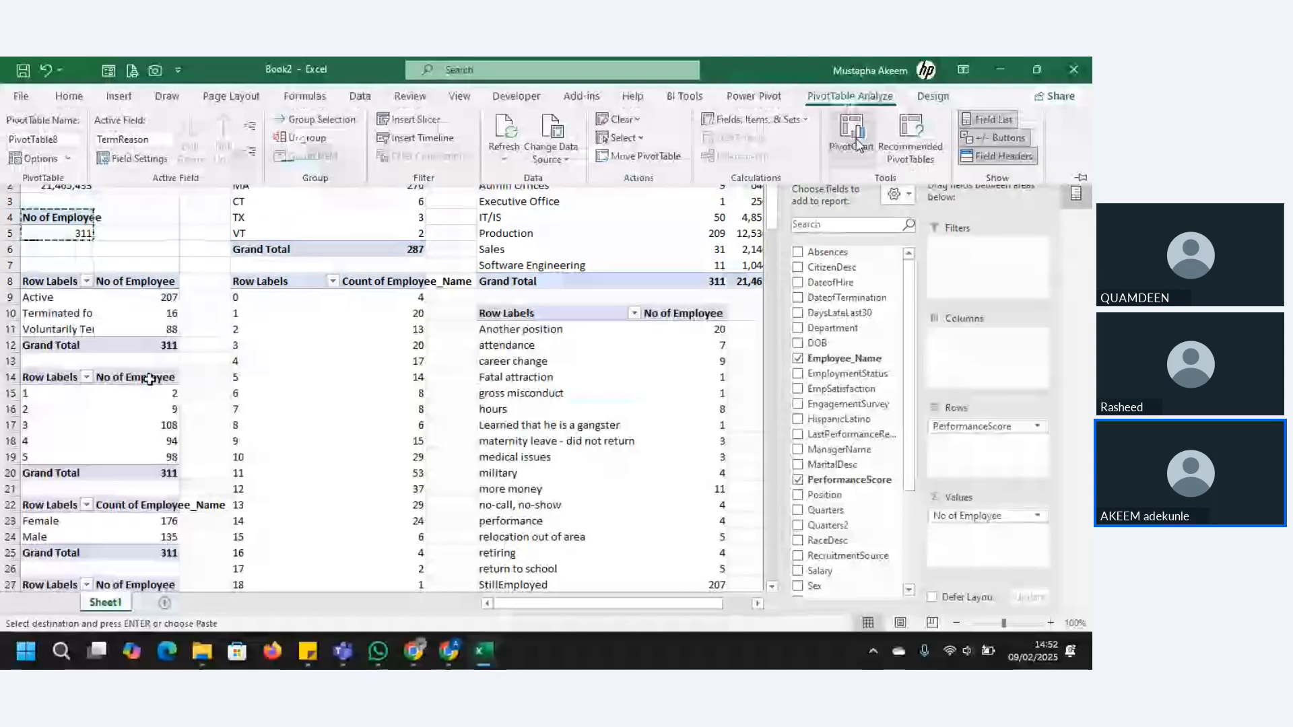
{"action": "left_click", "coordinate": [854, 138]}
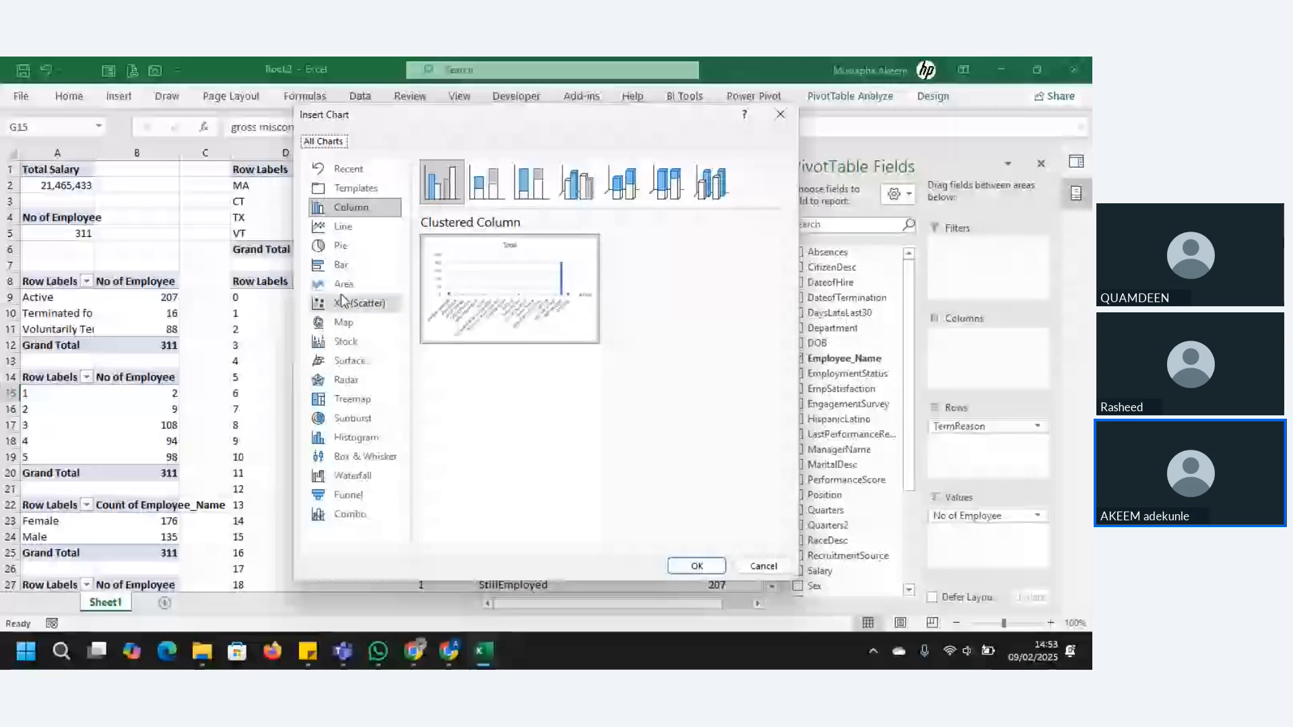
{"action": "left_click", "coordinate": [349, 266]}
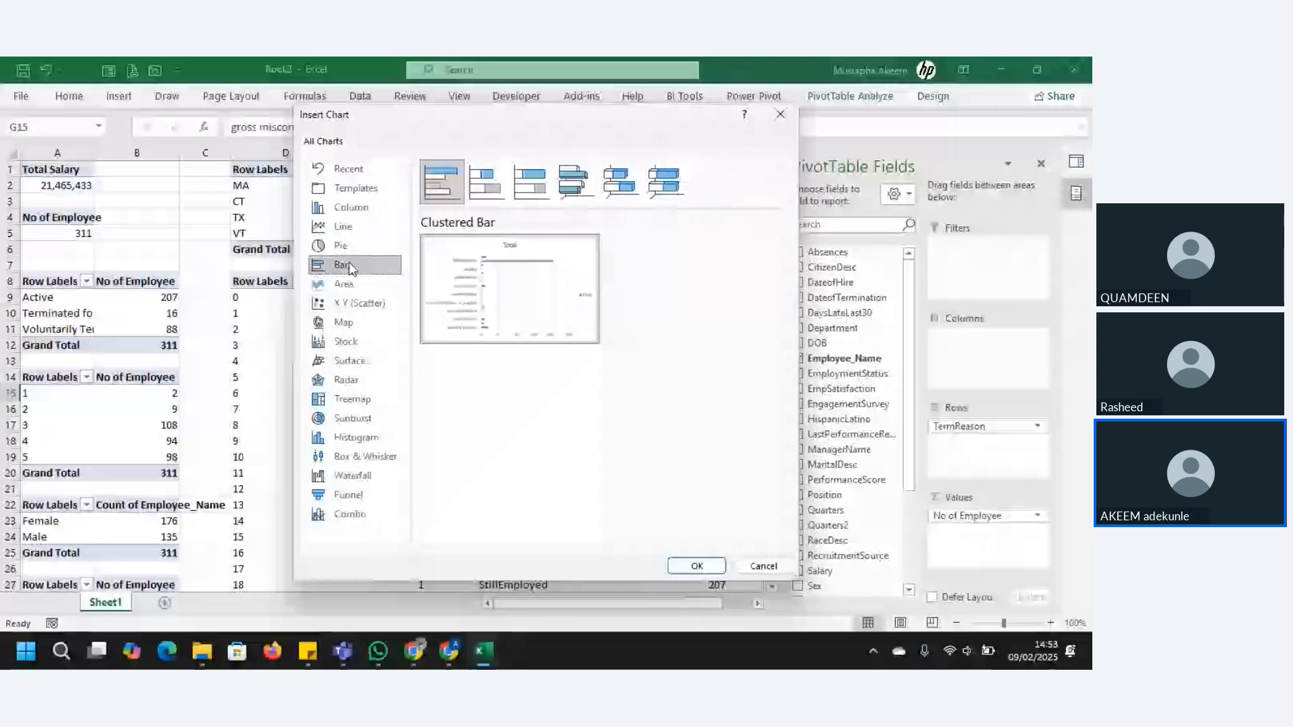
{"action": "mouse_move", "coordinate": [578, 328]}
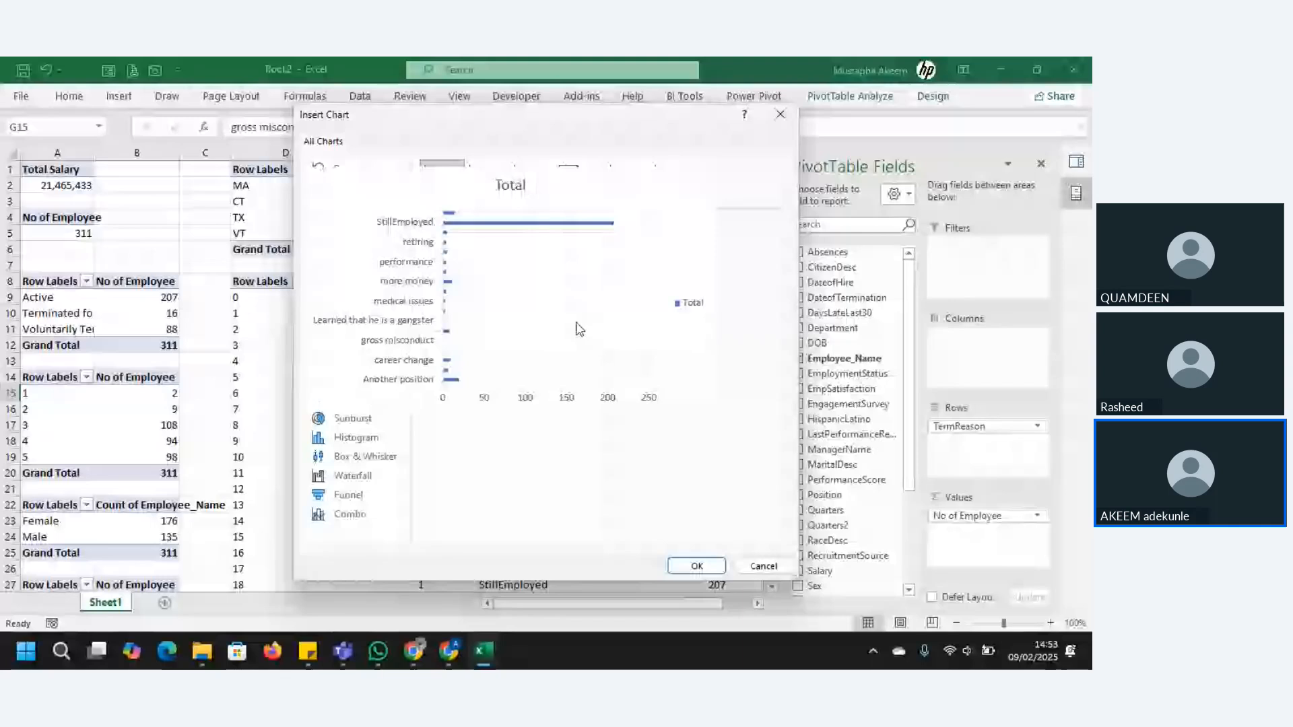
{"action": "left_click", "coordinate": [702, 564]}
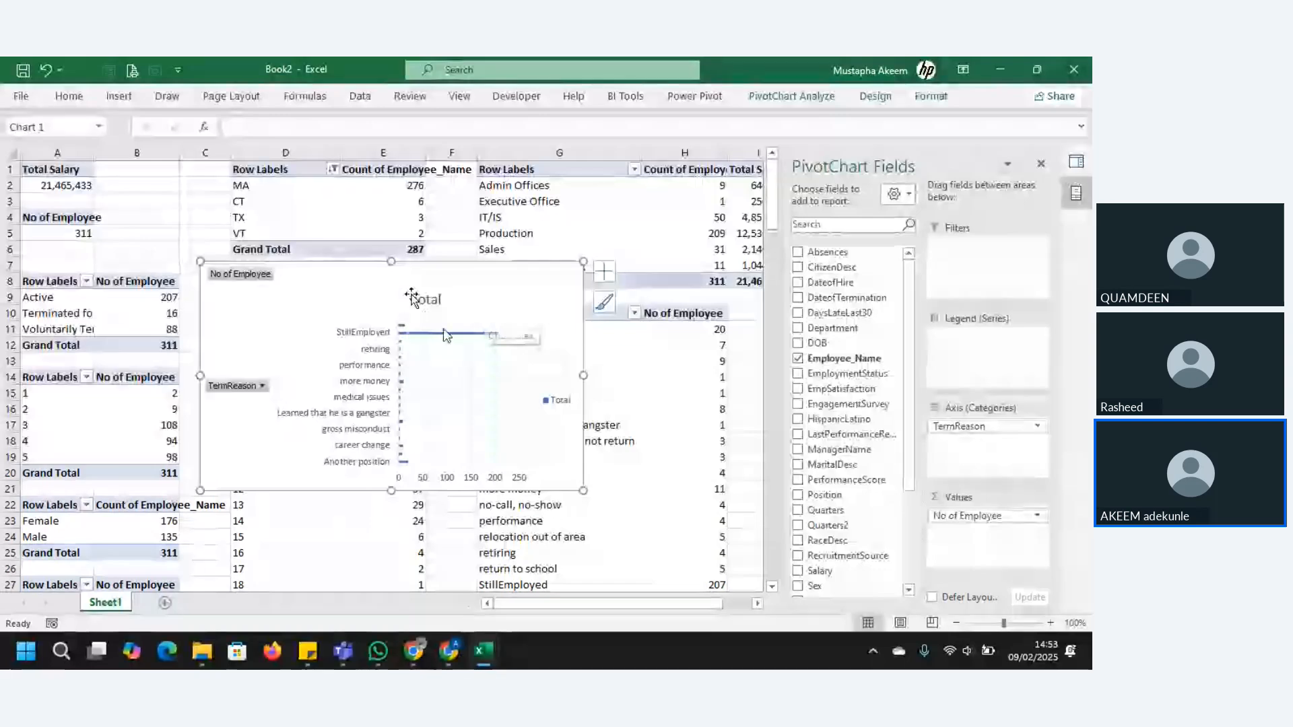
Move the TermReason bar chart from Sheet1 to a new worksheet, placing it at A4
{"action": "left_click", "coordinate": [625, 335]}
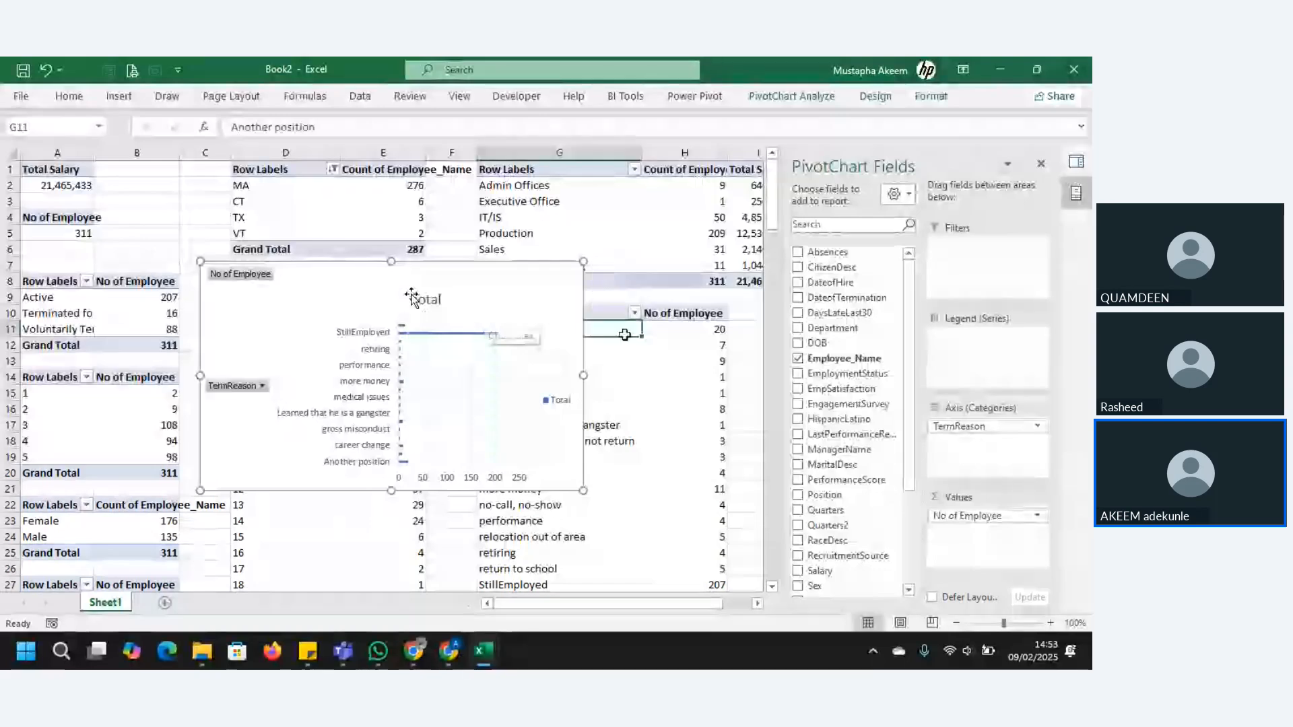
{"action": "left_click", "coordinate": [456, 286]}
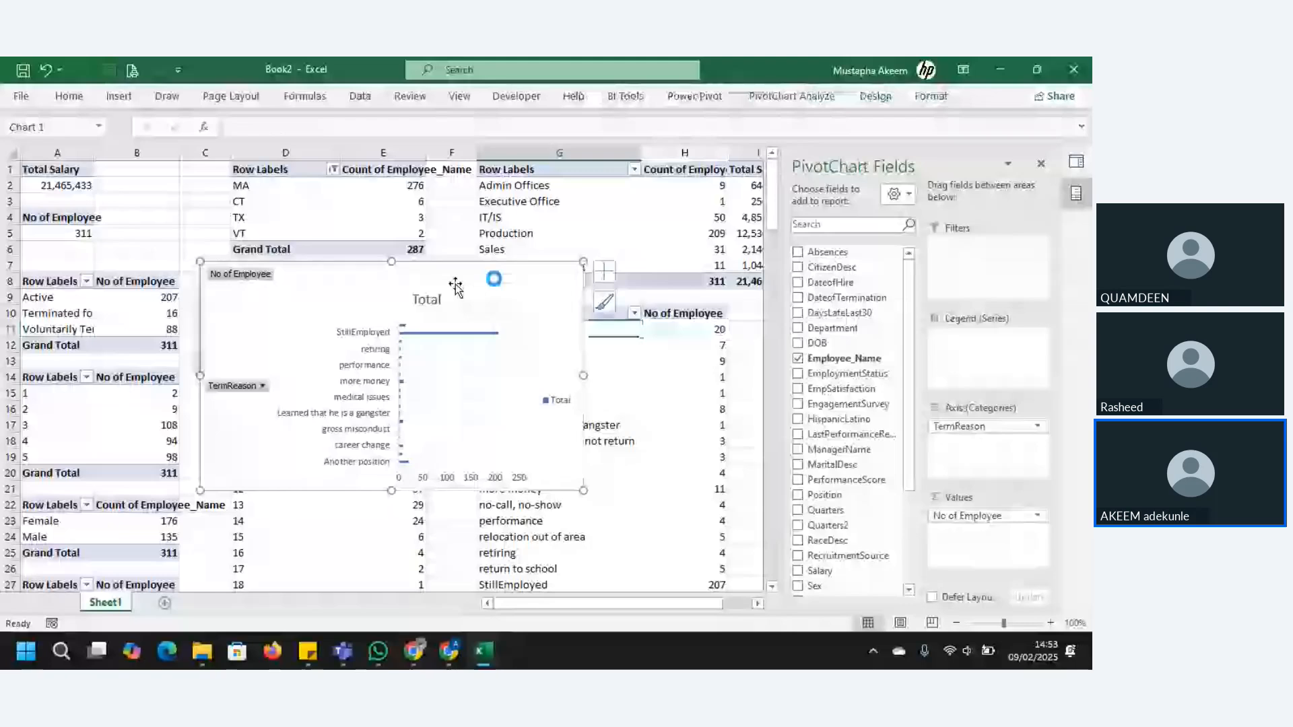
{"action": "key", "text": "Delete"}
{"action": "left_click", "coordinate": [166, 602]}
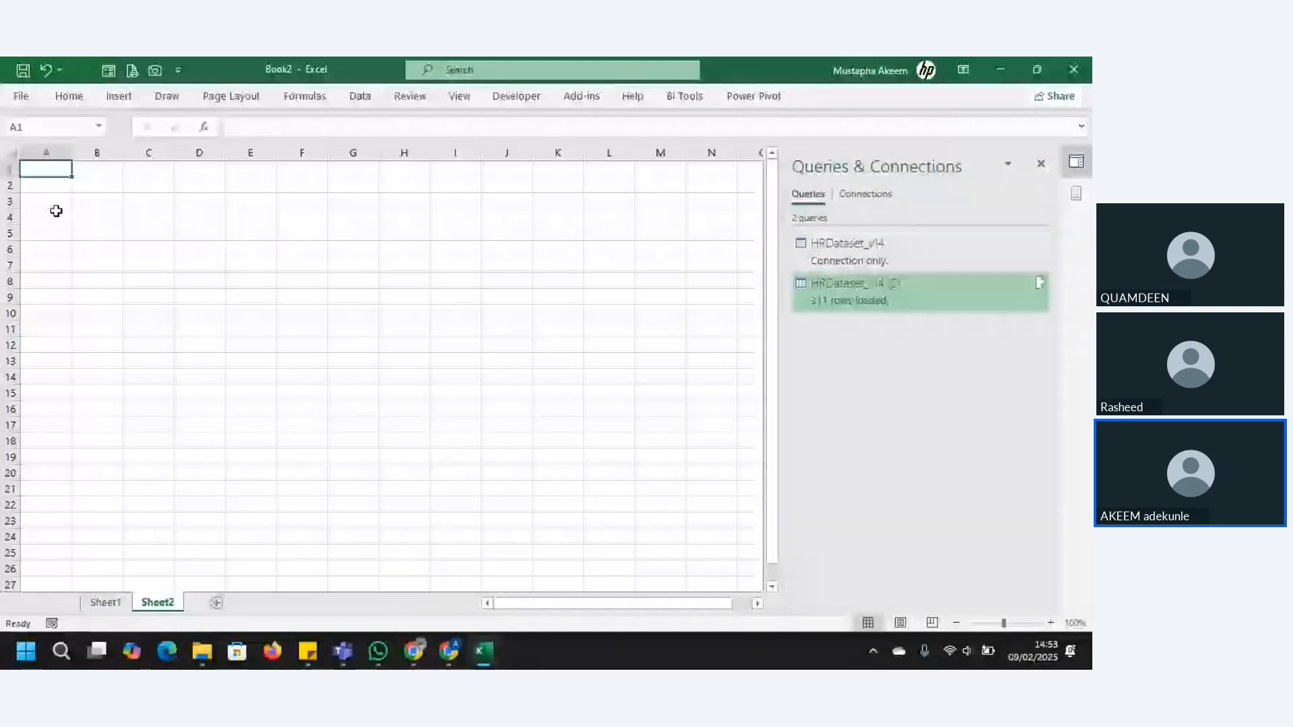
{"action": "left_click", "coordinate": [56, 211]}
{"action": "key", "text": "ctrl+v"}
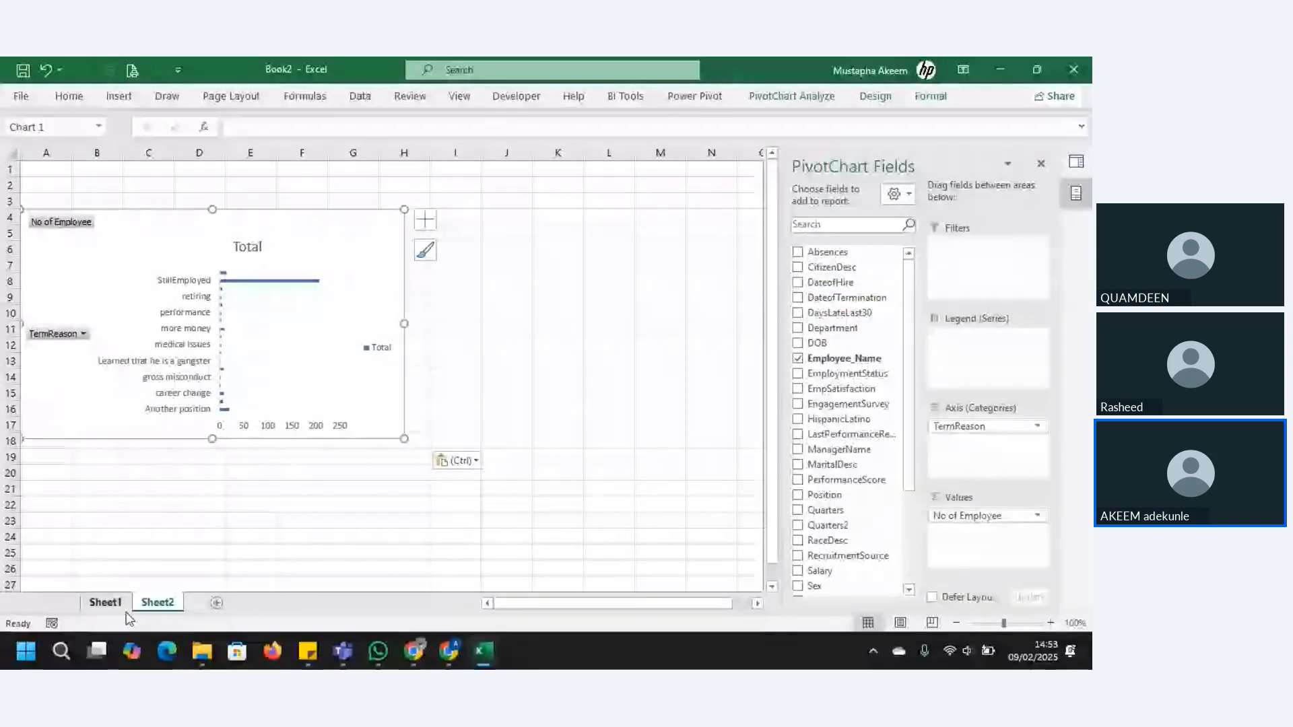
Rename Sheet1, the sheet holding the PivotTables, as PIVOT TABLE
{"action": "left_click", "coordinate": [106, 602]}
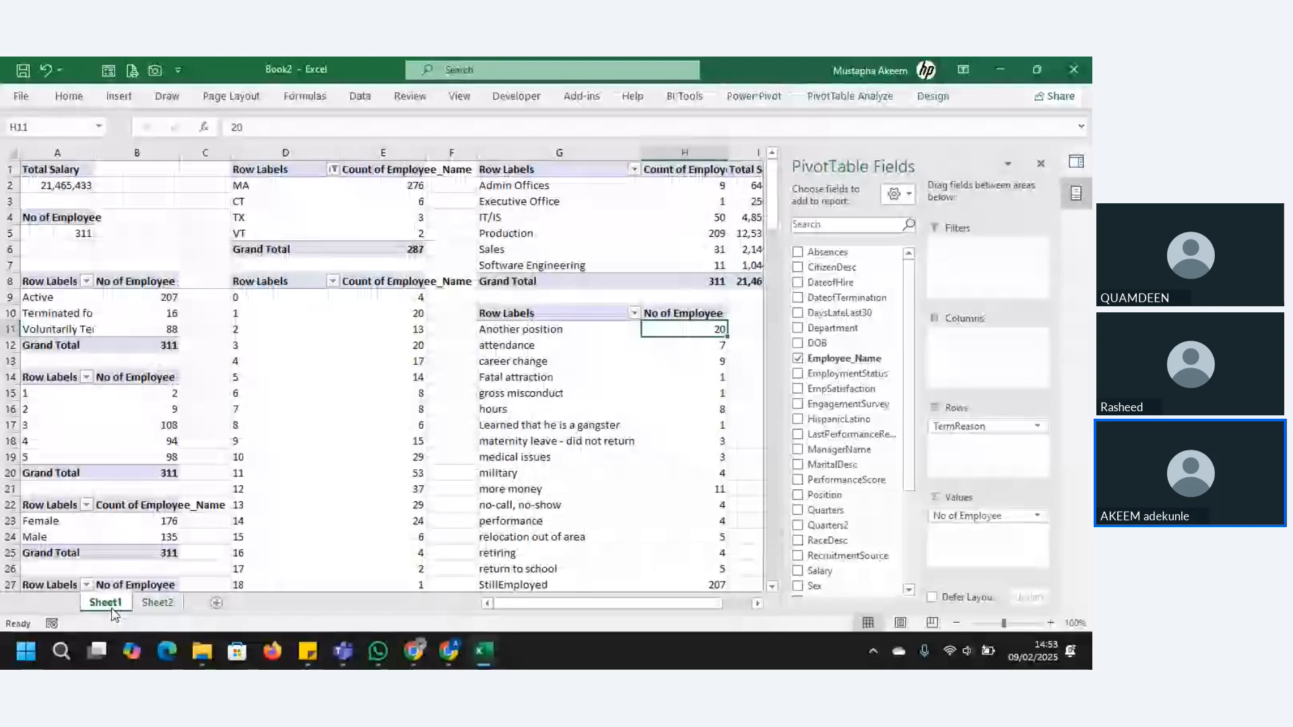
{"action": "double_click", "coordinate": [108, 603]}
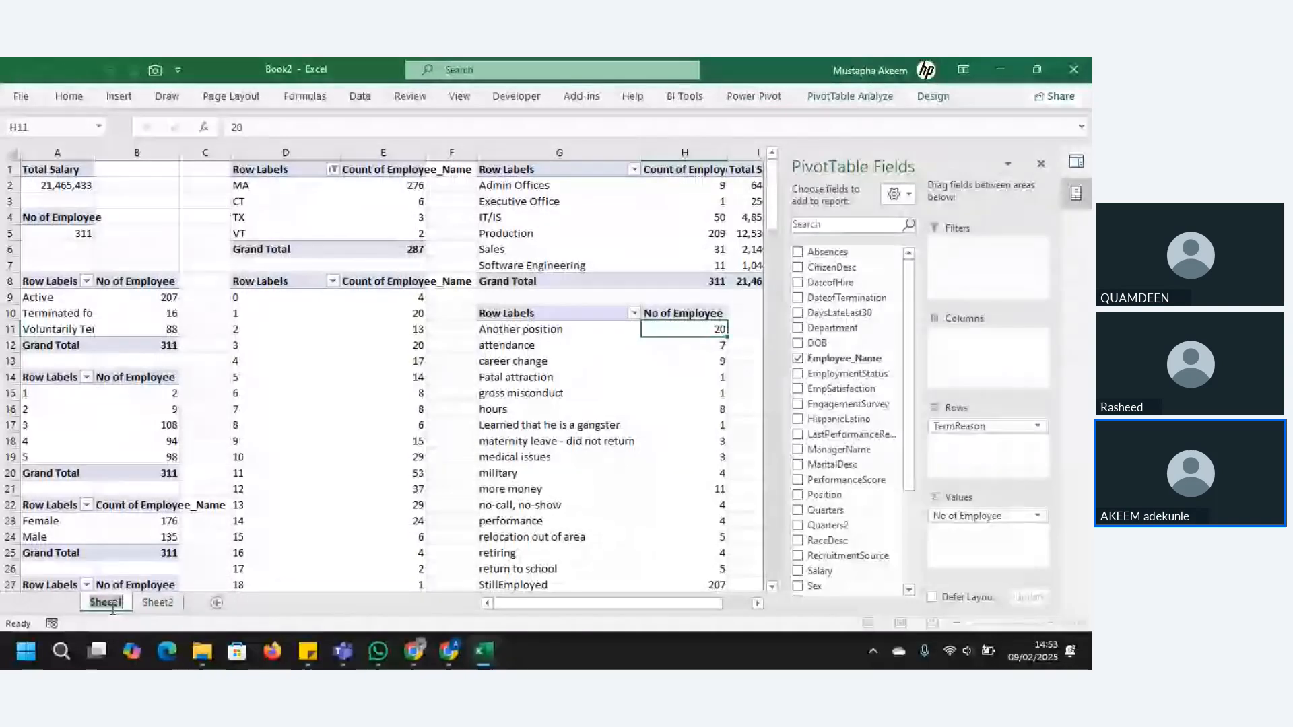
{"action": "type", "text": "PIVOT TAN"}
{"action": "key", "text": "BackSpace"}
{"action": "type", "text": "B"}
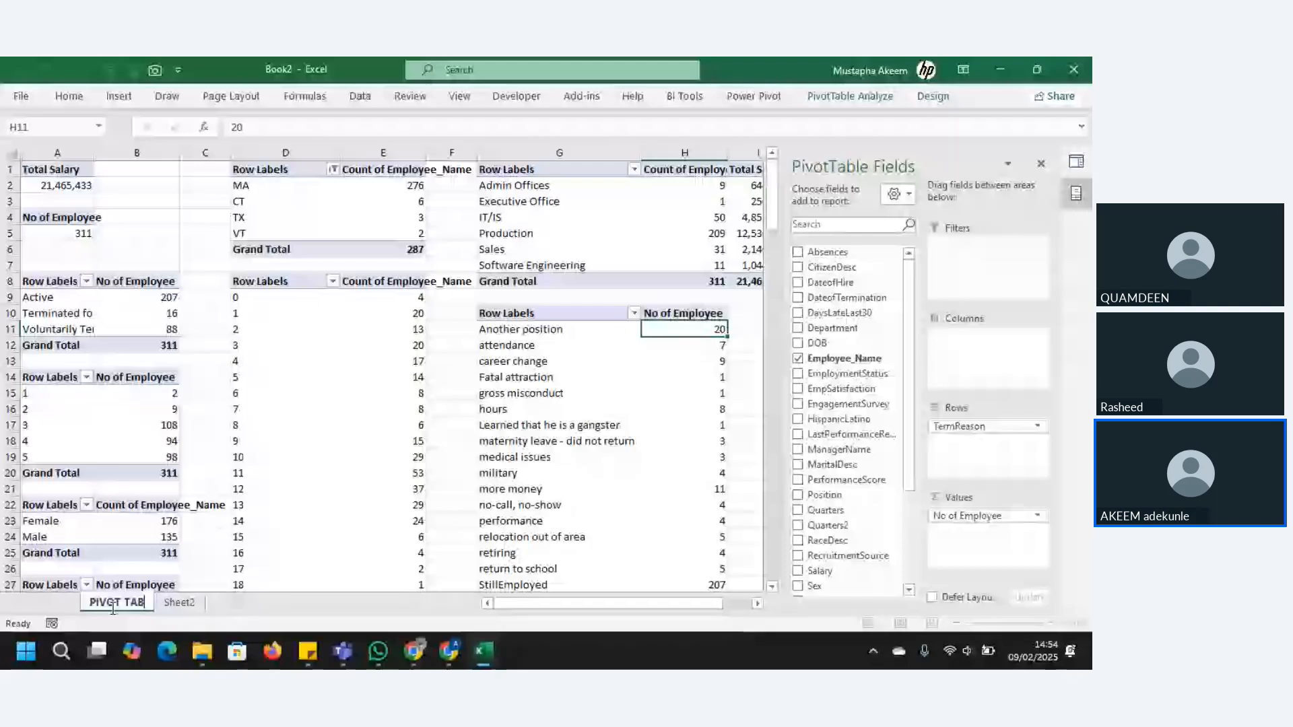
{"action": "type", "text": "LE"}
Rename Sheet2, the sheet holding the bar chart, as DASHBAOARD
{"action": "double_click", "coordinate": [199, 601]}
{"action": "type", "text": "DASHBA"}
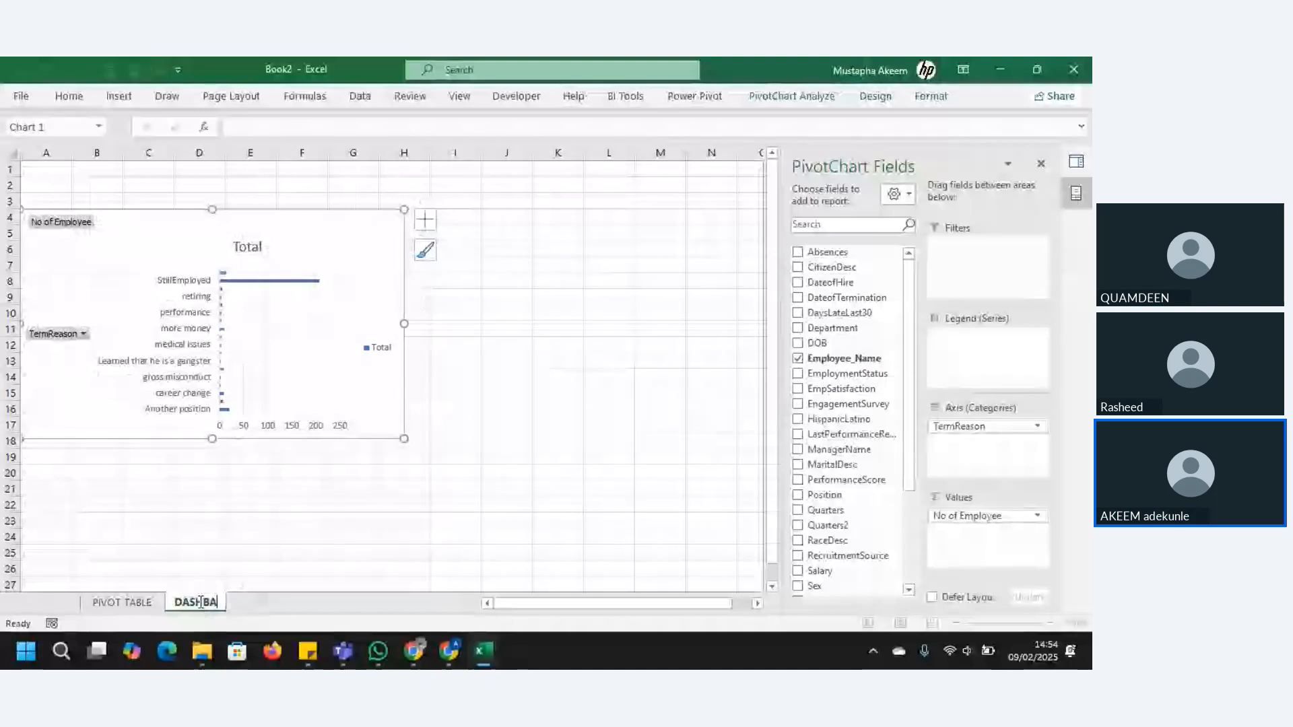
{"action": "type", "text": "OARD"}
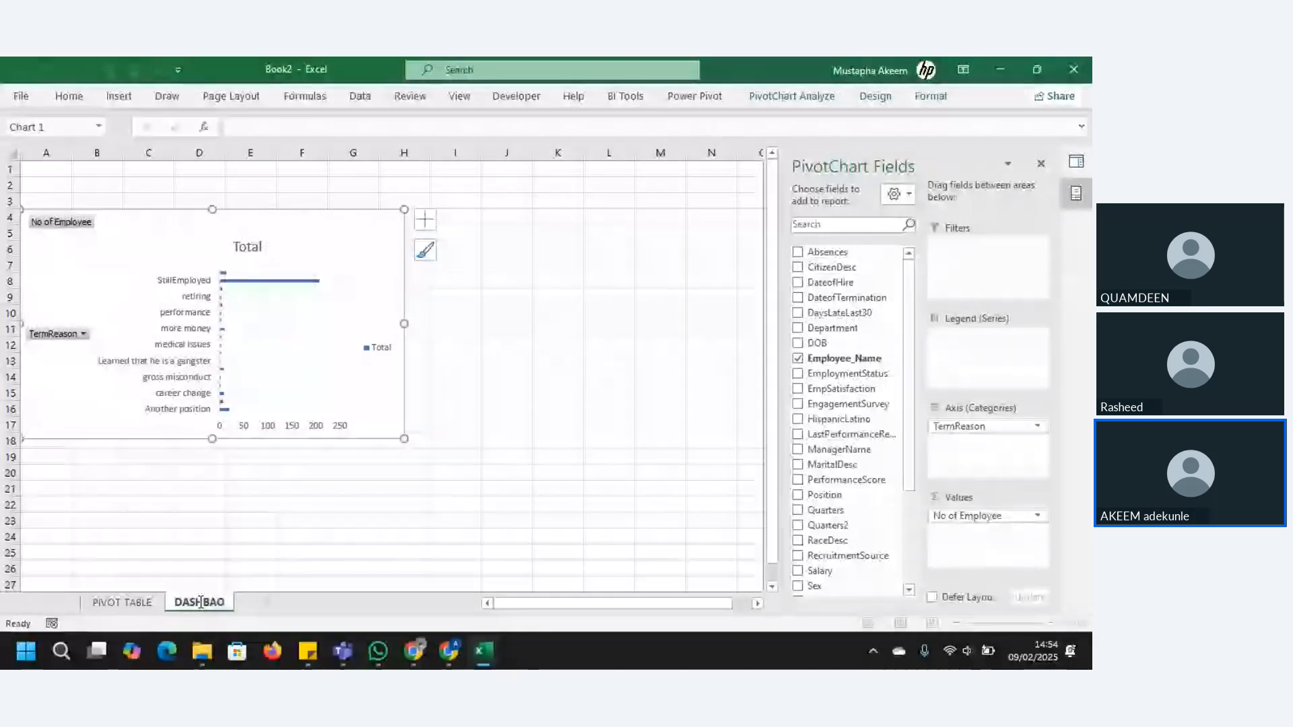
{"action": "key", "text": "Return"}
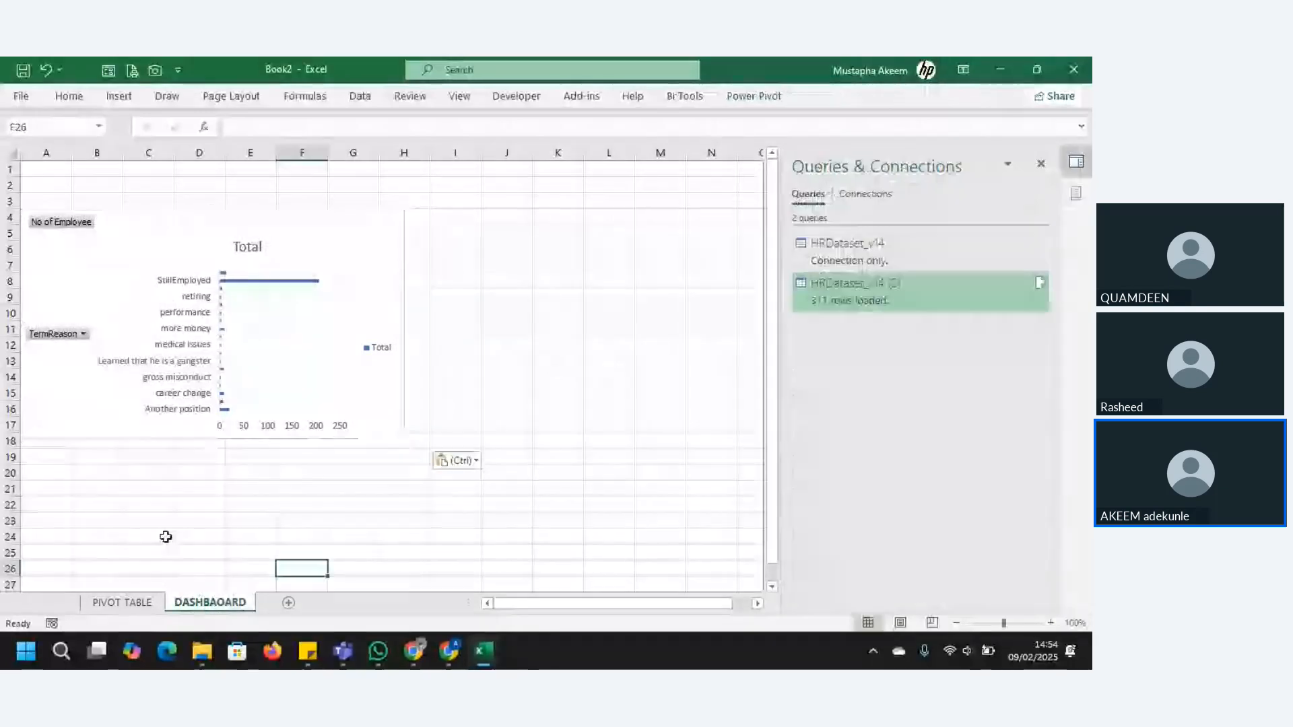
Open the row label filter of the TermReason PivotTable on the PIVOT TABLE sheet
{"action": "key", "text": "ctrl+Page_Up"}
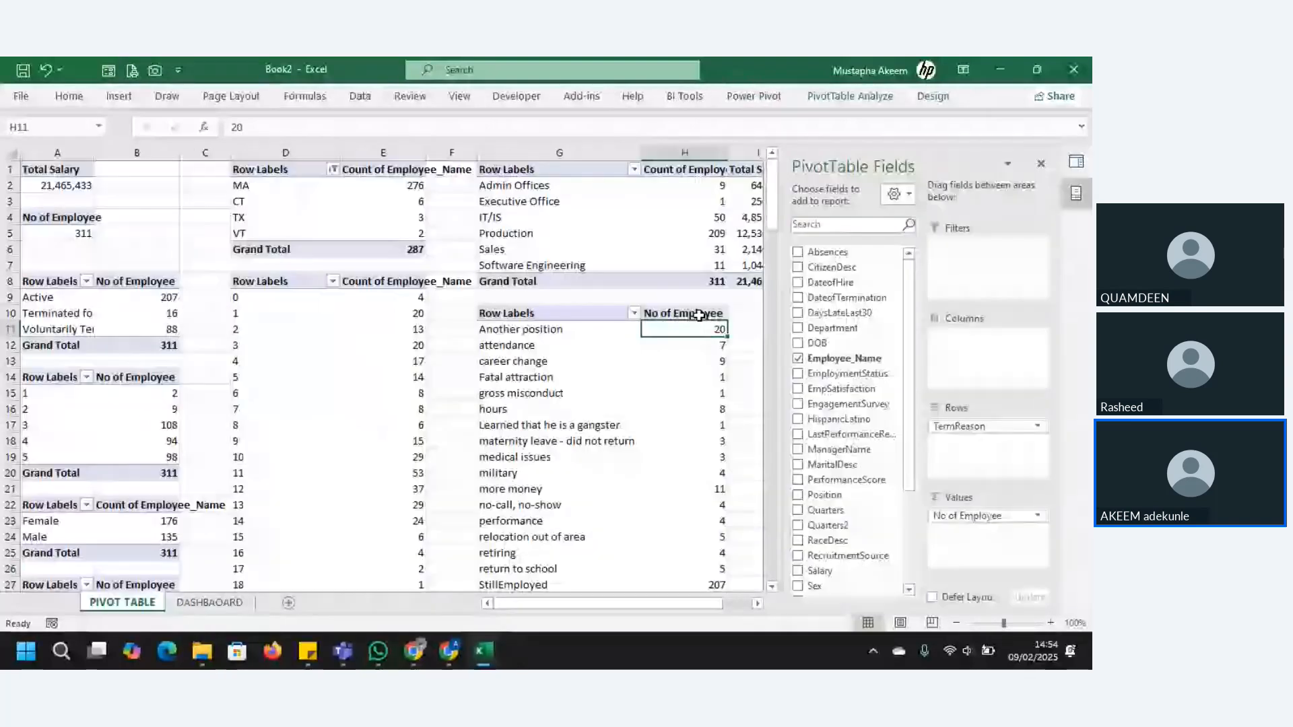
{"action": "left_click", "coordinate": [703, 586]}
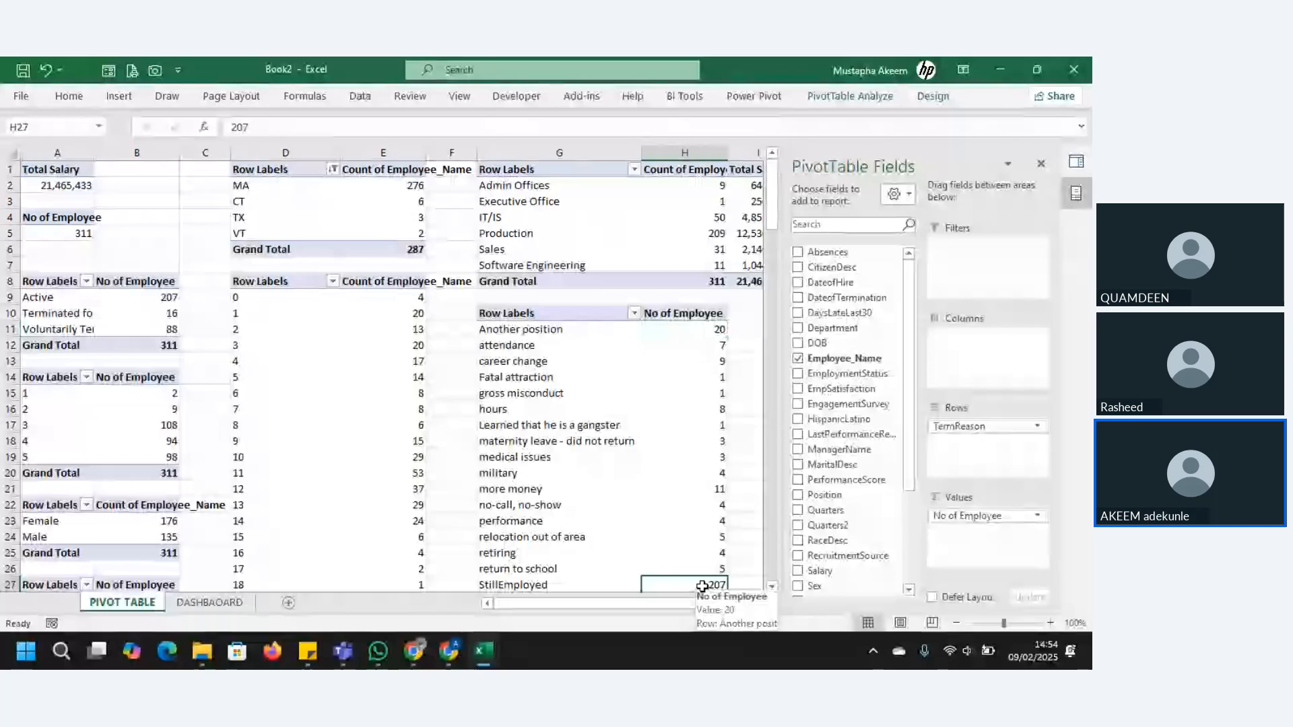
{"action": "left_click", "coordinate": [634, 313]}
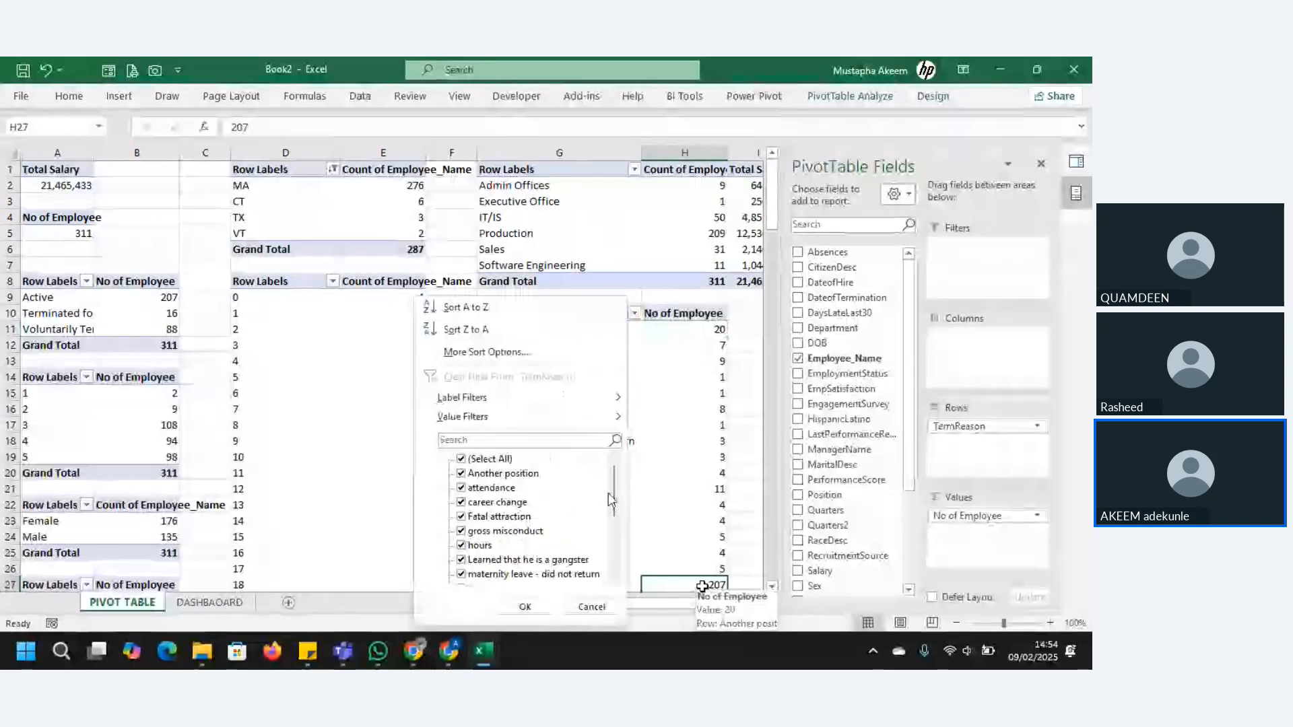
{"action": "left_click", "coordinate": [552, 442]}
{"action": "type", "text": "STIL"}
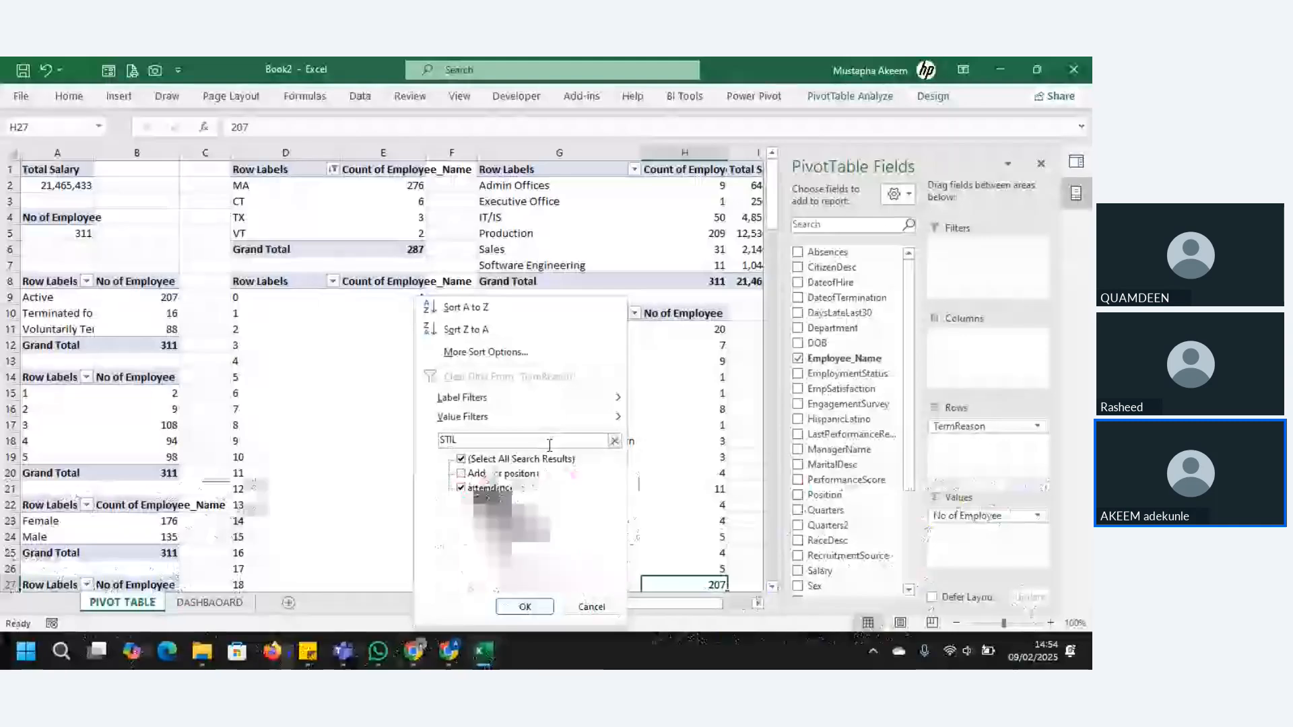
{"action": "left_click", "coordinate": [462, 488]}
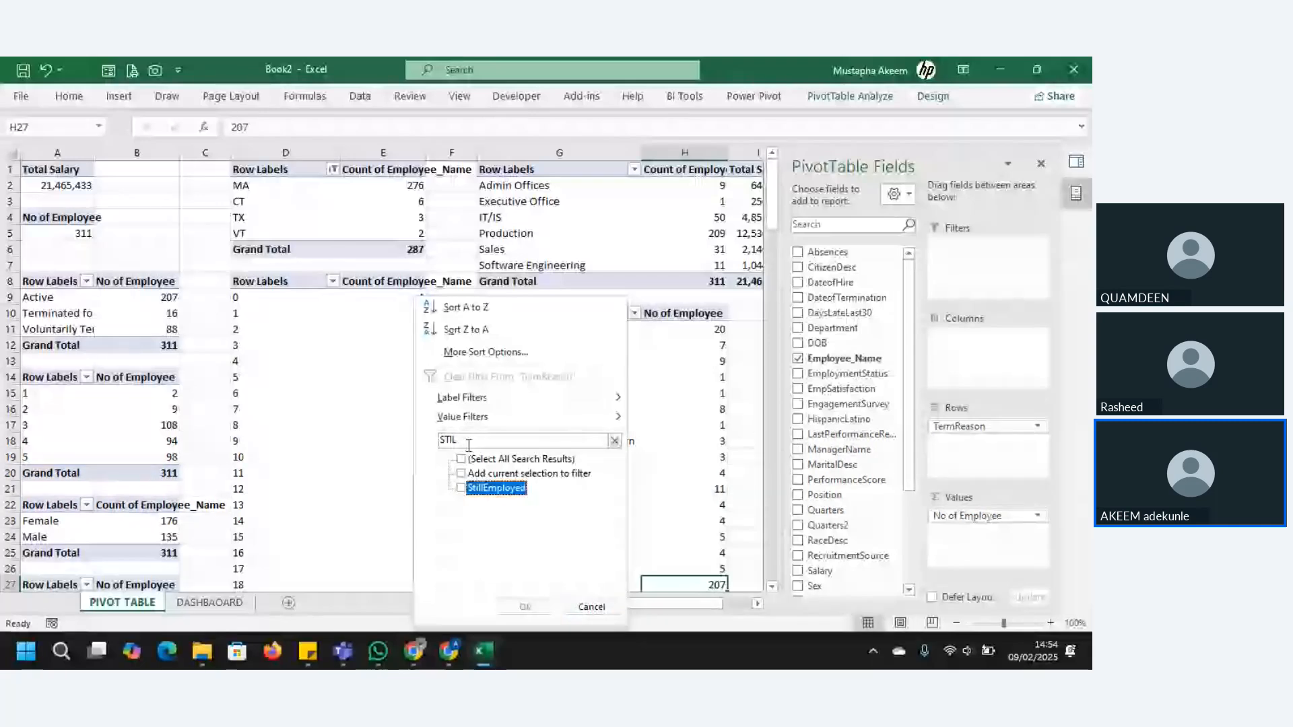
{"action": "left_click", "coordinate": [461, 460]}
{"action": "left_click", "coordinate": [462, 460]}
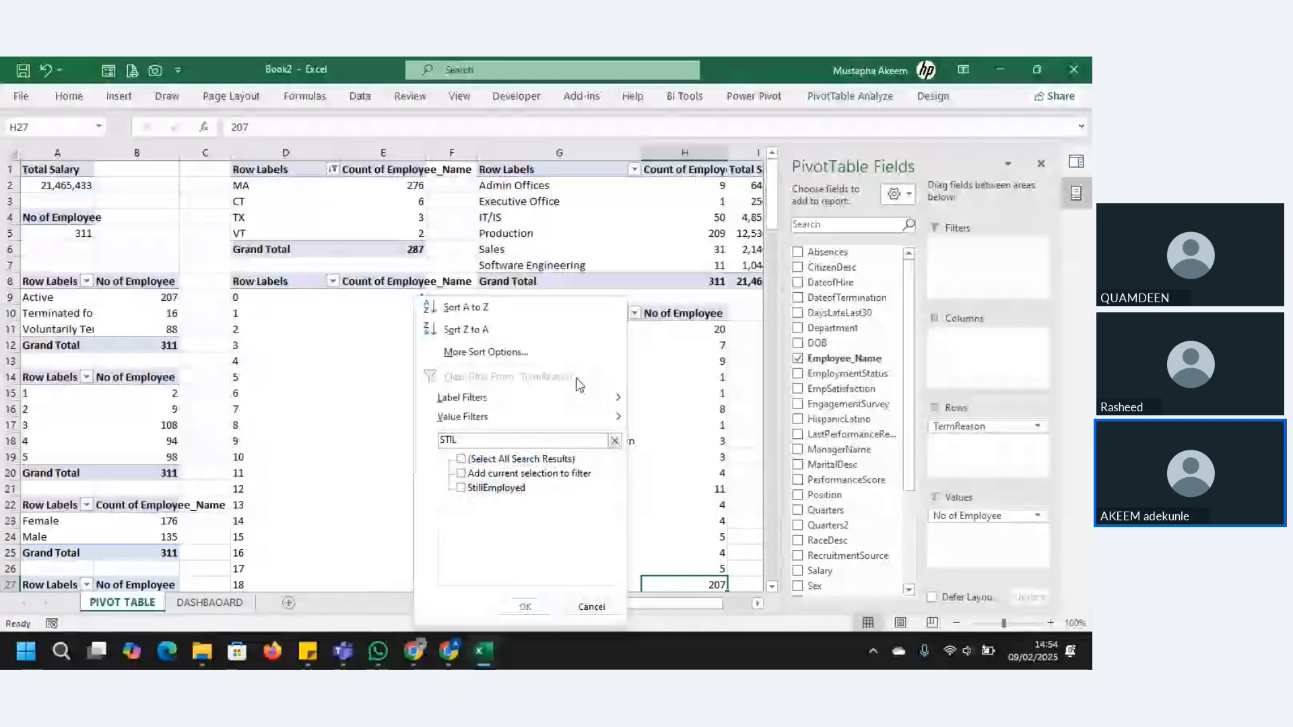
{"action": "left_click", "coordinate": [614, 441]}
Exclude StillEmployed from the TermReason PivotTable's row labels and return to the chart on the DASHBAOARD sheet
{"action": "left_click_drag", "start_coordinate": [613, 488], "coordinate": [618, 550]}
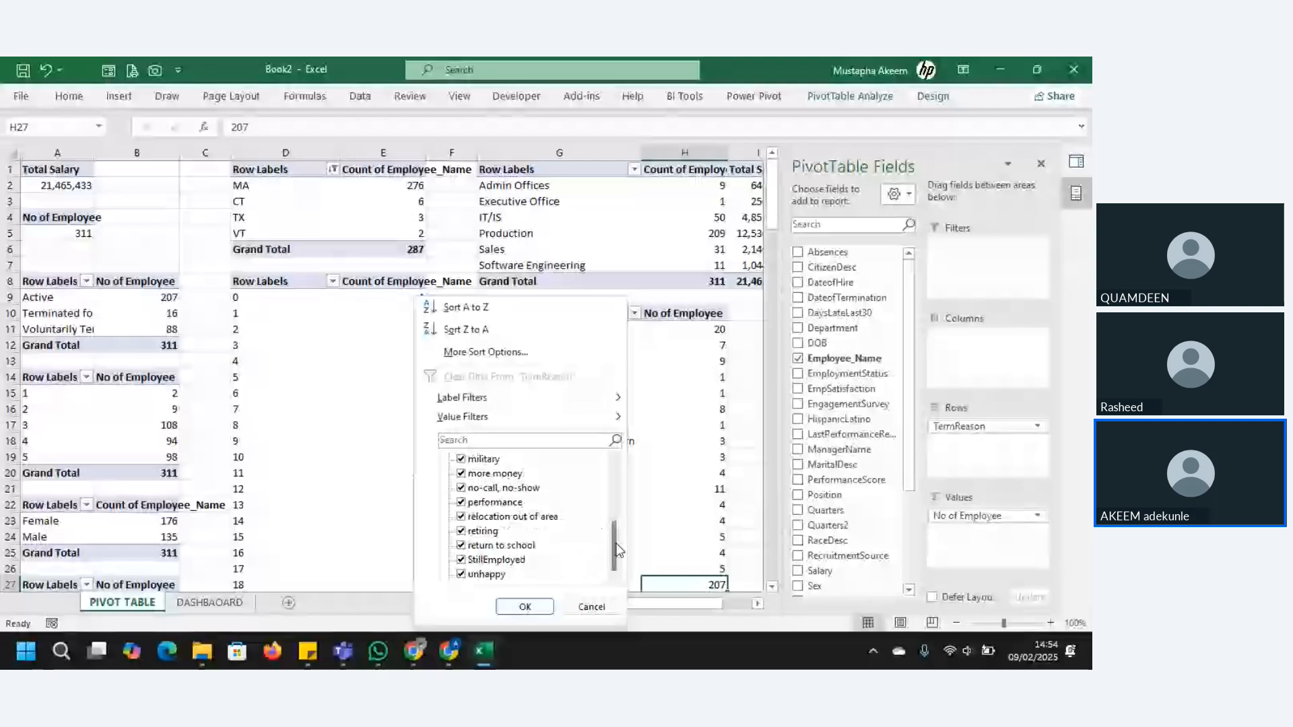
{"action": "left_click", "coordinate": [463, 561]}
{"action": "left_click", "coordinate": [525, 607]}
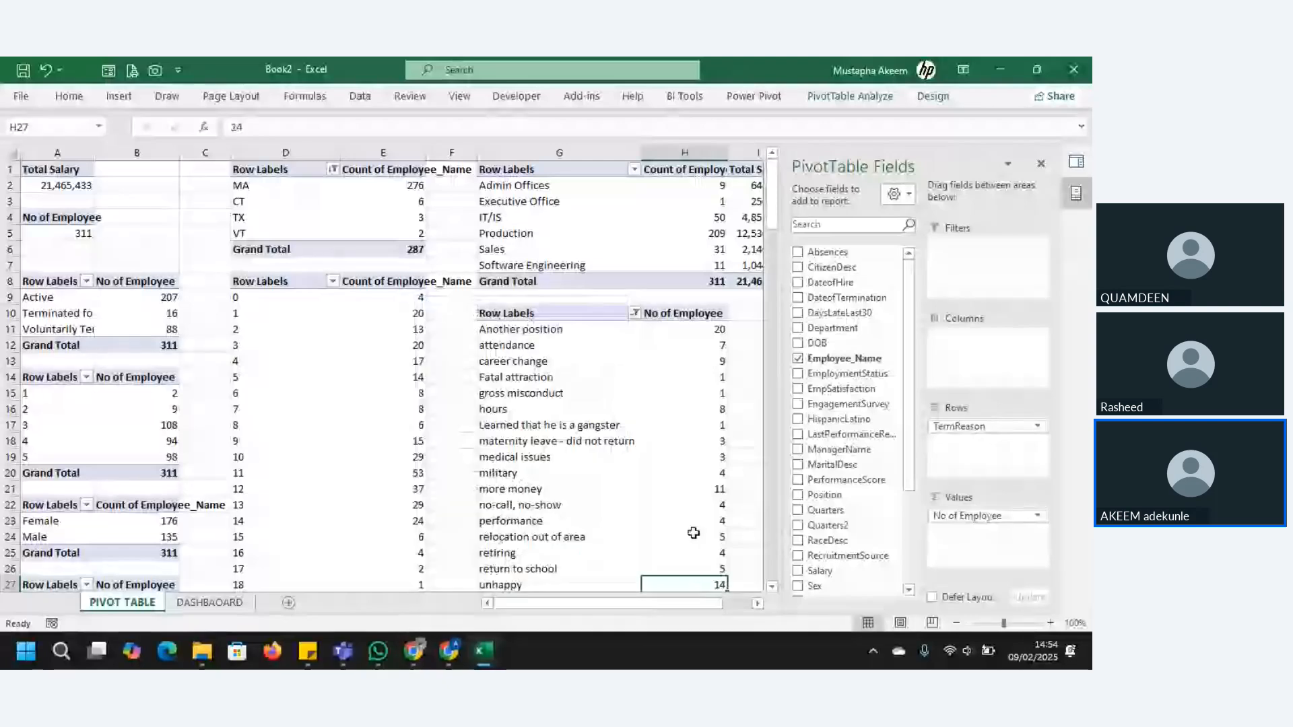
{"action": "left_click_drag", "start_coordinate": [771, 196], "coordinate": [773, 220]}
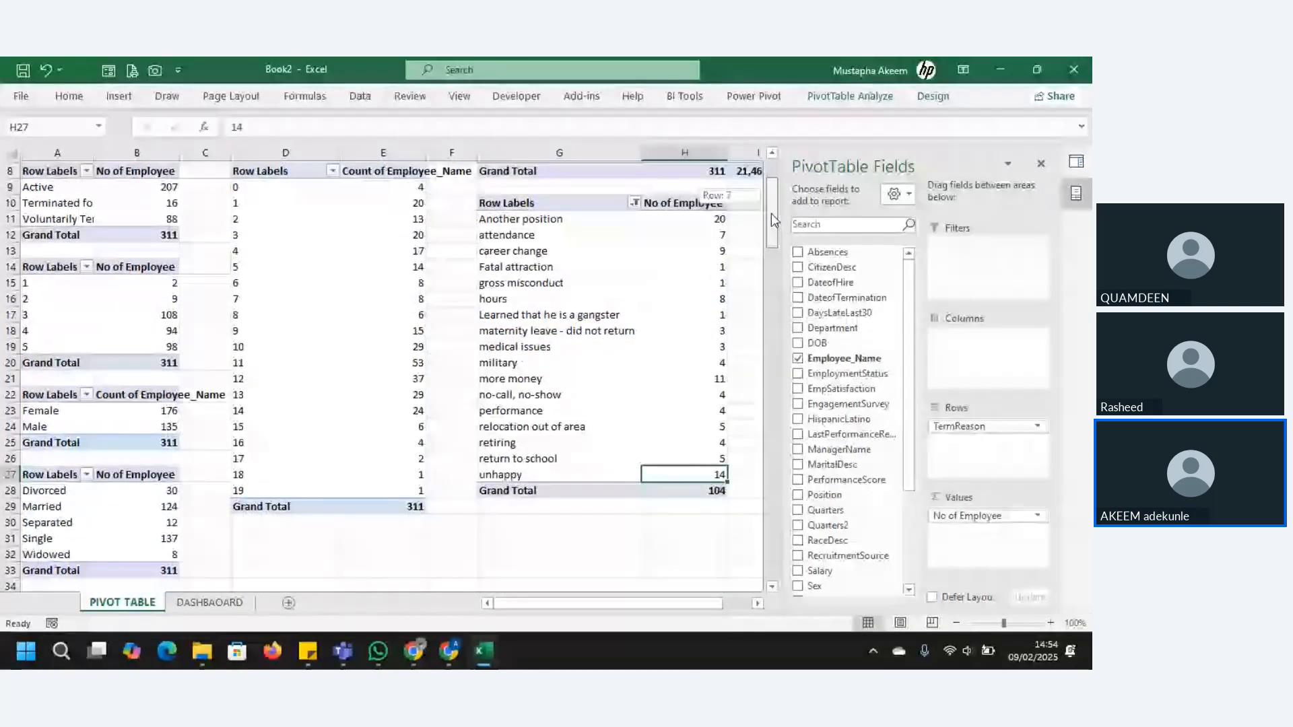
{"action": "left_click", "coordinate": [210, 602]}
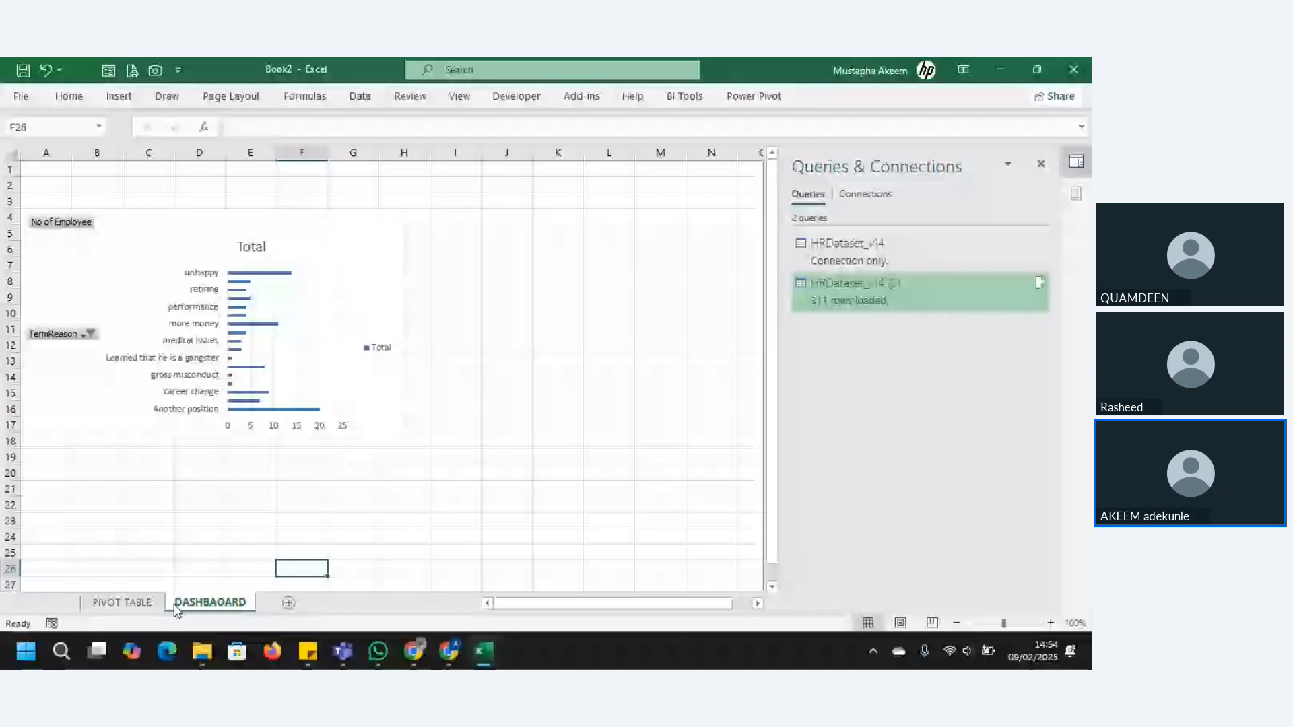
Sort the TermReason PivotTable by No of Employee from smallest to largest and return to the chart on the DASHBAOARD sheet
{"action": "left_click", "coordinate": [139, 604]}
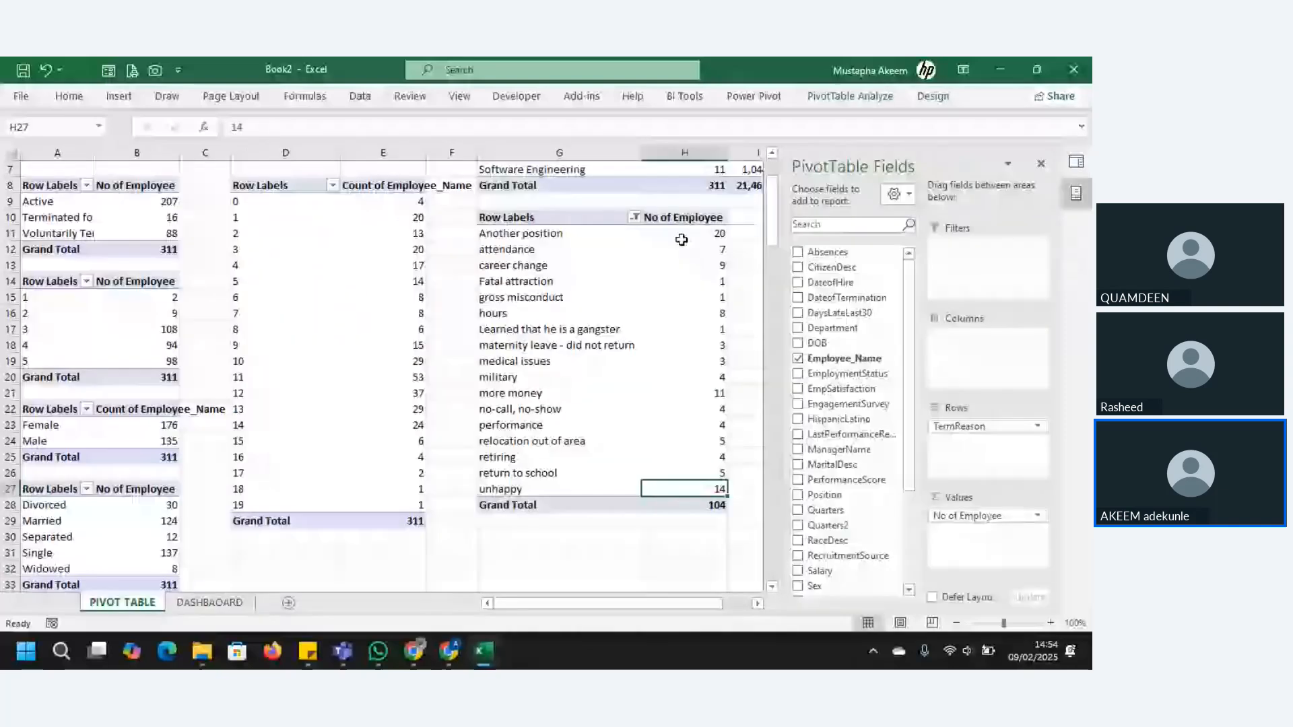
{"action": "right_click", "coordinate": [681, 239]}
{"action": "mouse_move", "coordinate": [763, 339]}
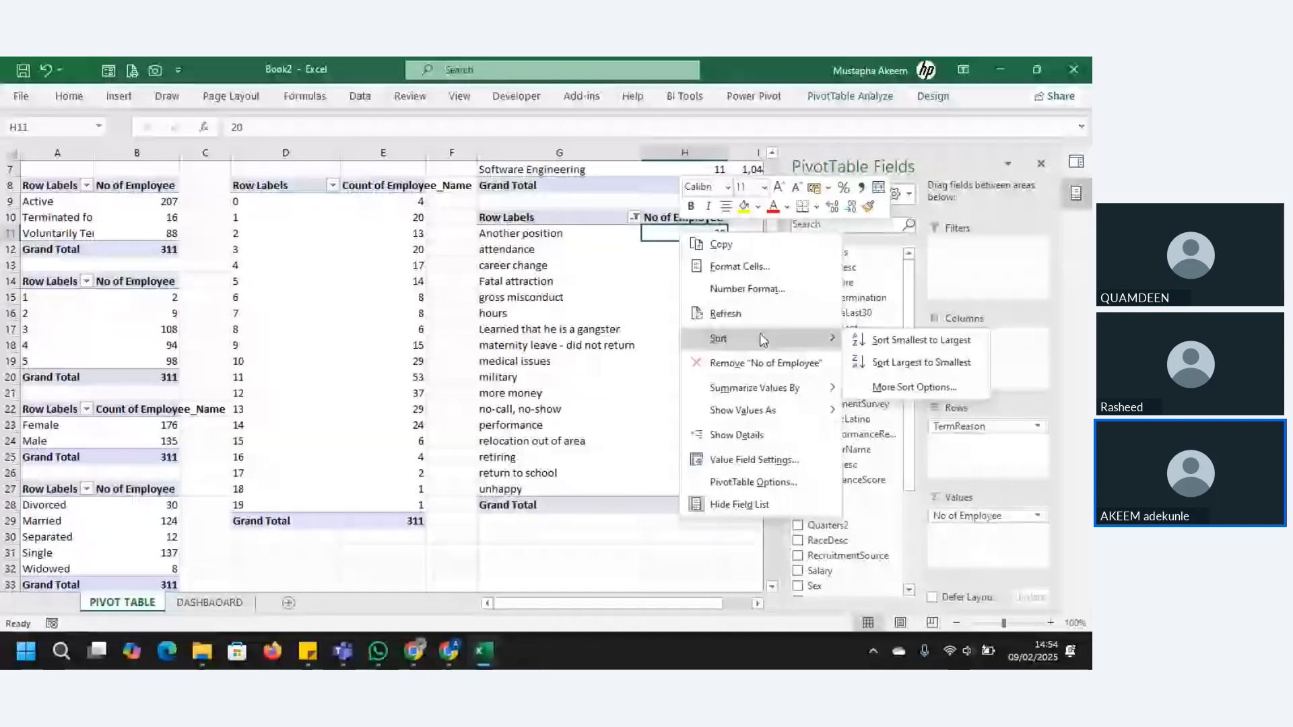
{"action": "left_click", "coordinate": [903, 340]}
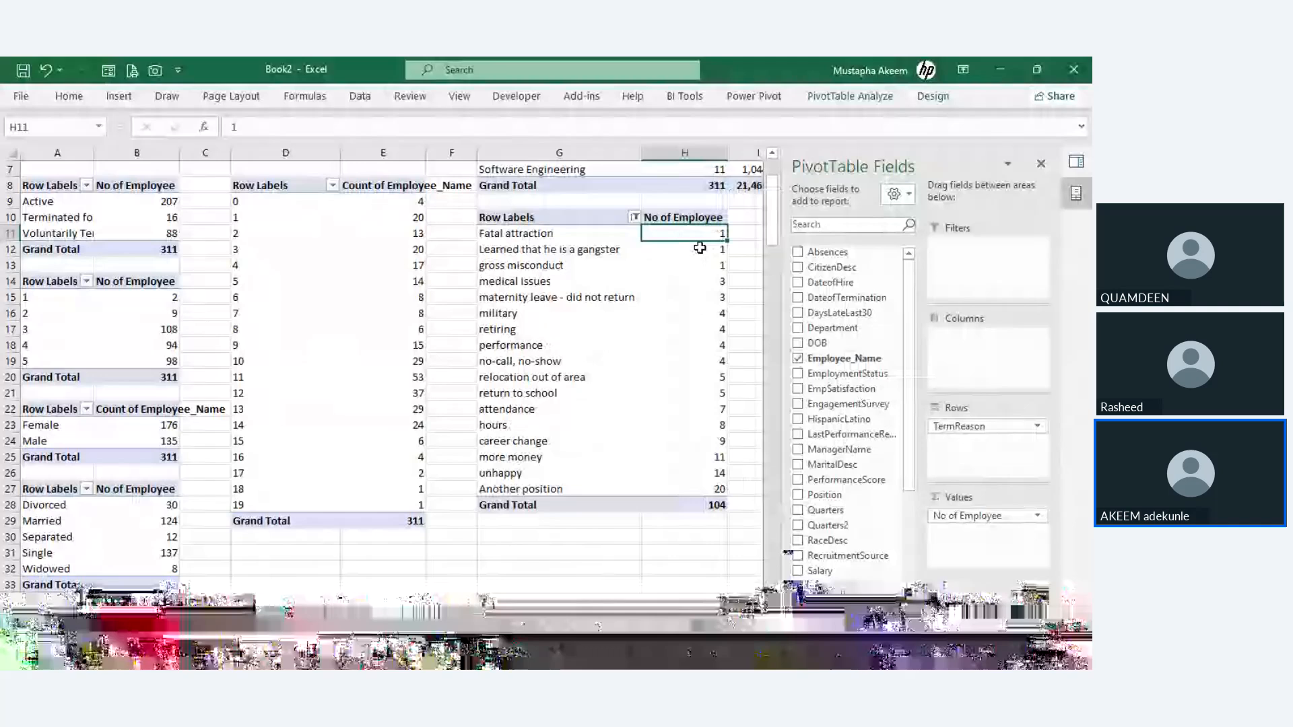
{"action": "left_click", "coordinate": [204, 602]}
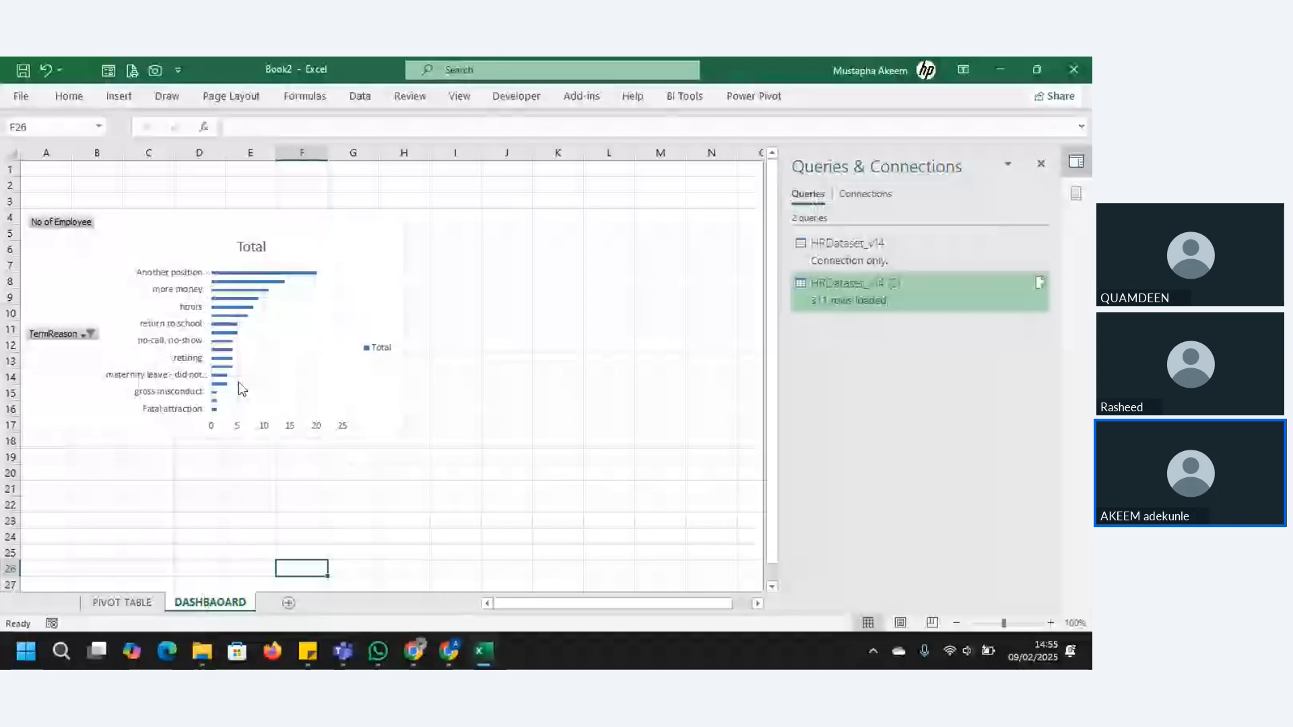
Remove the legend from the TermReason bar chart and hide all its field buttons
{"action": "left_click", "coordinate": [241, 389]}
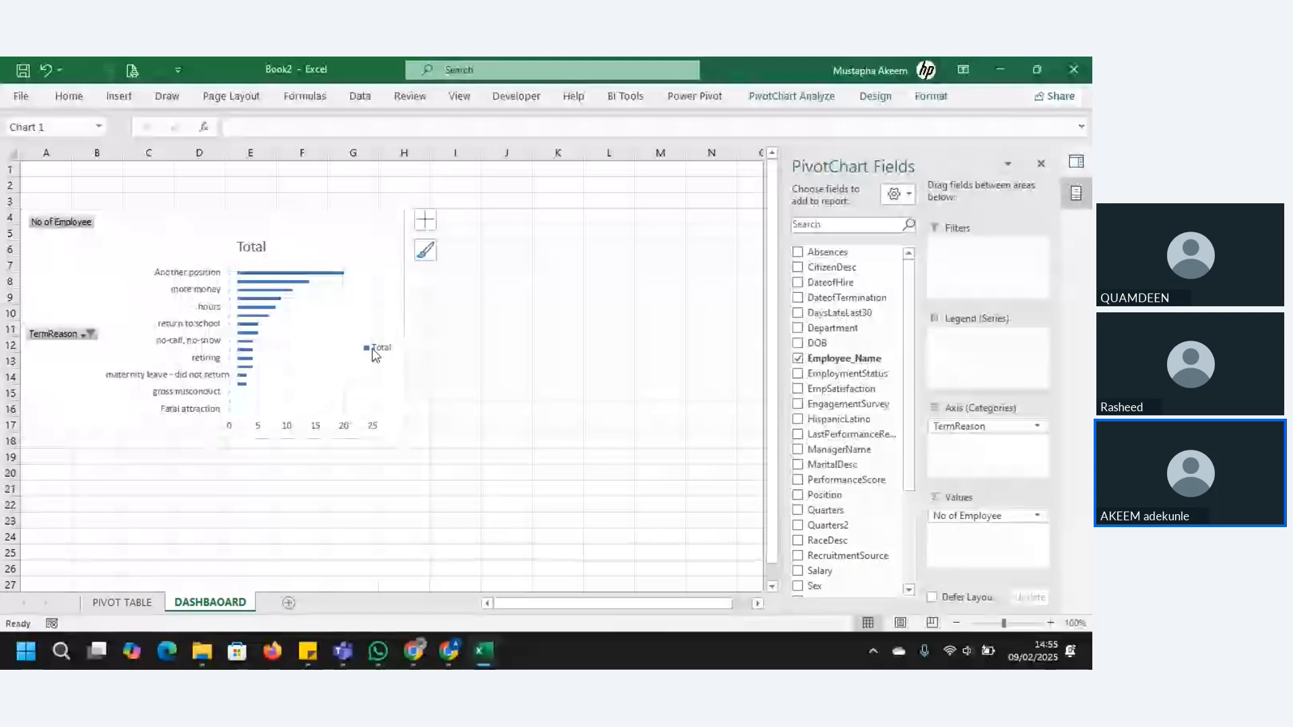
{"action": "left_click", "coordinate": [88, 334]}
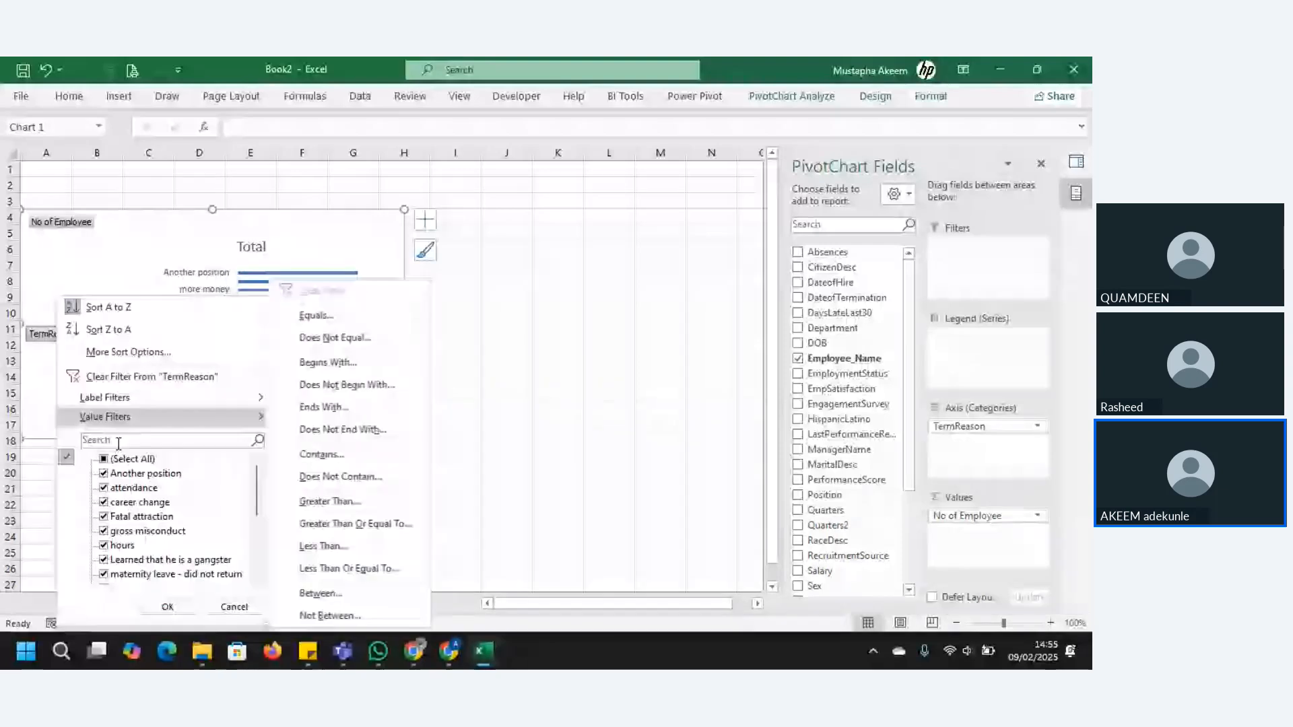
{"action": "left_click", "coordinate": [46, 334]}
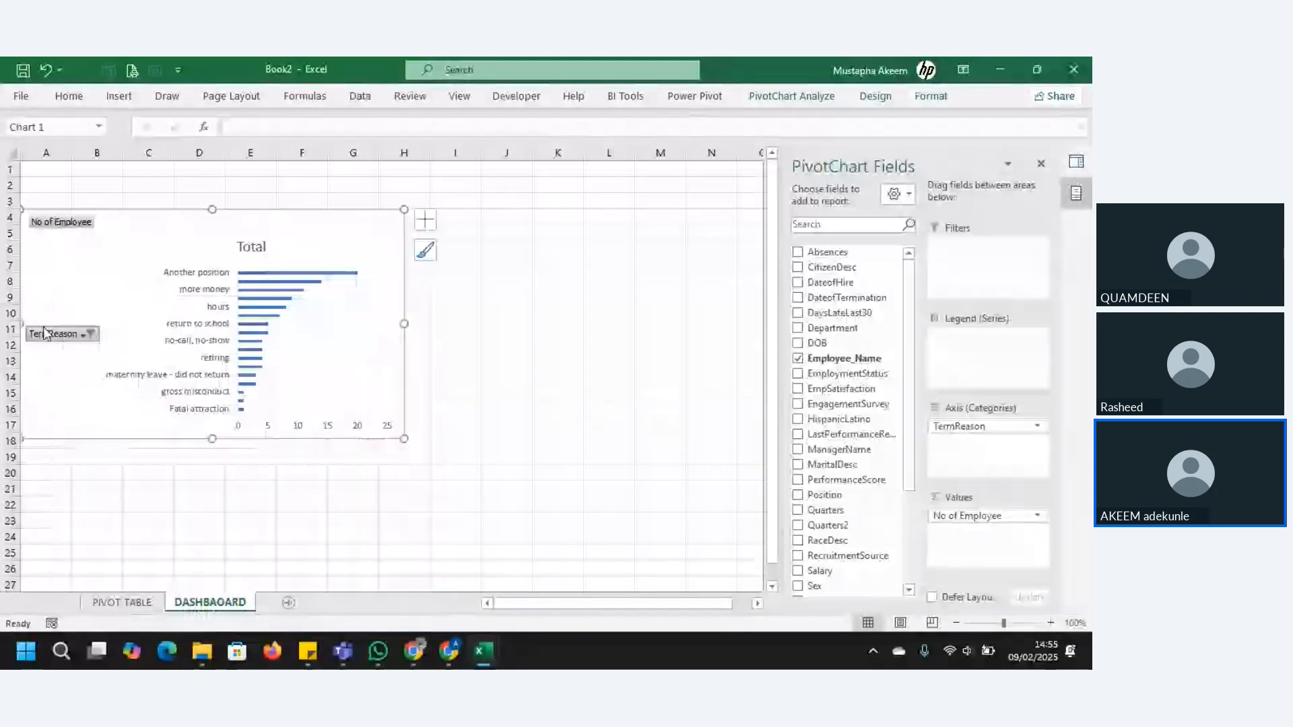
{"action": "right_click", "coordinate": [46, 334]}
{"action": "left_click", "coordinate": [120, 509]}
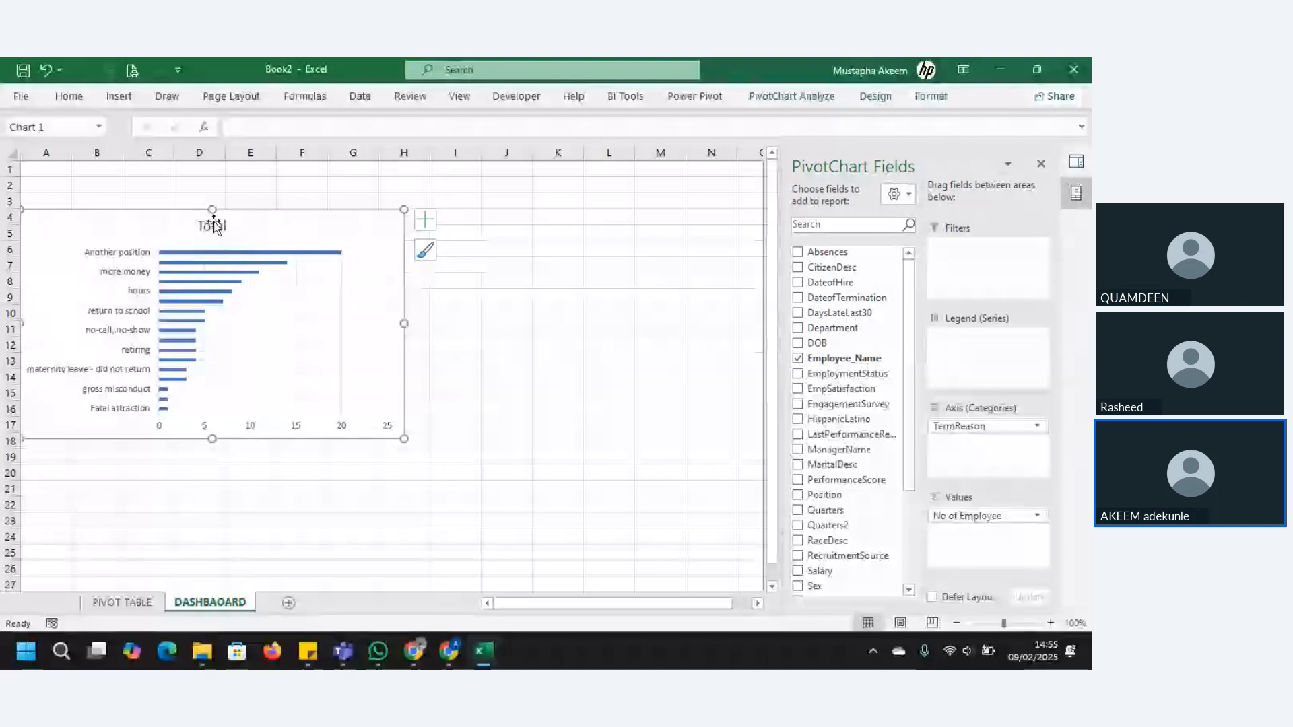
Change the TermReason bar chart's title to TERMINATION REASONS
{"action": "left_click", "coordinate": [213, 221]}
{"action": "double_click", "coordinate": [215, 224]}
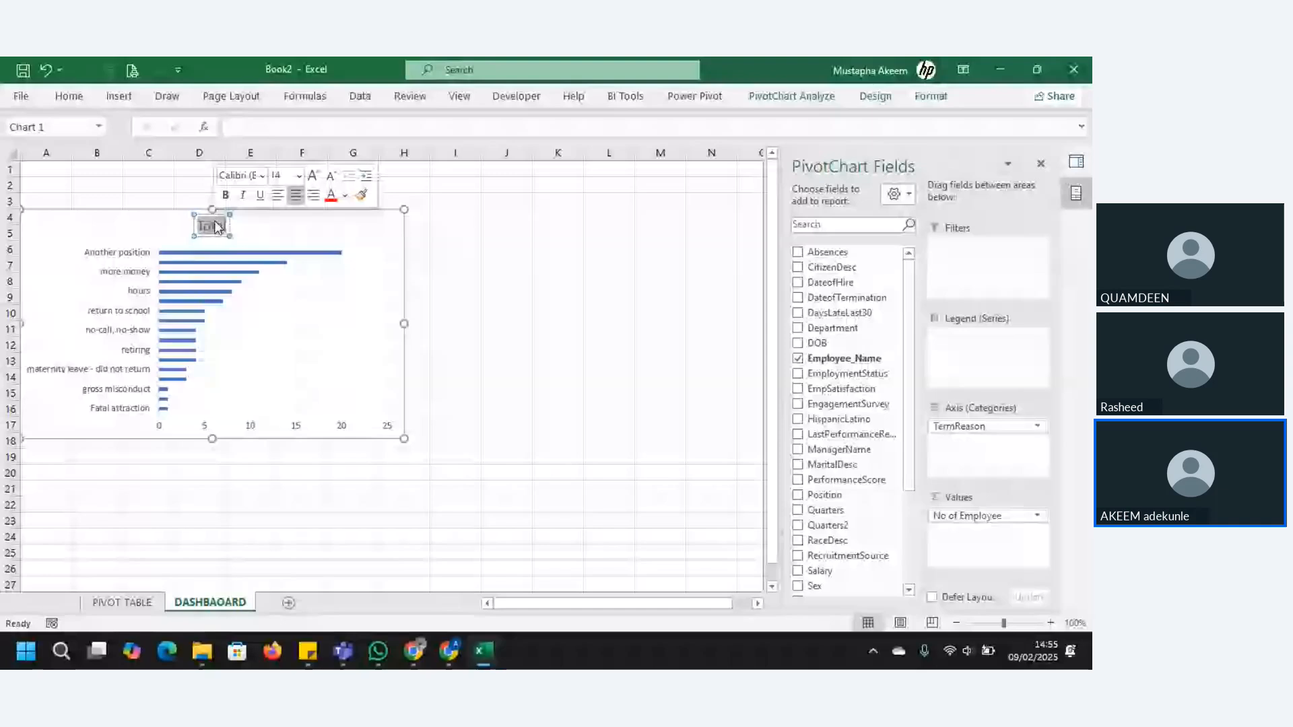
{"action": "key", "text": "Delete"}
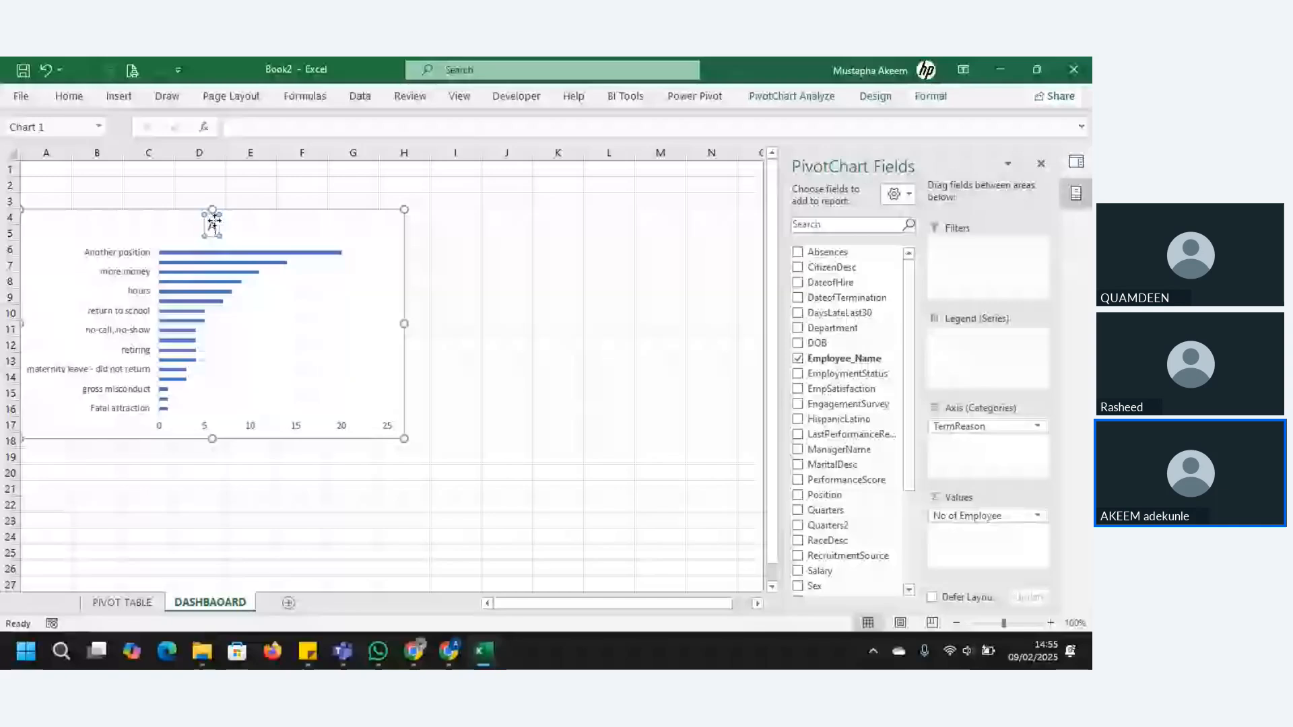
{"action": "type", "text": "TERMINATION REASONS"}
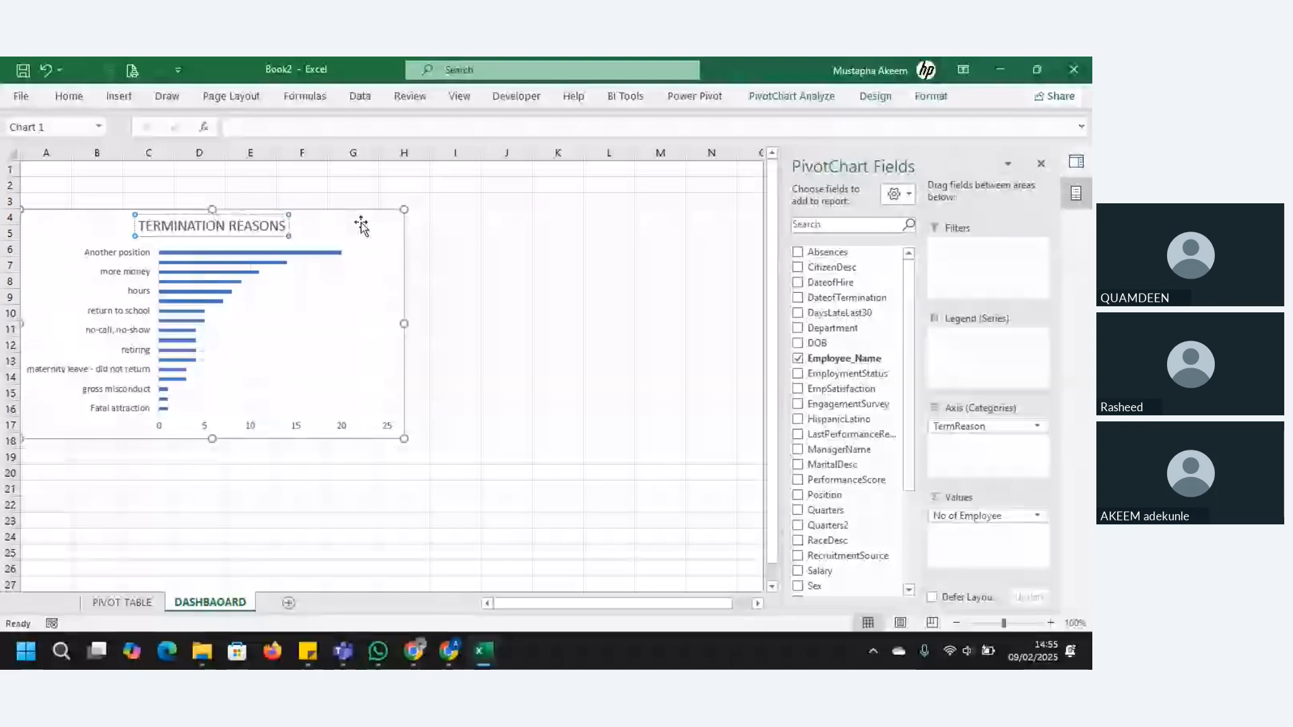
Move the TERMINATION REASONS chart slightly down, make it taller so every category label fits, and narrow it a little
{"action": "left_click_drag", "start_coordinate": [361, 222], "coordinate": [367, 244]}
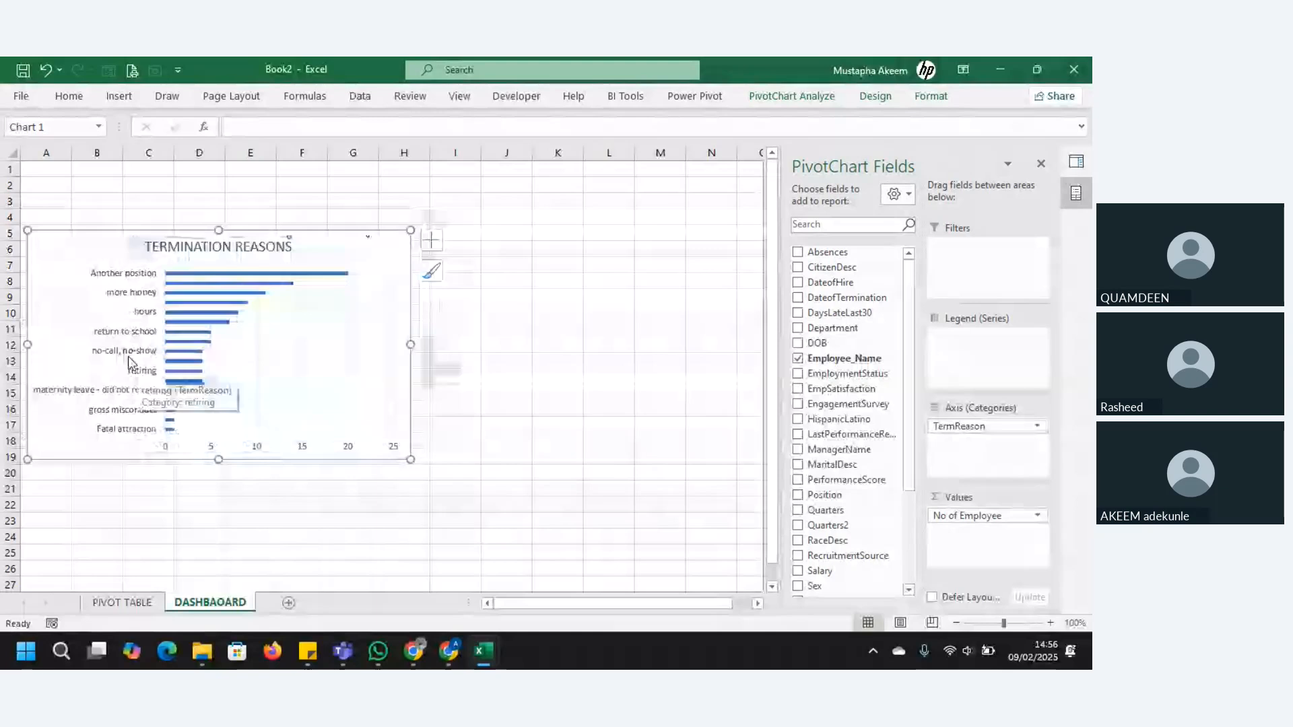
{"action": "left_click_drag", "start_coordinate": [219, 459], "coordinate": [219, 500]}
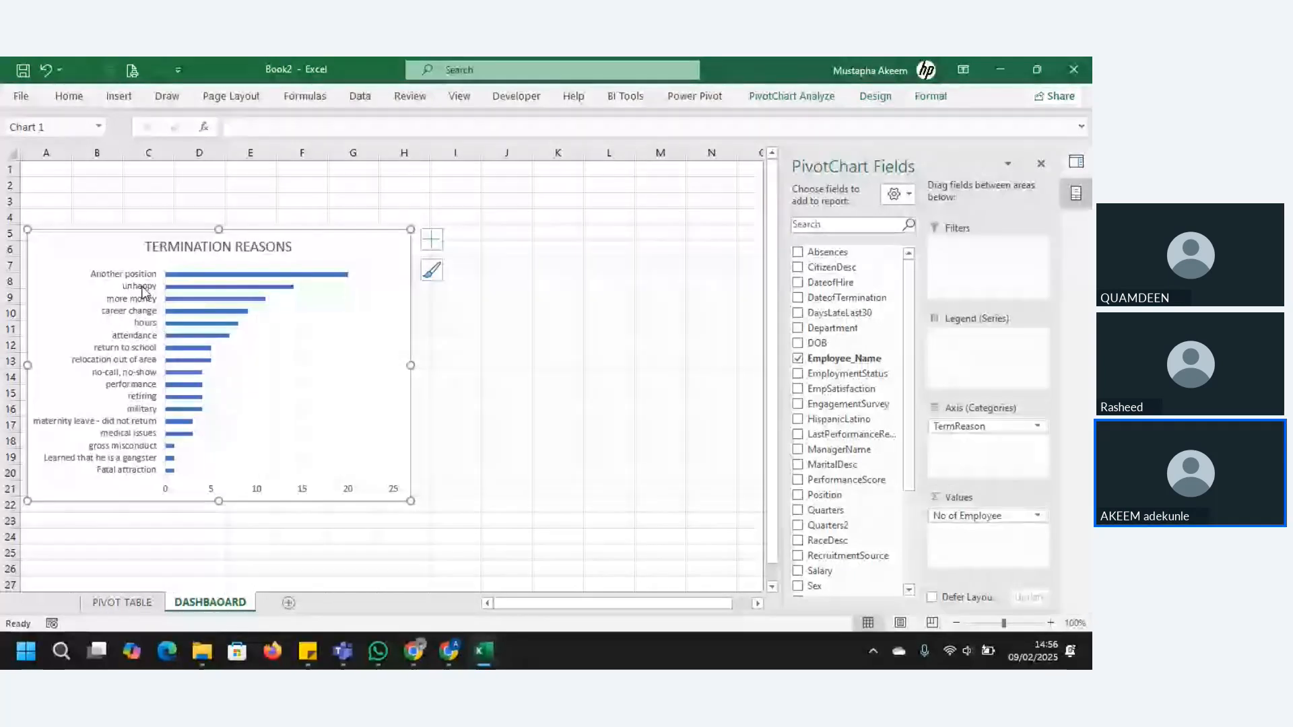
{"action": "left_click_drag", "start_coordinate": [411, 365], "coordinate": [400, 365]}
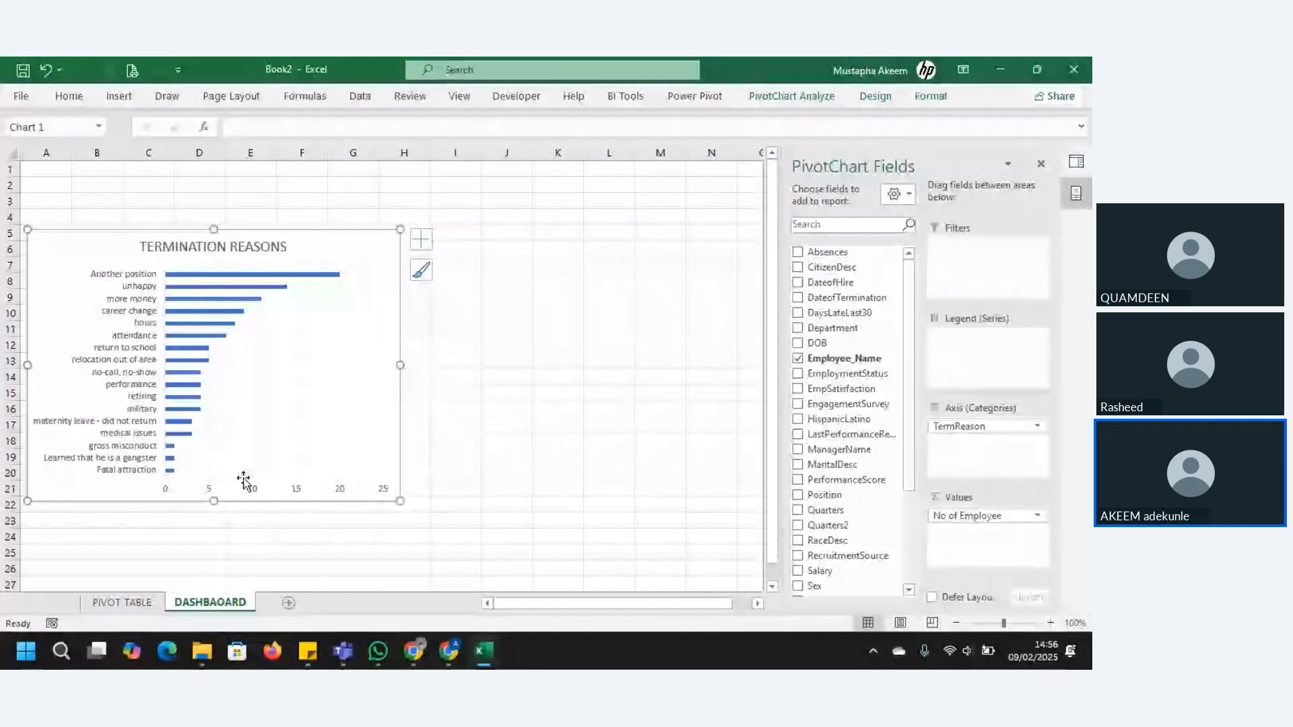
Insert a clustered column PivotChart from the Department PivotTable on the PIVOT TABLE sheet
{"action": "left_click", "coordinate": [143, 599]}
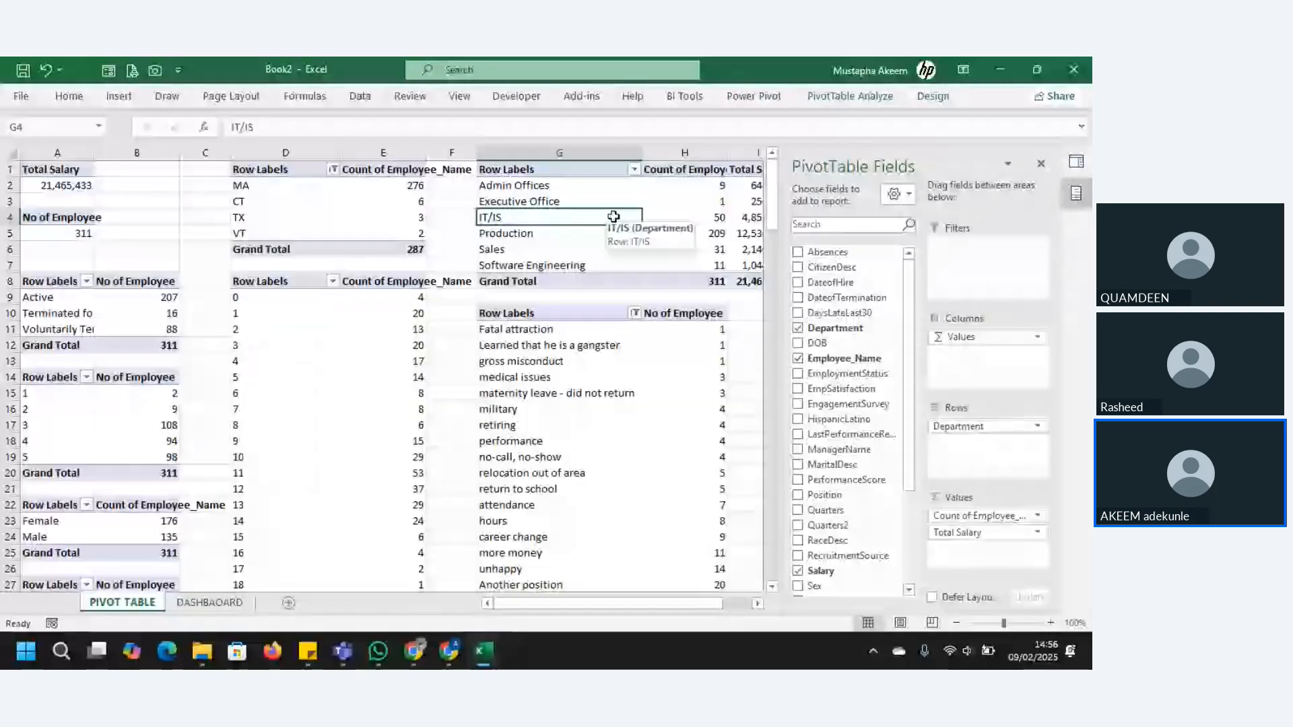
{"action": "right_click", "coordinate": [553, 186]}
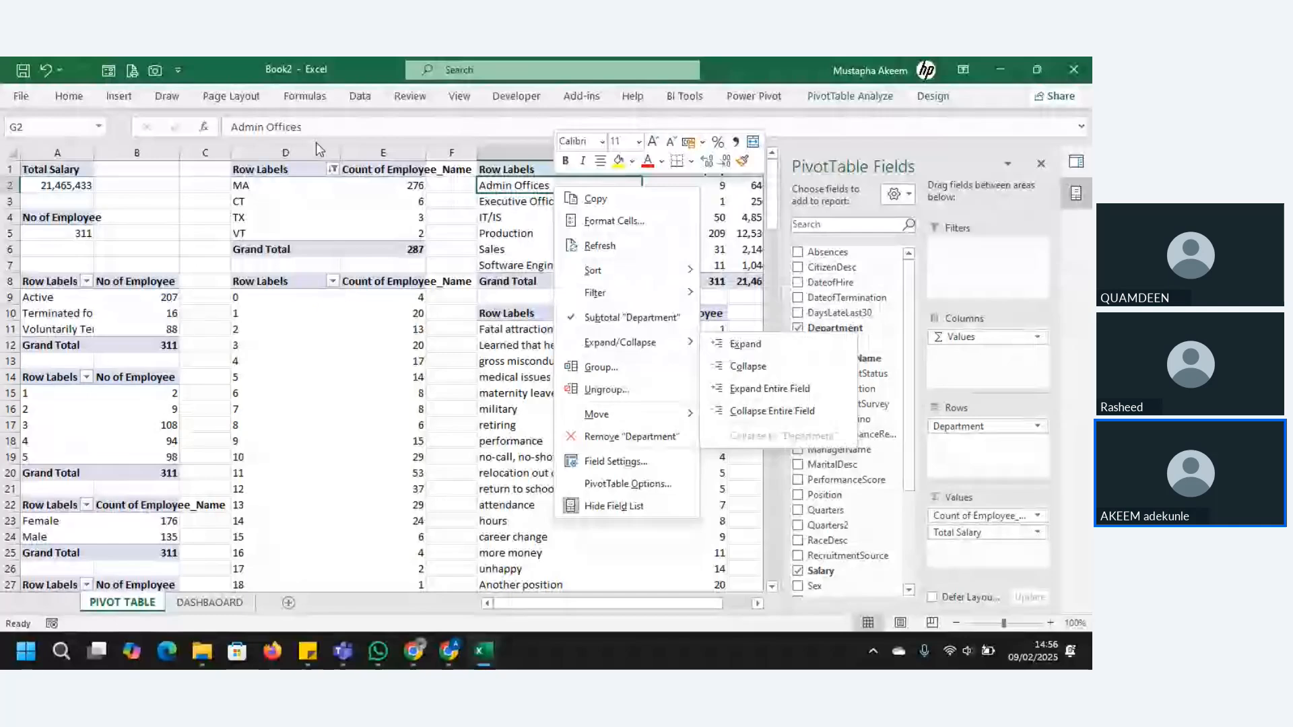
{"action": "left_click", "coordinate": [561, 133]}
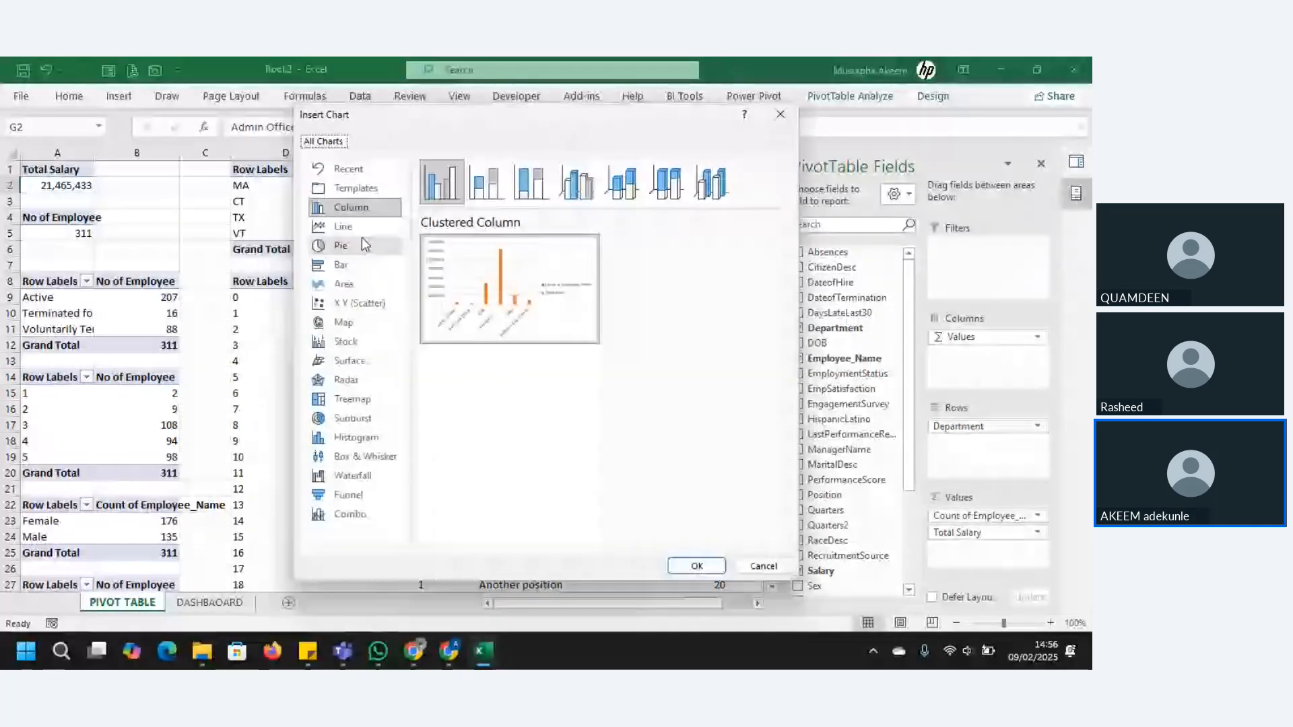
{"action": "left_click", "coordinate": [431, 177]}
{"action": "double_click", "coordinate": [431, 172]}
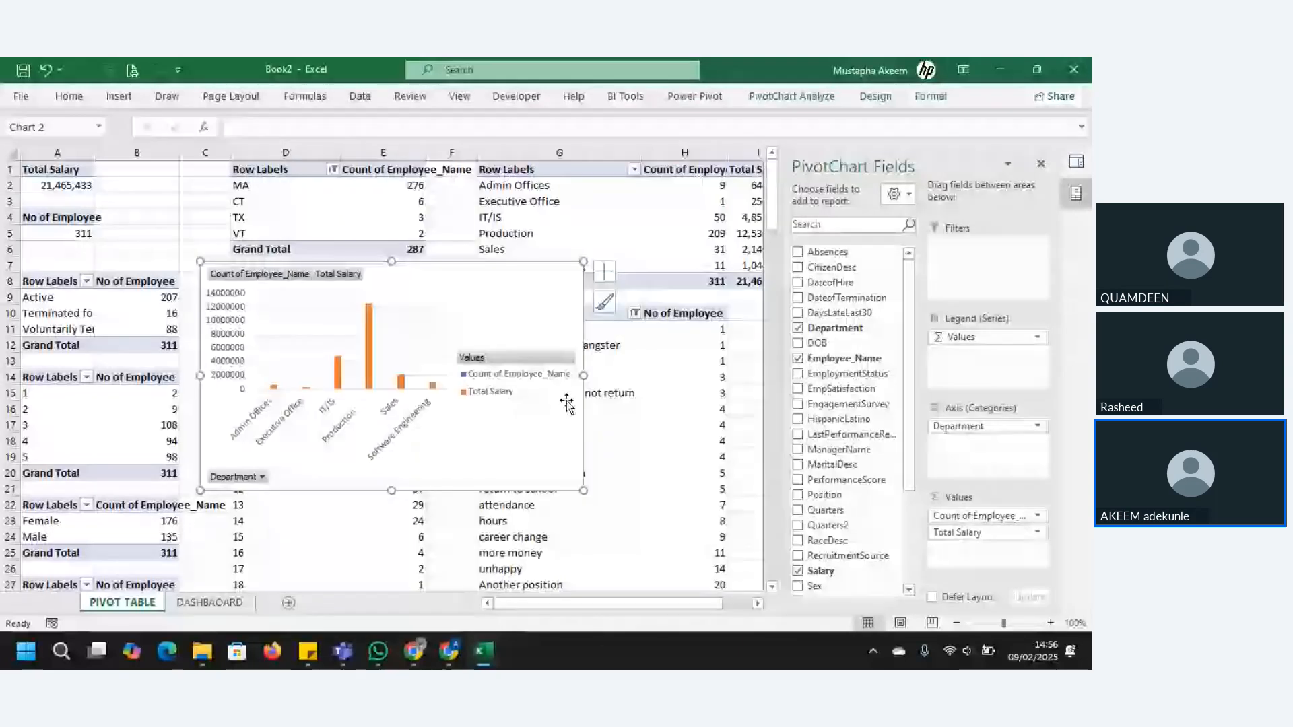
{"action": "left_click", "coordinate": [475, 397]}
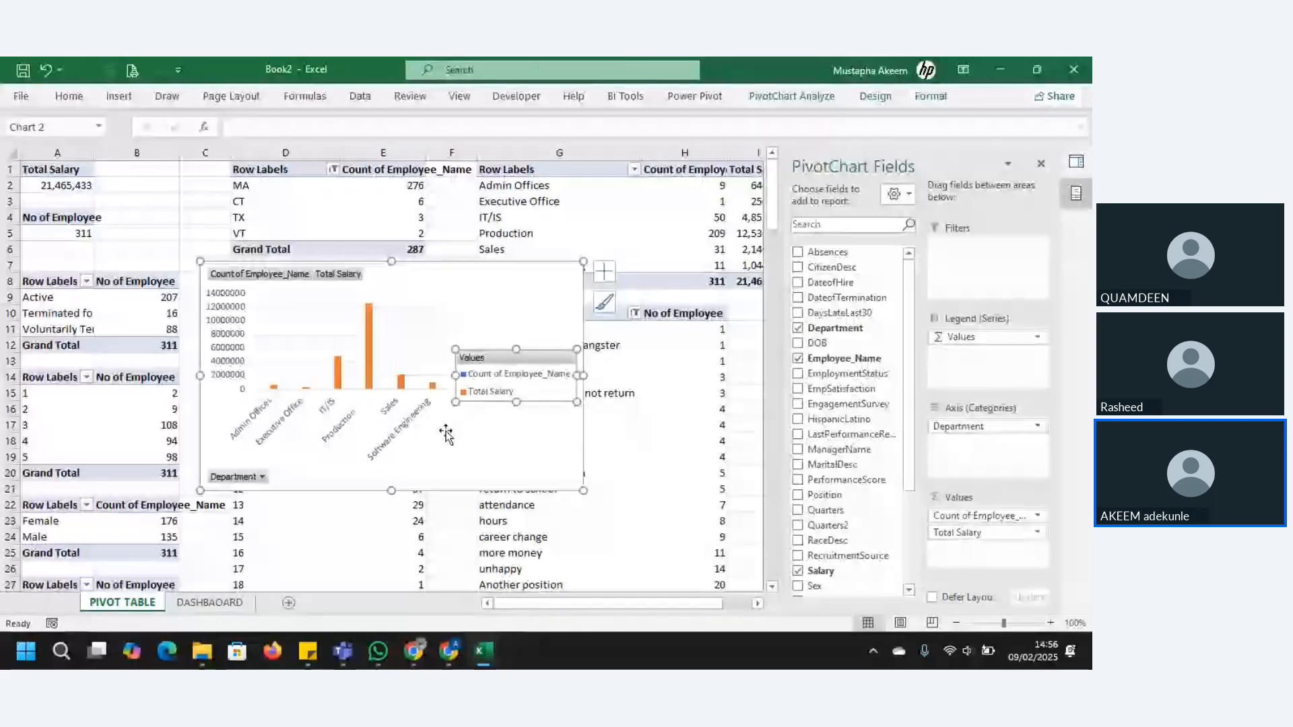
{"action": "left_click", "coordinate": [755, 239]}
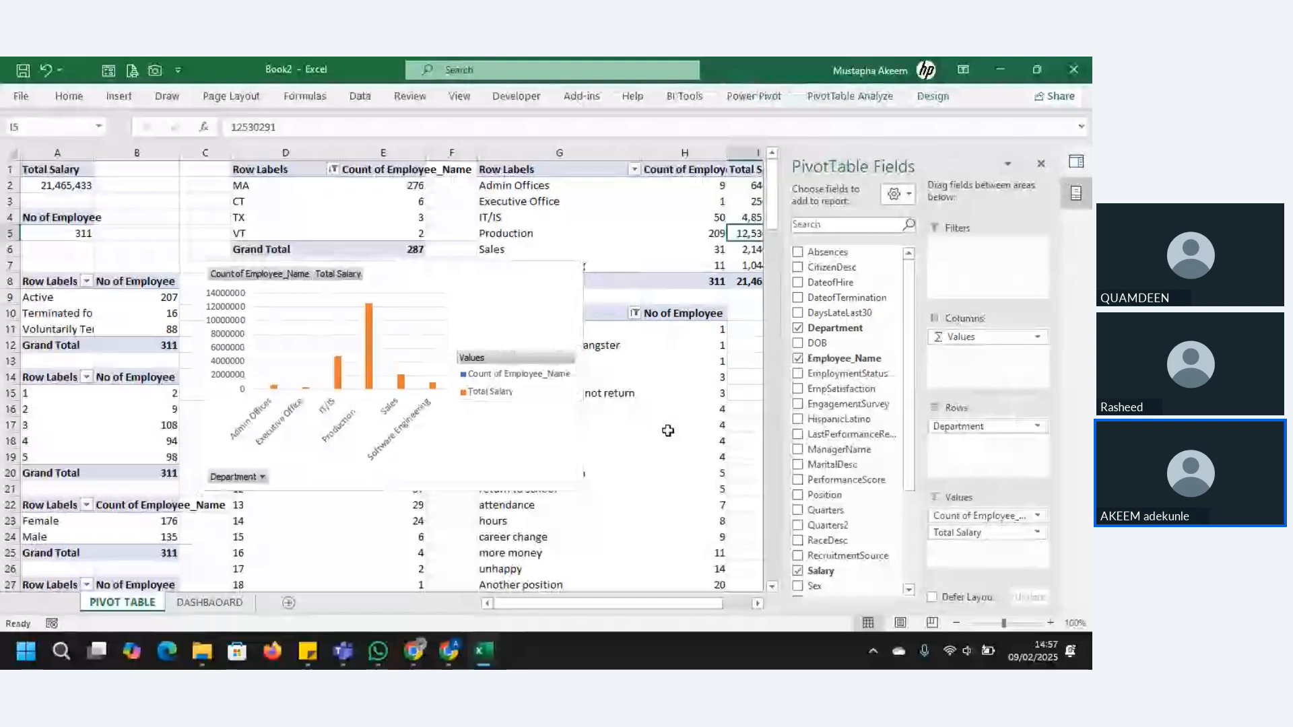
{"action": "left_click", "coordinate": [757, 604]}
{"action": "left_click_drag", "start_coordinate": [619, 186], "coordinate": [633, 266]}
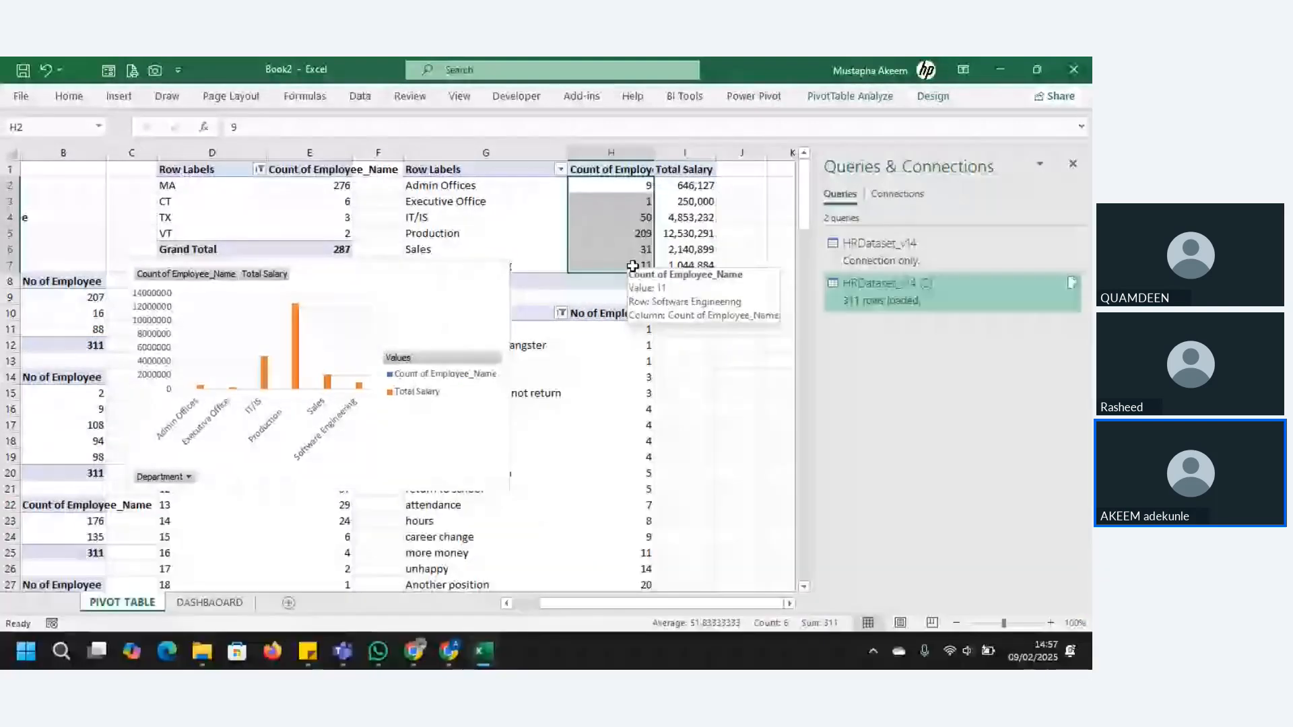
Change the Department chart to a combo with Total Salary as clustered column and Count of Employee_Name as a line on the secondary axis
{"action": "right_click", "coordinate": [340, 339]}
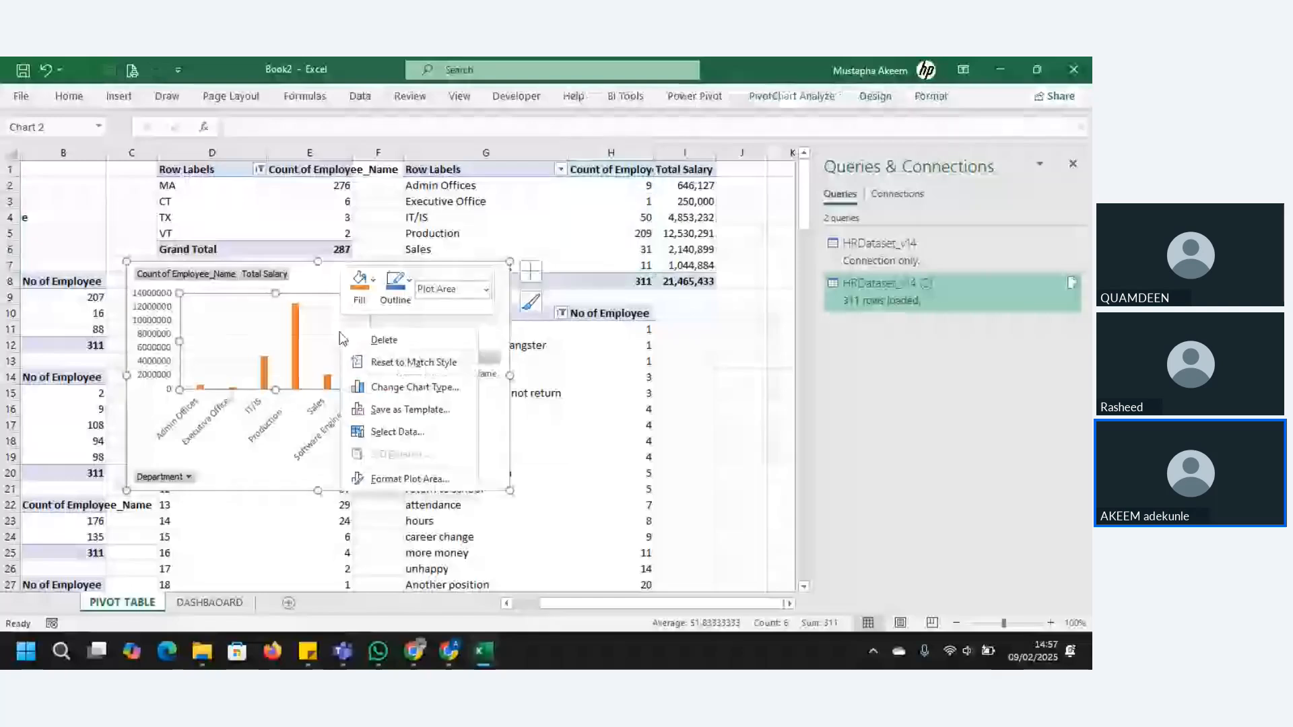
{"action": "left_click", "coordinate": [414, 387]}
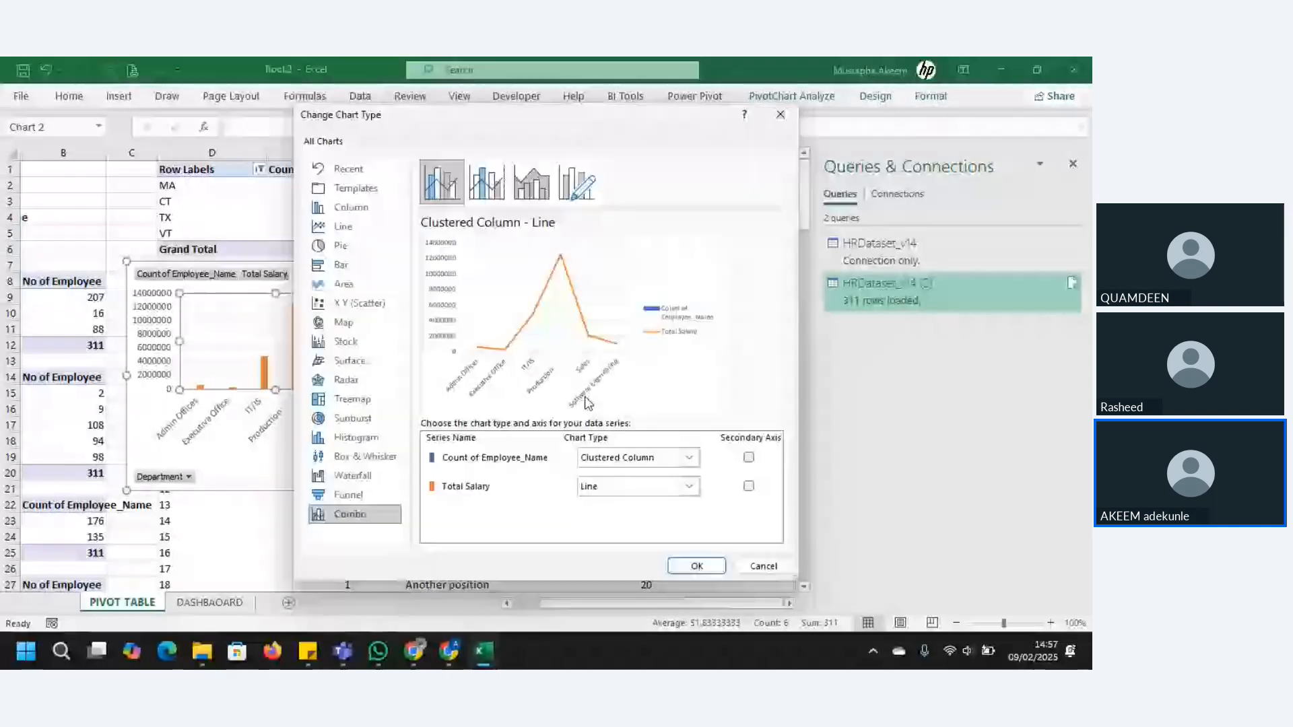
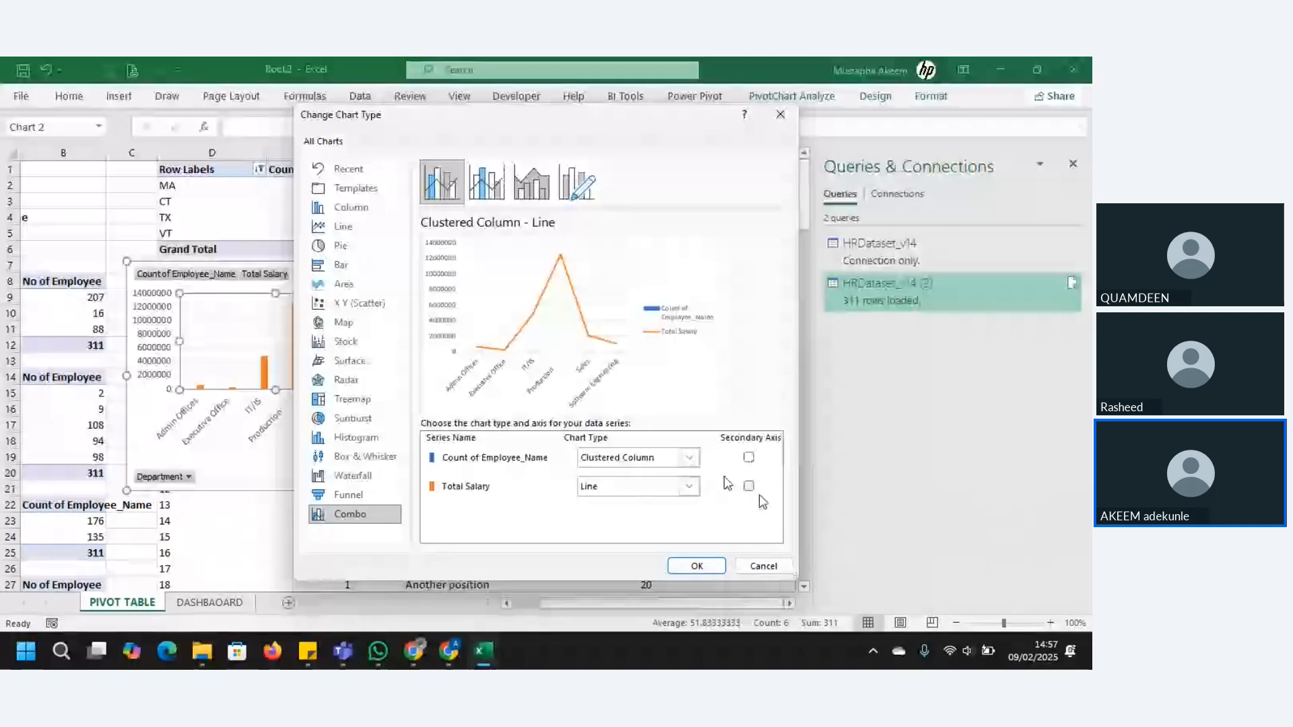
{"action": "left_click", "coordinate": [688, 487]}
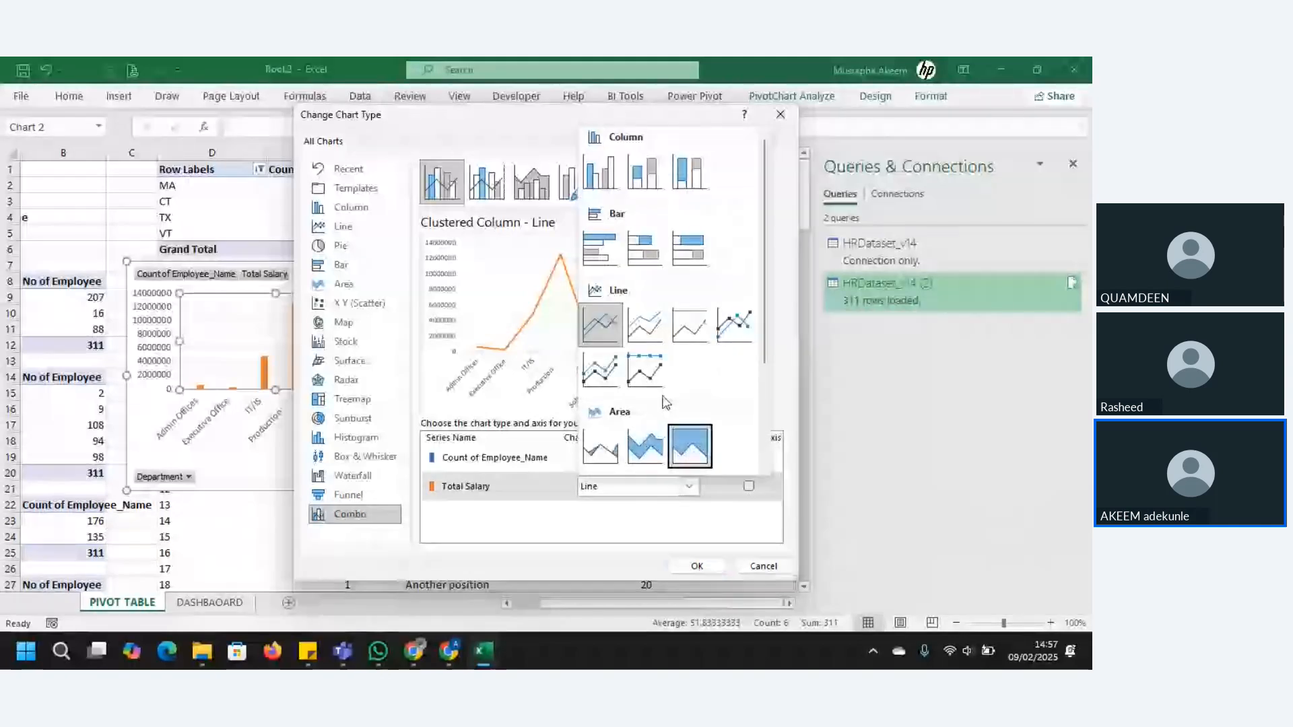
{"action": "left_click", "coordinate": [598, 172]}
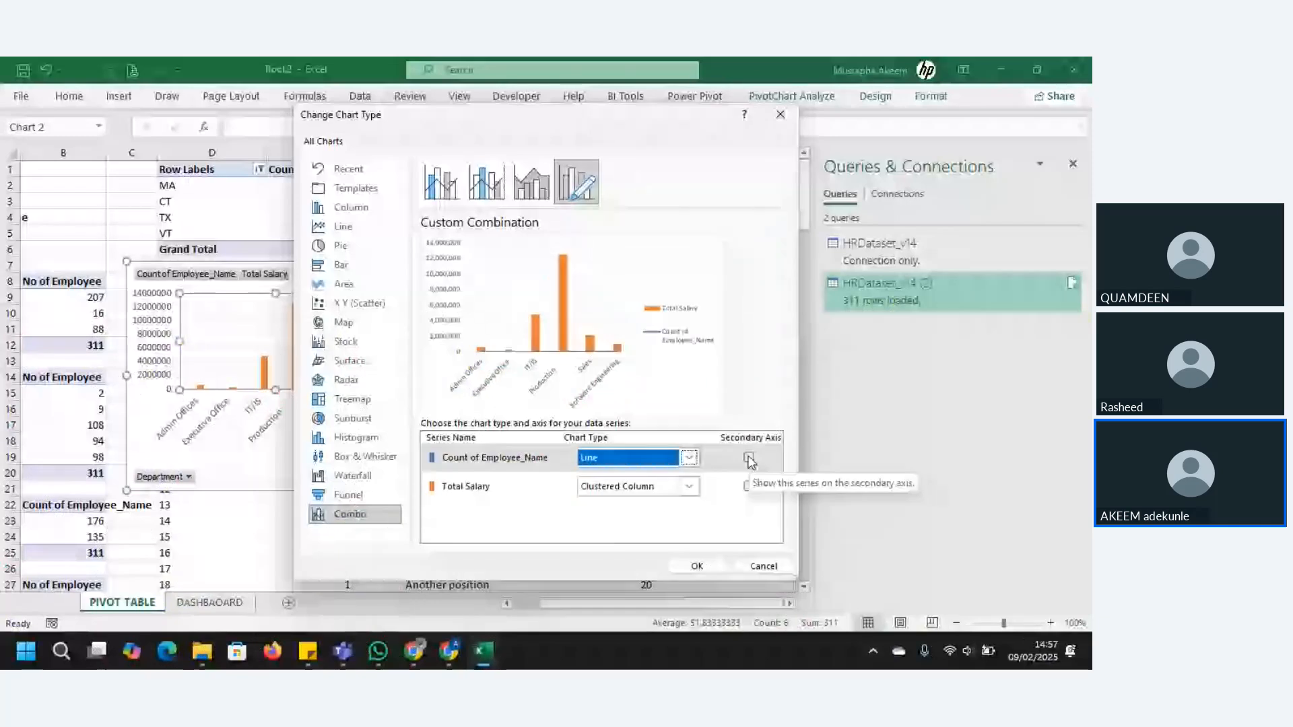
{"action": "left_click", "coordinate": [749, 458]}
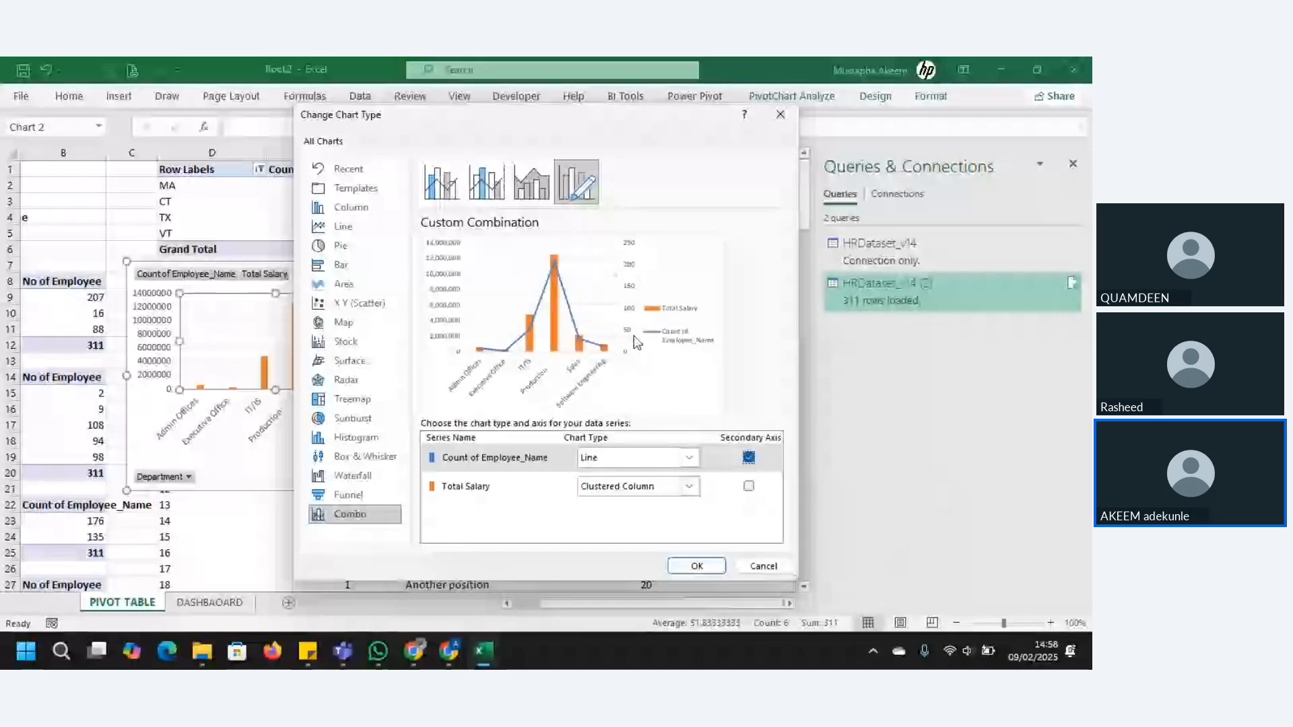
{"action": "left_click", "coordinate": [698, 567]}
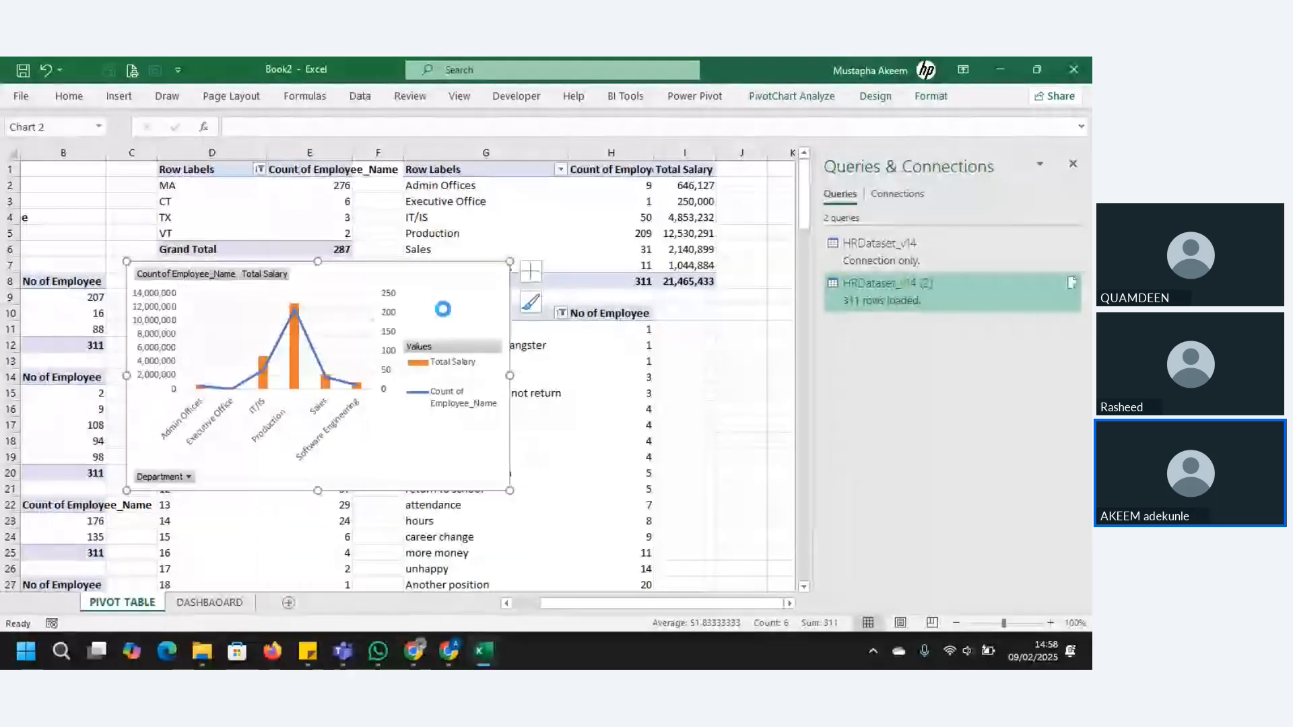
Cut the Department combo chart from the PIVOT TABLE sheet and select cell J13 on the DASHBAOARD sheet
{"action": "key", "text": "ctrl+x"}
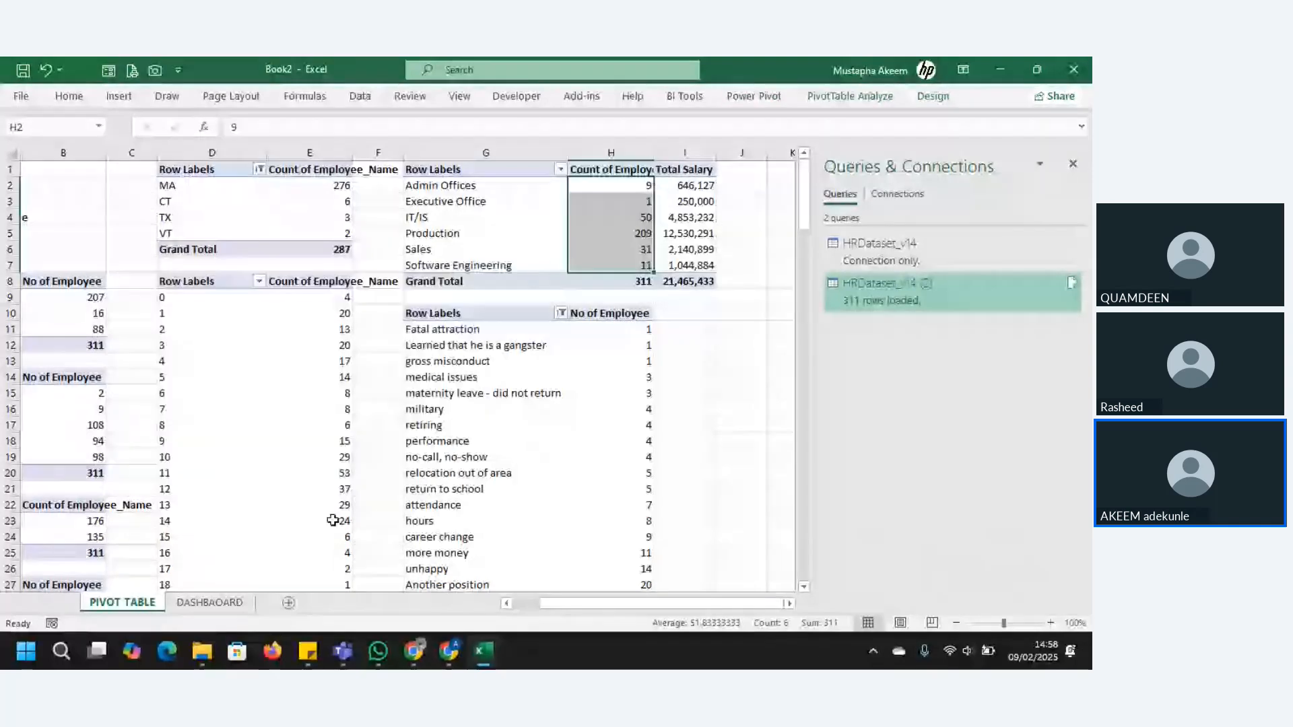
{"action": "left_click", "coordinate": [209, 603]}
{"action": "left_click", "coordinate": [509, 367]}
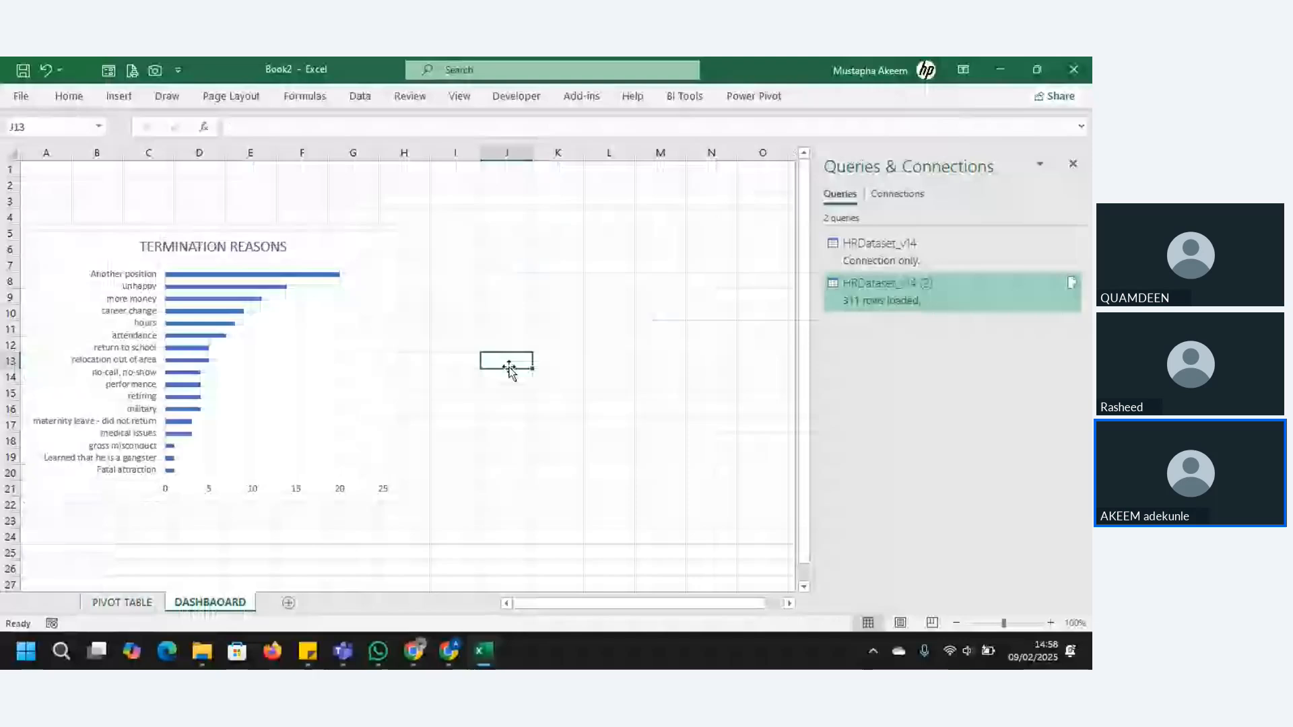
Insert a line PivotChart from the hire-year PivotTable on the PIVOT TABLE sheet
{"action": "key", "text": "ctrl+Page_Up"}
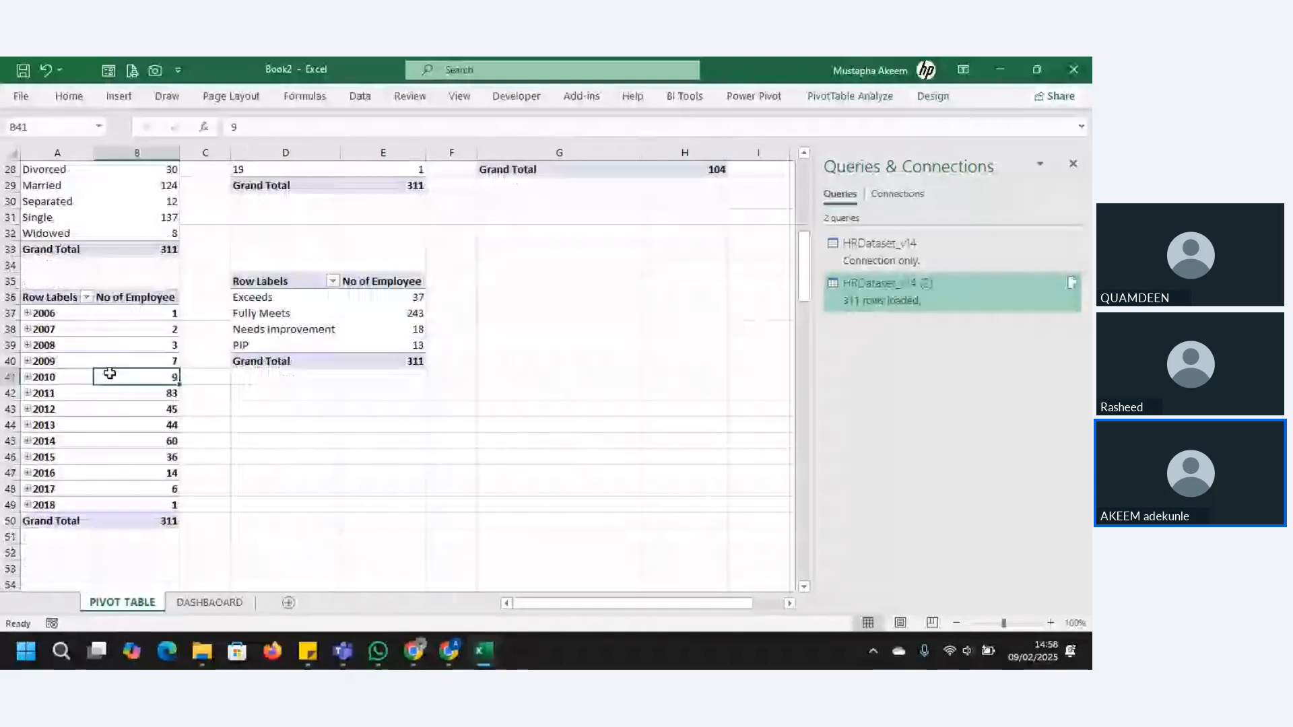
{"action": "right_click", "coordinate": [109, 373]}
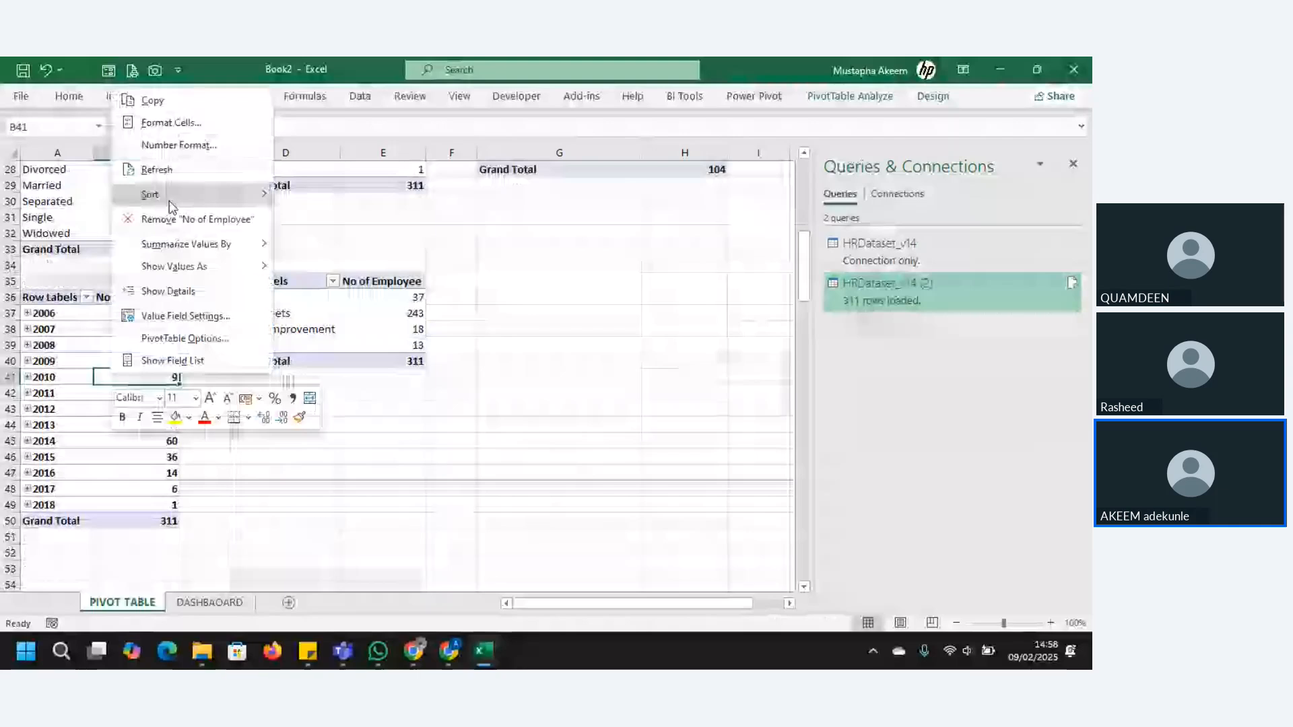
{"action": "left_click", "coordinate": [124, 99]}
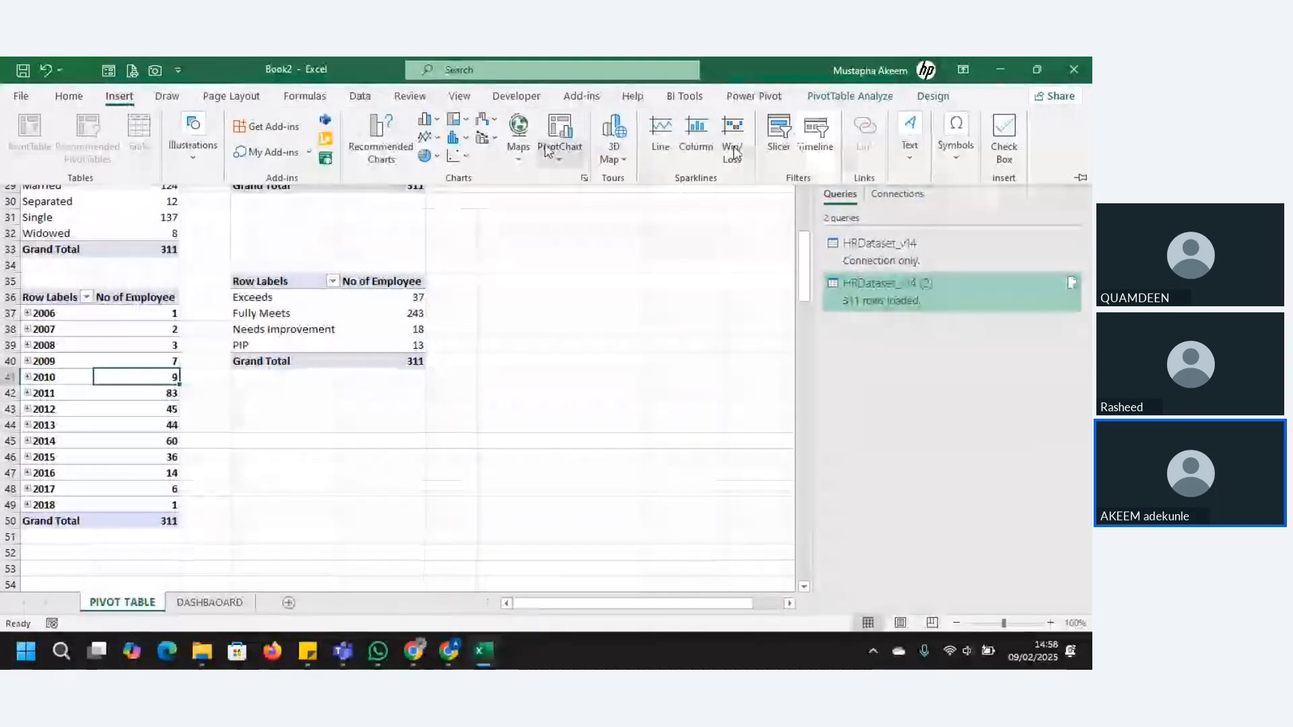
{"action": "left_click", "coordinate": [563, 139]}
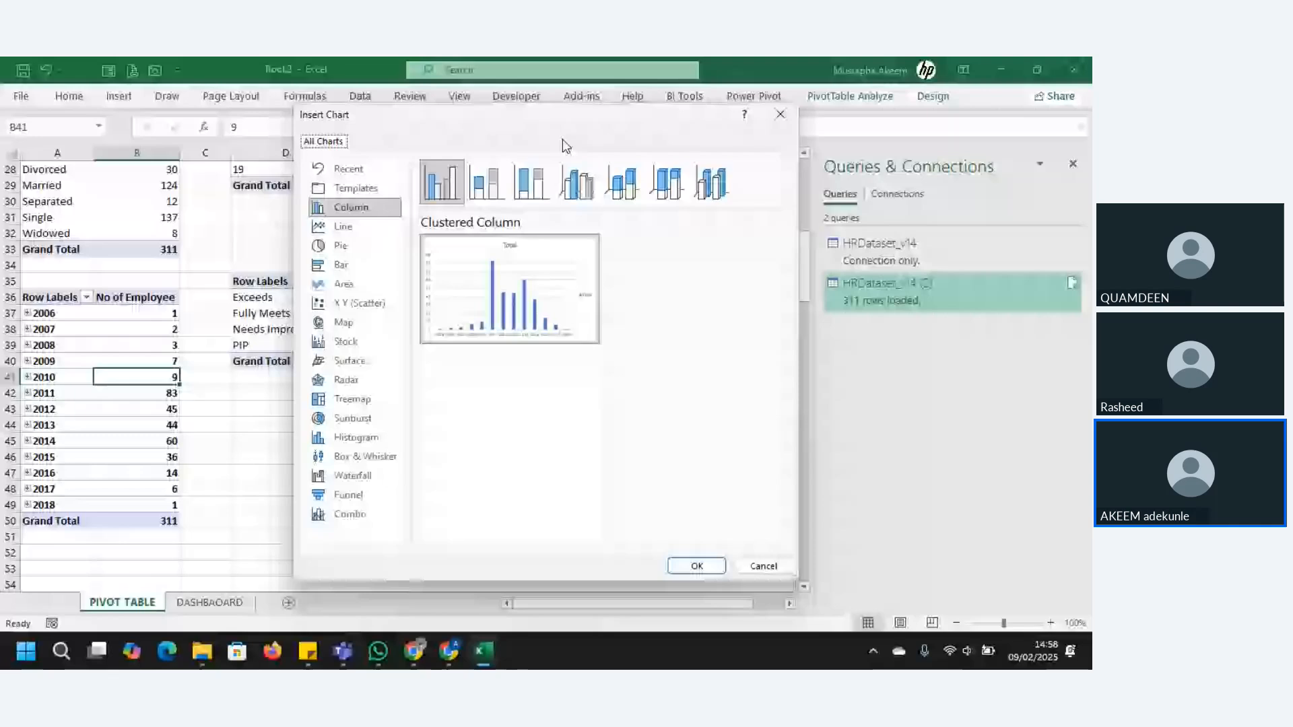
{"action": "left_click", "coordinate": [343, 227]}
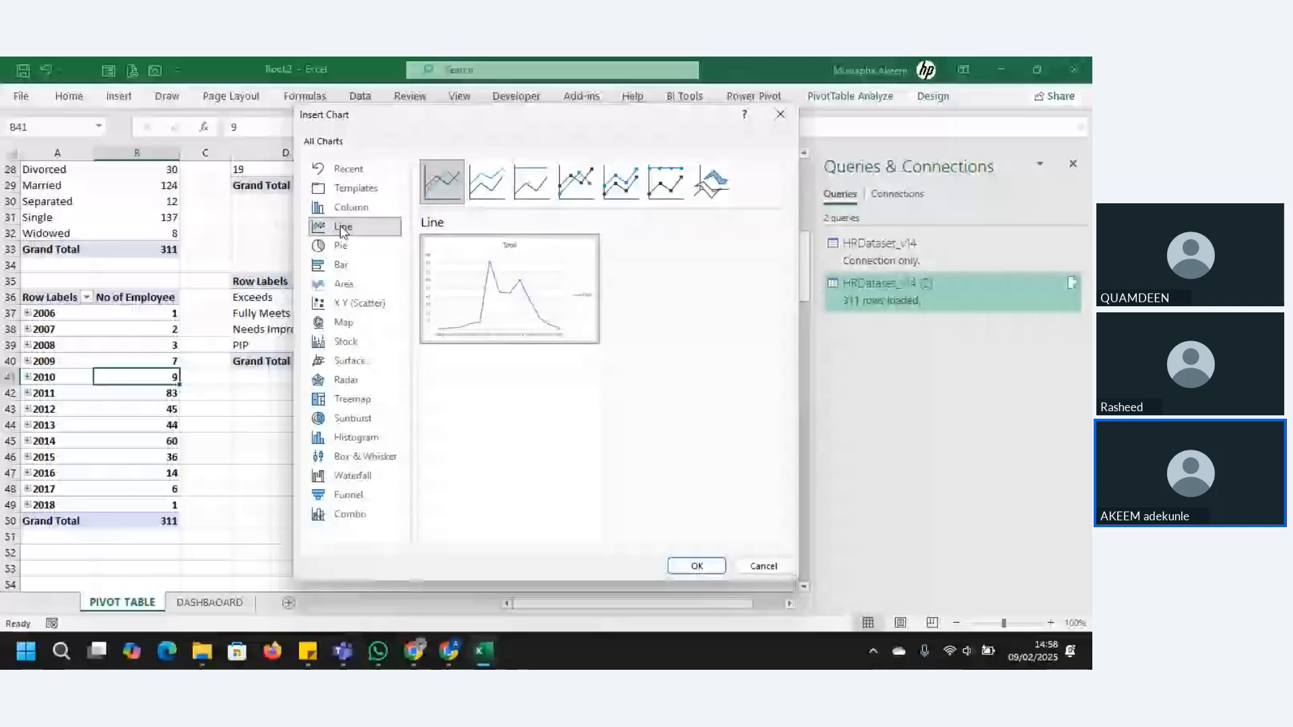
{"action": "left_click", "coordinate": [696, 567]}
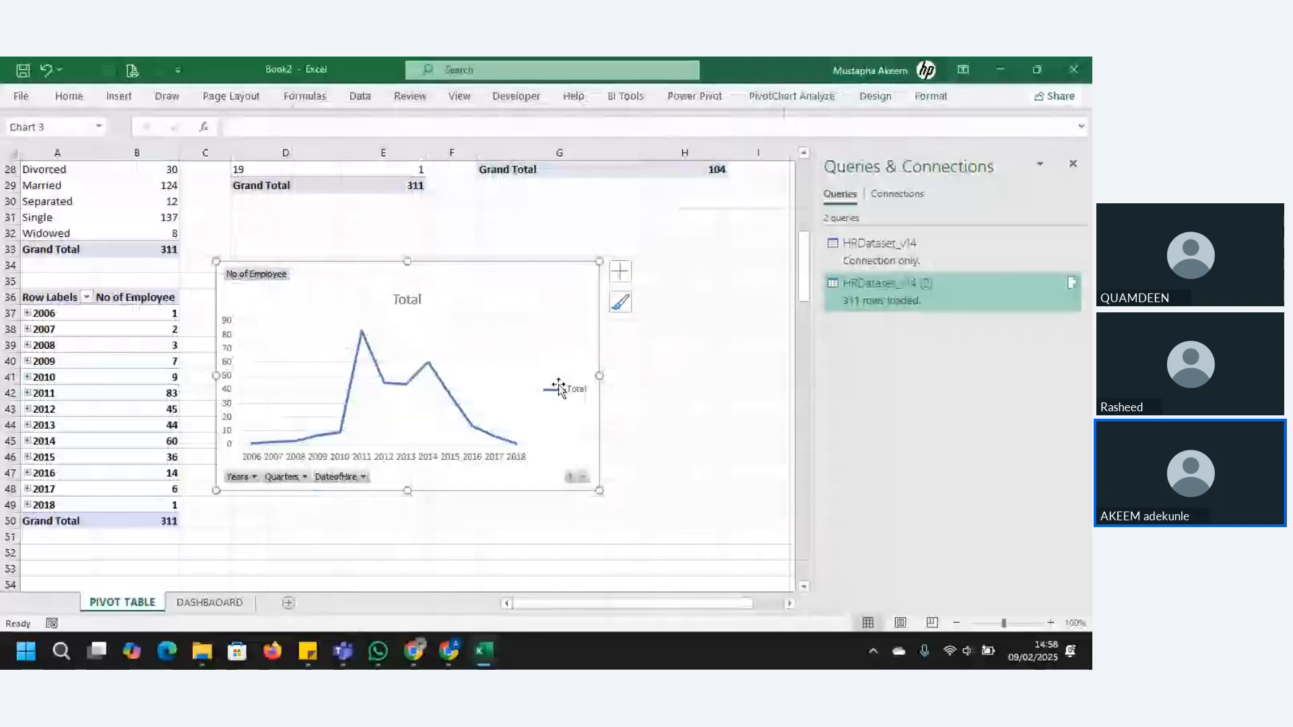
Move the hire-year line chart to the DASHBAOARD sheet and place it directly below the TERMINATION REASONS chart
{"action": "left_click", "coordinate": [559, 388]}
{"action": "key", "text": "Delete"}
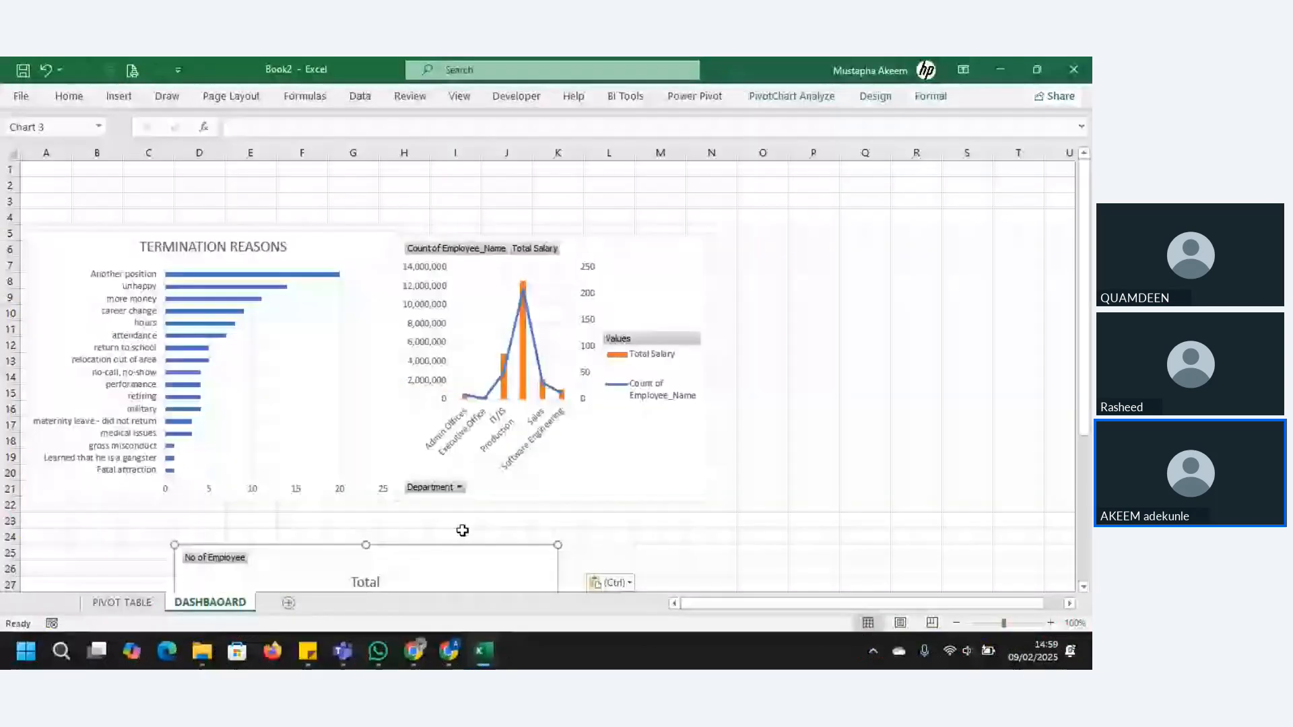
{"action": "left_click_drag", "start_coordinate": [1091, 332], "coordinate": [1089, 367]}
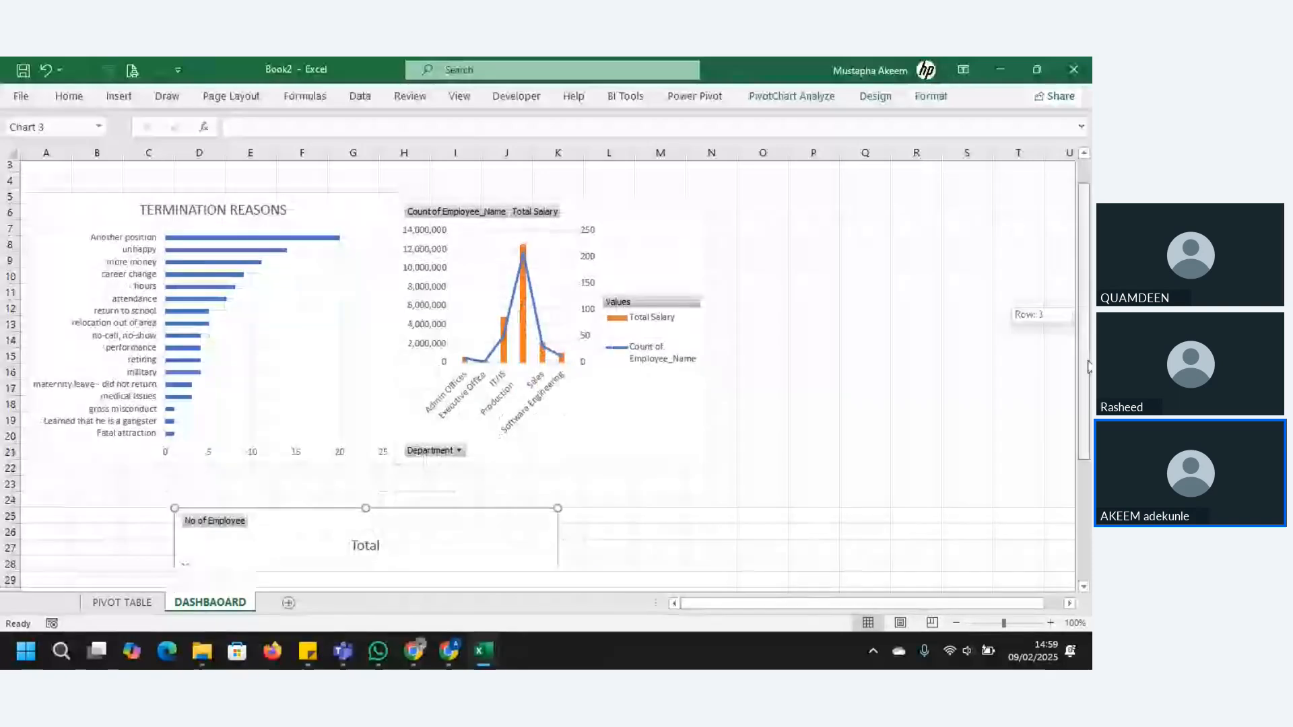
{"action": "left_click_drag", "start_coordinate": [497, 548], "coordinate": [349, 389]}
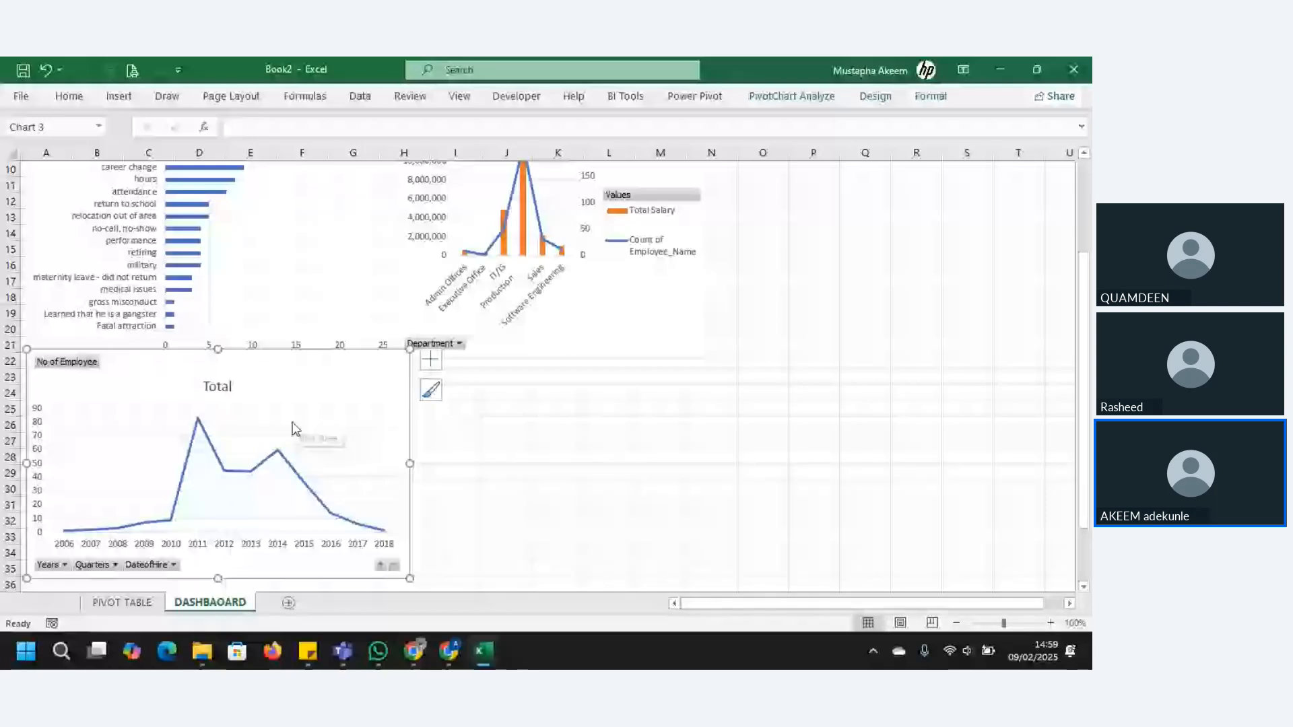
Insert a pie PivotChart from the Female/Male PivotTable on the PIVOT TABLE sheet
{"action": "left_click", "coordinate": [121, 603]}
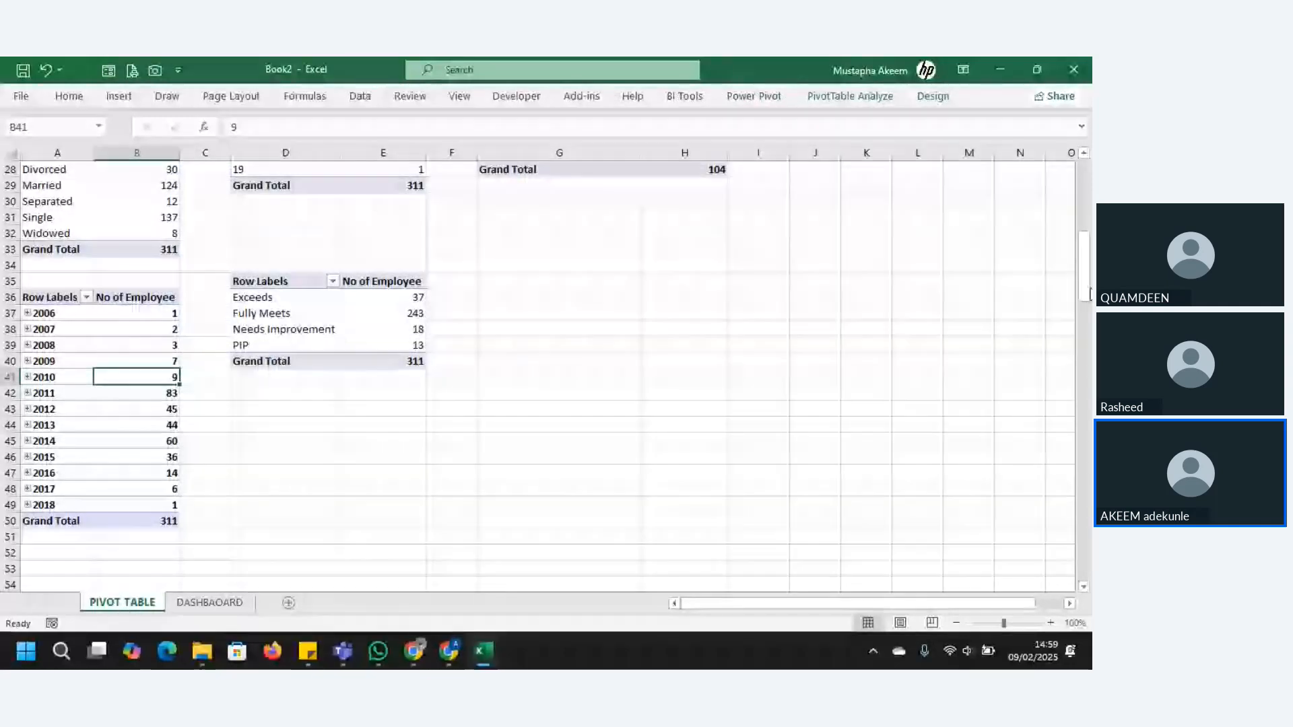
{"action": "scroll", "coordinate": [1091, 294], "scroll_direction": "up", "scroll_amount": 3}
{"action": "left_click", "coordinate": [57, 192]}
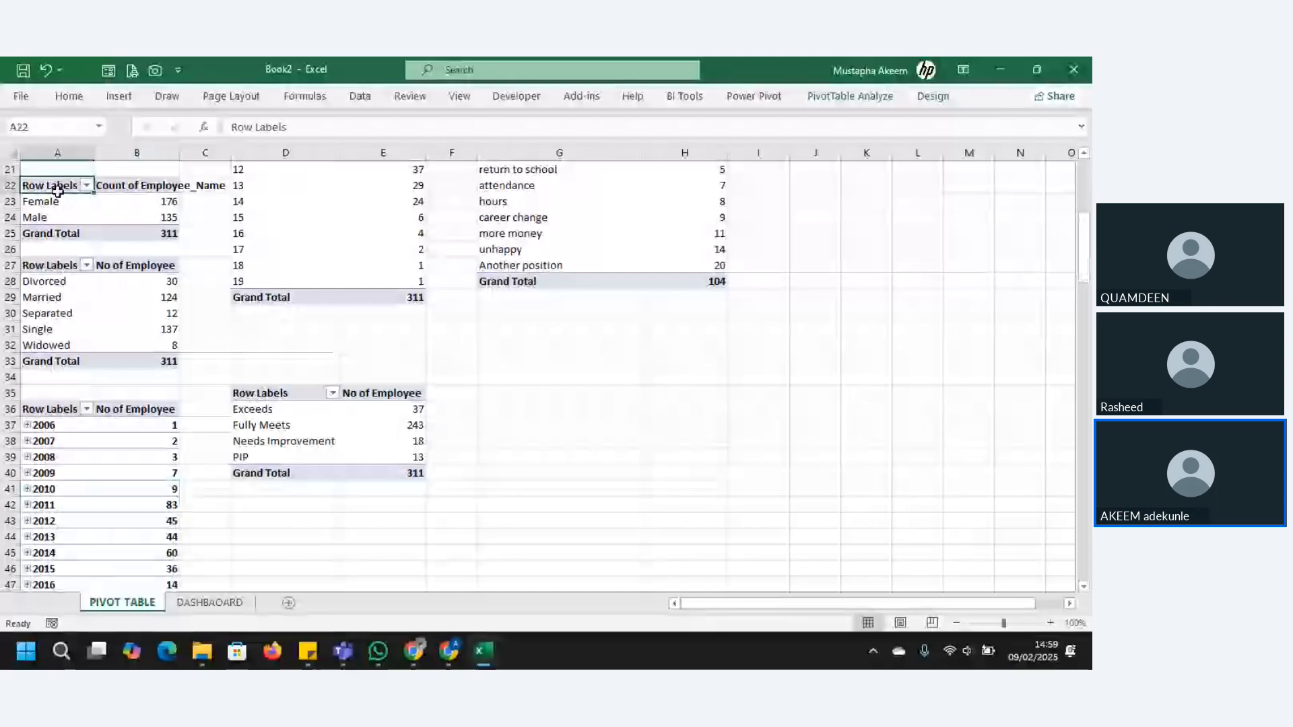
{"action": "left_click_drag", "start_coordinate": [57, 191], "coordinate": [156, 234]}
{"action": "key", "text": "ctrl+c"}
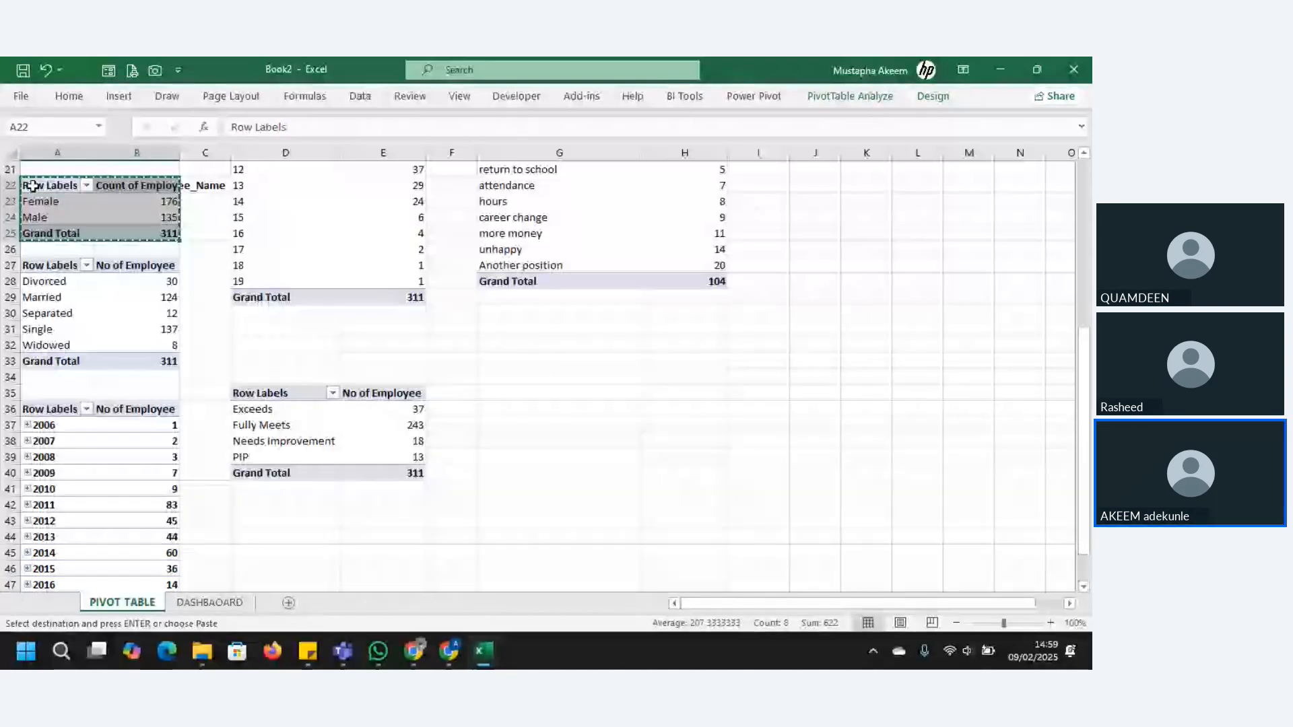
{"action": "left_click", "coordinate": [136, 217]}
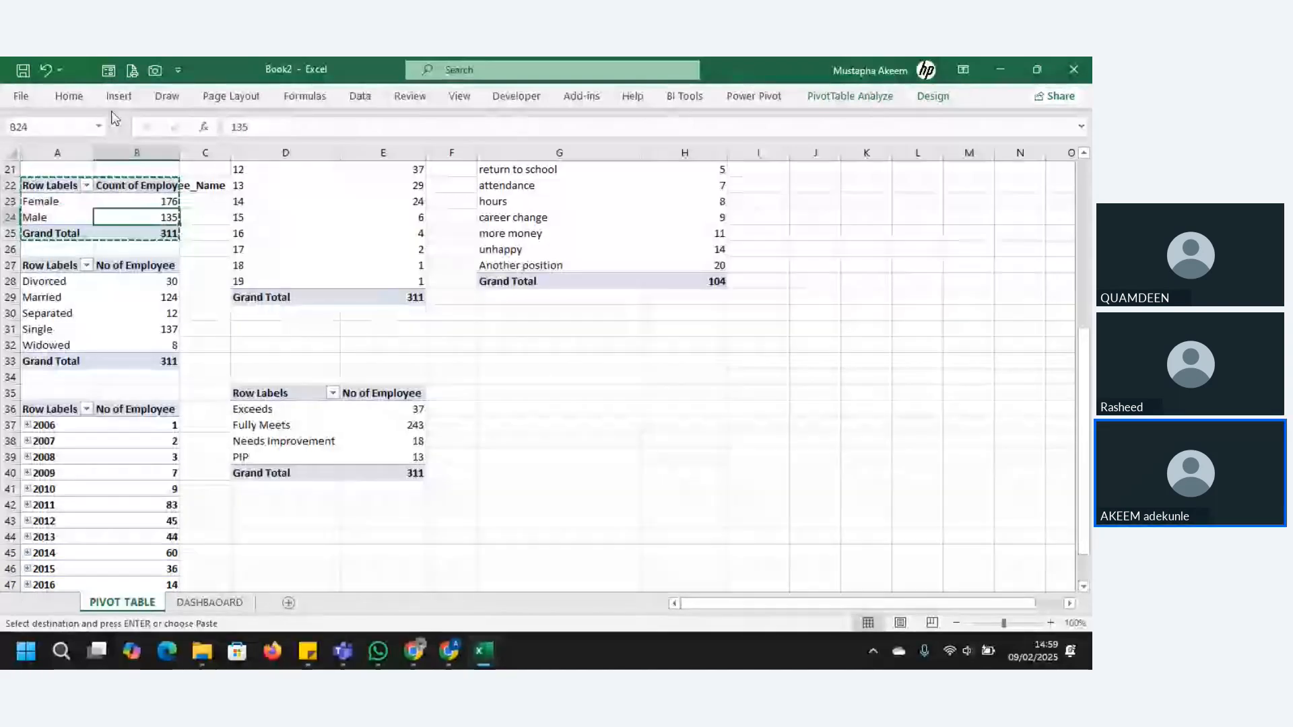
{"action": "left_click", "coordinate": [118, 96]}
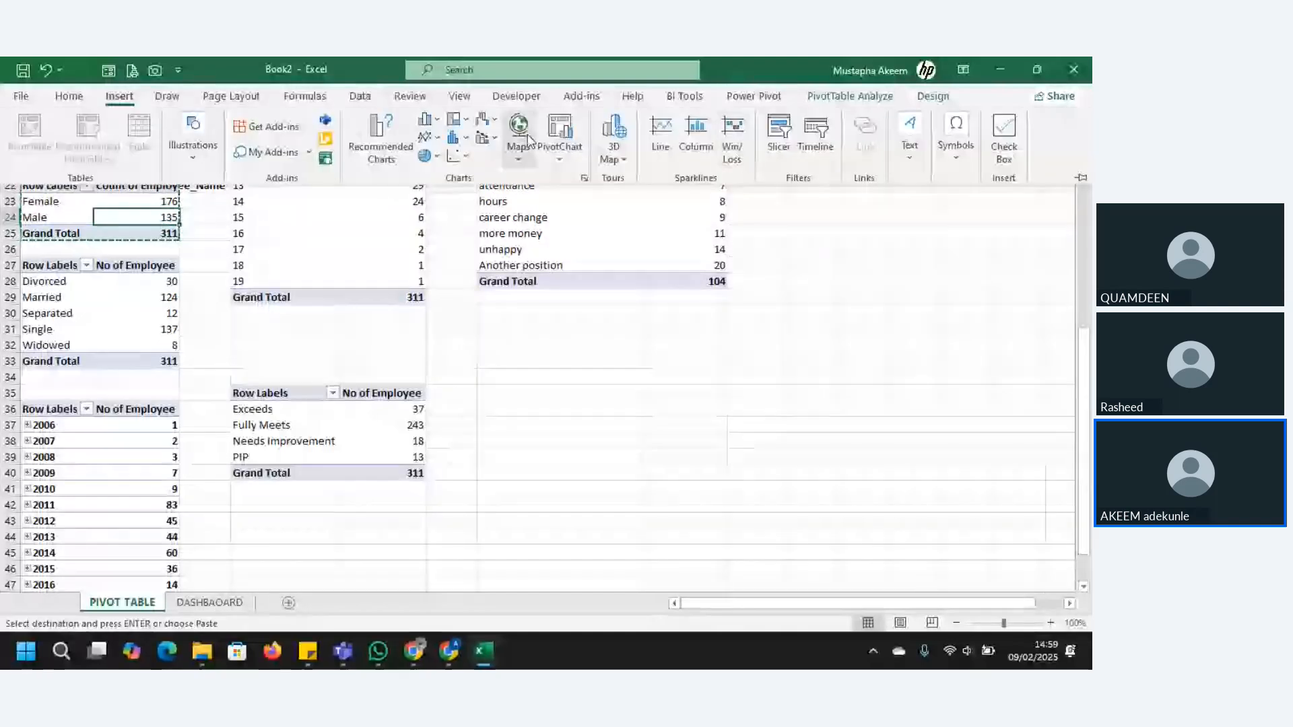
{"action": "left_click", "coordinate": [565, 162]}
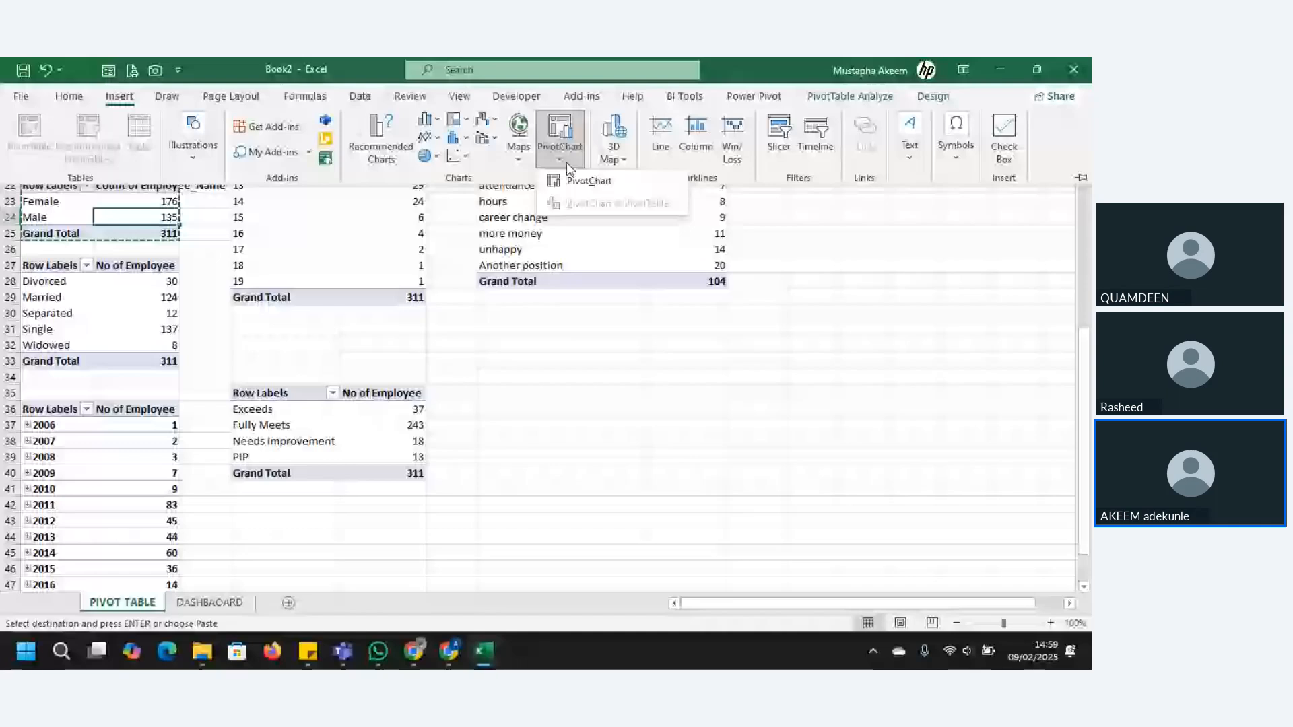
{"action": "left_click", "coordinate": [580, 181]}
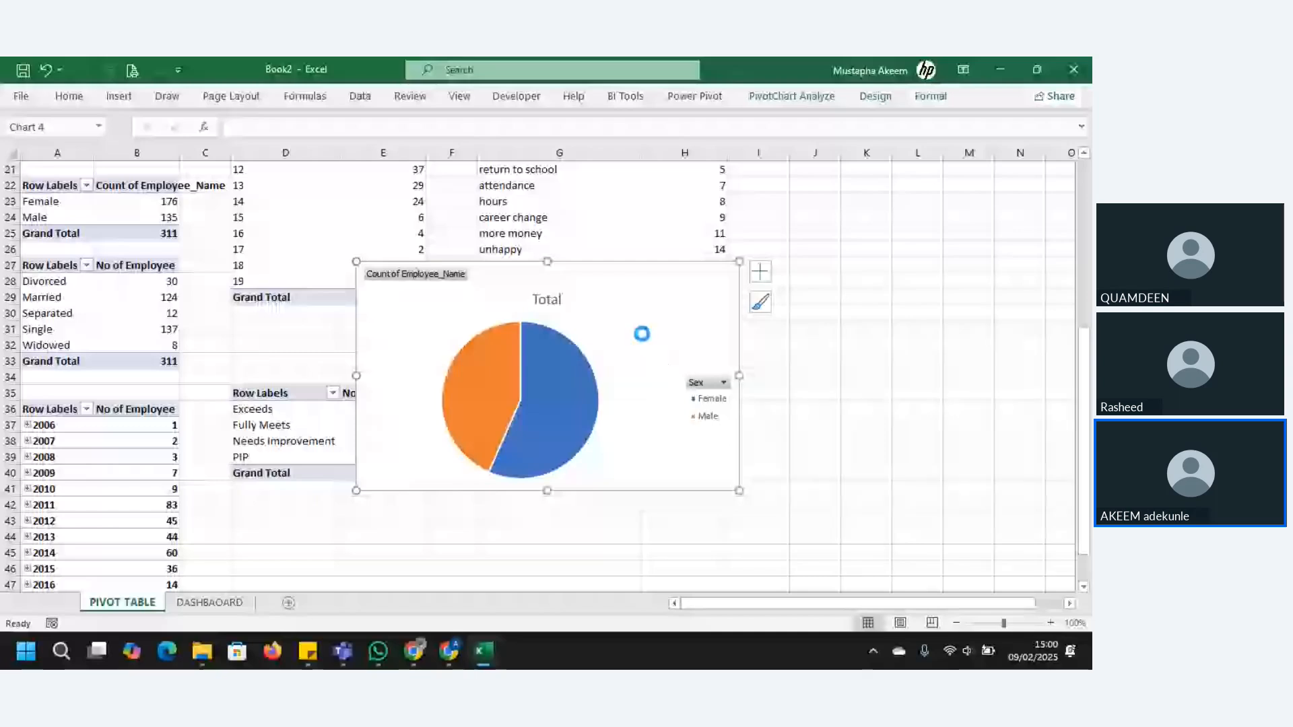
Move the Sex pie chart to the DASHBAOARD sheet, place it below the Department combo chart, and narrow it to about the same width
{"action": "key", "text": "Delete"}
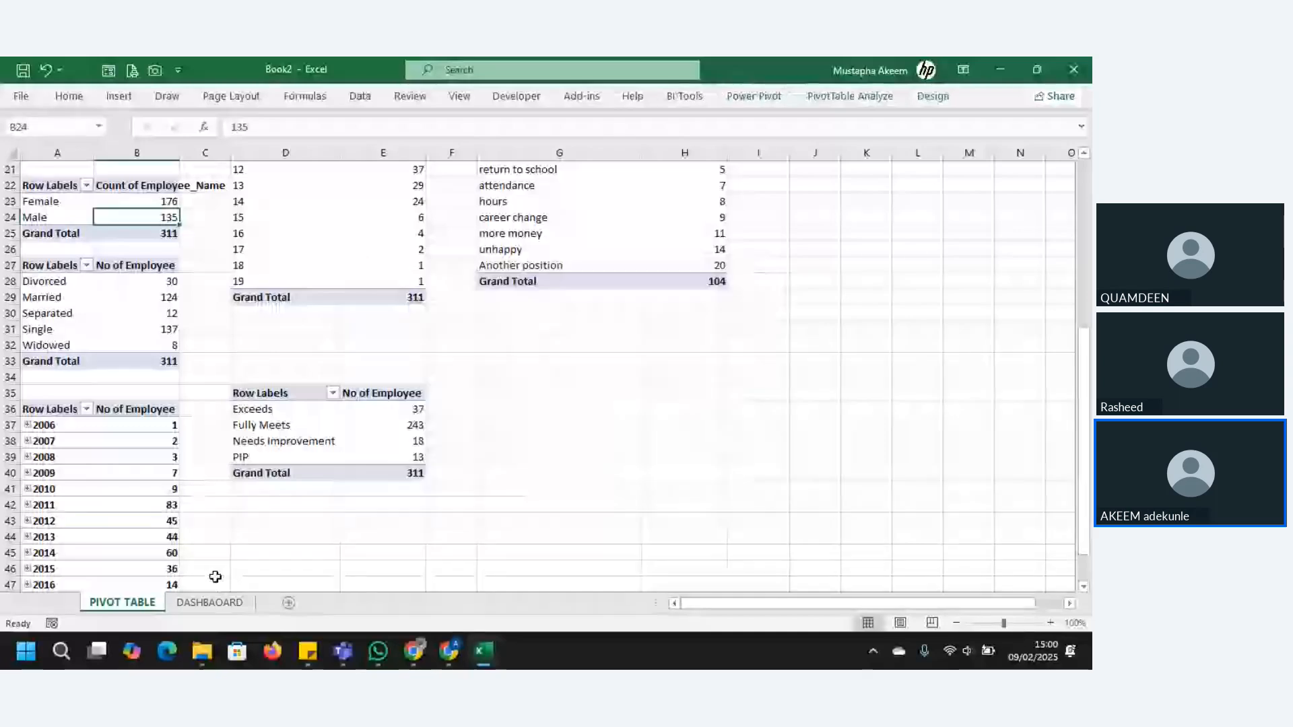
{"action": "left_click", "coordinate": [209, 602]}
{"action": "key", "text": "ctrl+v"}
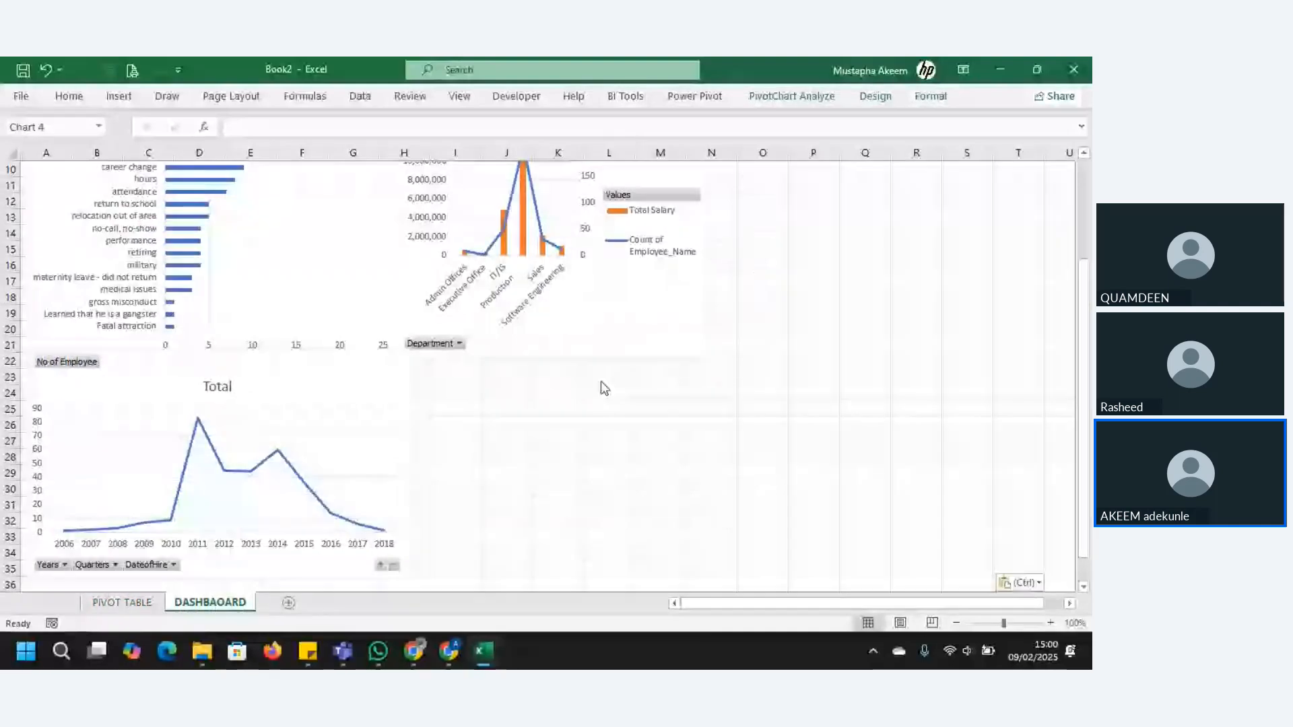
{"action": "left_click_drag", "start_coordinate": [885, 380], "coordinate": [704, 382]}
{"action": "left_click_drag", "start_coordinate": [786, 488], "coordinate": [691, 491]}
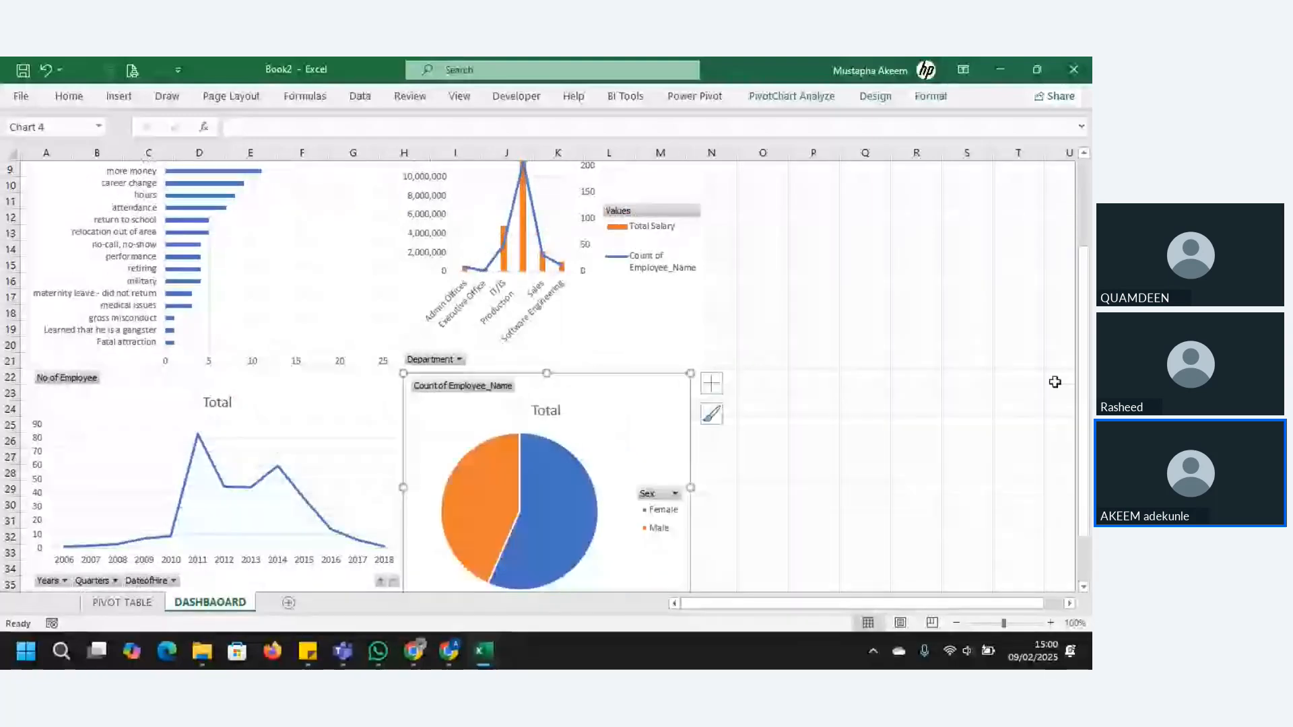
{"action": "mouse_move", "coordinate": [1085, 398]}
{"action": "left_mouse_down"}
{"action": "mouse_move", "coordinate": [1085, 314]}
{"action": "mouse_move", "coordinate": [1088, 399]}
{"action": "left_mouse_up"}
{"action": "left_click_drag", "start_coordinate": [690, 518], "coordinate": [712, 518]}
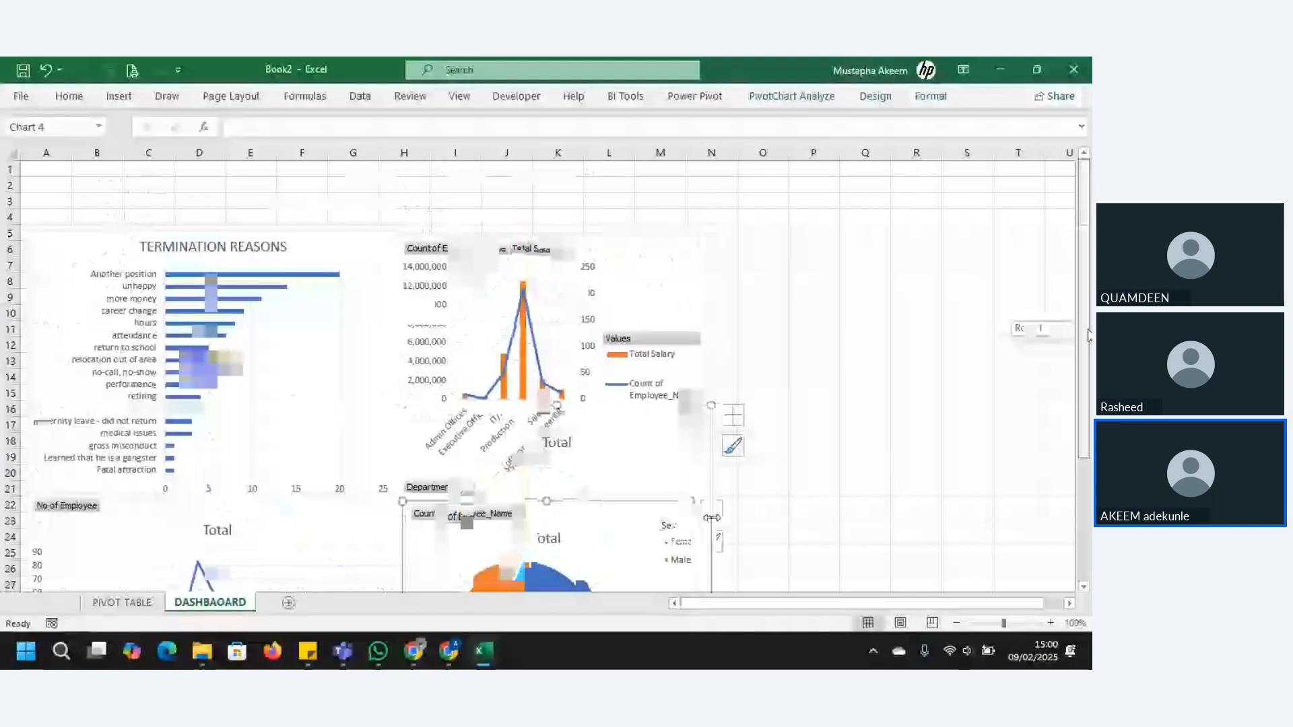
Insert a clustered column PivotChart from the marital status PivotTable on the PIVOT TABLE sheet
{"action": "left_click", "coordinate": [144, 604]}
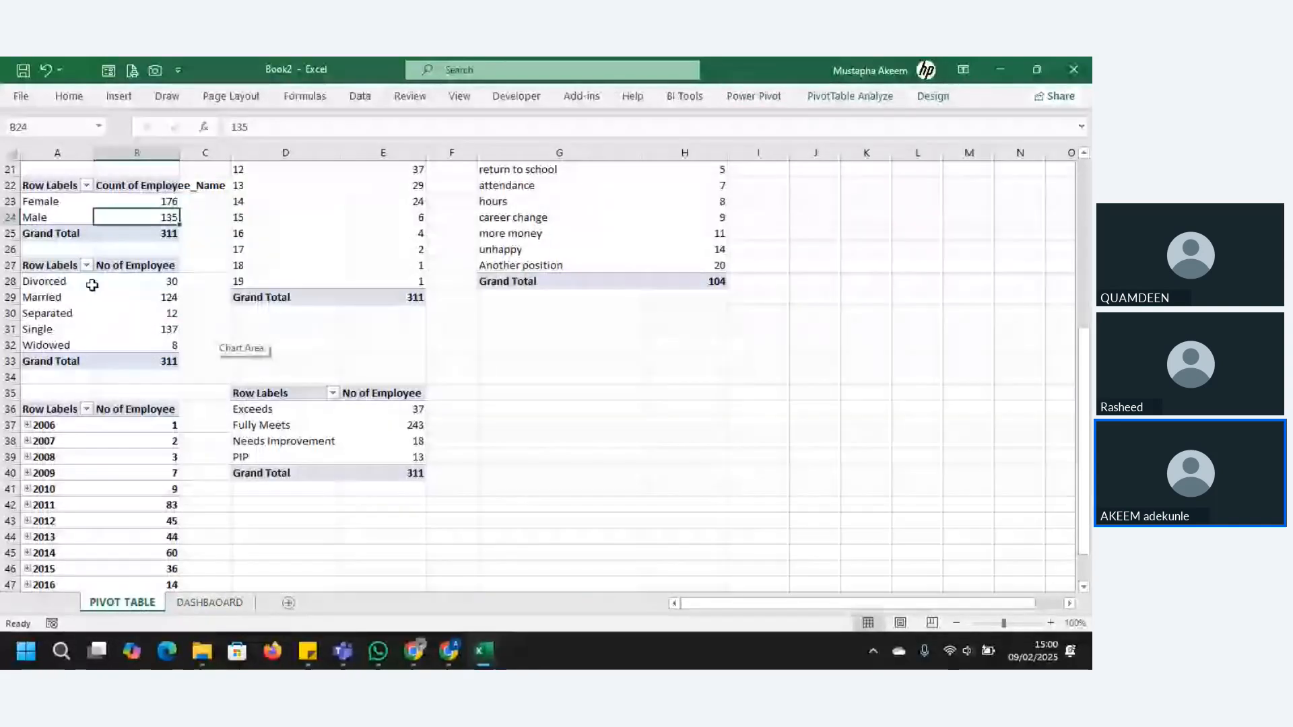
{"action": "left_click_drag", "start_coordinate": [61, 265], "coordinate": [153, 357]}
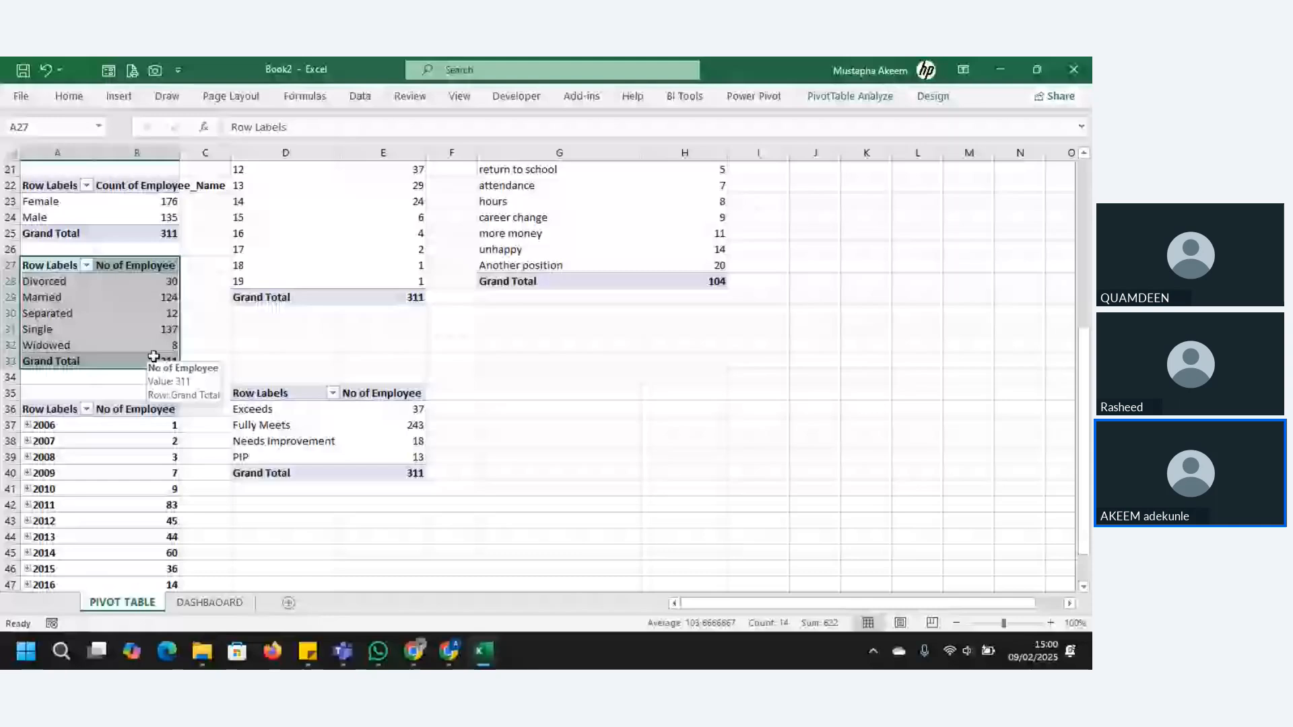
{"action": "key", "text": "ctrl+c"}
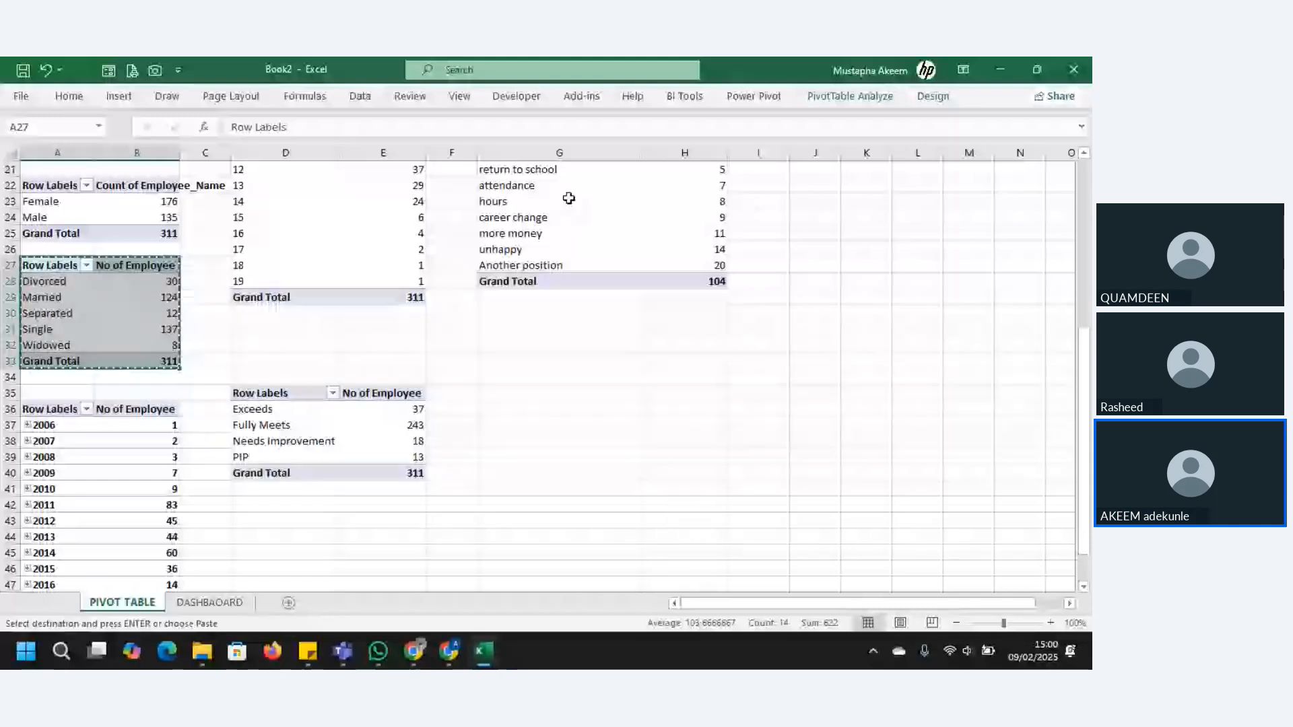
{"action": "right_click", "coordinate": [74, 312]}
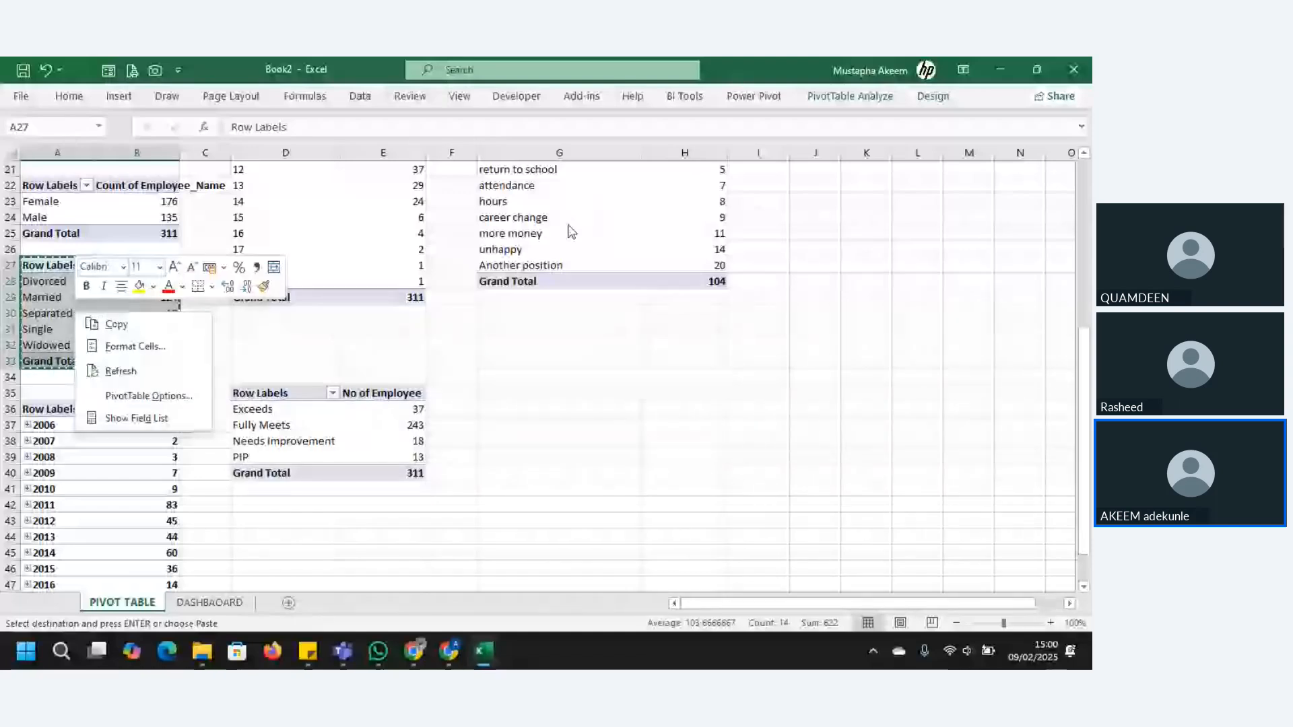
{"action": "left_click", "coordinate": [829, 96]}
{"action": "left_click", "coordinate": [843, 128]}
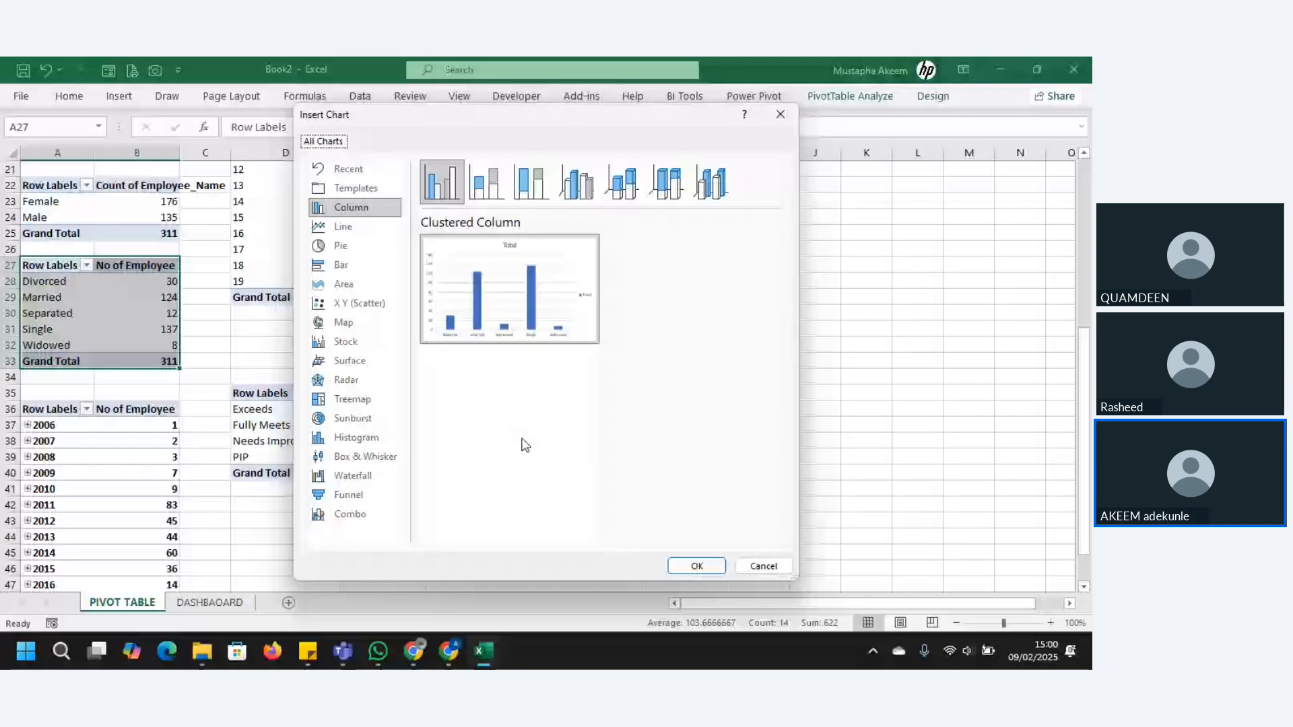
{"action": "mouse_move", "coordinate": [482, 299]}
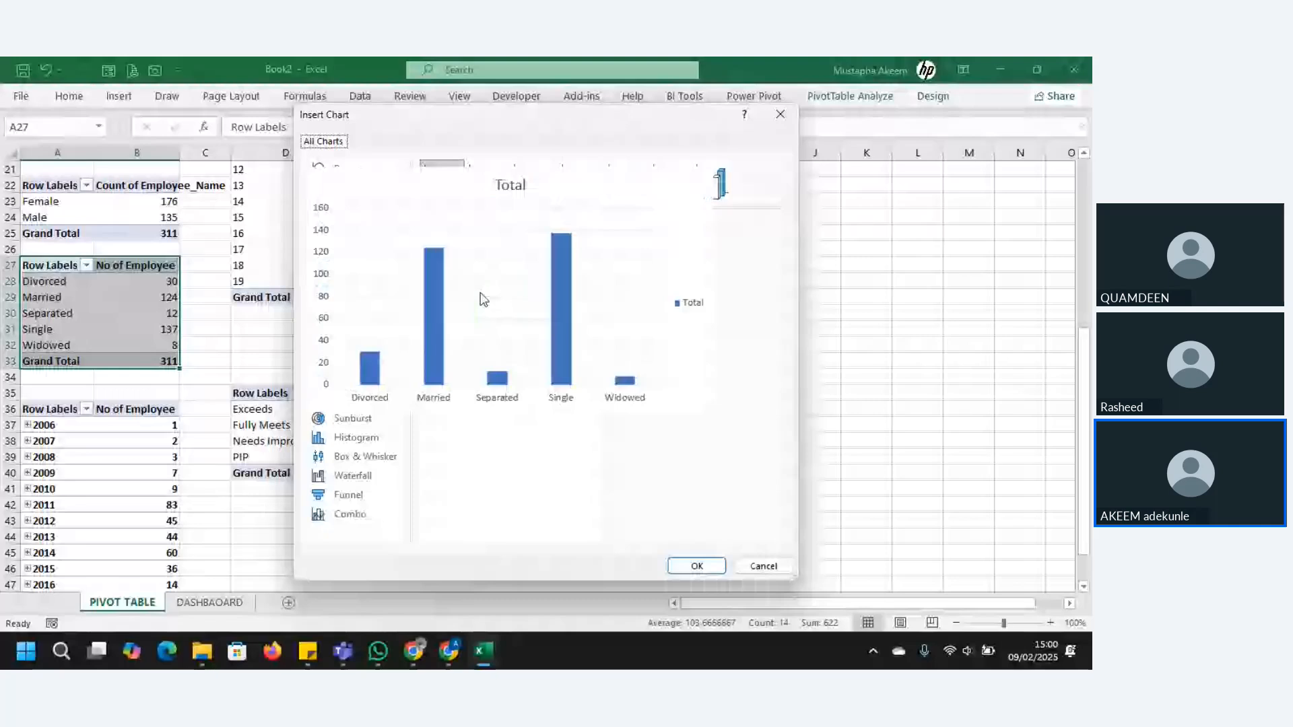
{"action": "double_click", "coordinate": [482, 299]}
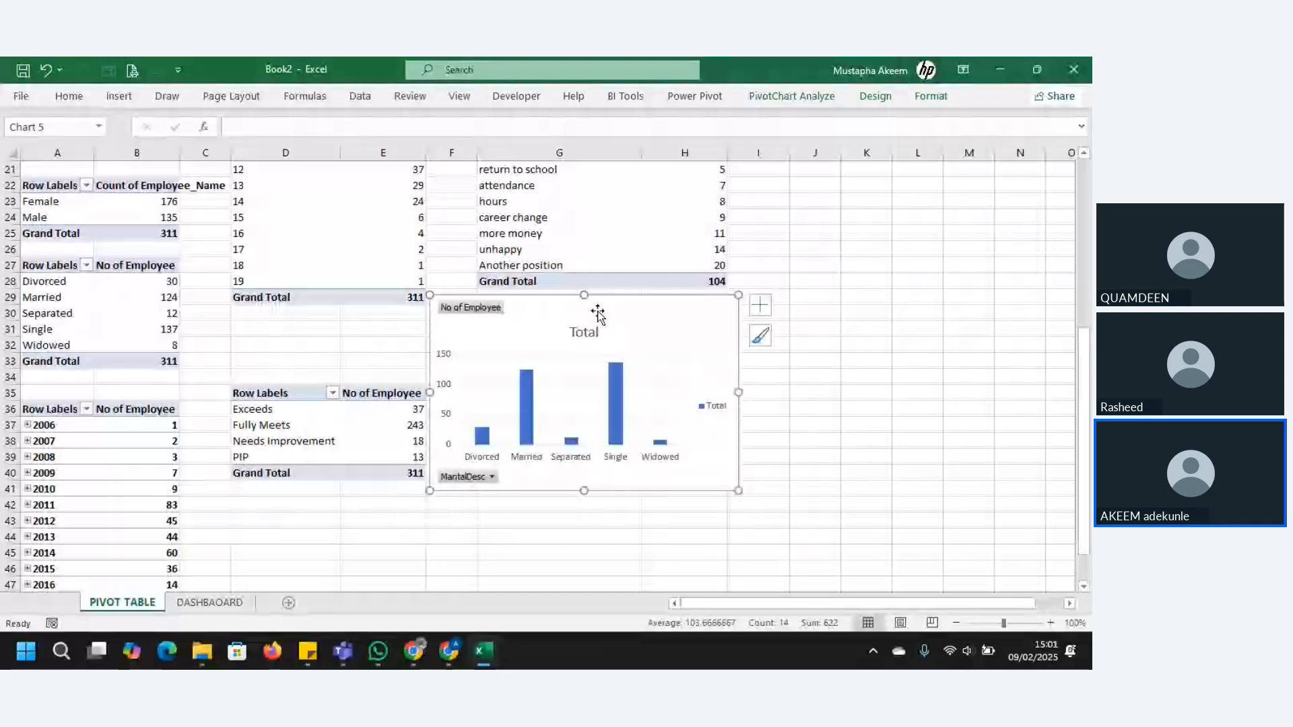
Cut the marital status column chart and paste it in the empty area of the DASHBAOARD sheet beside the Department chart
{"action": "key", "text": "Delete"}
{"action": "key", "text": "ctrl+Page_Down"}
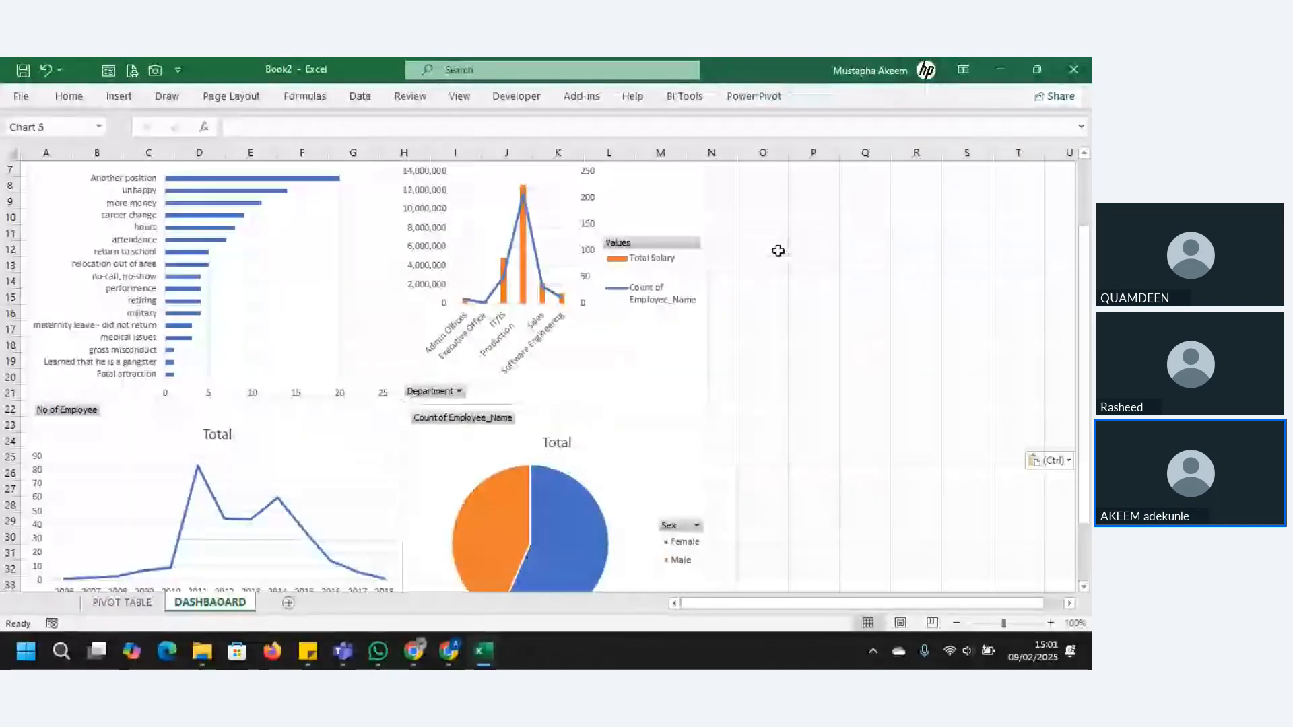
{"action": "left_click", "coordinate": [779, 251]}
{"action": "key", "text": "ctrl+v"}
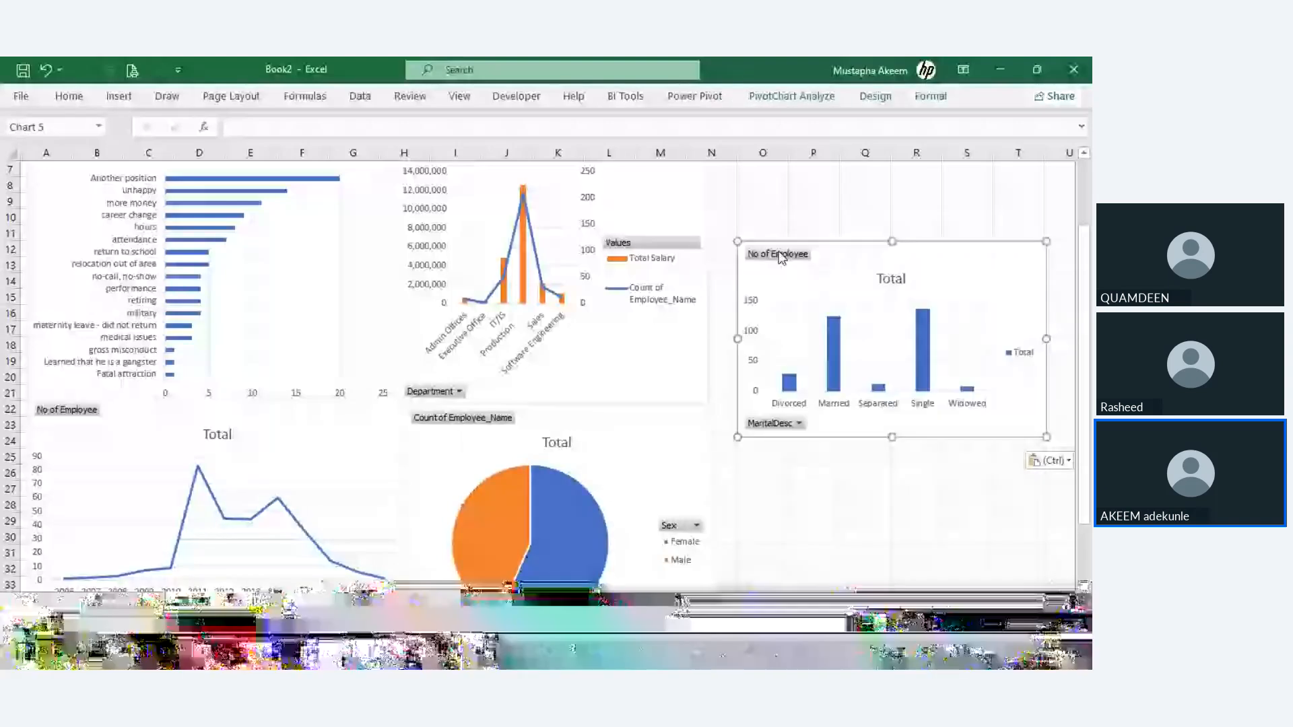
Align the marital status chart beside the Department combo chart, narrow it slightly, and make it taller to match its neighbour
{"action": "left_click_drag", "start_coordinate": [781, 257], "coordinate": [851, 168]}
{"action": "left_click_drag", "start_coordinate": [1019, 256], "coordinate": [997, 265]}
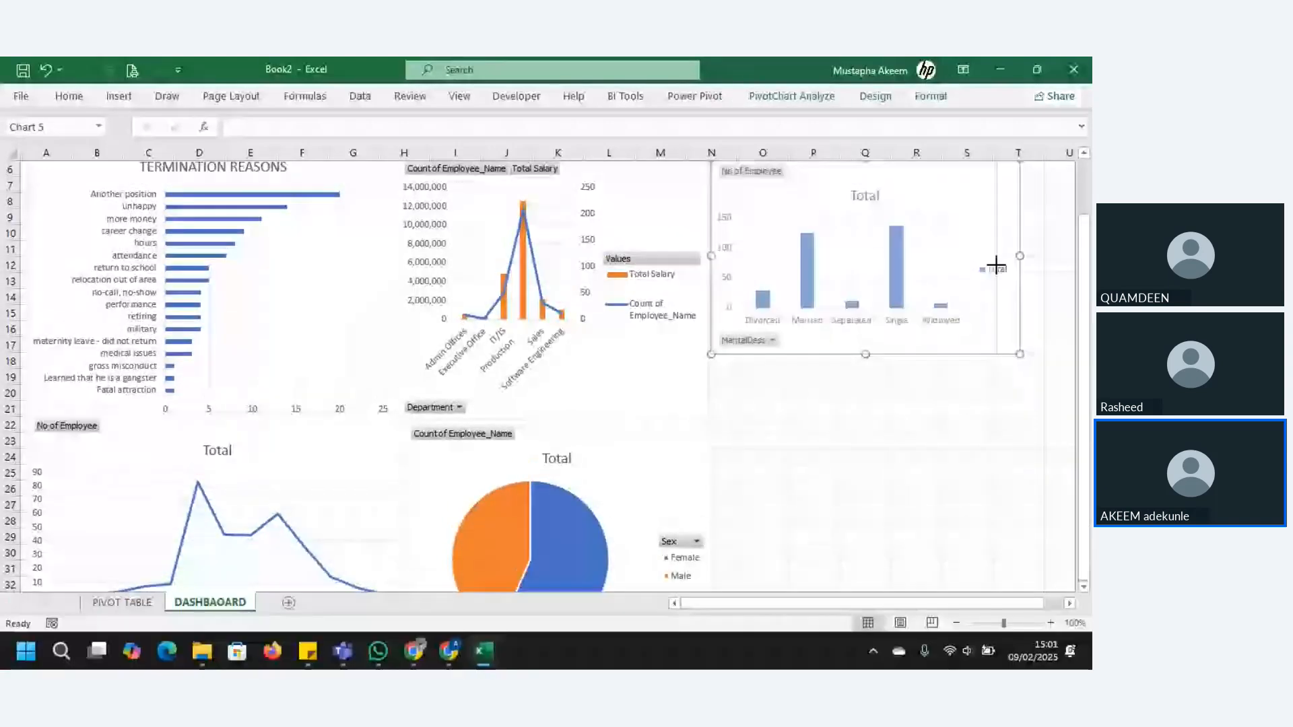
{"action": "left_click_drag", "start_coordinate": [866, 354], "coordinate": [855, 416]}
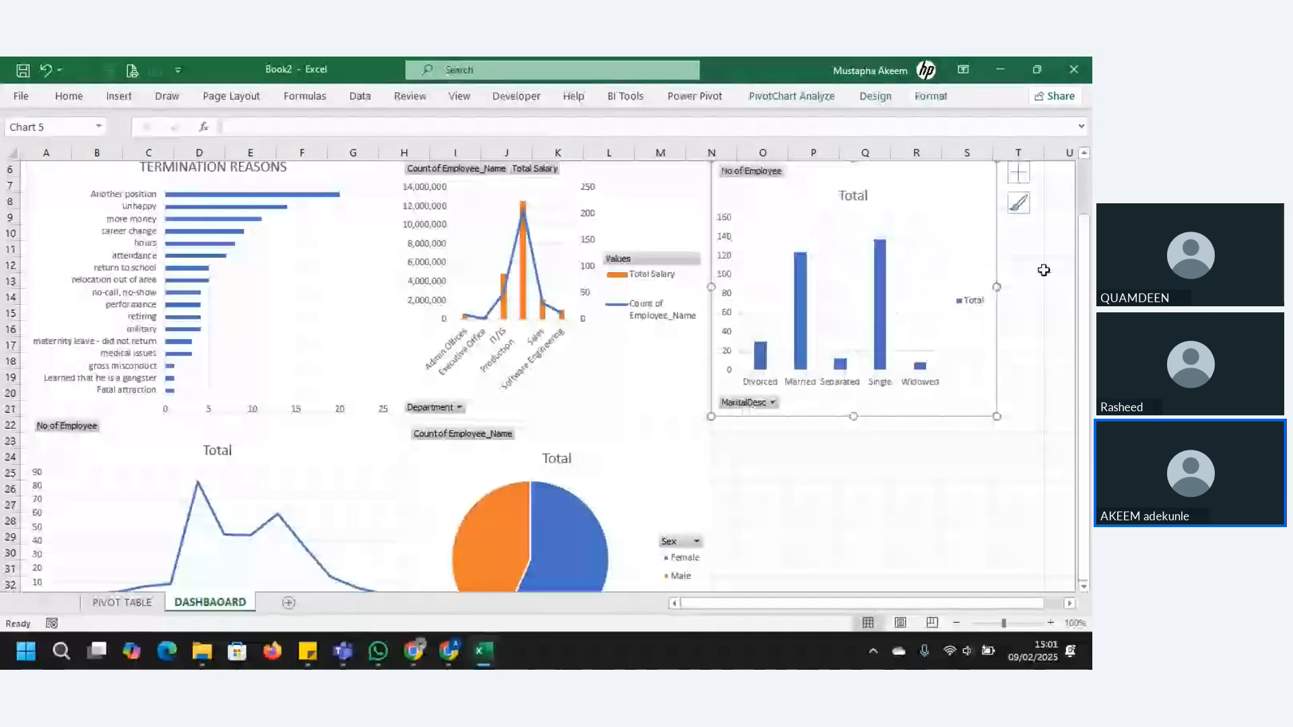
{"action": "scroll", "coordinate": [293, 513], "scroll_direction": "up", "scroll_amount": 1}
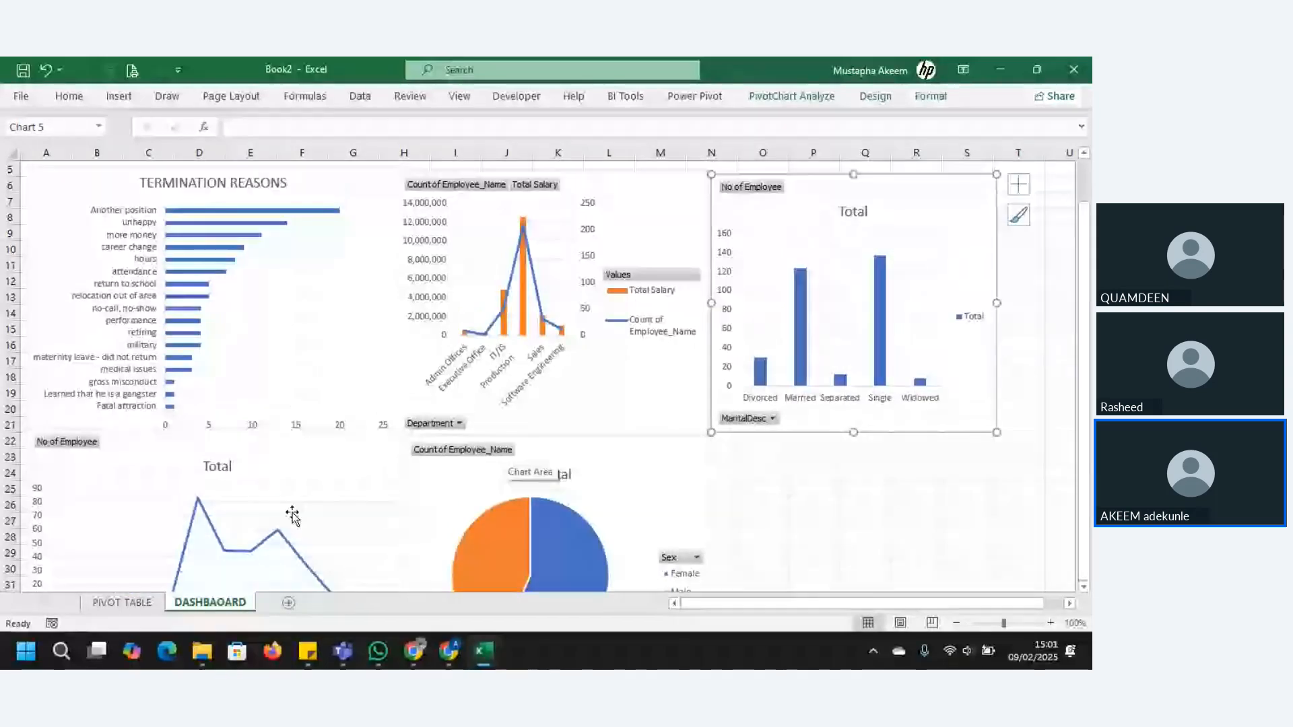
On the PIVOT TABLE sheet, replace EmpSatisfaction with HispanicLatino in the rows of the PivotTable starting at A14
{"action": "key", "text": "ctrl+Page_Up"}
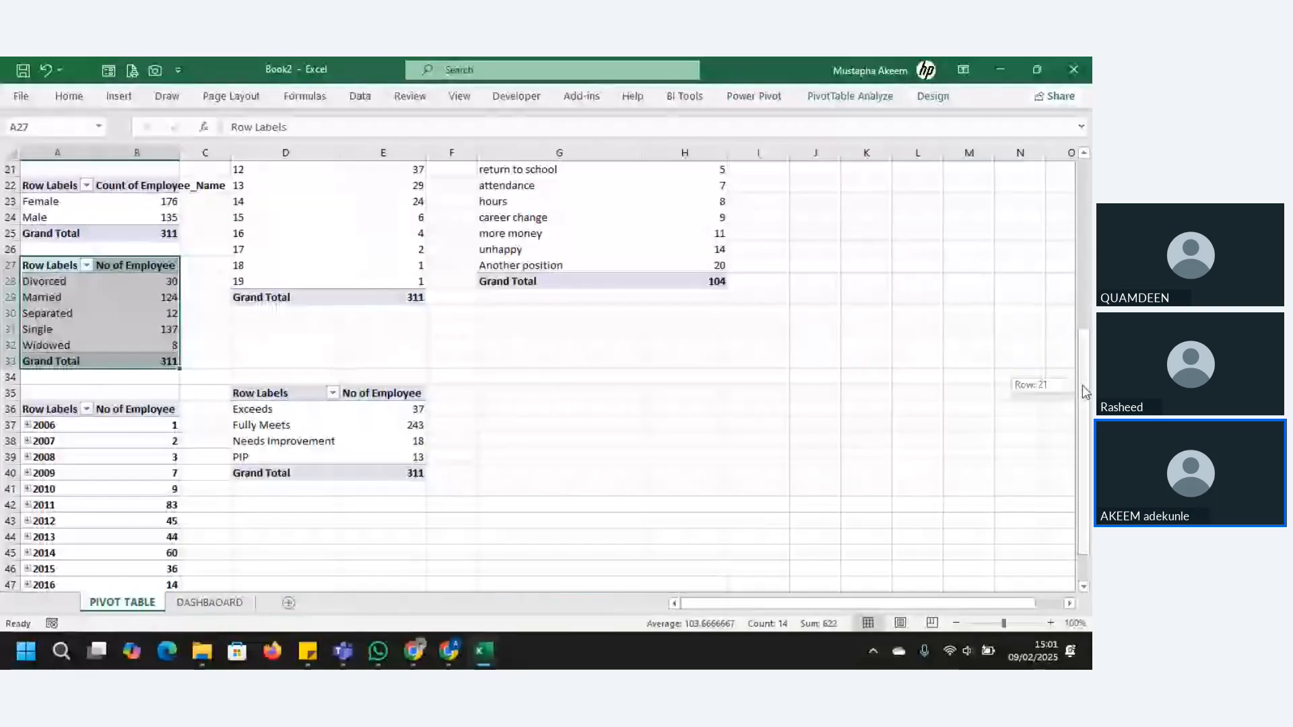
{"action": "left_click_drag", "start_coordinate": [1082, 386], "coordinate": [1087, 176]}
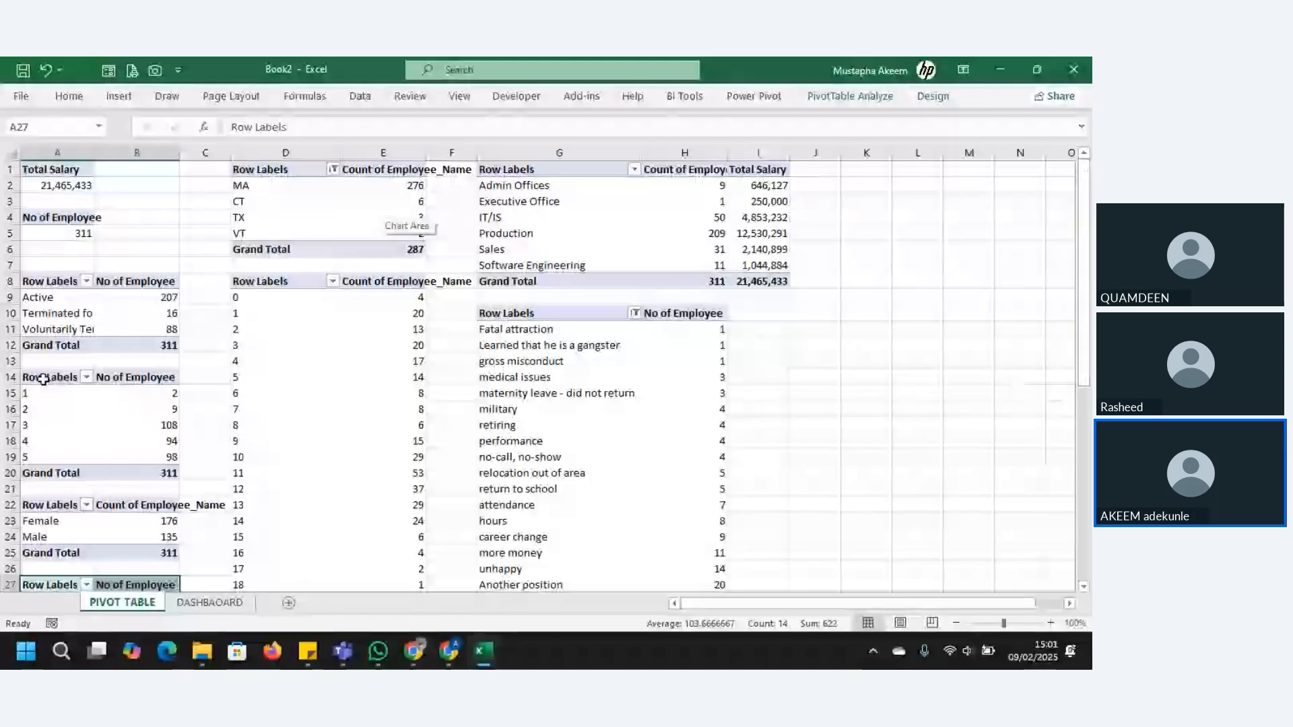
{"action": "left_click", "coordinate": [74, 409]}
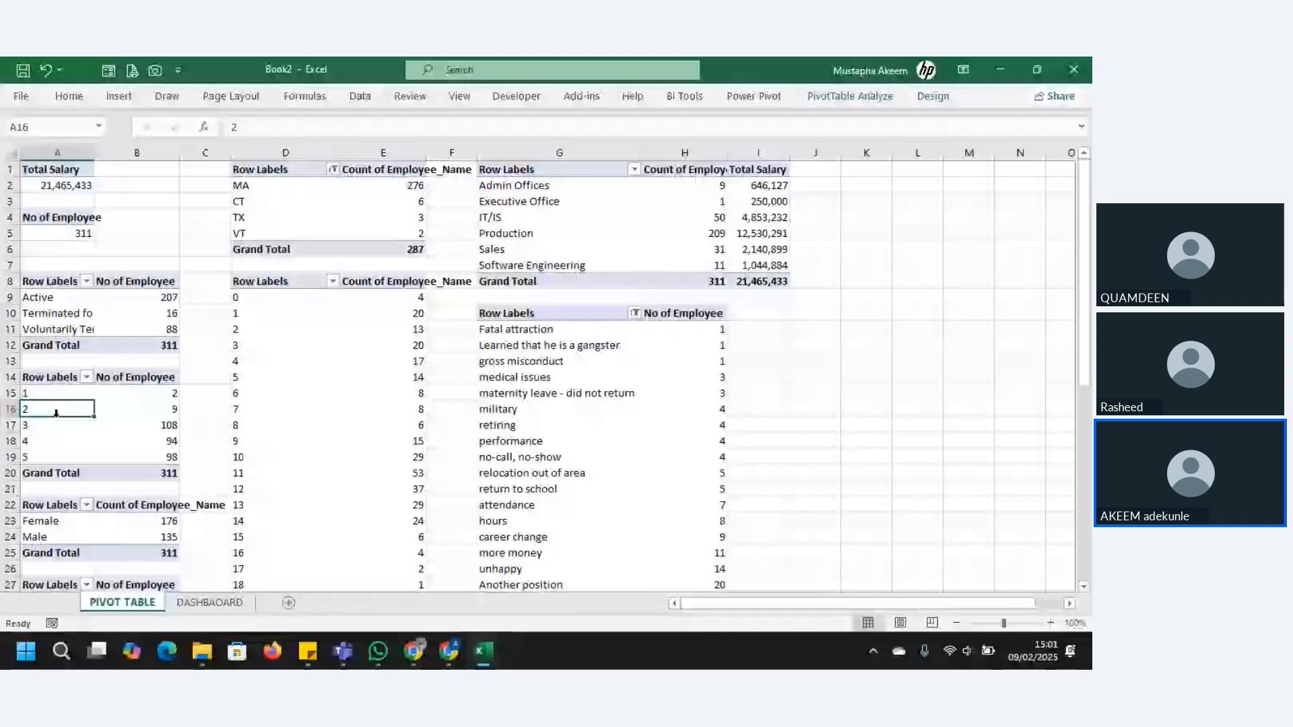
{"action": "left_click", "coordinate": [850, 96]}
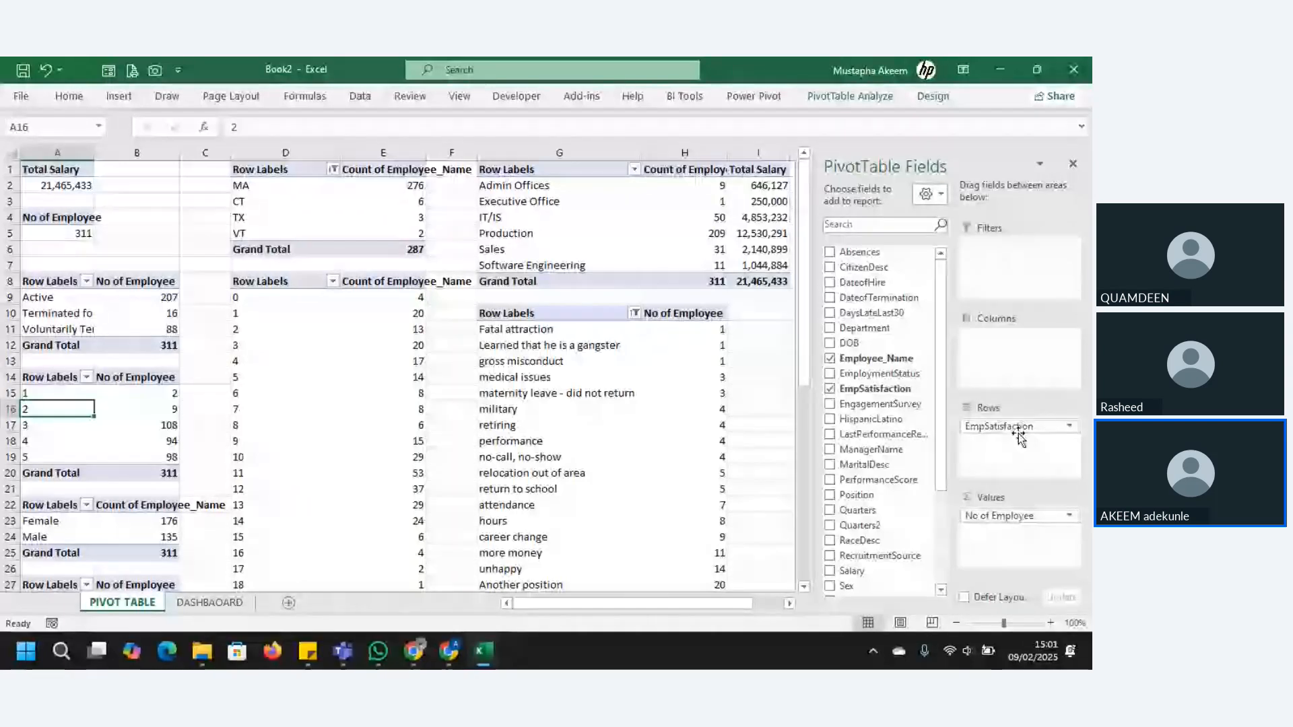
{"action": "left_click_drag", "start_coordinate": [1018, 432], "coordinate": [941, 382]}
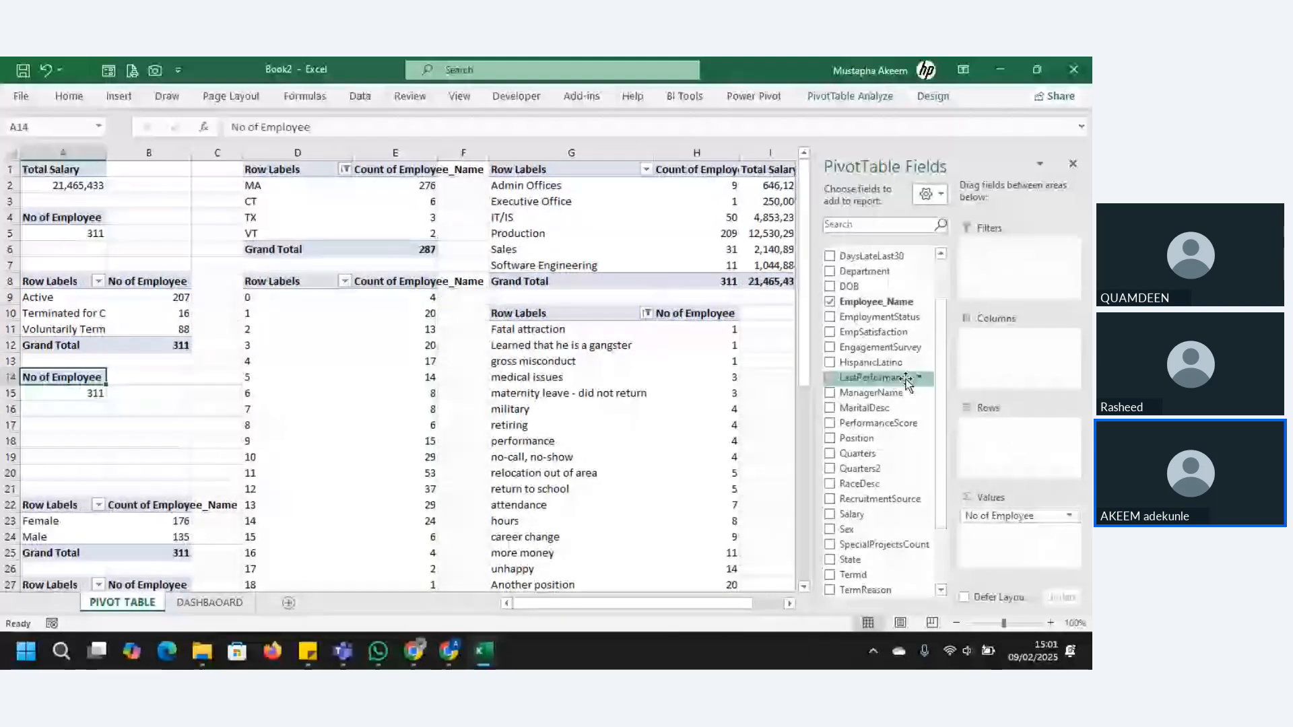
{"action": "left_click_drag", "start_coordinate": [883, 363], "coordinate": [987, 441]}
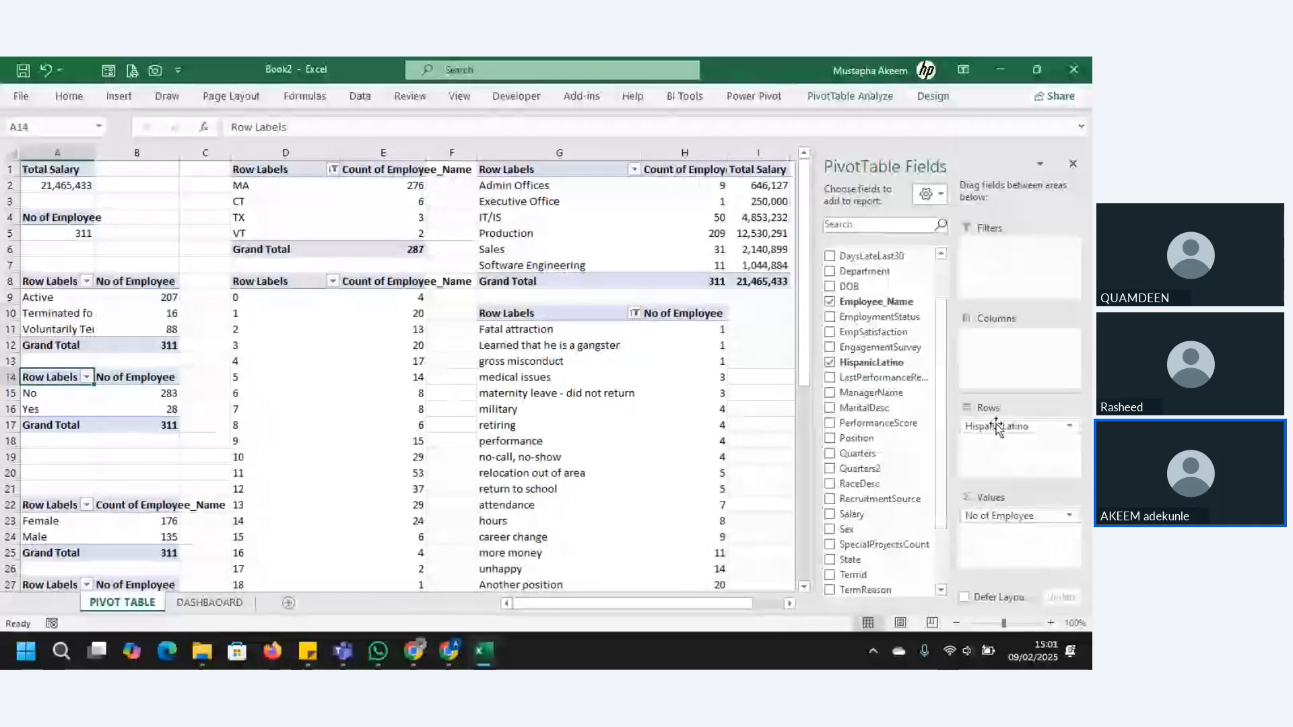
Replace HispanicLatino with RaceDesc in the PivotTable's rows
{"action": "left_click_drag", "start_coordinate": [996, 426], "coordinate": [947, 414]}
{"action": "scroll", "coordinate": [947, 415], "scroll_direction": "down", "scroll_amount": 1}
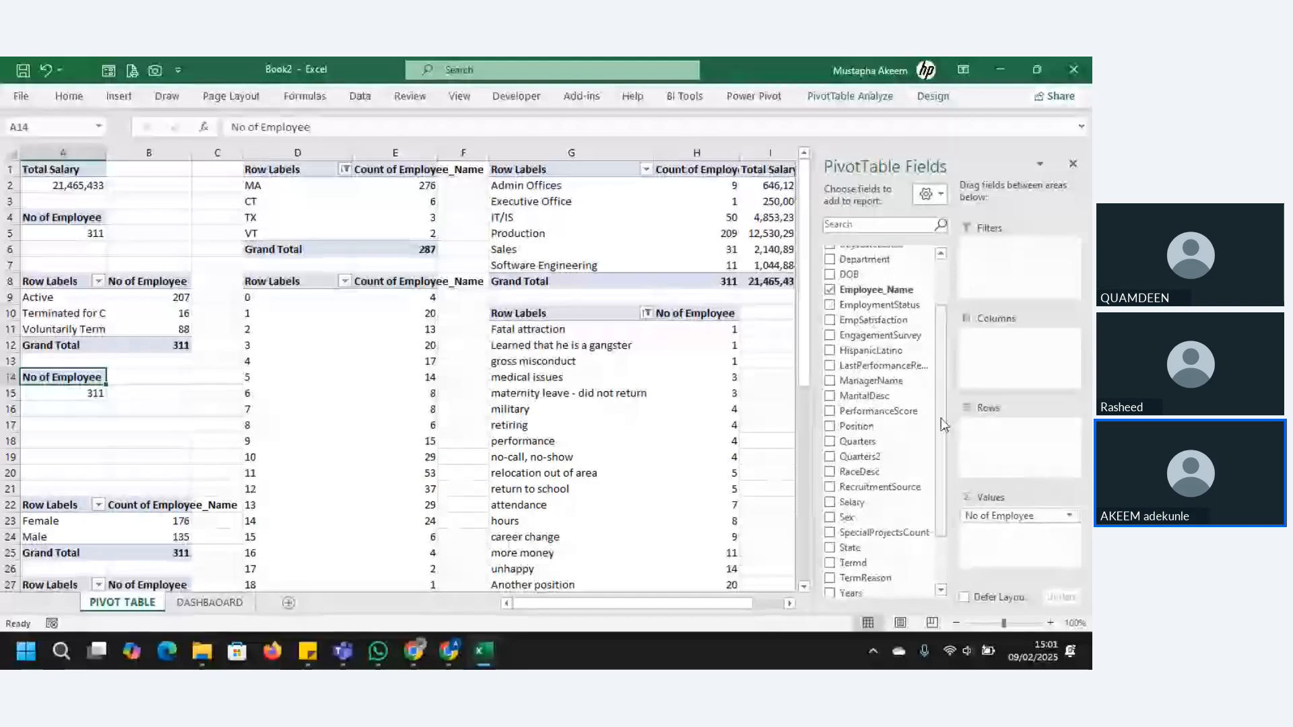
{"action": "left_click_drag", "start_coordinate": [860, 471], "coordinate": [1031, 451]}
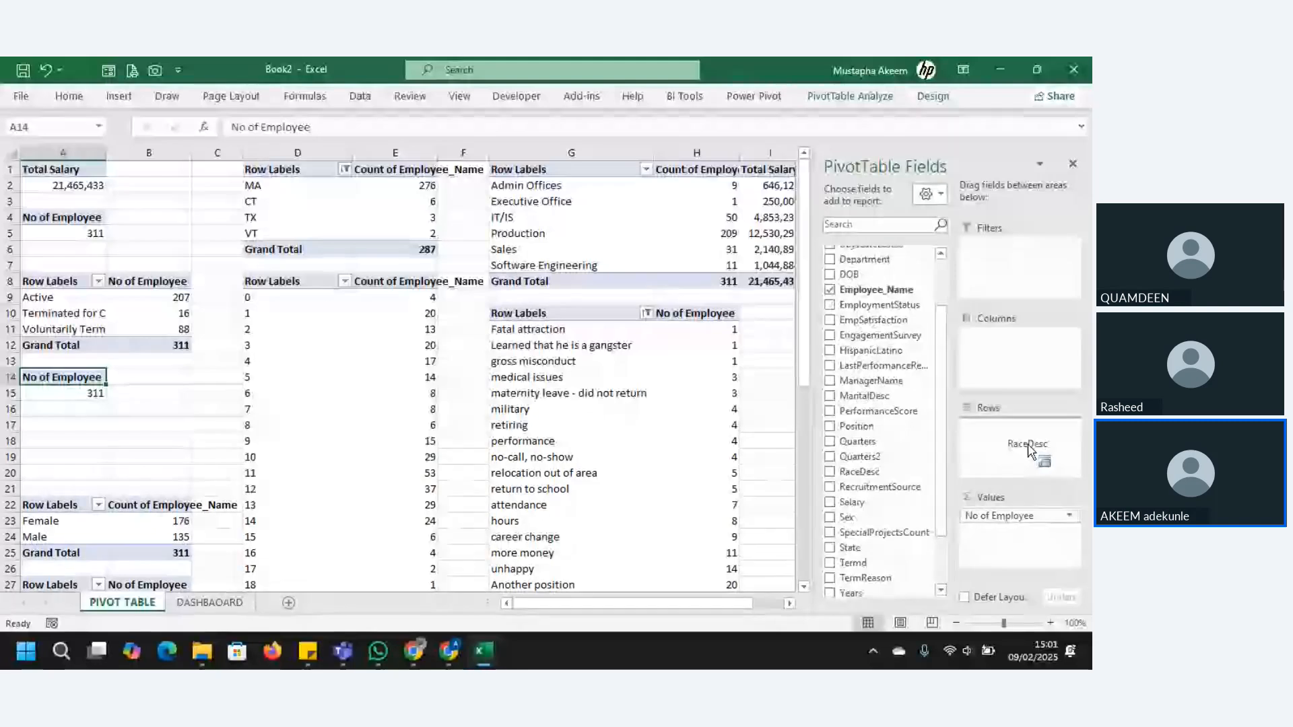
{"action": "left_click_drag", "start_coordinate": [1030, 450], "coordinate": [1029, 449]}
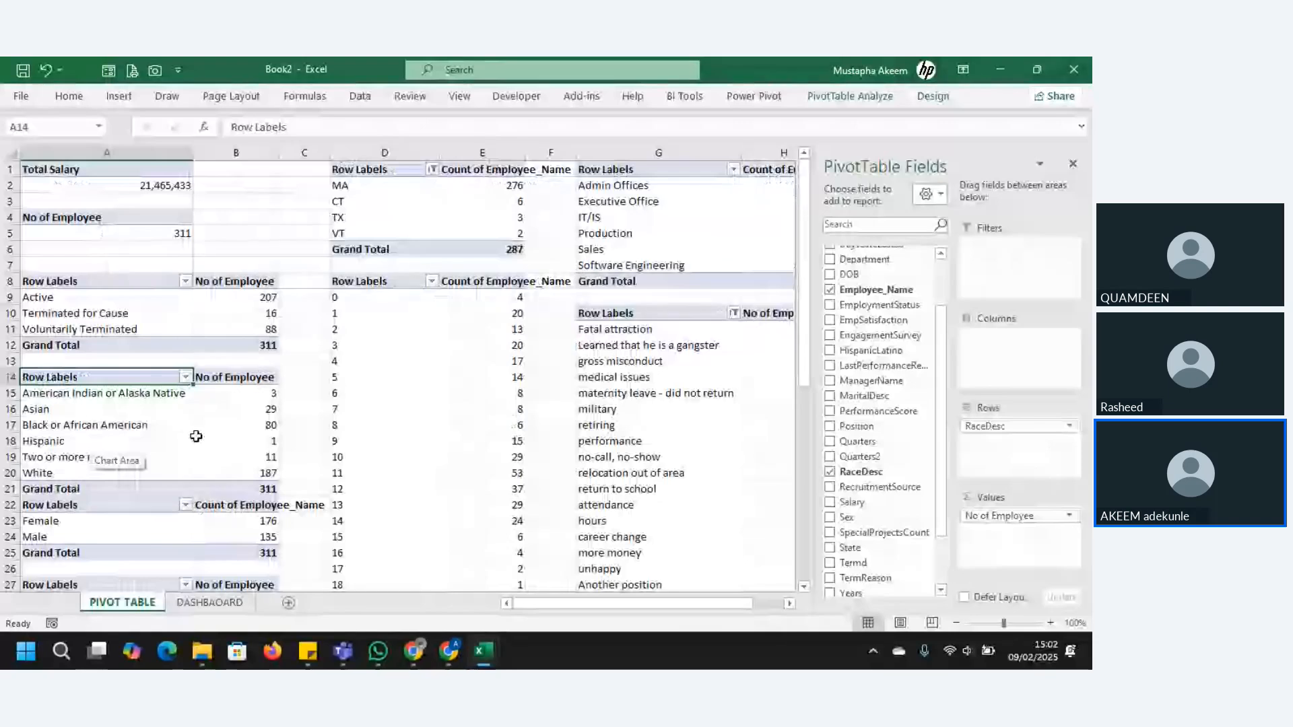
Move the whole Sex PivotTable from A22 to cell G34, in the empty area below the termination reasons PivotTable
{"action": "left_click", "coordinate": [27, 504]}
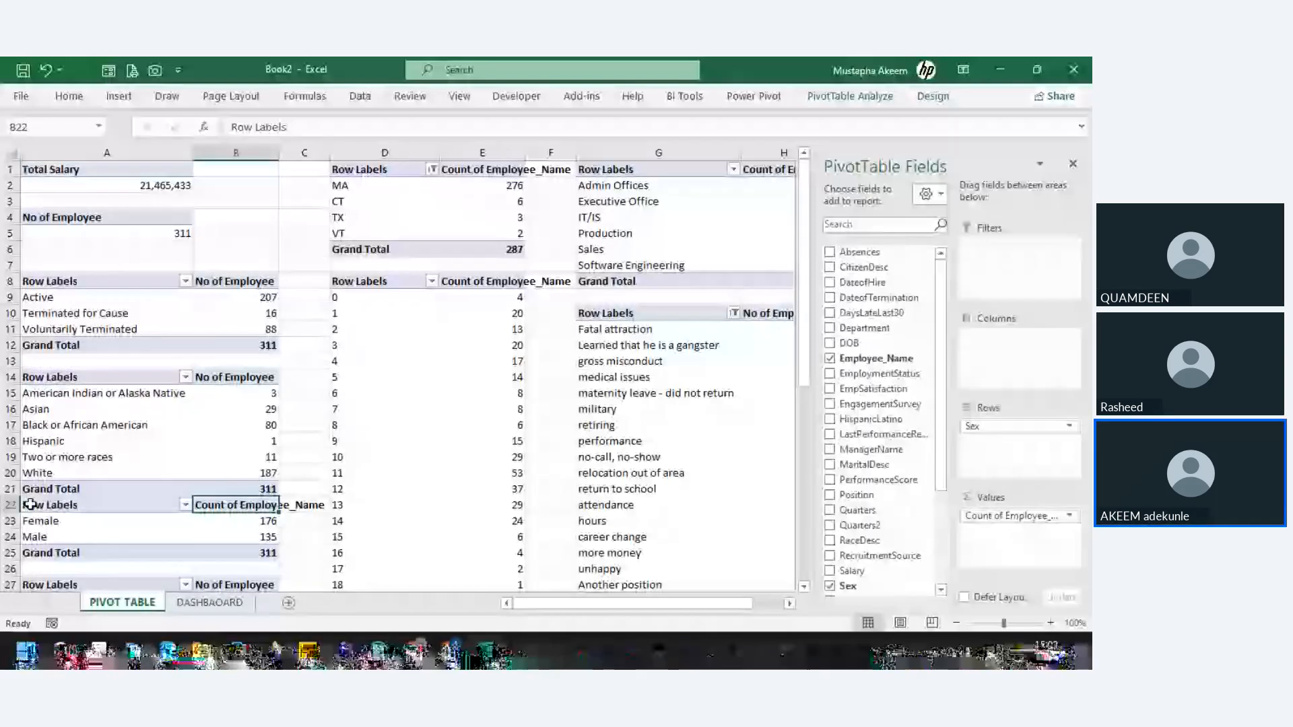
{"action": "left_click", "coordinate": [30, 504]}
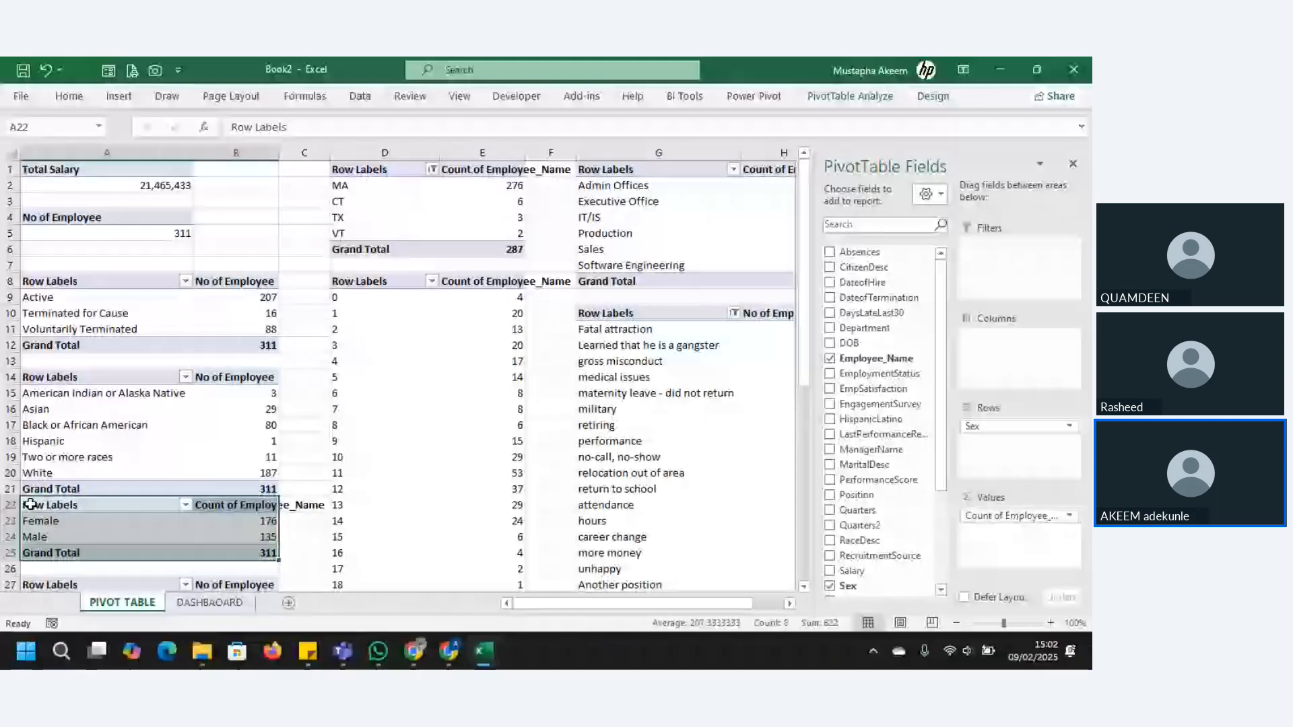
{"action": "key", "text": "ctrl+c"}
{"action": "key", "text": "ctrl+Down"}
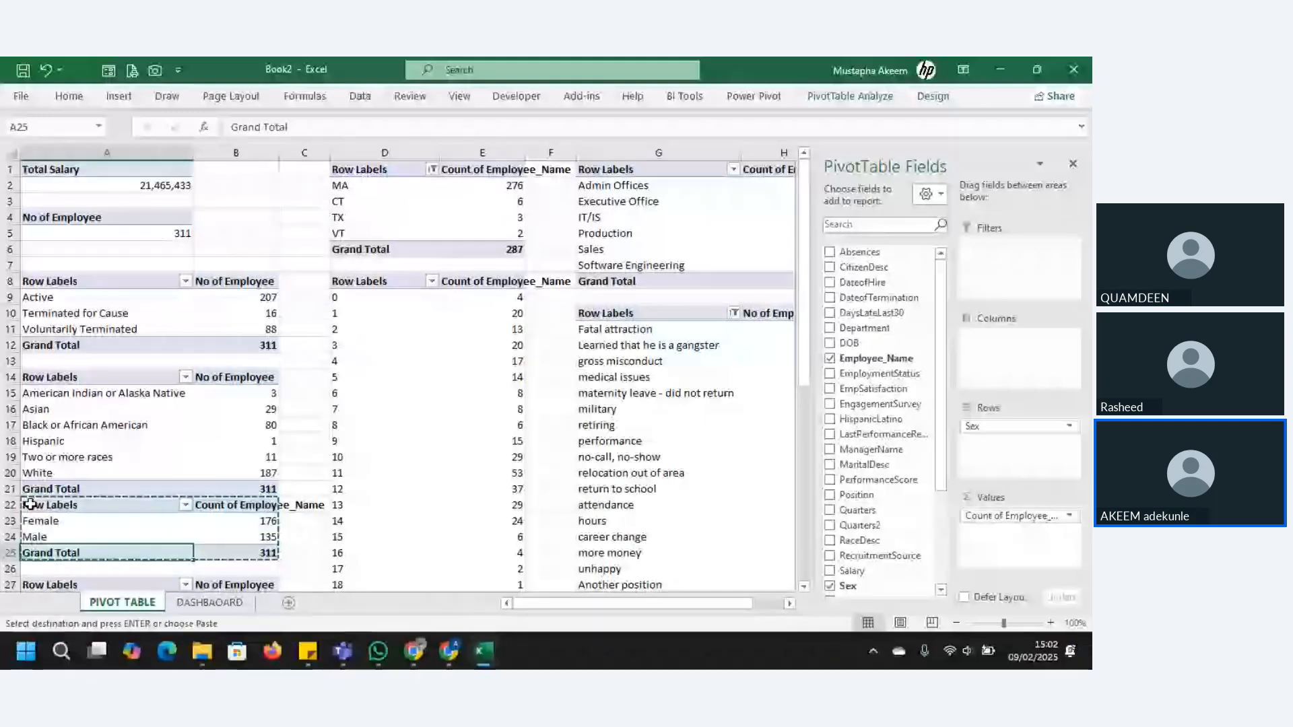
{"action": "key", "text": "Down"}
{"action": "key", "text": "Down"}
{"action": "key", "text": "Down"}
{"action": "key", "text": "Down"}
{"action": "key", "text": "Down"}
{"action": "key", "text": "Down"}
{"action": "key", "text": "Down"}
{"action": "key", "text": "Down"}
{"action": "key", "text": "Down"}
{"action": "key", "text": "Down"}
{"action": "key", "text": "Down"}
{"action": "key", "text": "Down"}
{"action": "key", "text": "Down"}
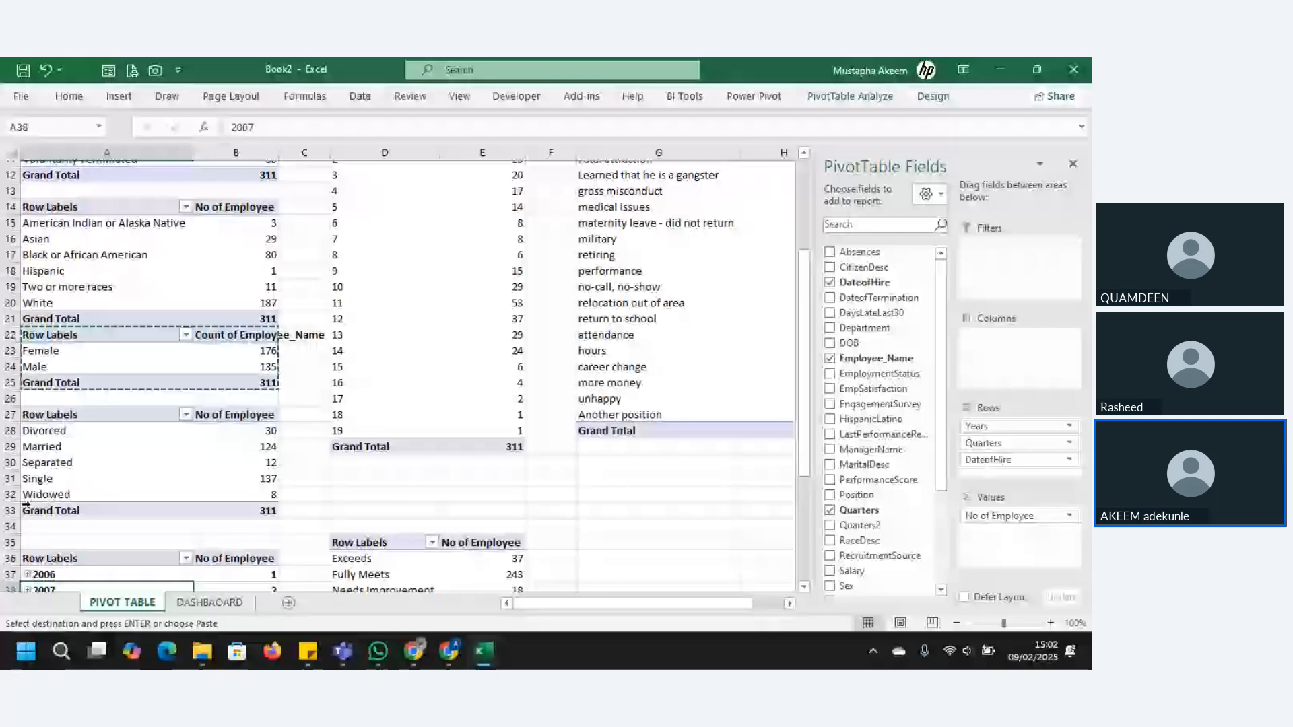
{"action": "key", "text": "Down"}
{"action": "key", "text": "Down"}
{"action": "key", "text": "Down"}
{"action": "key", "text": "Down"}
{"action": "key", "text": "Down"}
{"action": "key", "text": "Down"}
{"action": "key", "text": "Down"}
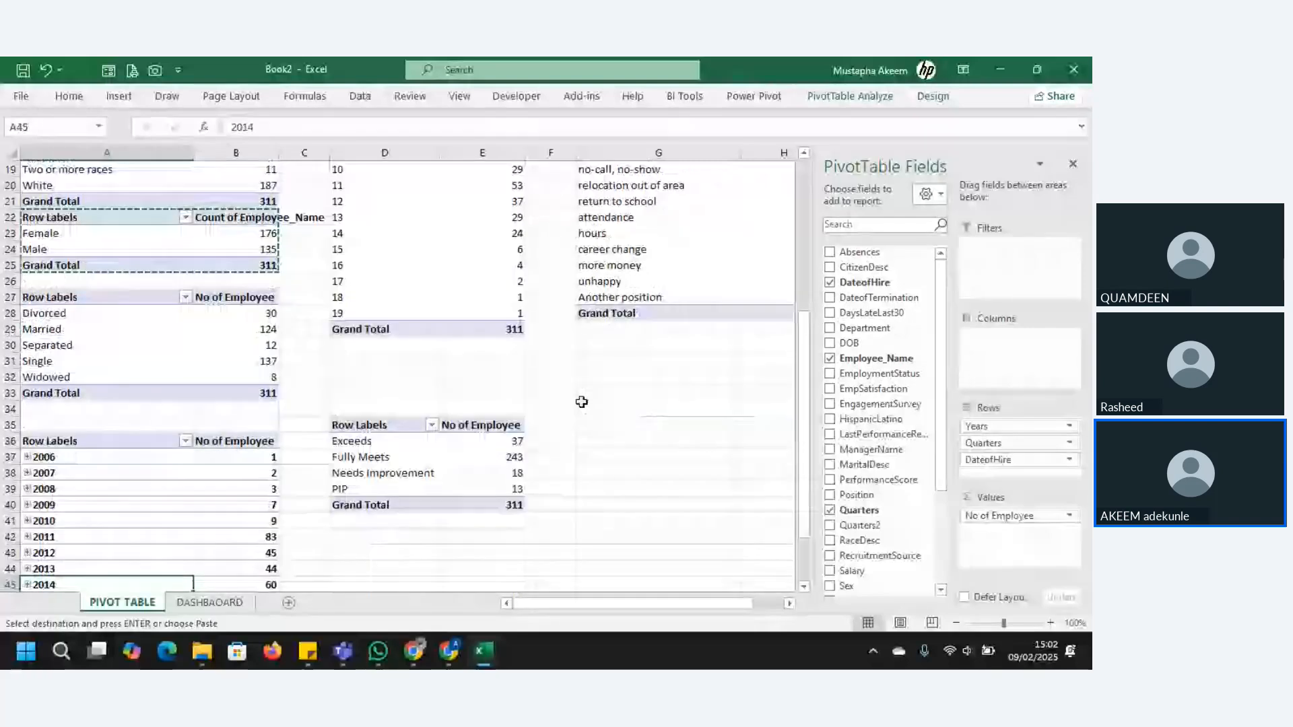
{"action": "left_click", "coordinate": [581, 404]}
{"action": "key", "text": "Return"}
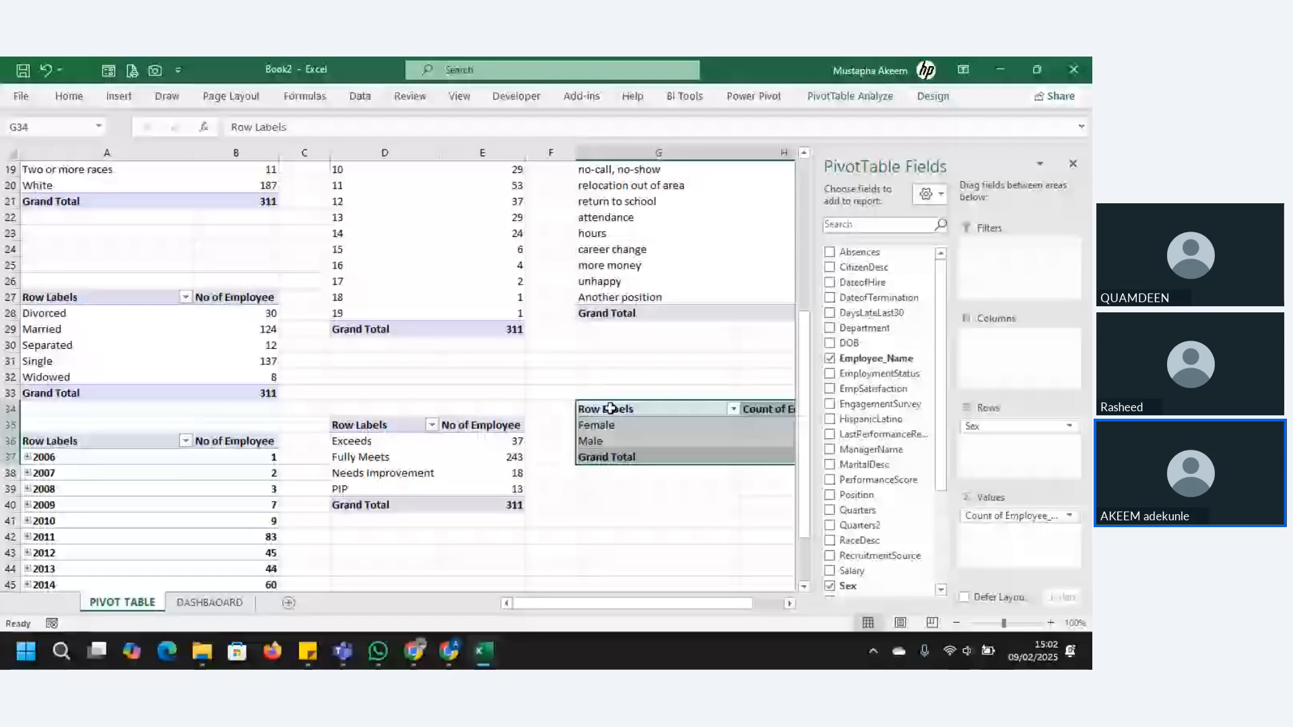
Copy the RaceDesc PivotTable and paste it as a linked picture at O23 on the DASHBAOARD sheet, below the marital status chart
{"action": "scroll", "coordinate": [609, 409], "scroll_direction": "up", "scroll_amount": 2}
{"action": "left_click", "coordinate": [87, 201]}
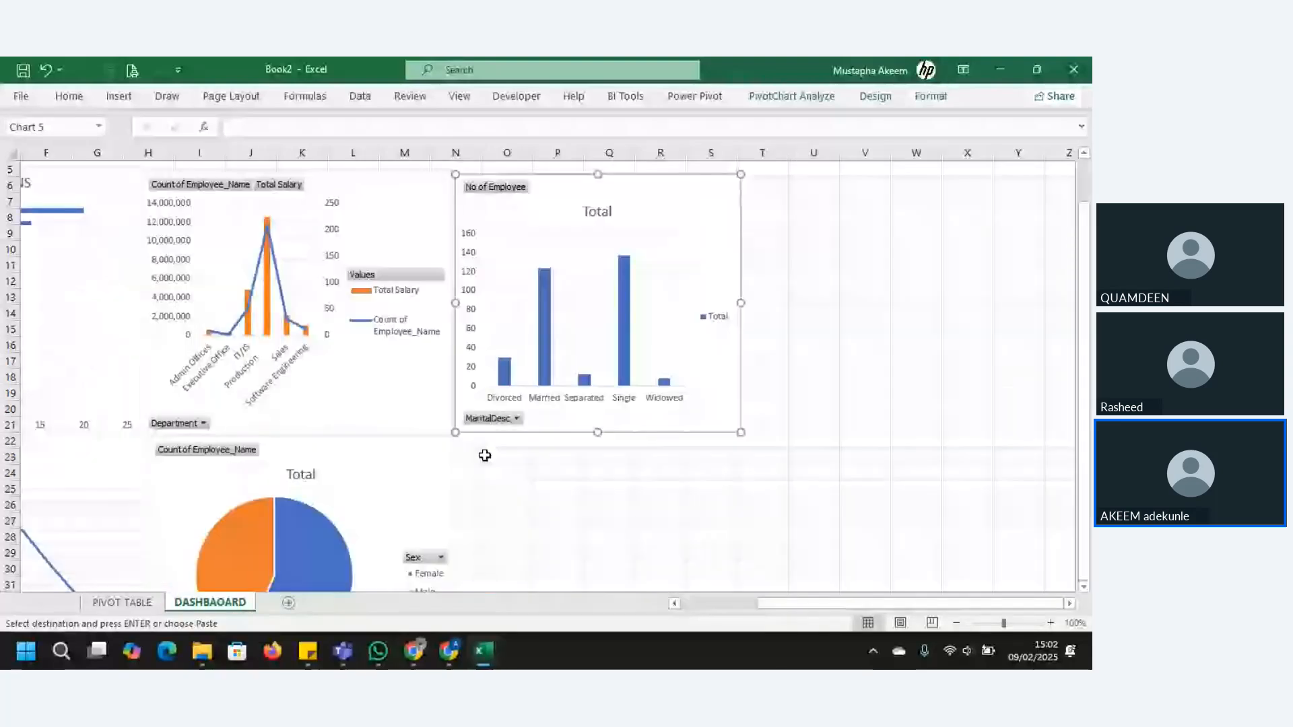
{"action": "right_click", "coordinate": [485, 456]}
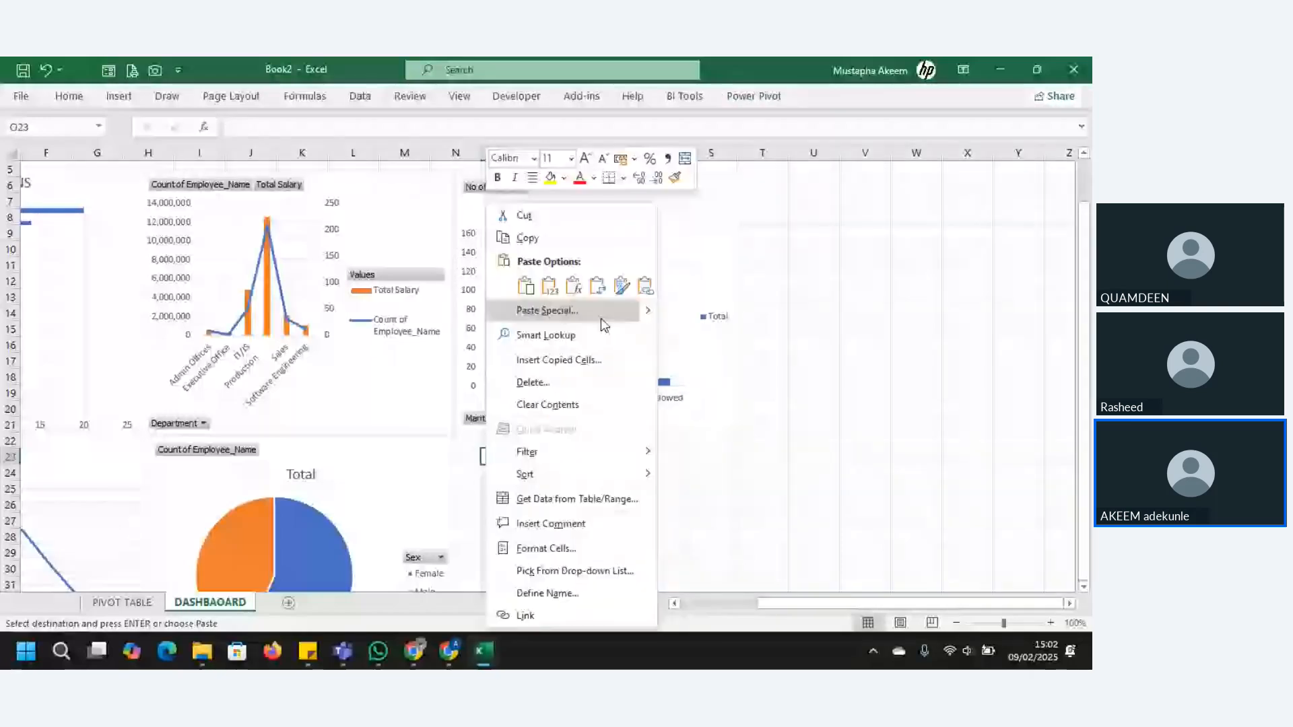
{"action": "left_click", "coordinate": [621, 288]}
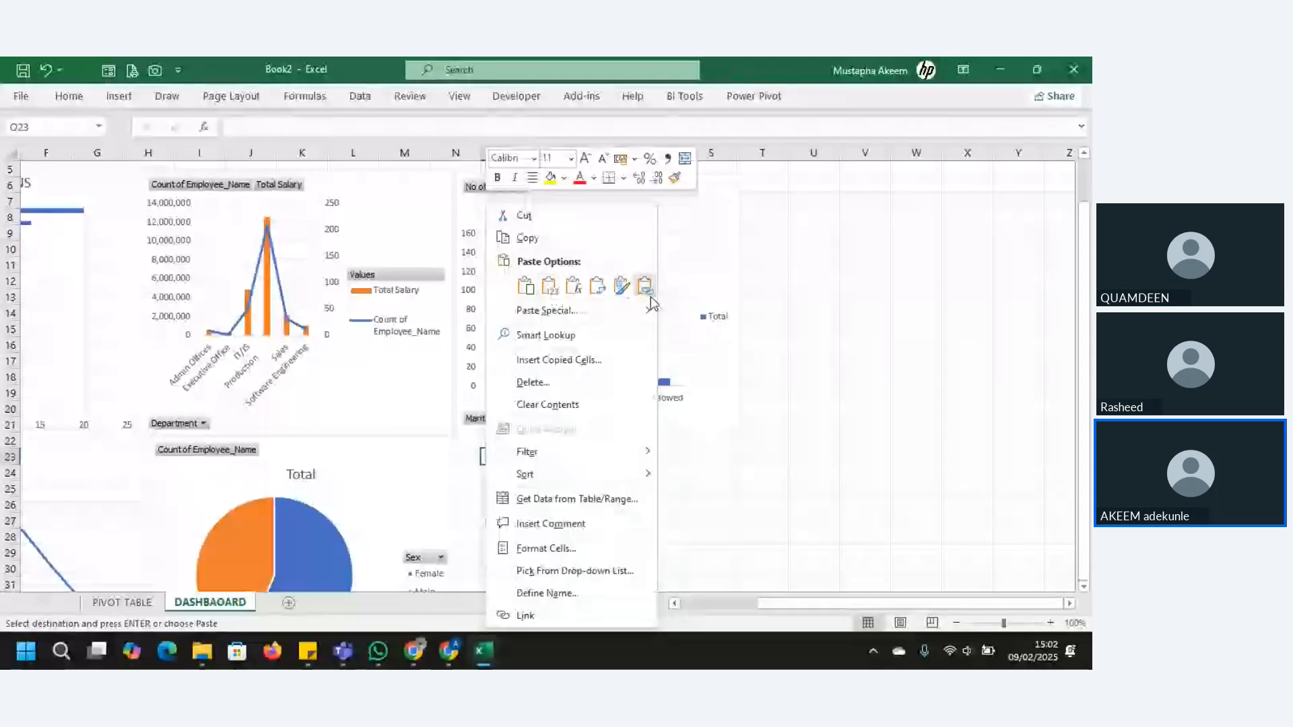
{"action": "mouse_move", "coordinate": [648, 311]}
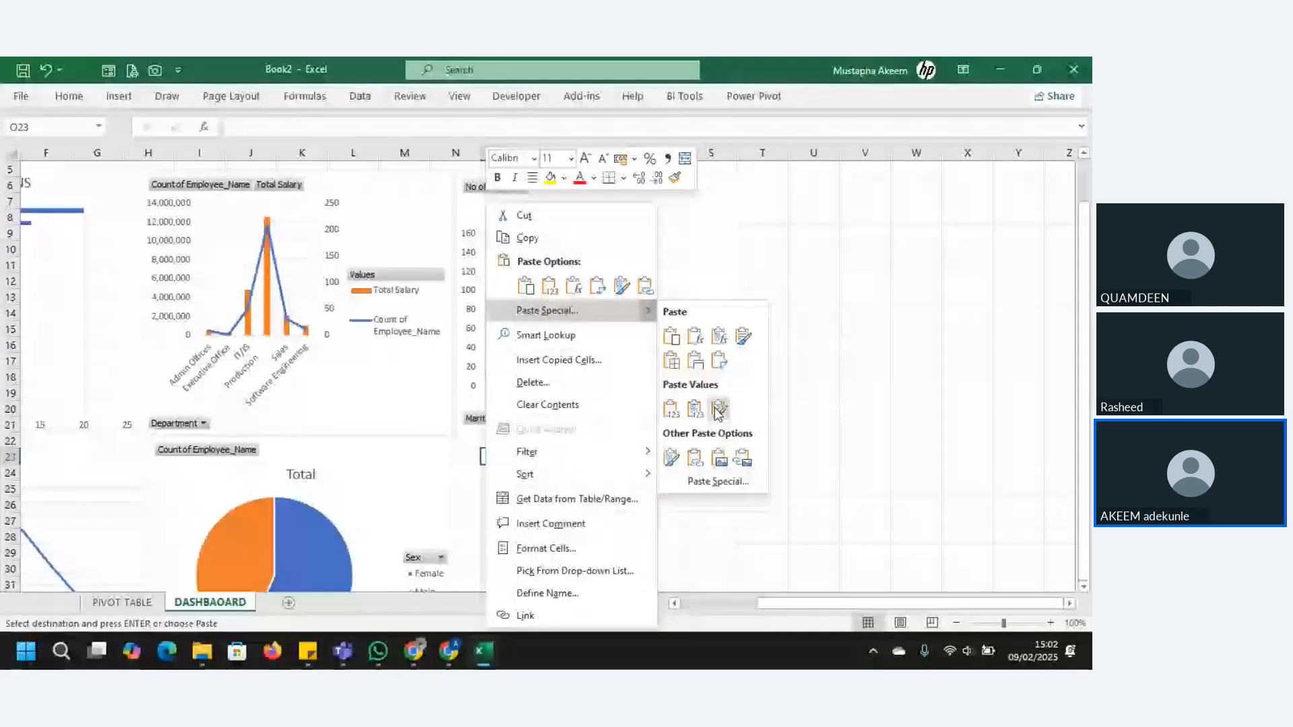
{"action": "left_click", "coordinate": [740, 459]}
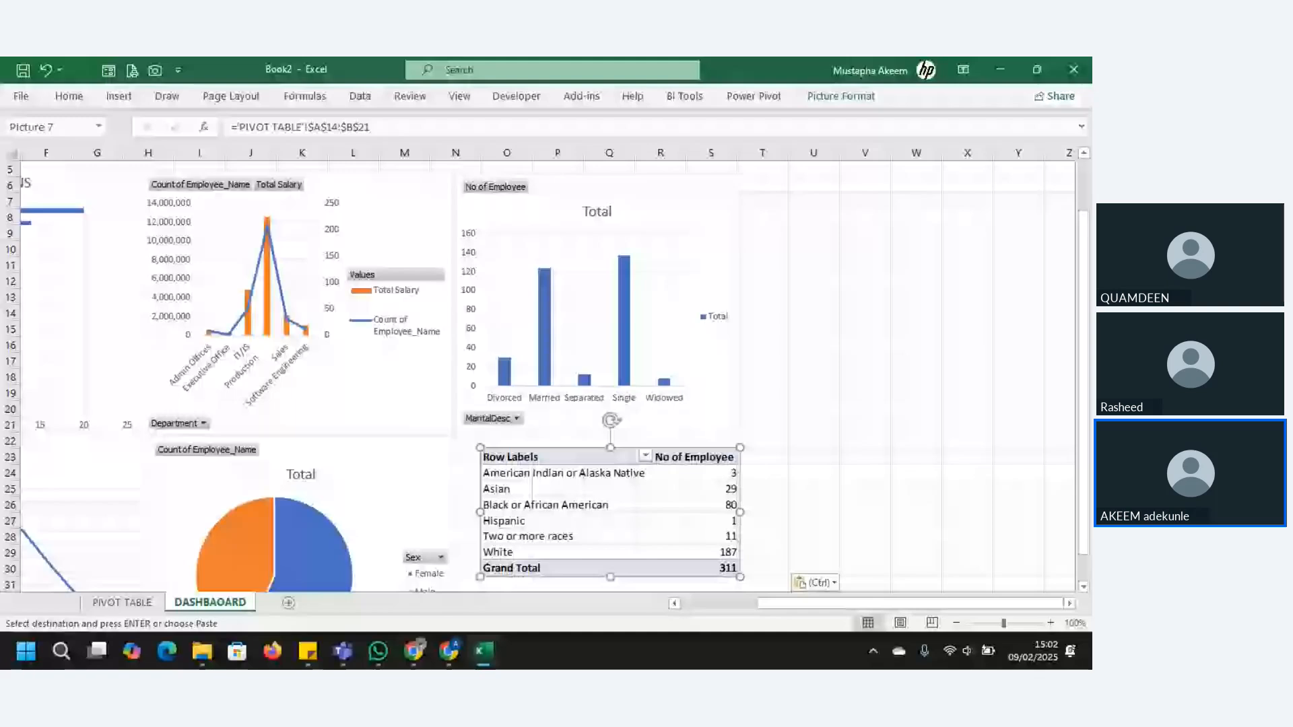
Narrow the linked race table picture slightly and make it taller below the marital status chart
{"action": "scroll", "coordinate": [742, 551], "scroll_direction": "down", "scroll_amount": 1}
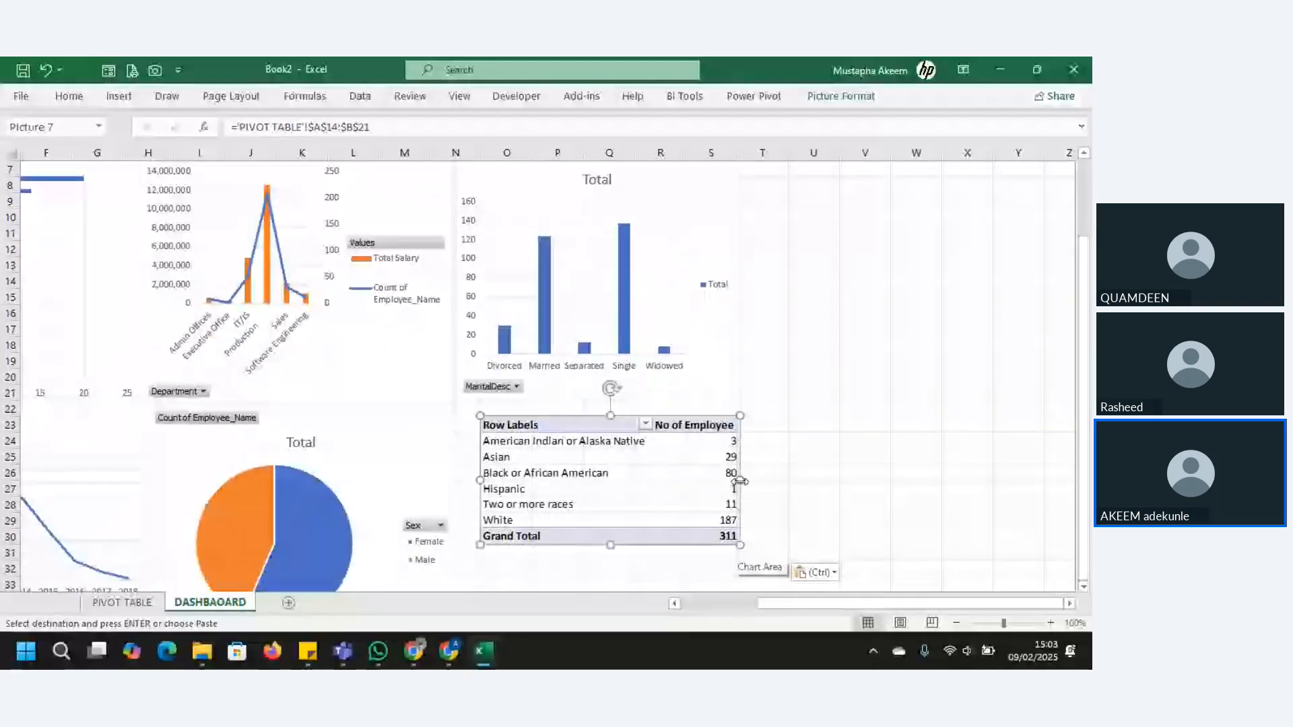
{"action": "left_click_drag", "start_coordinate": [741, 480], "coordinate": [707, 480]}
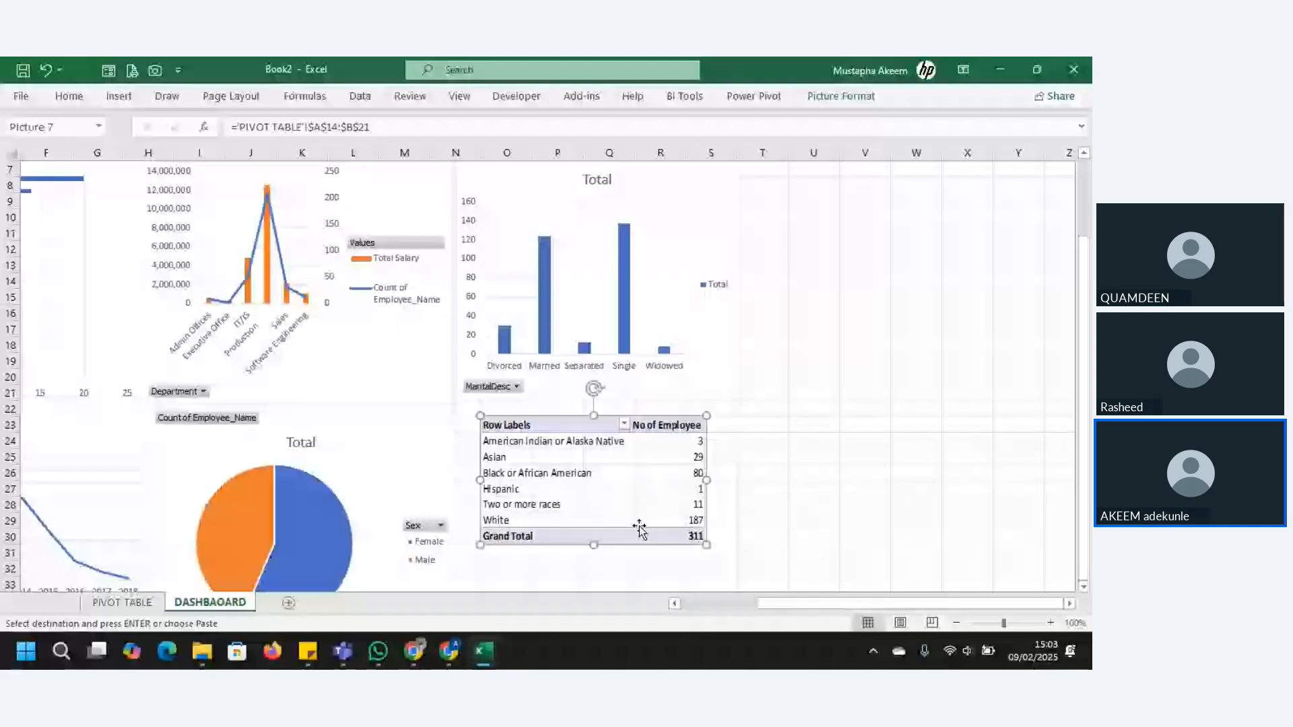
{"action": "scroll", "coordinate": [404, 265], "scroll_direction": "up", "scroll_amount": 2}
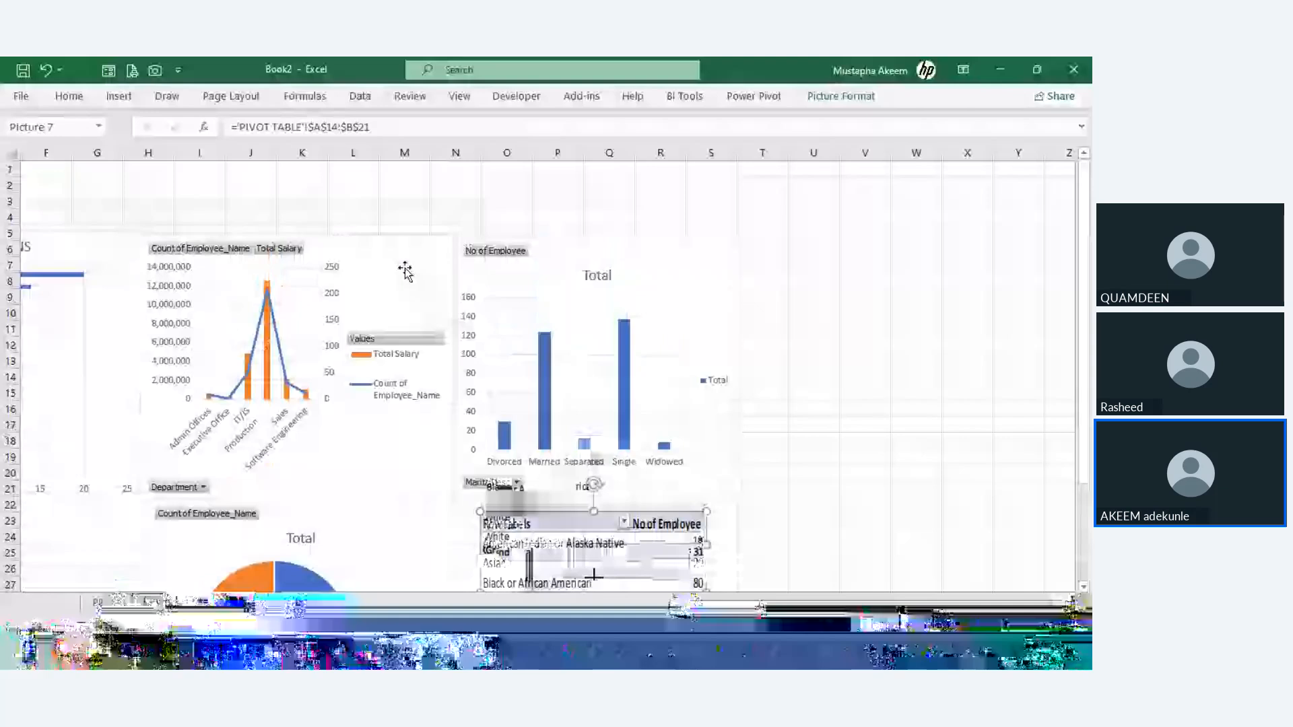
{"action": "double_click", "coordinate": [405, 268]}
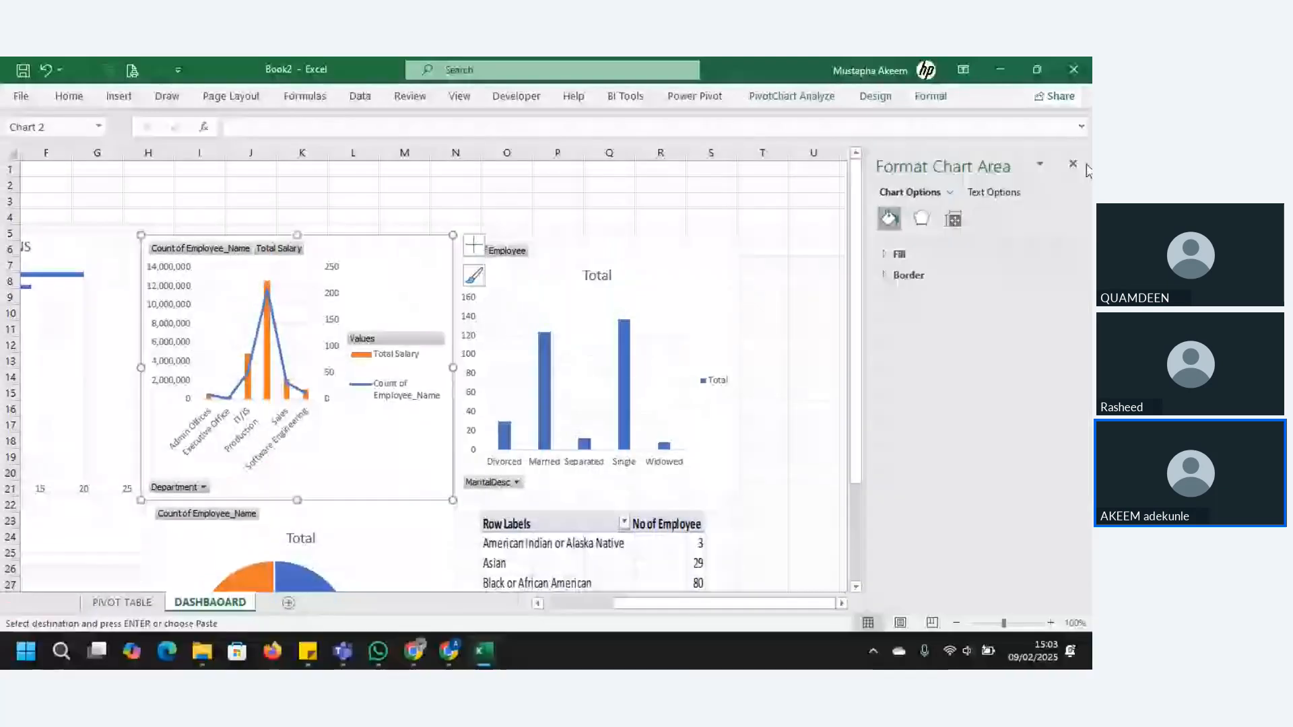
{"action": "left_click", "coordinate": [1084, 167]}
Make the whole TERMINATION REASONS chart title bold
{"action": "left_click_drag", "start_coordinate": [787, 605], "coordinate": [710, 606]}
{"action": "double_click", "coordinate": [315, 253]}
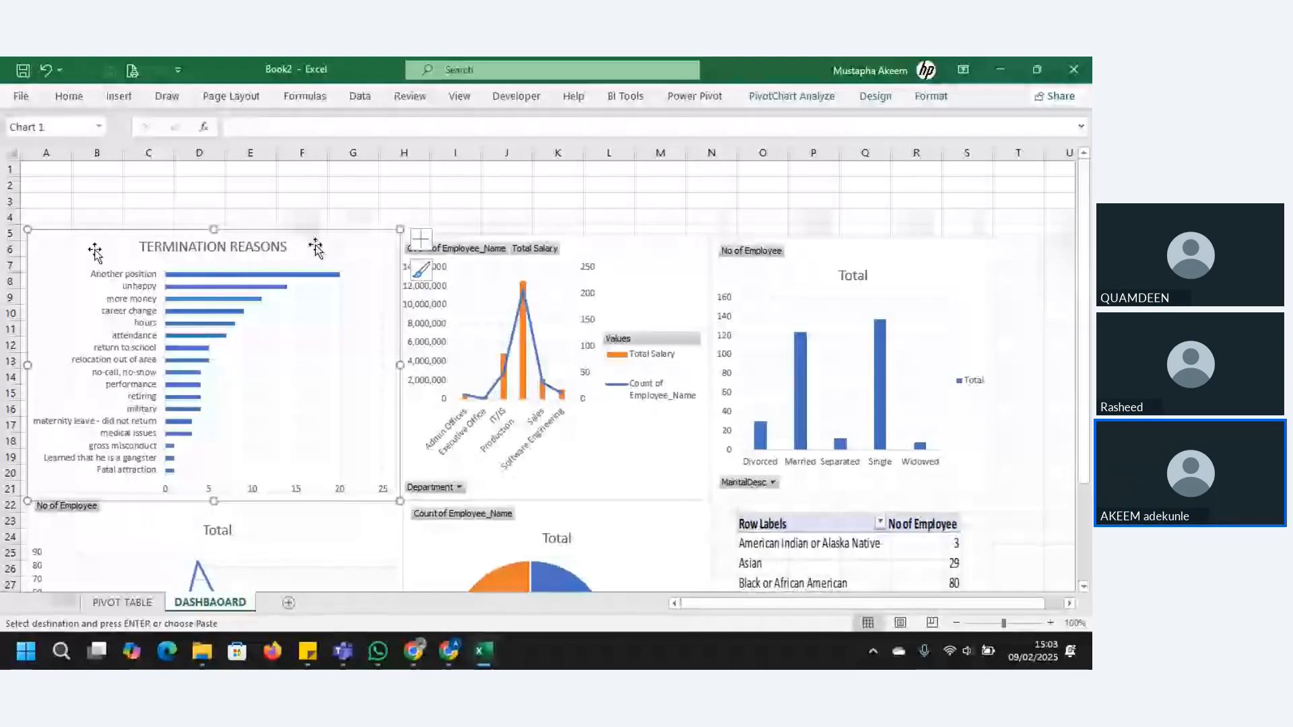
{"action": "left_click", "coordinate": [272, 252]}
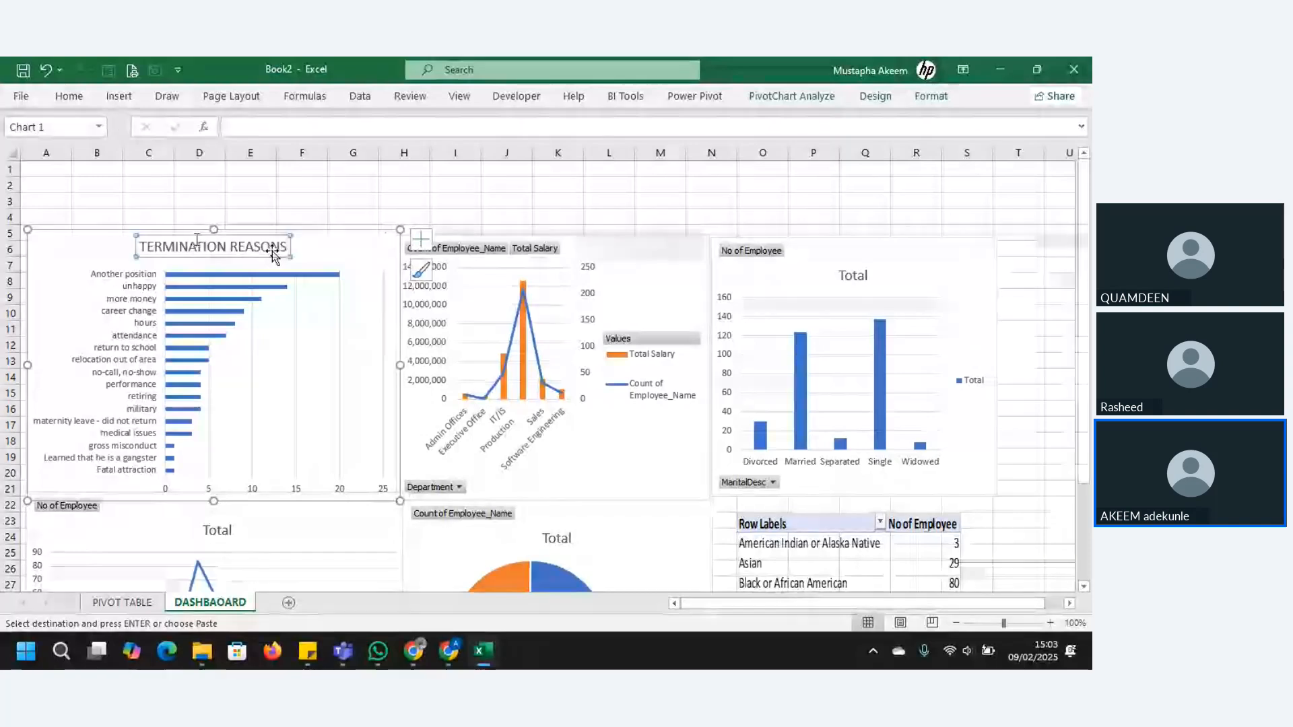
{"action": "double_click", "coordinate": [199, 247]}
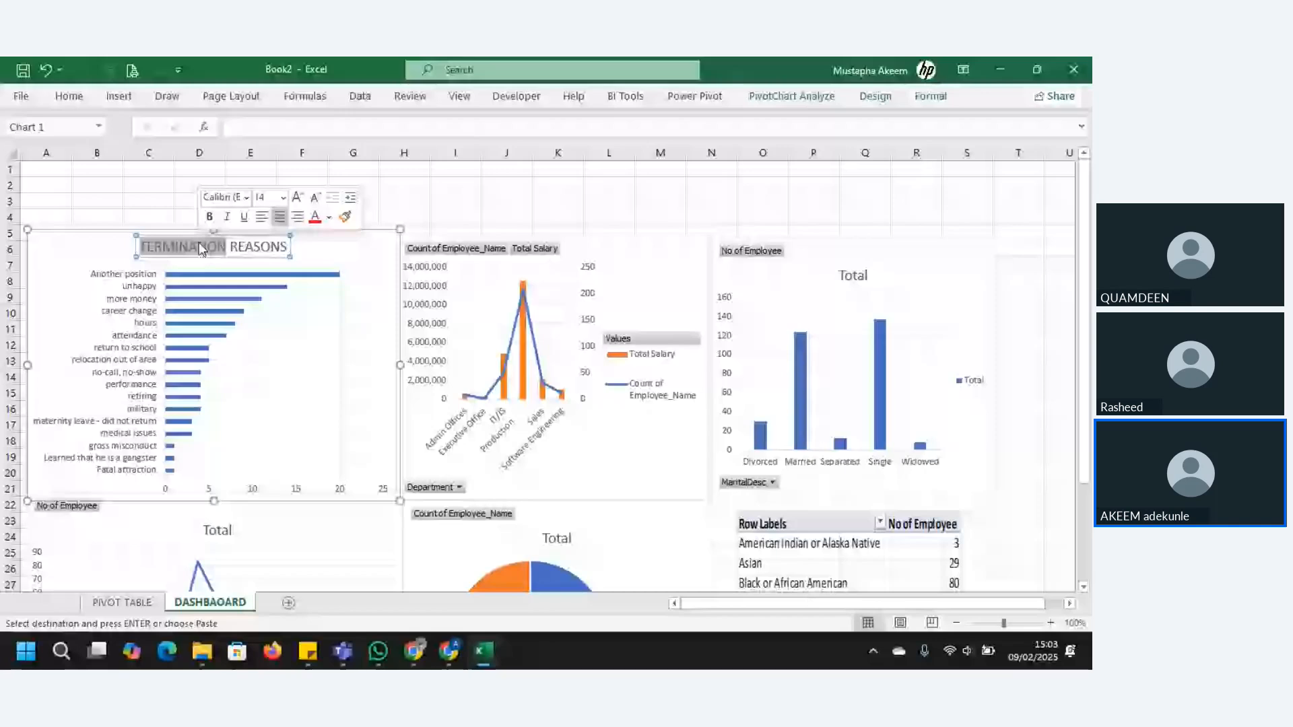
{"action": "key", "text": "ctrl+a"}
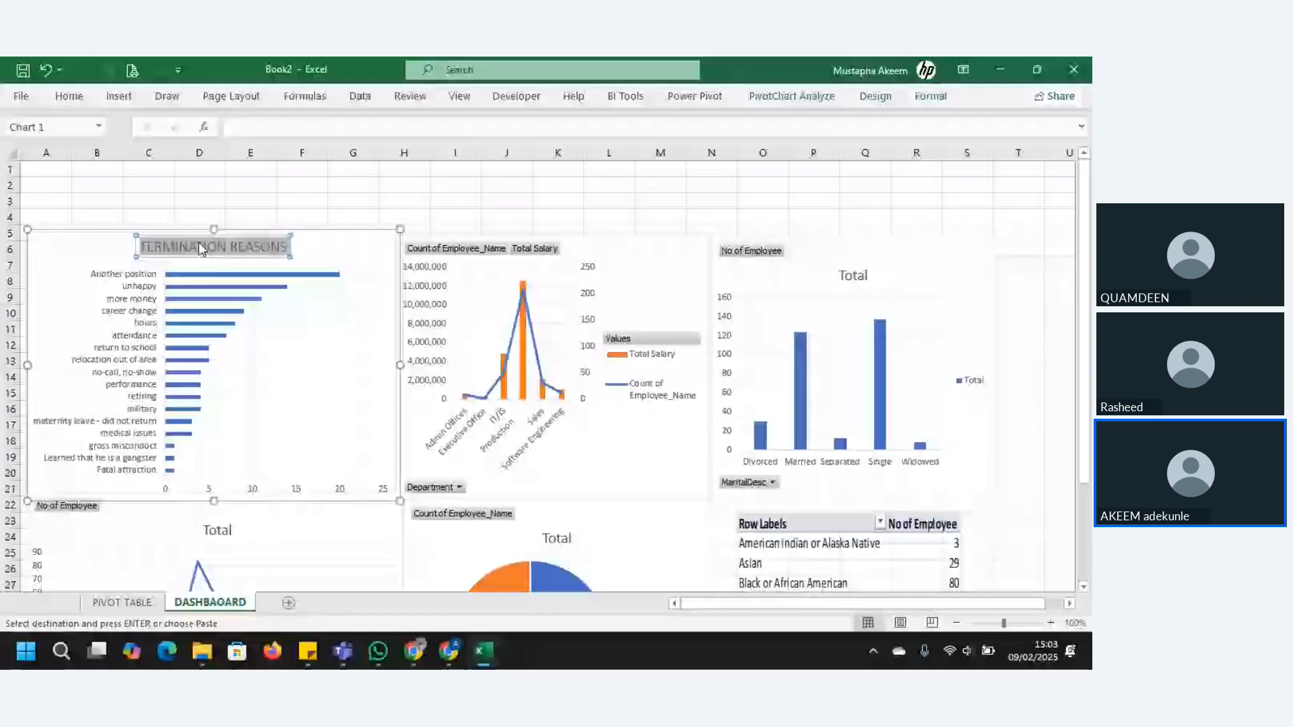
{"action": "key", "text": "ctrl+b"}
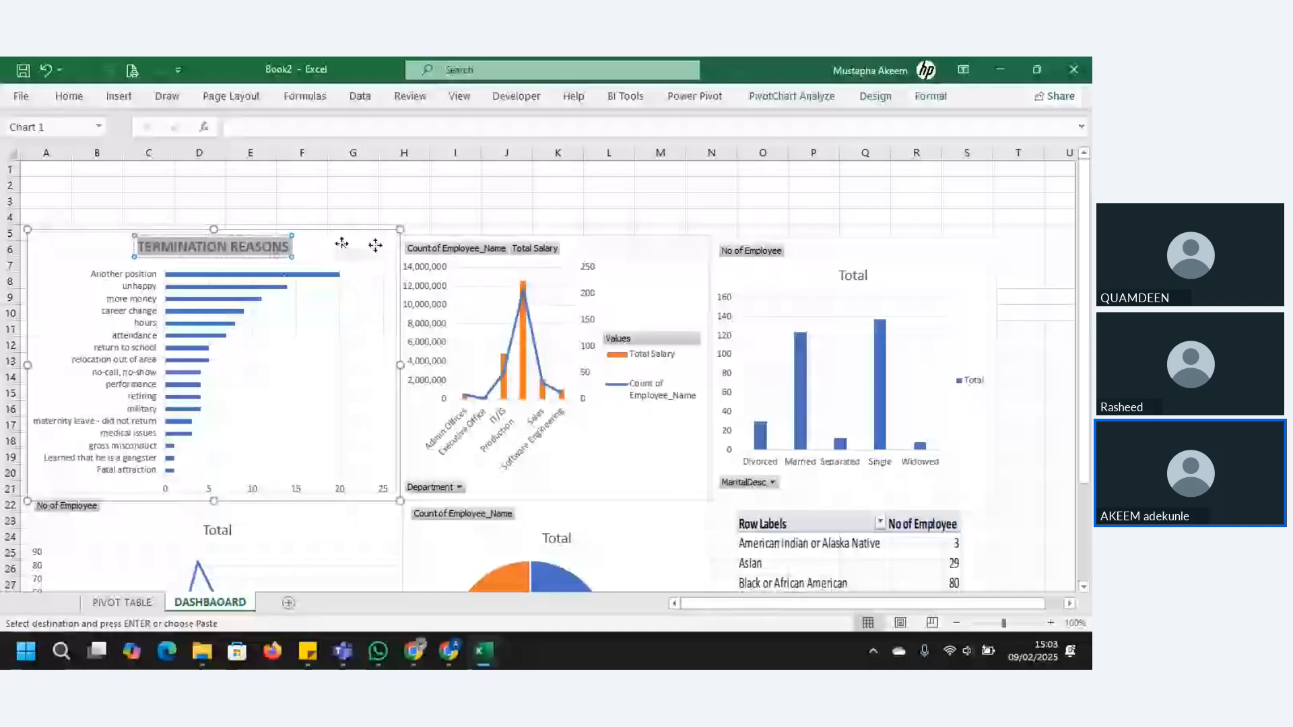
Open the detailed title formatting options for the TERMINATION REASONS chart and apply a gradient fill to its title
{"action": "left_click", "coordinate": [421, 239]}
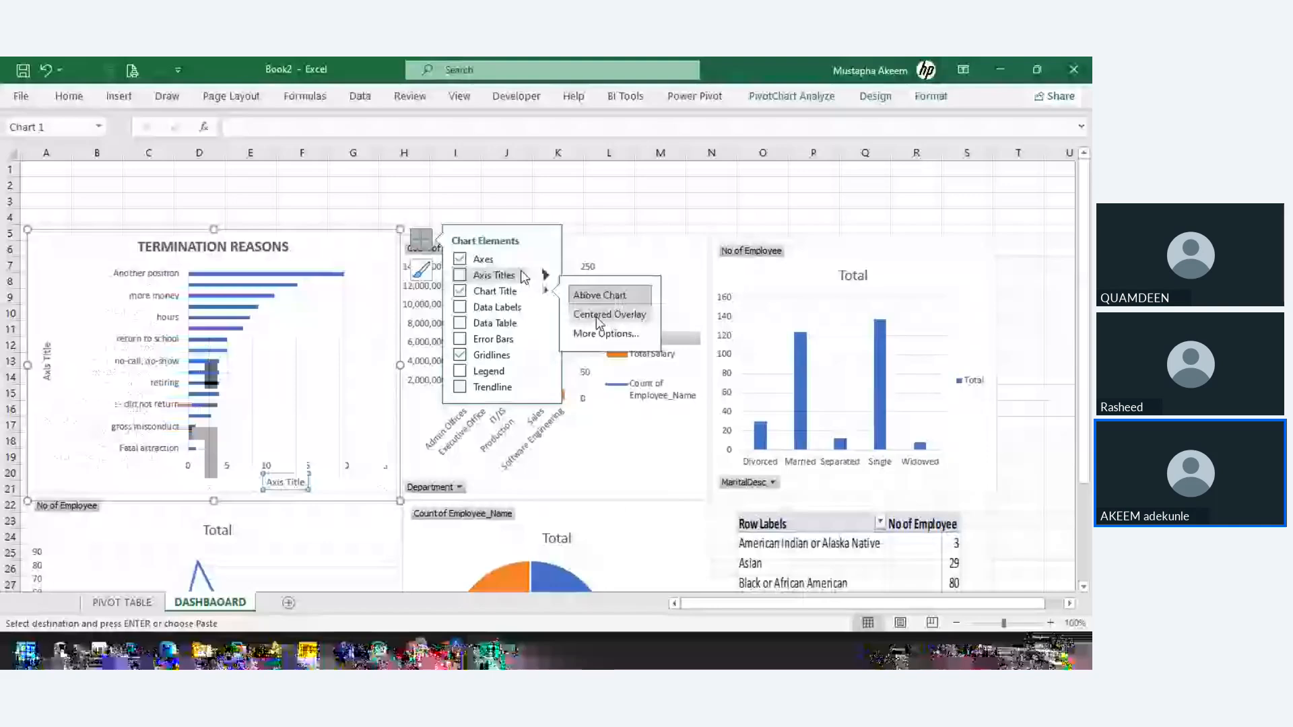
{"action": "left_click", "coordinate": [604, 333]}
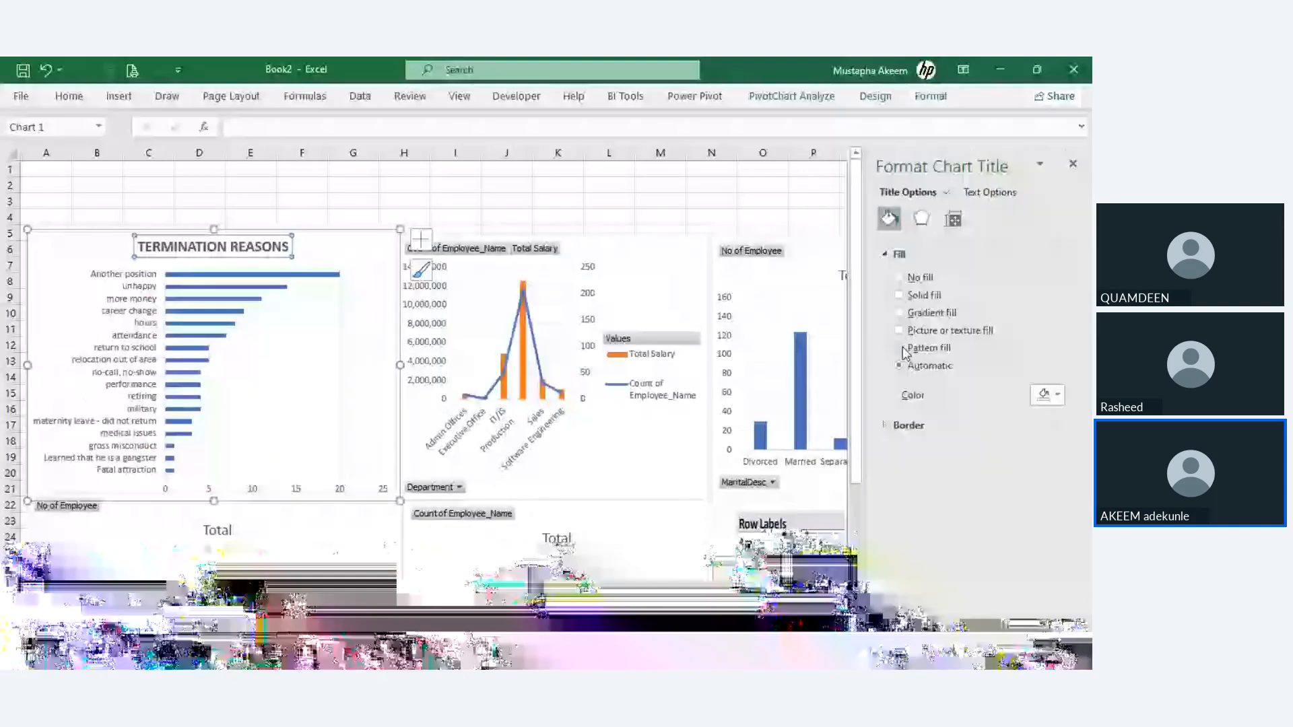
{"action": "left_click", "coordinate": [901, 295]}
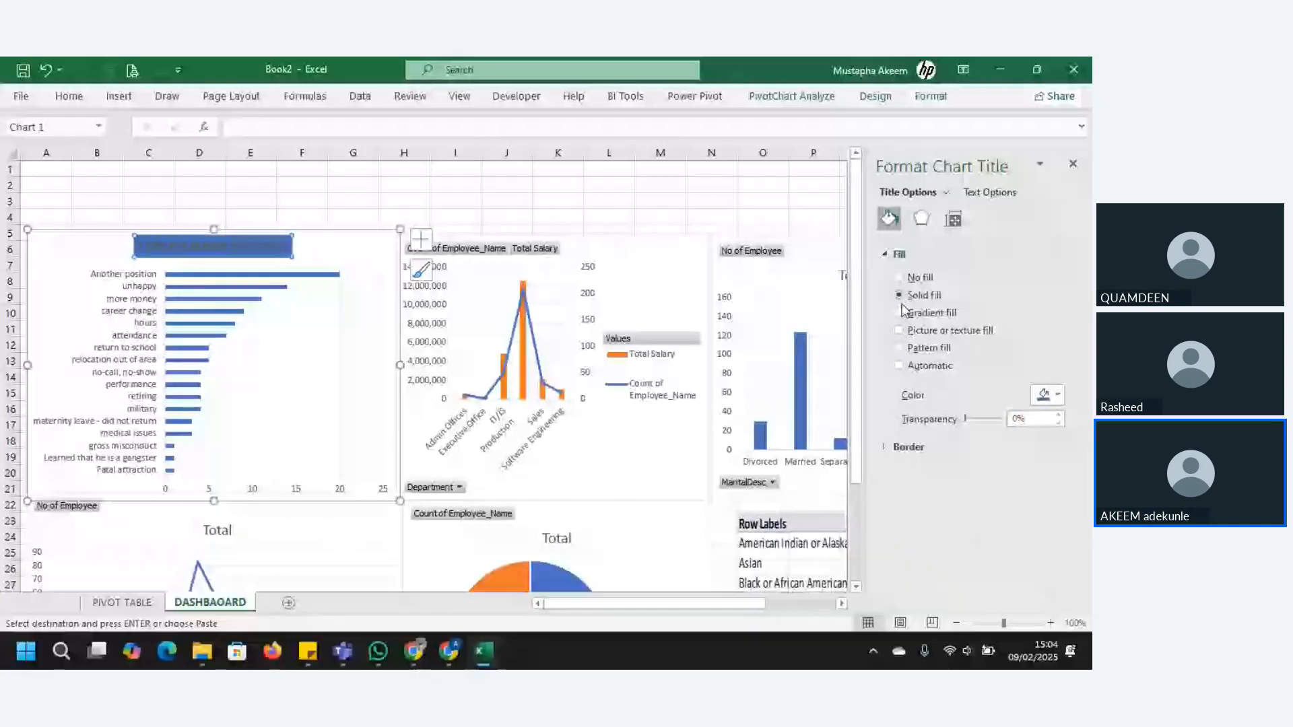
{"action": "left_click", "coordinate": [901, 313]}
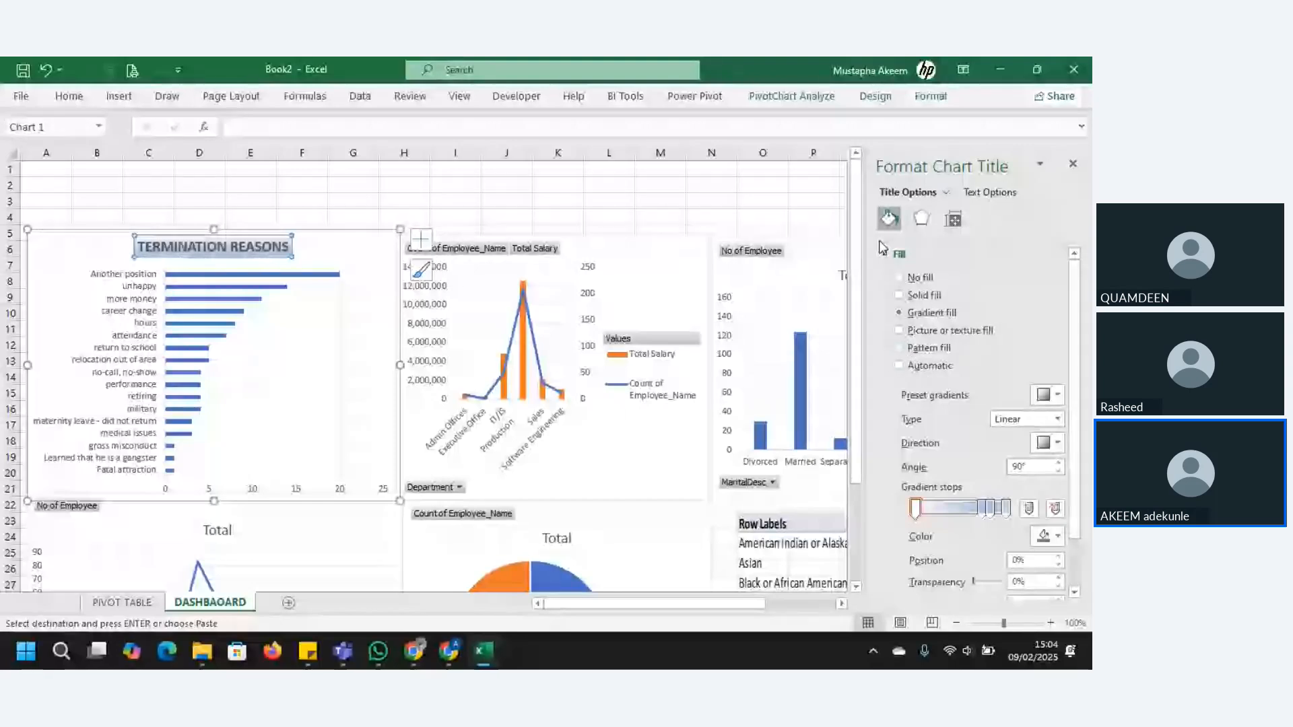
Give the TERMINATION REASONS chart title a solid line border with a round cap type
{"action": "left_click", "coordinate": [896, 254]}
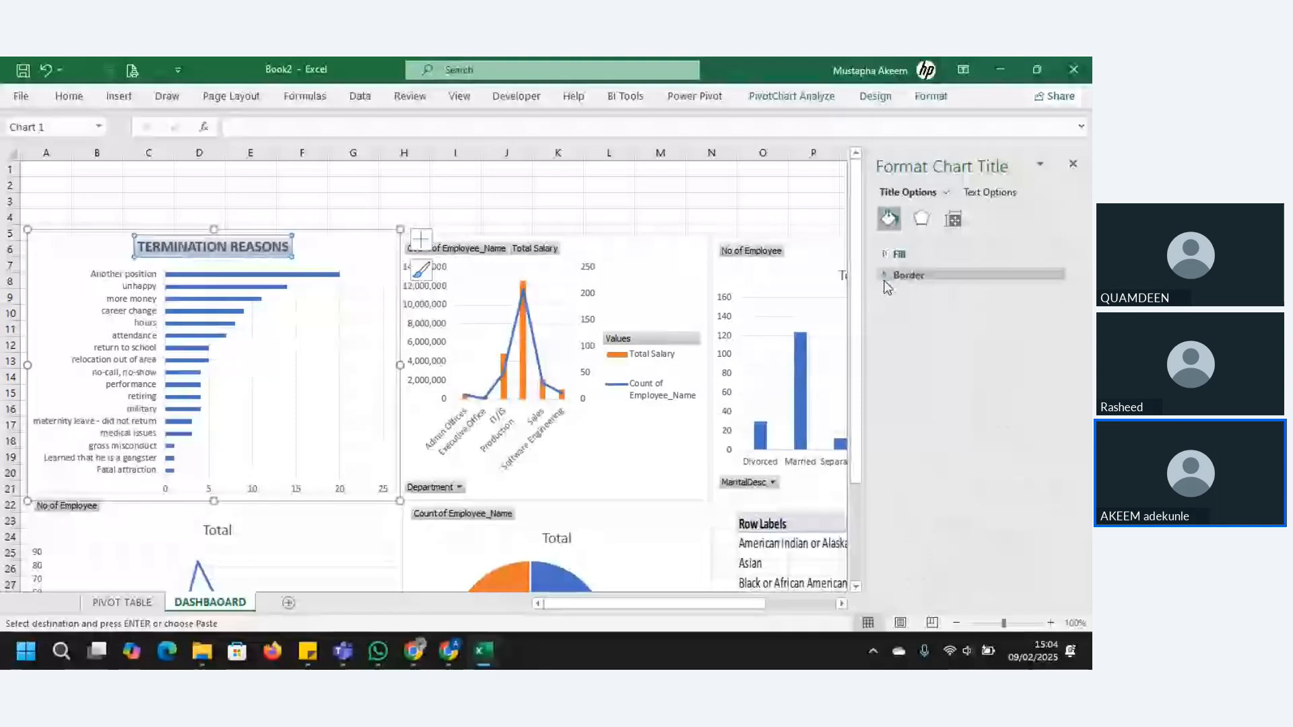
{"action": "left_click", "coordinate": [906, 276]}
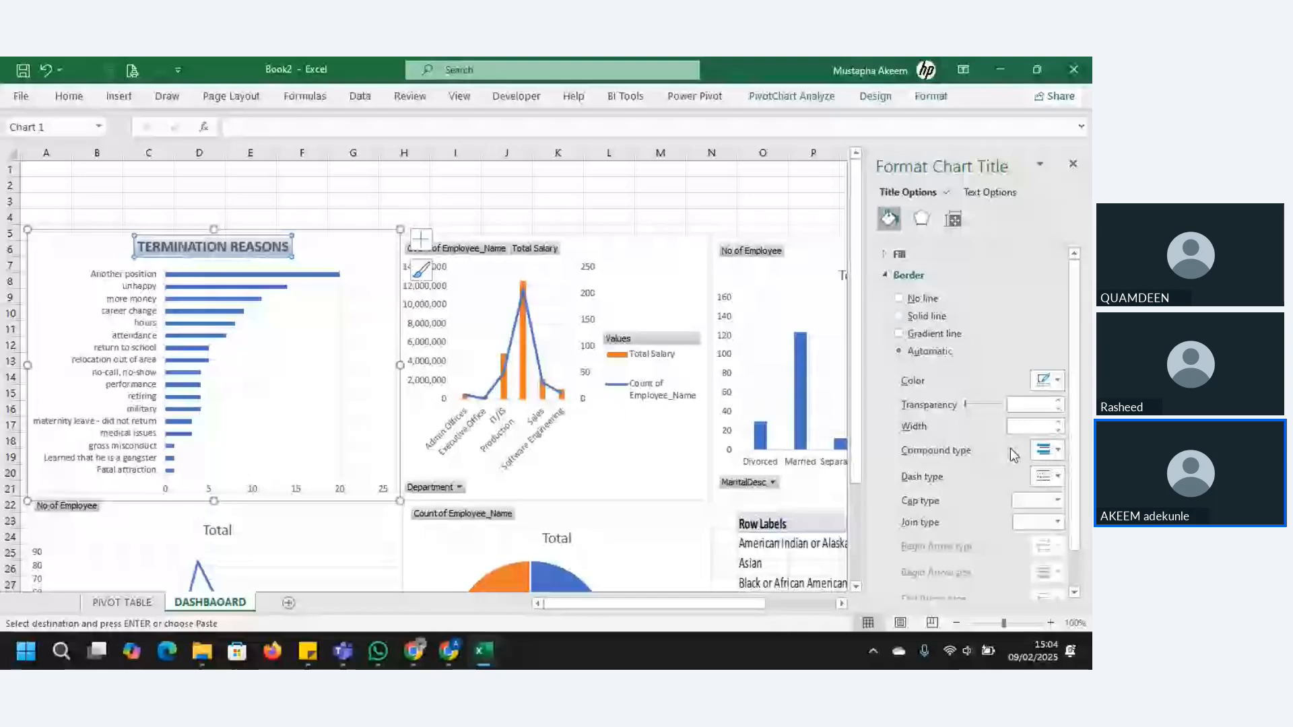
{"action": "left_click", "coordinate": [900, 316]}
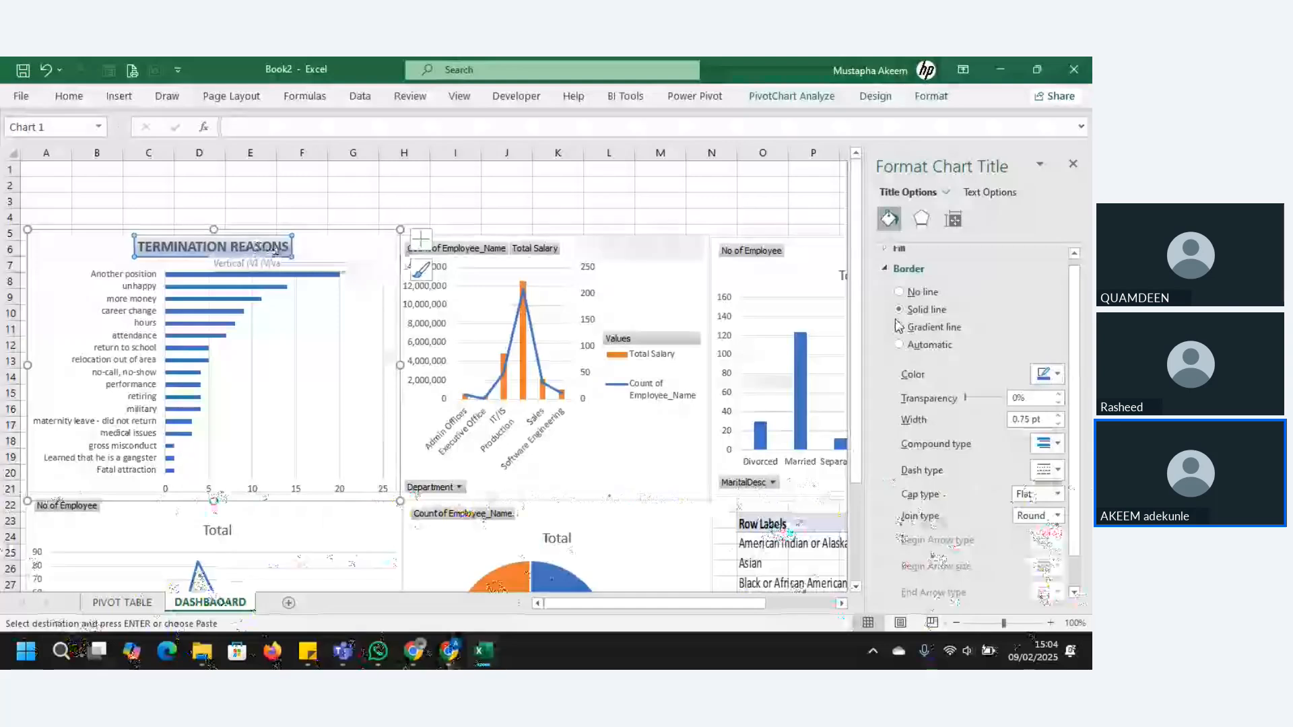
{"action": "left_click", "coordinate": [1058, 494]}
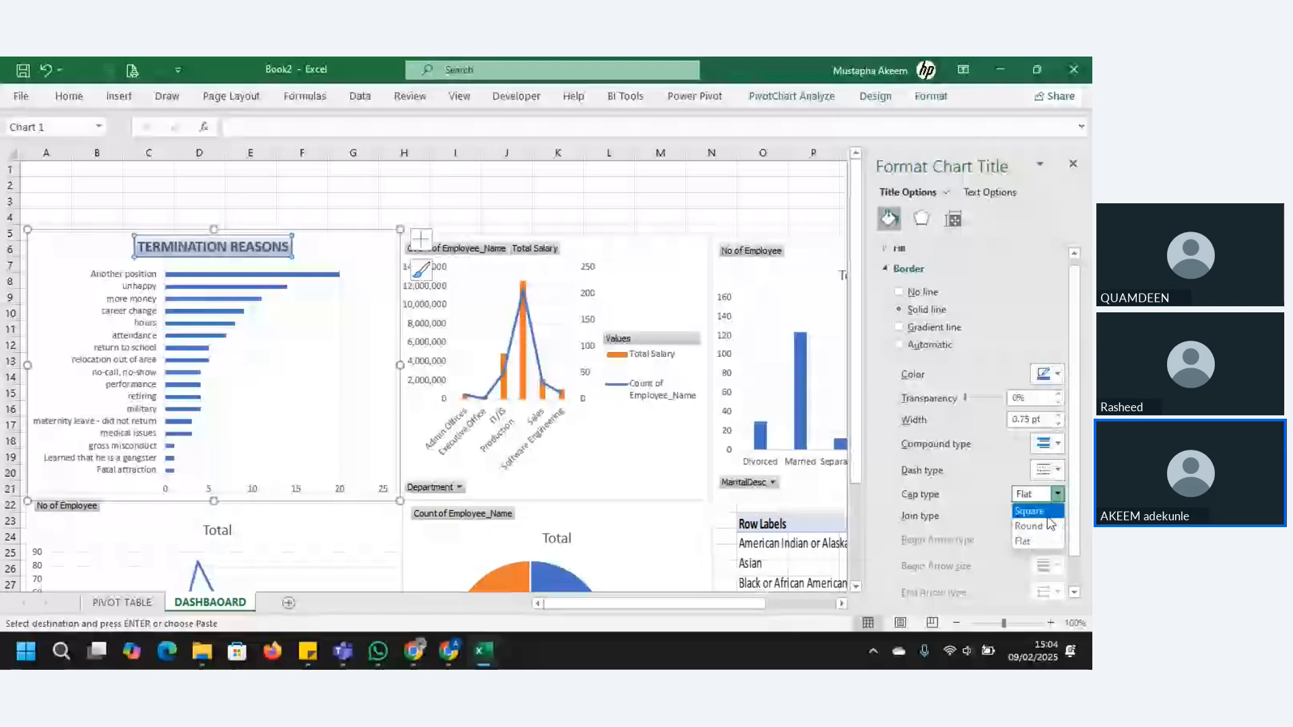
{"action": "left_click", "coordinate": [1030, 526]}
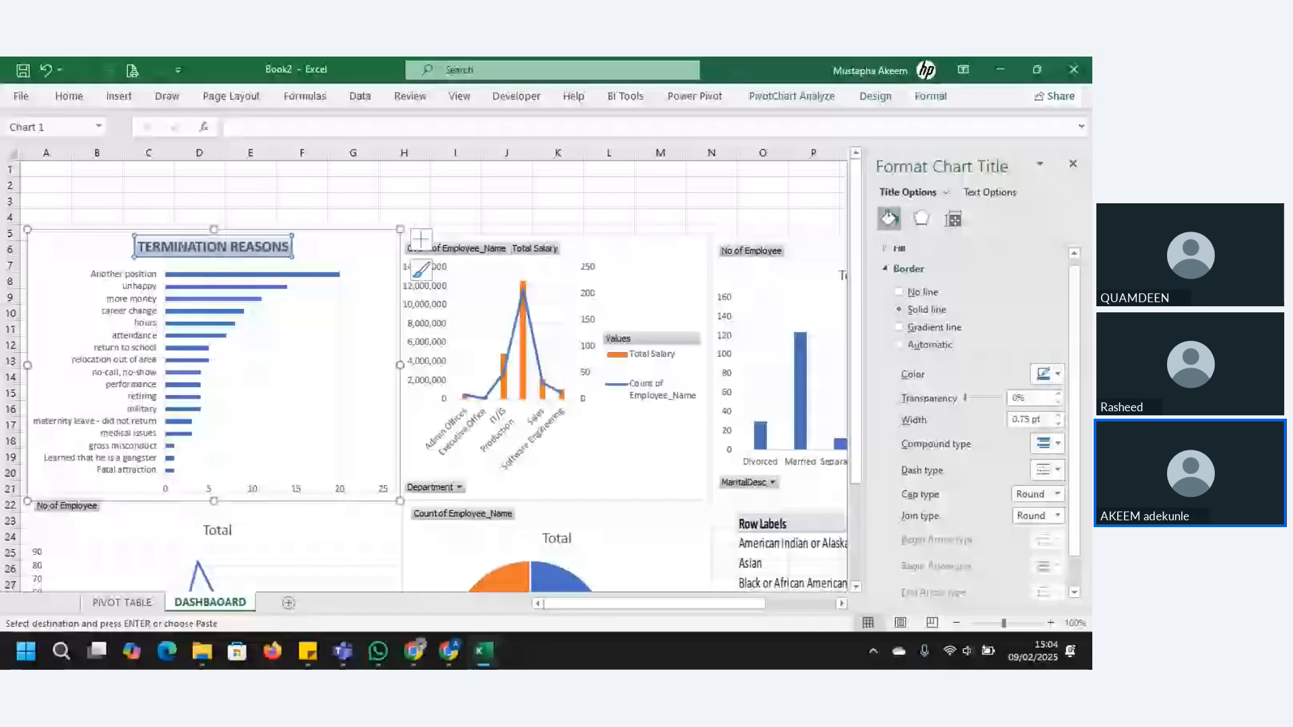
Apply a preset shadow effect to the TERMINATION REASONS chart title
{"action": "scroll", "coordinate": [928, 220], "scroll_direction": "down", "scroll_amount": 1}
{"action": "left_click", "coordinate": [924, 219]}
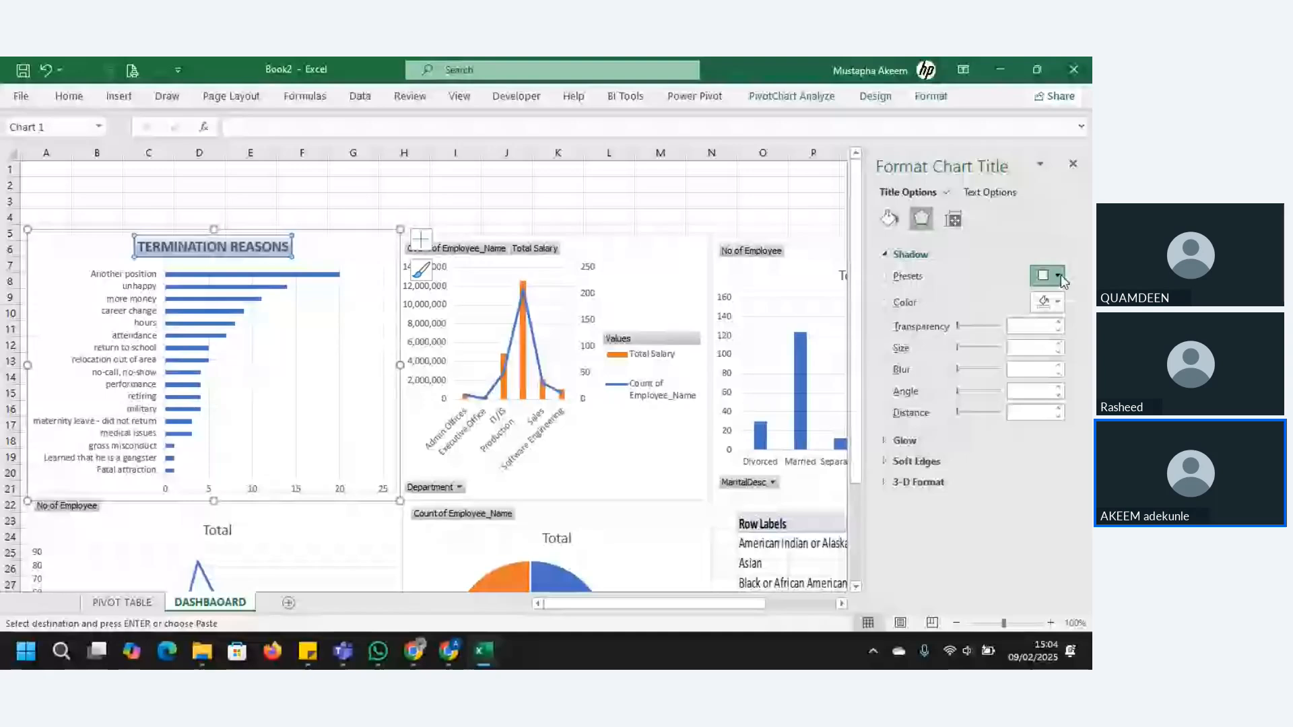
{"action": "left_click", "coordinate": [84, 430]}
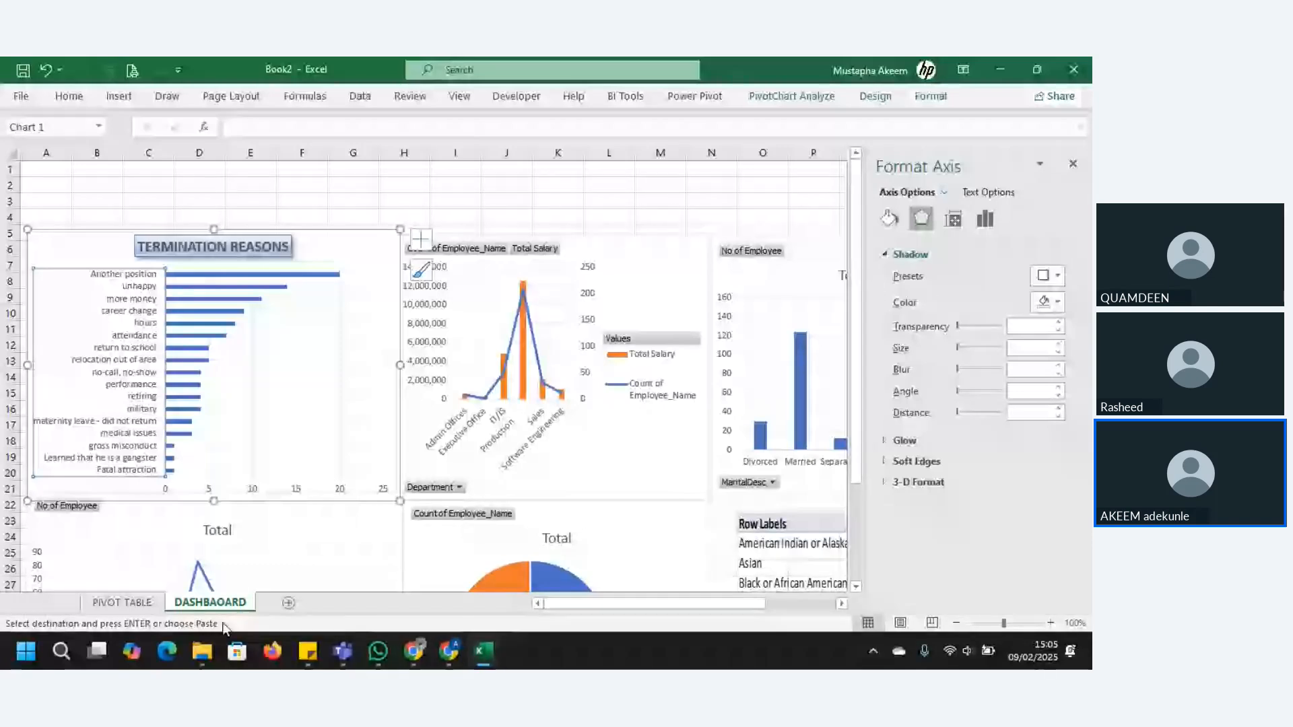
Cancel the pending copy on the PIVOT TABLE sheet and open the HRDataset_v14 (2) query in the Power Query Editor
{"action": "left_click", "coordinate": [122, 602]}
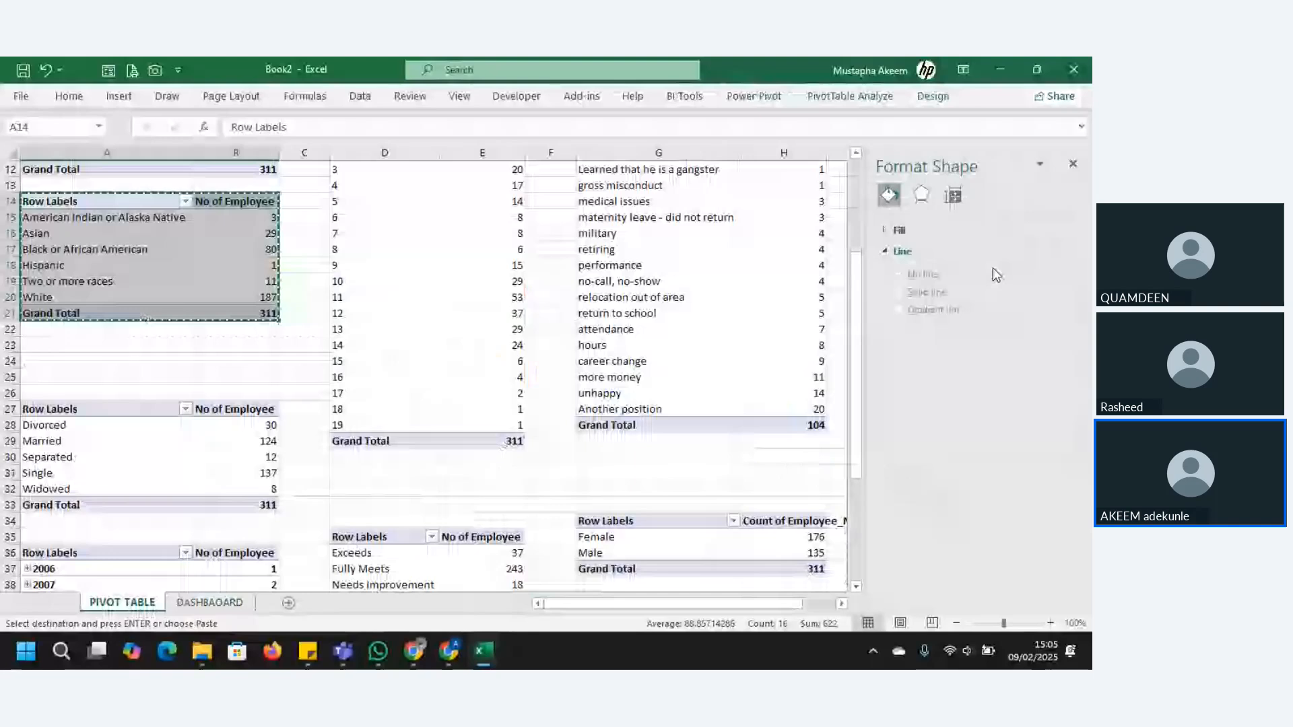
{"action": "left_click", "coordinate": [209, 602]}
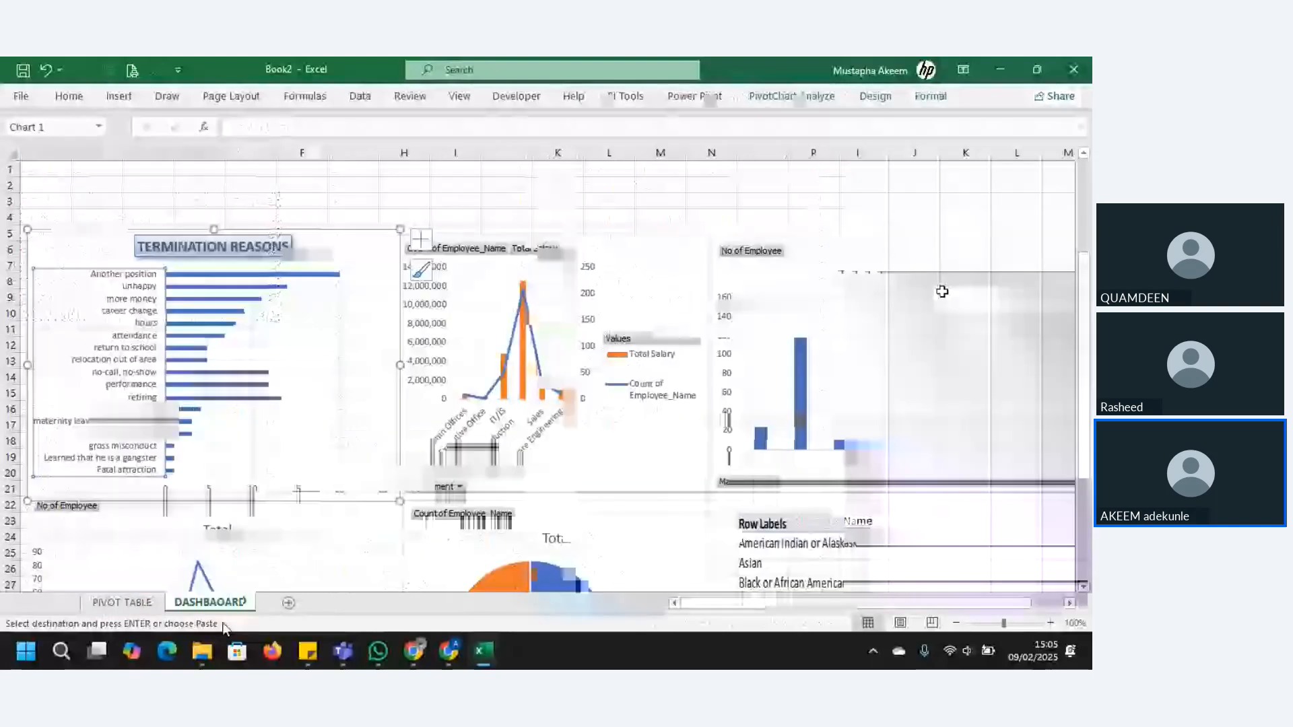
{"action": "left_click", "coordinate": [122, 602]}
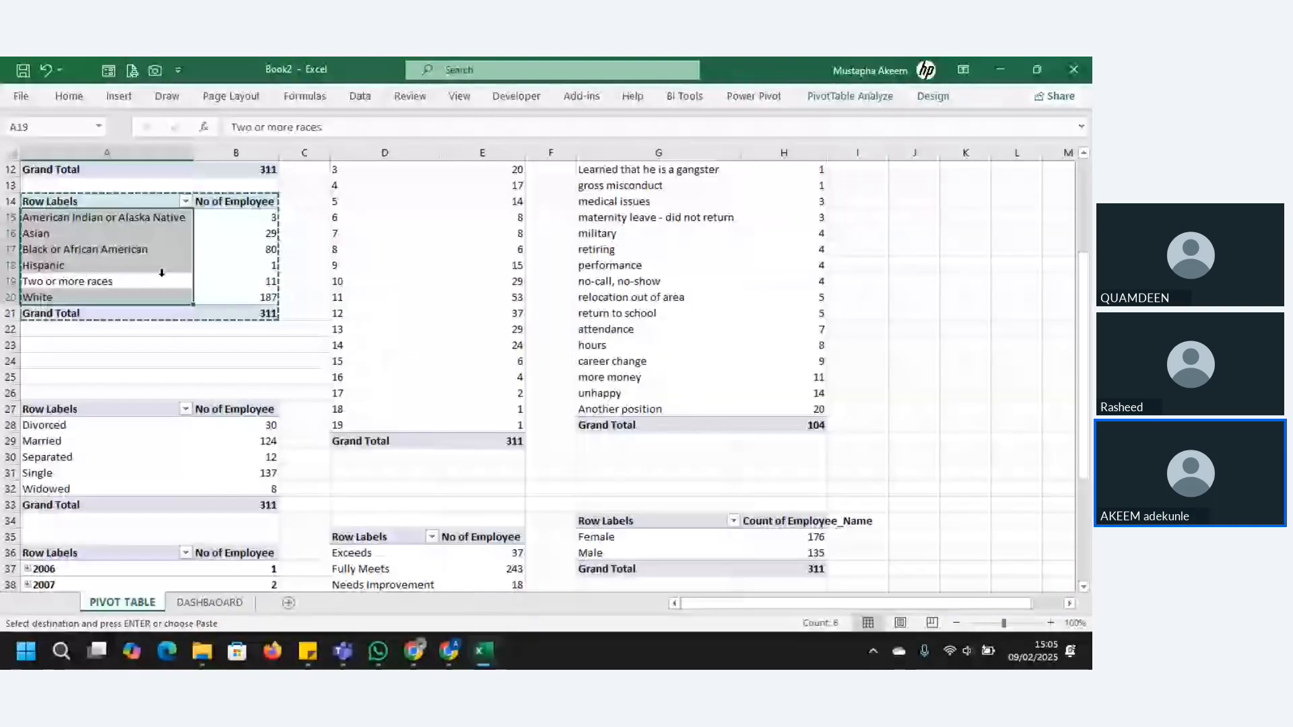
{"action": "left_click", "coordinate": [385, 250]}
{"action": "key", "text": "Escape"}
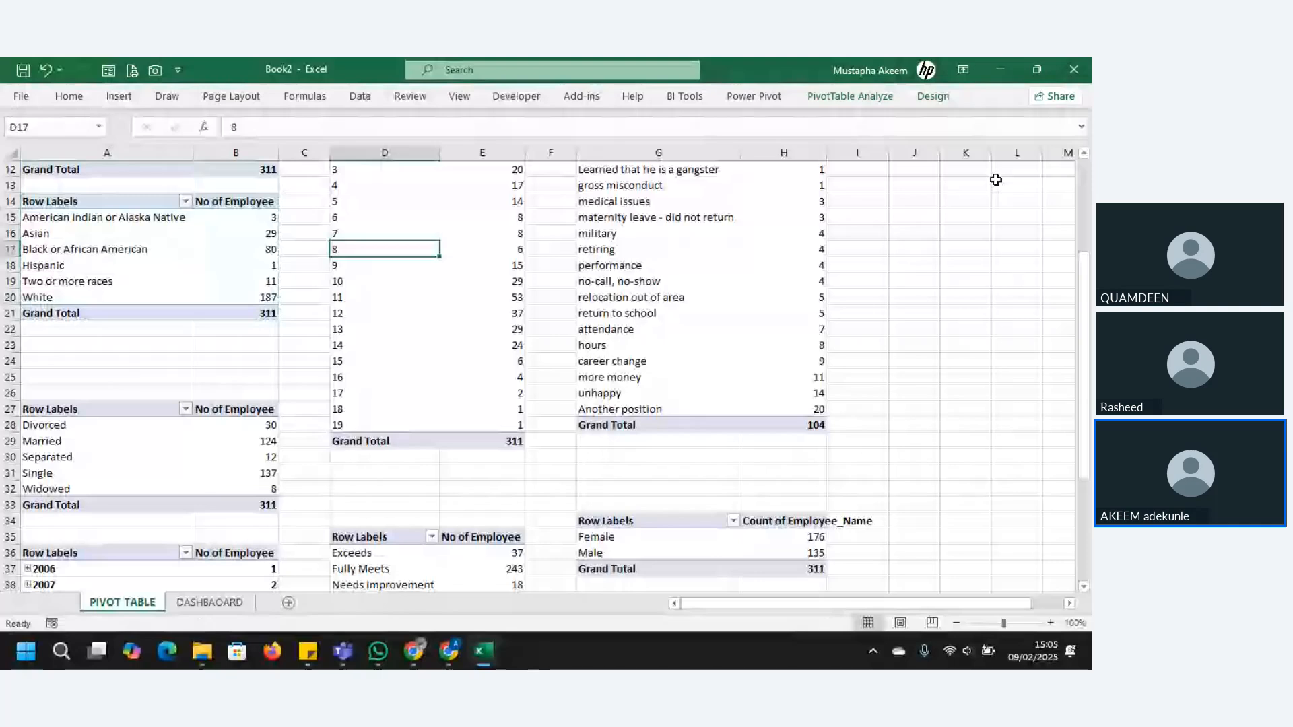
{"action": "left_click", "coordinate": [360, 97]}
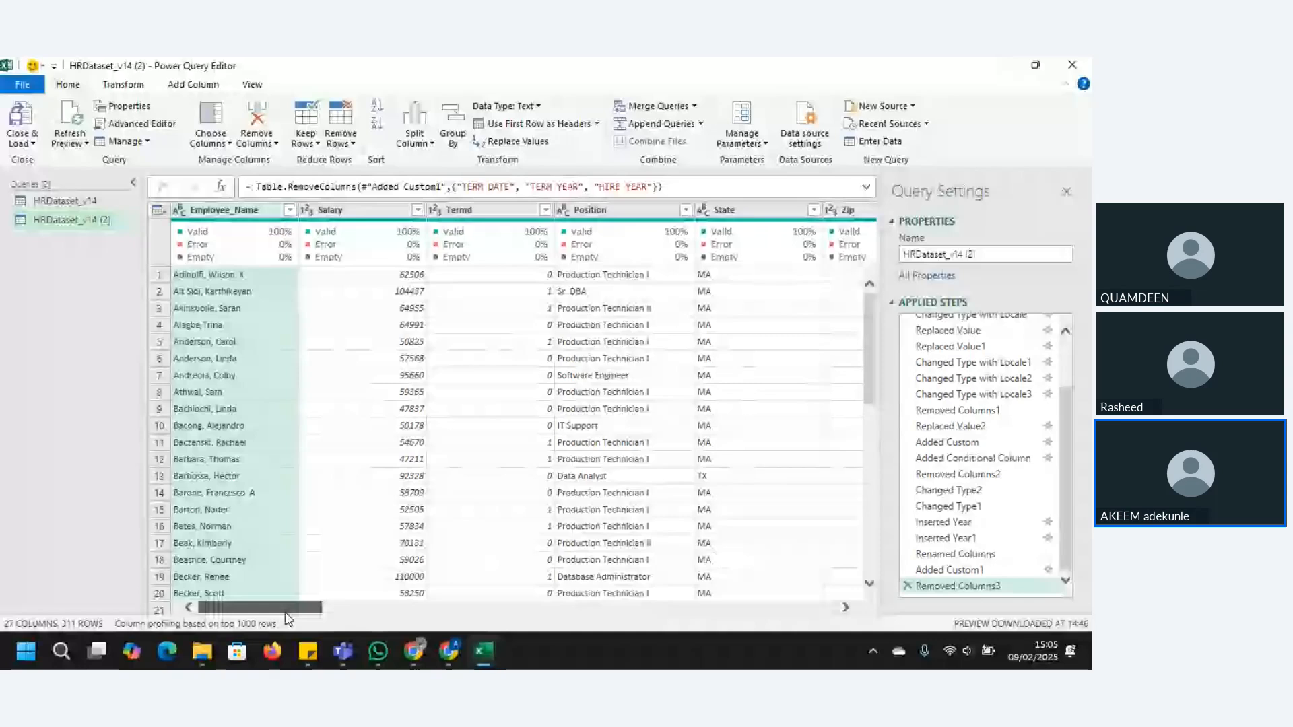
Search the TermReason column's filter for MA and show only the rows with "maternity leave - did not return"
{"action": "left_click_drag", "start_coordinate": [286, 615], "coordinate": [571, 636]}
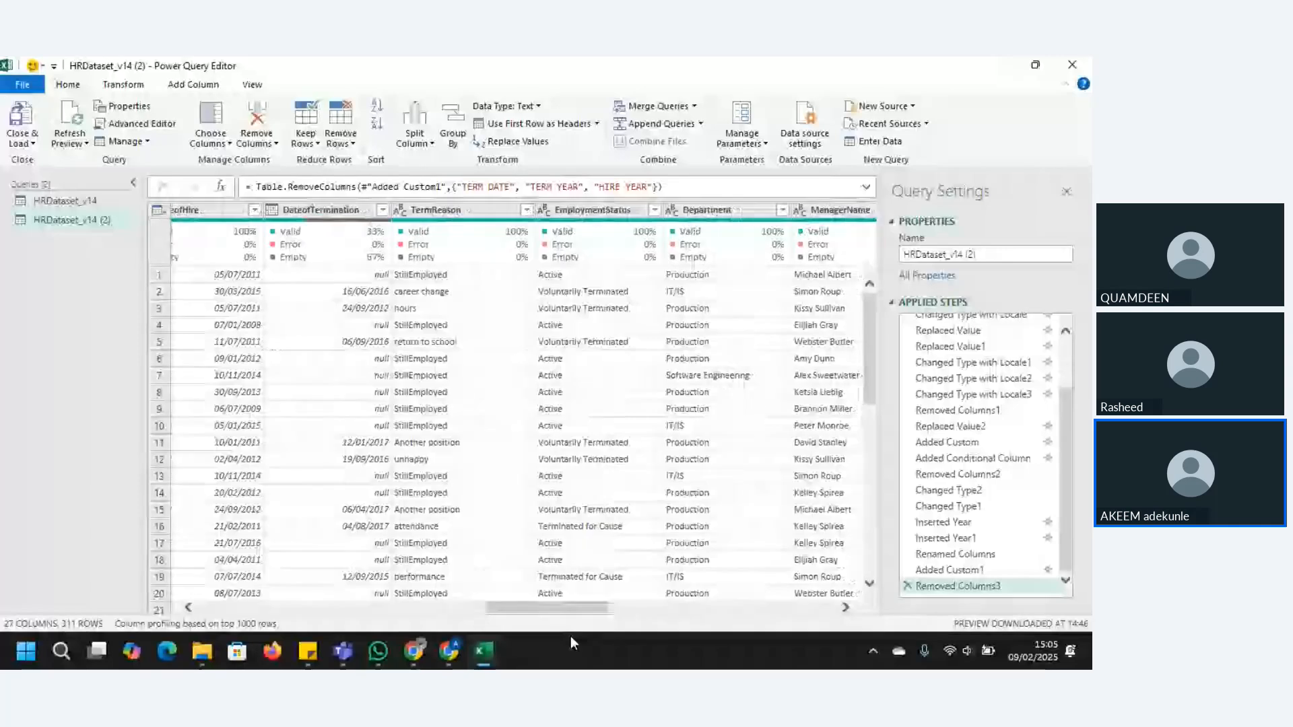
{"action": "left_click", "coordinate": [509, 210]}
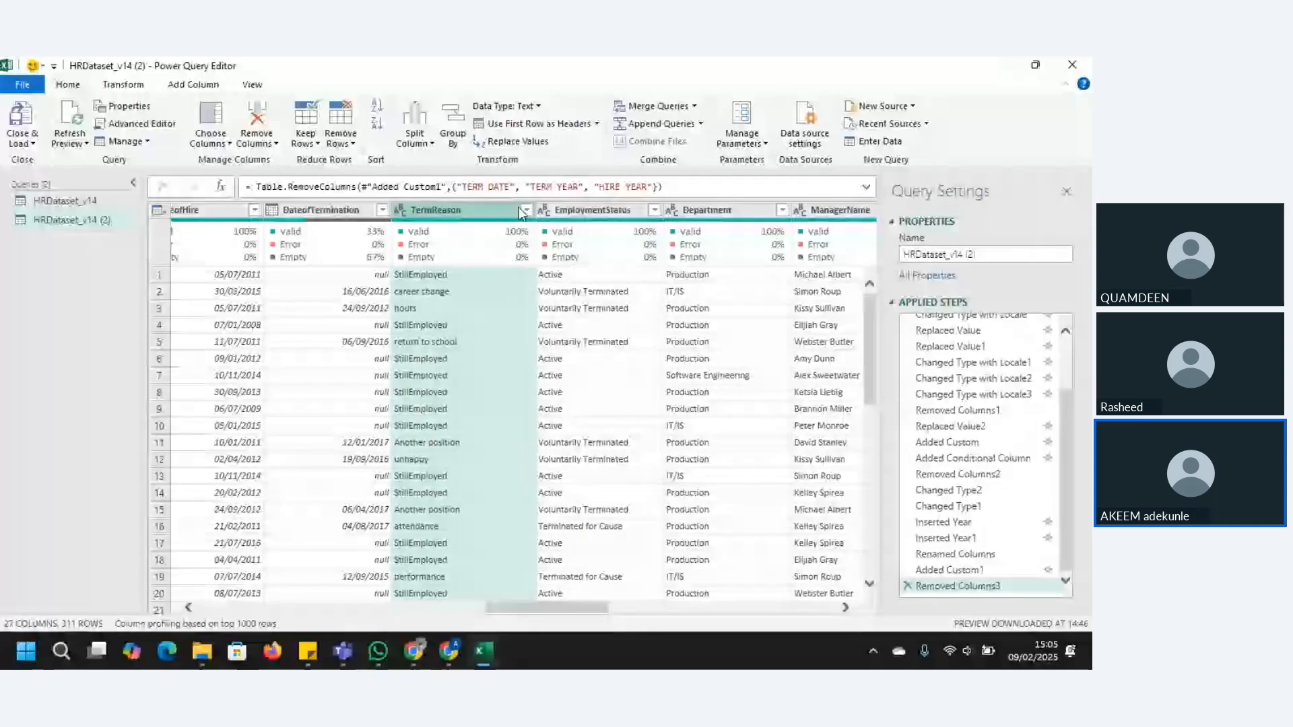
{"action": "left_click", "coordinate": [525, 211]}
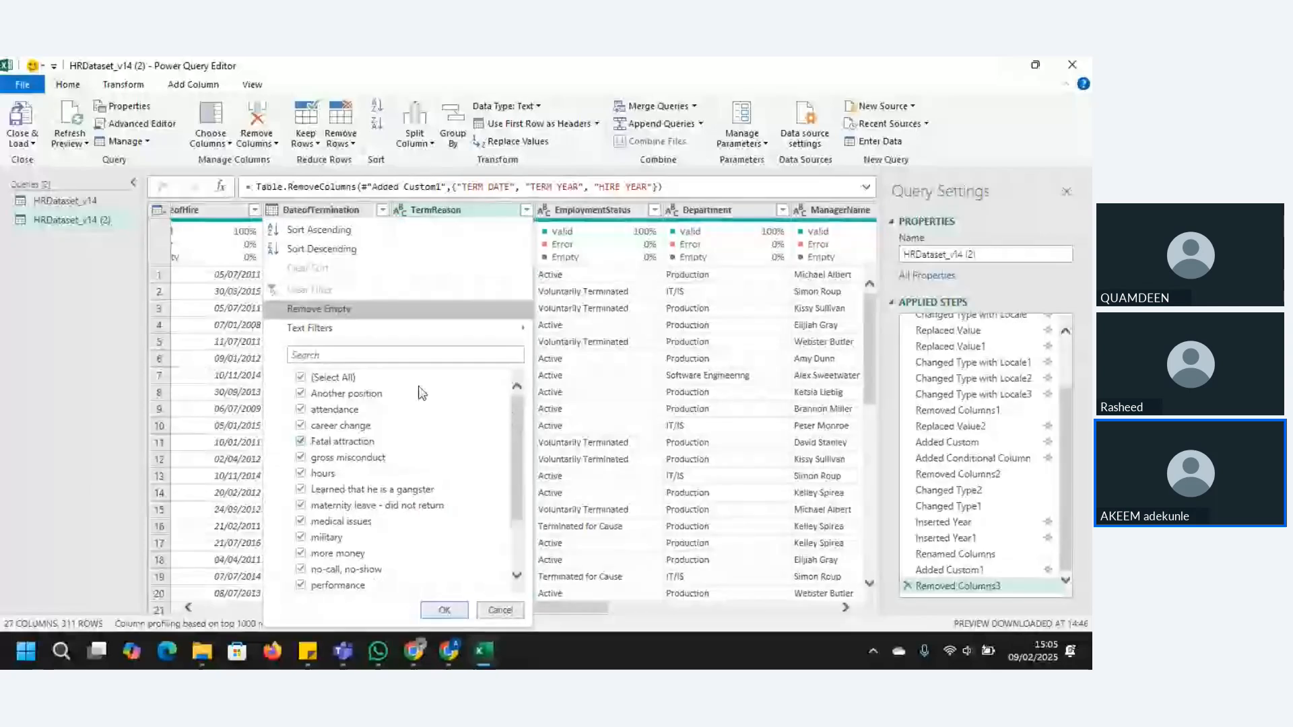
{"action": "left_click", "coordinate": [380, 360]}
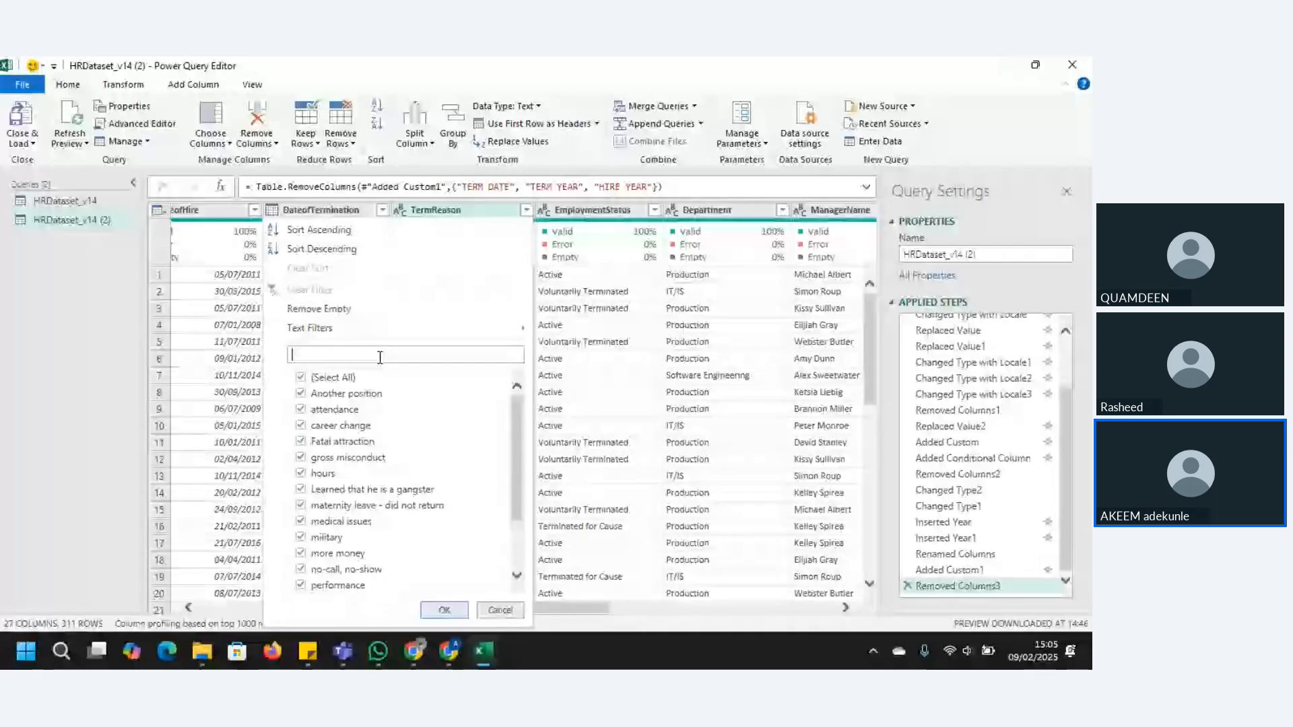
{"action": "type", "text": "M"}
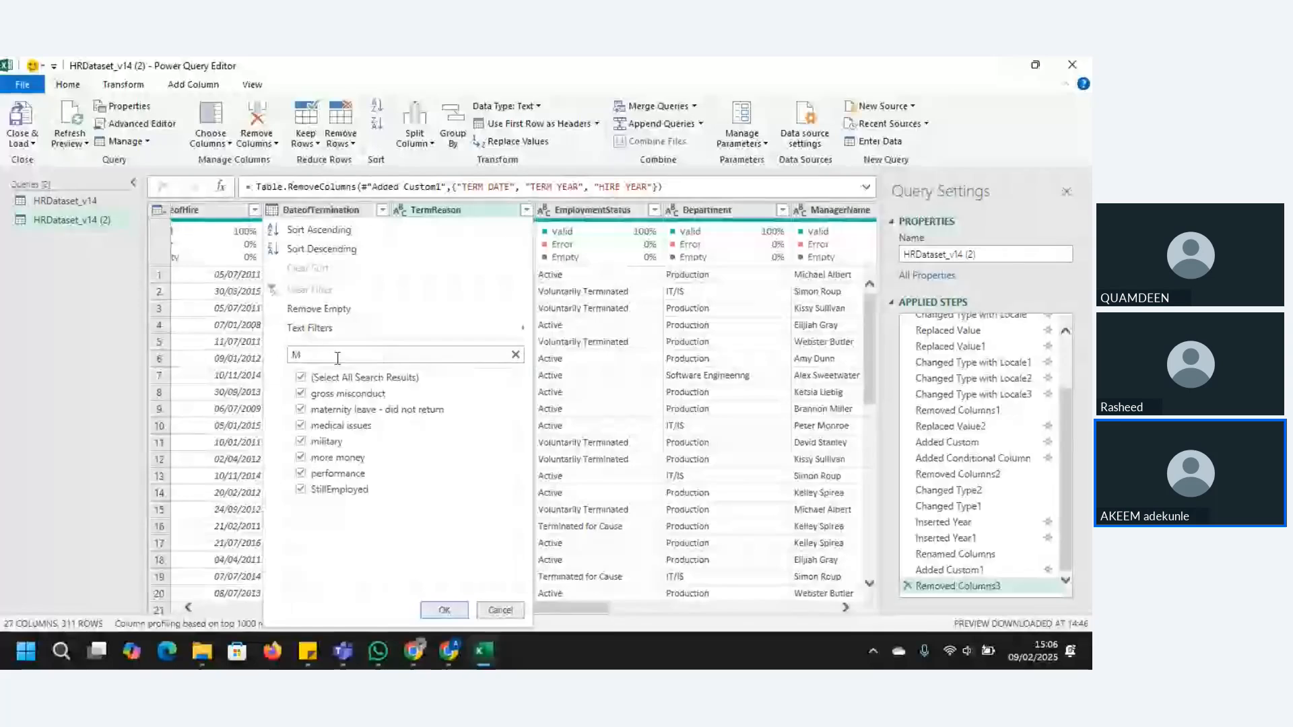
{"action": "type", "text": "A"}
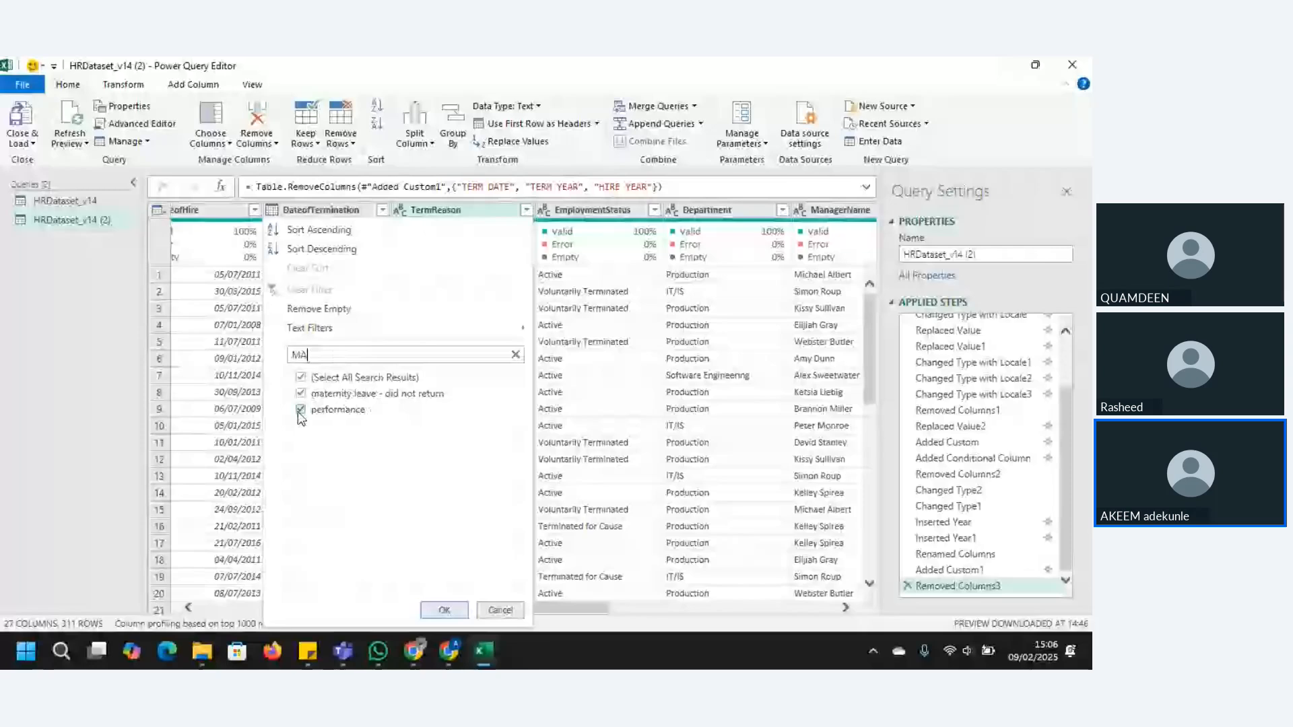
{"action": "left_click", "coordinate": [301, 409]}
{"action": "left_click", "coordinate": [444, 611]}
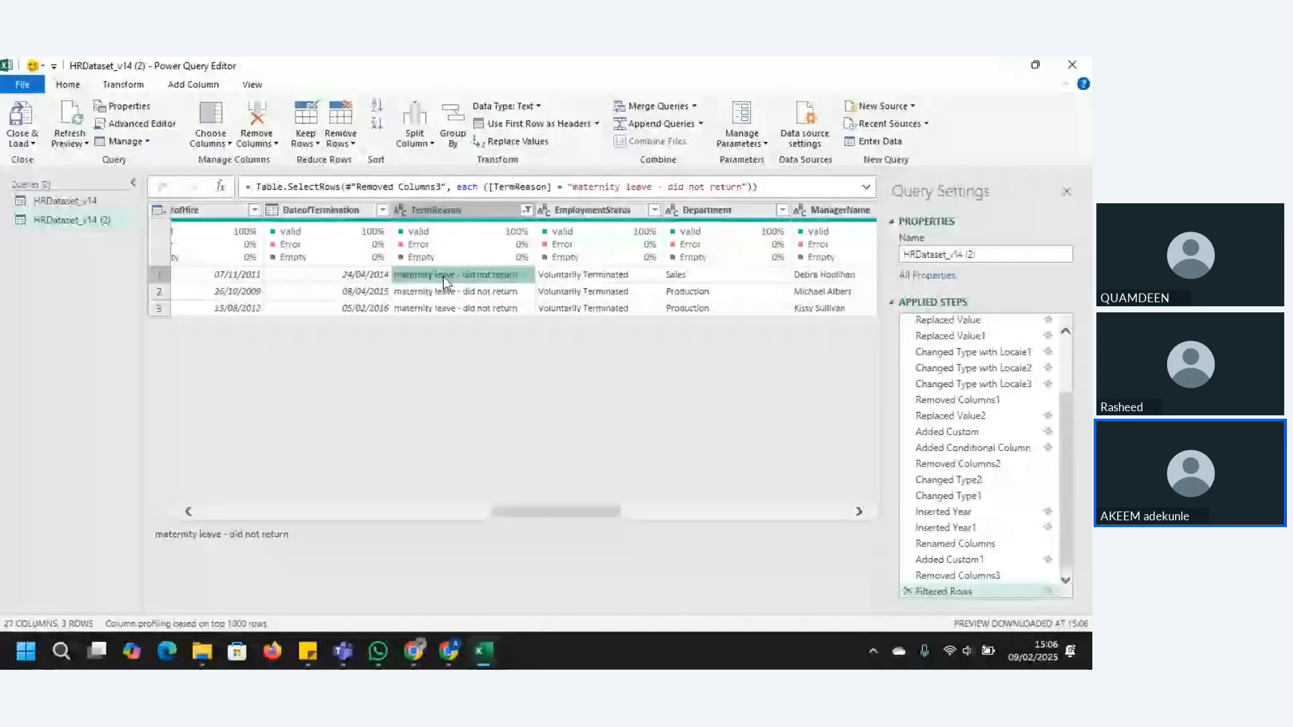
Copy the text "- did not return" from the maternity leave value and clear the TermReason filter
{"action": "left_click", "coordinate": [292, 535]}
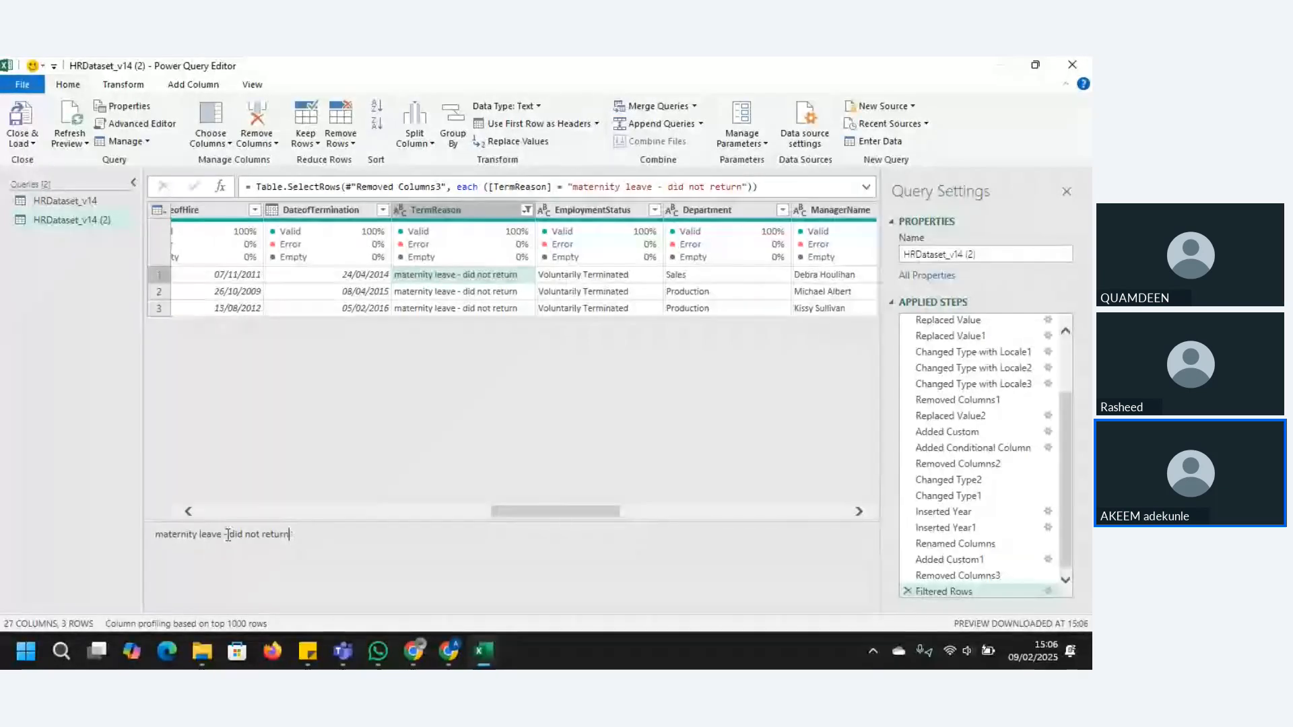
{"action": "left_click_drag", "start_coordinate": [226, 535], "coordinate": [290, 536]}
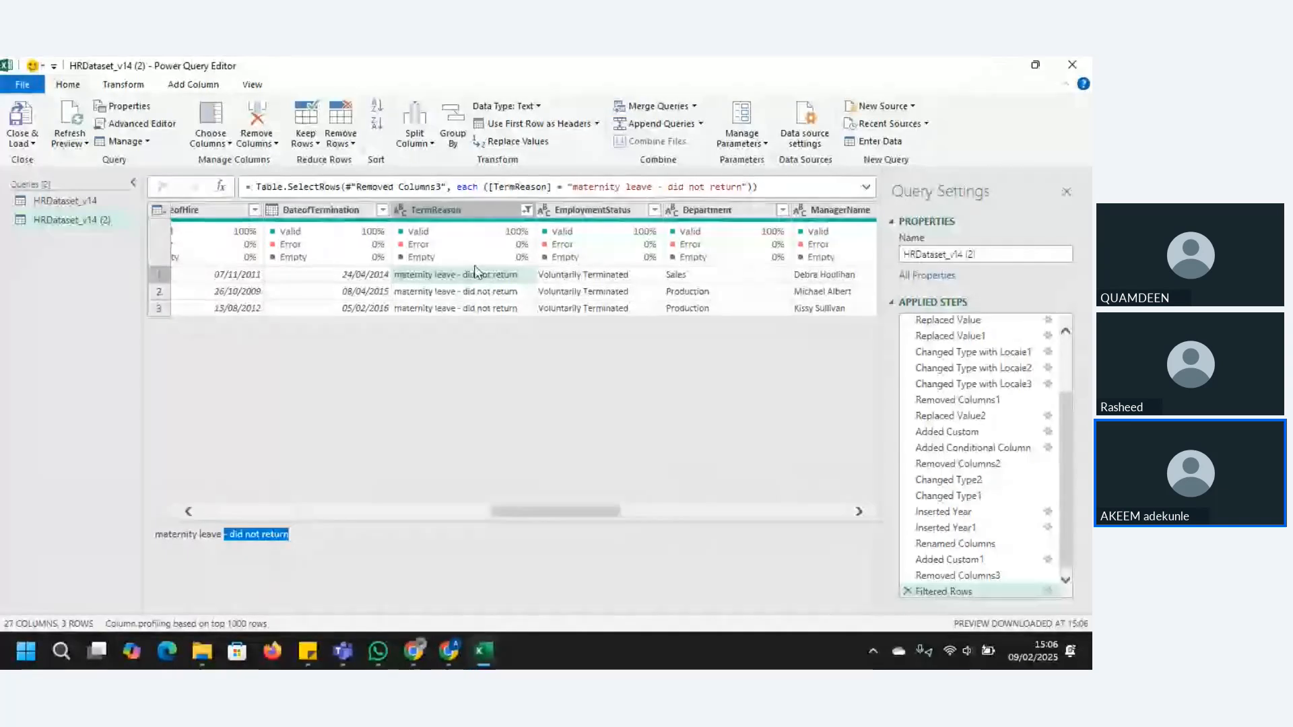
{"action": "left_click", "coordinate": [527, 210]}
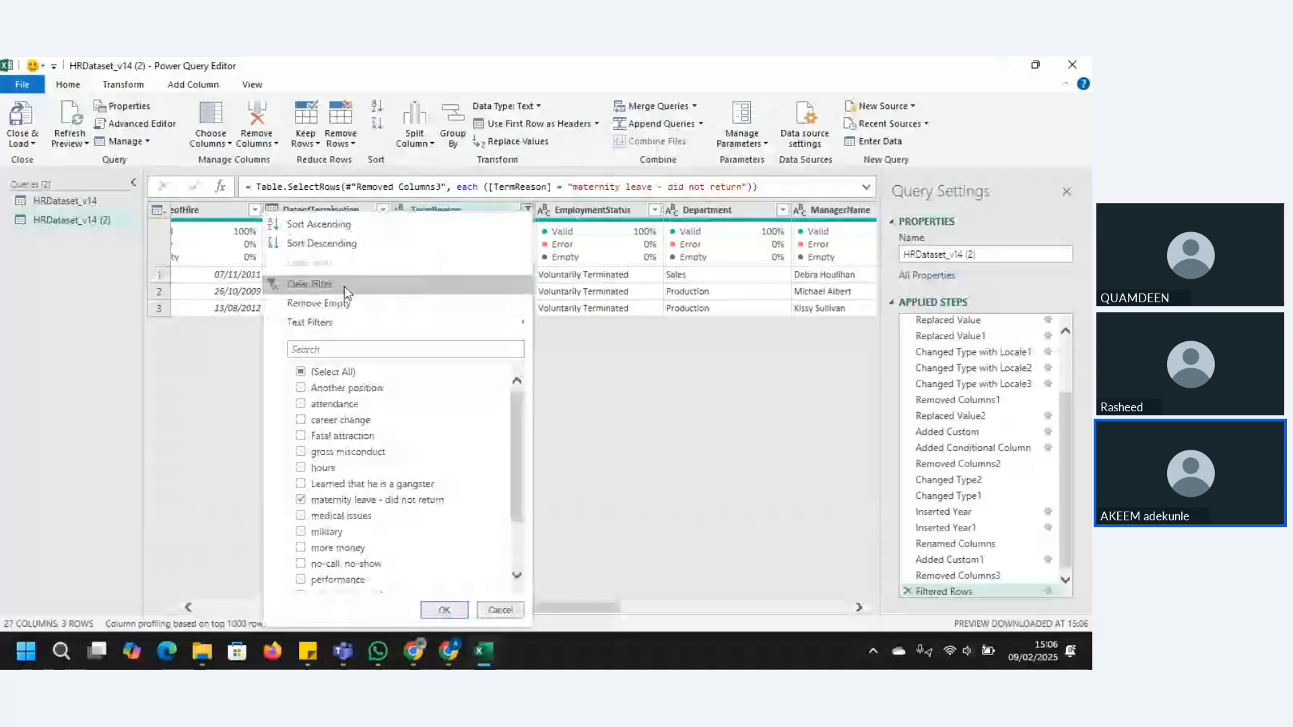
{"action": "left_click", "coordinate": [346, 287]}
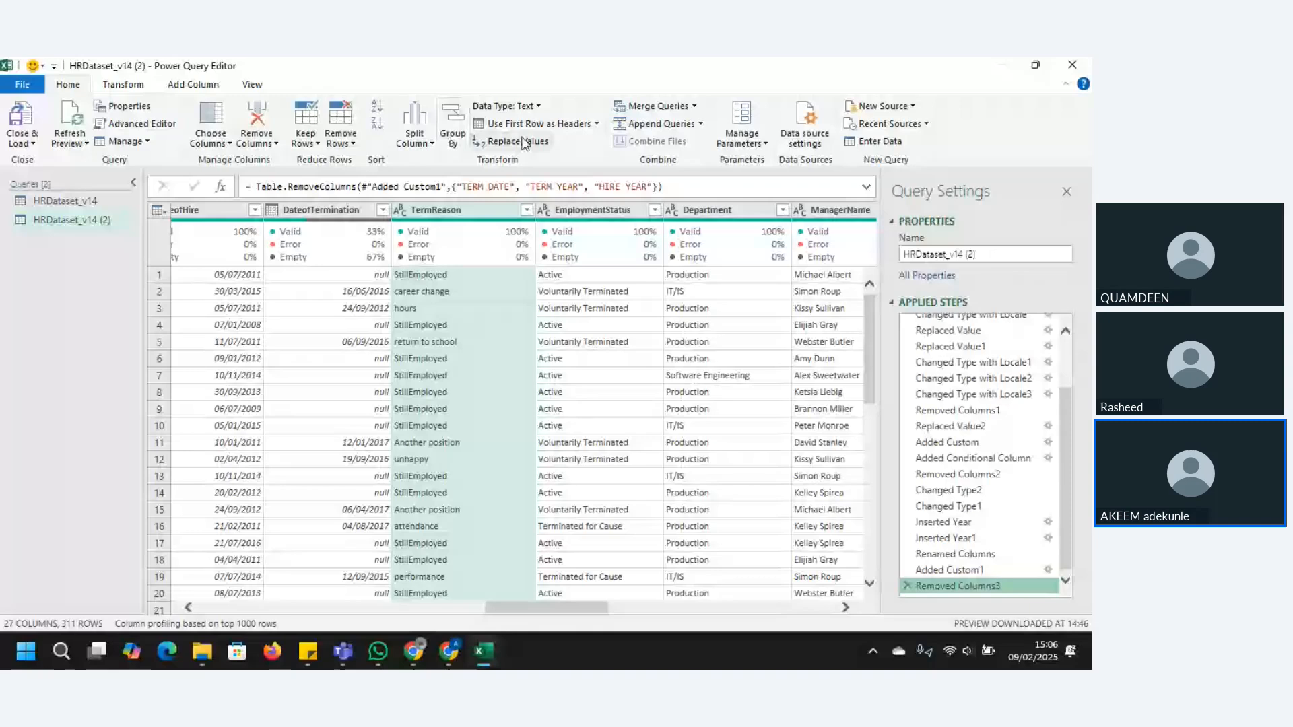
Replace "- did not return" with an empty value in the TermReason column and load the query back into the workbook
{"action": "left_click", "coordinate": [522, 141]}
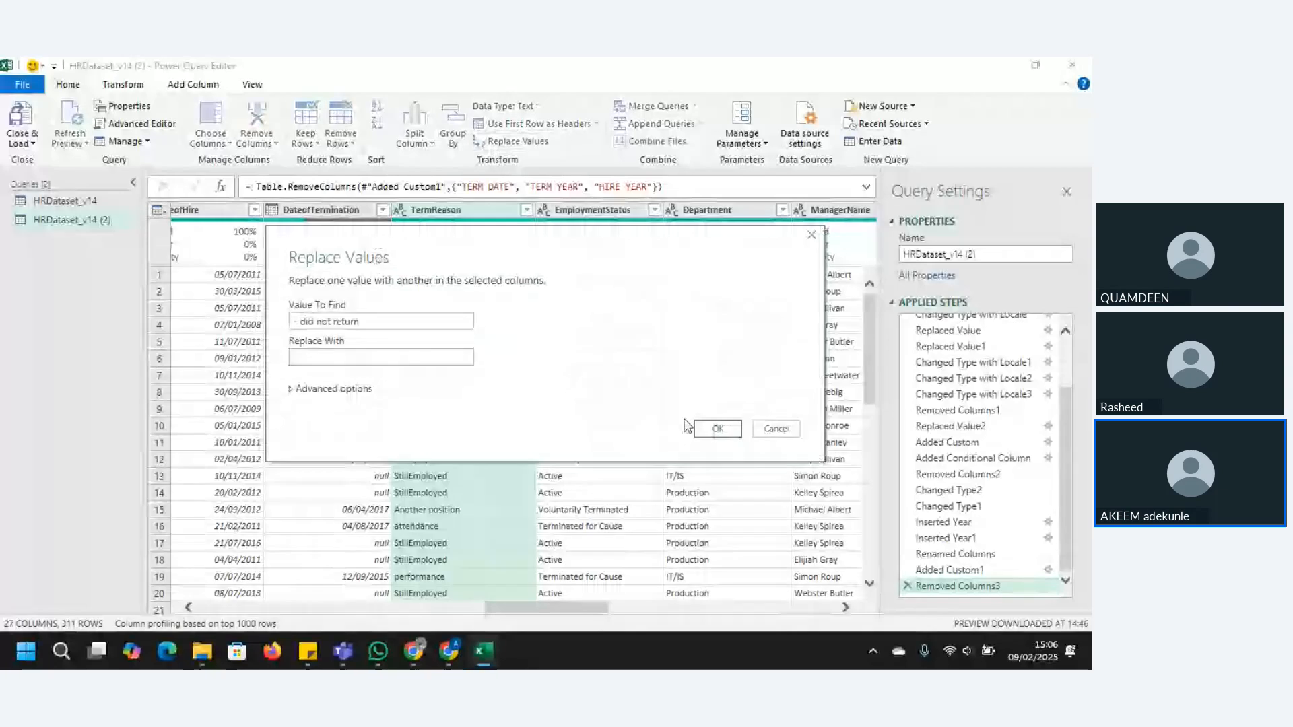
{"action": "left_click", "coordinate": [713, 432]}
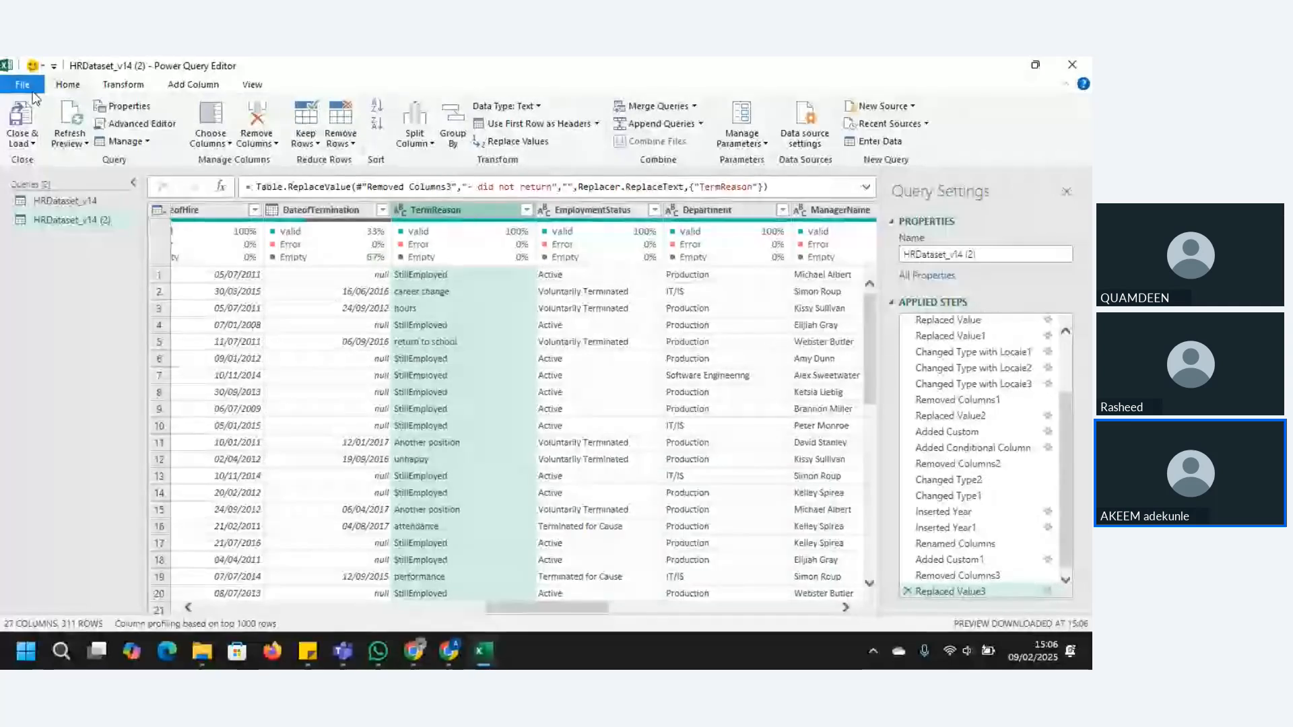
{"action": "left_click", "coordinate": [21, 124]}
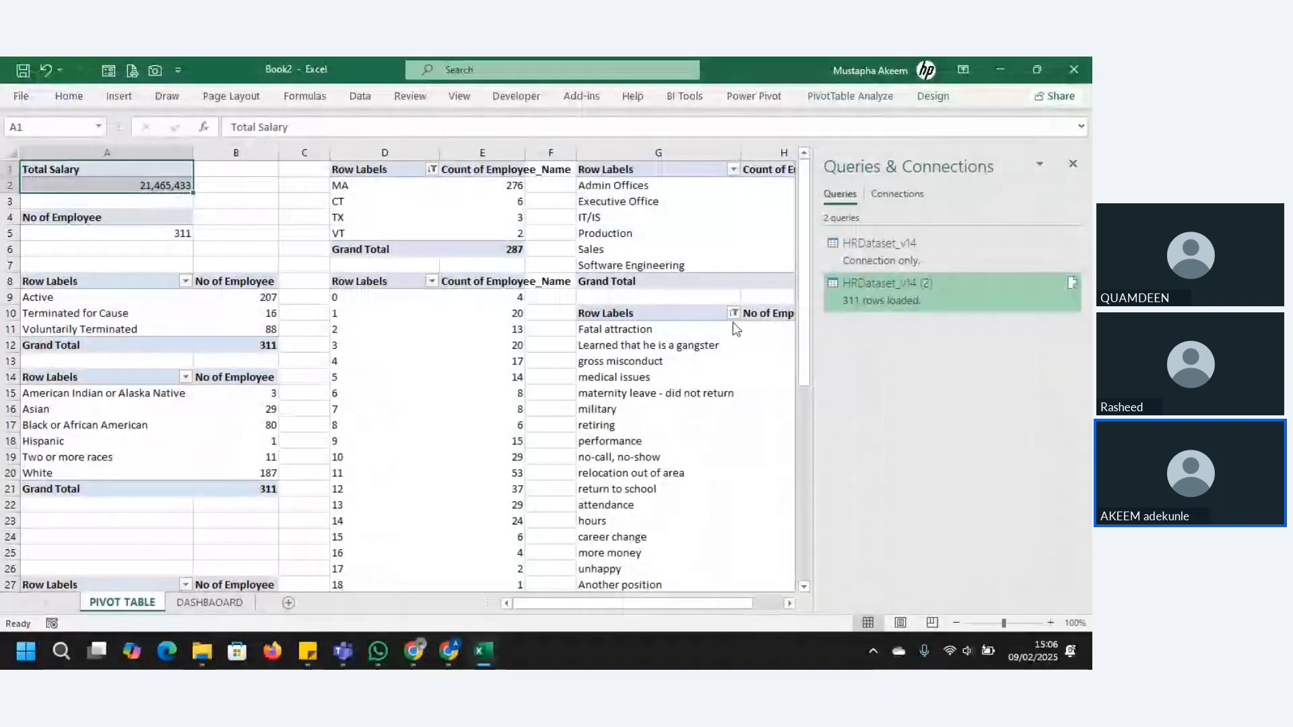
Check the termination reason labels in the refreshed PivotTable for the shortened maternity leave entry
{"action": "left_click", "coordinate": [739, 359]}
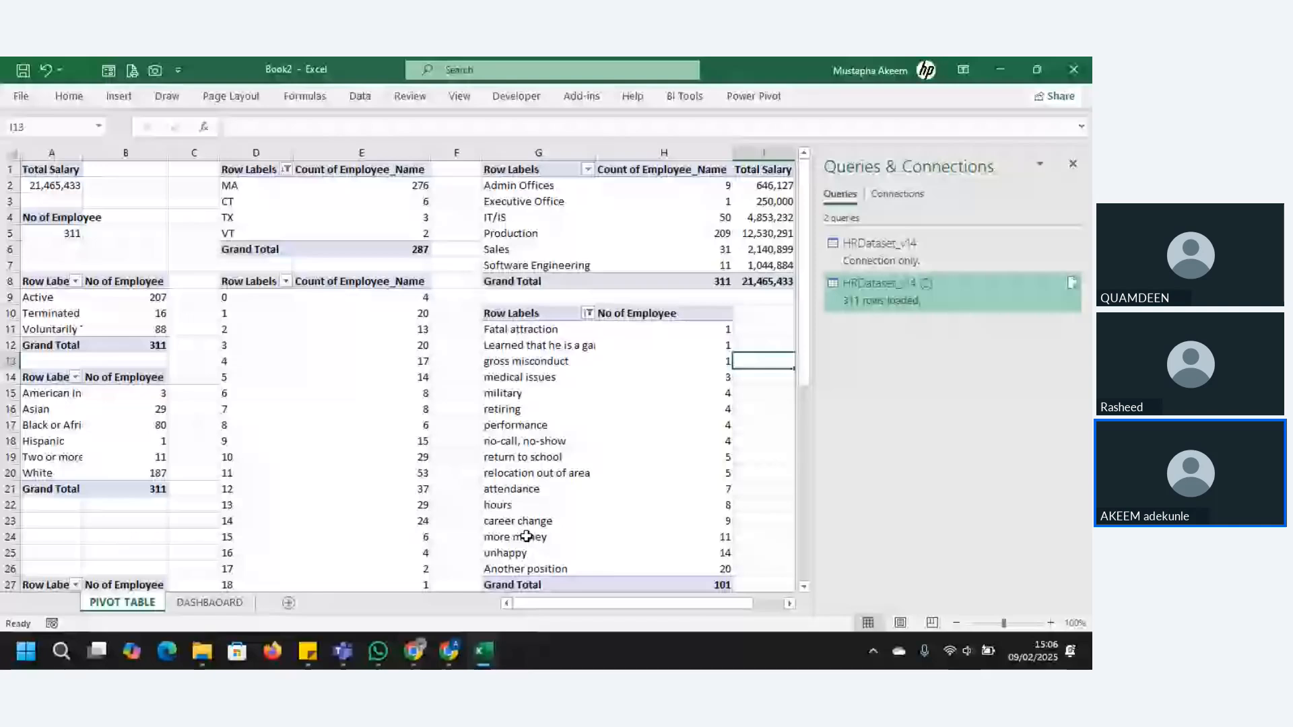
{"action": "left_click", "coordinate": [525, 345]}
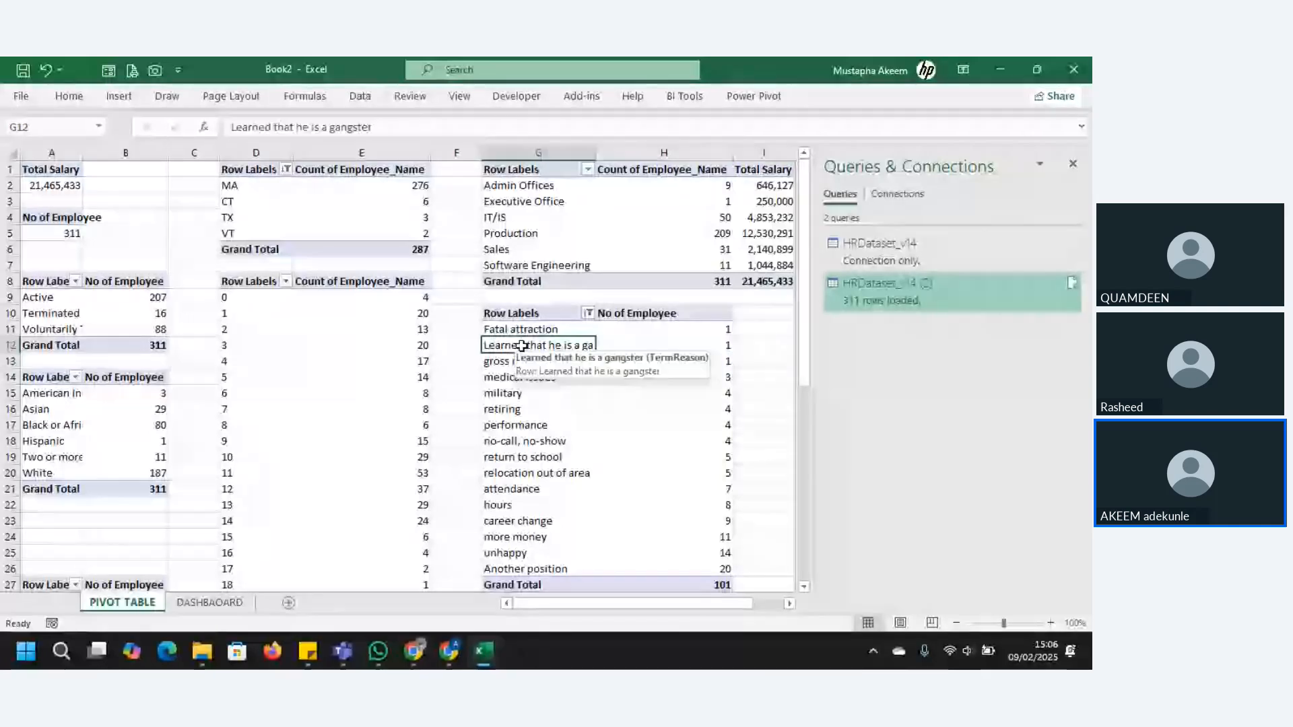
{"action": "left_click", "coordinate": [520, 442]}
{"action": "left_click", "coordinate": [518, 502]}
{"action": "left_click", "coordinate": [520, 554]}
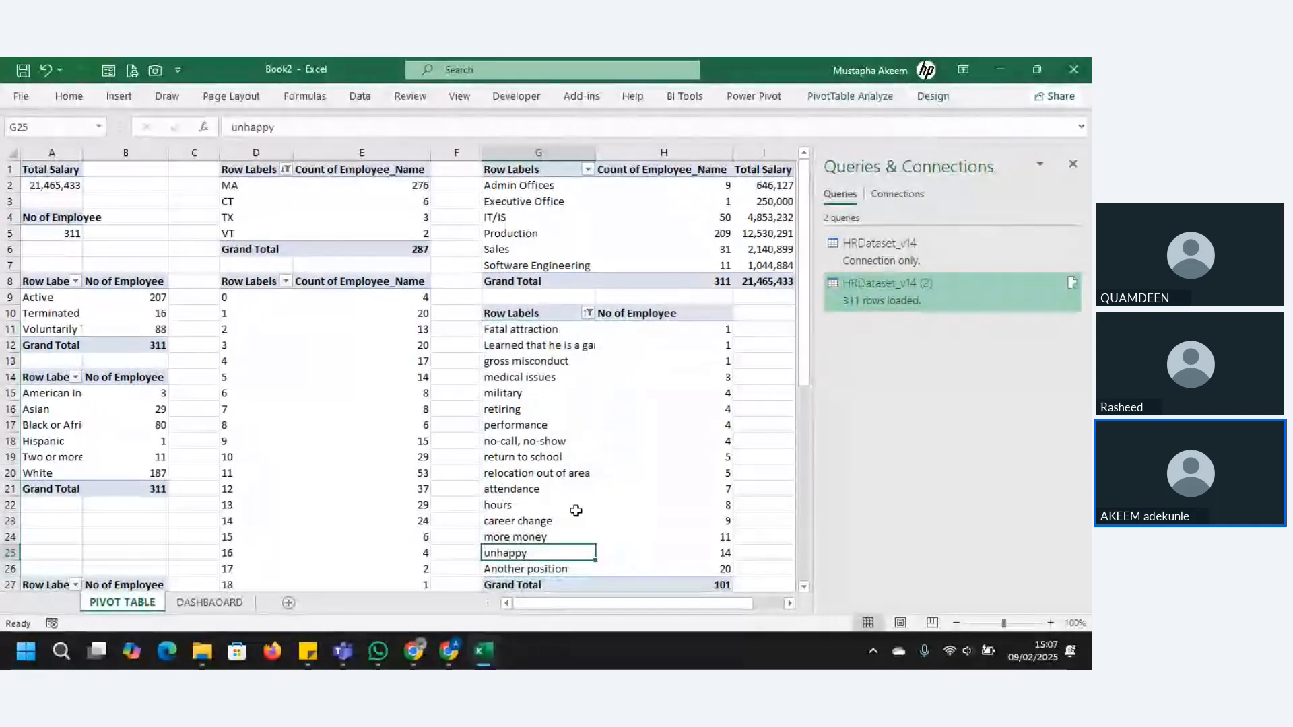
{"action": "left_click", "coordinate": [619, 429]}
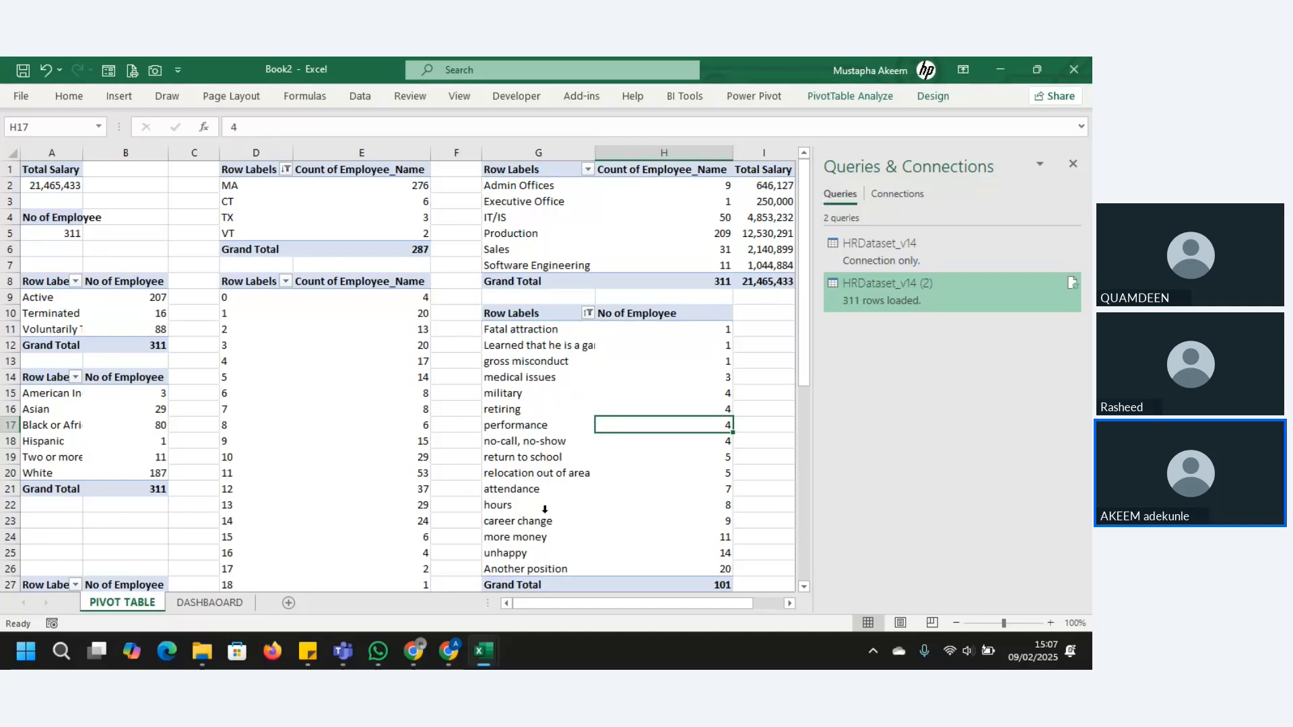
Close the query list, show the fields of the termination reasons PivotTable, and remove TermReason from its rows
{"action": "left_click", "coordinate": [567, 425]}
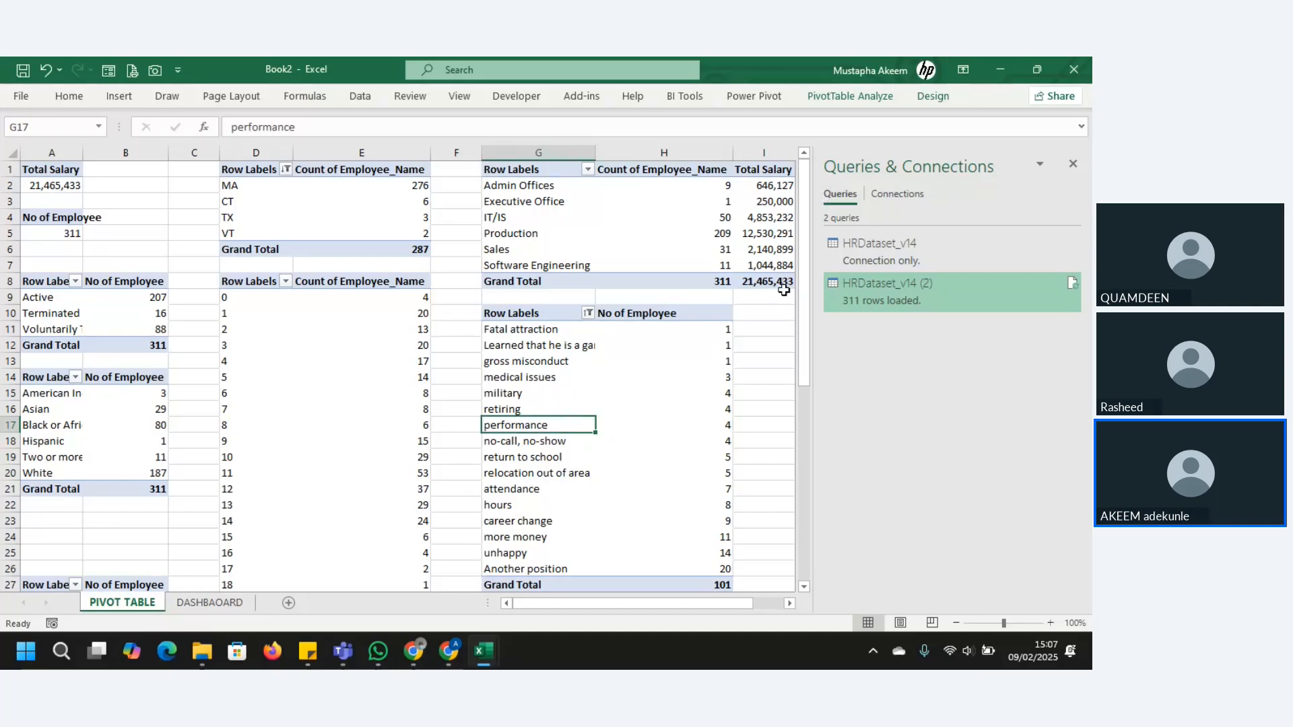
{"action": "left_click", "coordinate": [1073, 164]}
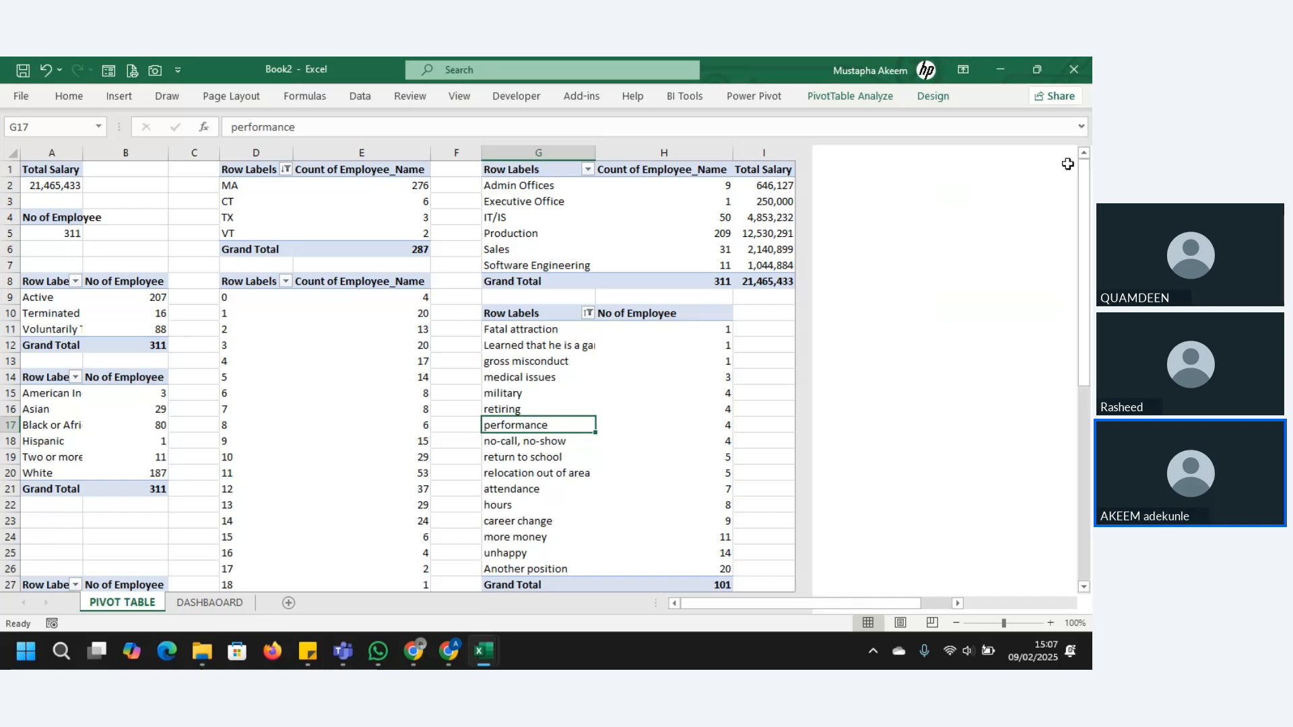
{"action": "left_click", "coordinate": [851, 99]}
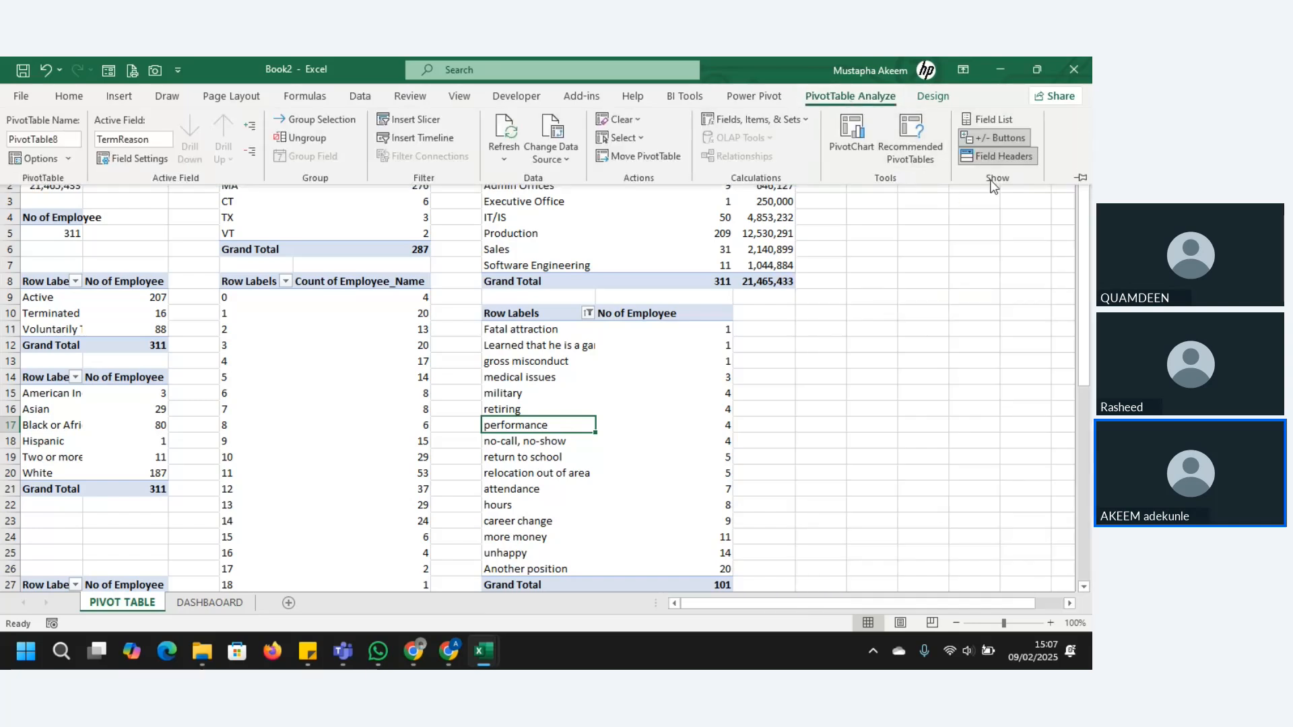
{"action": "left_click", "coordinate": [984, 120]}
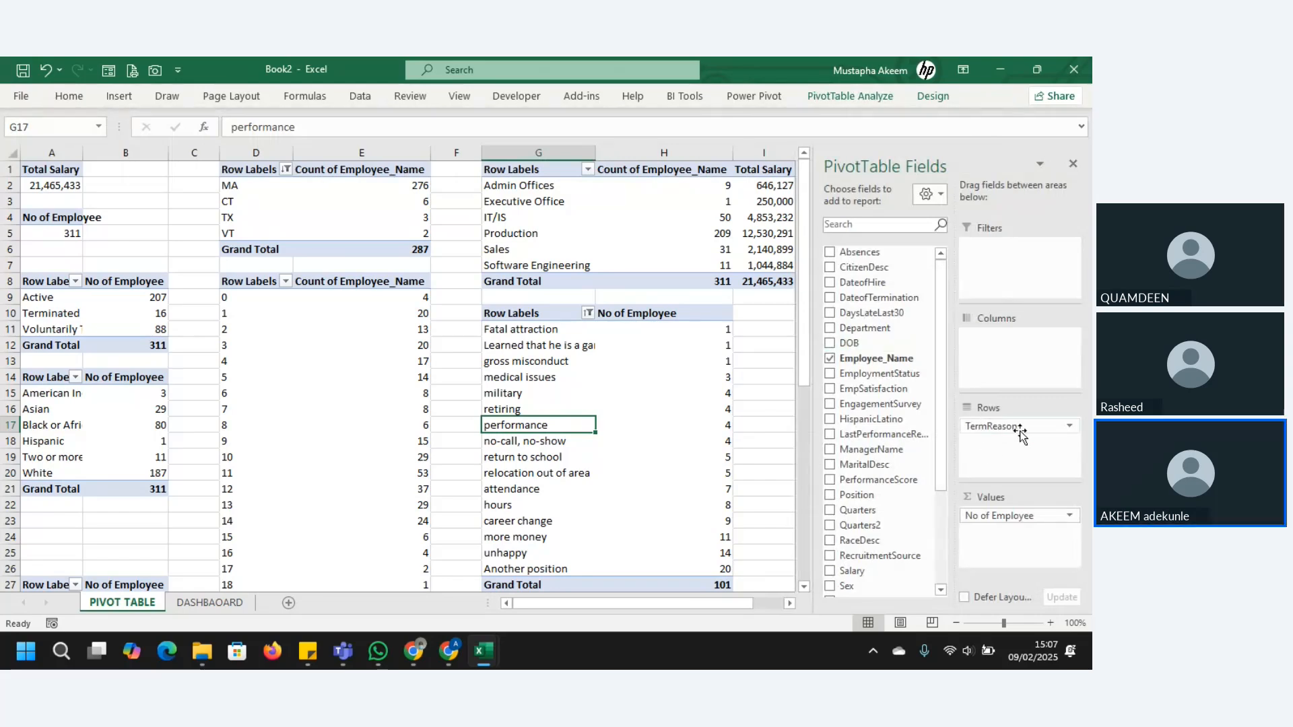
{"action": "left_click_drag", "start_coordinate": [981, 426], "coordinate": [865, 435]}
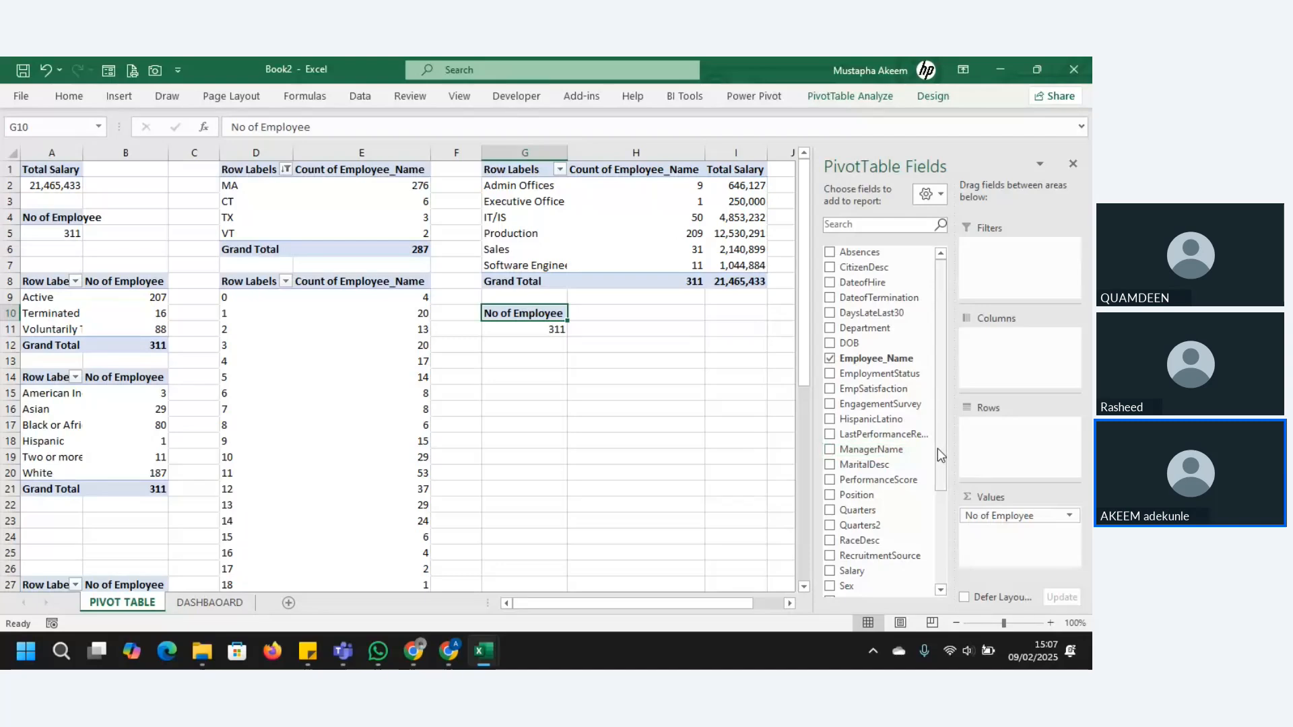
Add TermReason back to the rows of the termination reasons PivotTable and refresh all data connections
{"action": "left_click_drag", "start_coordinate": [937, 447], "coordinate": [943, 516]}
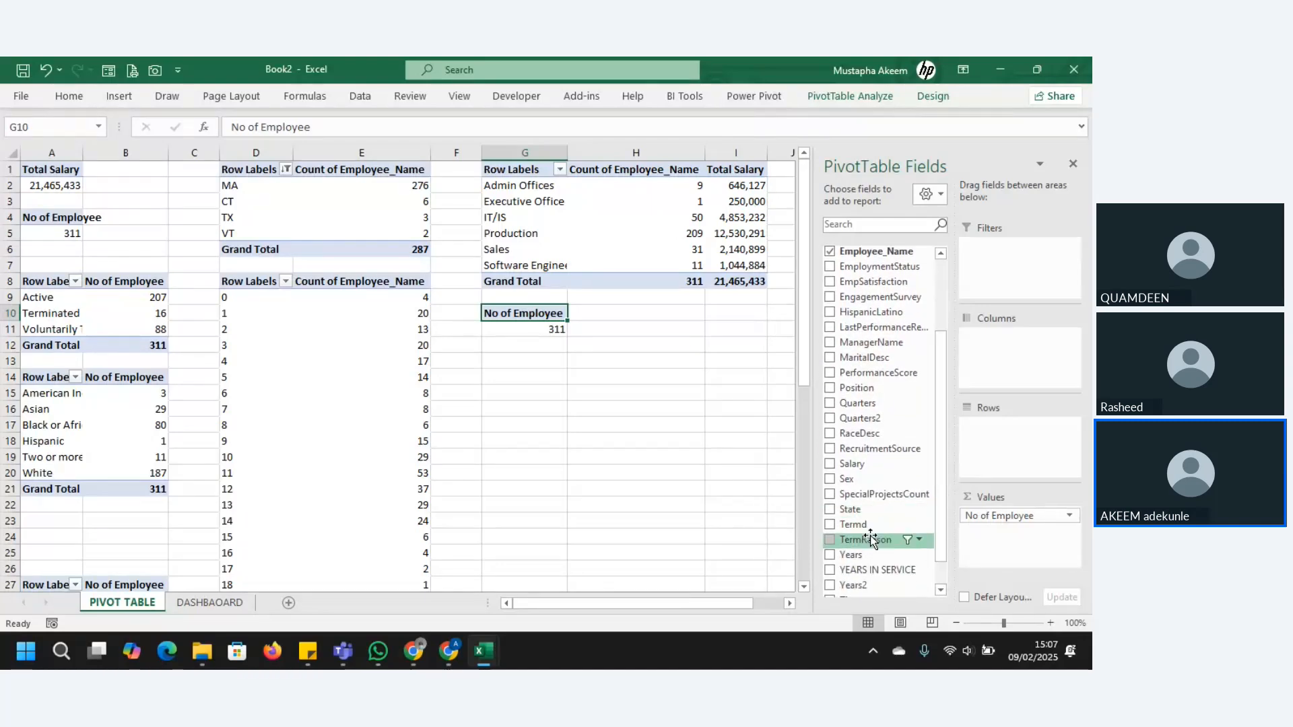
{"action": "left_click_drag", "start_coordinate": [871, 536], "coordinate": [1004, 452]}
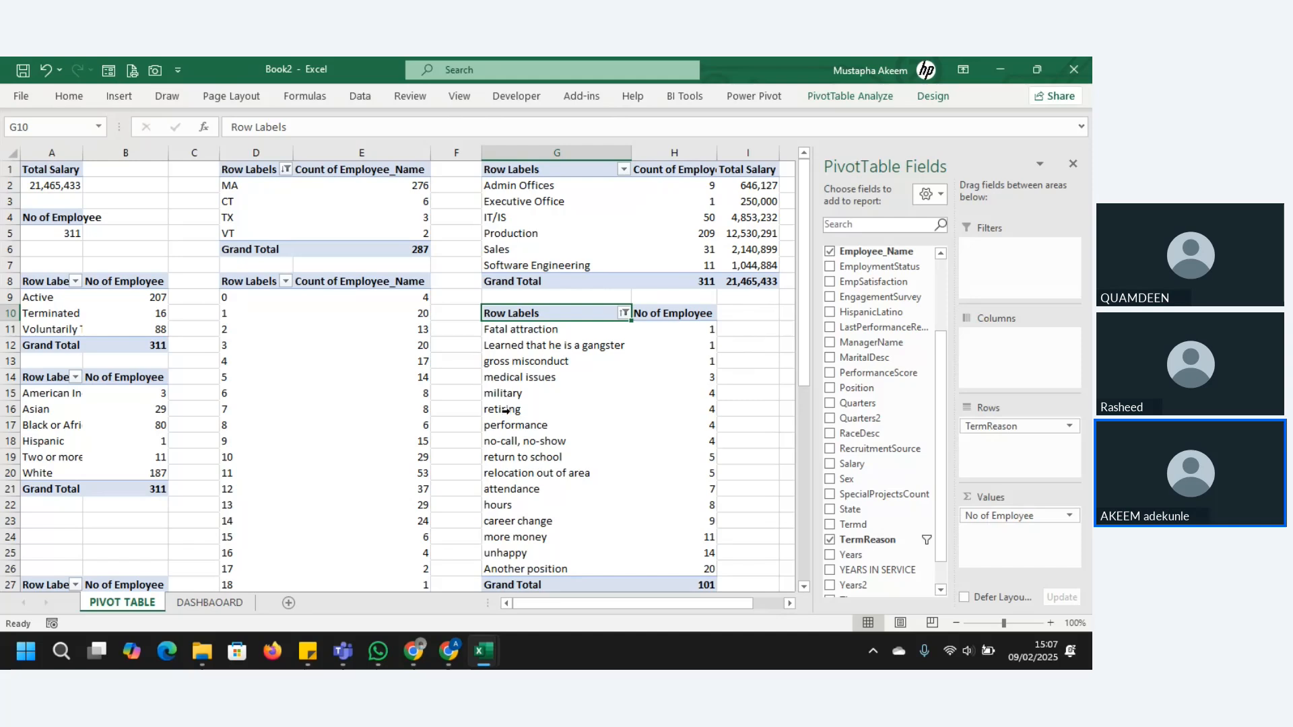
{"action": "left_click", "coordinate": [519, 554]}
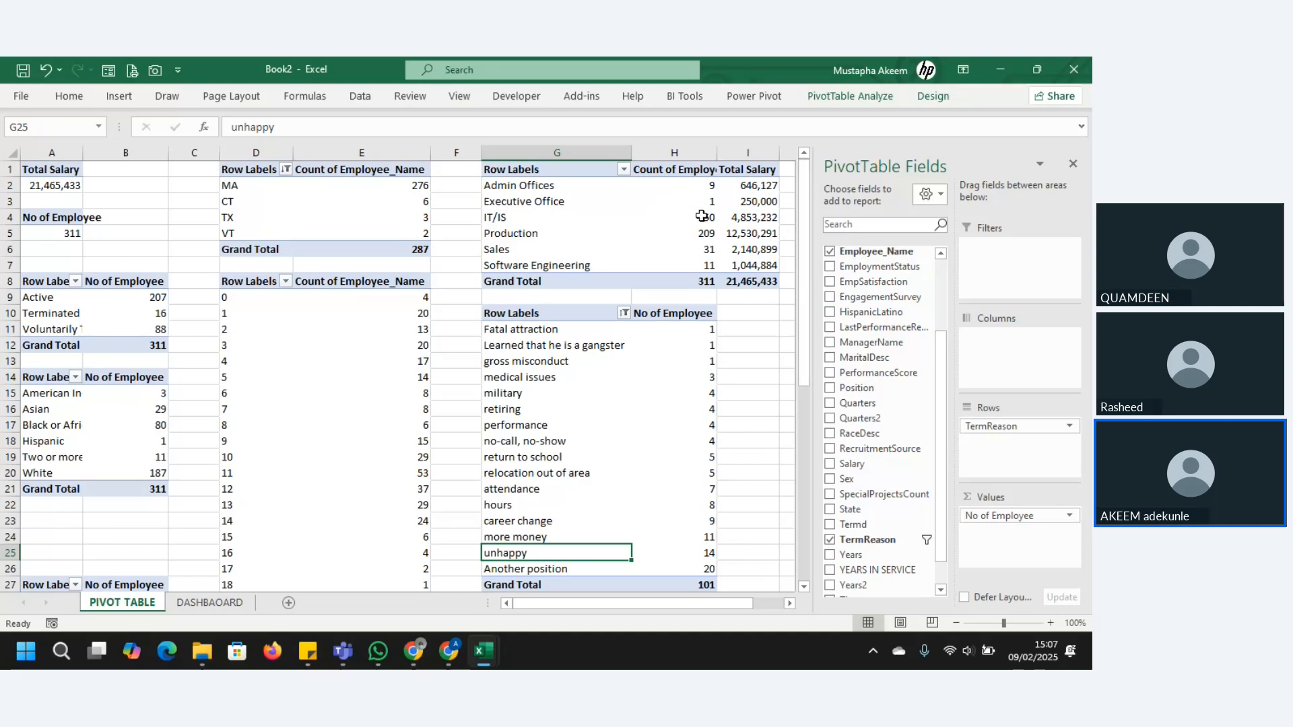
{"action": "left_click", "coordinate": [877, 101]}
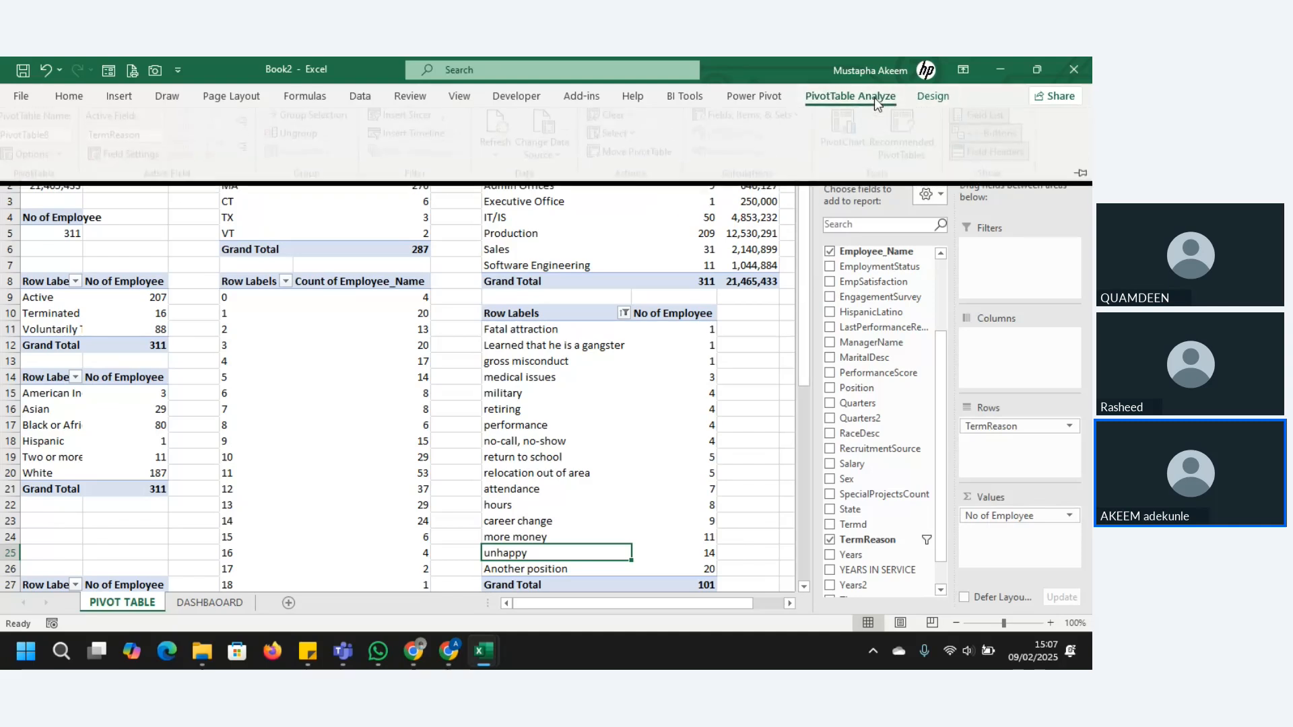
{"action": "left_click", "coordinate": [500, 140]}
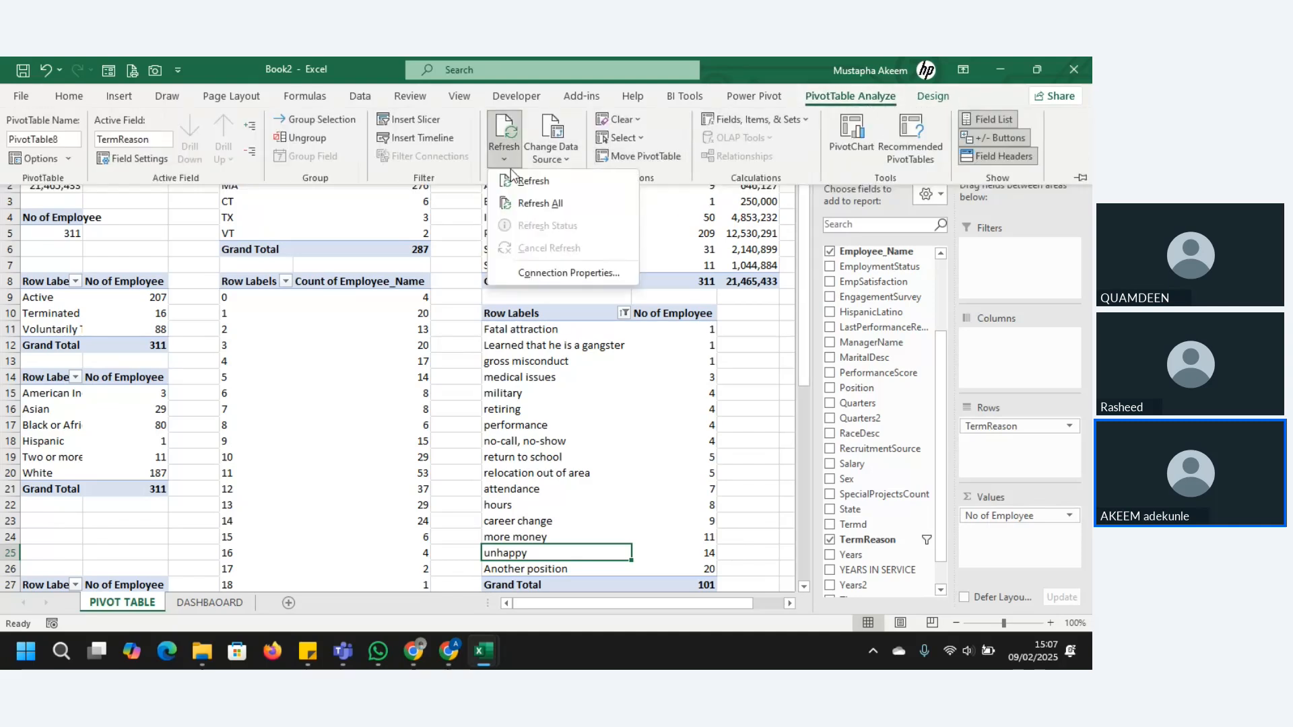
{"action": "left_click", "coordinate": [537, 200]}
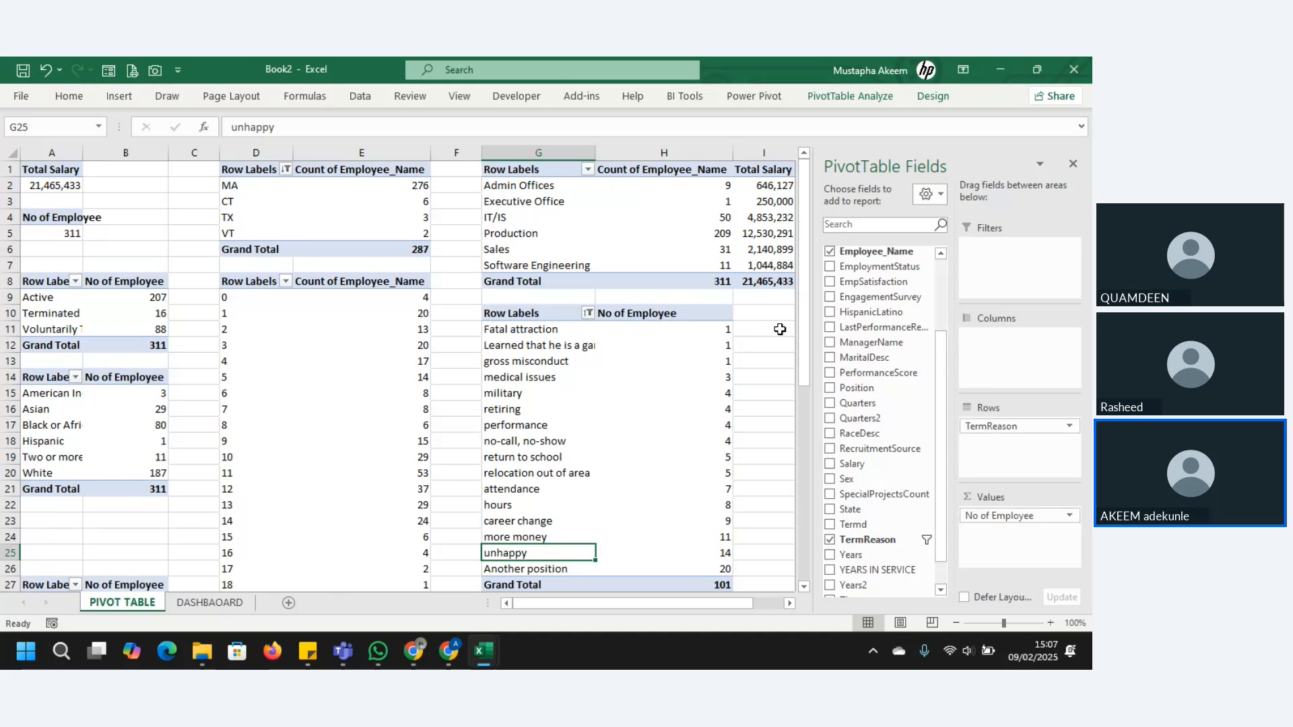
Check the PivotTable and the dashboard's termination reasons chart for a maternity leave entry
{"action": "left_click_drag", "start_coordinate": [802, 331], "coordinate": [806, 346]}
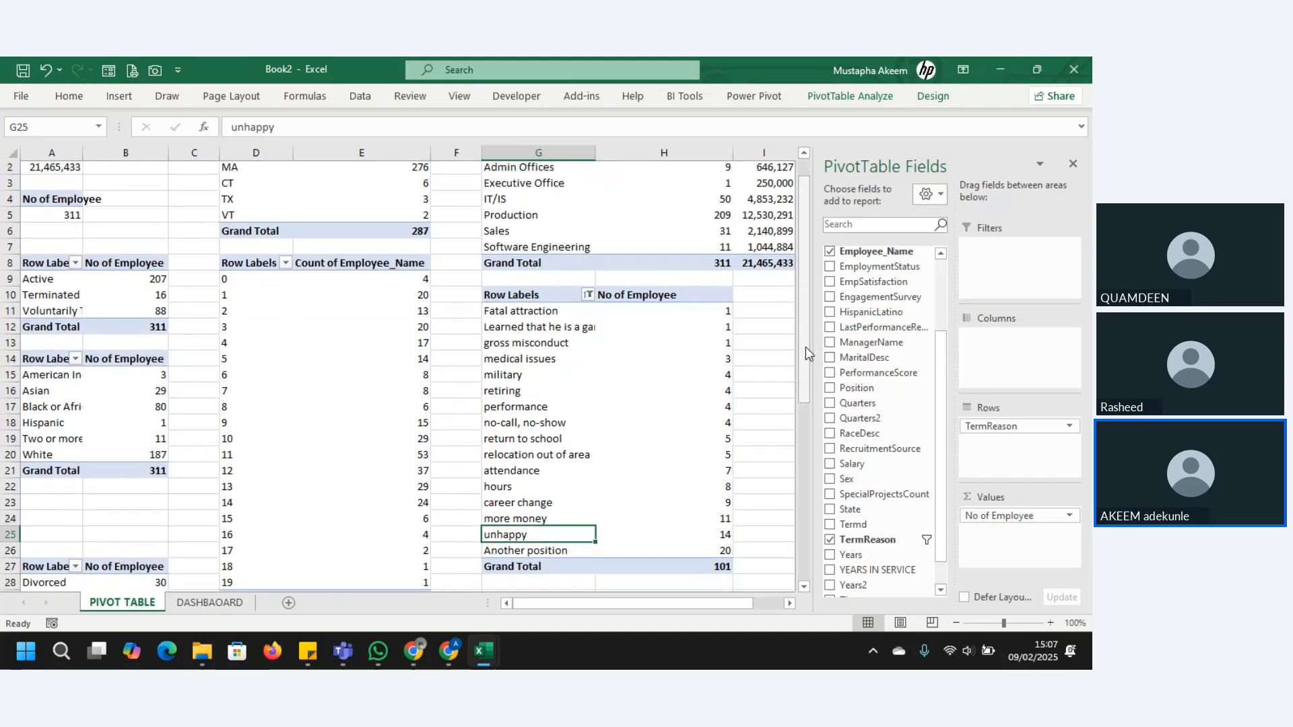
{"action": "left_click", "coordinate": [229, 603]}
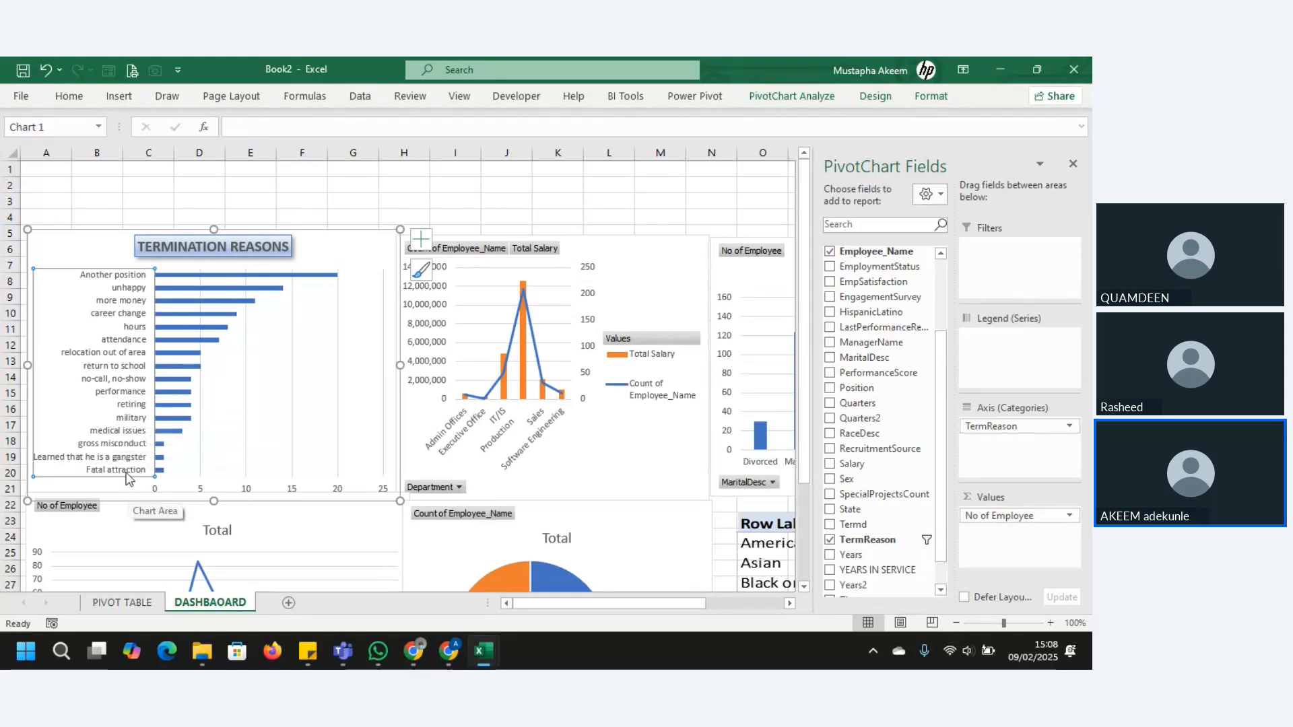
{"action": "left_click", "coordinate": [127, 602]}
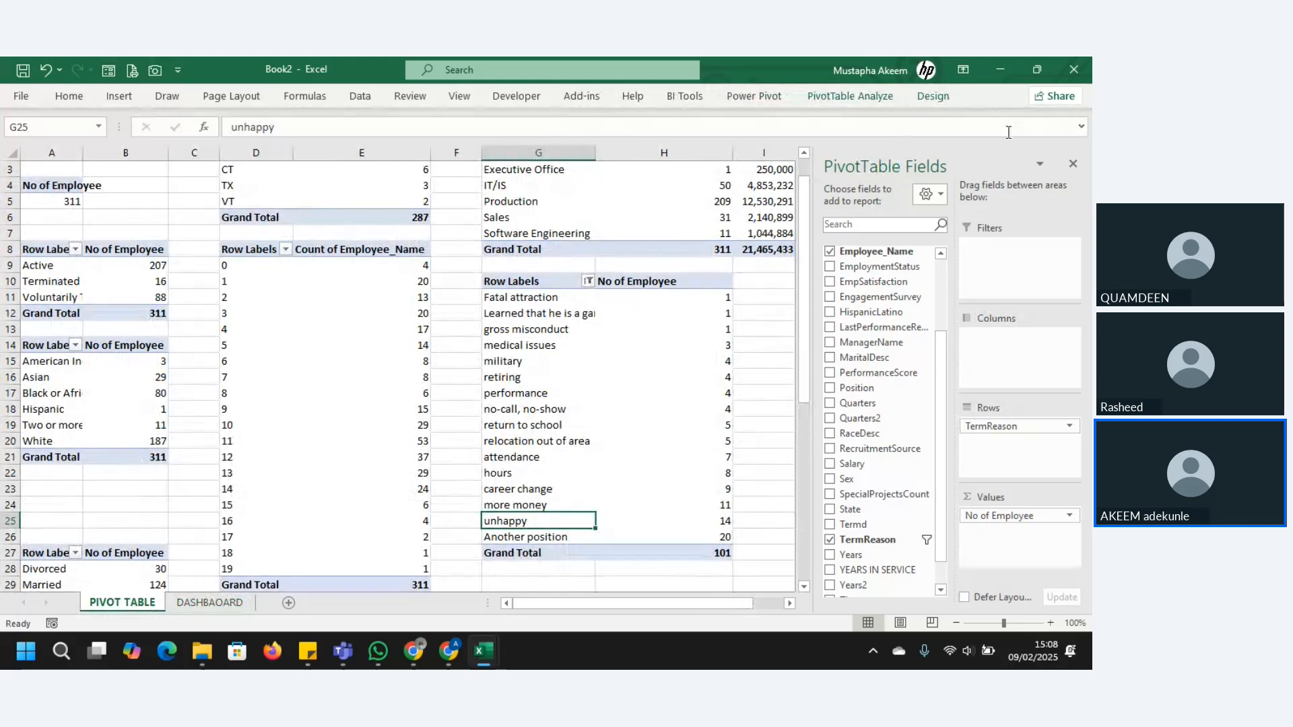
Close the PivotTable field list and open the HRDataset_v14 (2) query for editing
{"action": "left_click", "coordinate": [1073, 166]}
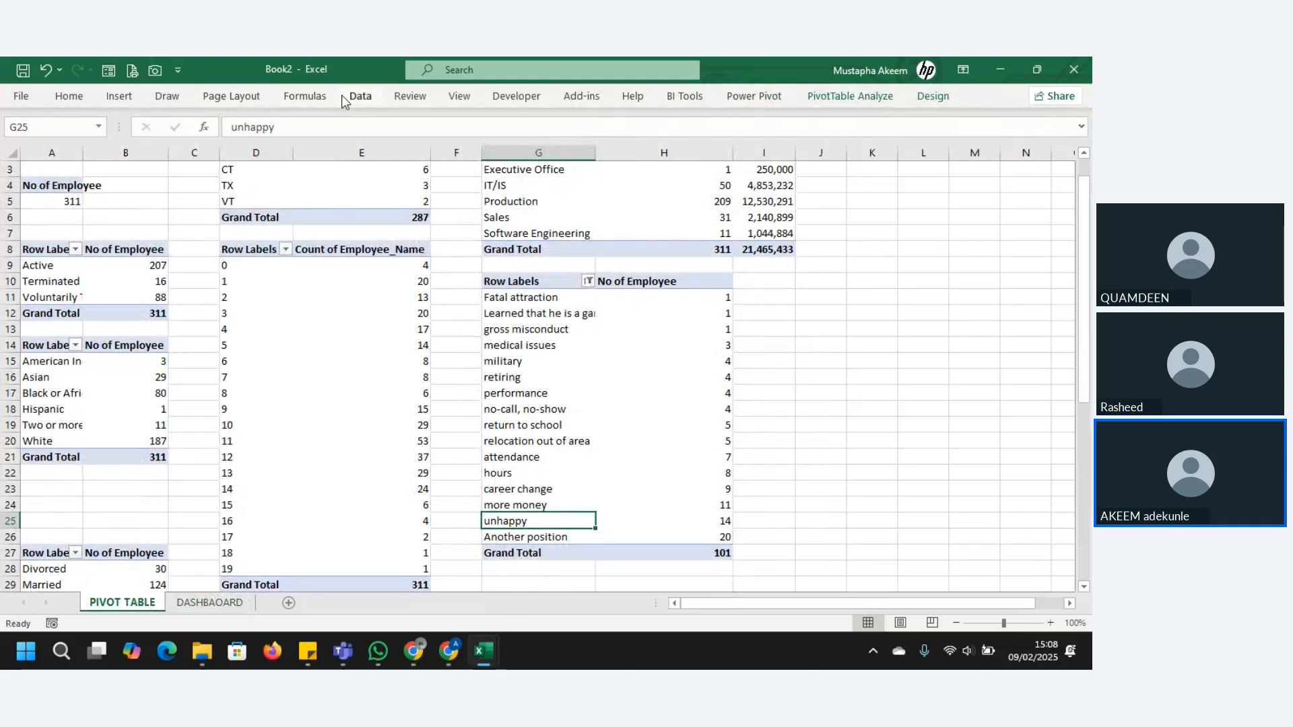
{"action": "left_click", "coordinate": [361, 96]}
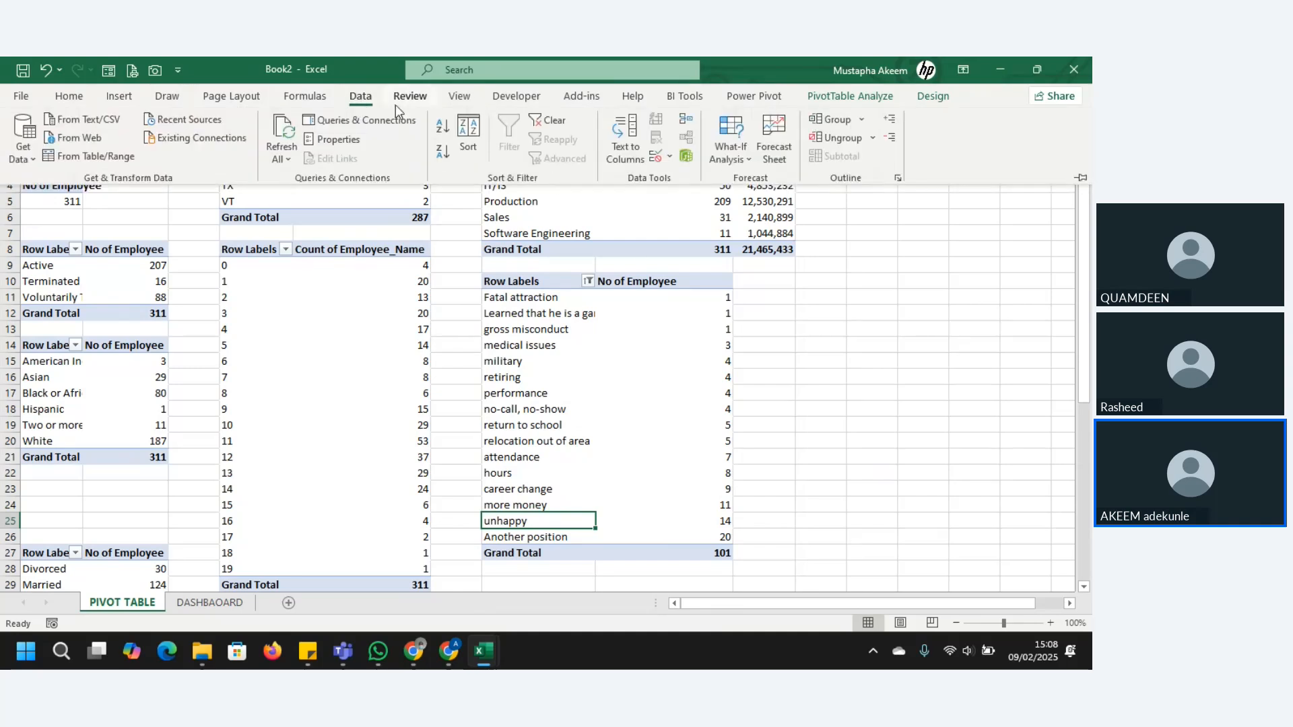
{"action": "left_click", "coordinate": [357, 120]}
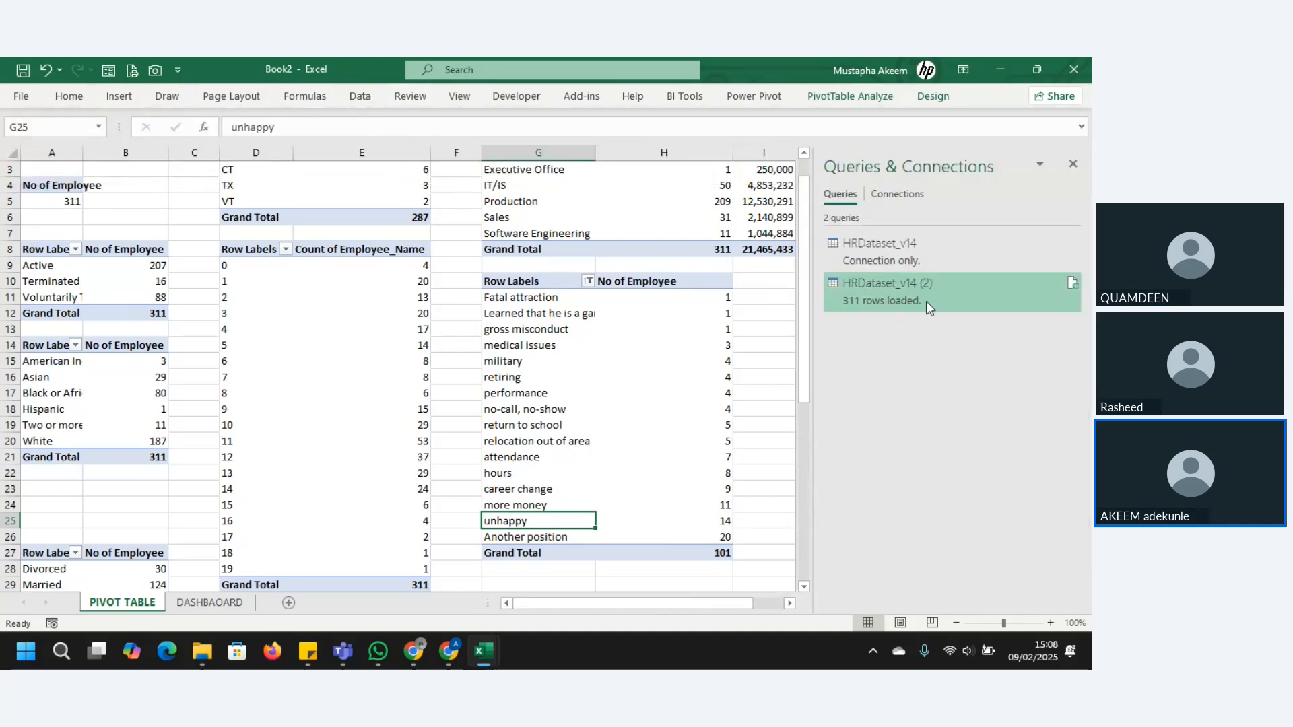
{"action": "key", "text": "ctrl+Home"}
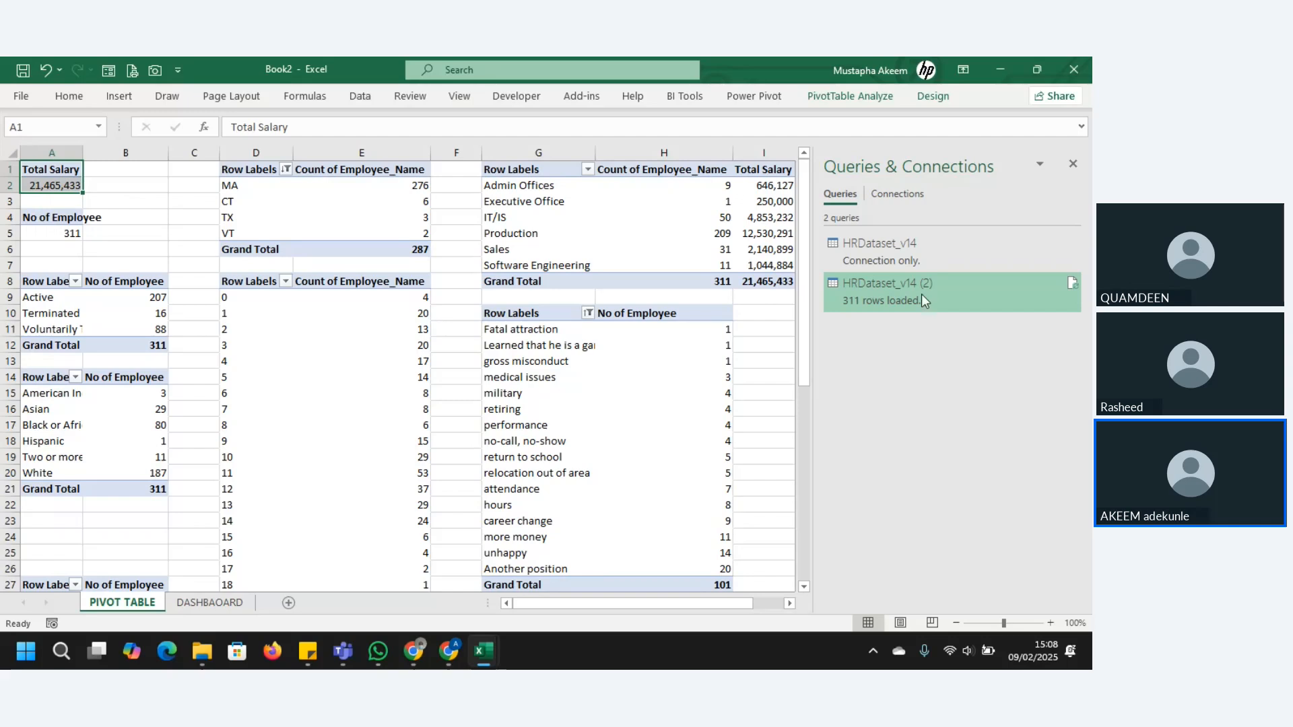
{"action": "double_click", "coordinate": [922, 295]}
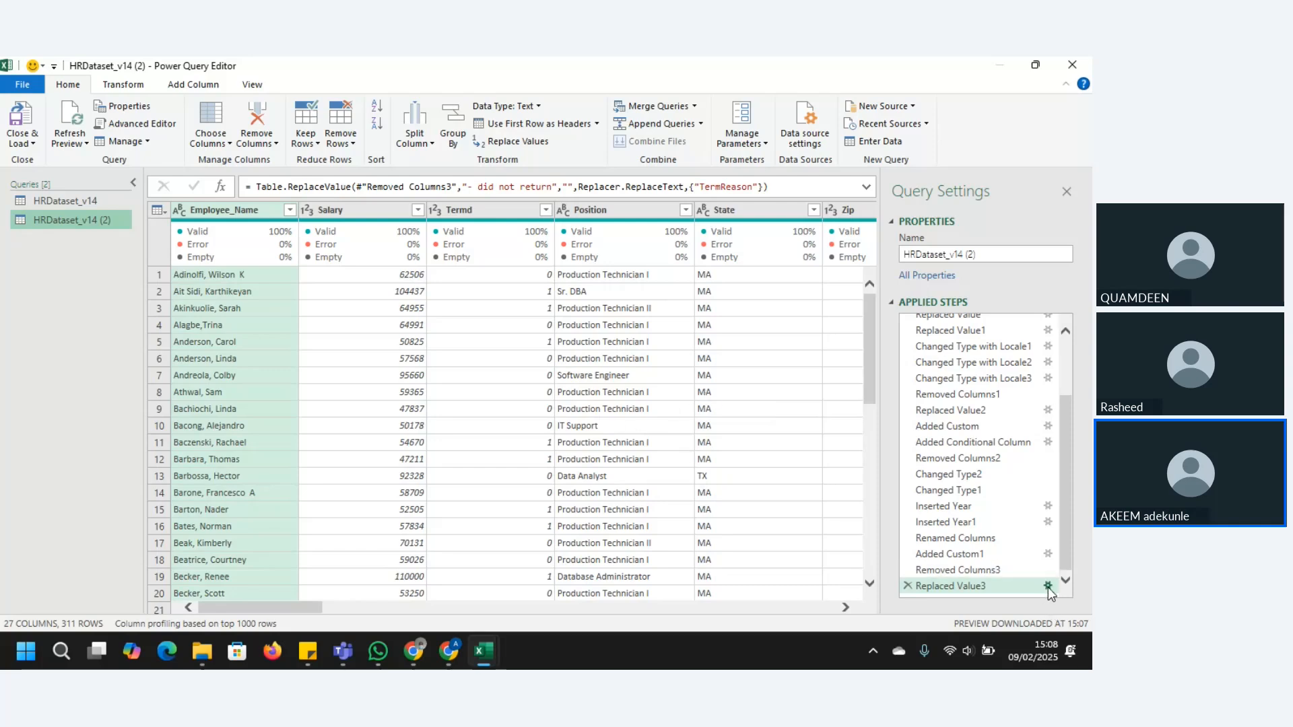
Filter TermReason to the maternity leave rows by searching "MAT", inspect the label, and clear the filter
{"action": "left_click_drag", "start_coordinate": [303, 609], "coordinate": [575, 628]}
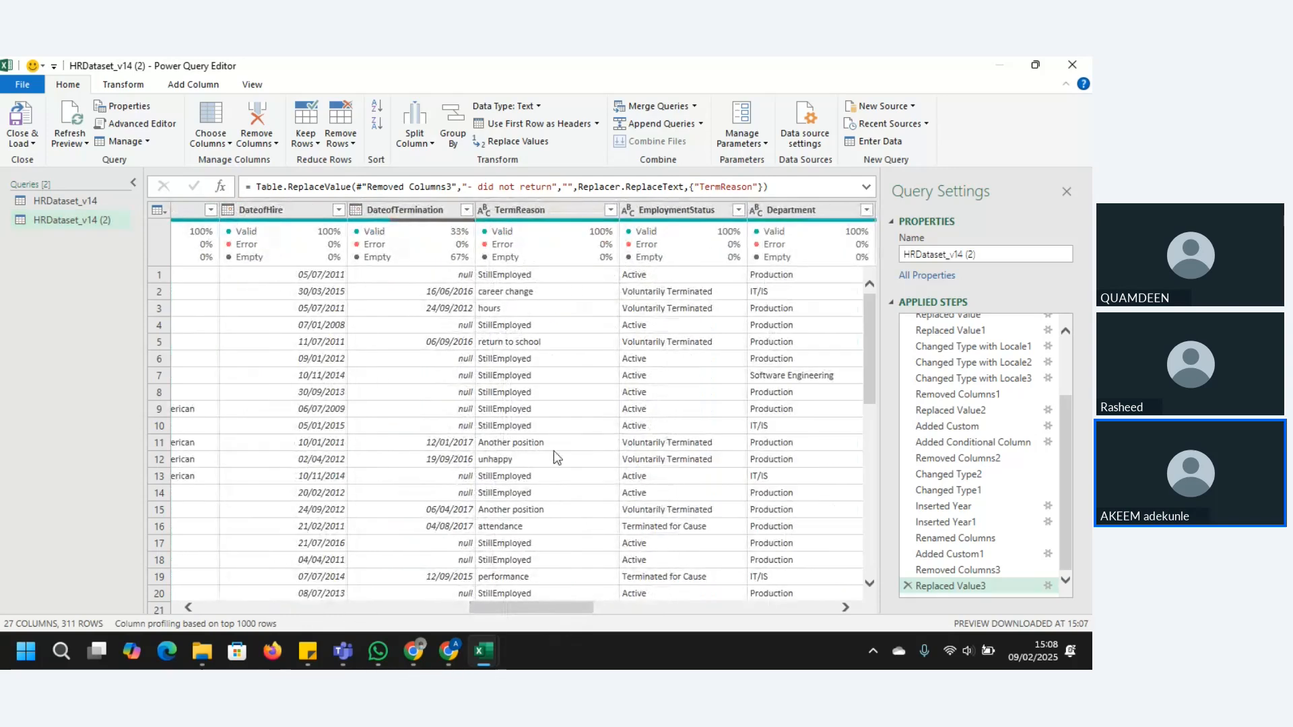
{"action": "left_click", "coordinate": [610, 210]}
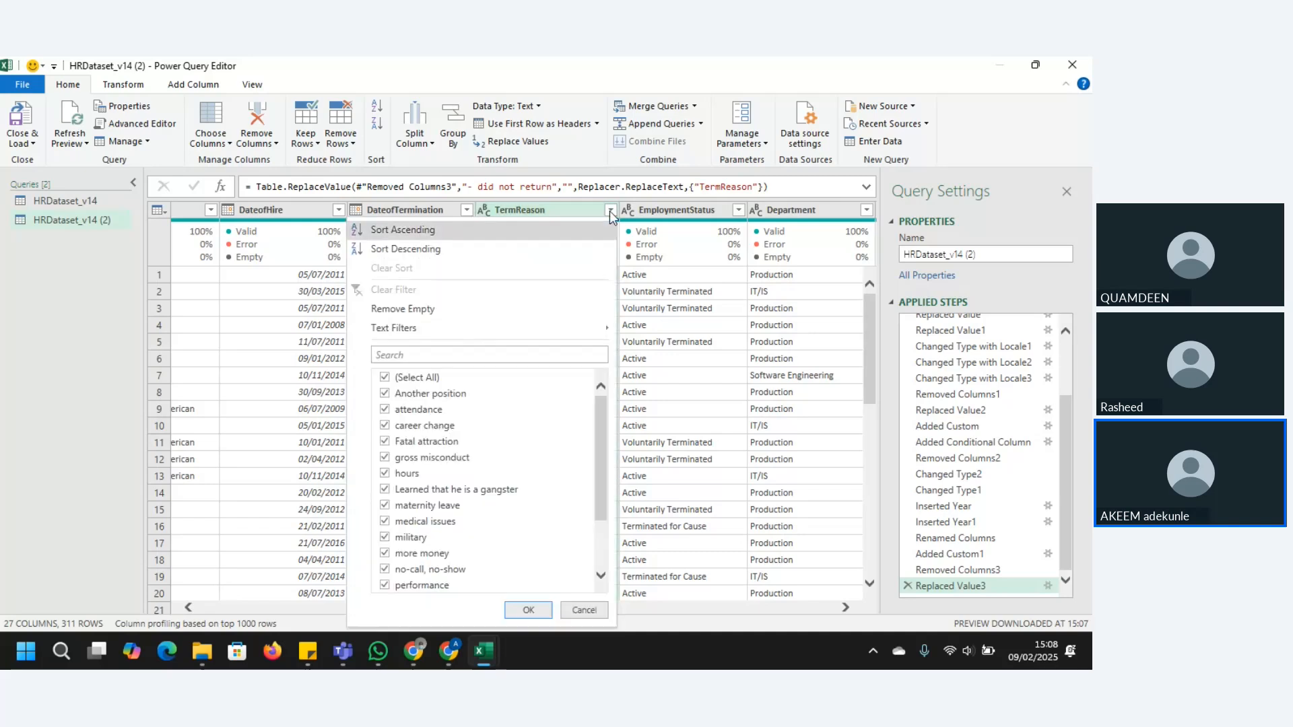
{"action": "left_click", "coordinate": [506, 355]}
{"action": "type", "text": "MA"}
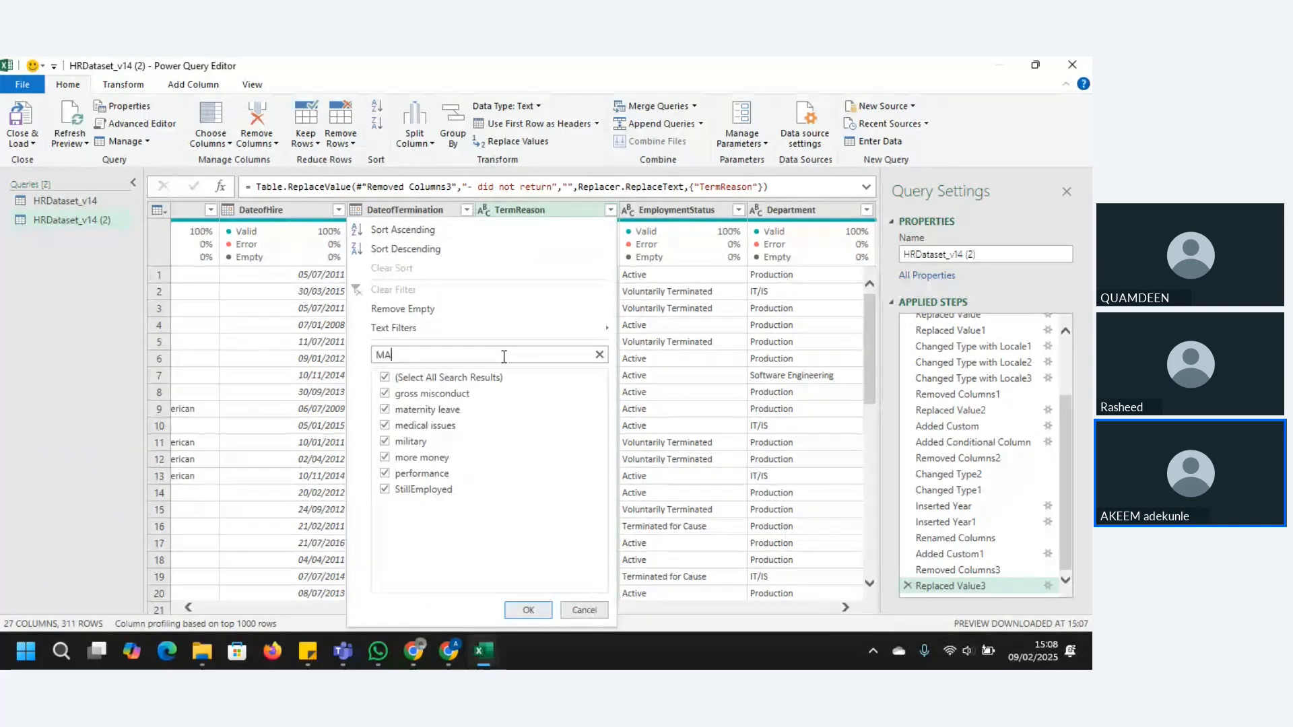
{"action": "type", "text": "T"}
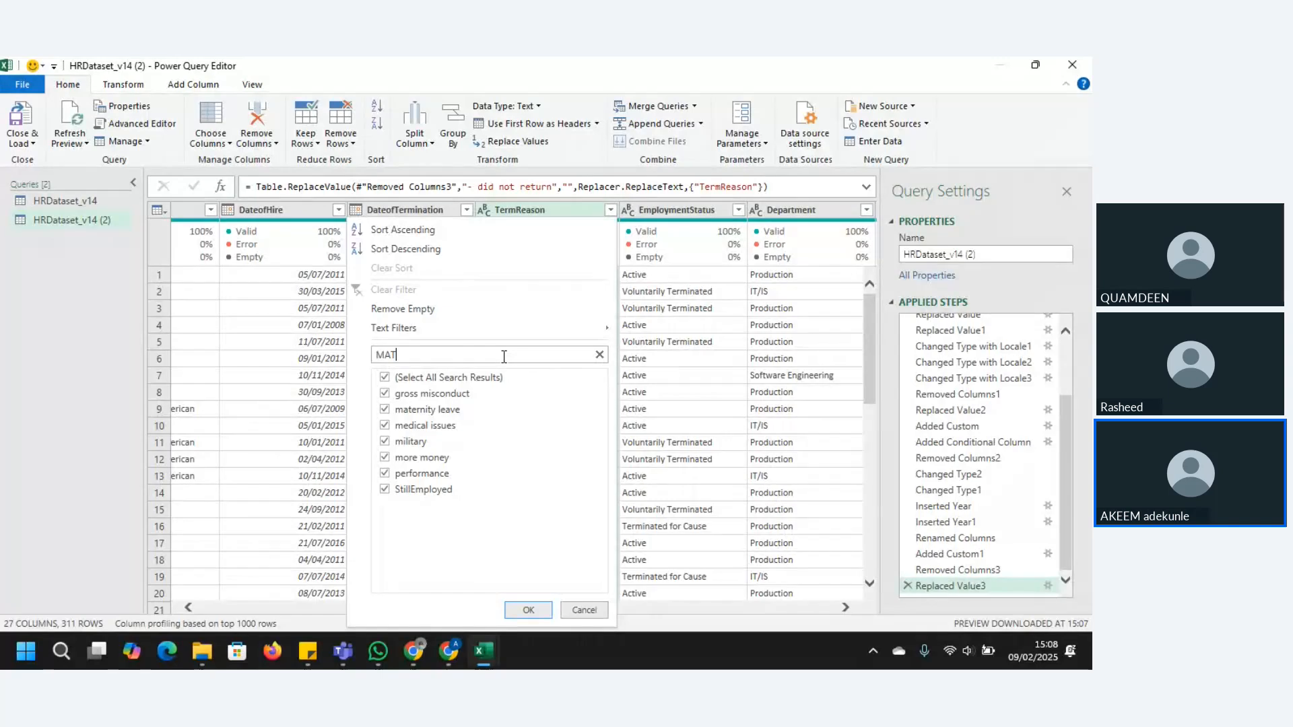
{"action": "left_click", "coordinate": [527, 610]}
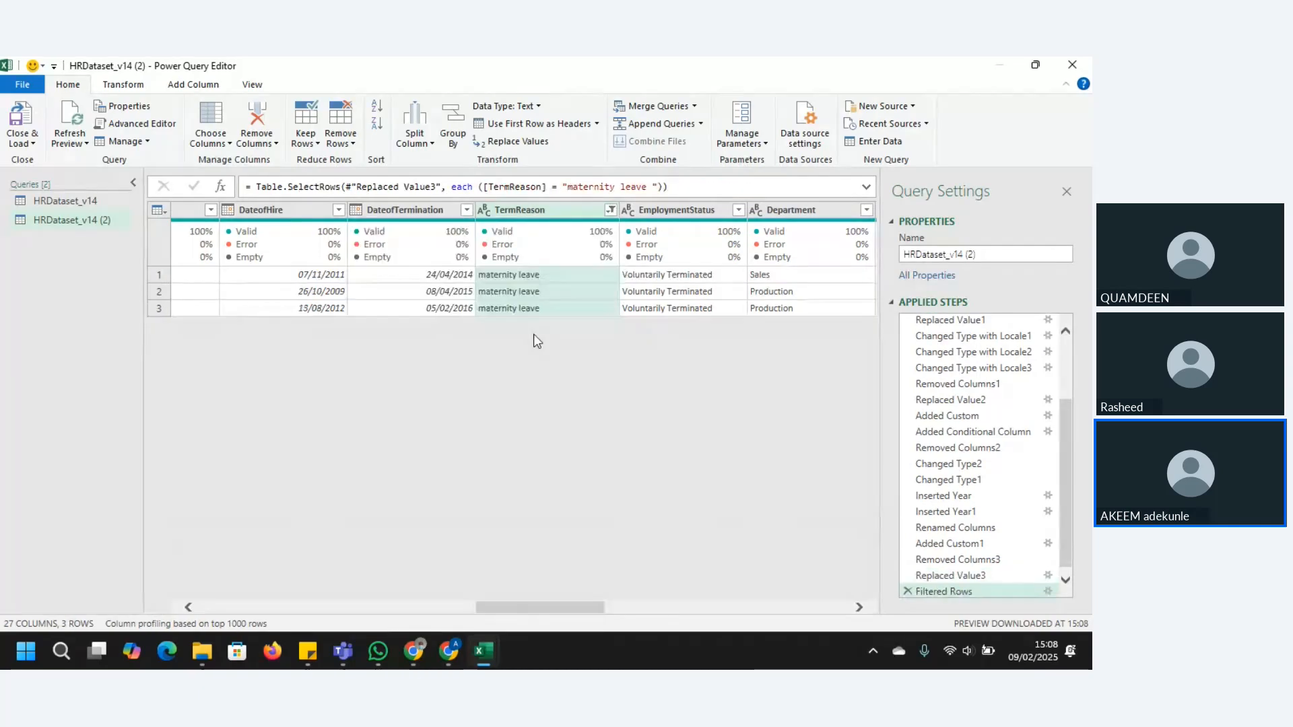
{"action": "left_click", "coordinate": [610, 211]}
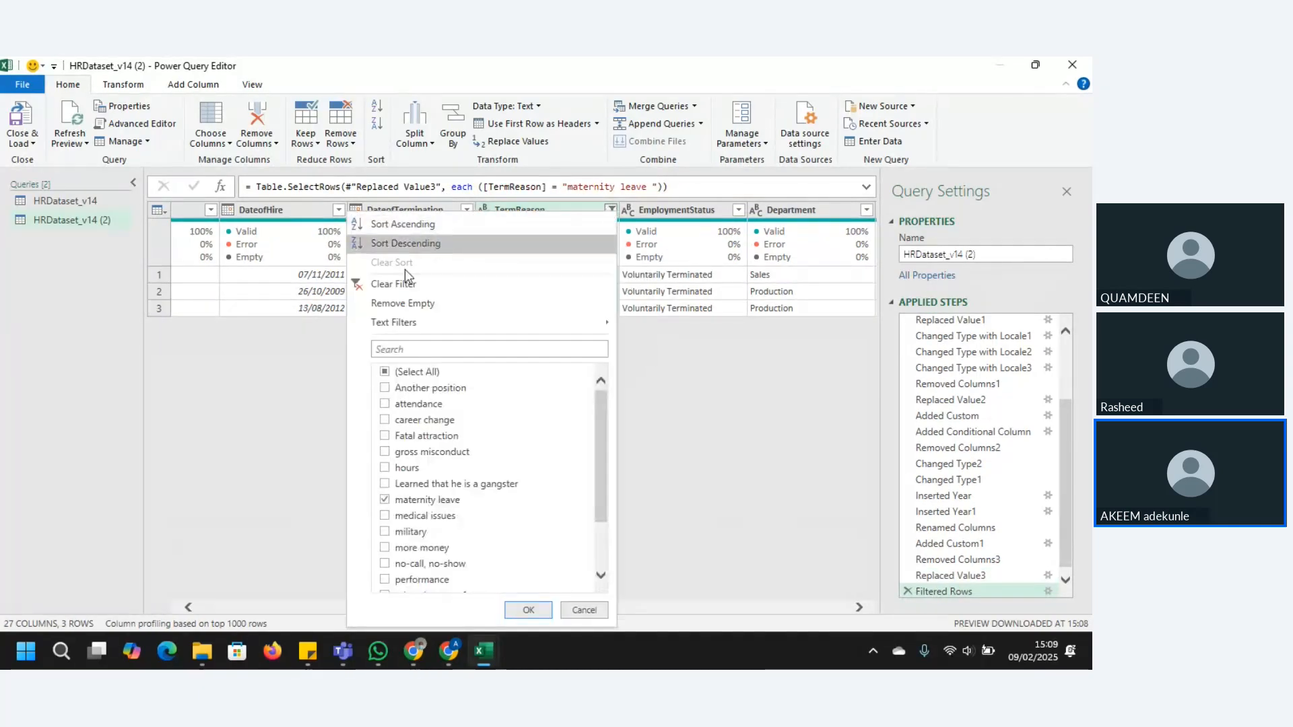
{"action": "left_click", "coordinate": [401, 288]}
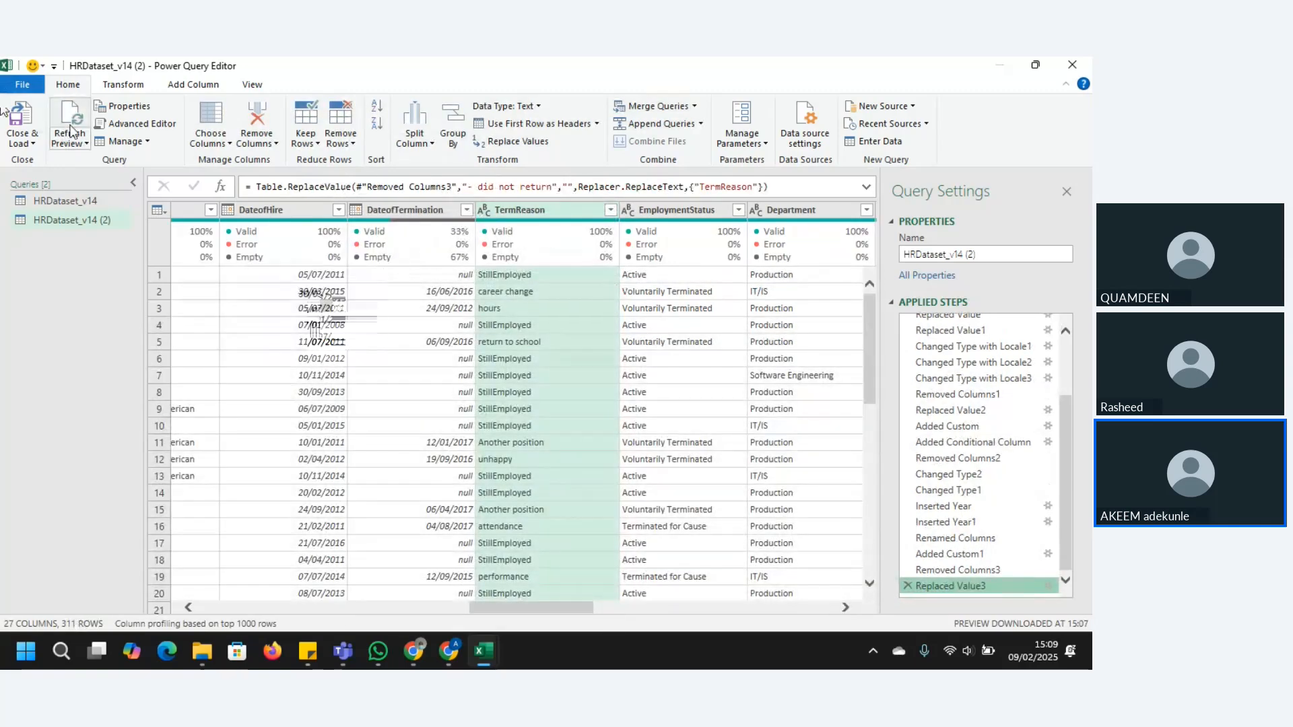
Refresh the query preview and load the query back into the workbook
{"action": "left_click", "coordinate": [71, 129]}
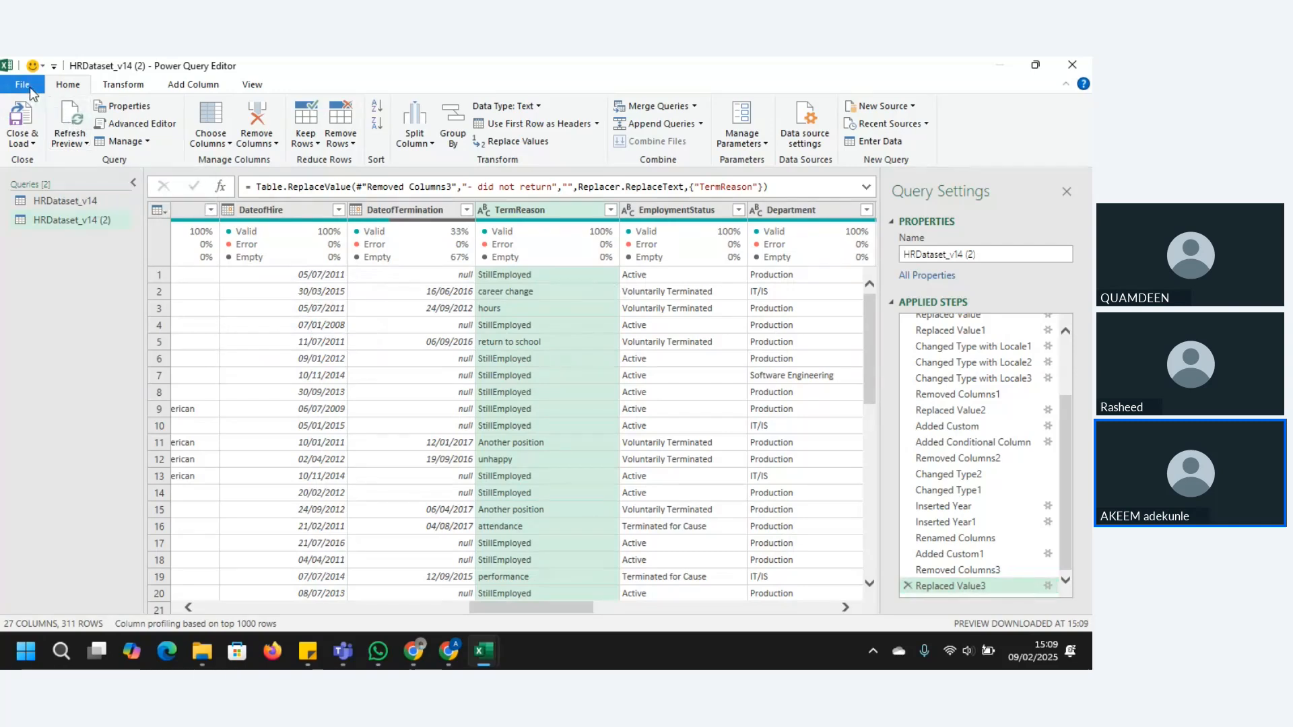
{"action": "left_click", "coordinate": [30, 87]}
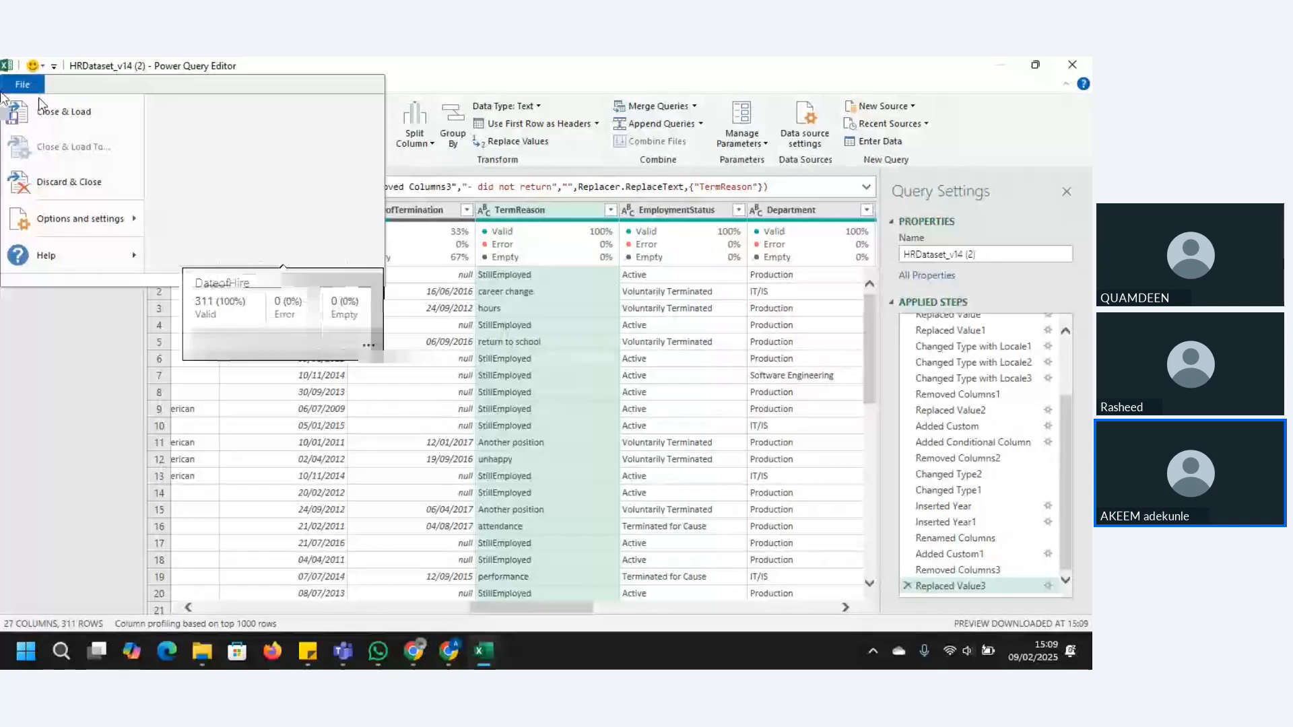
{"action": "left_click", "coordinate": [41, 107]}
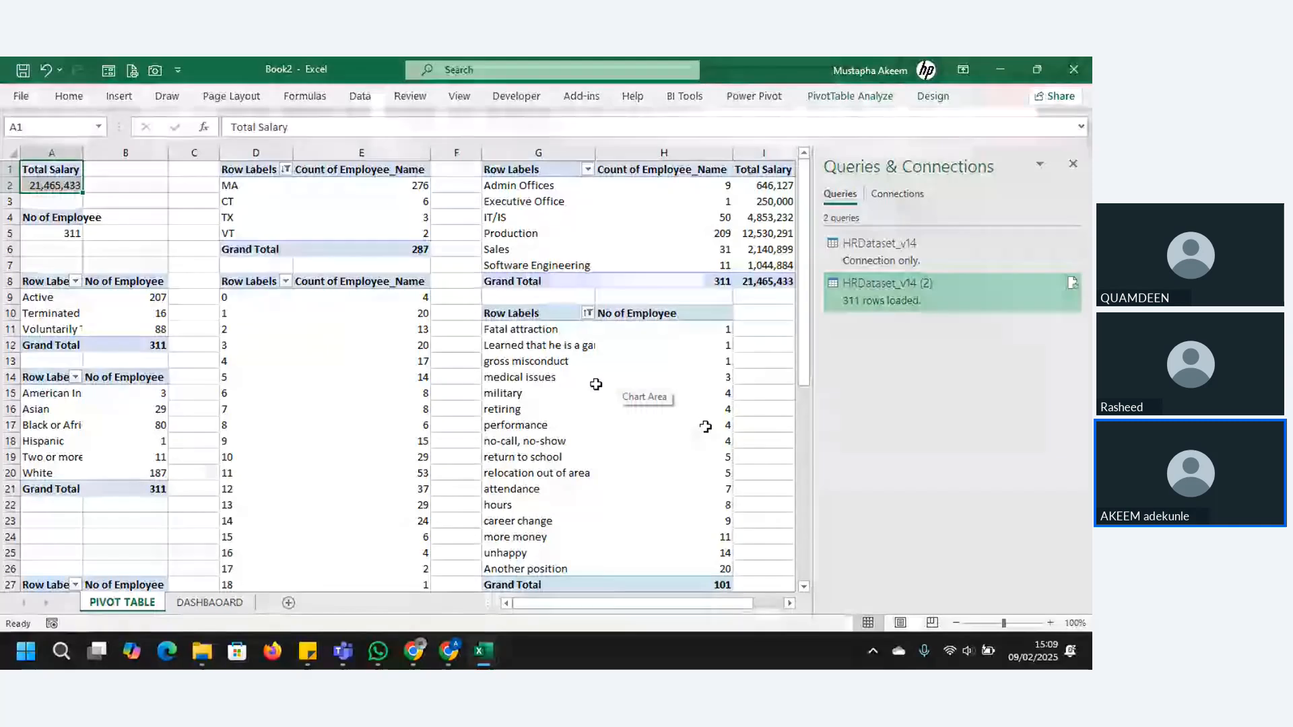
Include maternity leave in the PivotTable's TermReason filter and check the termination reasons chart on the dashboard sheet
{"action": "left_click", "coordinate": [547, 381]}
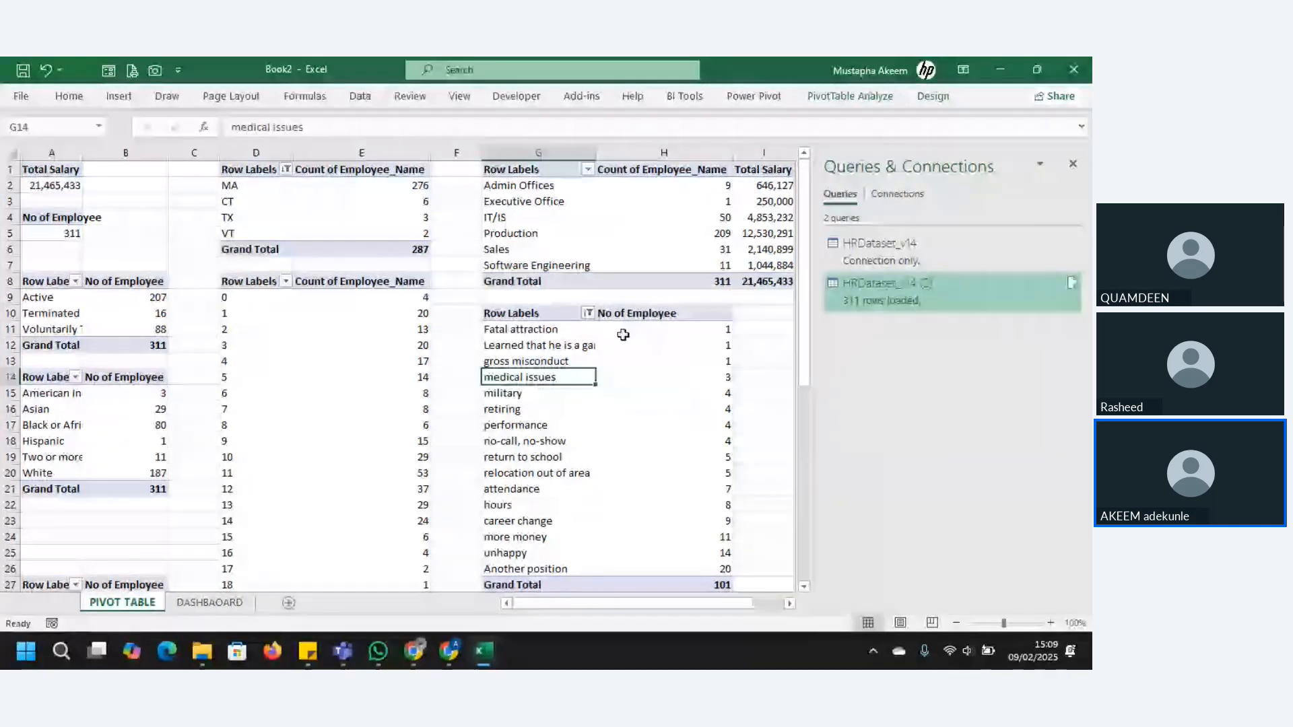
{"action": "left_click", "coordinate": [588, 313]}
{"action": "scroll", "coordinate": [566, 479], "scroll_direction": "down", "scroll_amount": 1}
{"action": "left_click_drag", "start_coordinate": [566, 479], "coordinate": [563, 534]}
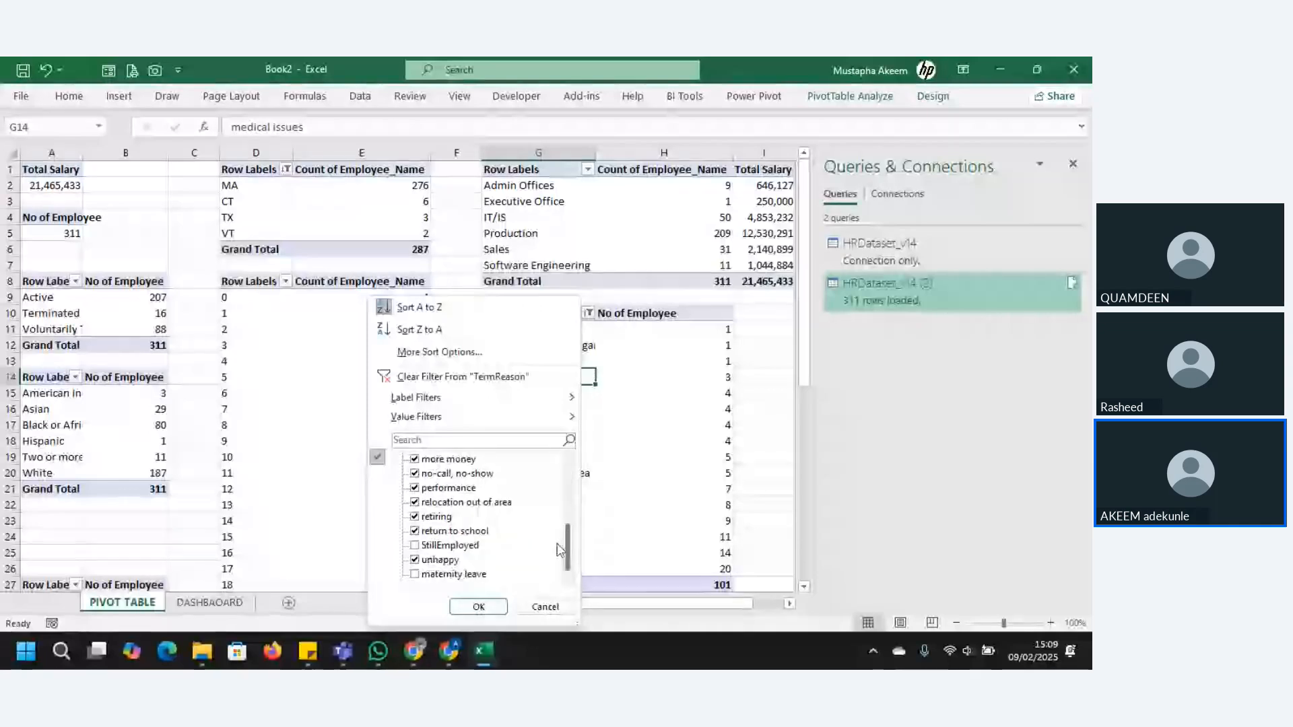
{"action": "left_click", "coordinate": [418, 581]}
{"action": "left_click", "coordinate": [415, 575]}
{"action": "left_click", "coordinate": [478, 607]}
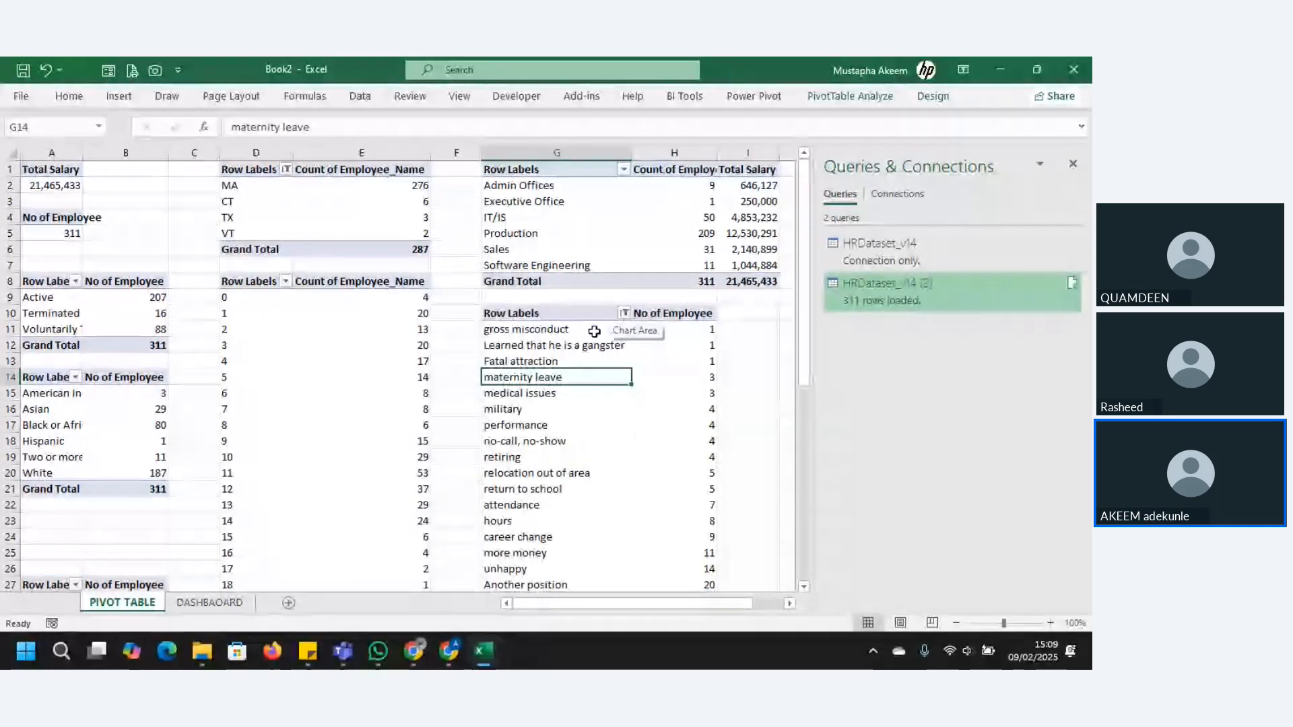
{"action": "left_click", "coordinate": [205, 604]}
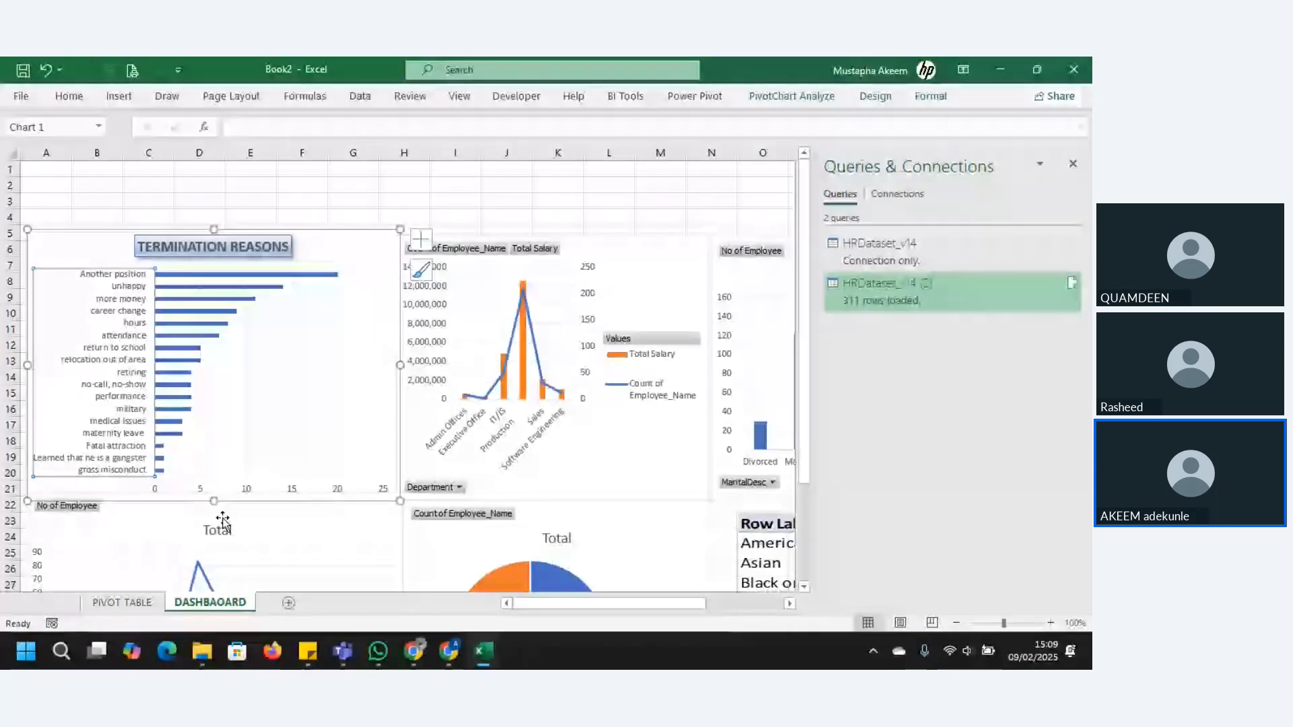
Switch to the HRDataset_v14 workbook and filter TermReason to show only "Learned that he is a gangster"
{"action": "mouse_move", "coordinate": [480, 664]}
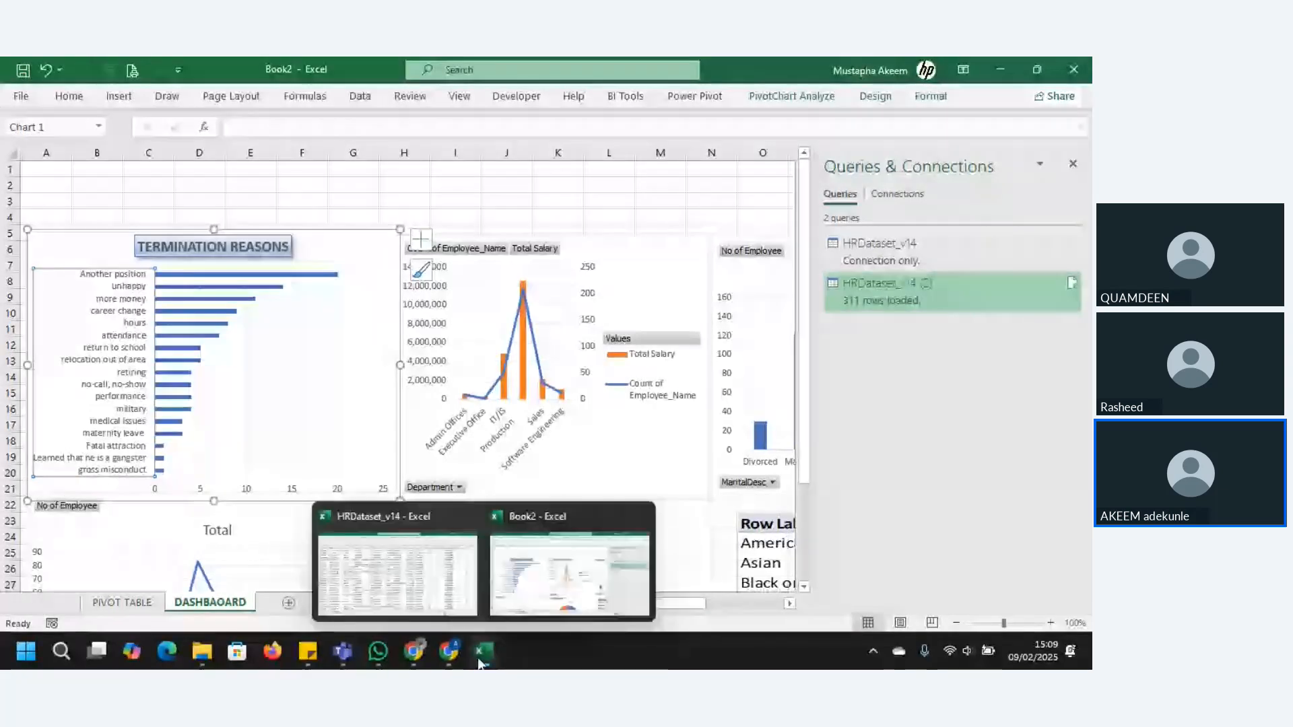
{"action": "left_click", "coordinate": [397, 573]}
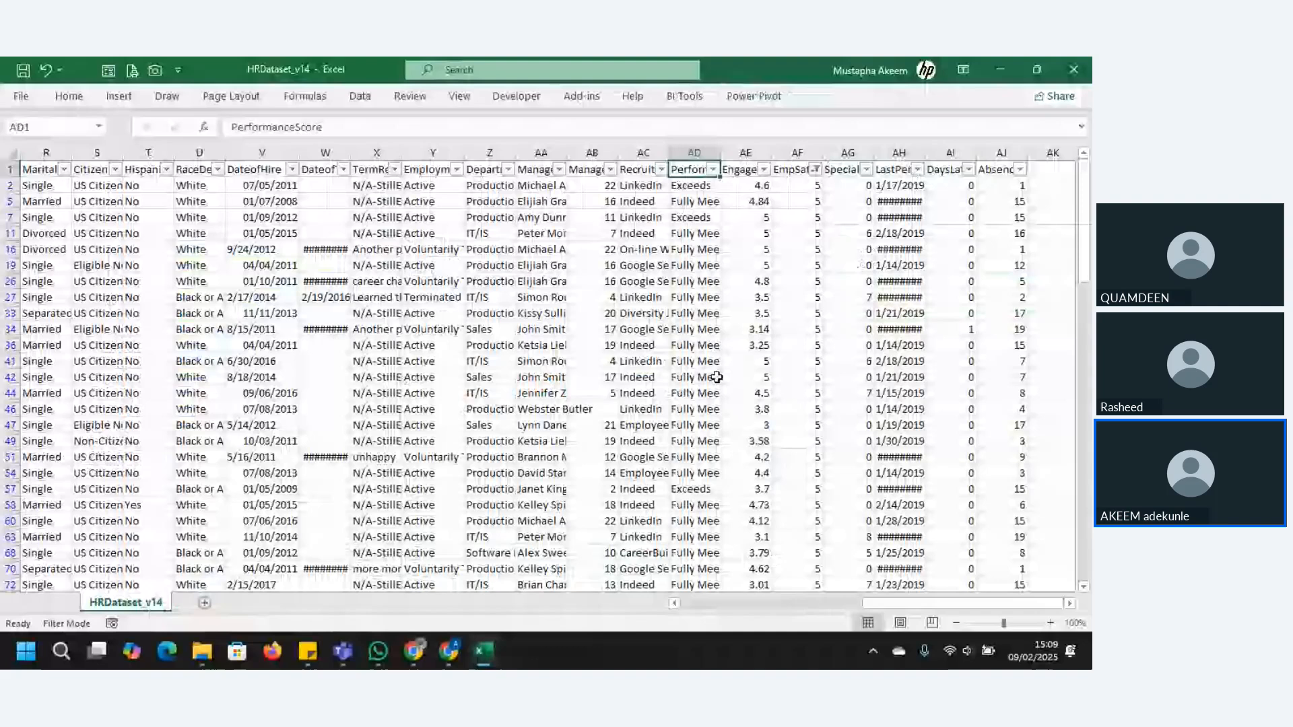
{"action": "left_click", "coordinate": [596, 255]}
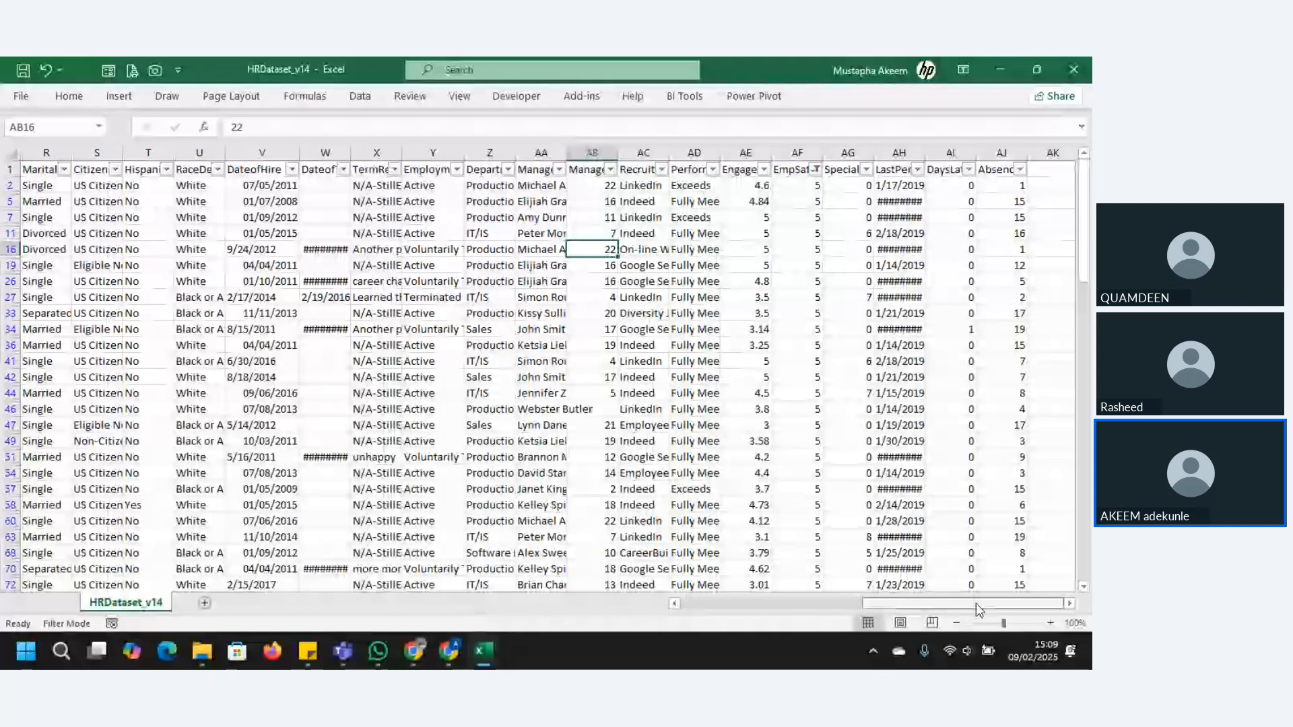
{"action": "left_click", "coordinate": [395, 170]}
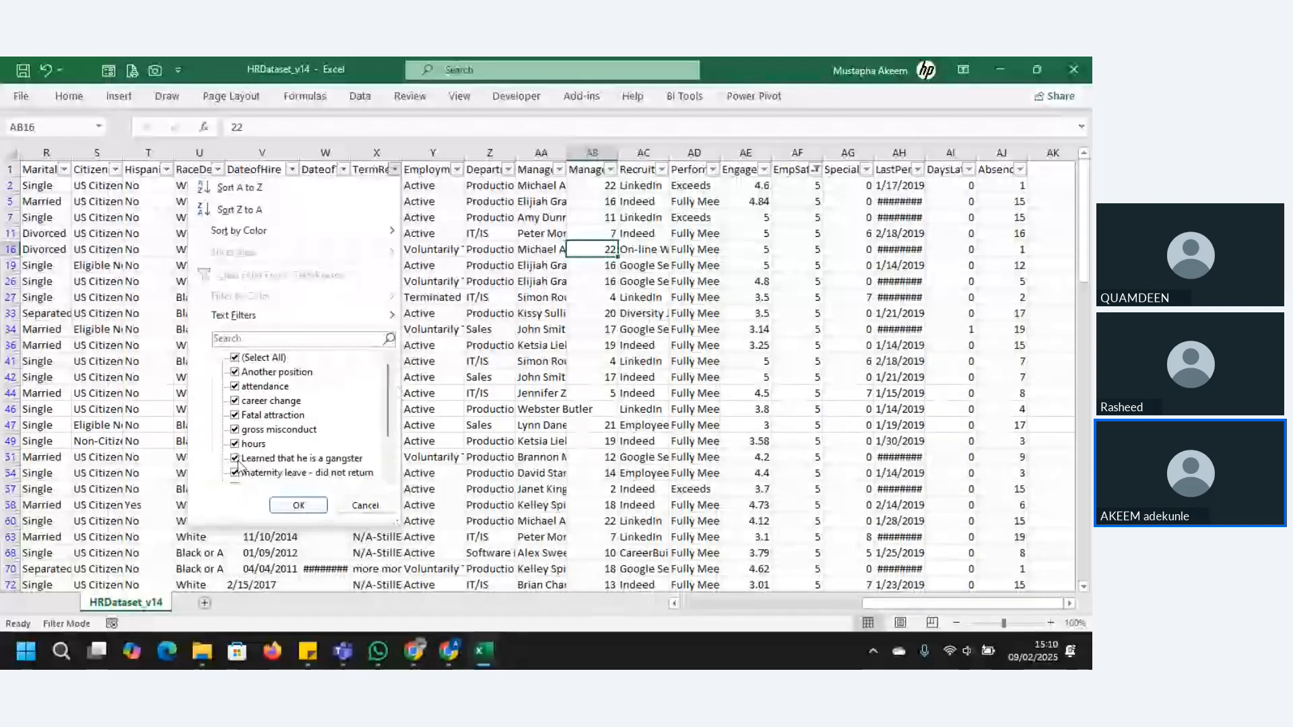
{"action": "left_click", "coordinate": [235, 358]}
{"action": "left_click", "coordinate": [235, 458]}
{"action": "left_click", "coordinate": [299, 506]}
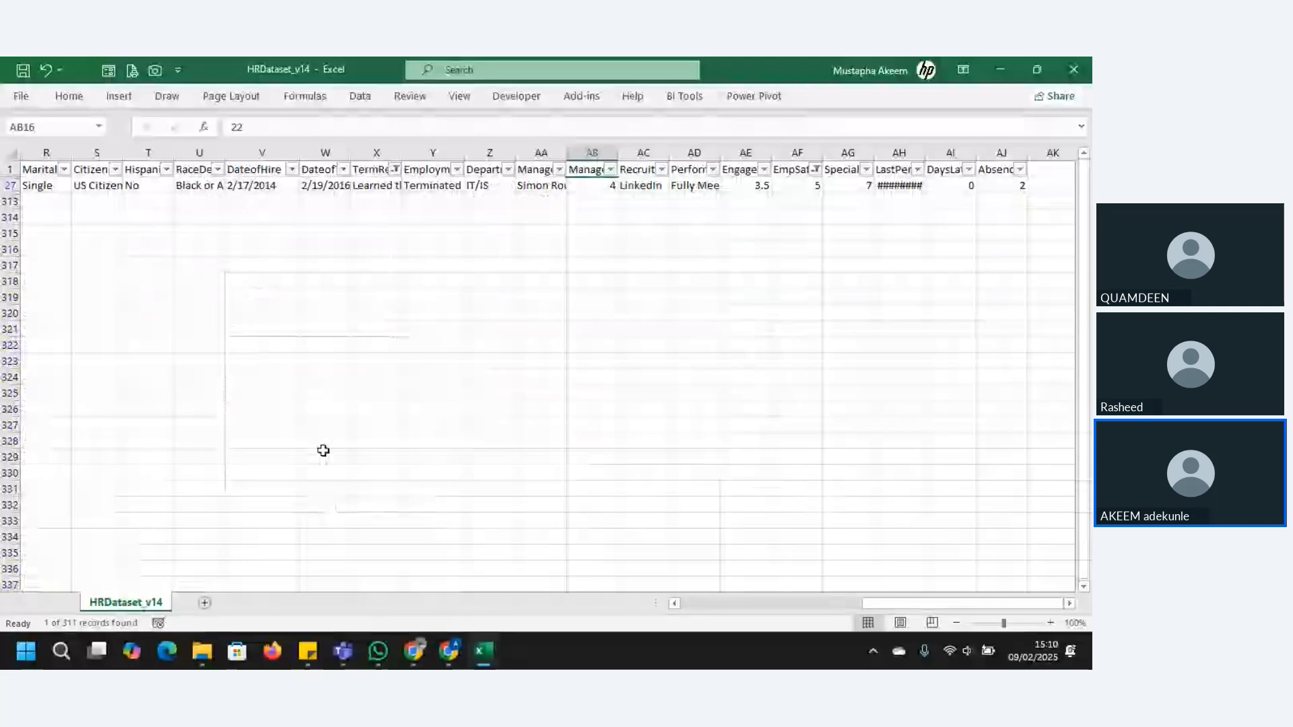
{"action": "left_click", "coordinate": [378, 185]}
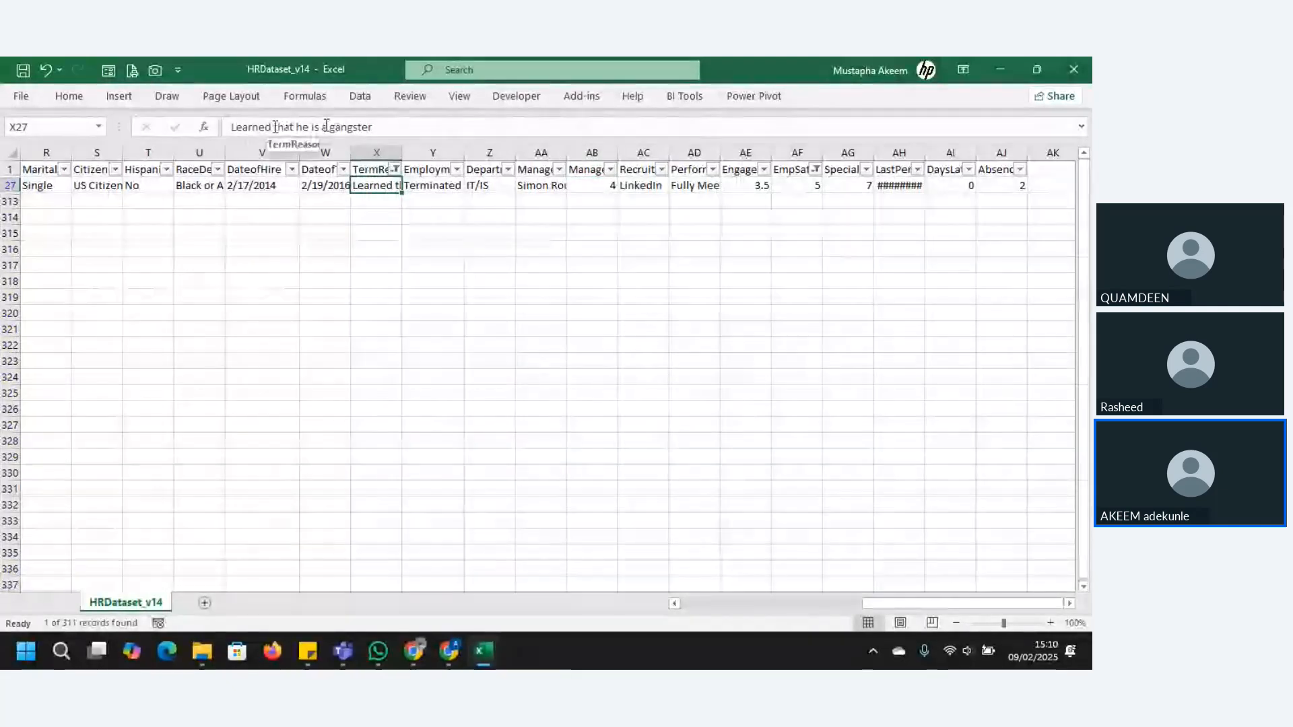
{"action": "left_click_drag", "start_coordinate": [327, 126], "coordinate": [224, 120]}
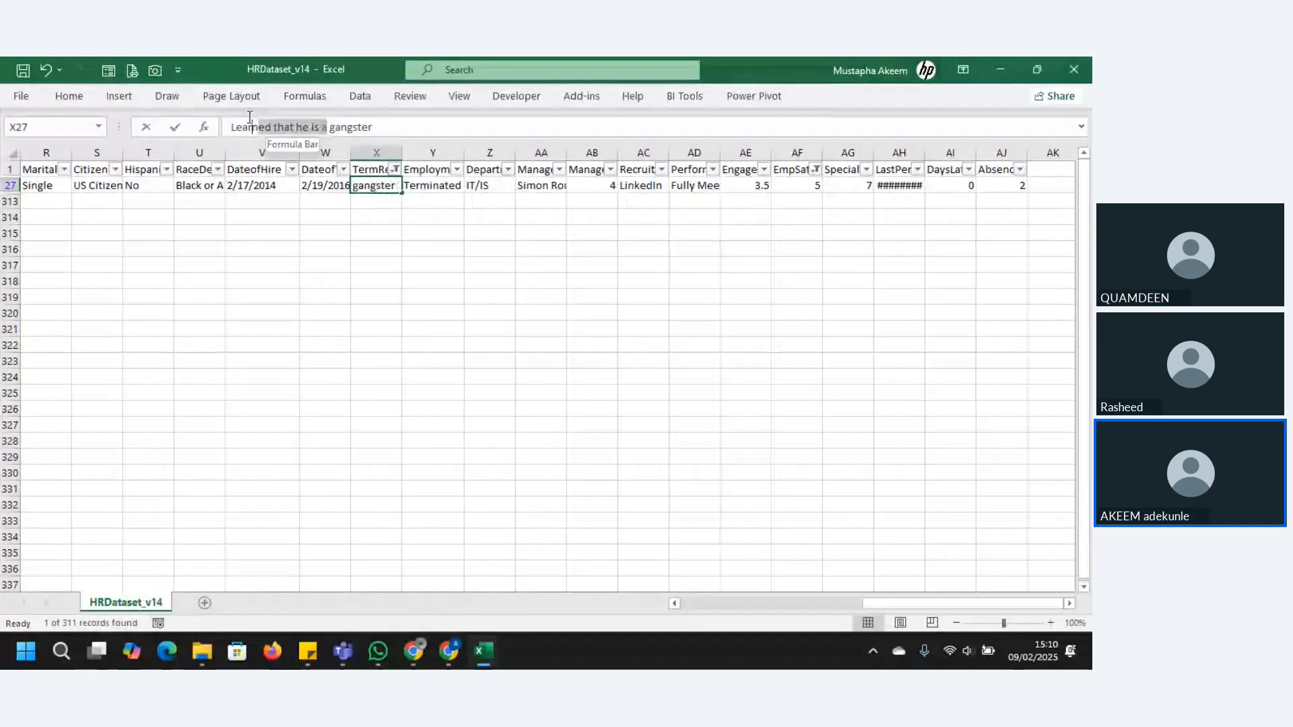
{"action": "key", "text": "Escape"}
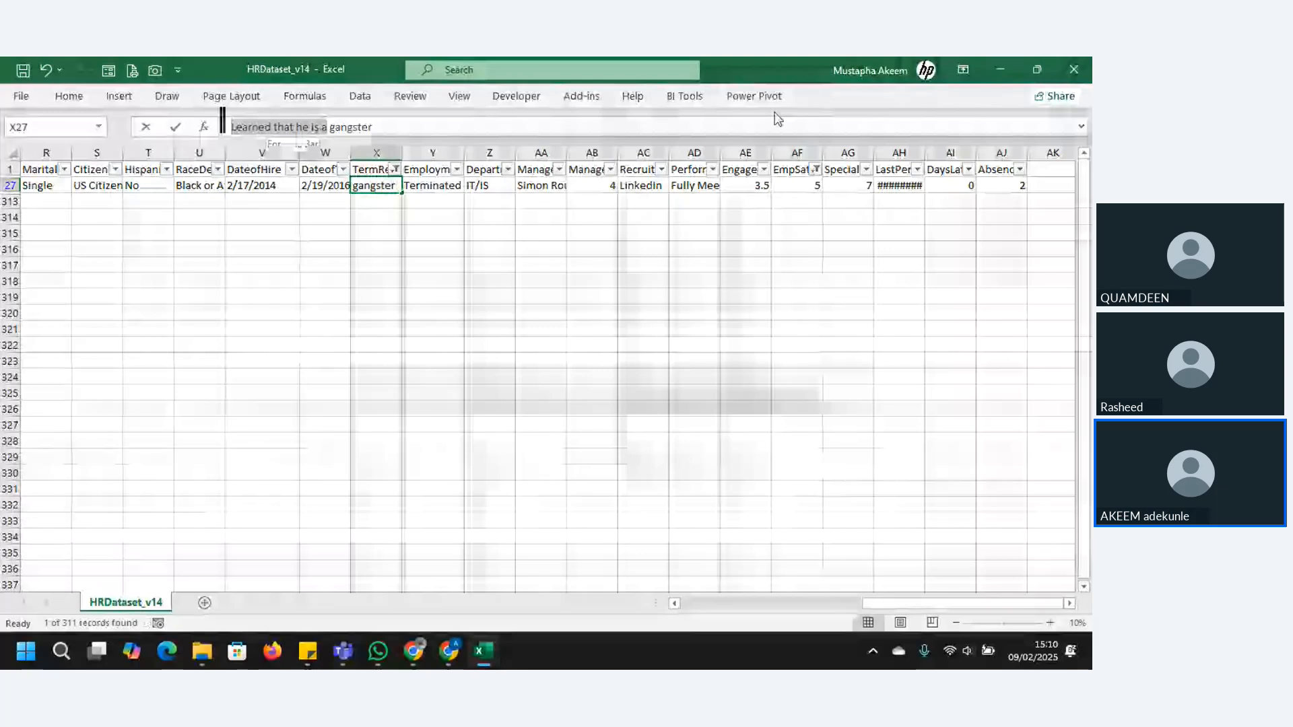
{"action": "type", "text": "a"}
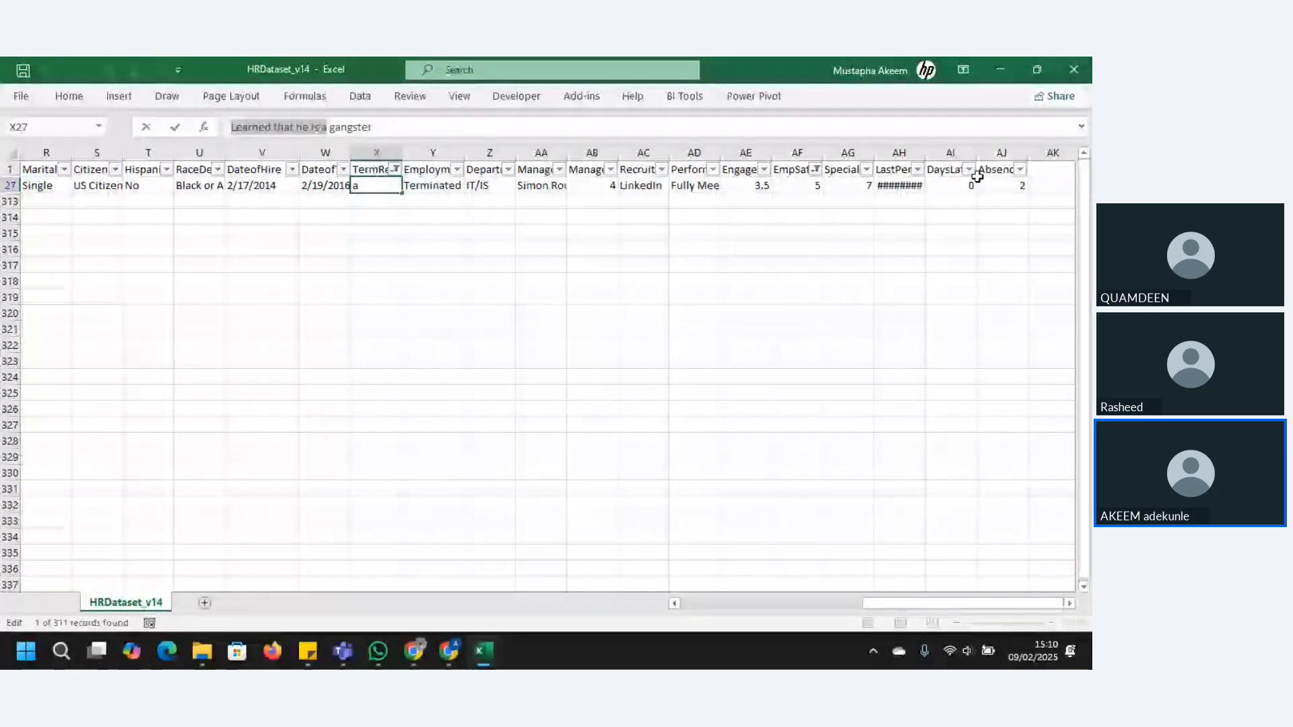
Clear the TermReason filter and copy the words "Learned that he is a " from the label in cell X27
{"action": "left_click", "coordinate": [395, 169]}
{"action": "mouse_move", "coordinate": [304, 233]}
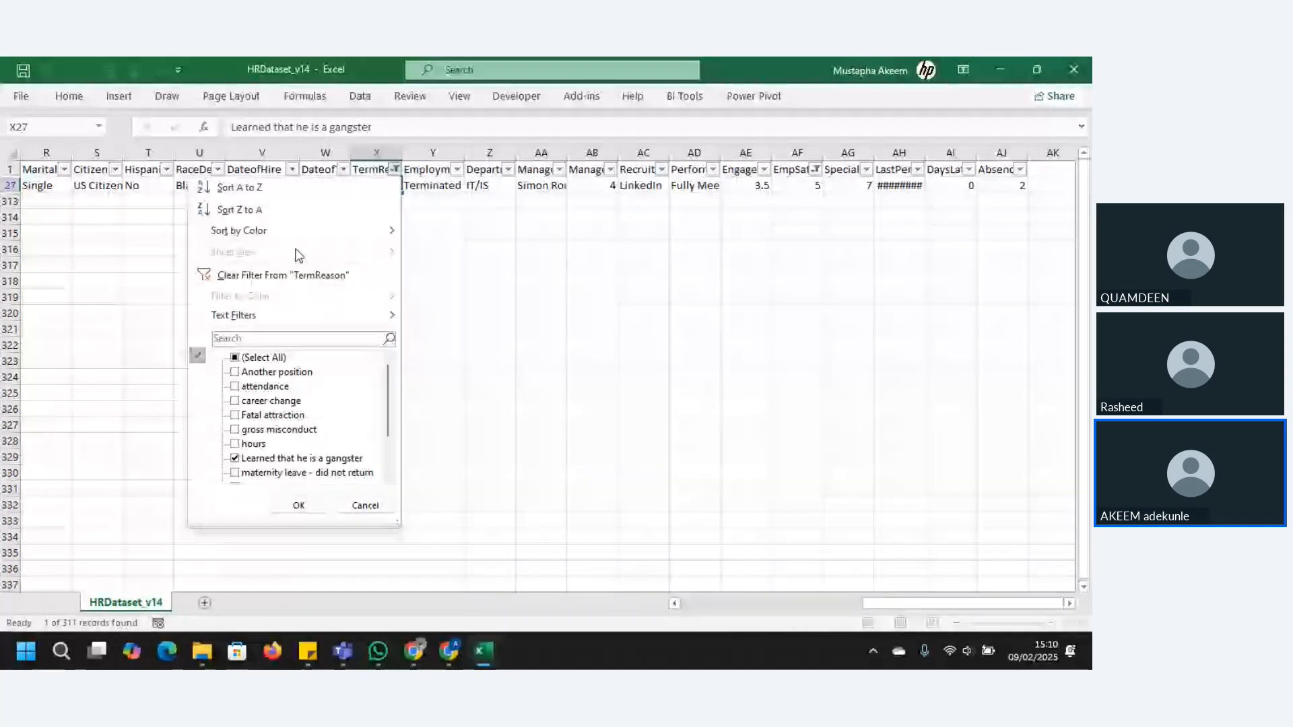
{"action": "left_click", "coordinate": [283, 274]}
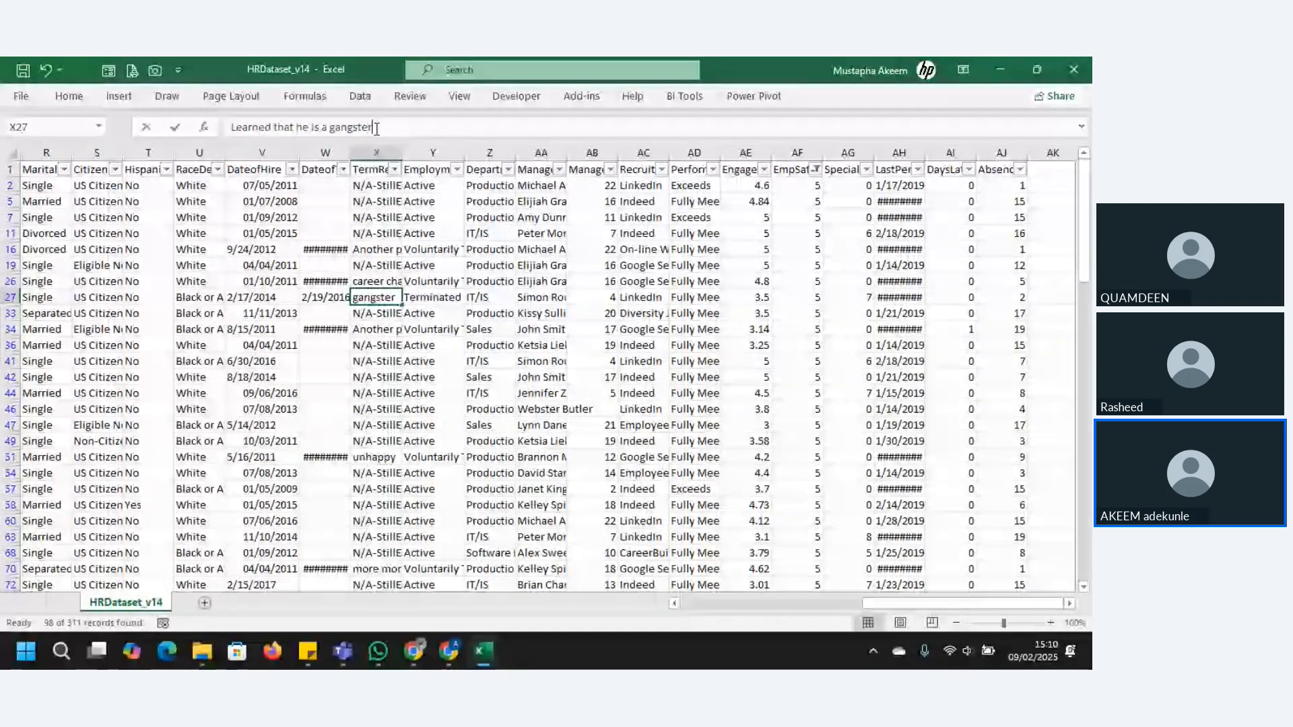
{"action": "left_click_drag", "start_coordinate": [377, 128], "coordinate": [216, 132]}
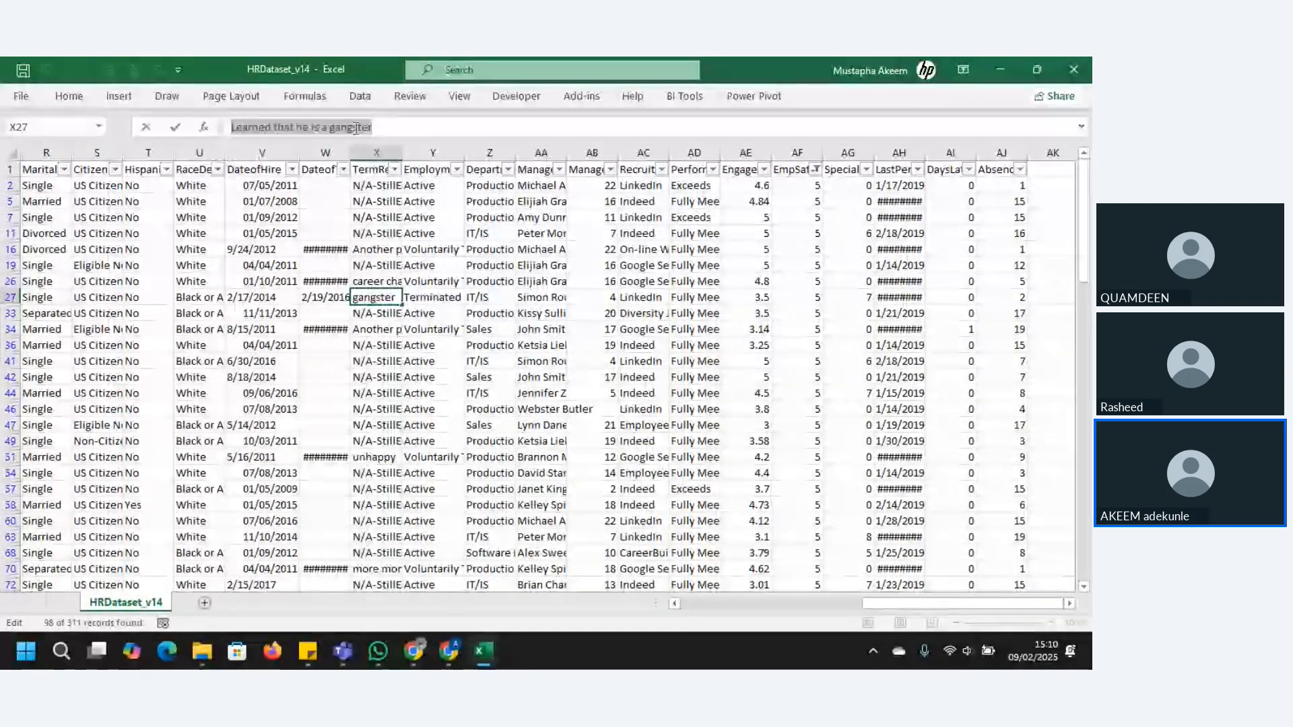
{"action": "left_click_drag", "start_coordinate": [328, 128], "coordinate": [207, 126]}
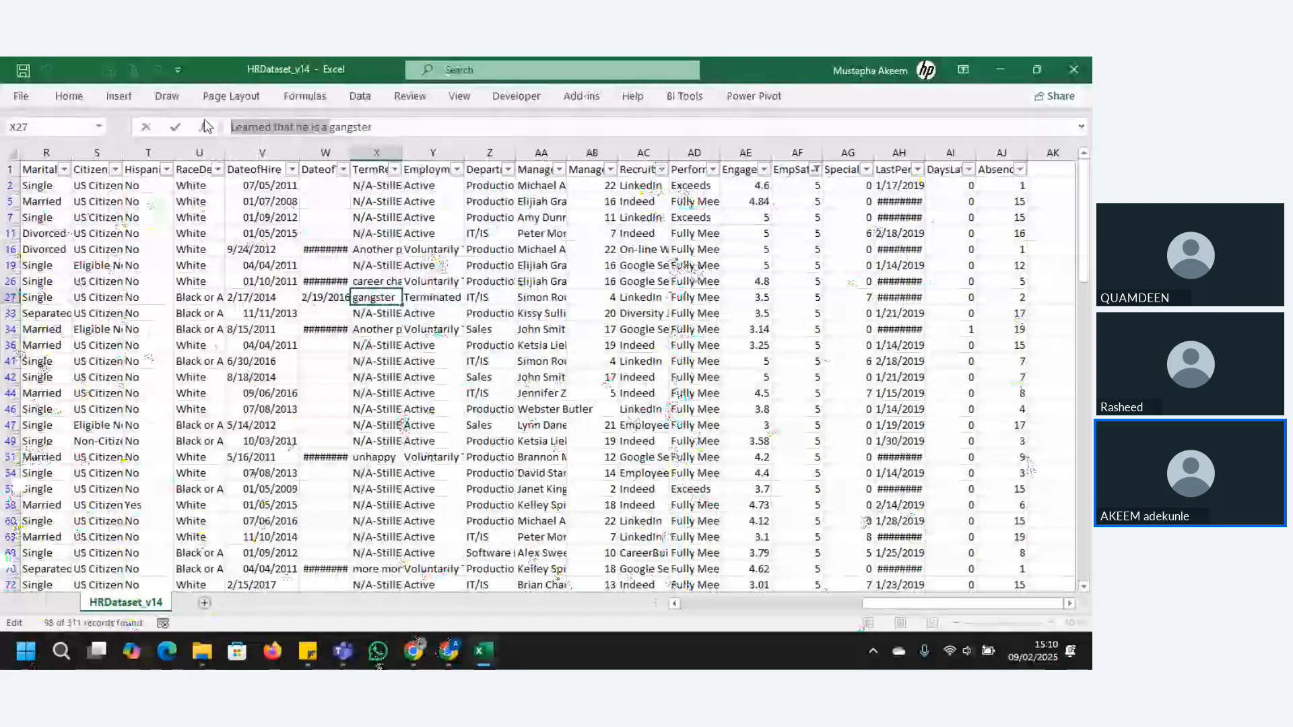
In Book2's HRDataset_v14 (2) query, replace "Learned that he is a " with an empty value in TermReason and load the query back
{"action": "left_click", "coordinate": [327, 564]}
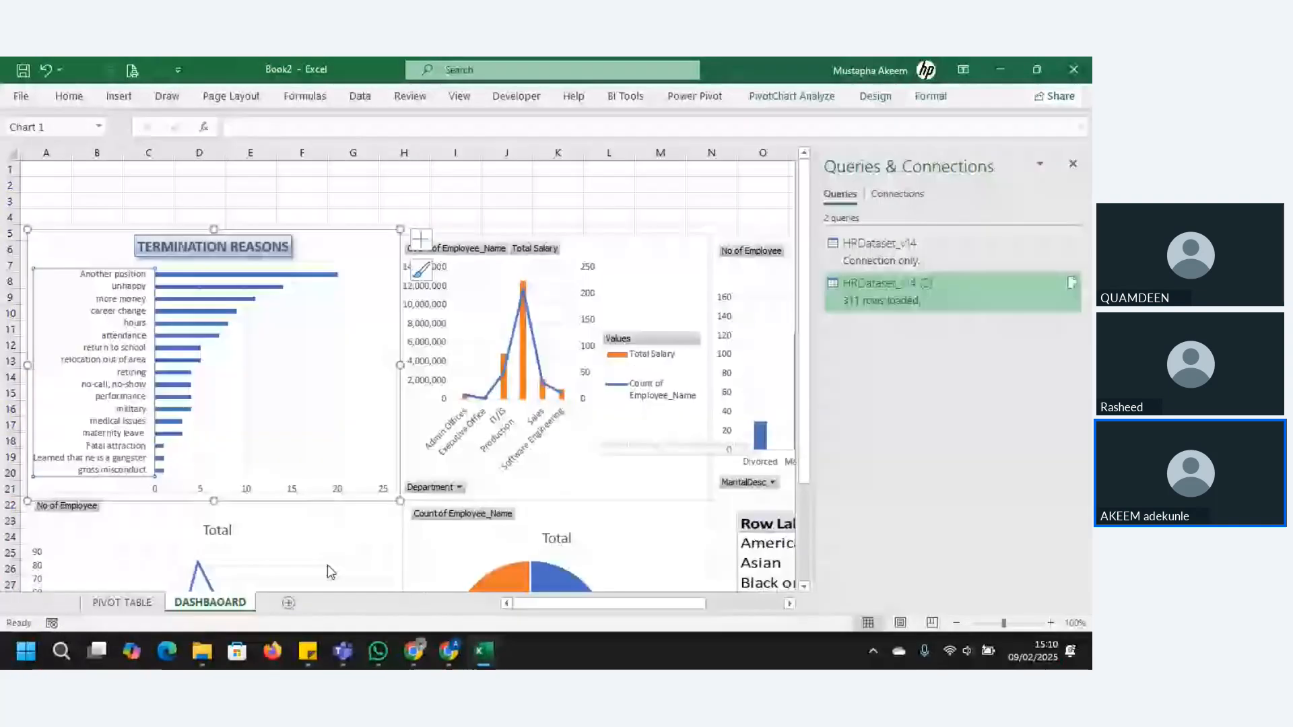
{"action": "left_click", "coordinate": [123, 603]}
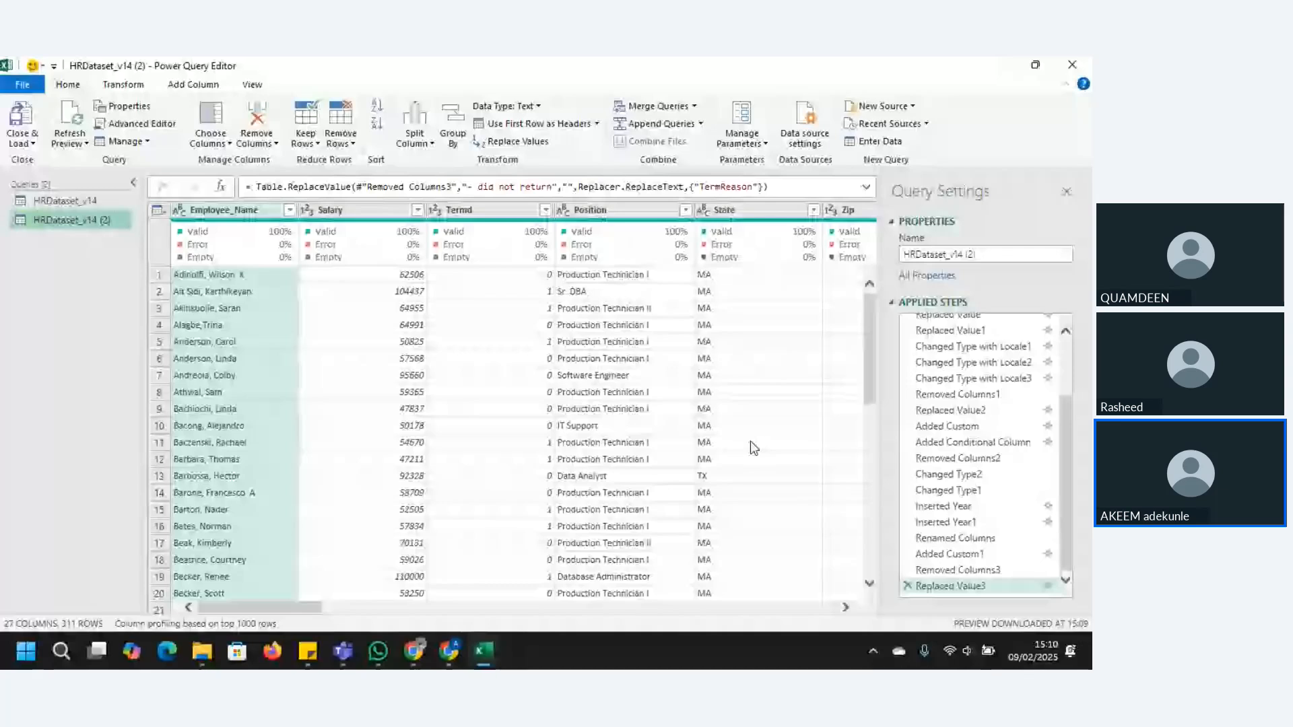
{"action": "left_click_drag", "start_coordinate": [289, 607], "coordinate": [551, 604]}
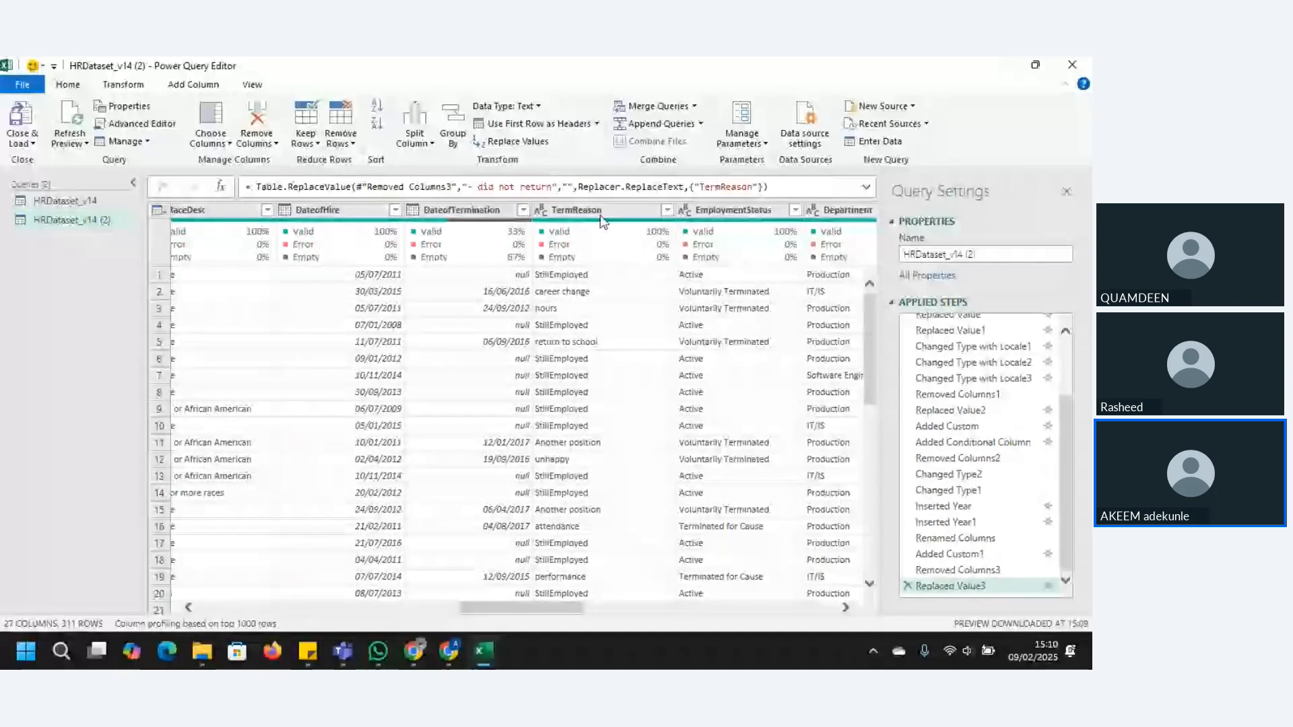
{"action": "left_click", "coordinate": [601, 216]}
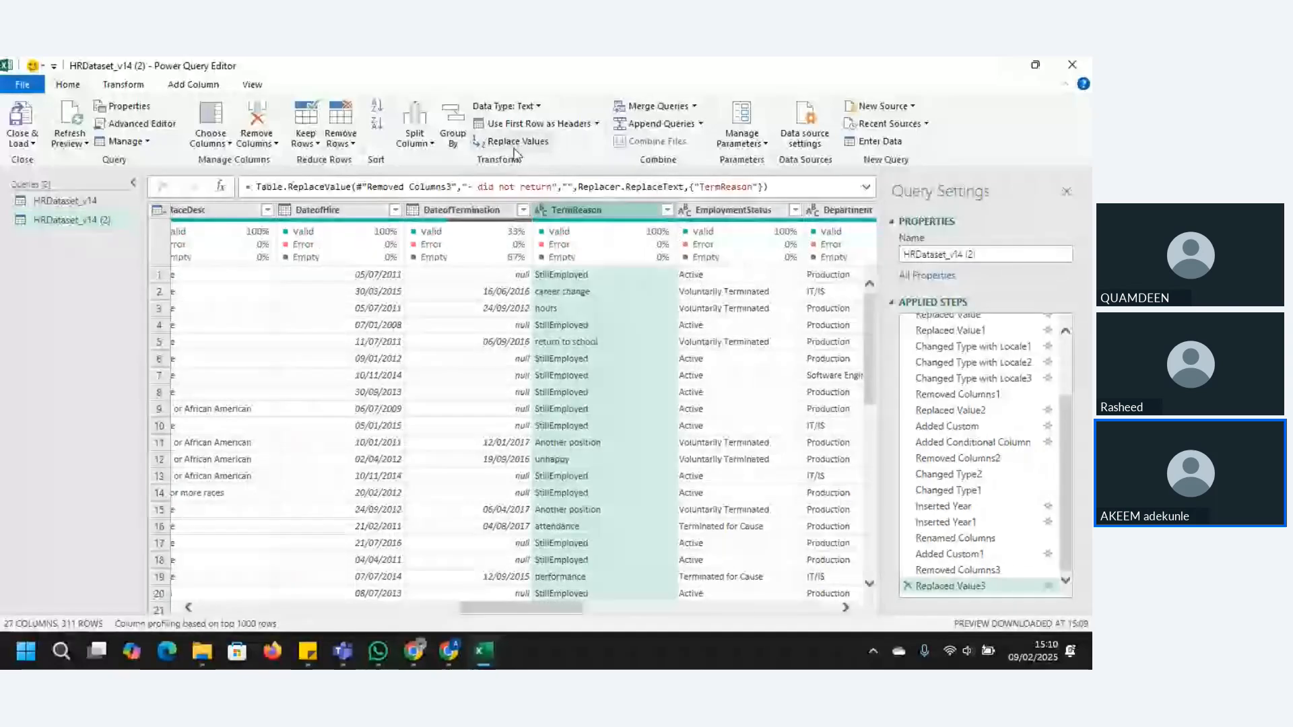
{"action": "left_click", "coordinate": [513, 142]}
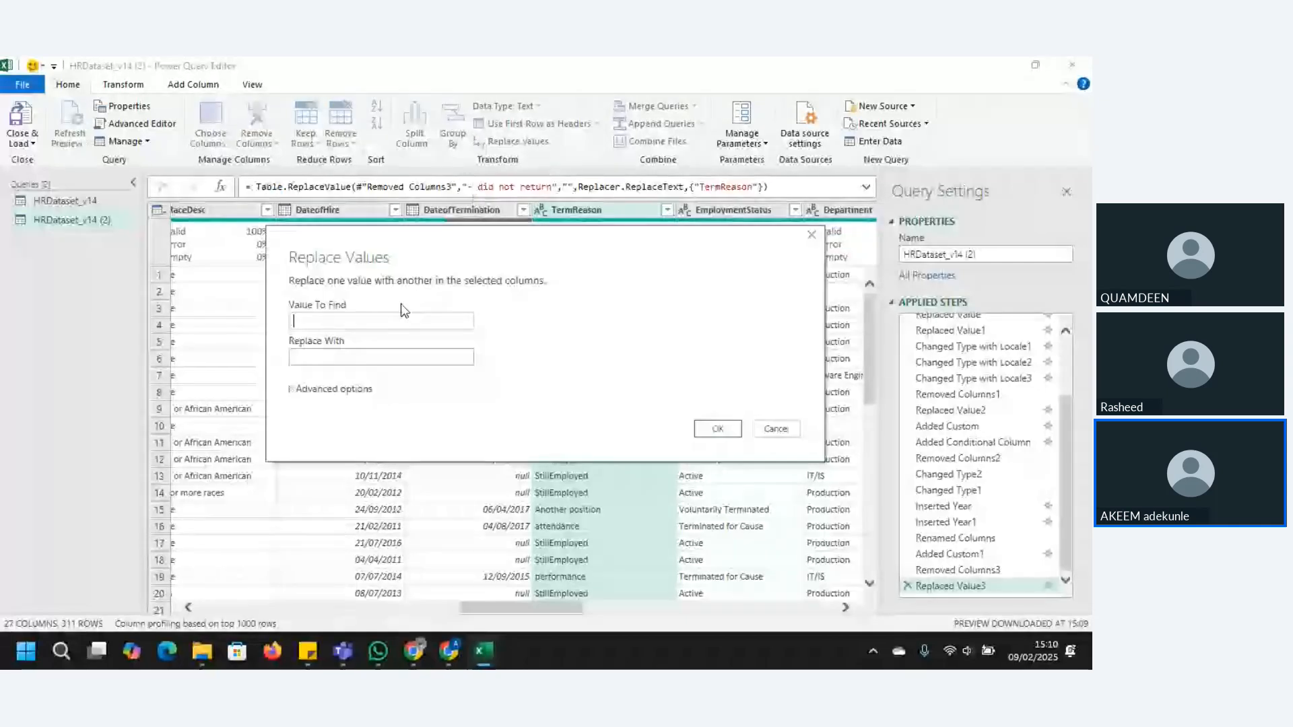
{"action": "type", "text": "Learned that he is a"}
{"action": "left_click", "coordinate": [709, 425]}
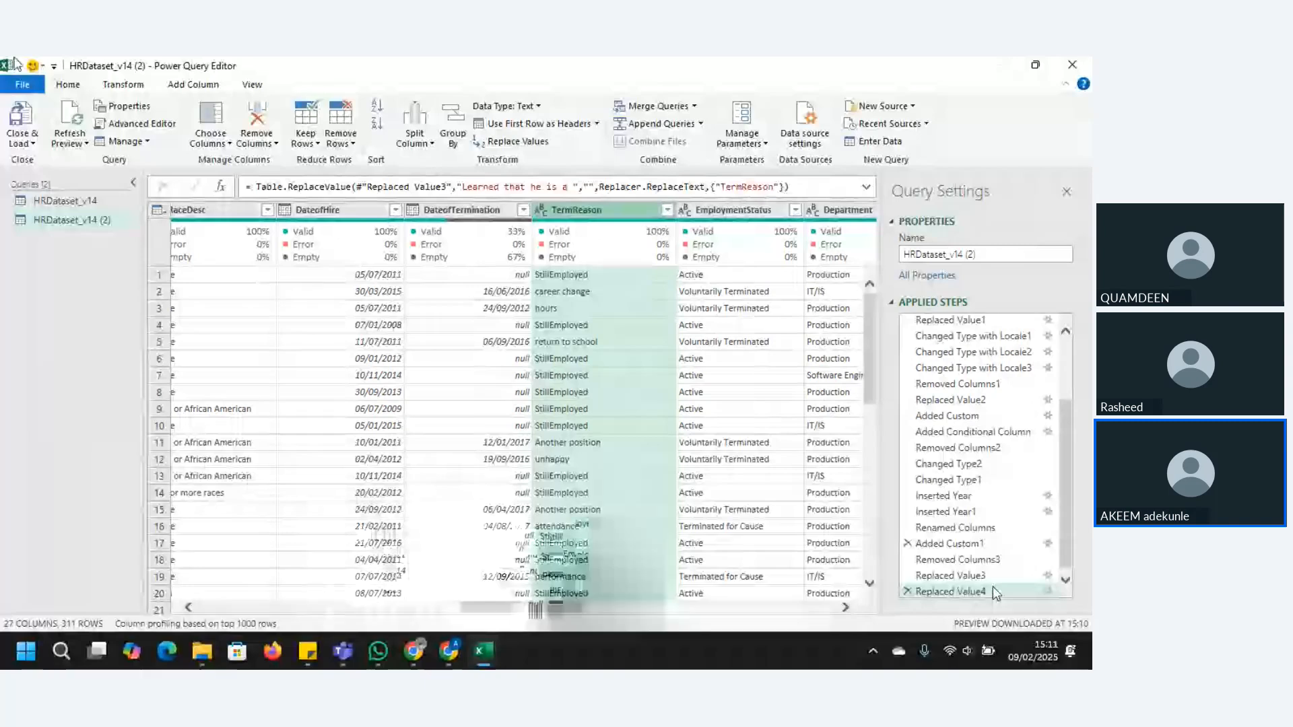
{"action": "left_click", "coordinate": [19, 138]}
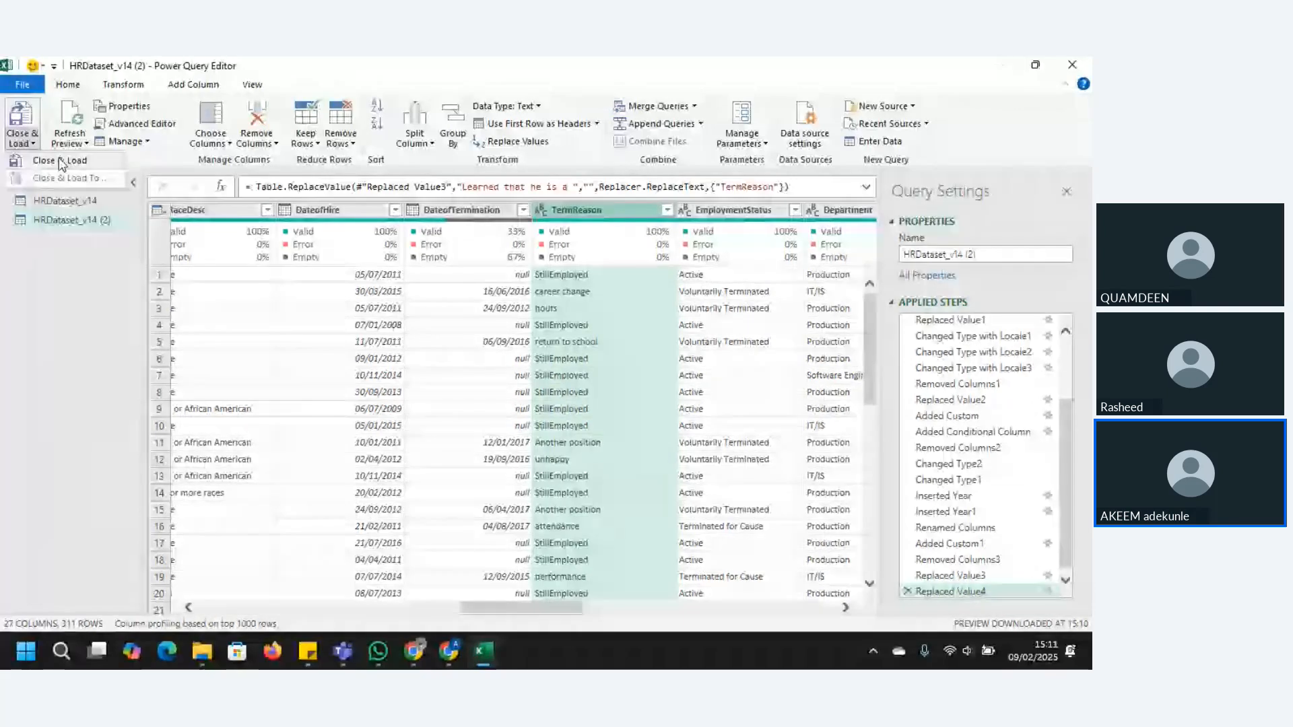
{"action": "left_click", "coordinate": [62, 162]}
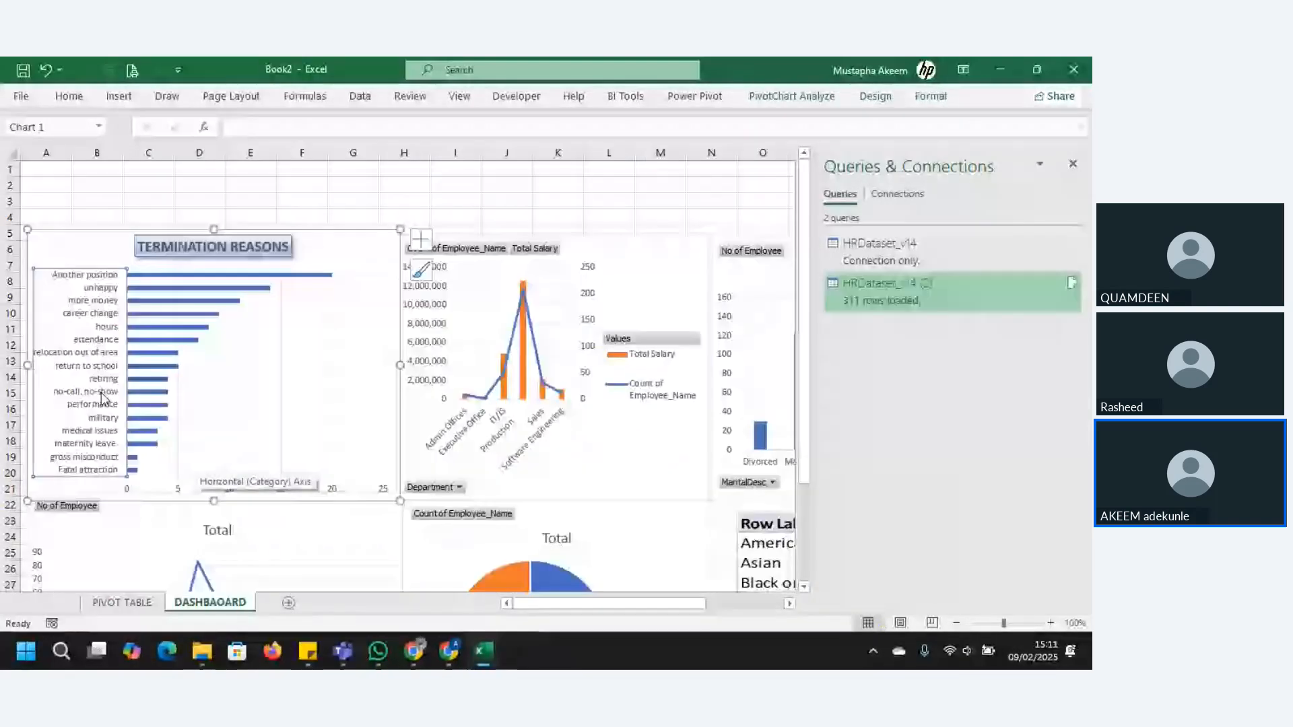
Include gangster in the termination reasons PivotTable's TermReason filter and return to the dashboard sheet
{"action": "left_click", "coordinate": [144, 608]}
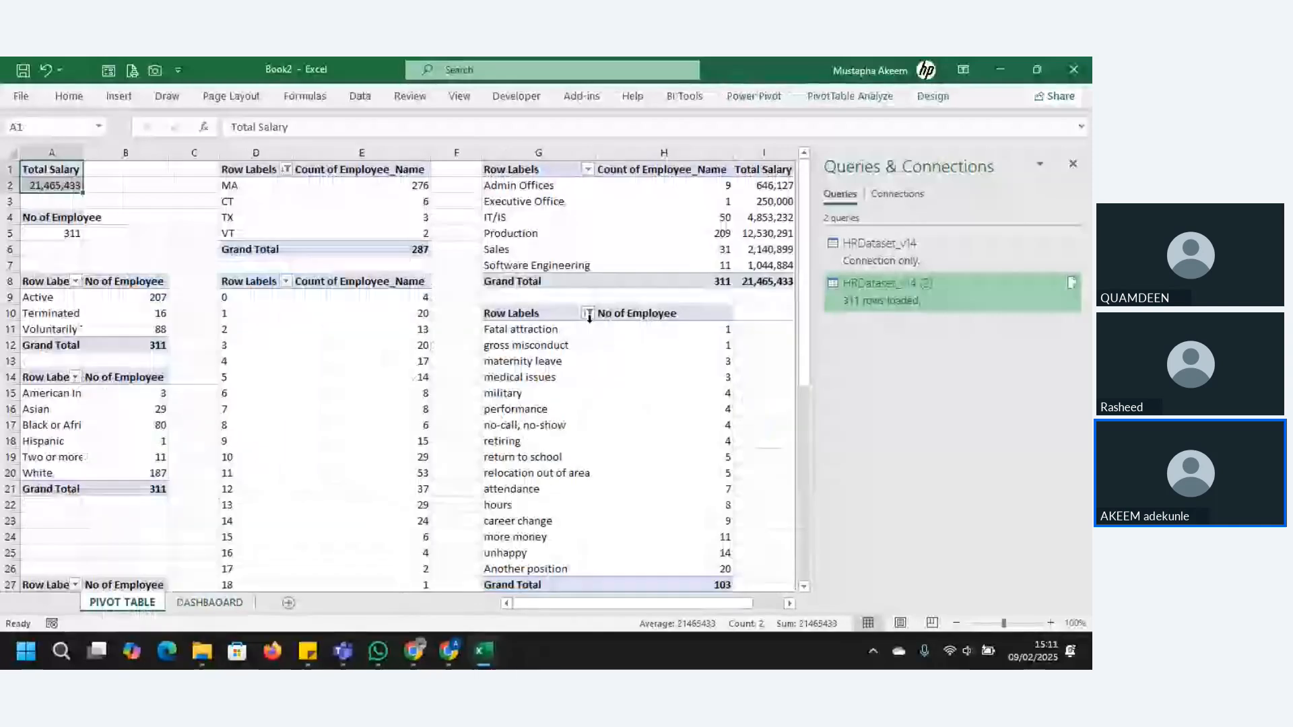
{"action": "left_click", "coordinate": [588, 313]}
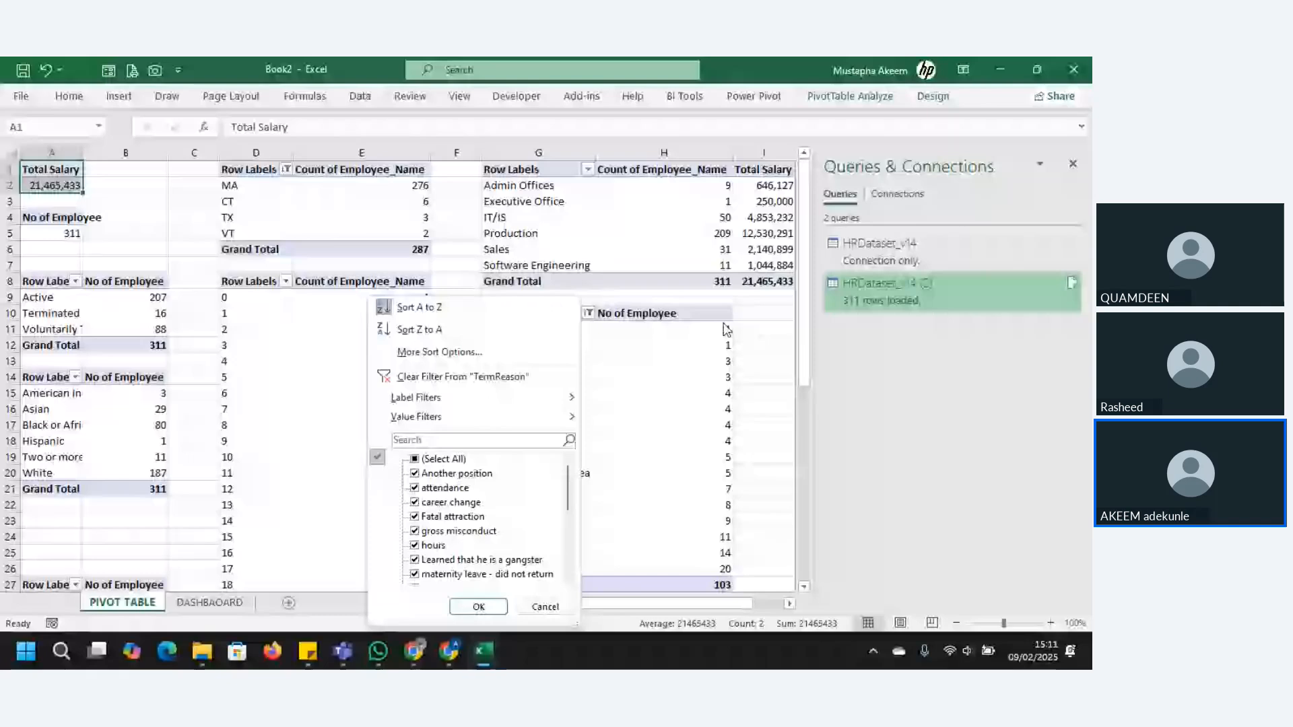
{"action": "left_click_drag", "start_coordinate": [574, 487], "coordinate": [568, 540]}
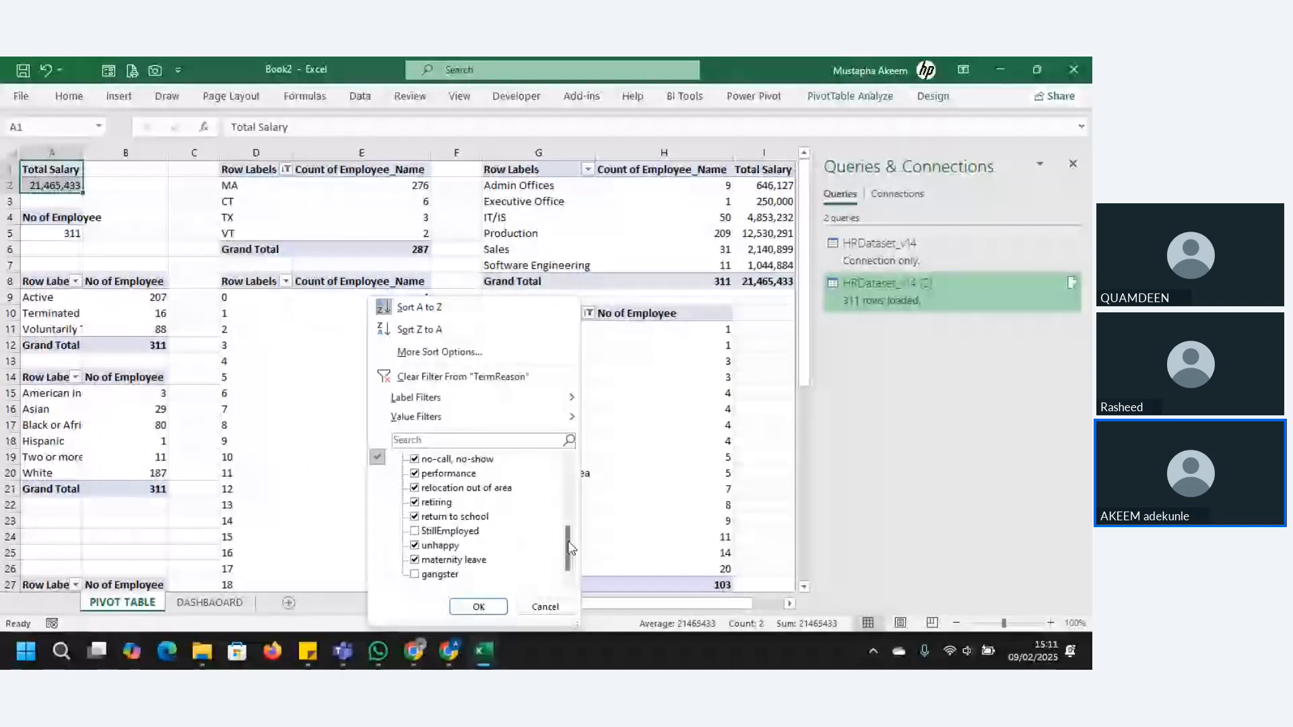
{"action": "left_click", "coordinate": [415, 575]}
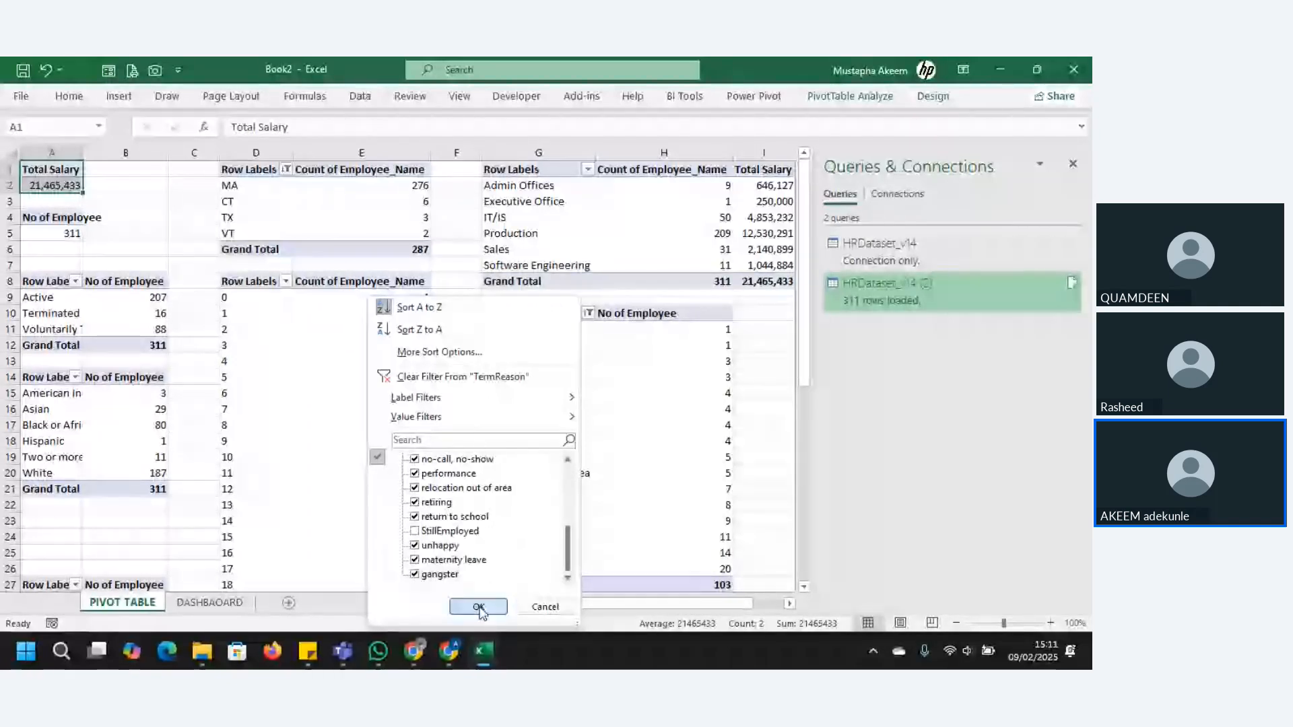
{"action": "left_click", "coordinate": [479, 607]}
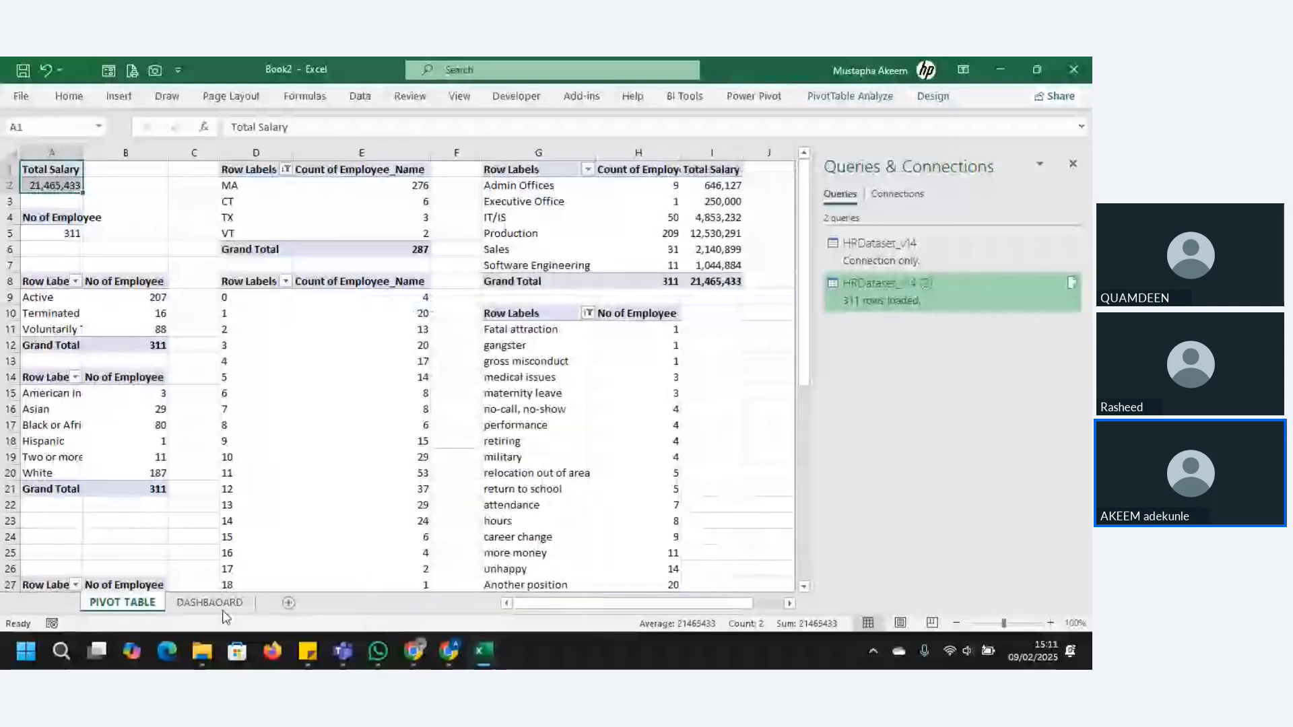
{"action": "left_click", "coordinate": [191, 602]}
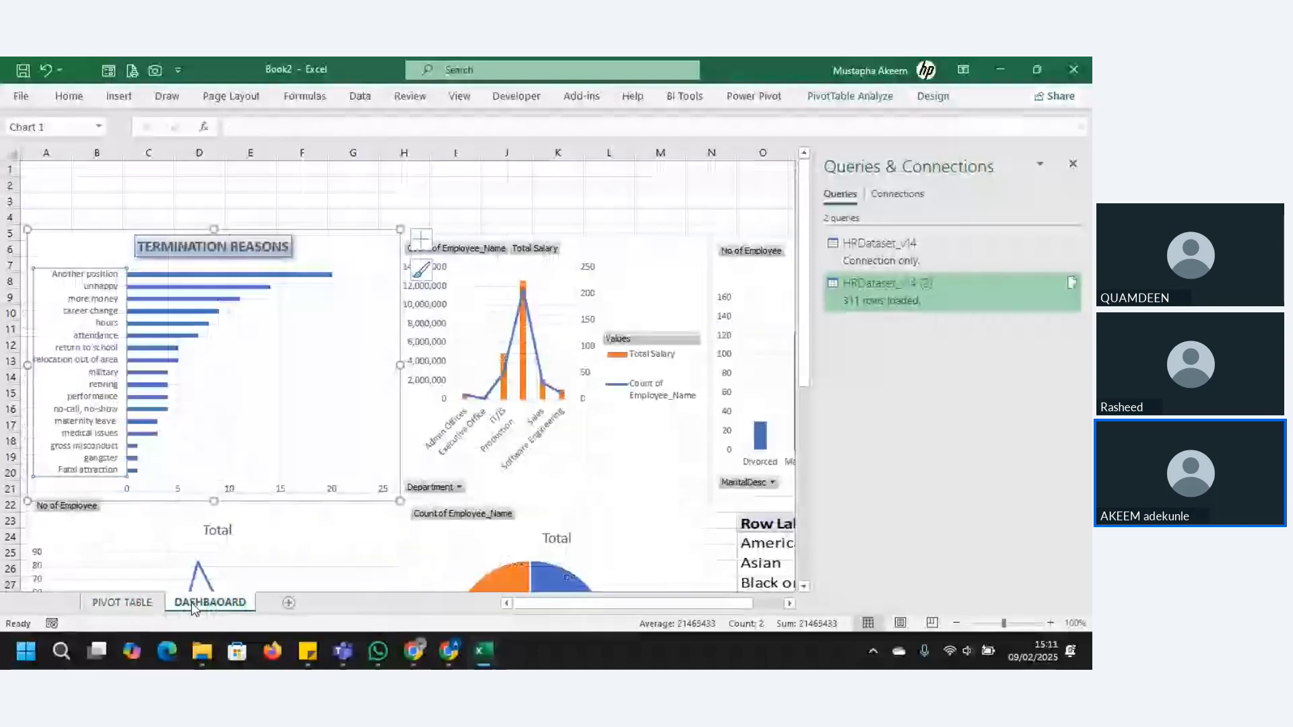
Remove the vertical gridlines from the TERMINATION REASONS chart, leaving the Gridlines chart element off
{"action": "left_click", "coordinate": [128, 361]}
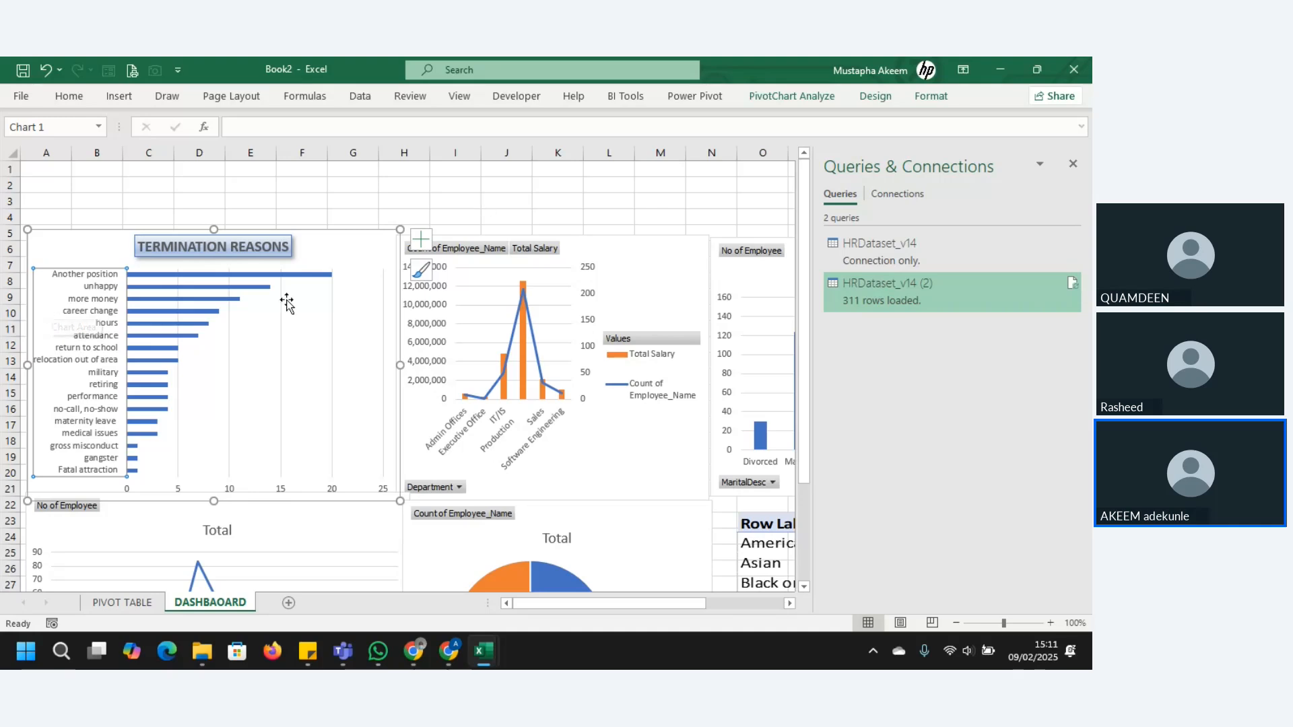
{"action": "left_click", "coordinate": [330, 261]}
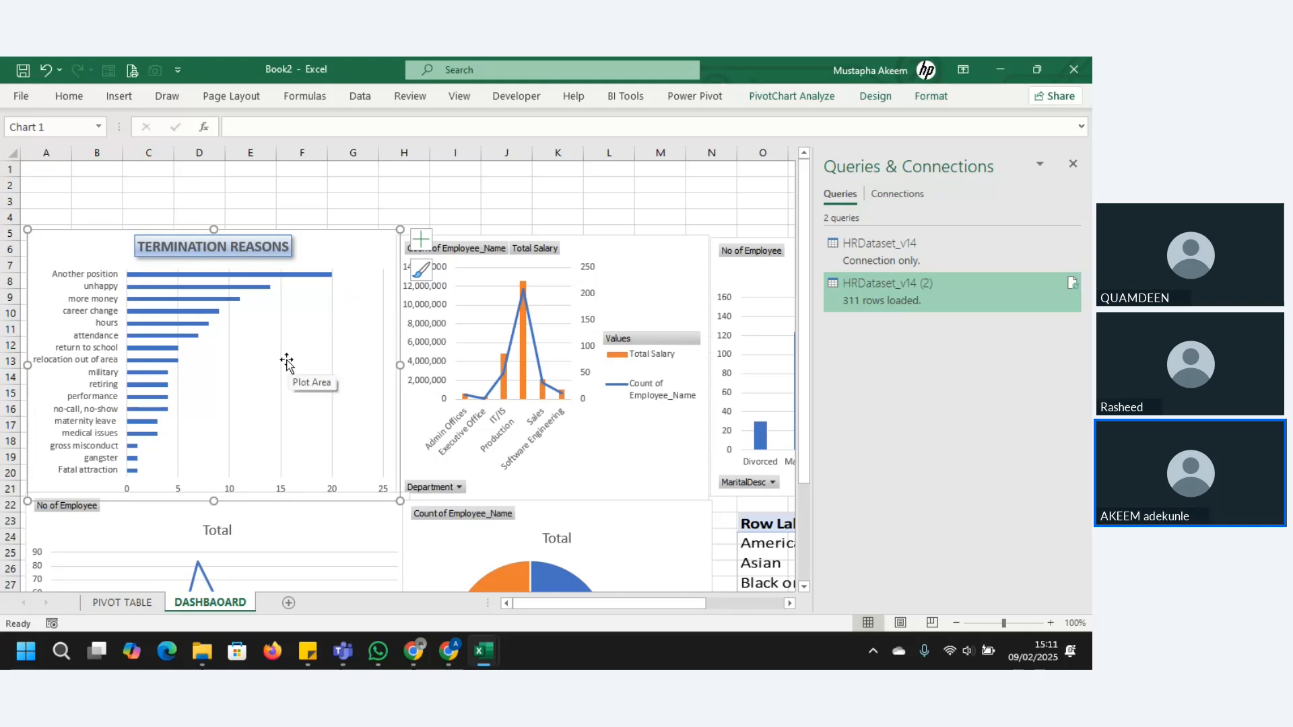
{"action": "left_click", "coordinate": [281, 355]}
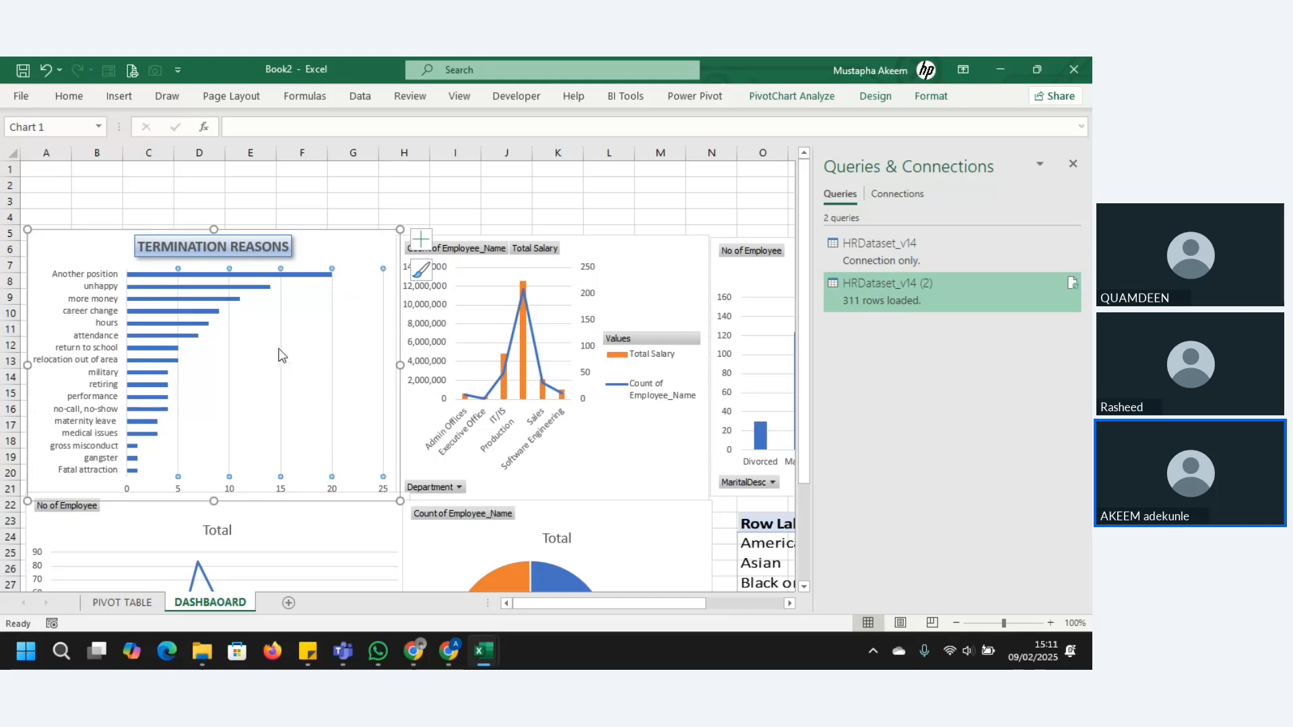
{"action": "key", "text": "Delete"}
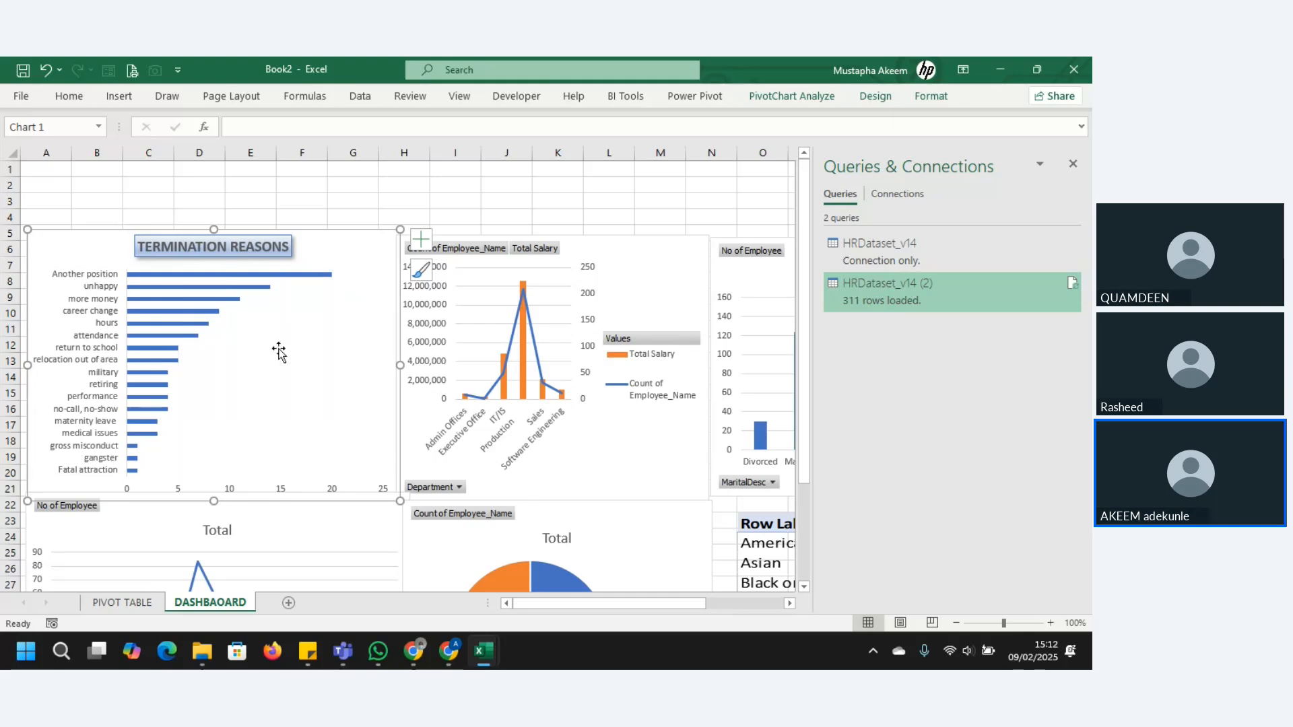
{"action": "left_click", "coordinate": [423, 242]}
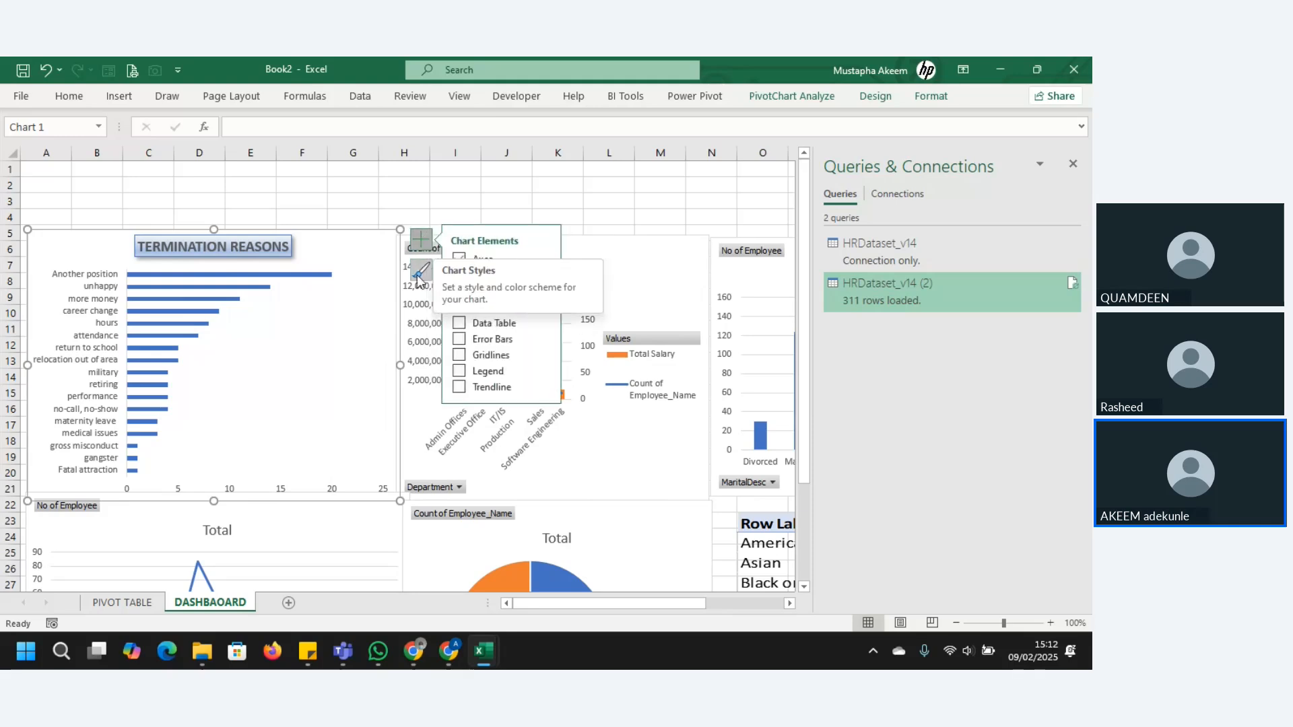
{"action": "left_click", "coordinate": [460, 356]}
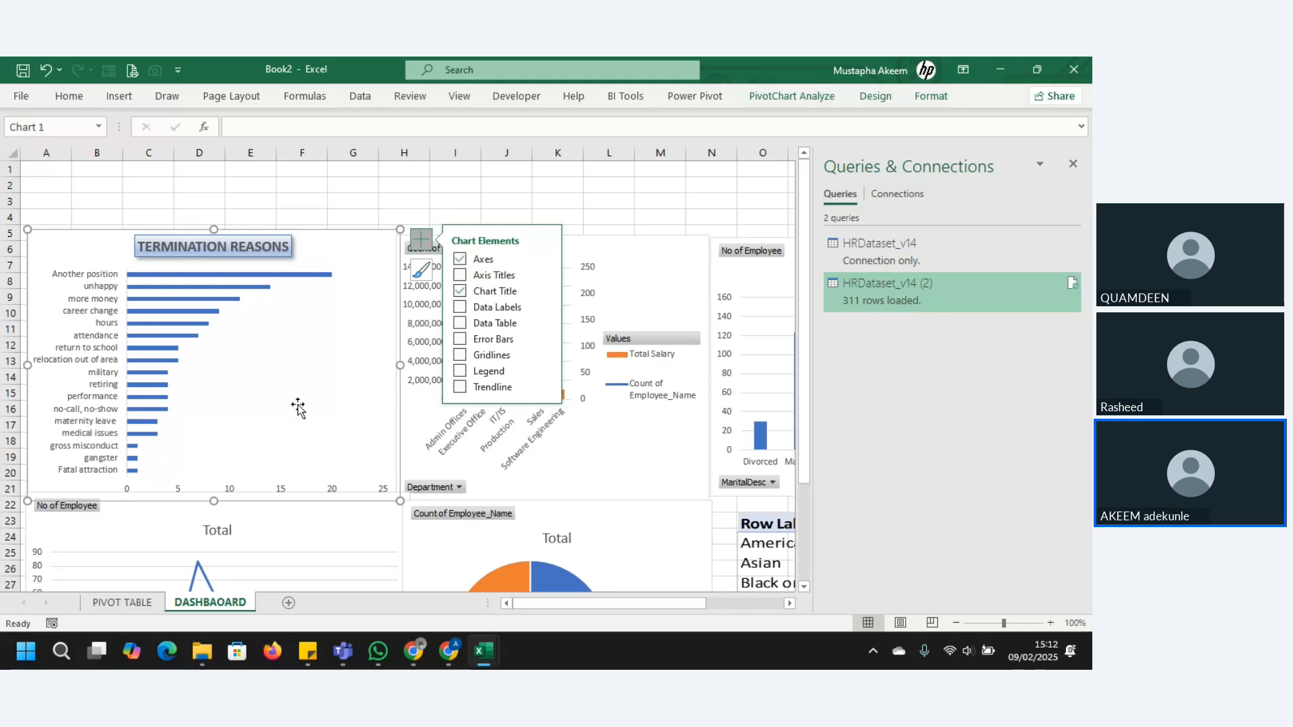
{"action": "left_click", "coordinate": [256, 363]}
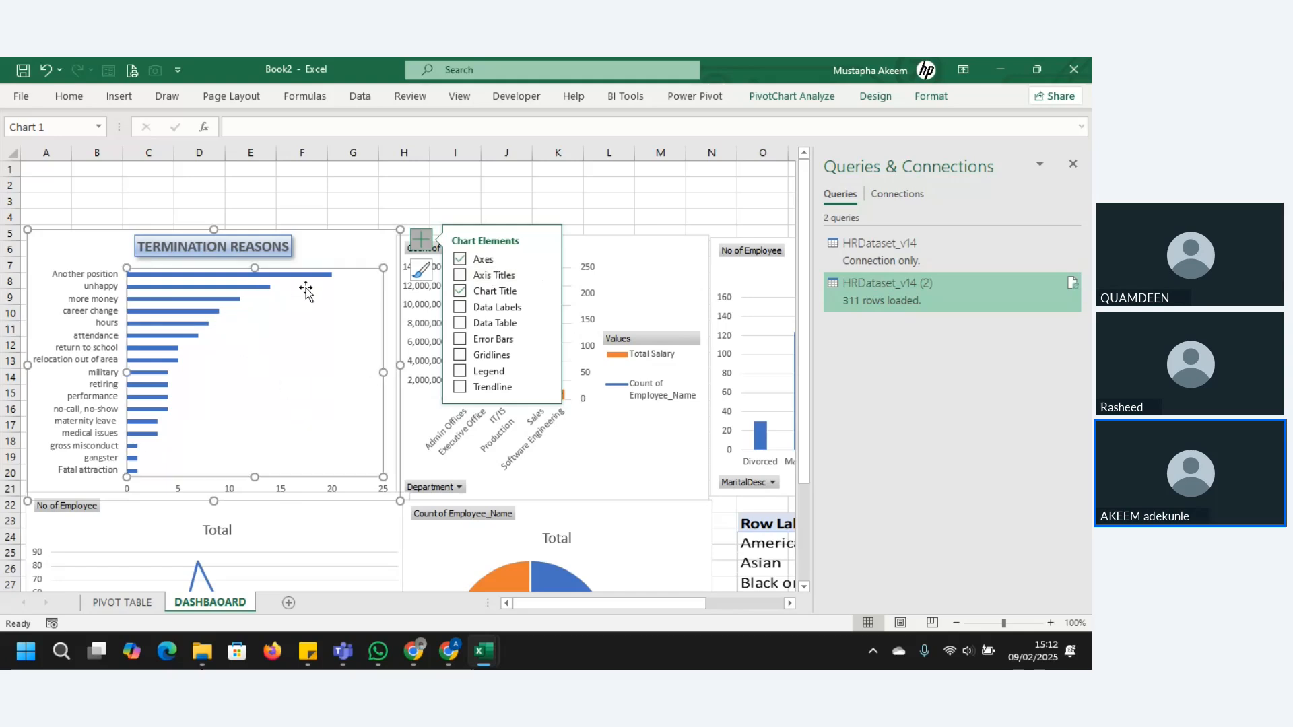
{"action": "left_click", "coordinate": [332, 261]}
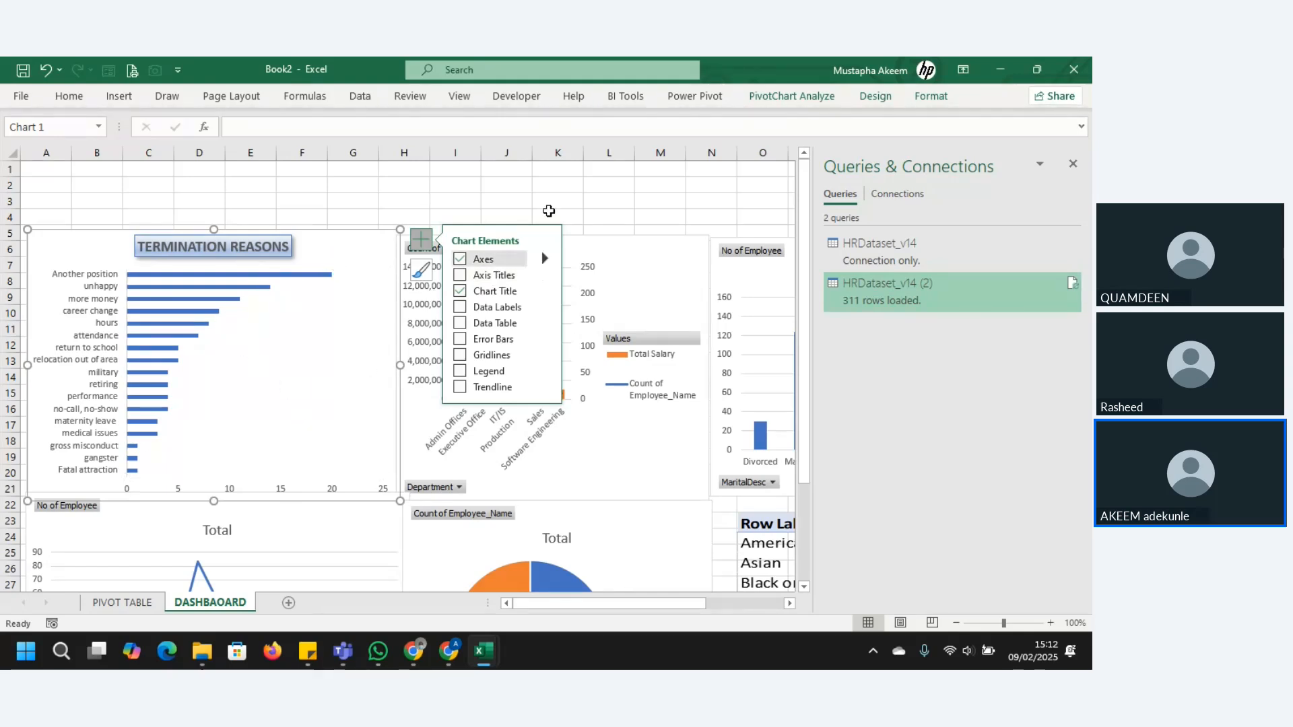
Apply the third chart style, with the grey gradient background, to the TERMINATION REASONS chart and delete its gridlines
{"action": "left_click", "coordinate": [924, 98]}
{"action": "left_click", "coordinate": [877, 97]}
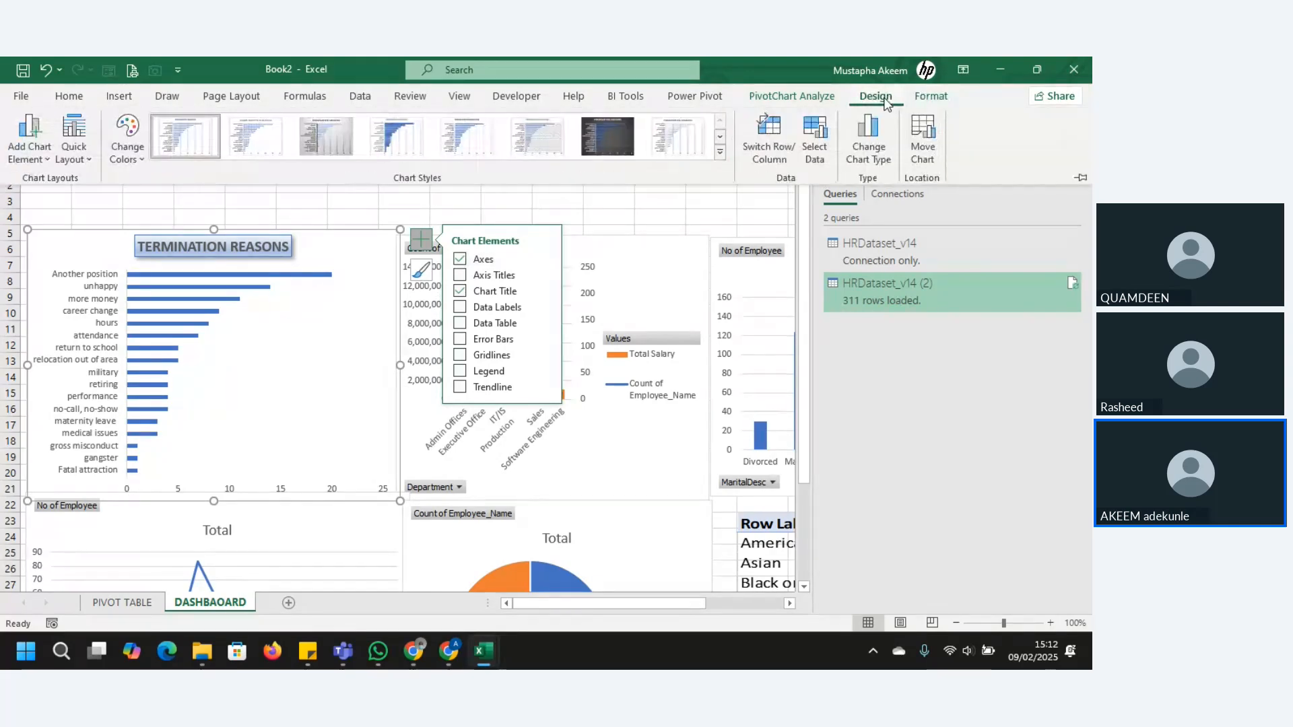
{"action": "left_click", "coordinate": [721, 152]}
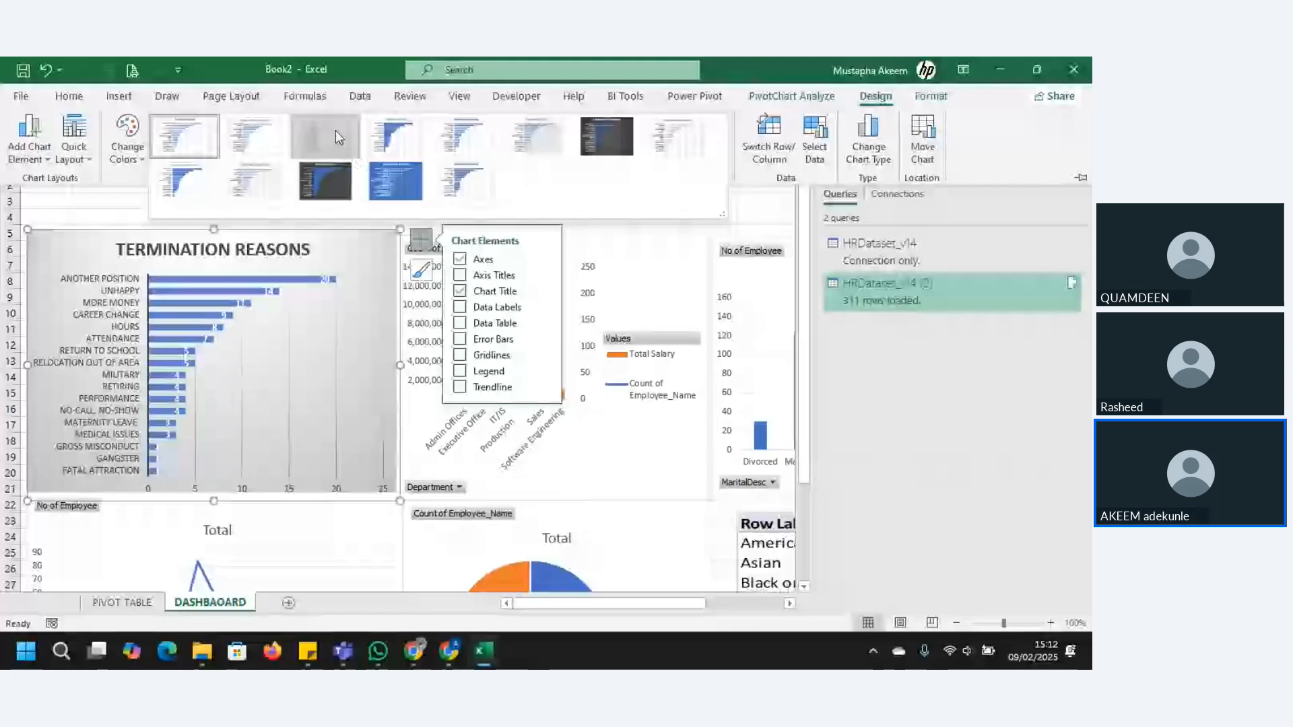
{"action": "left_click", "coordinate": [336, 133]}
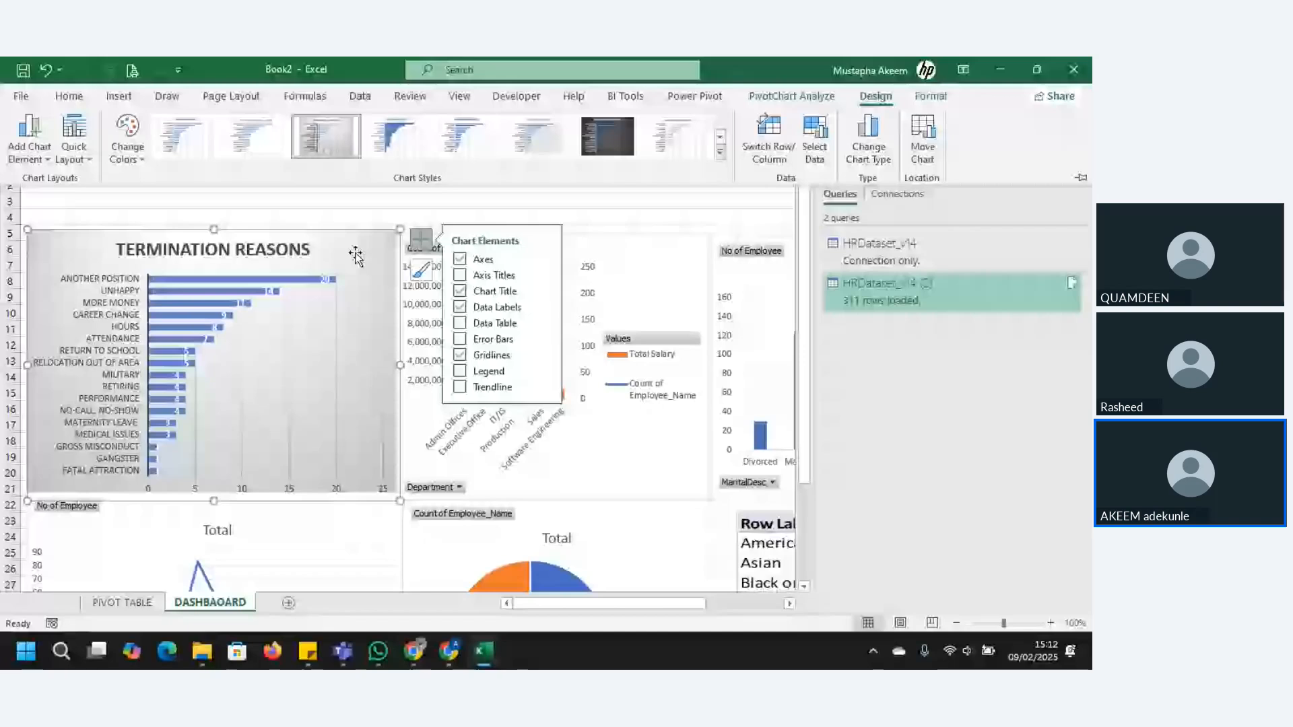
{"action": "left_click", "coordinate": [355, 256]}
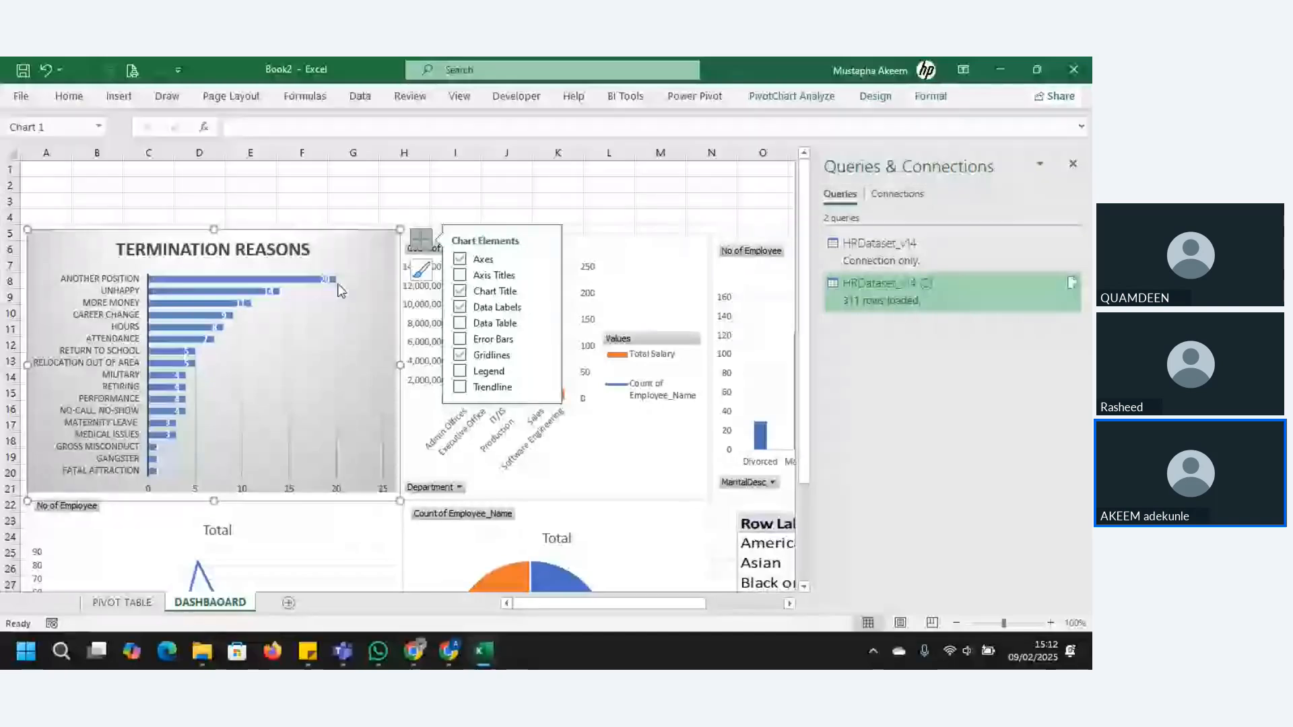
{"action": "left_click", "coordinate": [336, 357]}
{"action": "key", "text": "Delete"}
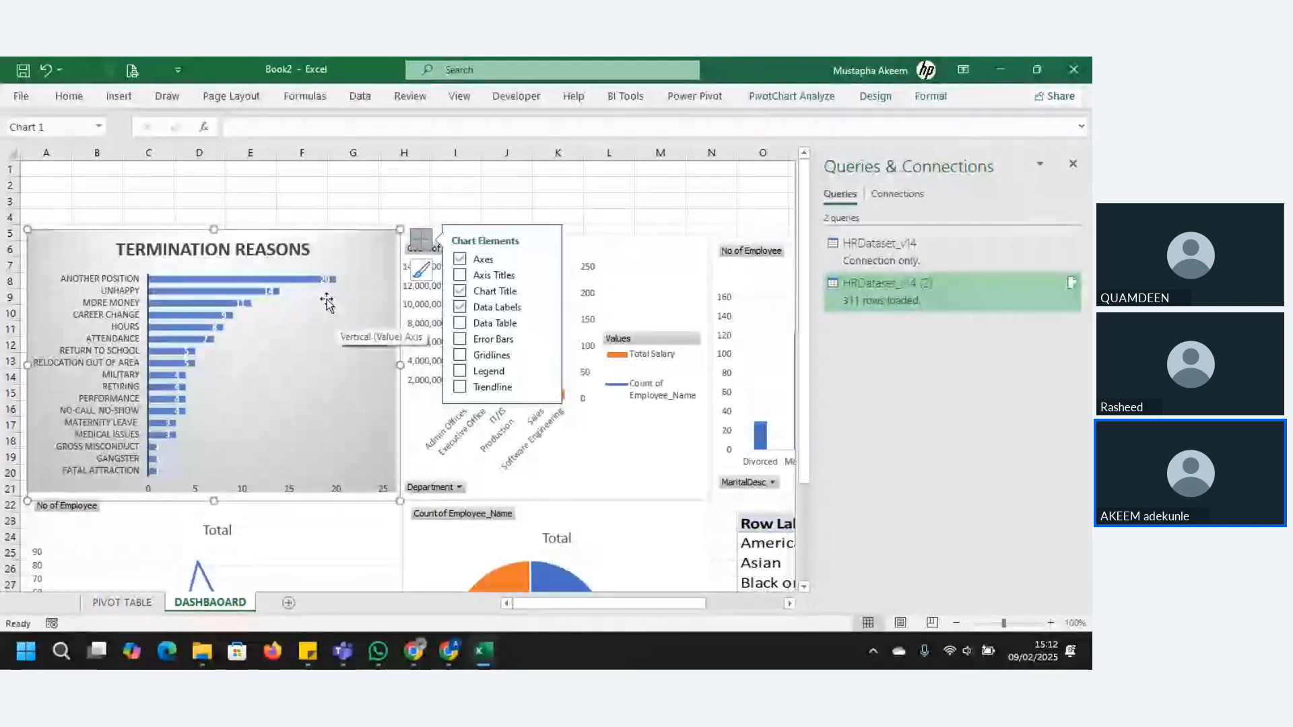
{"action": "mouse_move", "coordinate": [215, 274]}
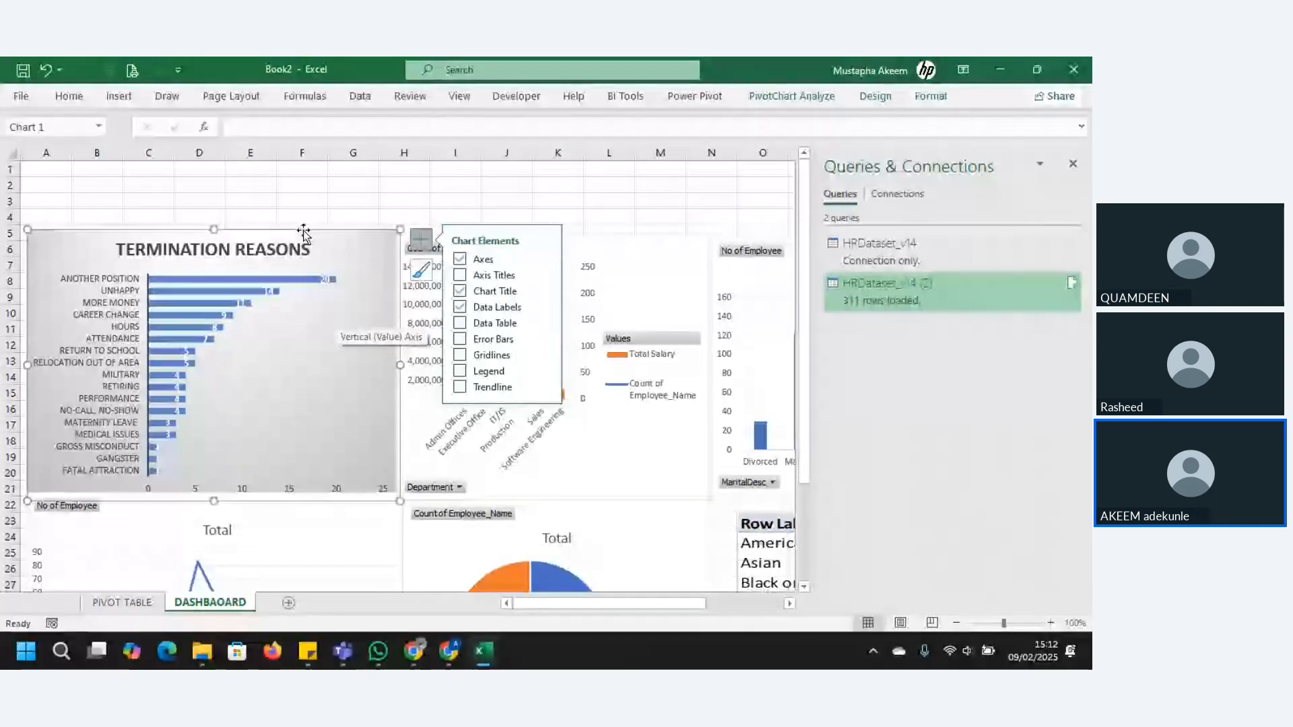
{"action": "left_click_drag", "start_coordinate": [213, 229], "coordinate": [213, 206]}
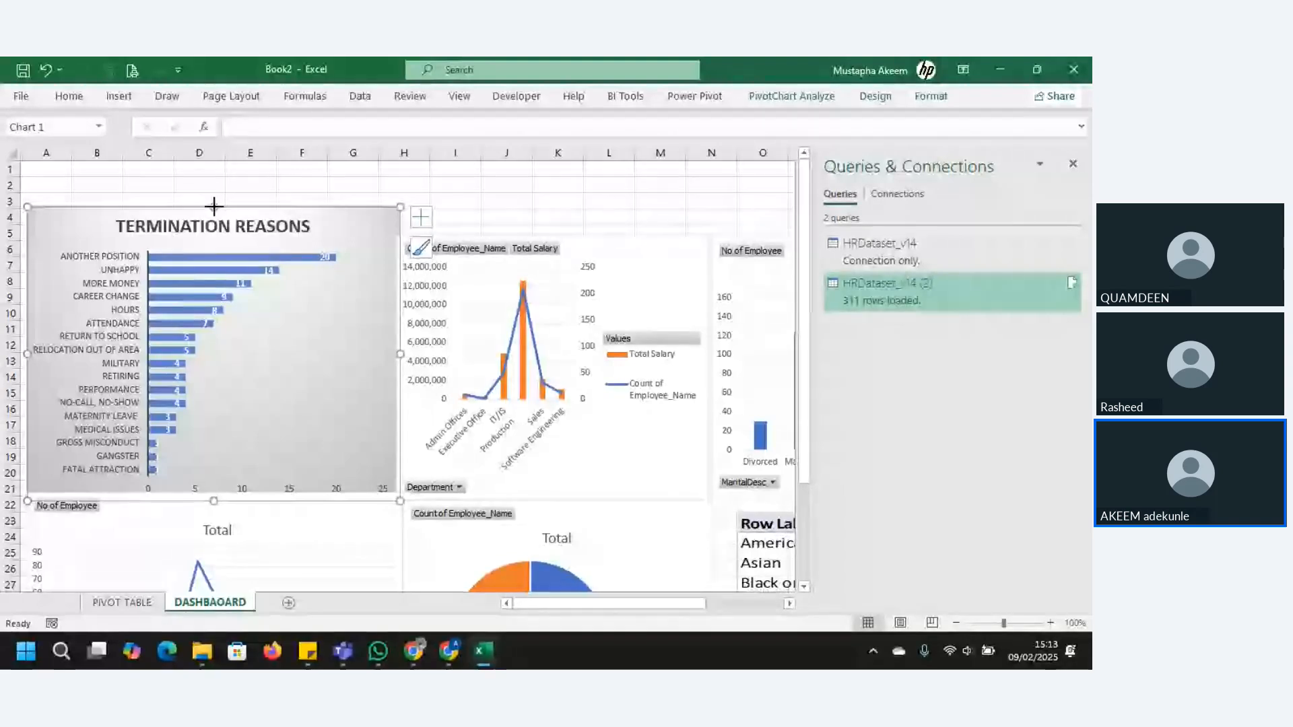
{"action": "key", "text": "ctrl+z"}
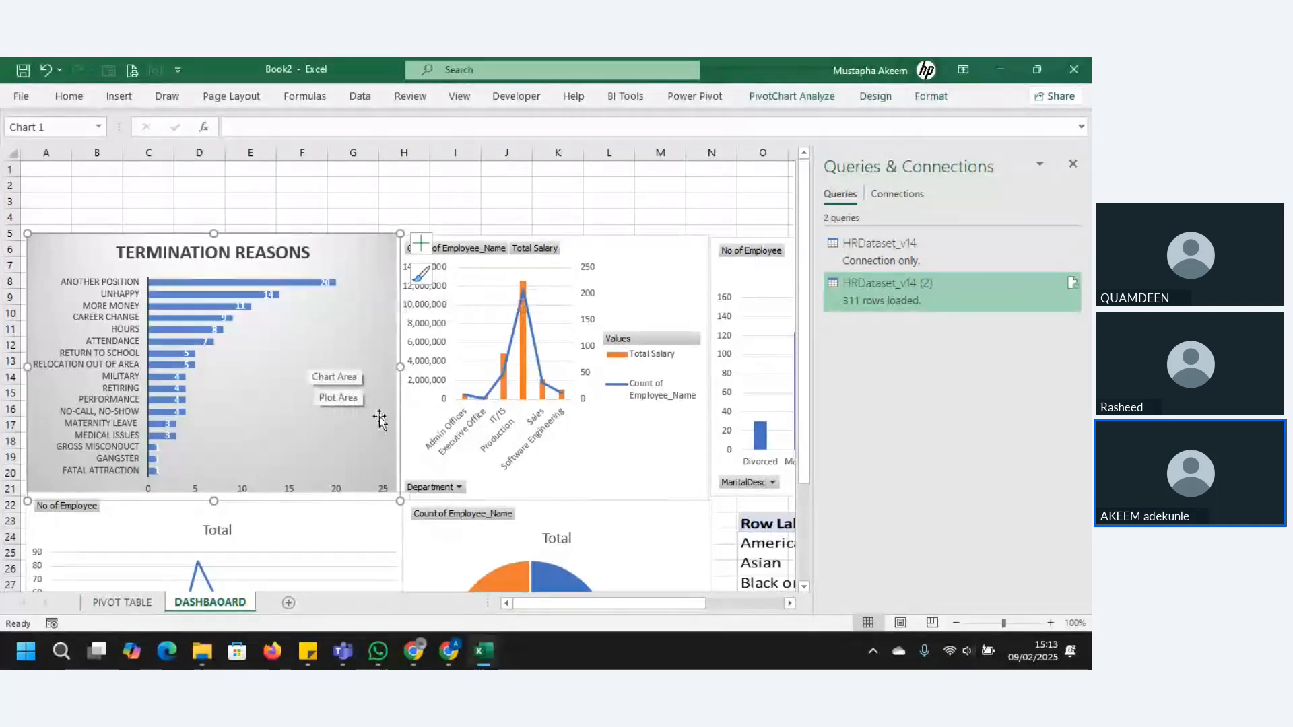
Select the whole set of data labels in the TERMINATION REASONS chart and open their formatting options
{"action": "left_click", "coordinate": [326, 288]}
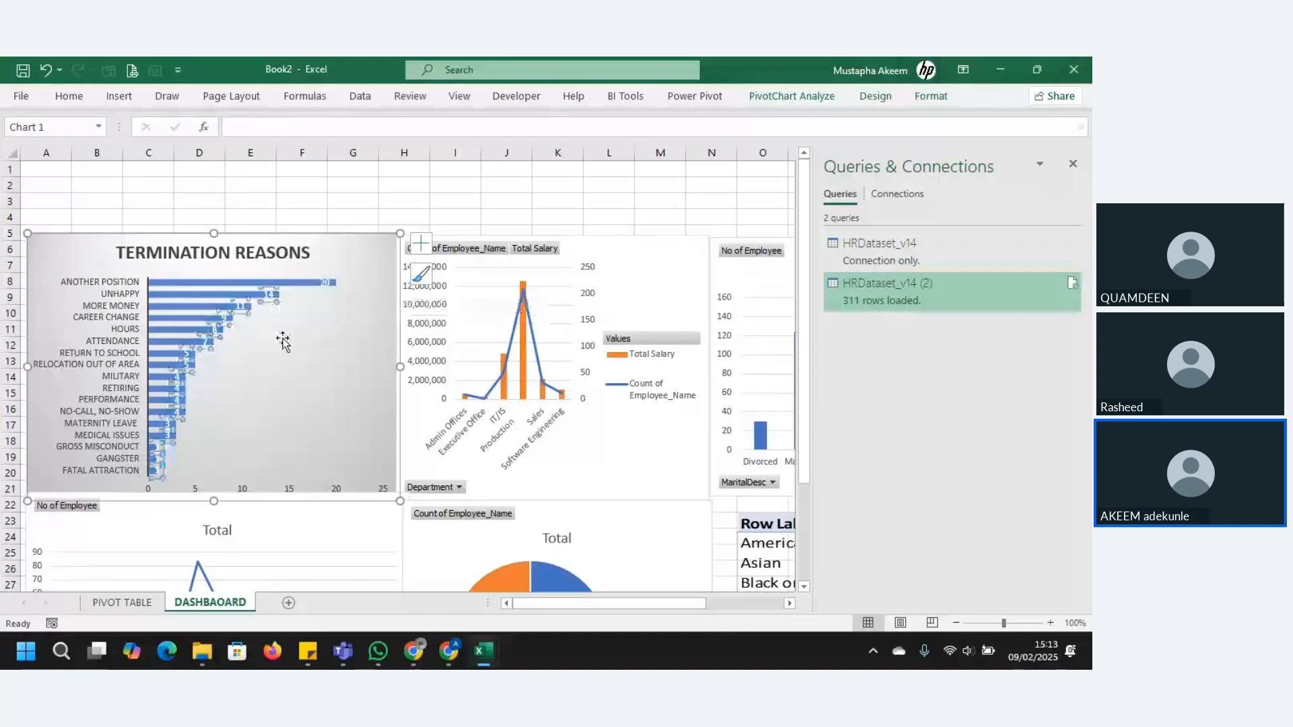
{"action": "left_click", "coordinate": [326, 281]}
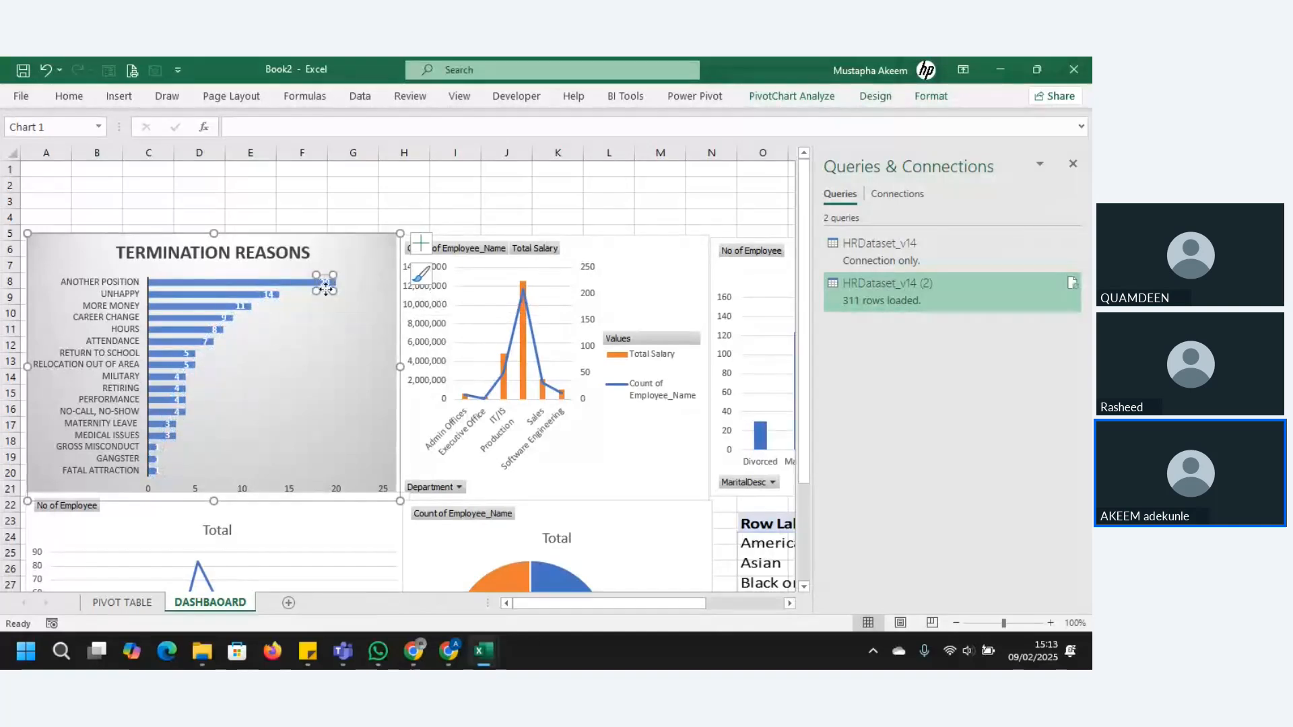
{"action": "left_click", "coordinate": [340, 323]}
{"action": "left_click", "coordinate": [326, 282]}
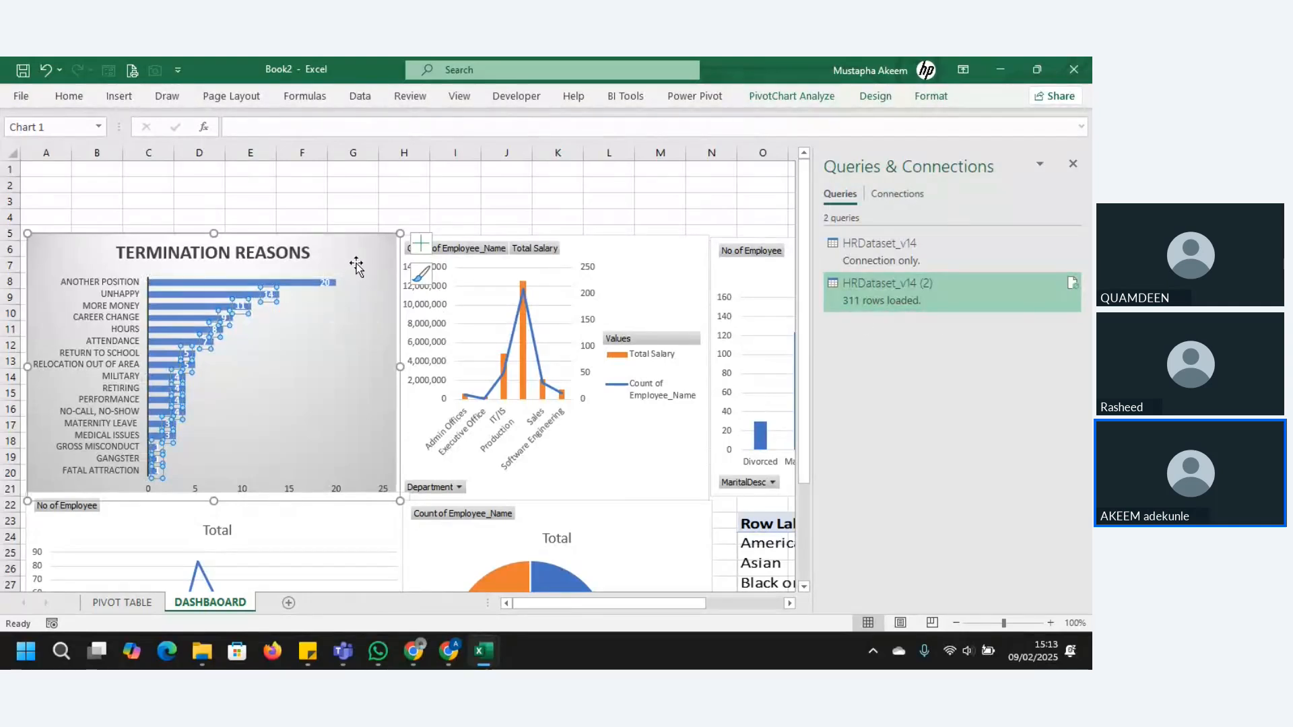
{"action": "right_click", "coordinate": [270, 295]}
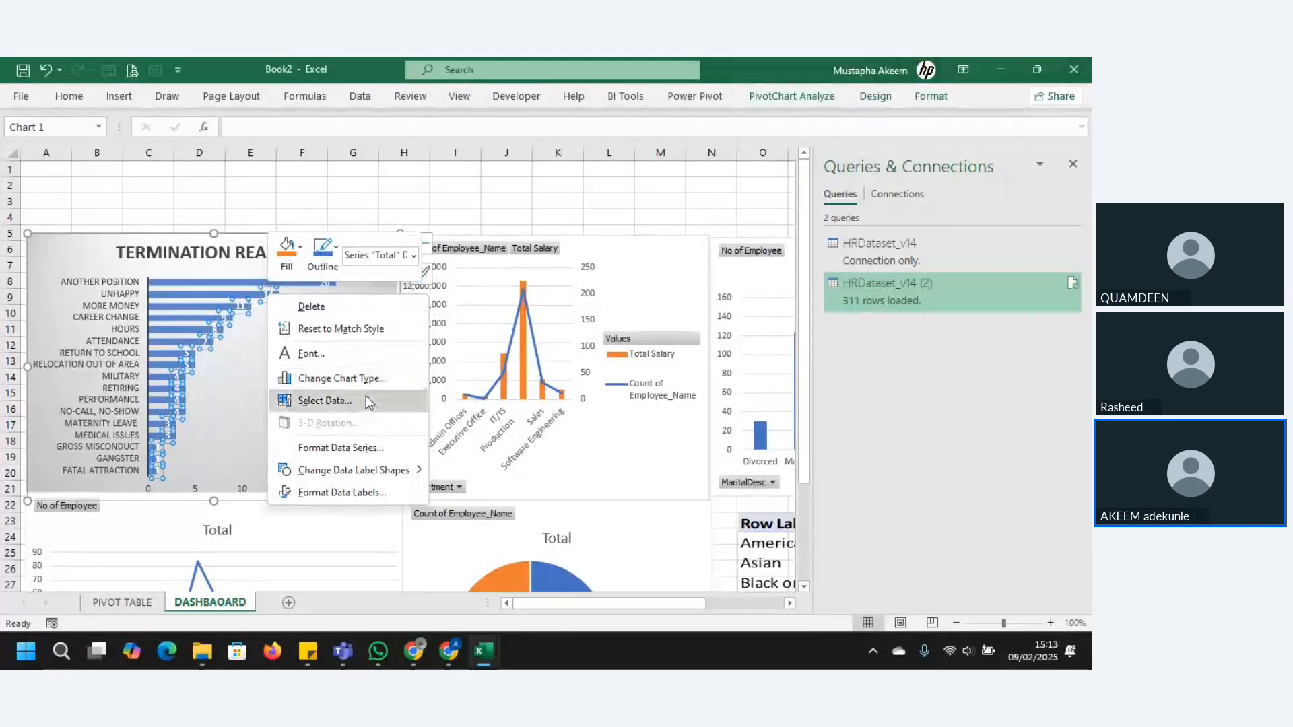
{"action": "left_click", "coordinate": [351, 493]}
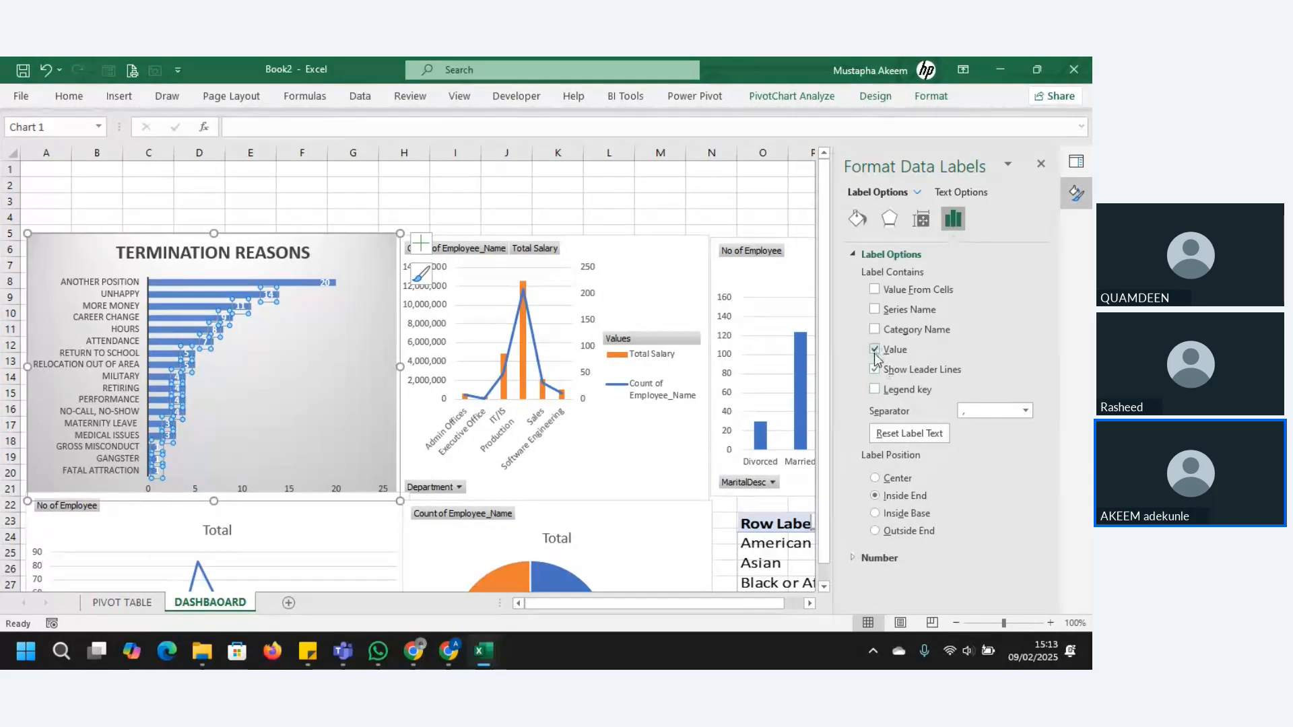
Examine the size, effects, label position and number format options for the TERMINATION REASONS data labels
{"action": "left_click", "coordinate": [922, 222]}
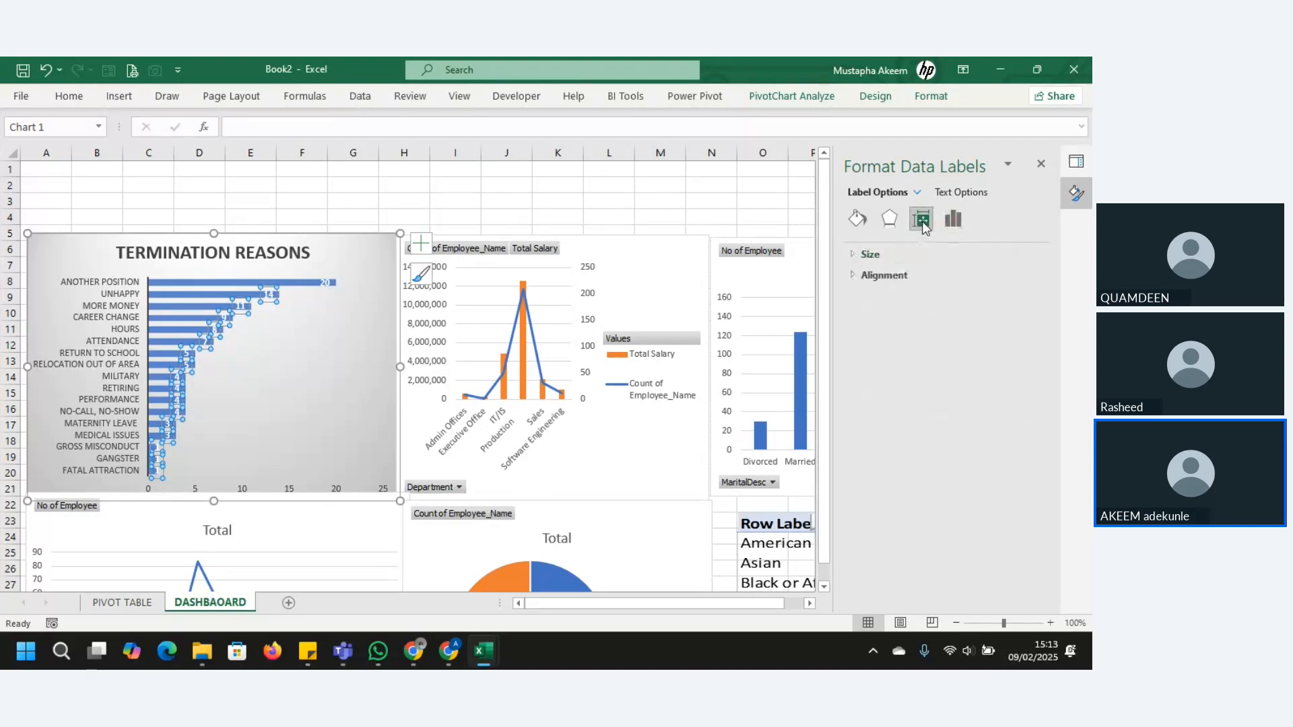
{"action": "left_click", "coordinate": [863, 255]}
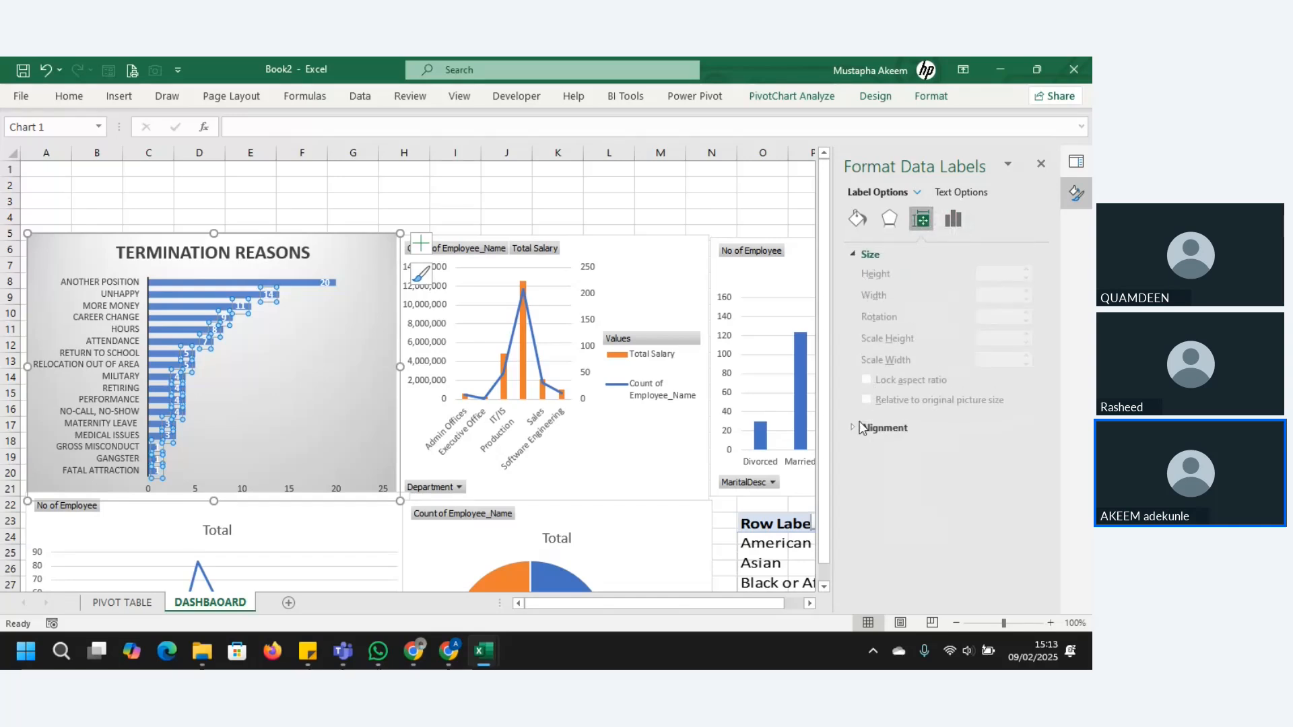
{"action": "left_click", "coordinate": [857, 220]}
{"action": "left_click", "coordinate": [890, 223]}
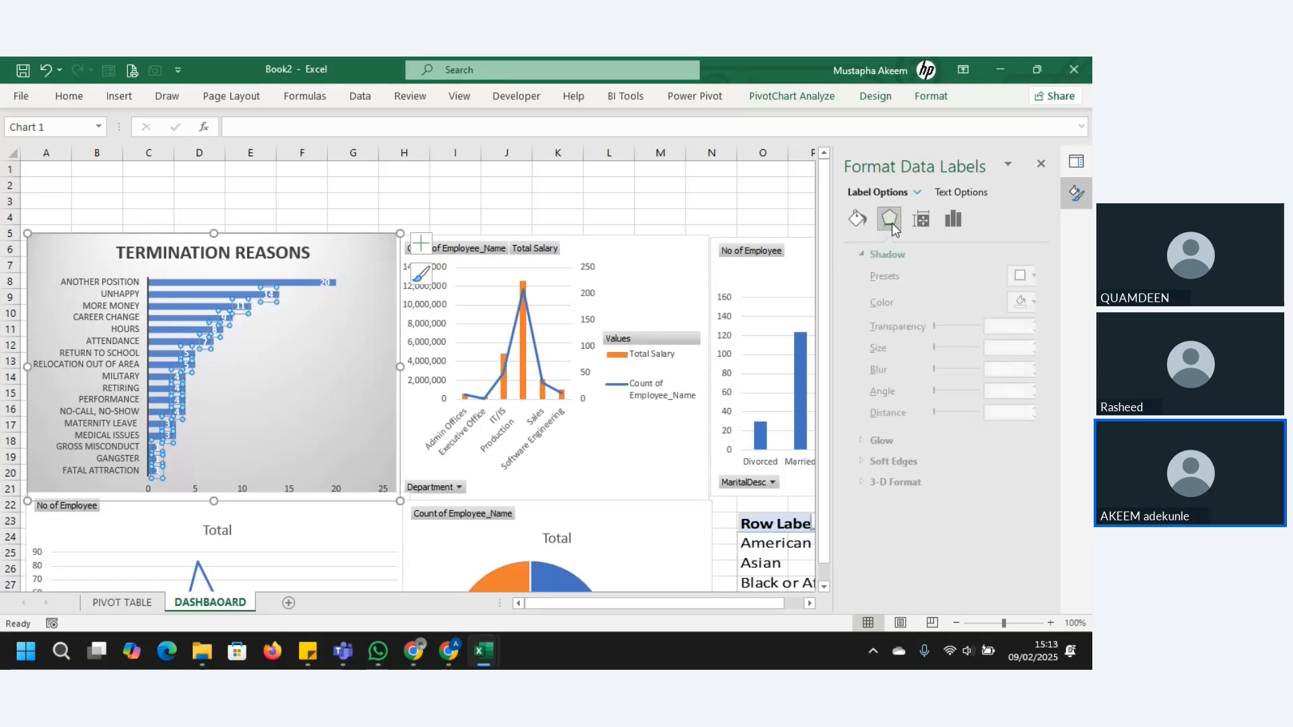
{"action": "left_click", "coordinate": [925, 225]}
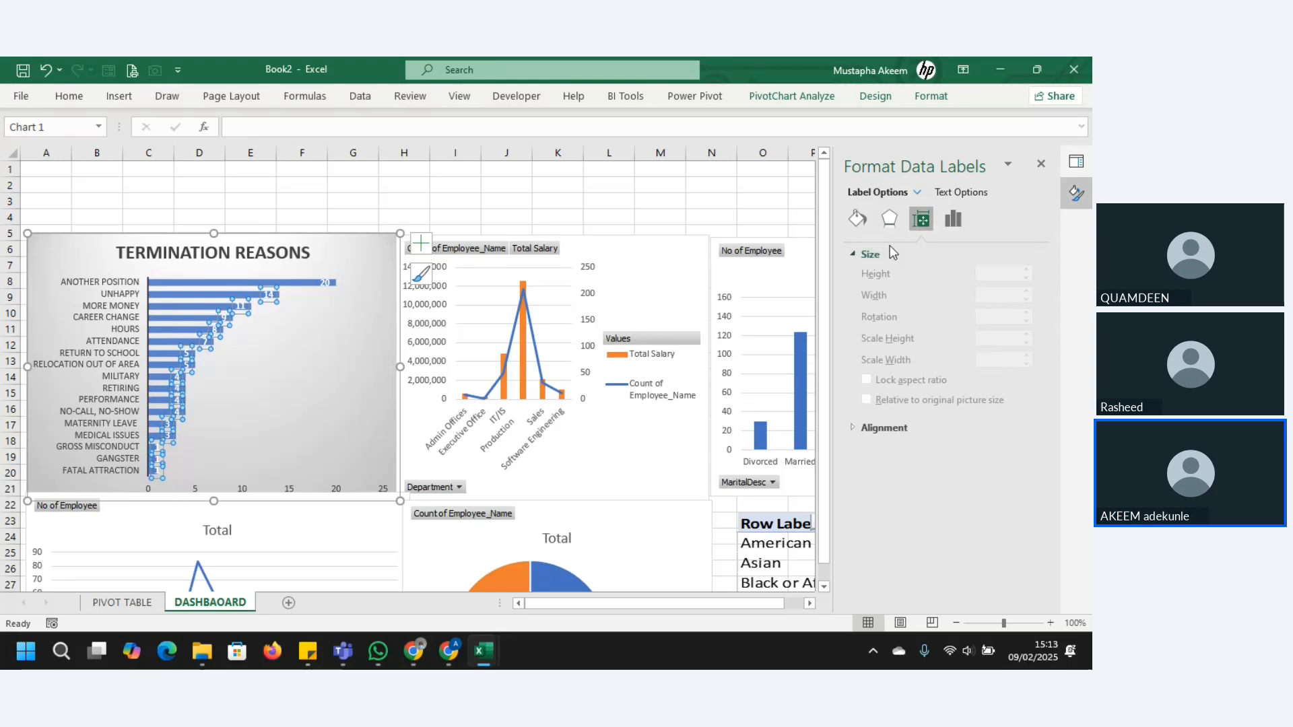
{"action": "left_click", "coordinate": [951, 223]}
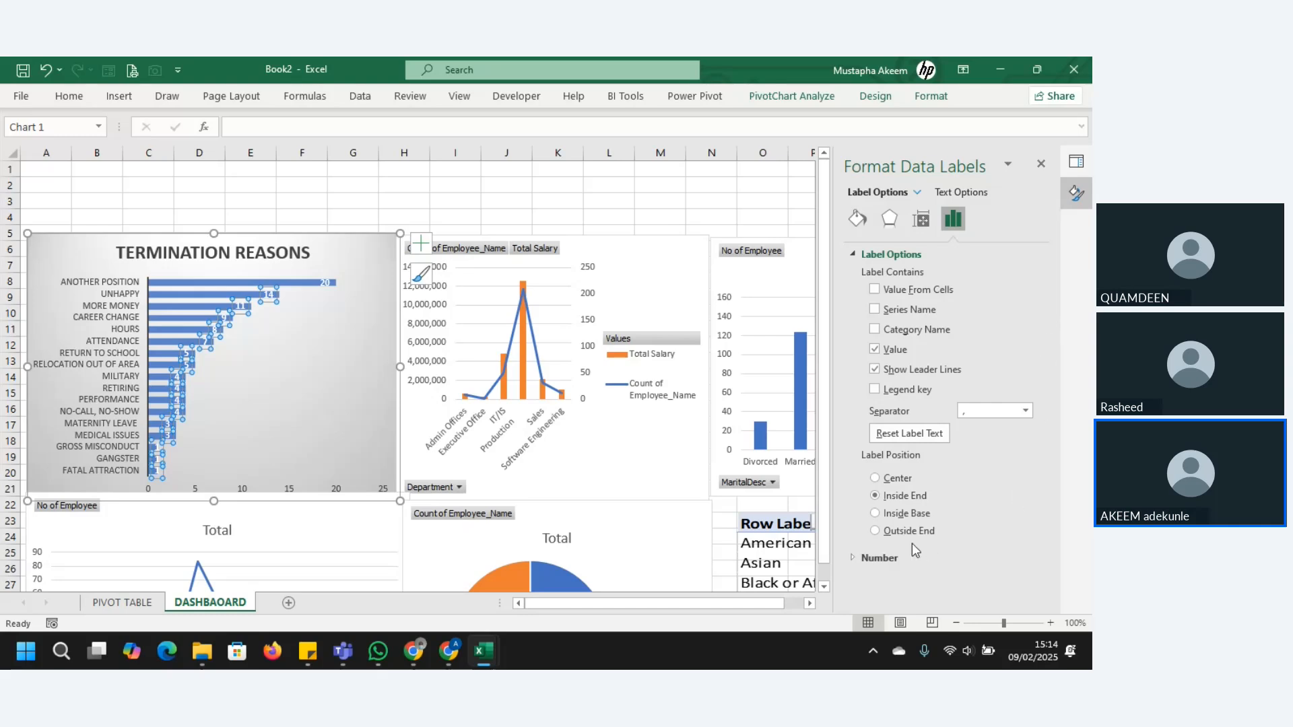
{"action": "left_click", "coordinate": [852, 561]}
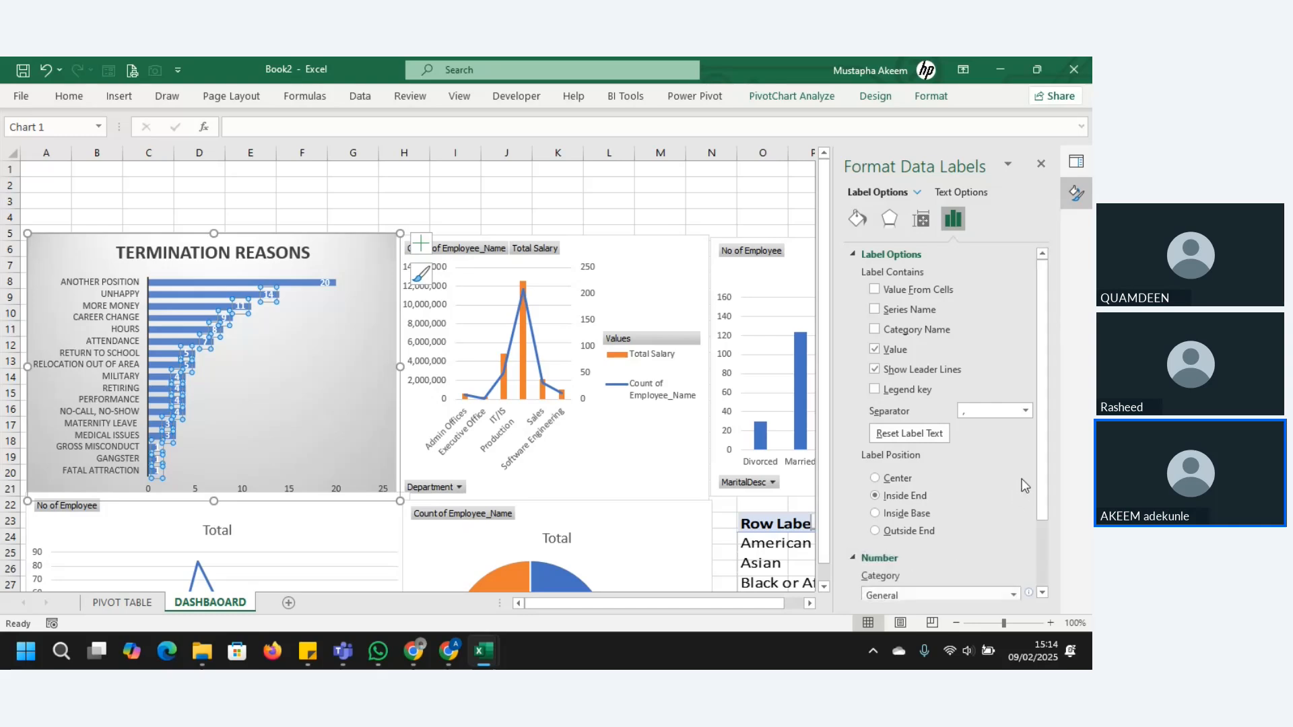
{"action": "scroll", "coordinate": [1041, 518], "scroll_direction": "down", "scroll_amount": 3}
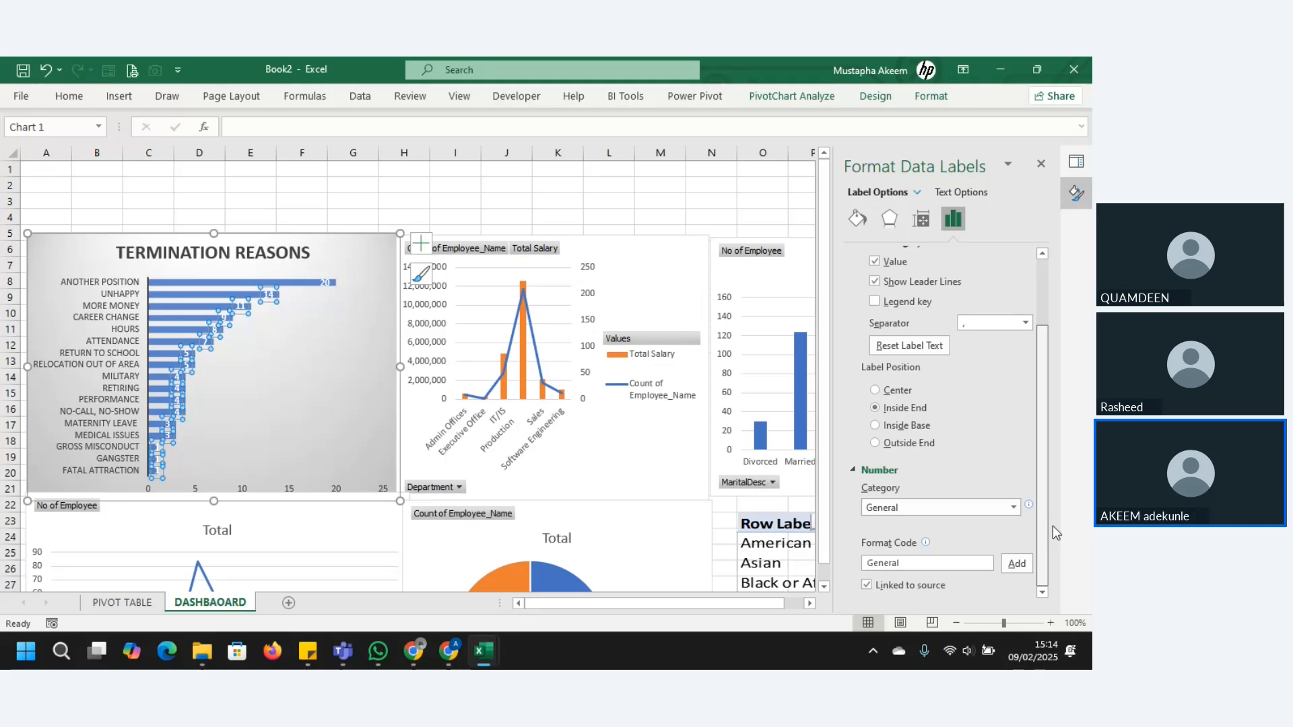
{"action": "left_click_drag", "start_coordinate": [1045, 476], "coordinate": [1037, 407]}
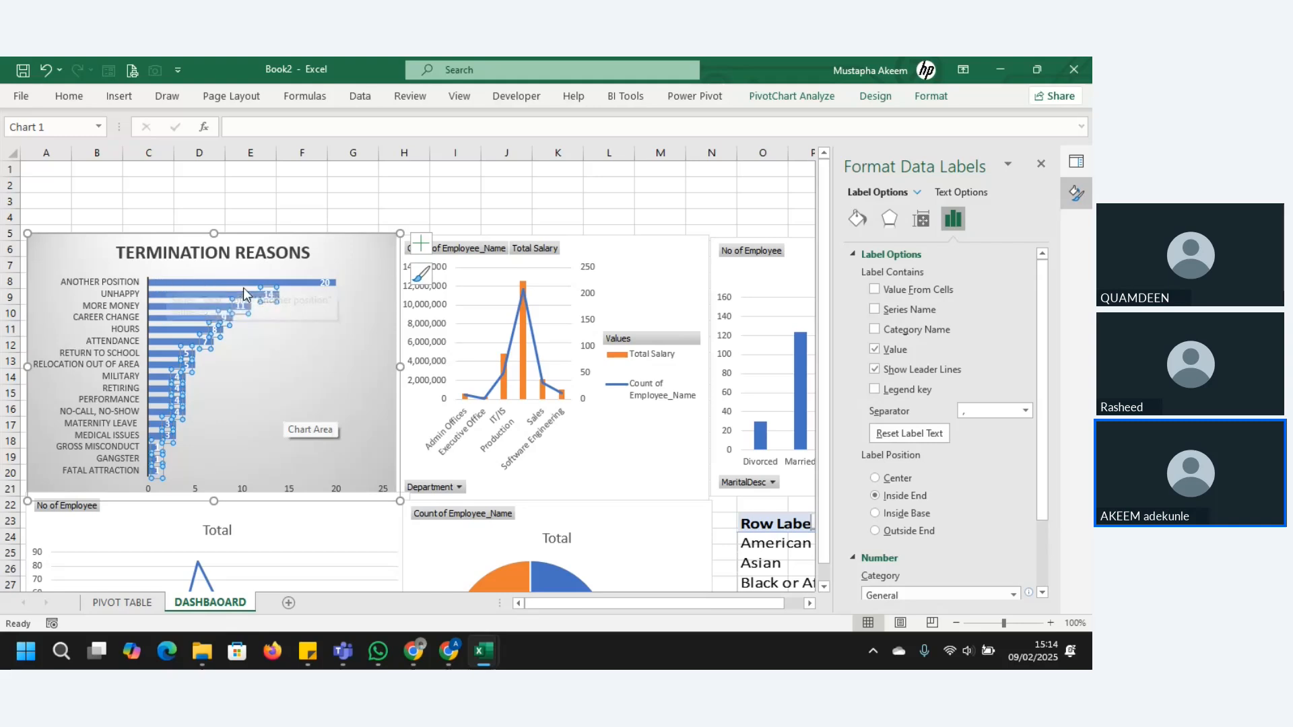
Set the gap width of the bars in the TERMINATION REASONS chart to 18%
{"action": "left_click", "coordinate": [221, 279]}
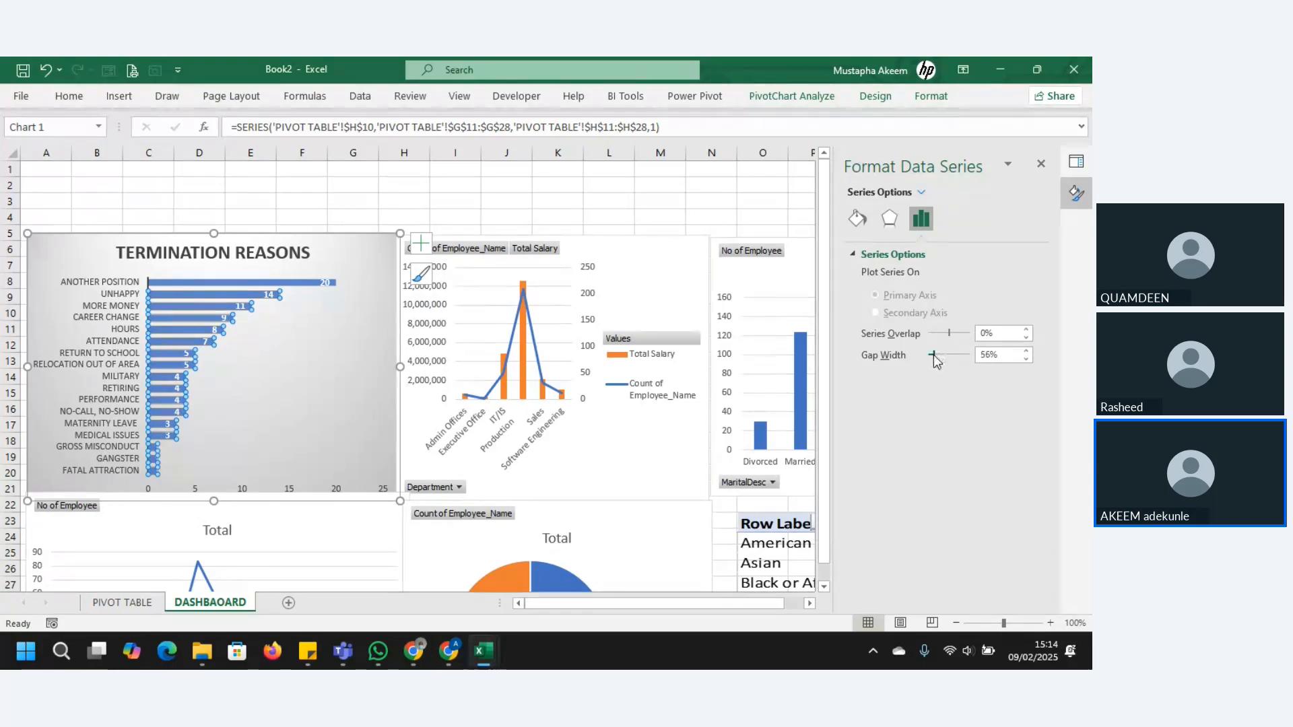
{"action": "left_click_drag", "start_coordinate": [933, 355], "coordinate": [931, 357]}
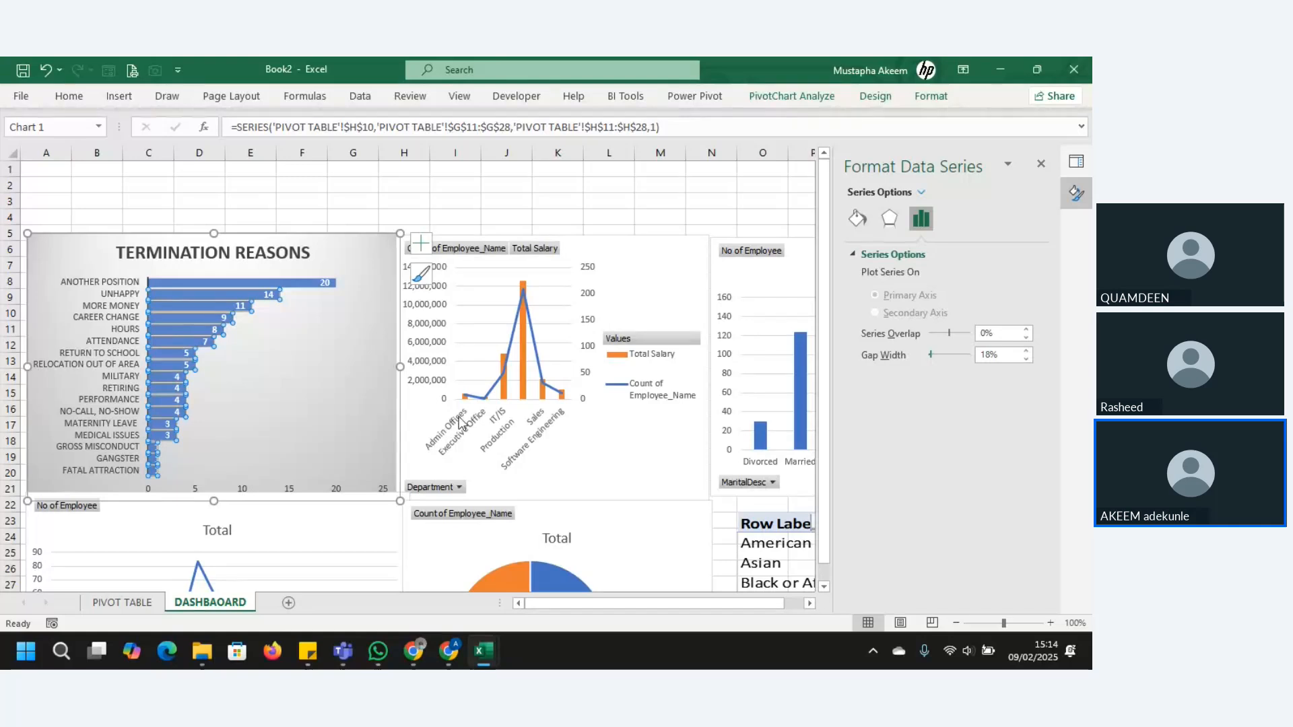
{"action": "left_click", "coordinate": [240, 448]}
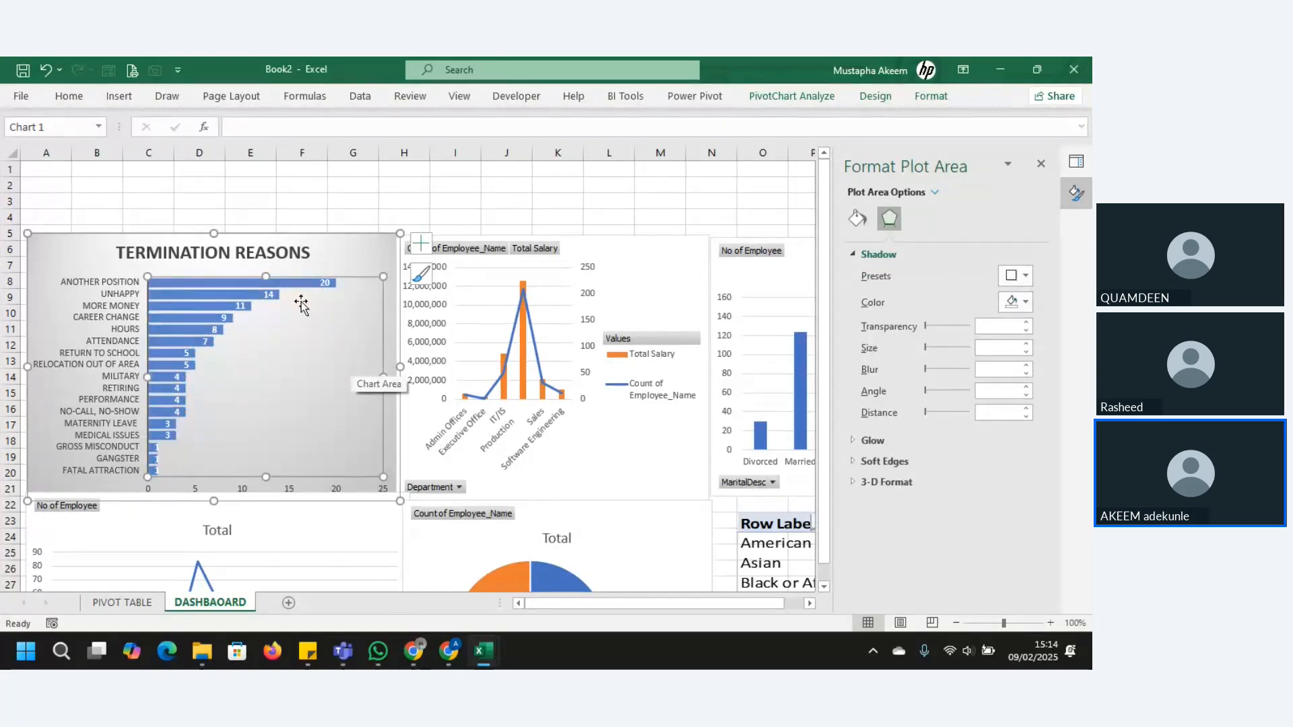
{"action": "left_click", "coordinate": [351, 240]}
{"action": "left_click", "coordinate": [424, 181]}
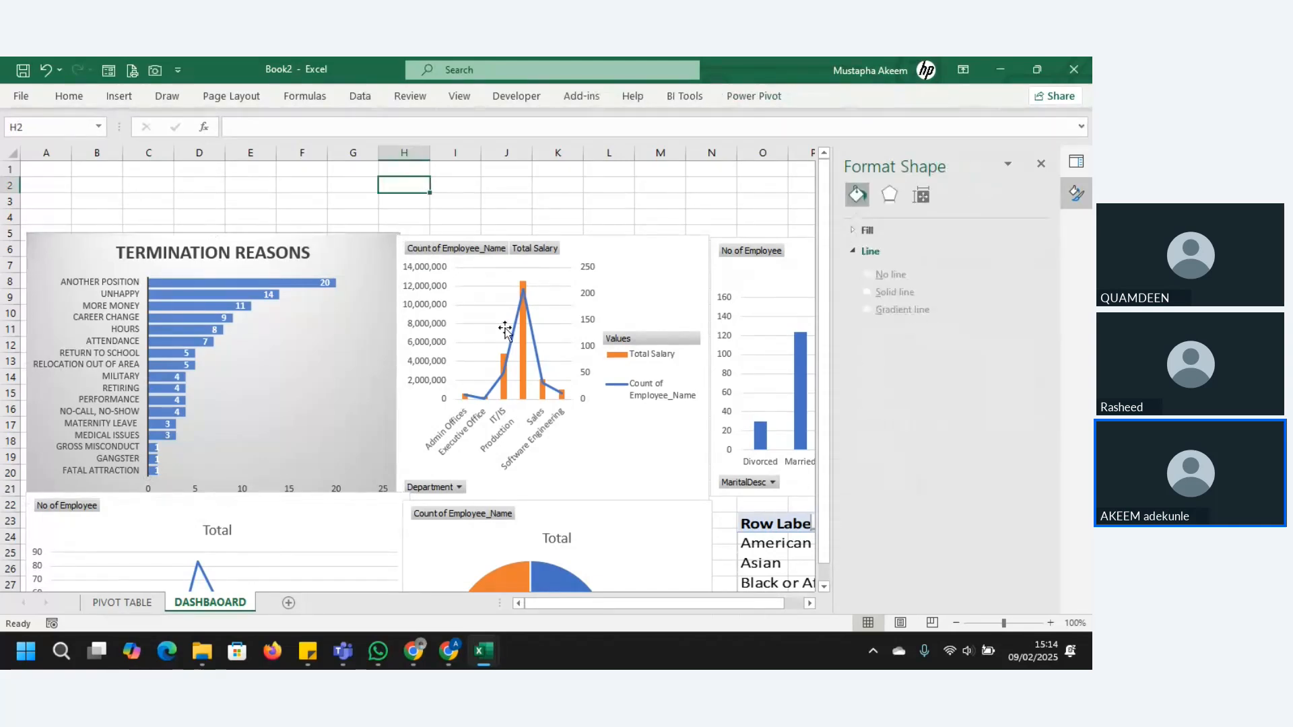
Move the No of Employee line chart slightly down and shrink the TERMINATION REASONS chart from its lower-right corner to leave gaps between charts
{"action": "left_click", "coordinate": [379, 365]}
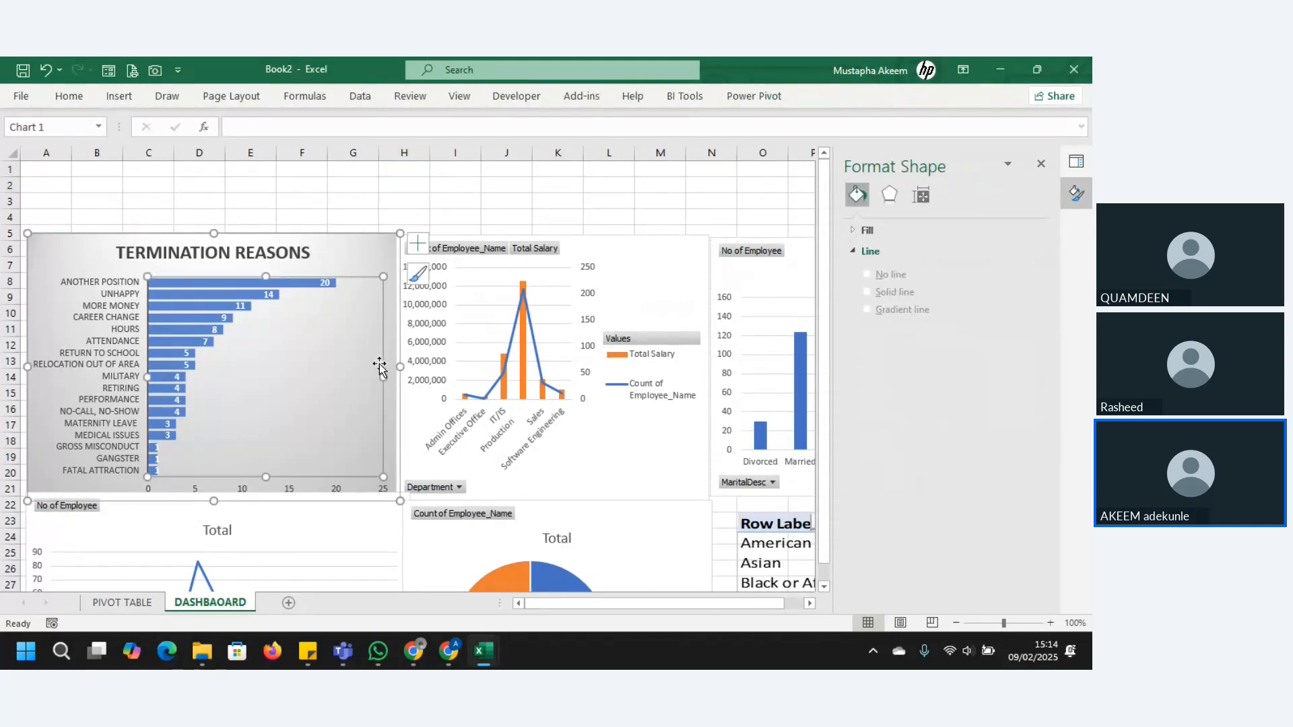
{"action": "left_click", "coordinate": [259, 515]}
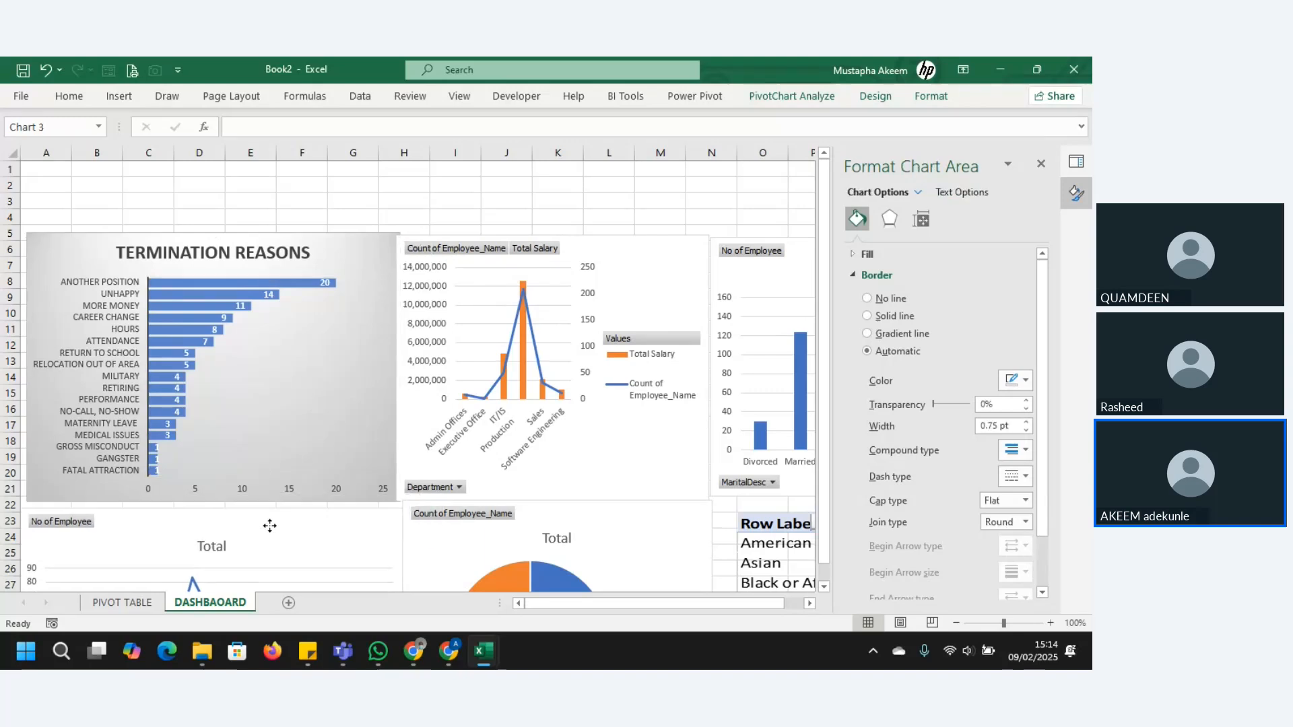
{"action": "left_click_drag", "start_coordinate": [269, 519], "coordinate": [265, 539]}
{"action": "left_click", "coordinate": [305, 414]}
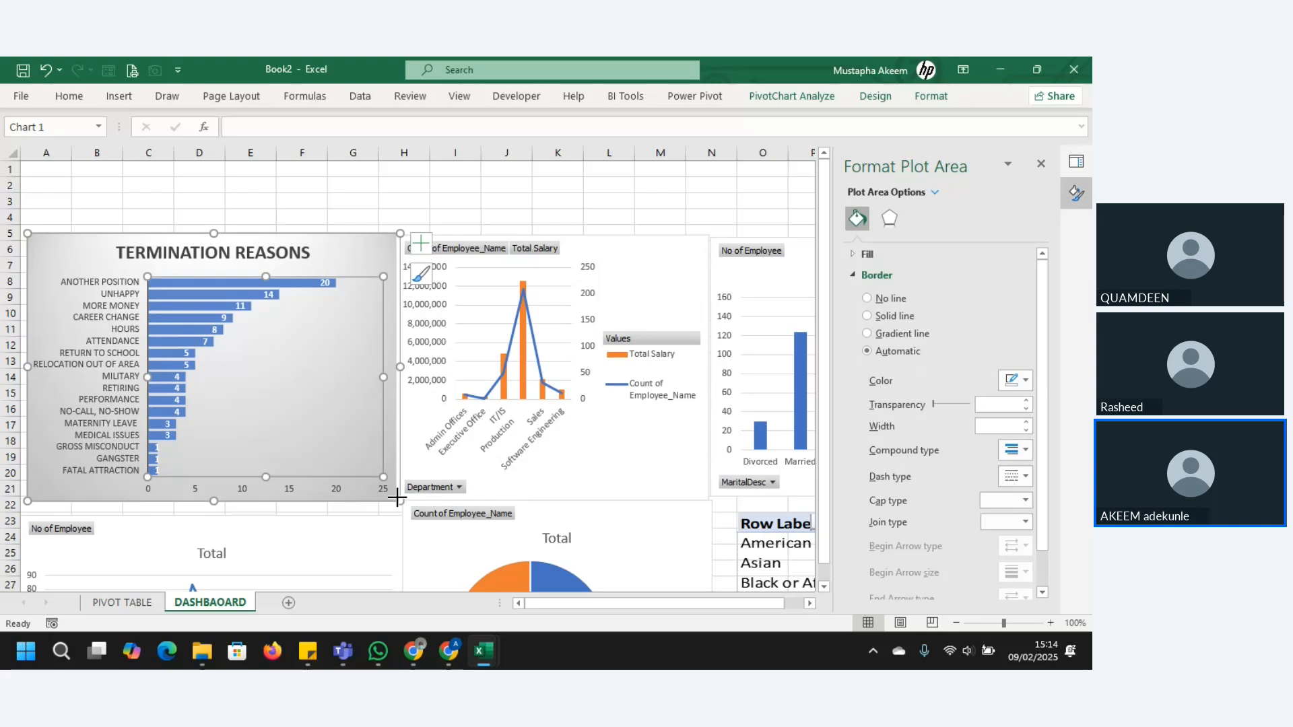
{"action": "left_click_drag", "start_coordinate": [399, 501], "coordinate": [388, 495]}
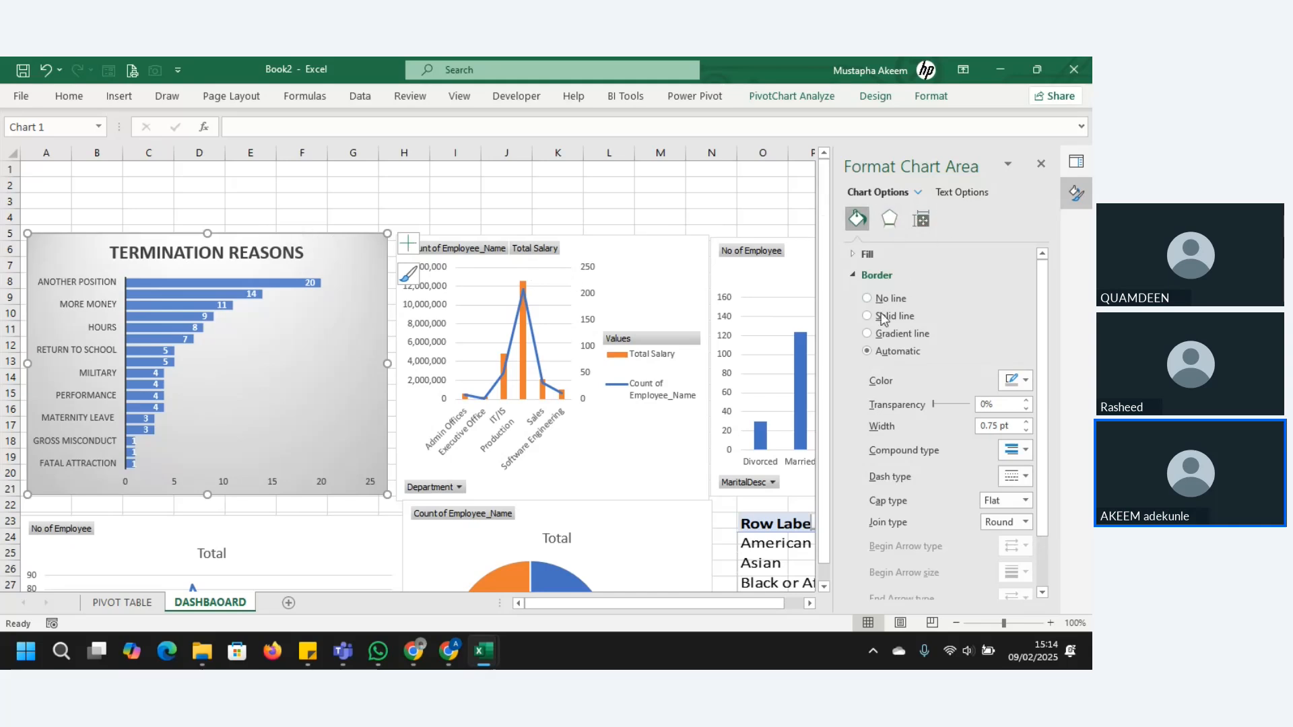
Apply an outer shadow preset with a 45° angle and 3 pt distance to the TERMINATION REASONS chart area
{"action": "scroll", "coordinate": [1044, 289], "scroll_direction": "down", "scroll_amount": 1}
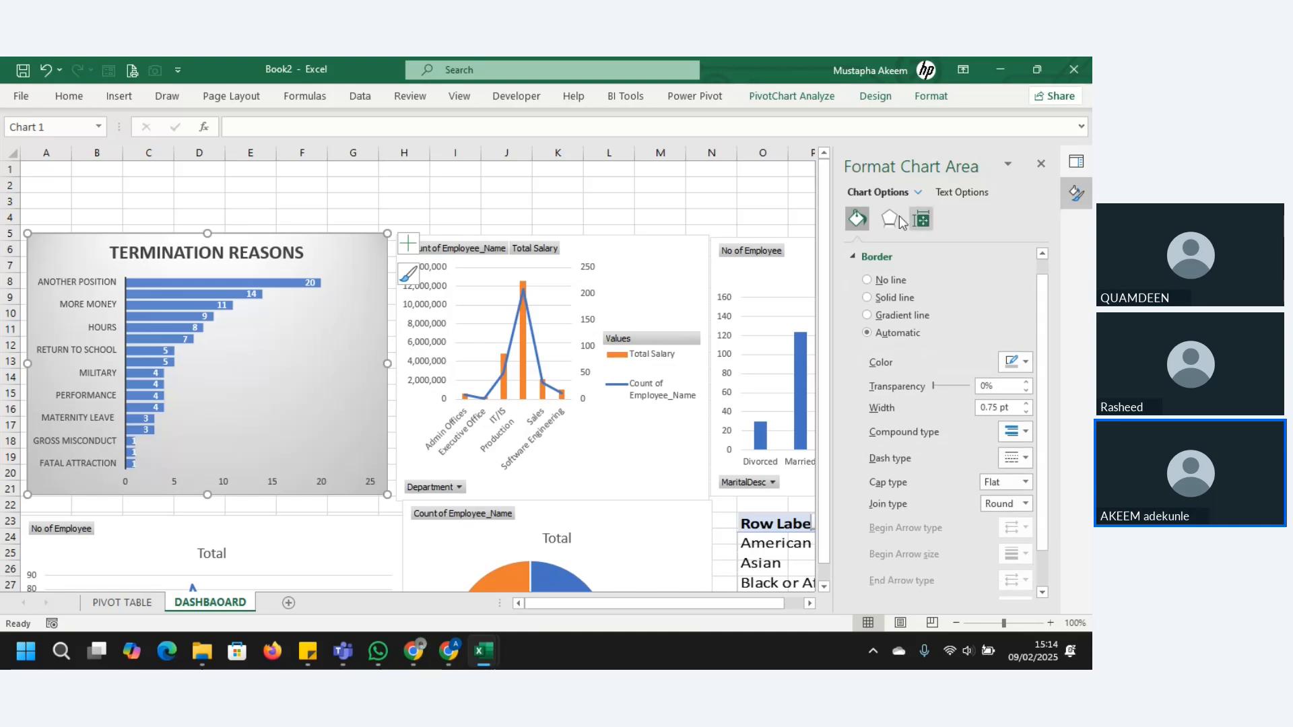
{"action": "left_click", "coordinate": [898, 220]}
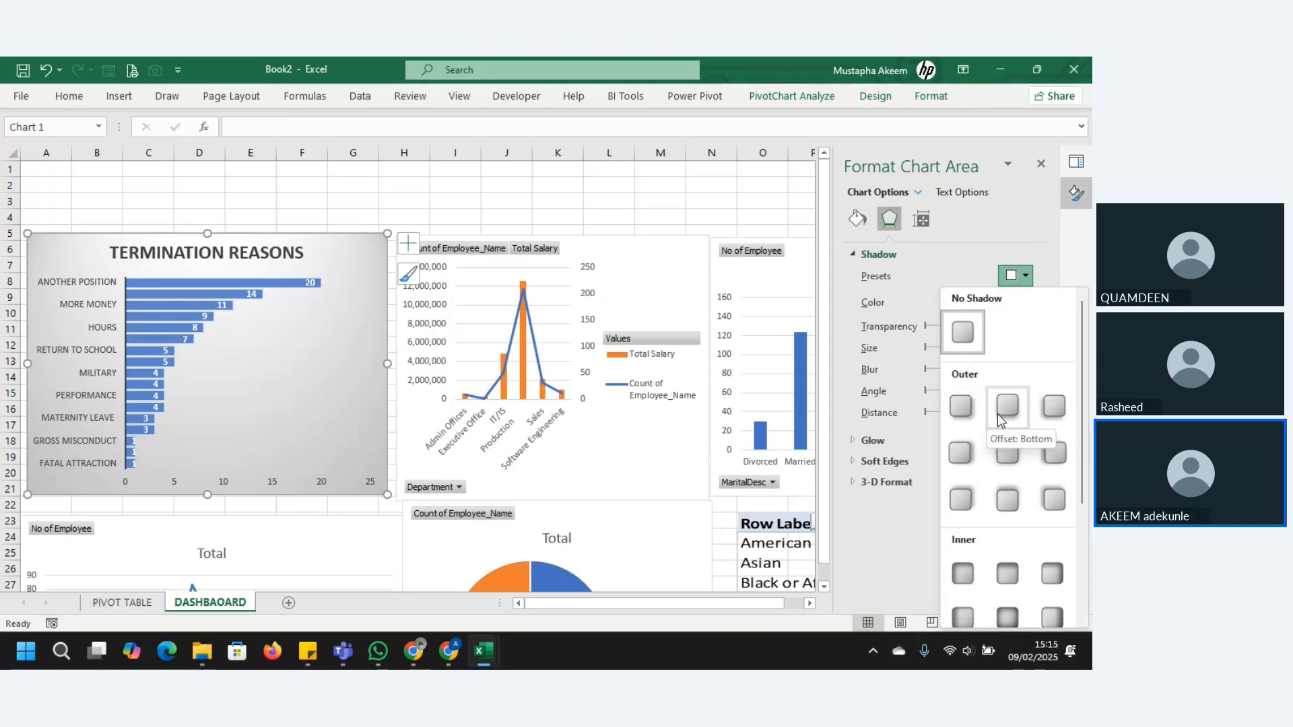
{"action": "left_click", "coordinate": [998, 414]}
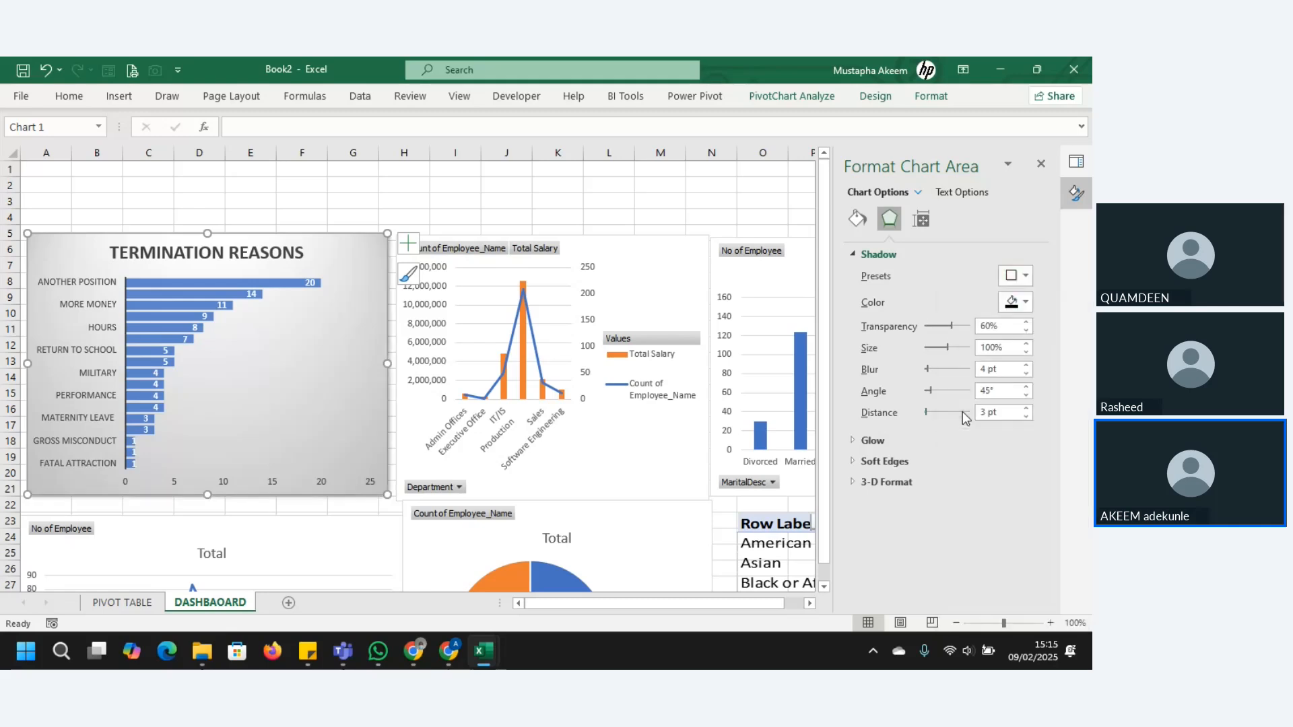
{"action": "left_click", "coordinate": [633, 449]}
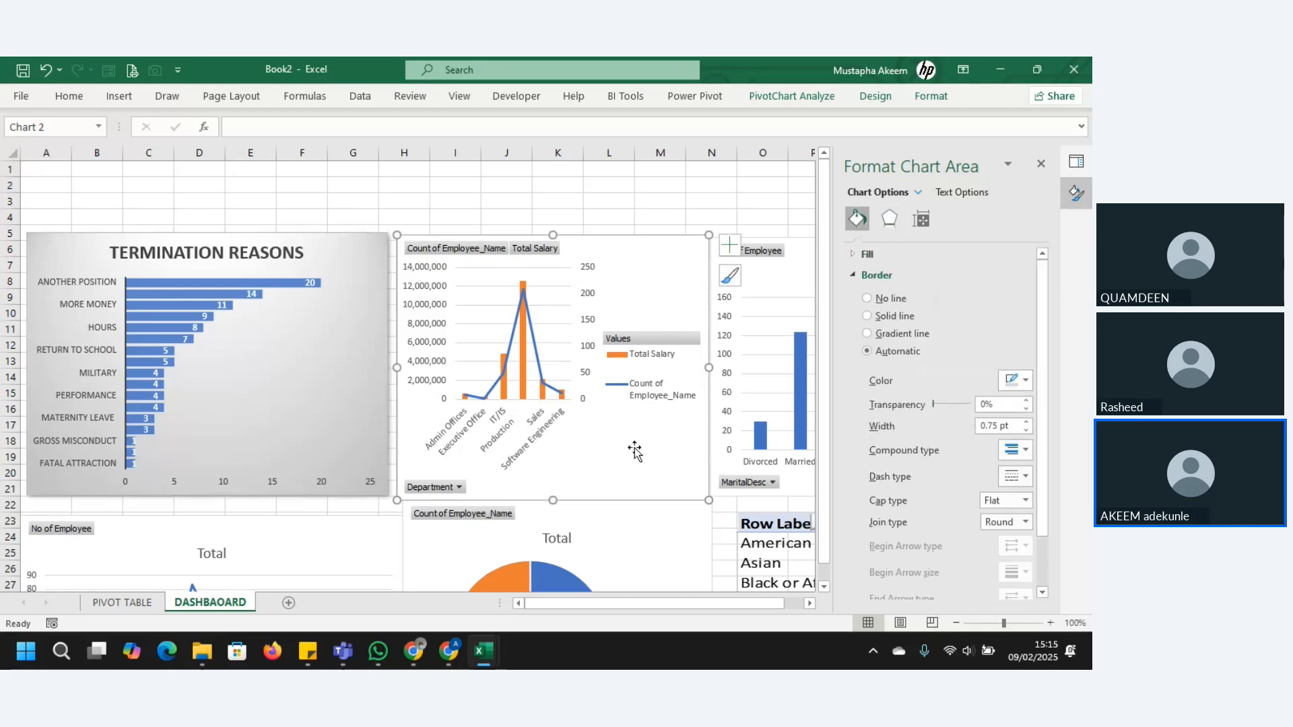
{"action": "left_click", "coordinate": [357, 438]}
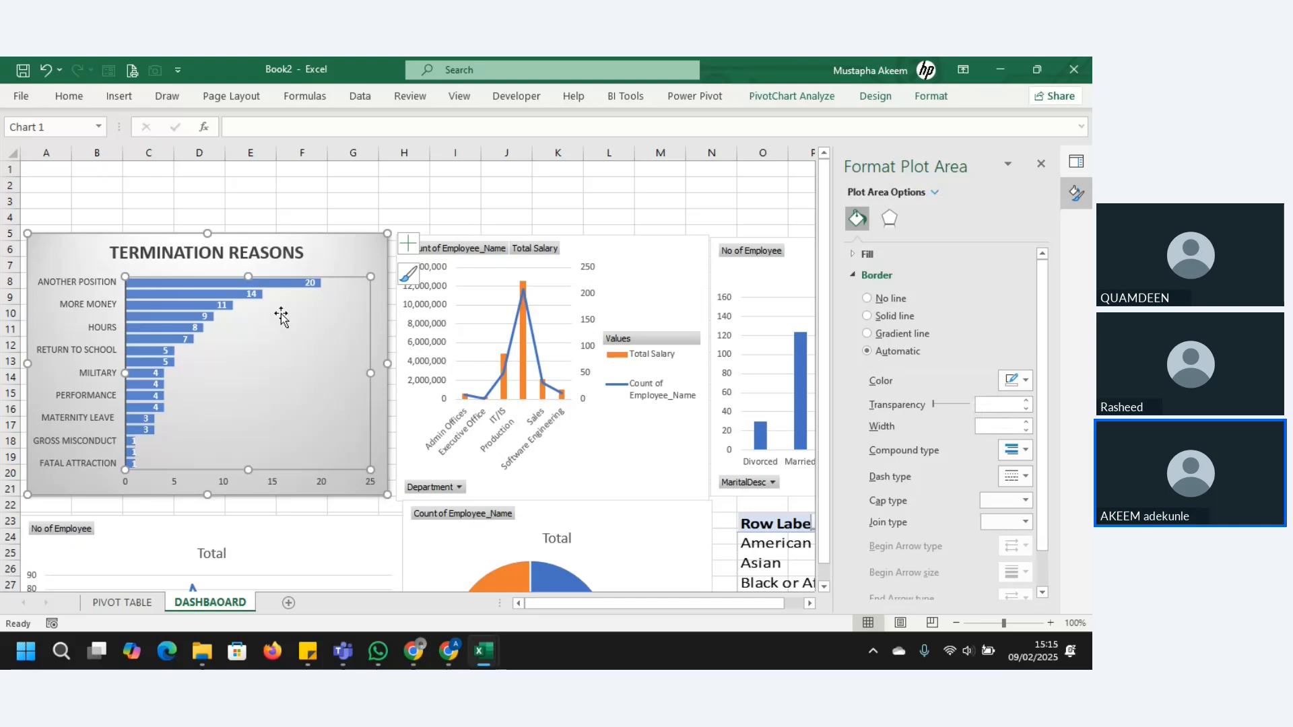
{"action": "left_click", "coordinate": [355, 251]}
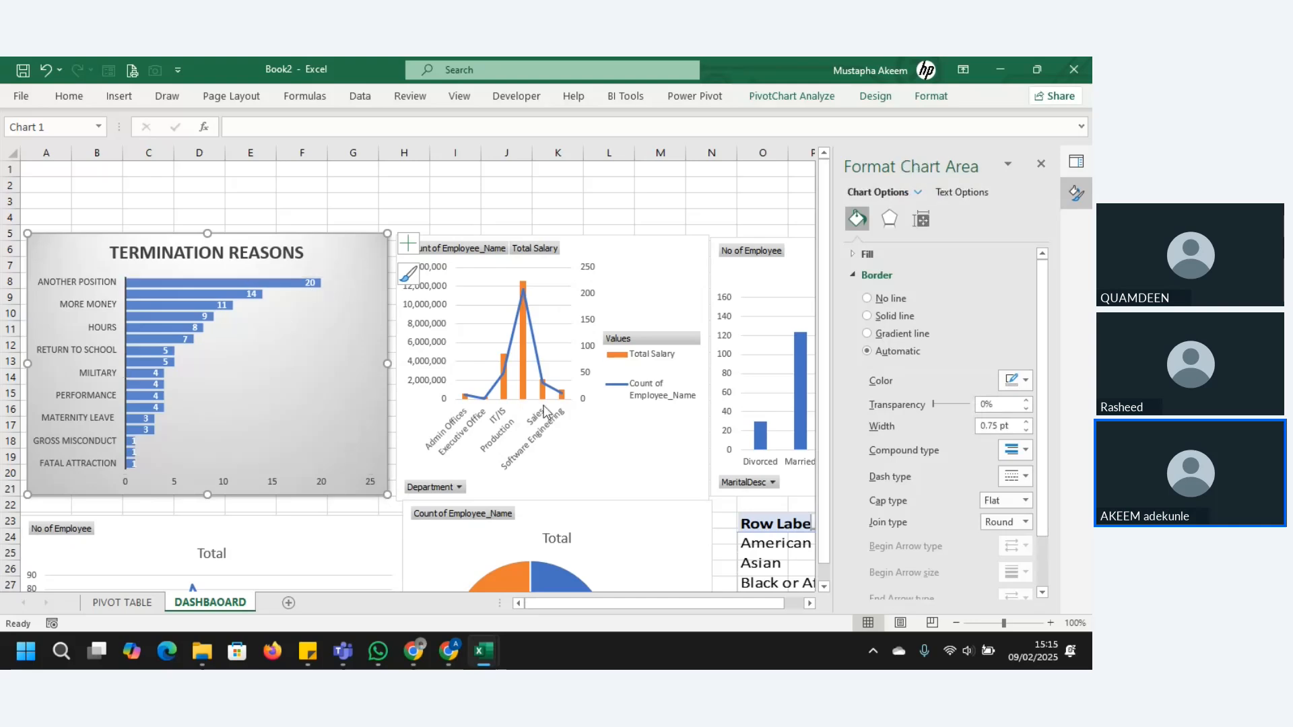
Shorten the Total Salary and Count of Employee_Name combo chart slightly from its lower edge and place its legend at the bottom
{"action": "left_click", "coordinate": [628, 487]}
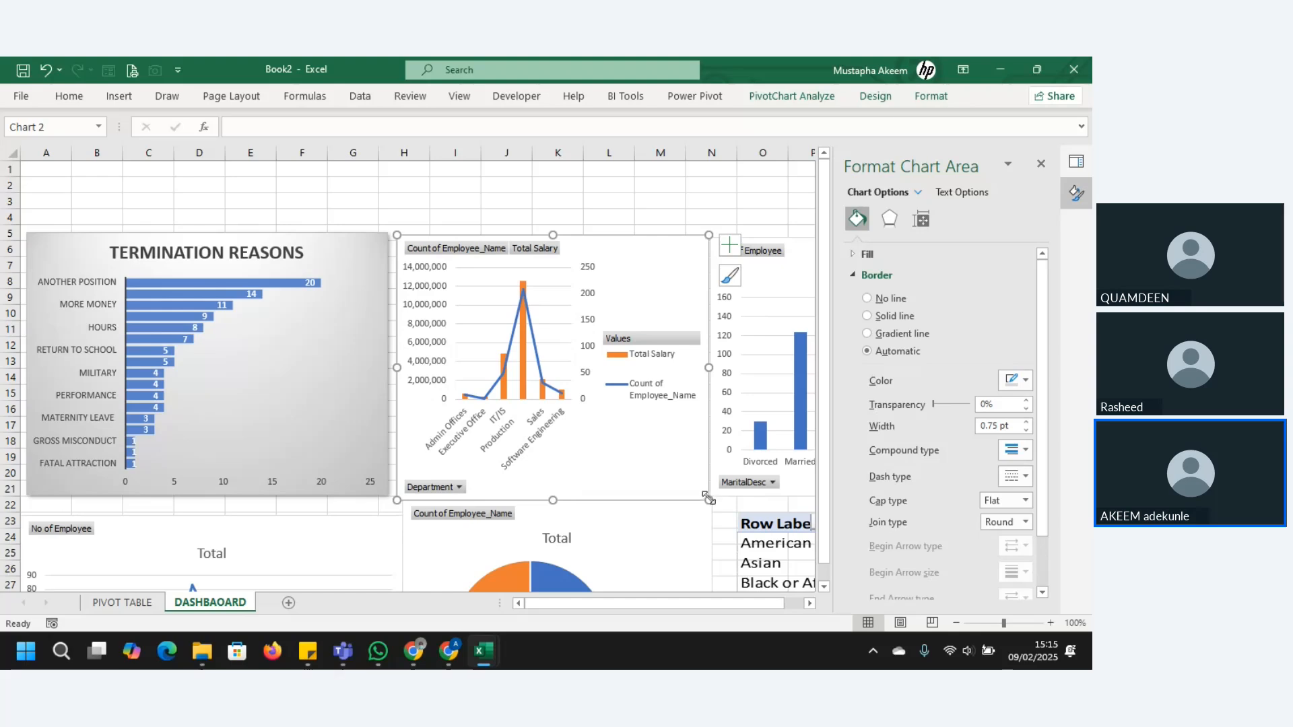
{"action": "left_click_drag", "start_coordinate": [553, 501], "coordinate": [553, 494]}
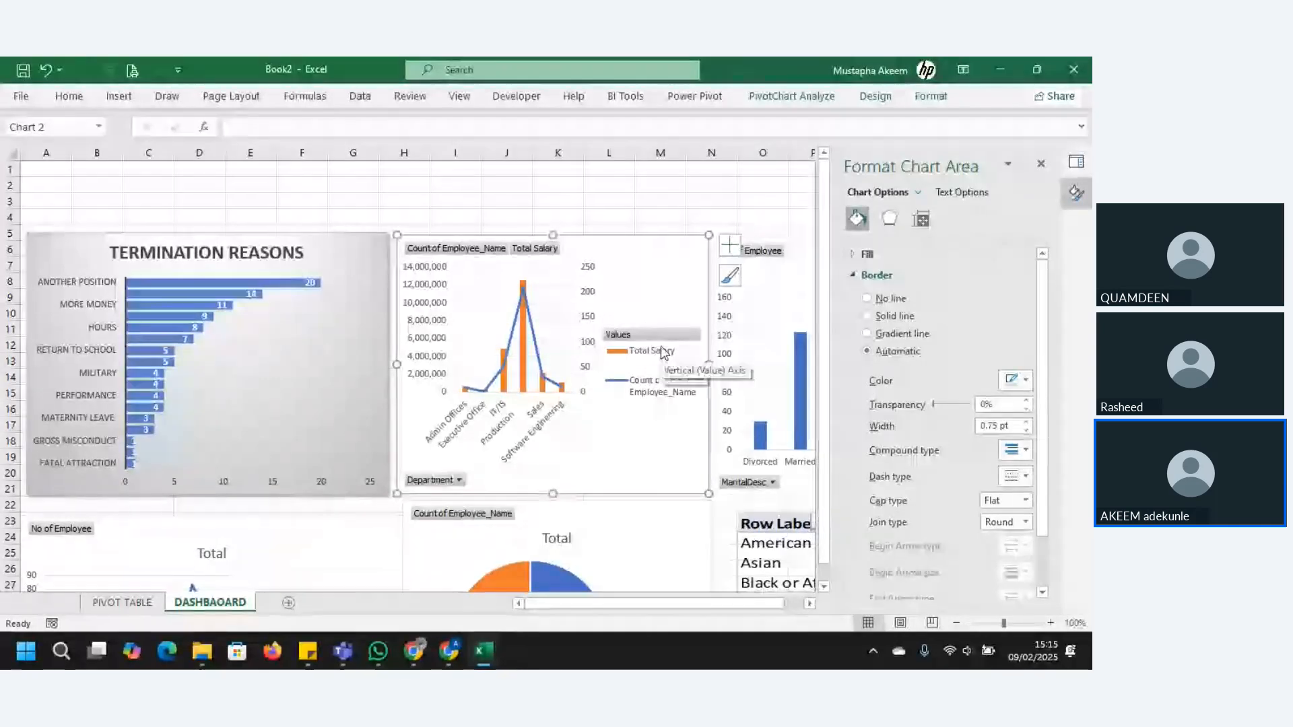
{"action": "left_click", "coordinate": [732, 247]}
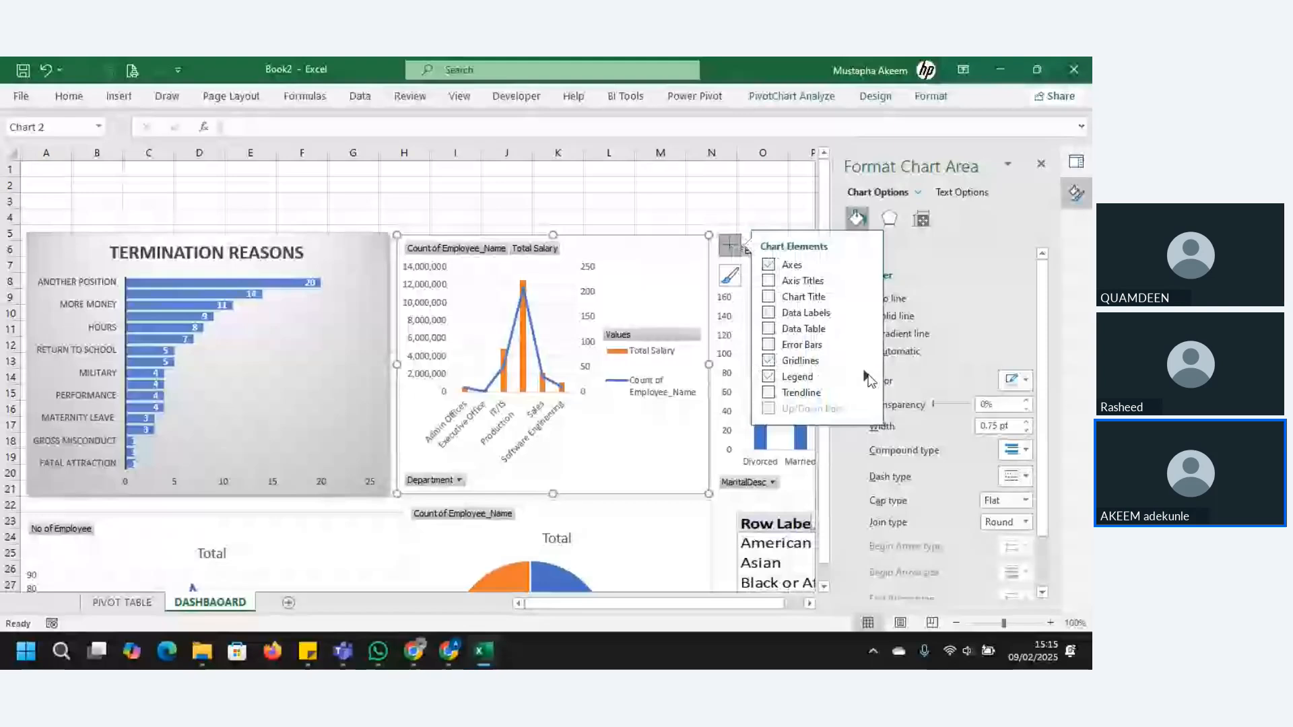
{"action": "mouse_move", "coordinate": [868, 377]}
{"action": "left_click", "coordinate": [916, 442]}
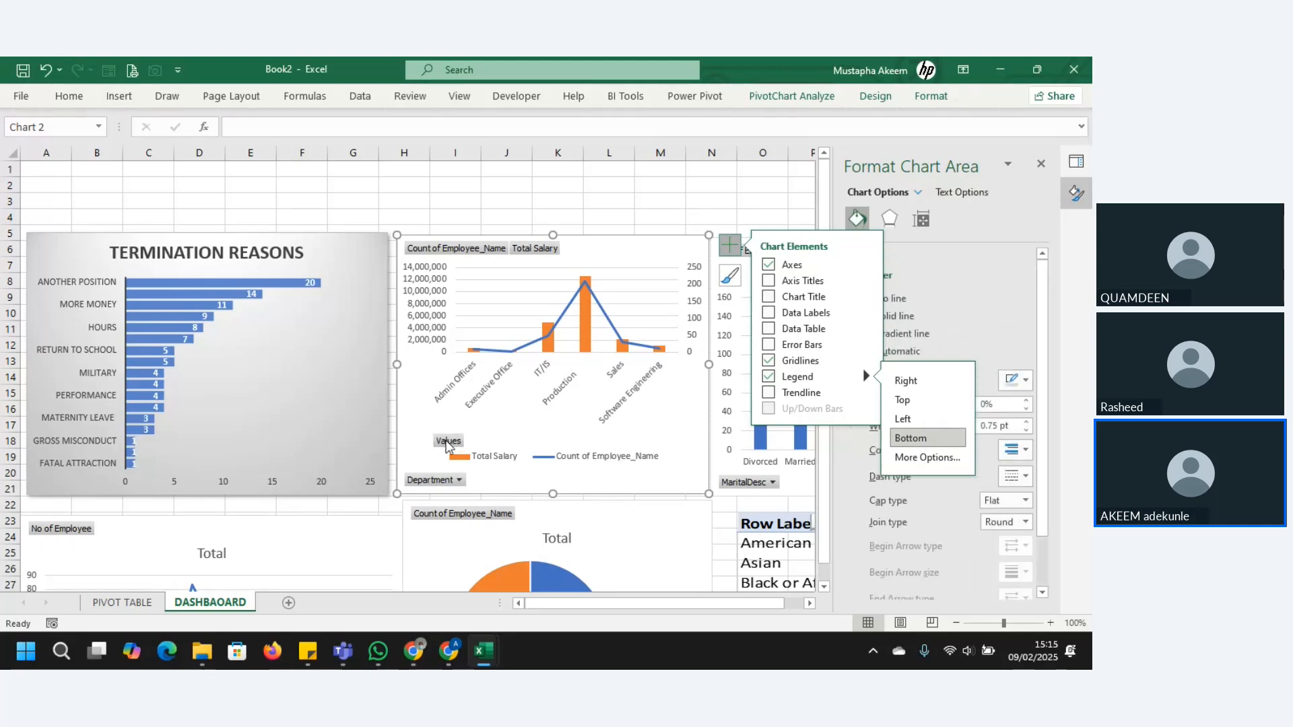
Hide the value and Department axis field buttons on the Total Salary combo chart and widen the chart slightly from its right edge
{"action": "right_click", "coordinate": [471, 252]}
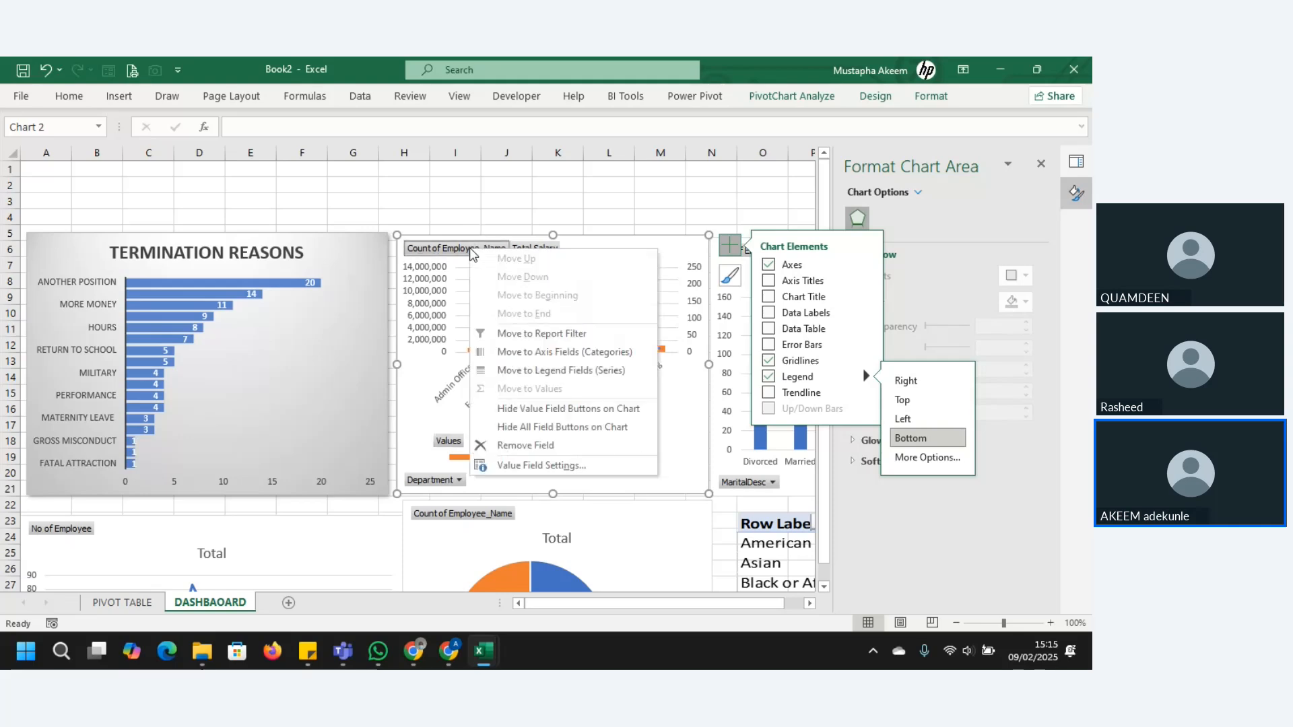
{"action": "left_click", "coordinate": [544, 409]}
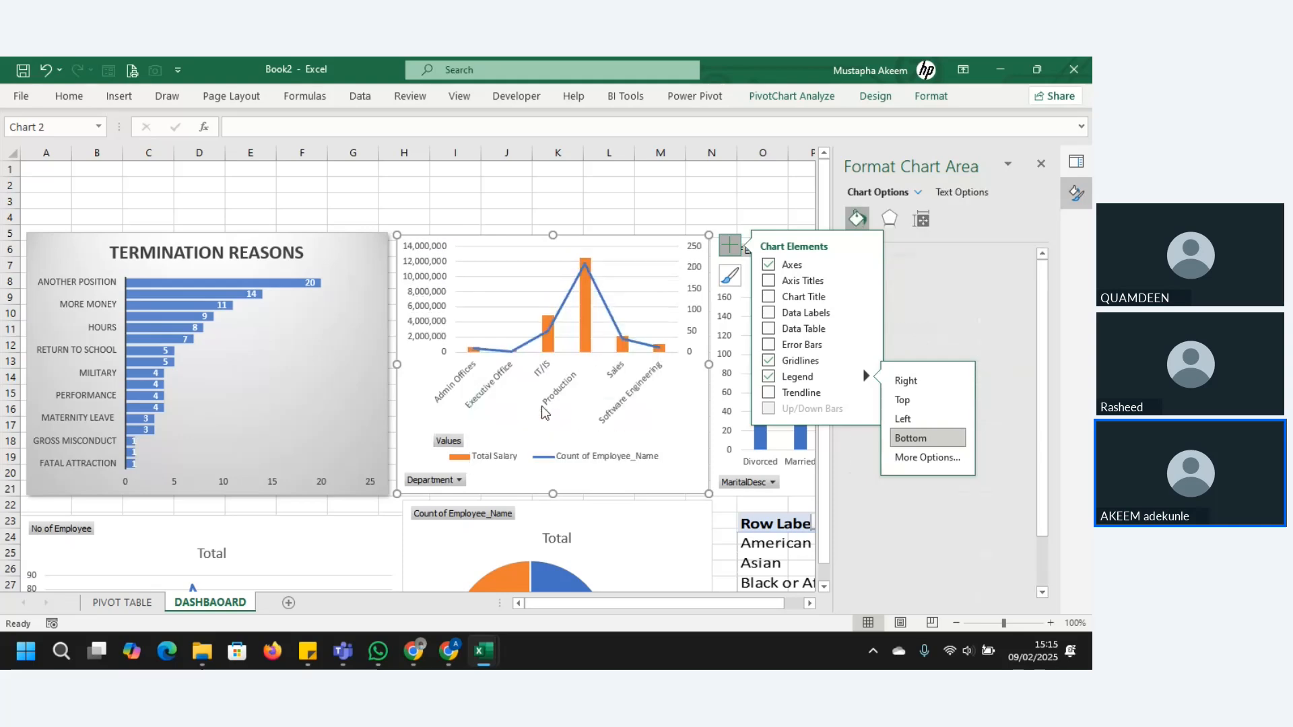
{"action": "right_click", "coordinate": [438, 482]}
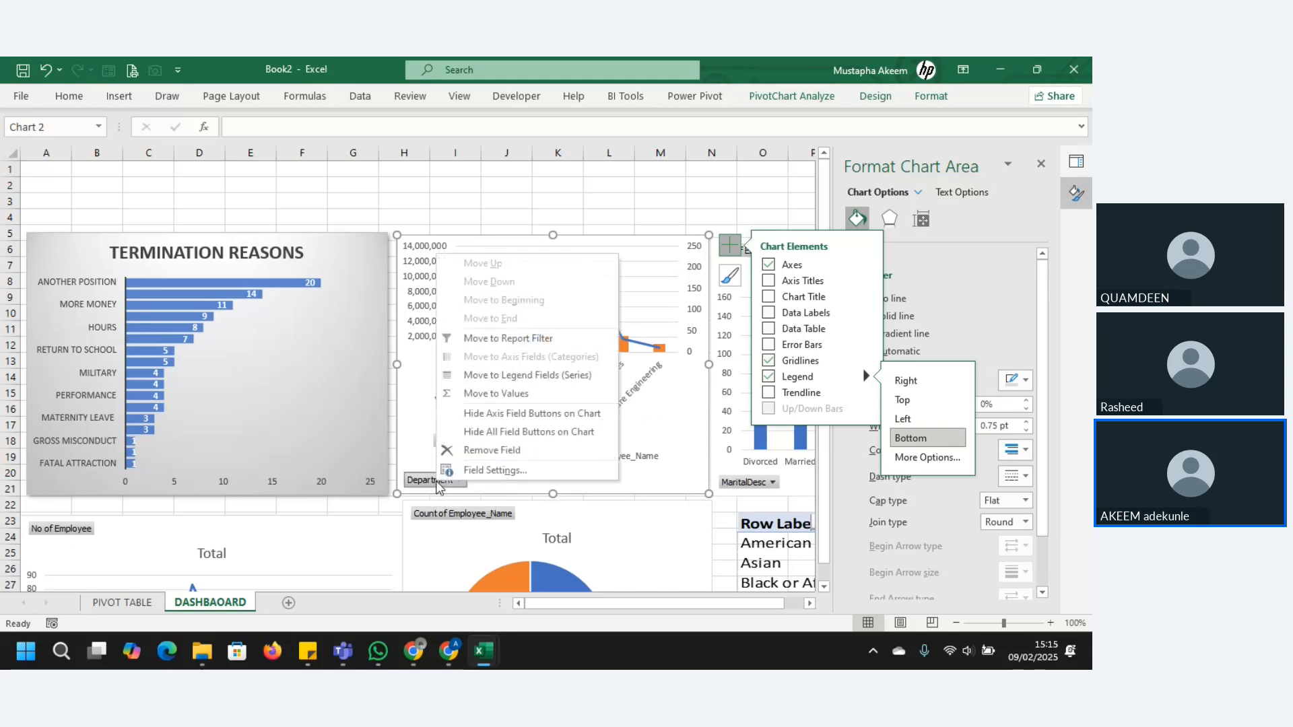
{"action": "left_click", "coordinate": [510, 413]}
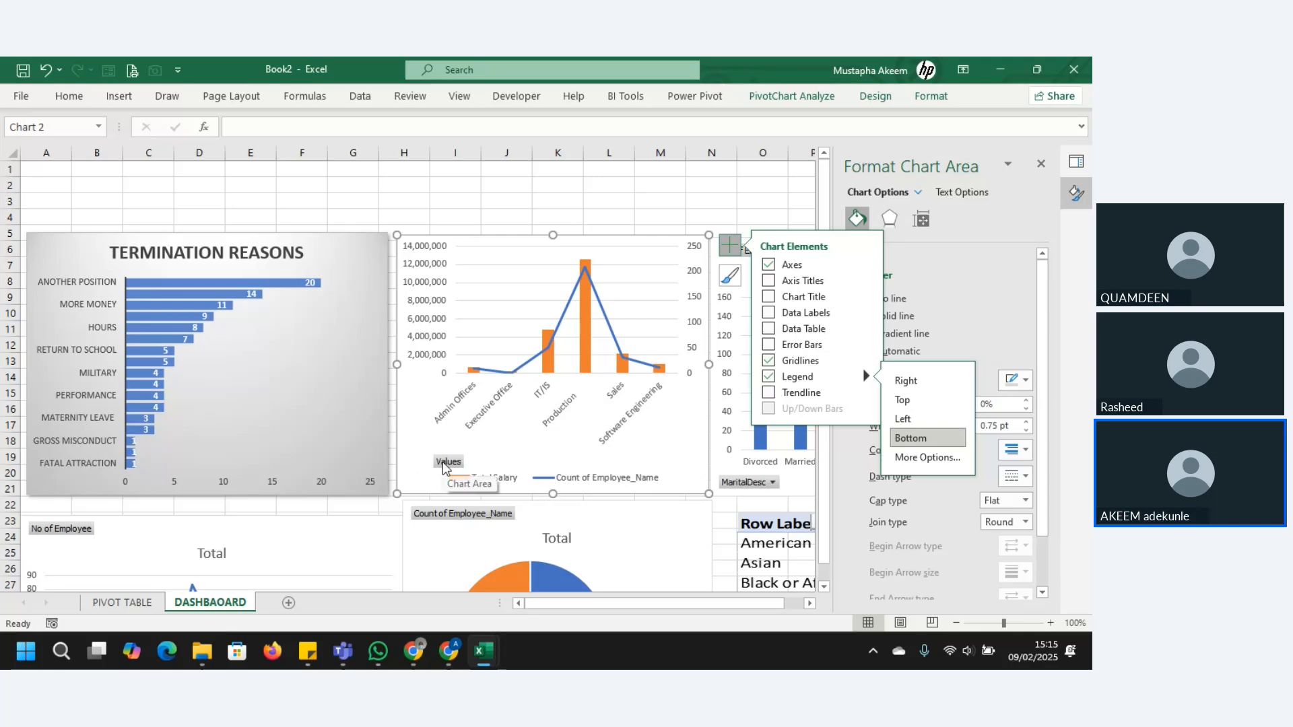
{"action": "left_click", "coordinate": [444, 463]}
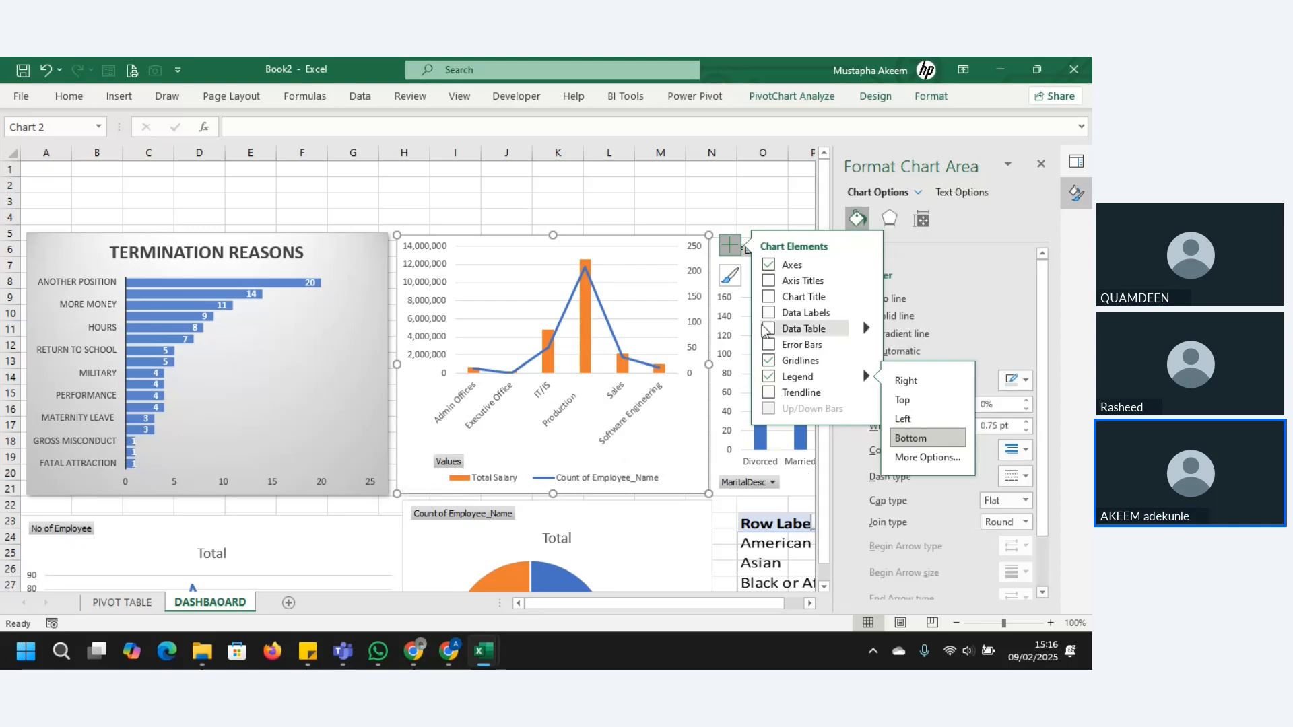
{"action": "left_click_drag", "start_coordinate": [710, 362], "coordinate": [726, 363]}
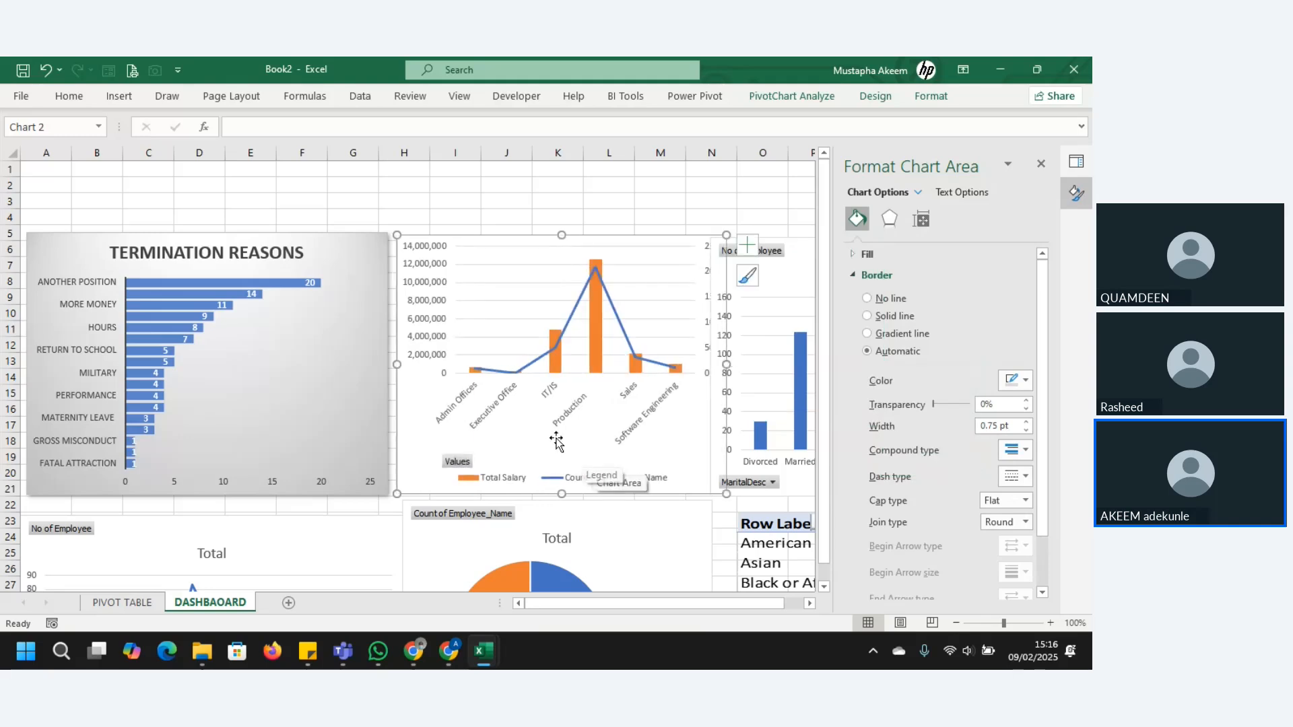
Rename the Count of Employee_Name header in cell H1 of the department PivotTable on the PIVOT TABLE sheet as No of Employee
{"action": "left_click", "coordinate": [458, 463]}
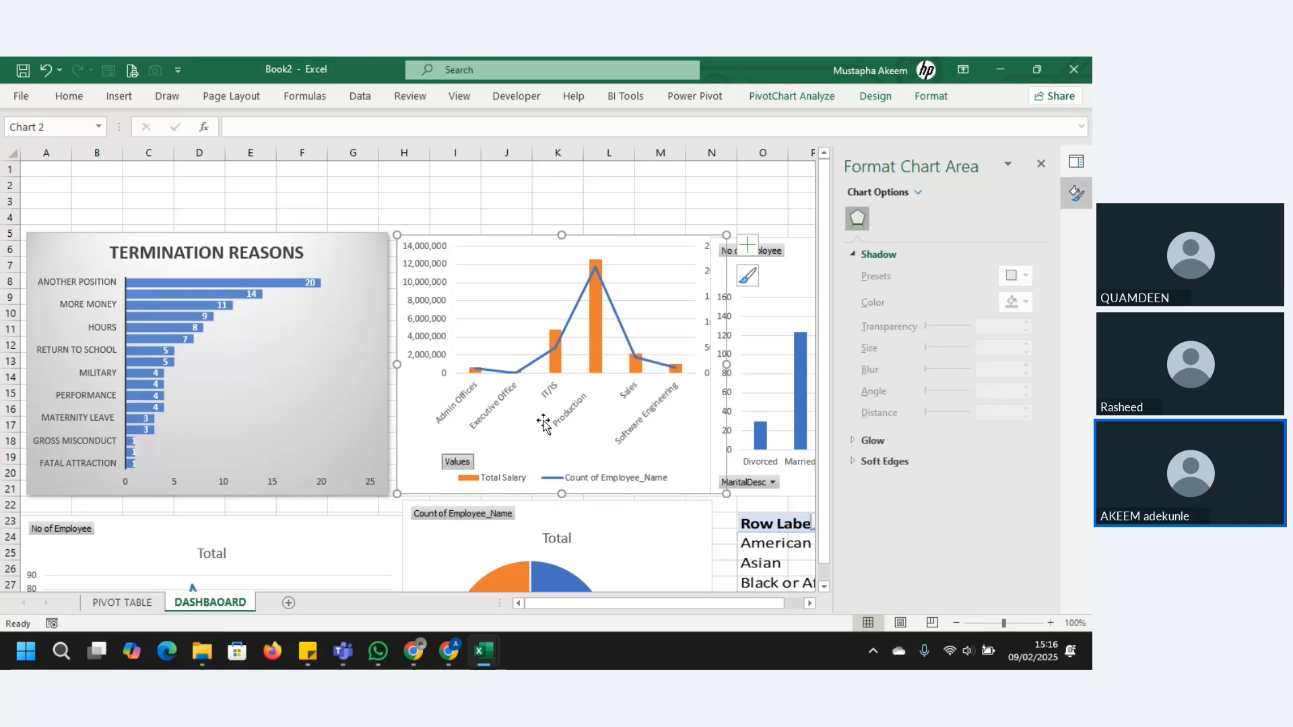
{"action": "left_click", "coordinate": [520, 480]}
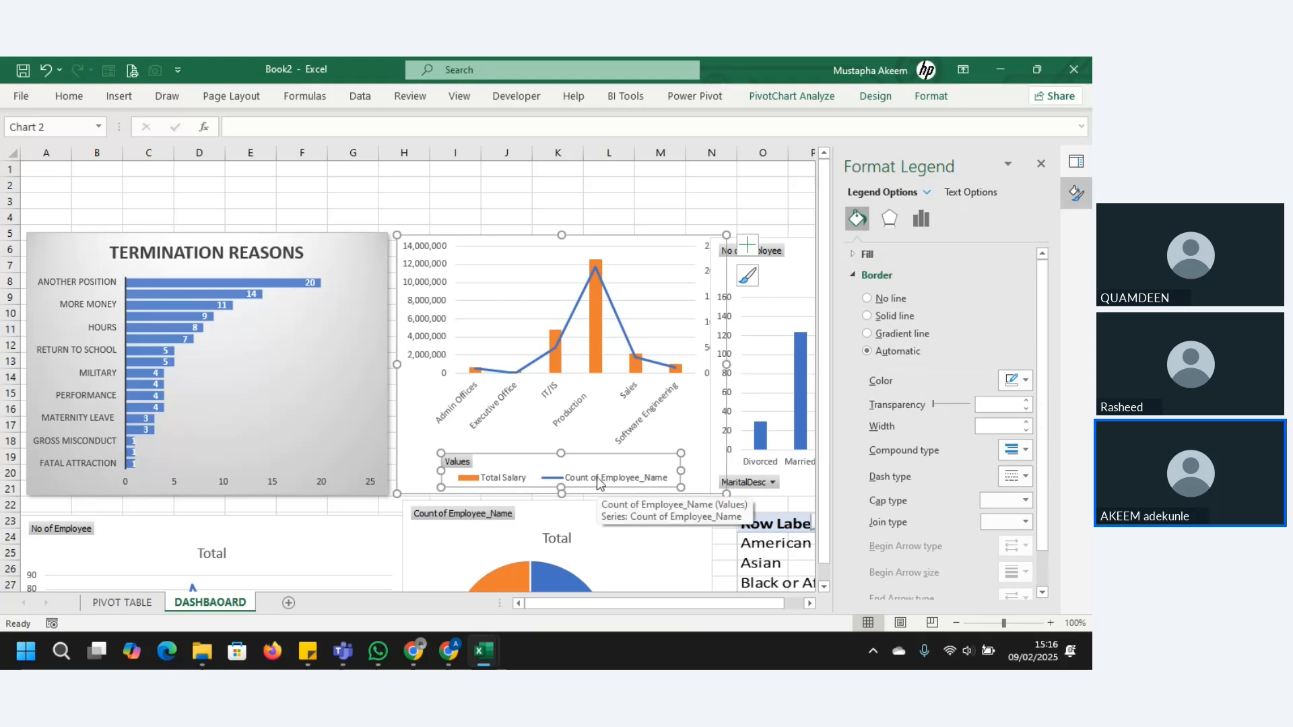
{"action": "left_click", "coordinate": [111, 604]}
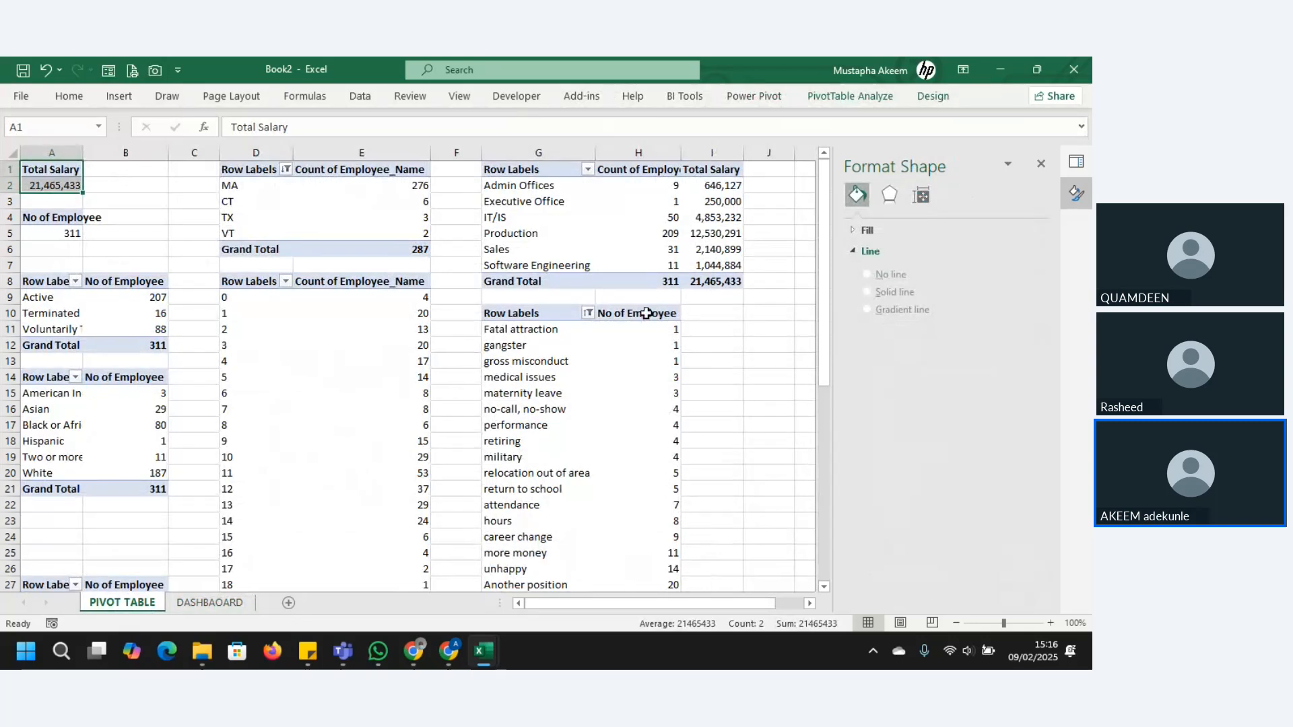
{"action": "left_click", "coordinate": [651, 169]}
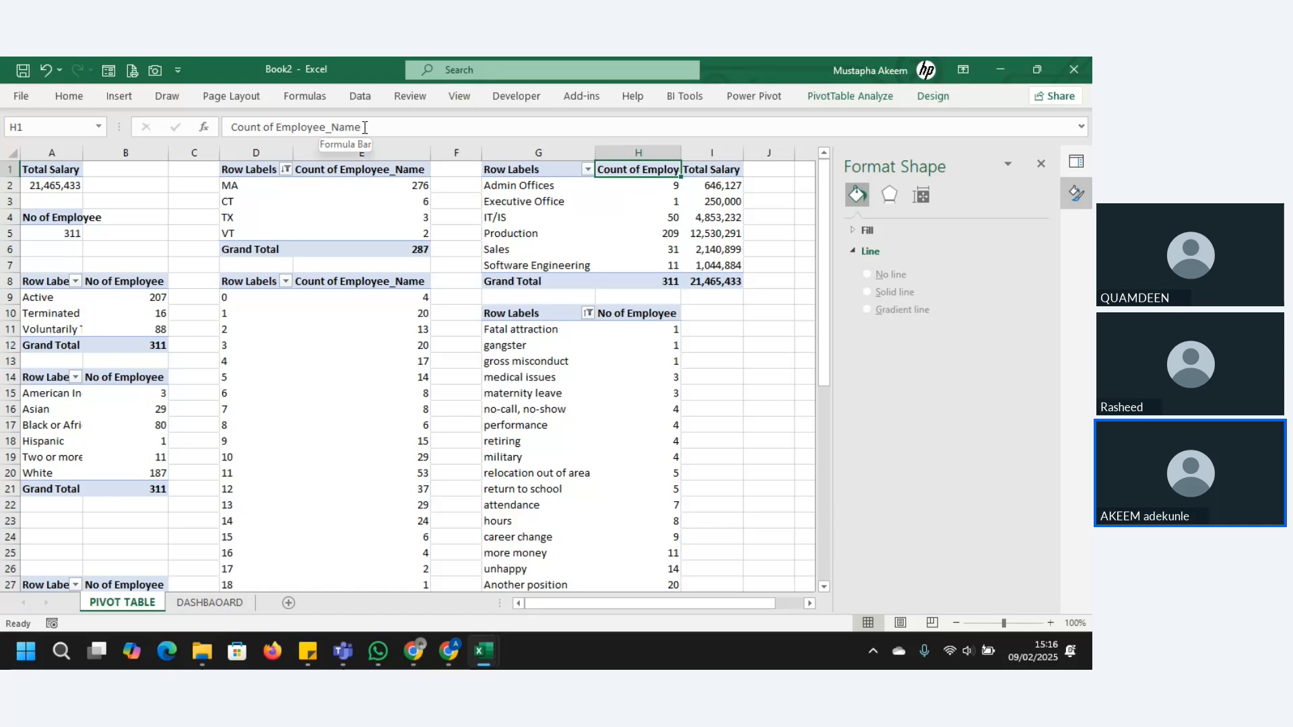
{"action": "left_click_drag", "start_coordinate": [364, 127], "coordinate": [229, 127]}
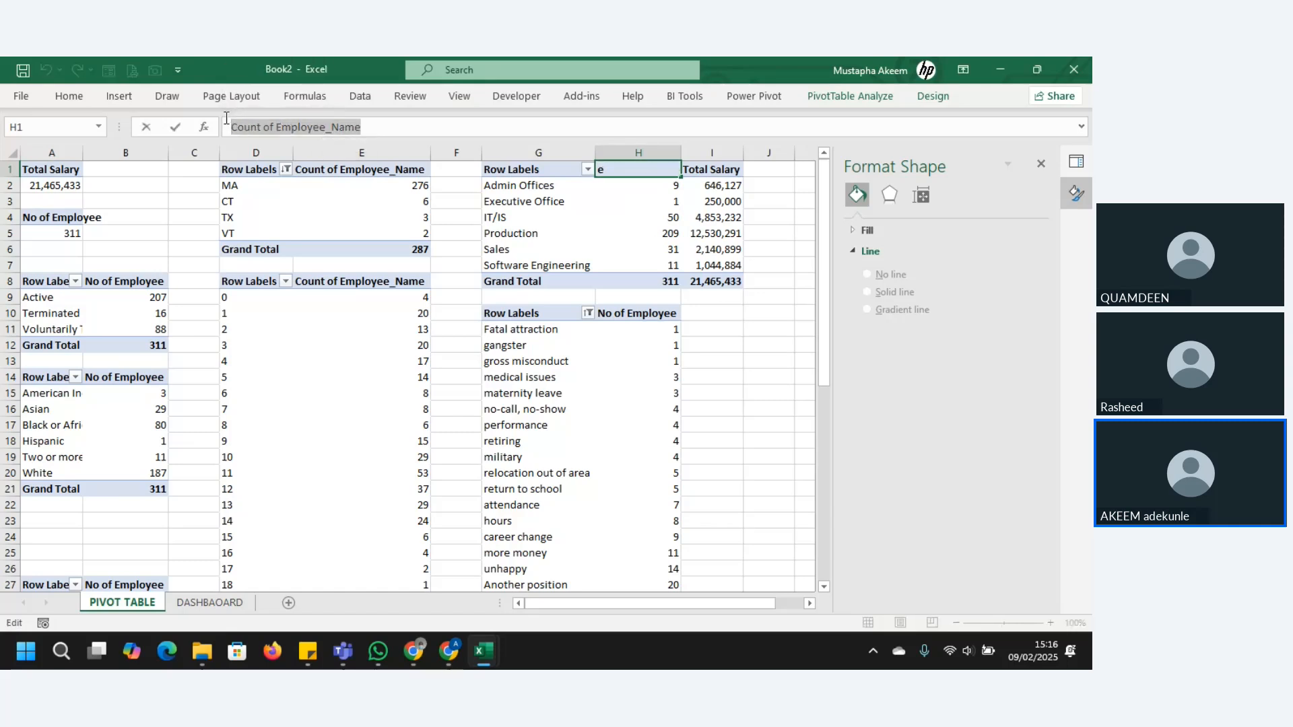
{"action": "type", "text": "nO of E"}
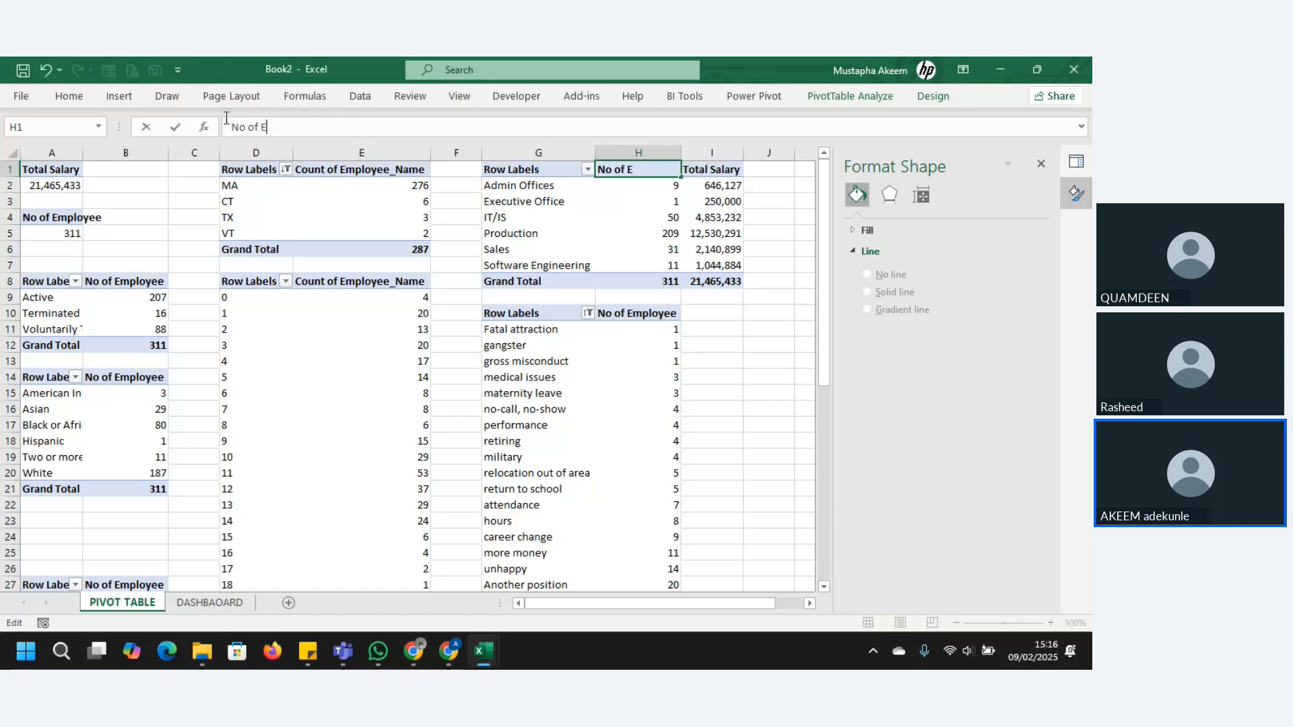
{"action": "type", "text": "m ploye"}
{"action": "key", "text": "Return"}
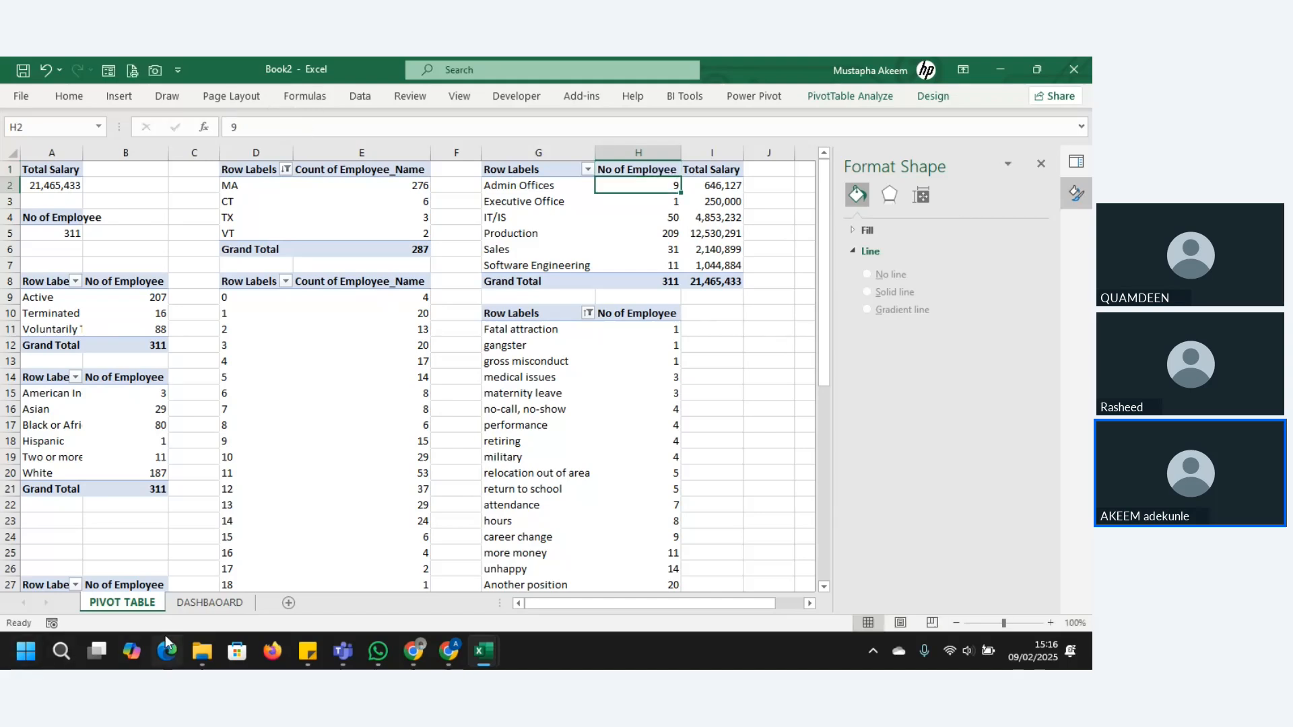
On the DASHBAOARD sheet, reduce the combo chart's legend height and shift its plot area down to leave space above the plot
{"action": "left_click", "coordinate": [204, 609]}
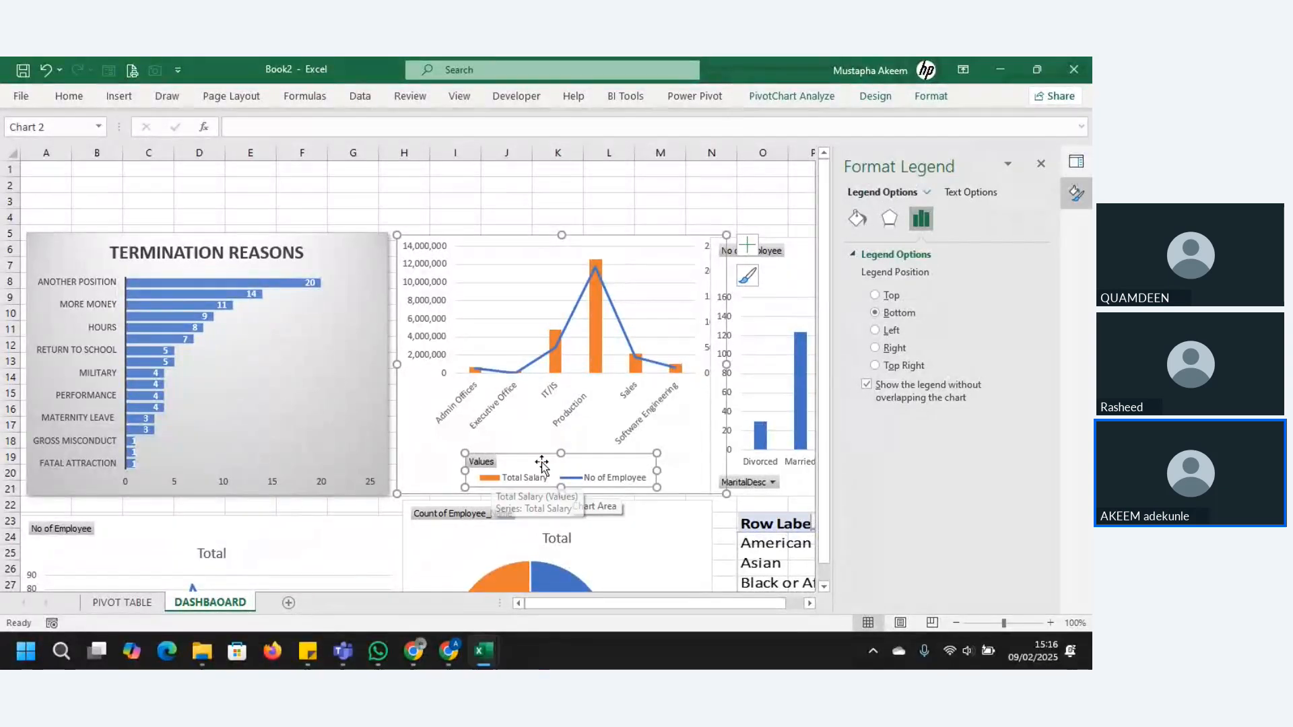
{"action": "left_click_drag", "start_coordinate": [562, 452], "coordinate": [562, 466]}
{"action": "left_click", "coordinate": [601, 435]}
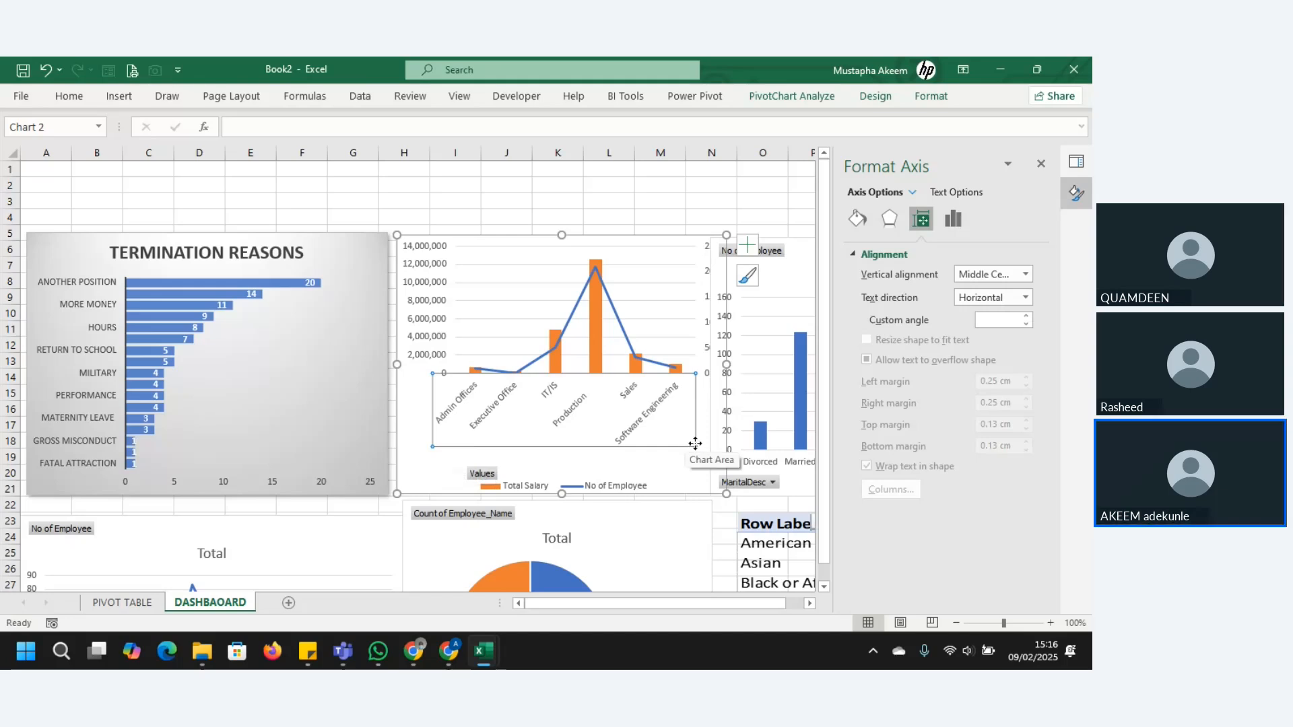
{"action": "left_click", "coordinate": [644, 329]}
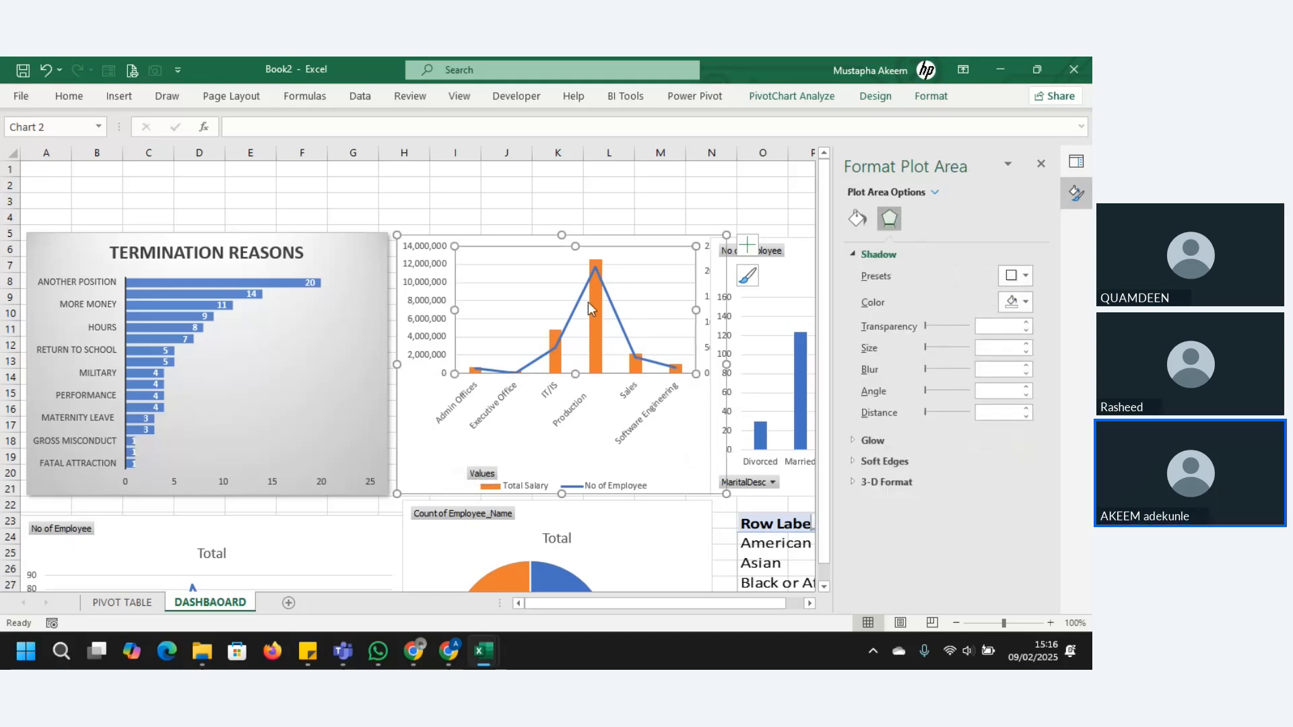
{"action": "left_click_drag", "start_coordinate": [574, 375], "coordinate": [574, 410]}
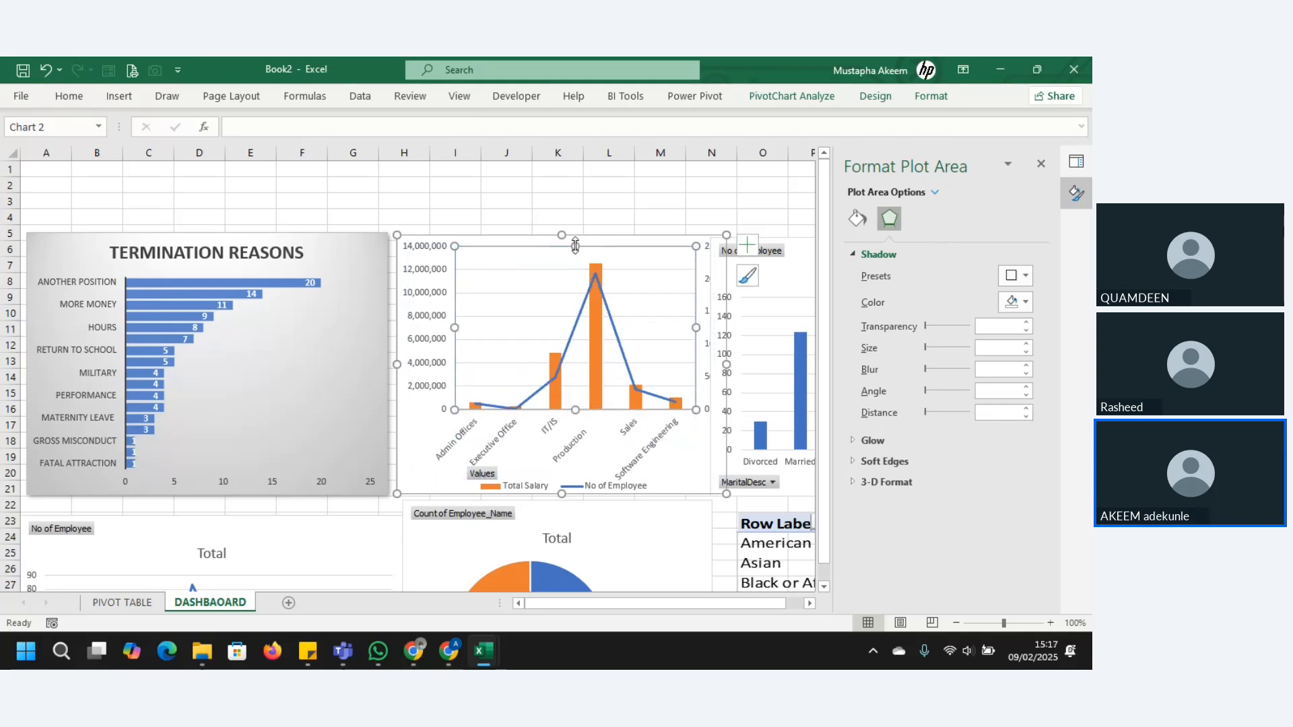
{"action": "left_click_drag", "start_coordinate": [574, 244], "coordinate": [578, 275]}
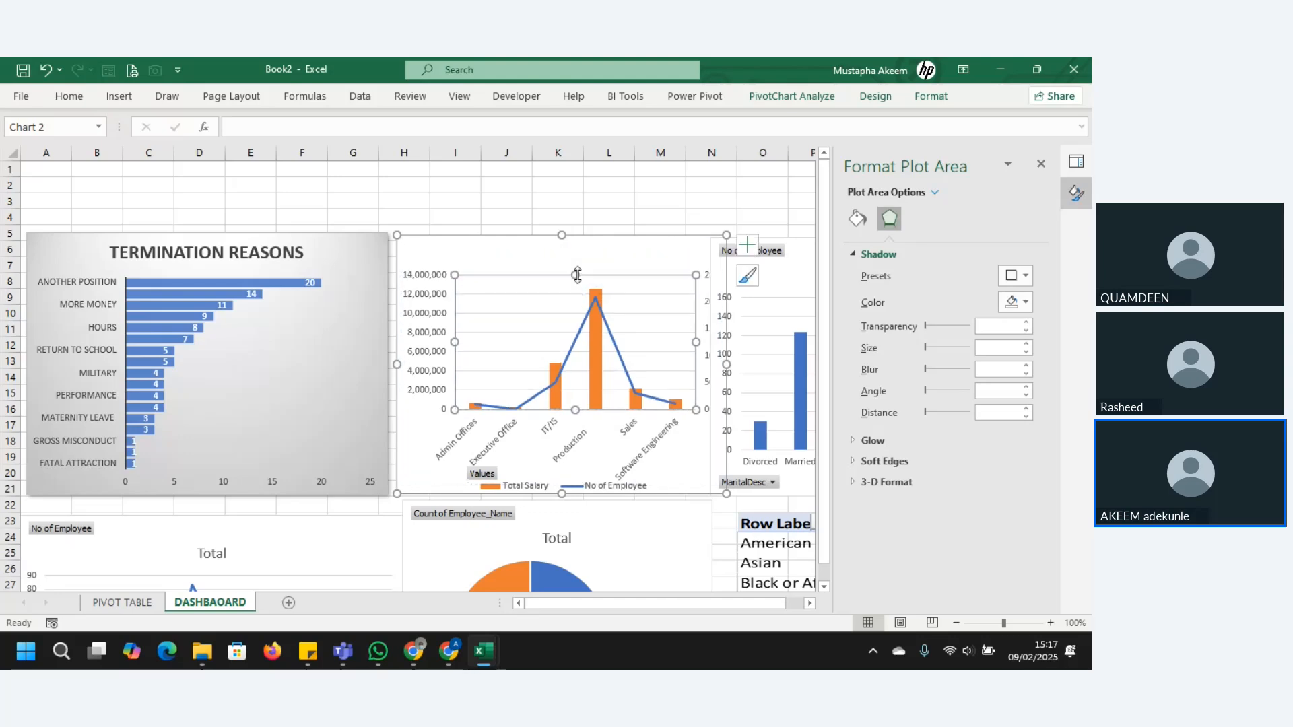
Close the open side panes and move the MaritalDesc column chart right, clear of the combo chart
{"action": "left_click", "coordinate": [775, 246]}
{"action": "left_click", "coordinate": [1042, 164]}
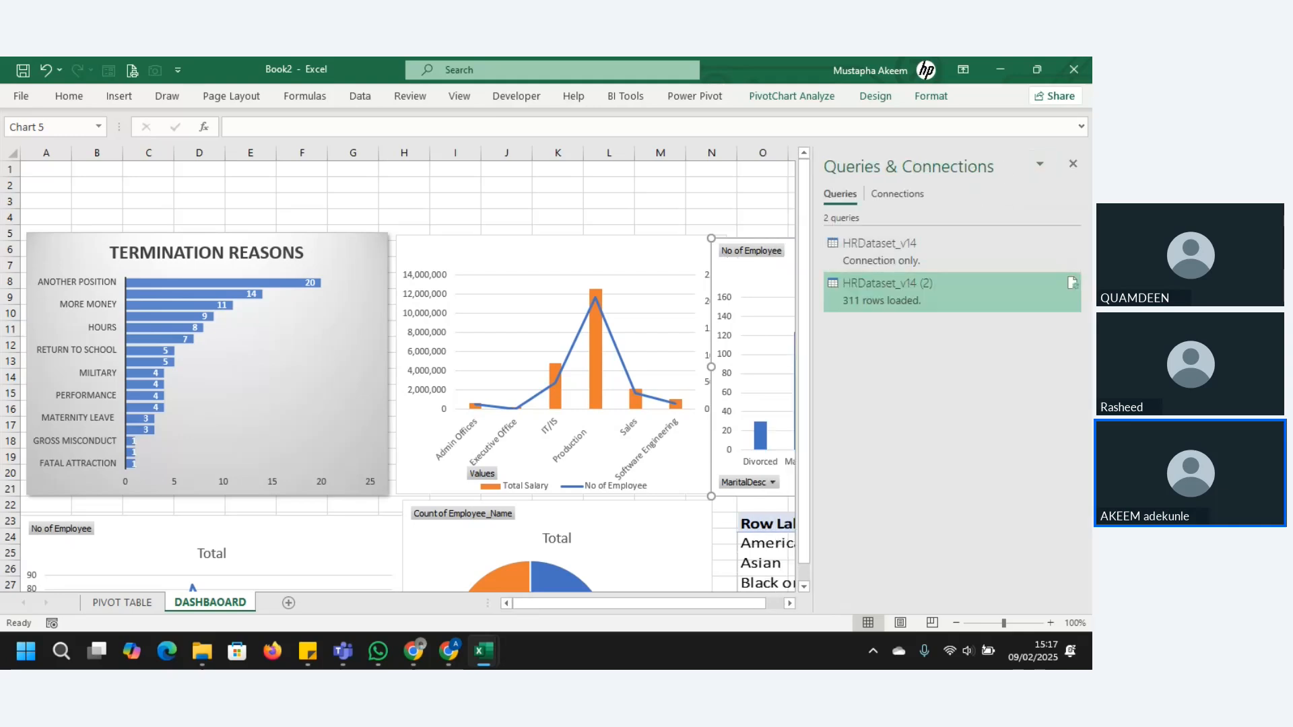
{"action": "left_click", "coordinate": [1070, 168]}
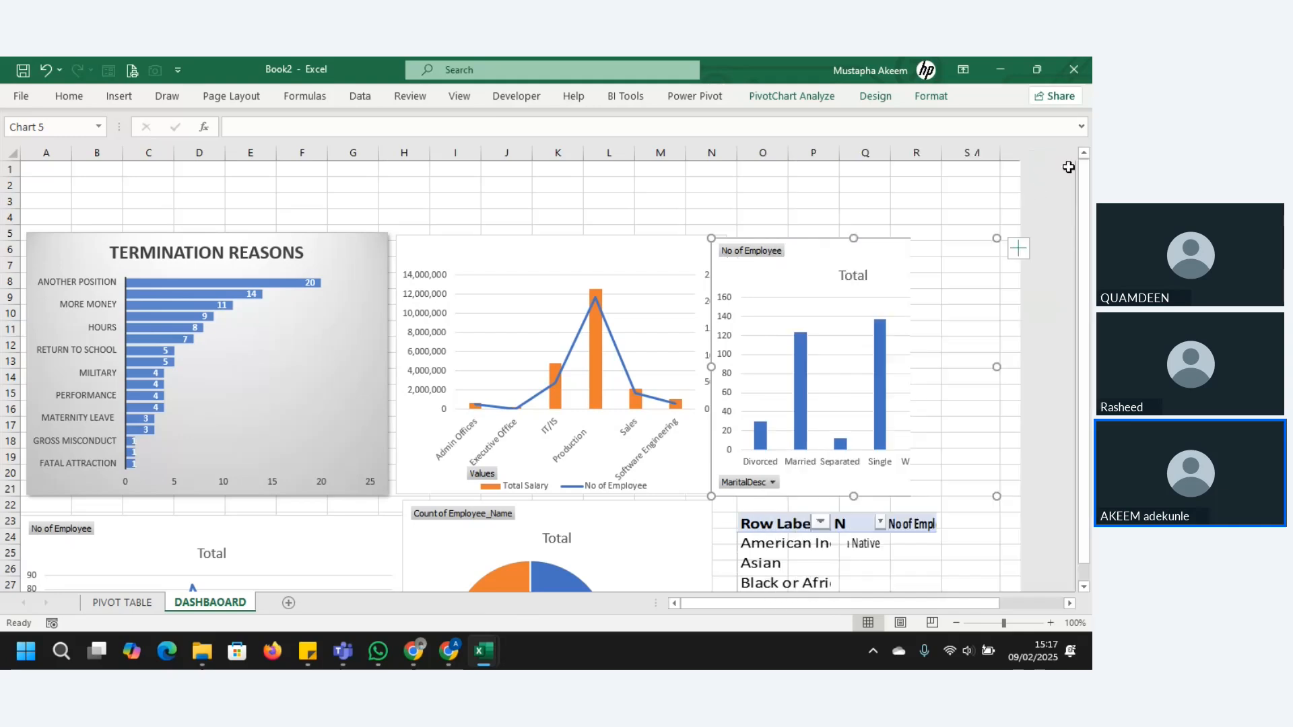
{"action": "left_click_drag", "start_coordinate": [843, 250], "coordinate": [889, 246]}
Add a chart title to the Total Salary and No of Employee combo chart and open its text for editing
{"action": "left_click", "coordinate": [663, 255]}
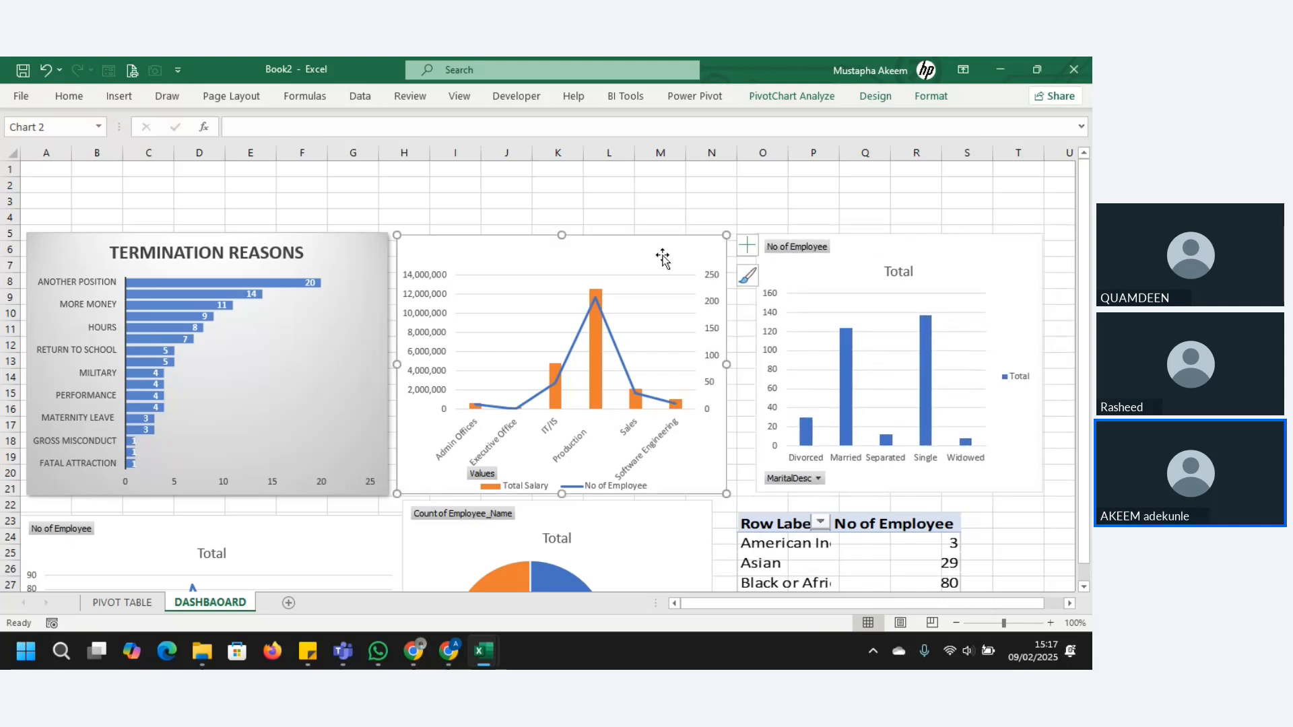
{"action": "left_click", "coordinate": [751, 248]}
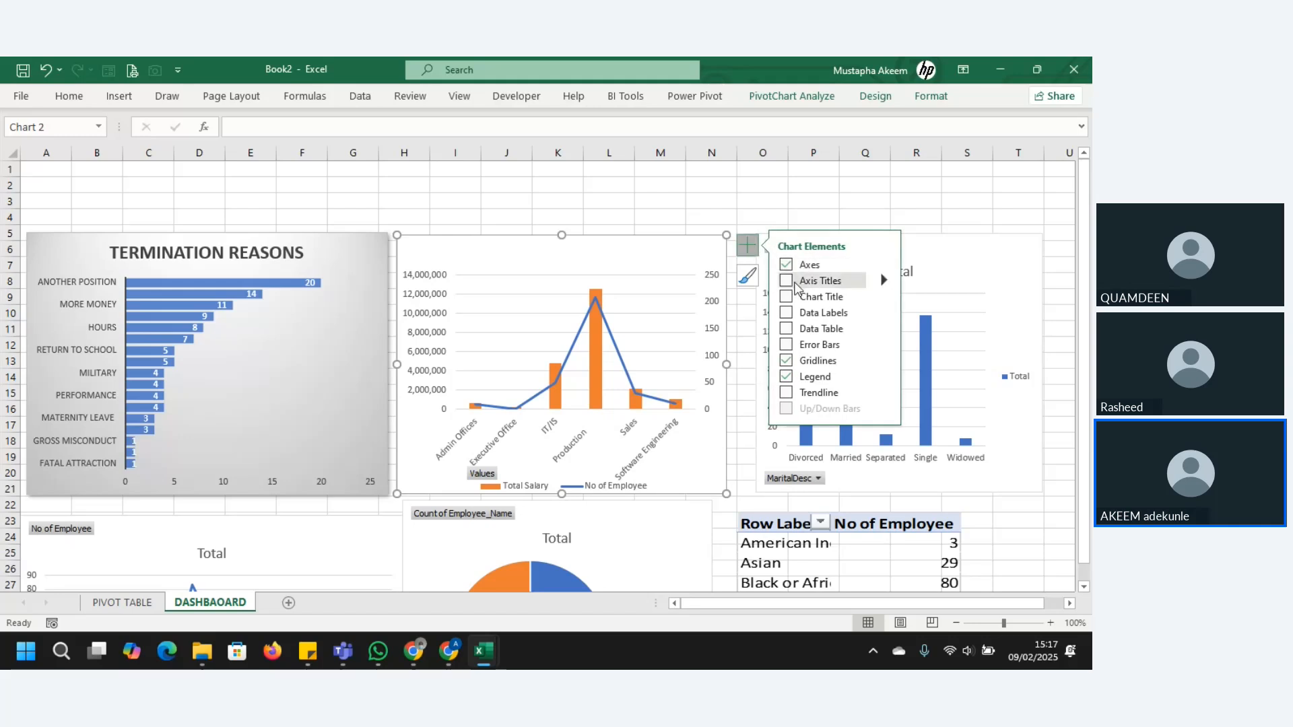
{"action": "left_click", "coordinate": [799, 296]}
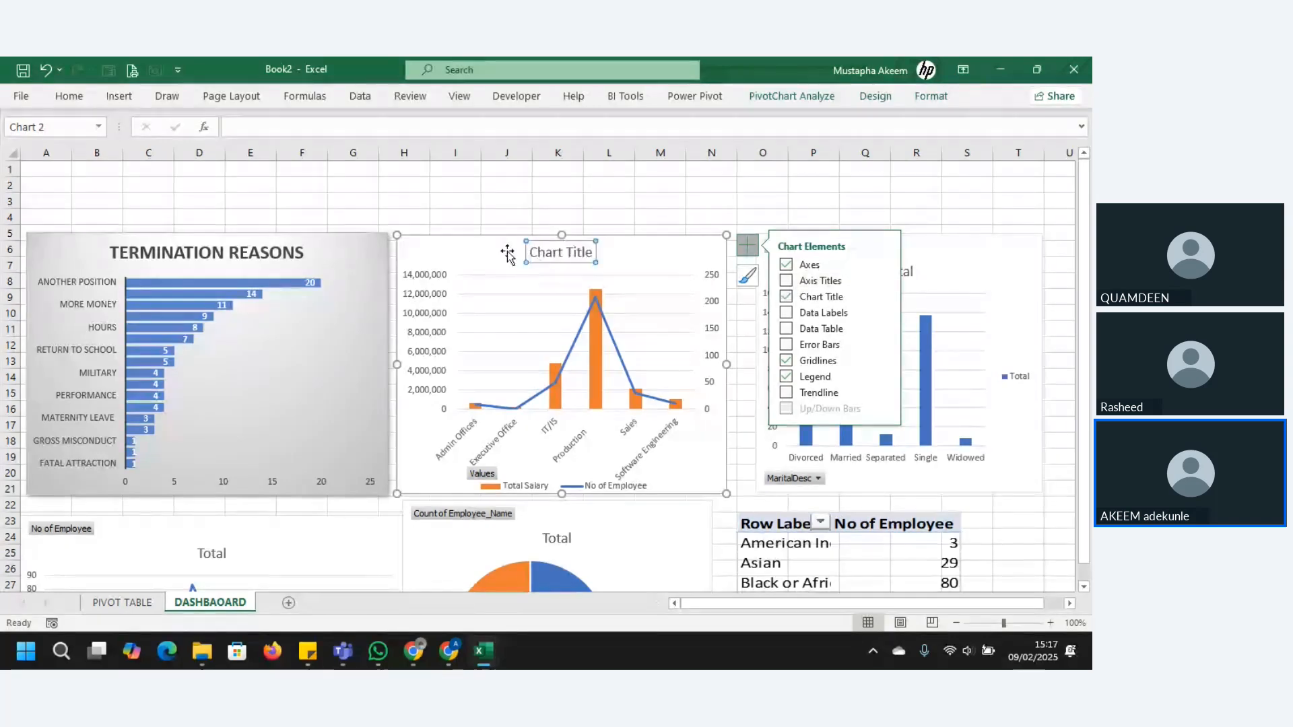
{"action": "left_click", "coordinate": [552, 254]}
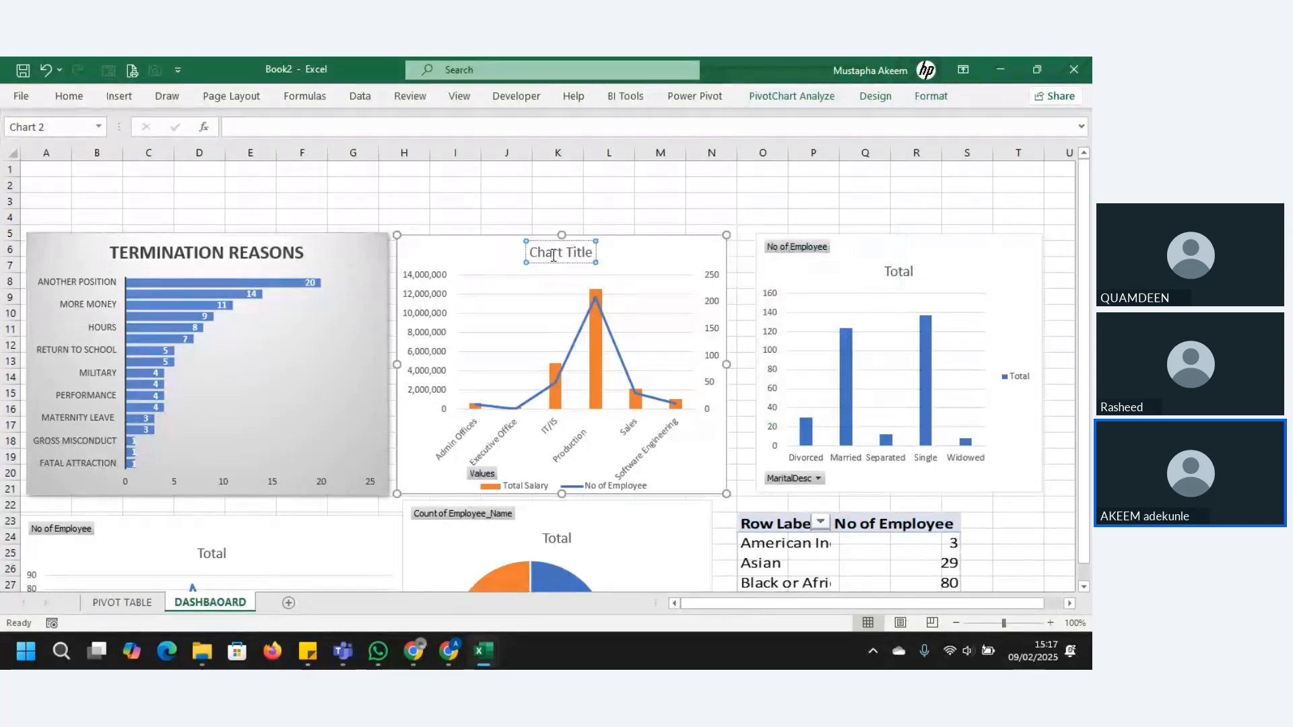